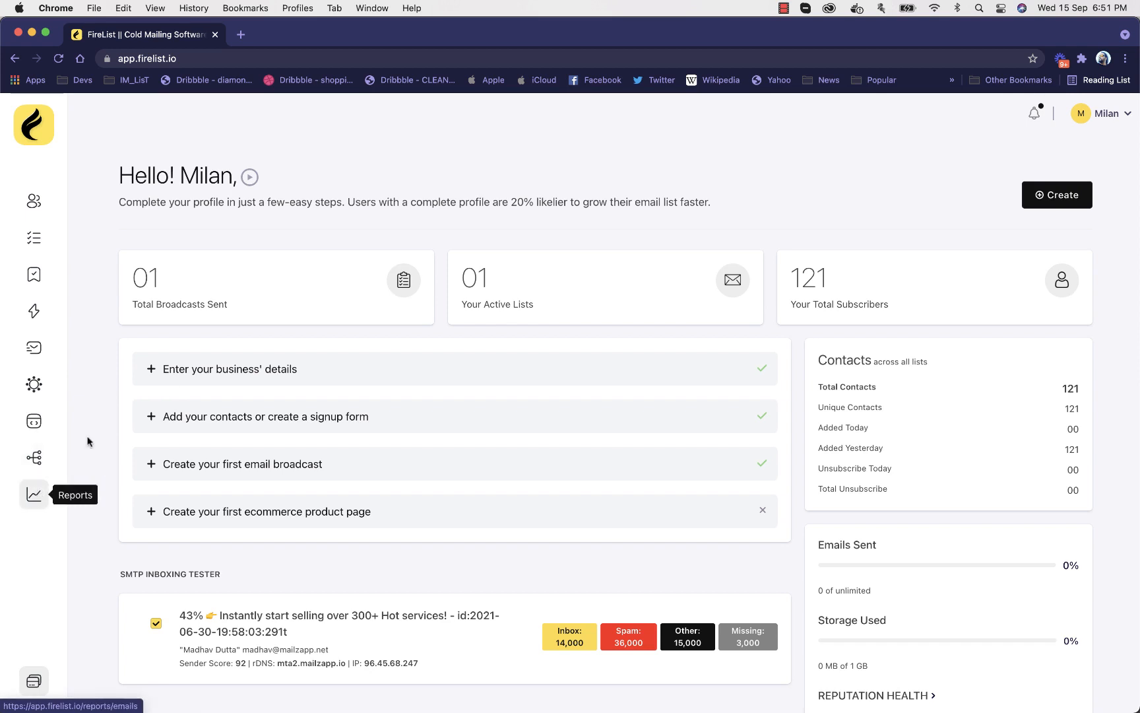
# Look over the account menu options and read the notifications, closing them again
pyautogui.click(1126, 118)
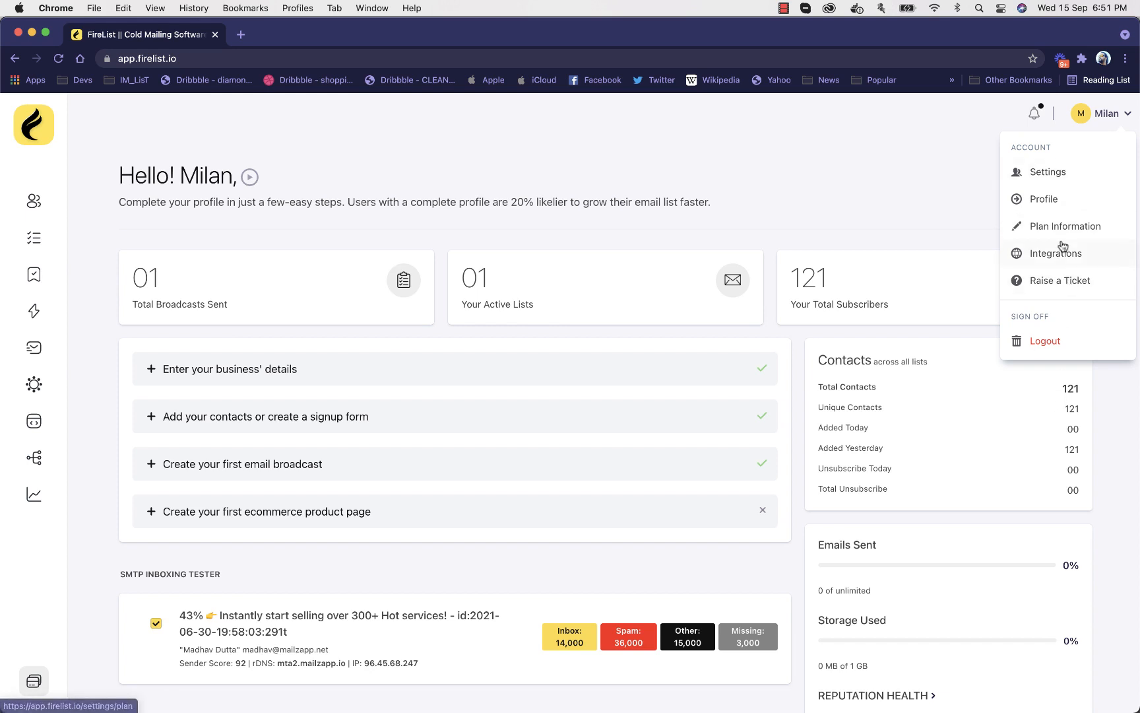
pyautogui.click(1087, 119)
pyautogui.click(1035, 114)
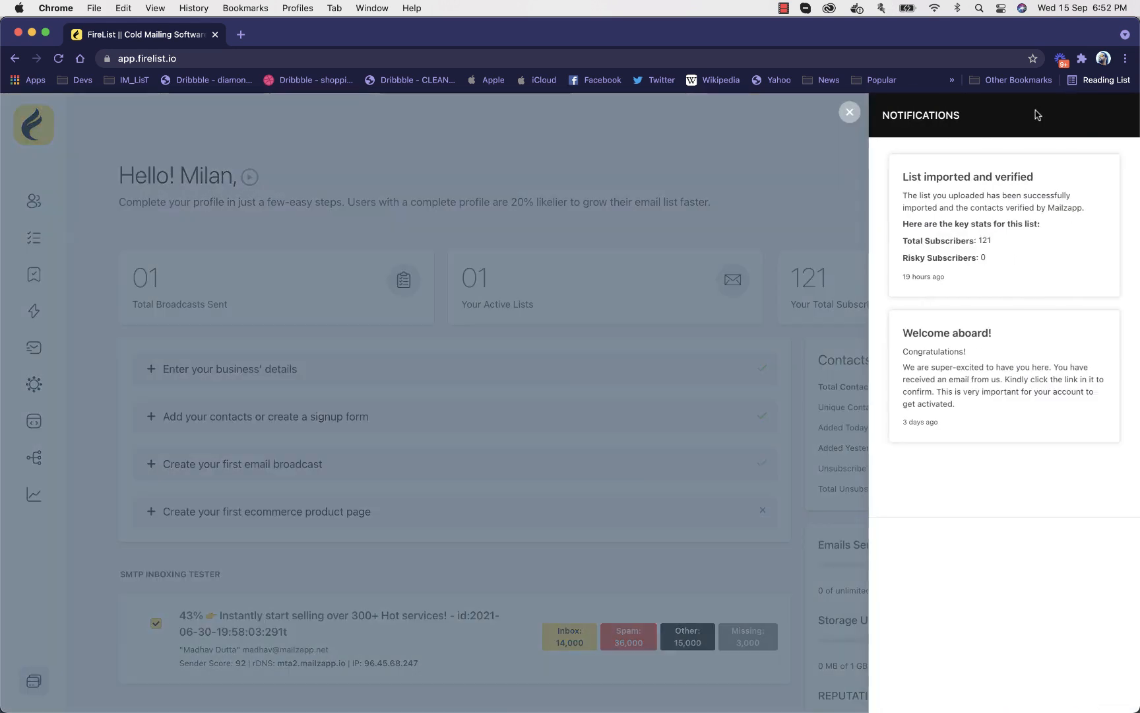
pyautogui.click(850, 112)
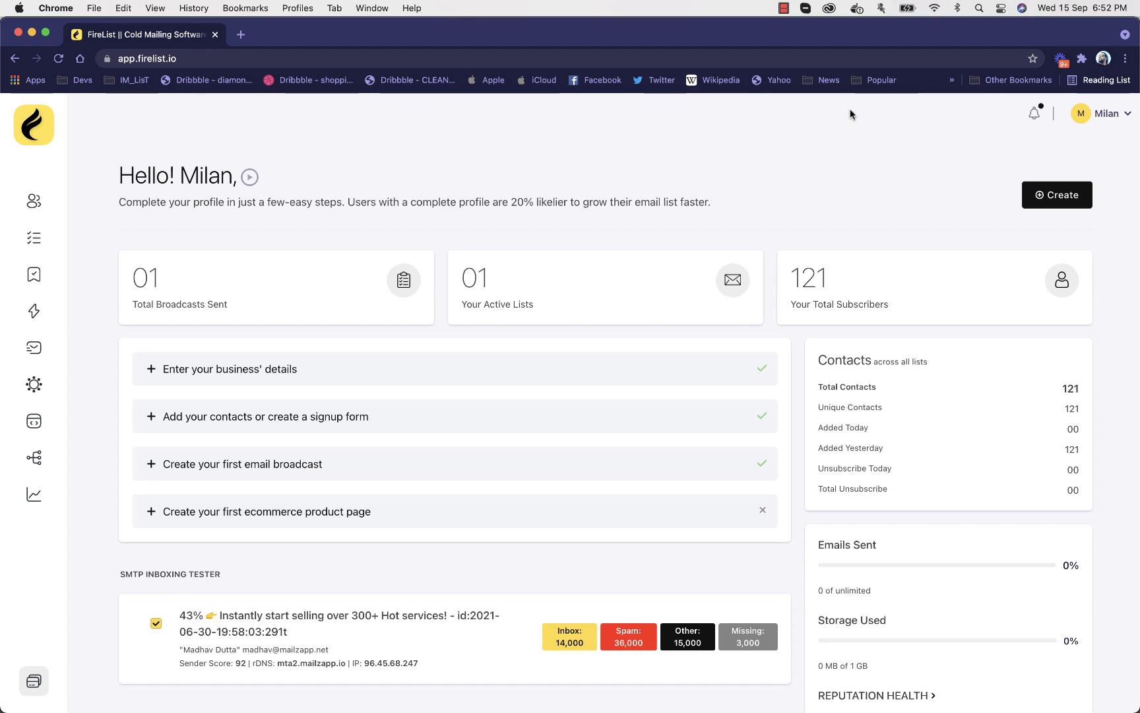
pyautogui.click(1034, 113)
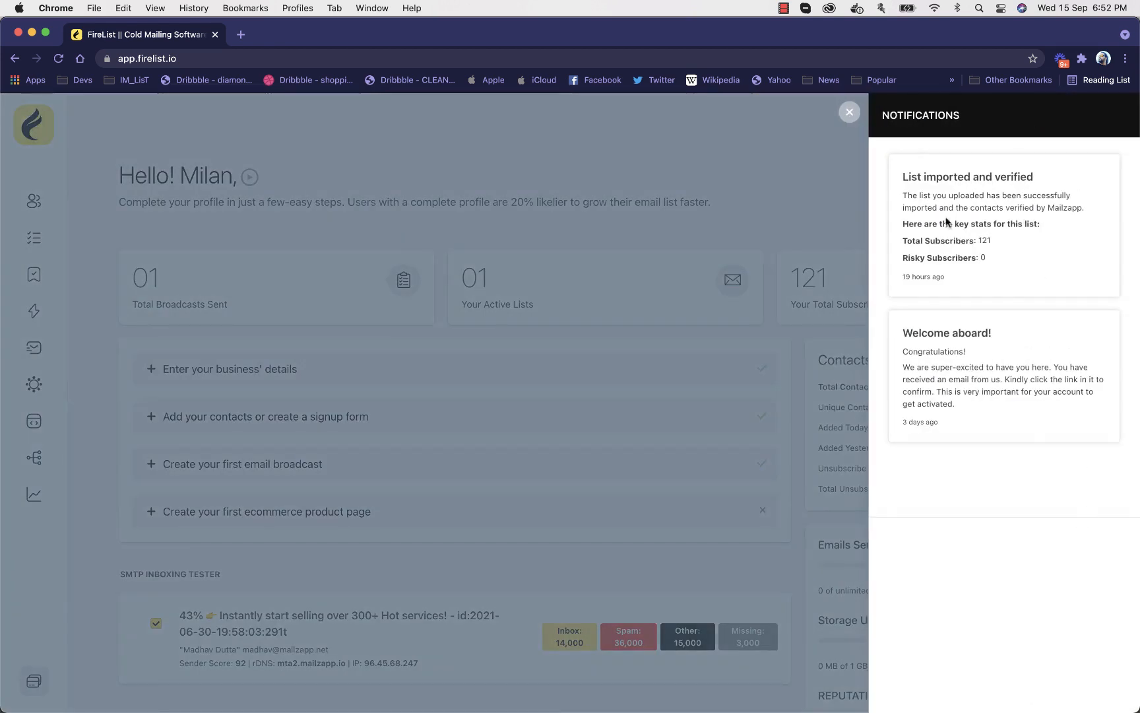
pyautogui.click(850, 111)
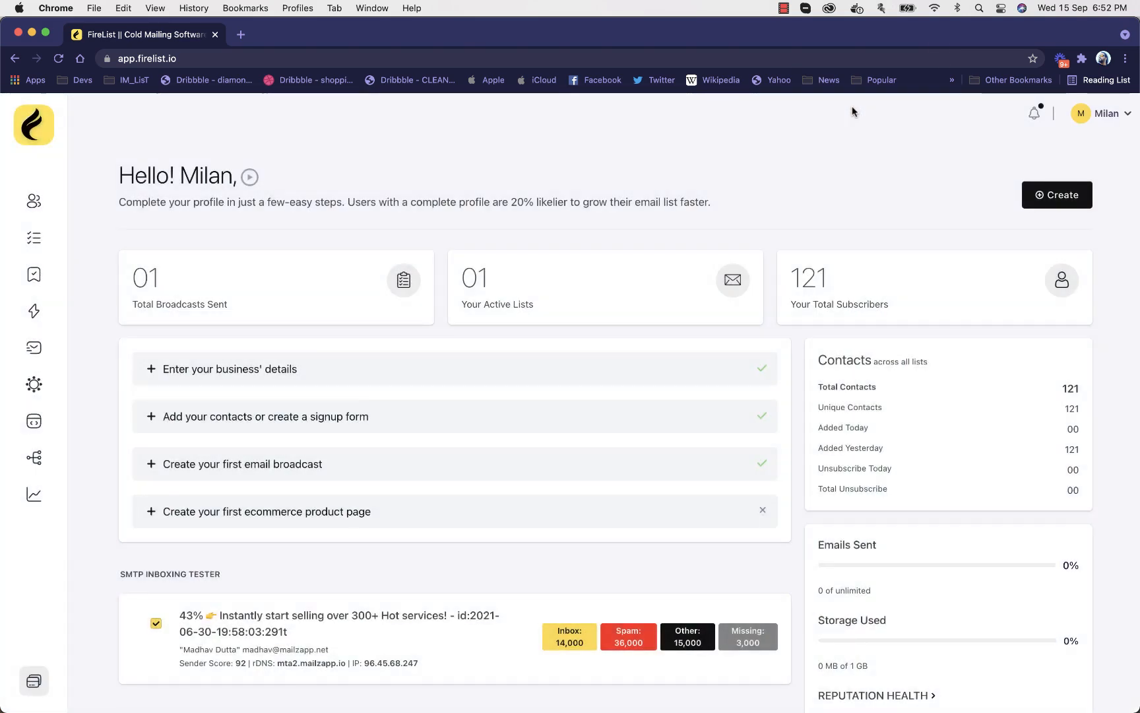
# Review the dashboard's setup checklist, SMTP inboxing tester, smart warmup campaigns, reputation health and getting-started sections
pyautogui.scroll(-3, 693, 425)
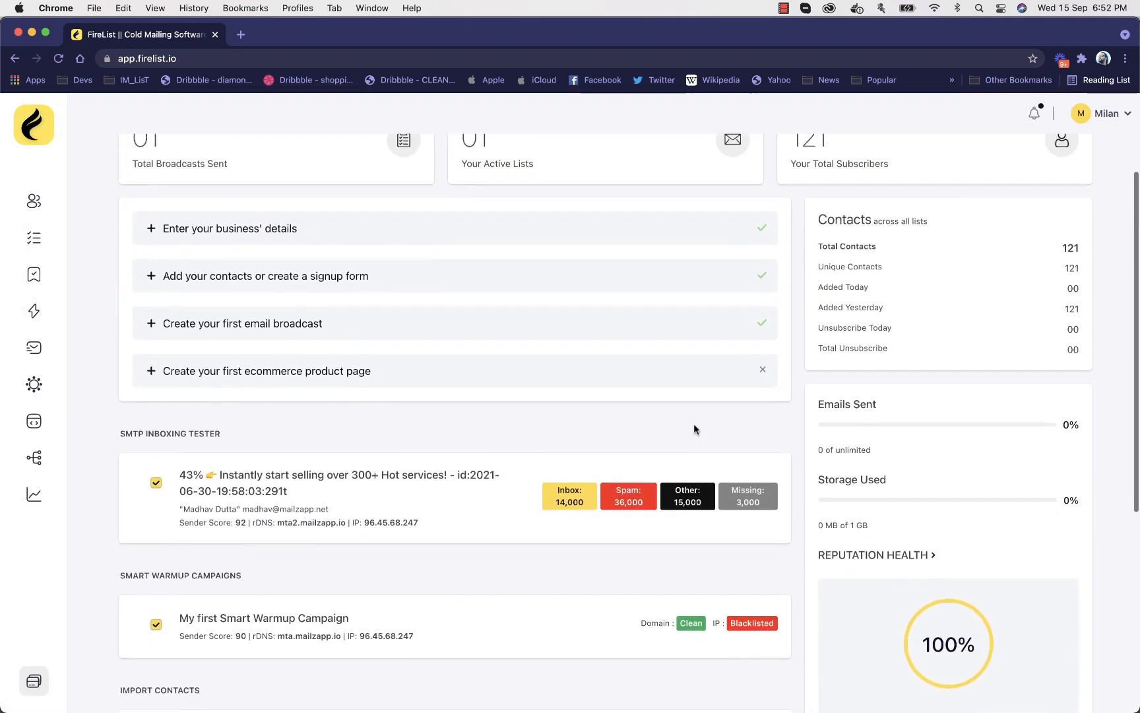
pyautogui.scroll(3, 694, 428)
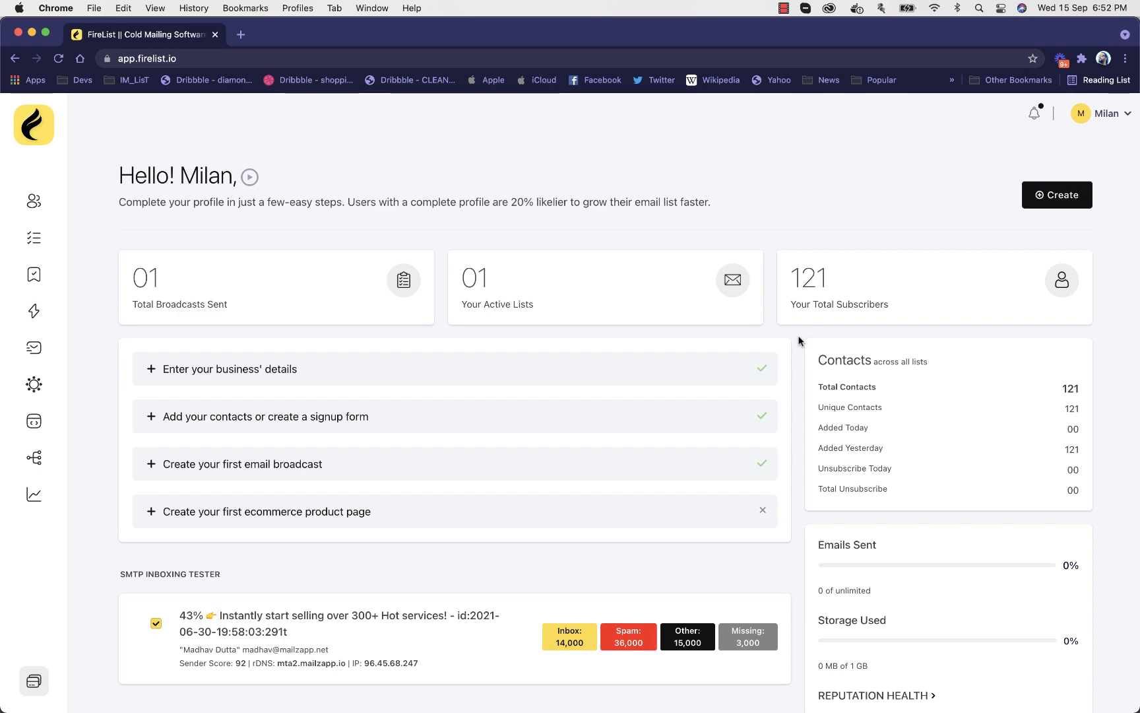
pyautogui.scroll(-10, 799, 340)
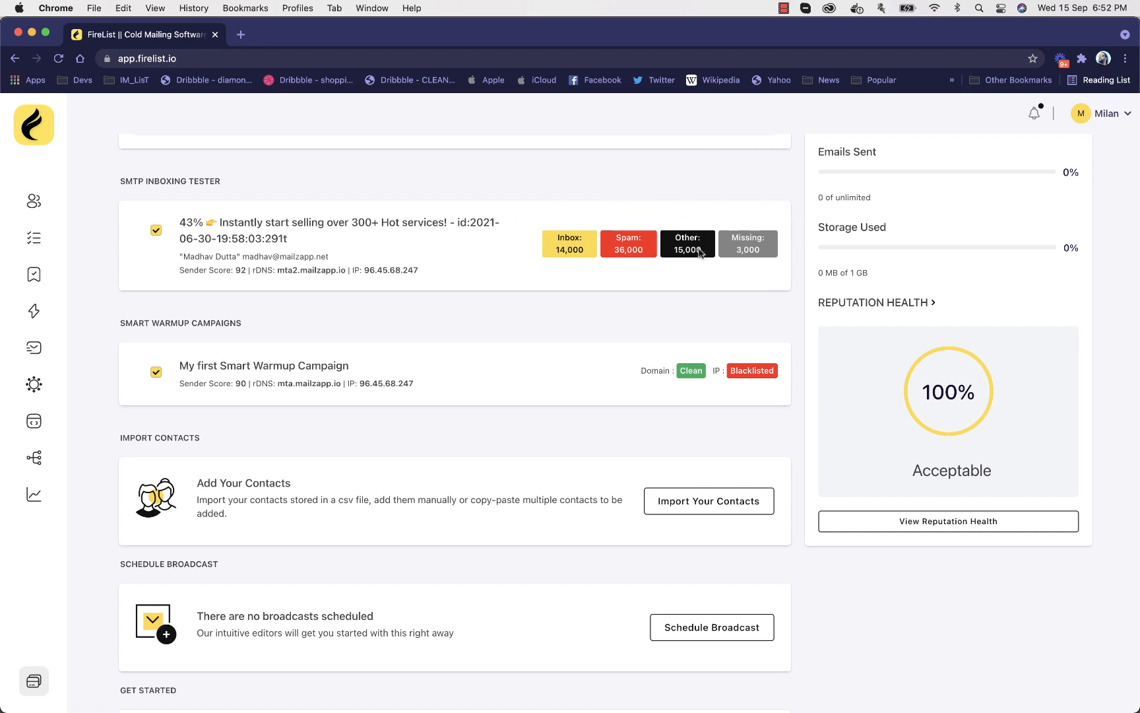
pyautogui.scroll(-3, 427, 221)
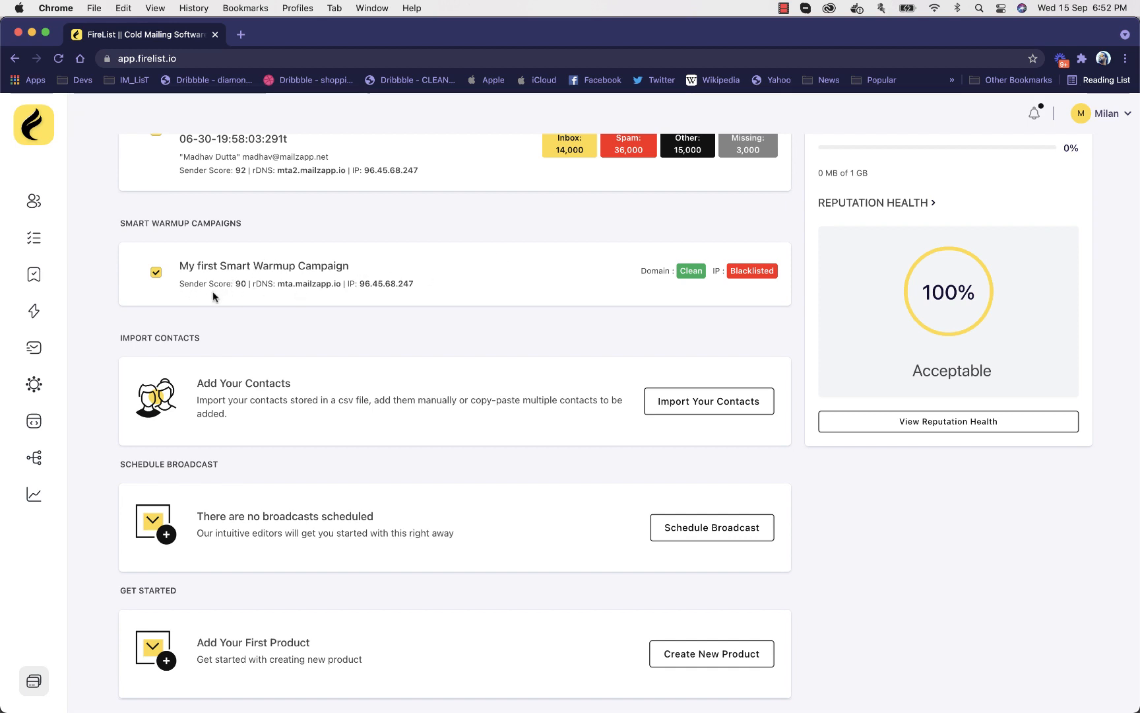
pyautogui.scroll(10, 636, 404)
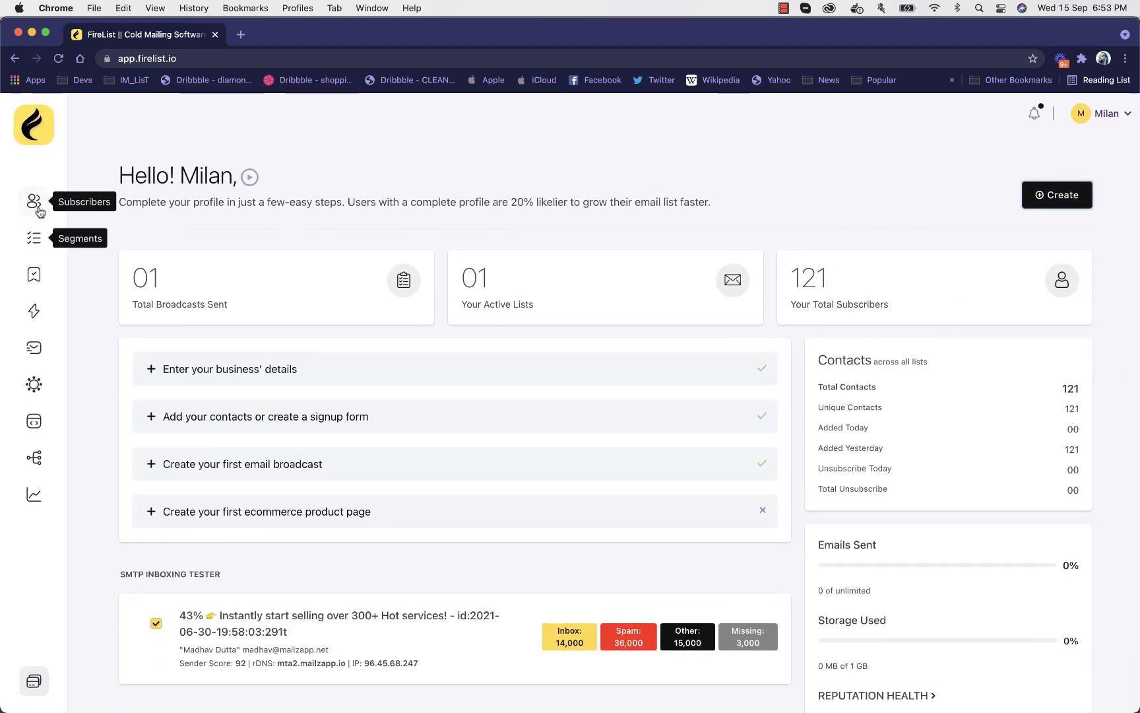
# Review the account's organization settings, profile and plan information, ending on the SMTP integrations page
pyautogui.moveTo(1122, 116)
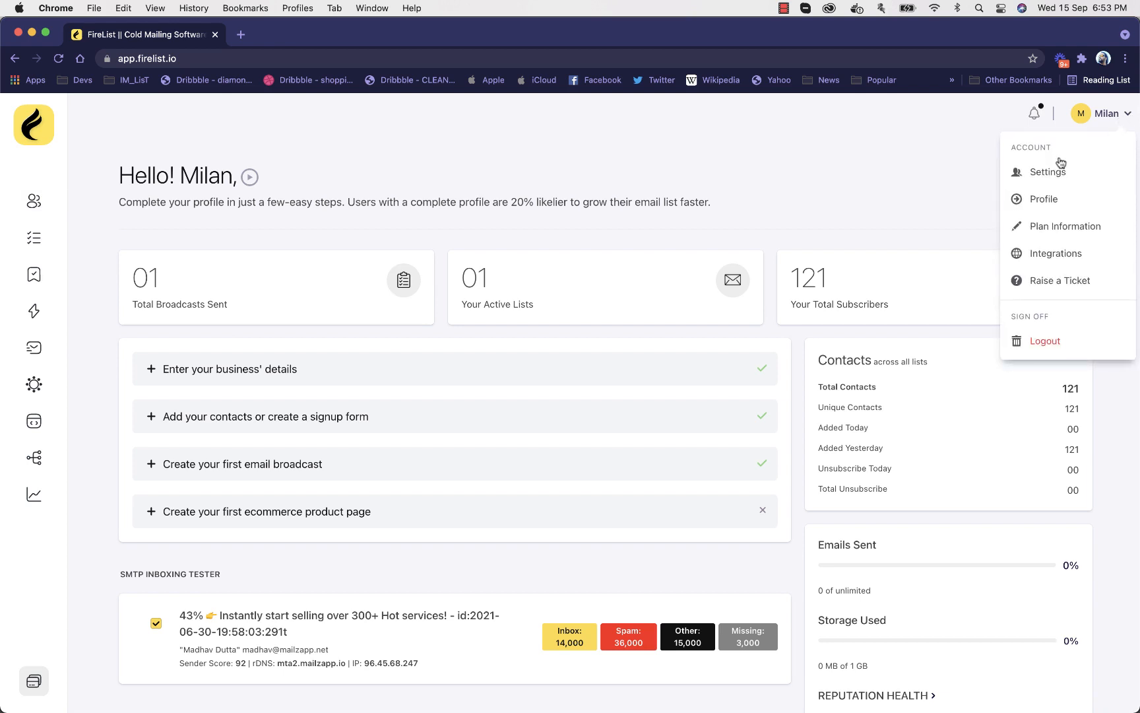
pyautogui.click(1041, 175)
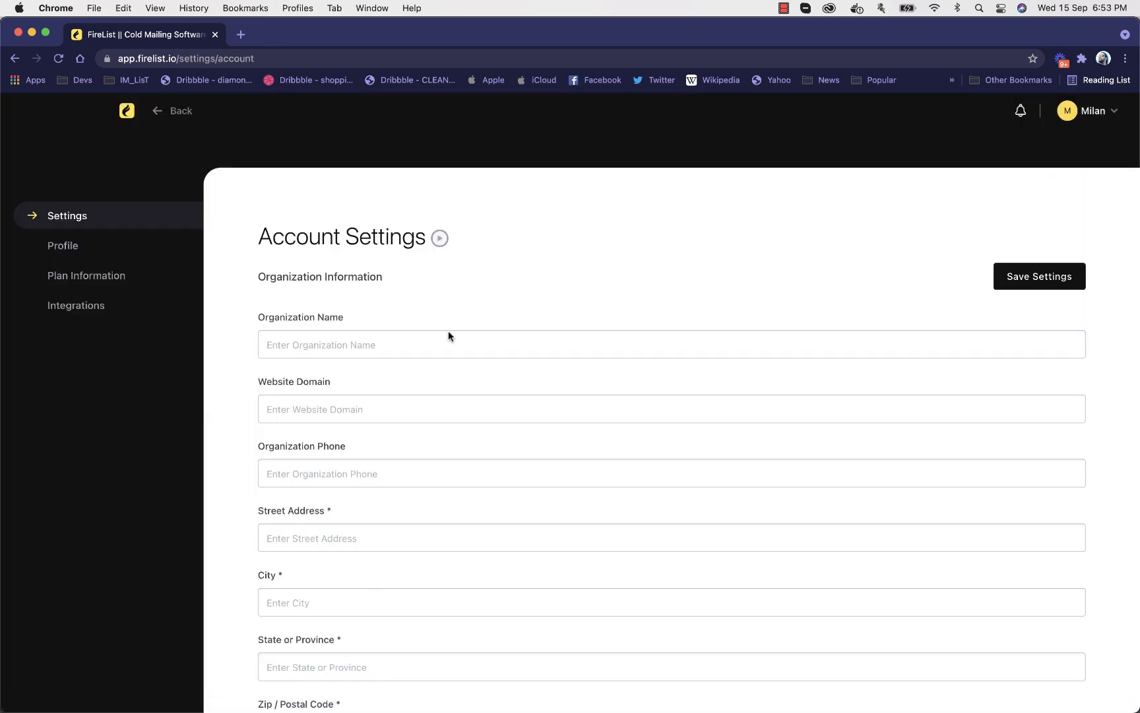
pyautogui.scroll(-15, 450, 333)
pyautogui.scroll(15, 448, 336)
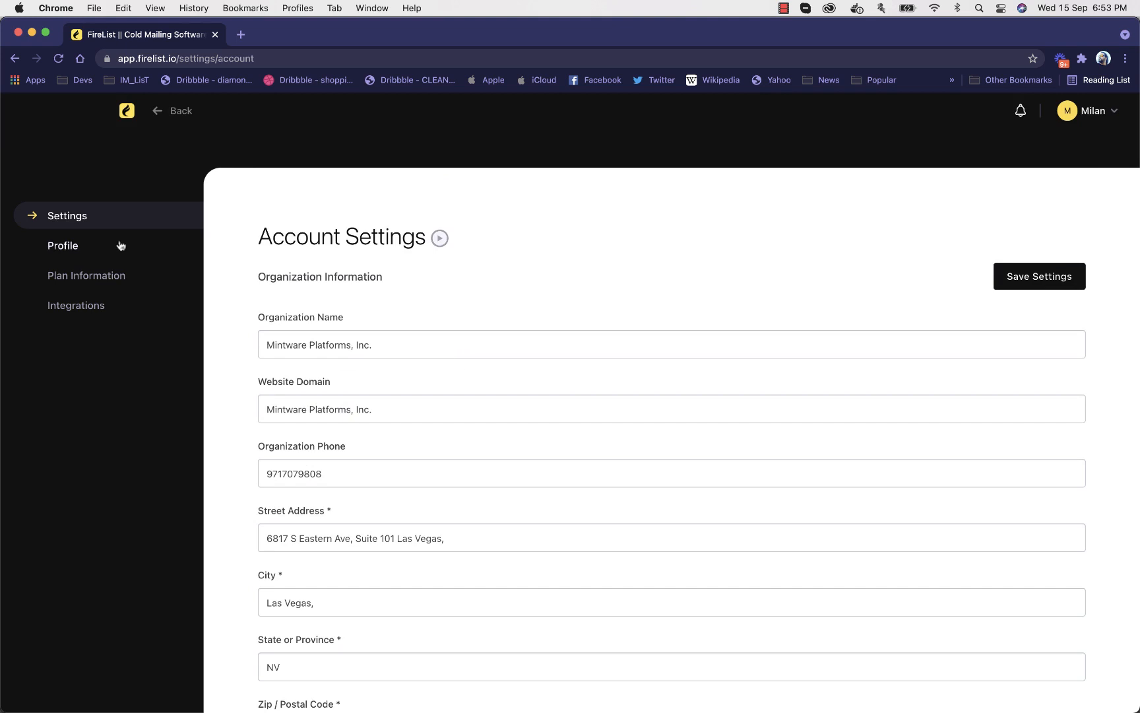
pyautogui.click(99, 246)
pyautogui.click(99, 274)
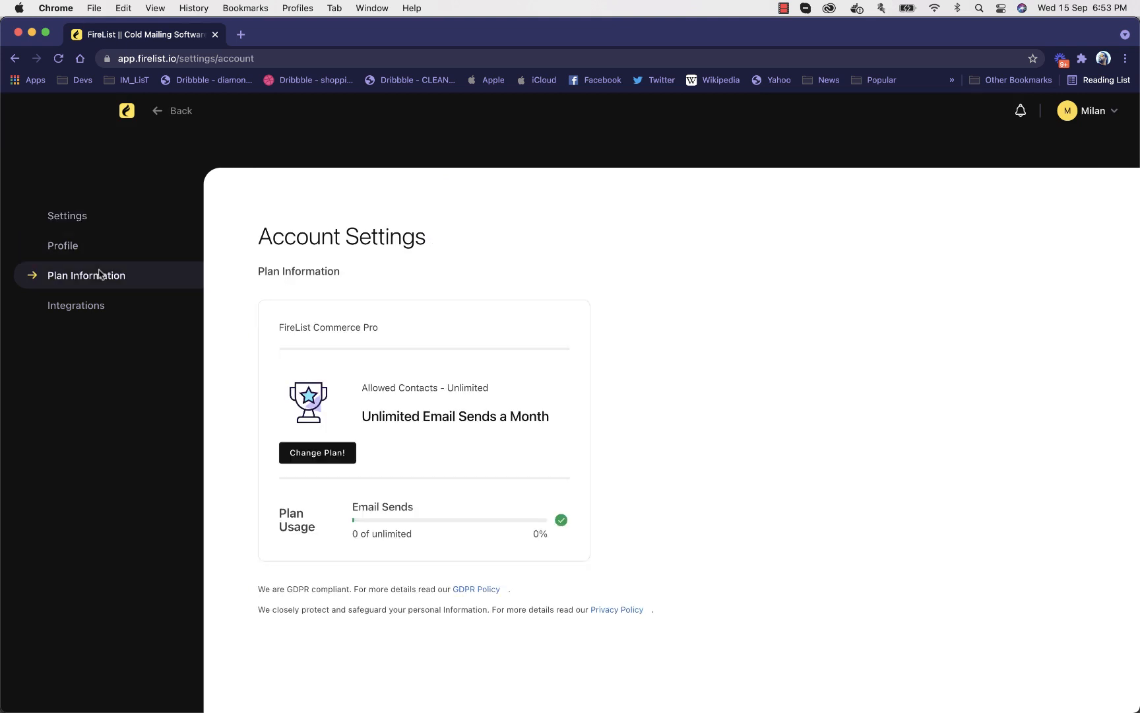
pyautogui.click(99, 305)
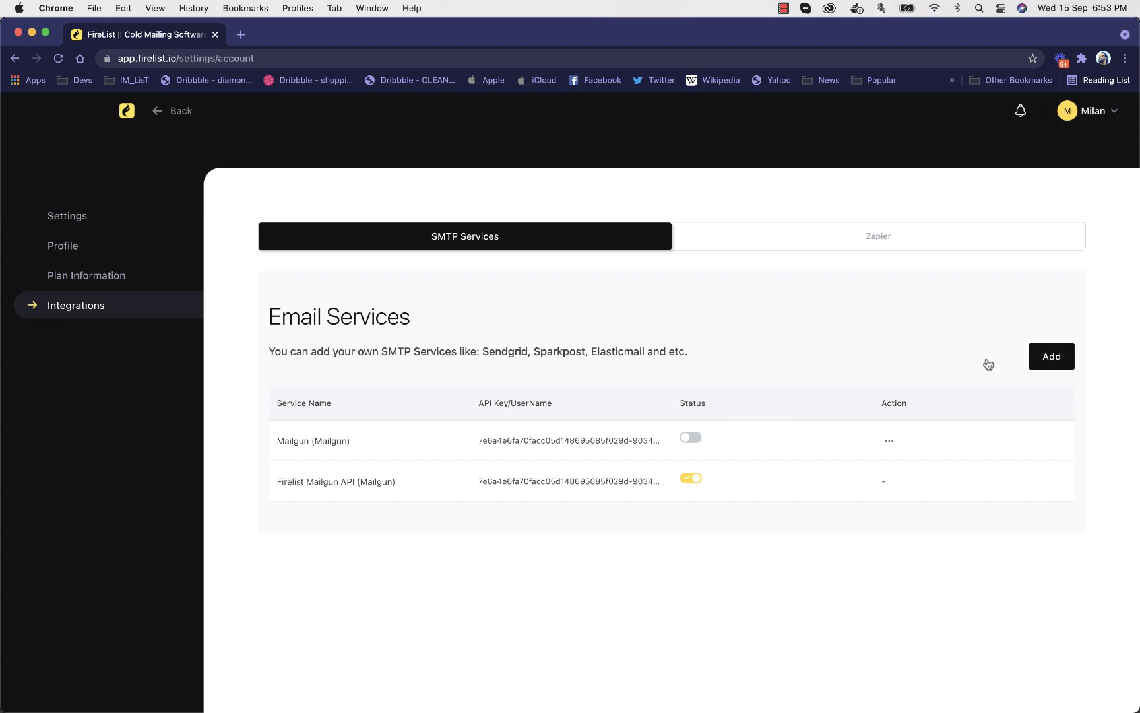
# Examine the Custom SMTP and Mailgun setup fields in the new email service form, closing it without saving
pyautogui.click(1052, 357)
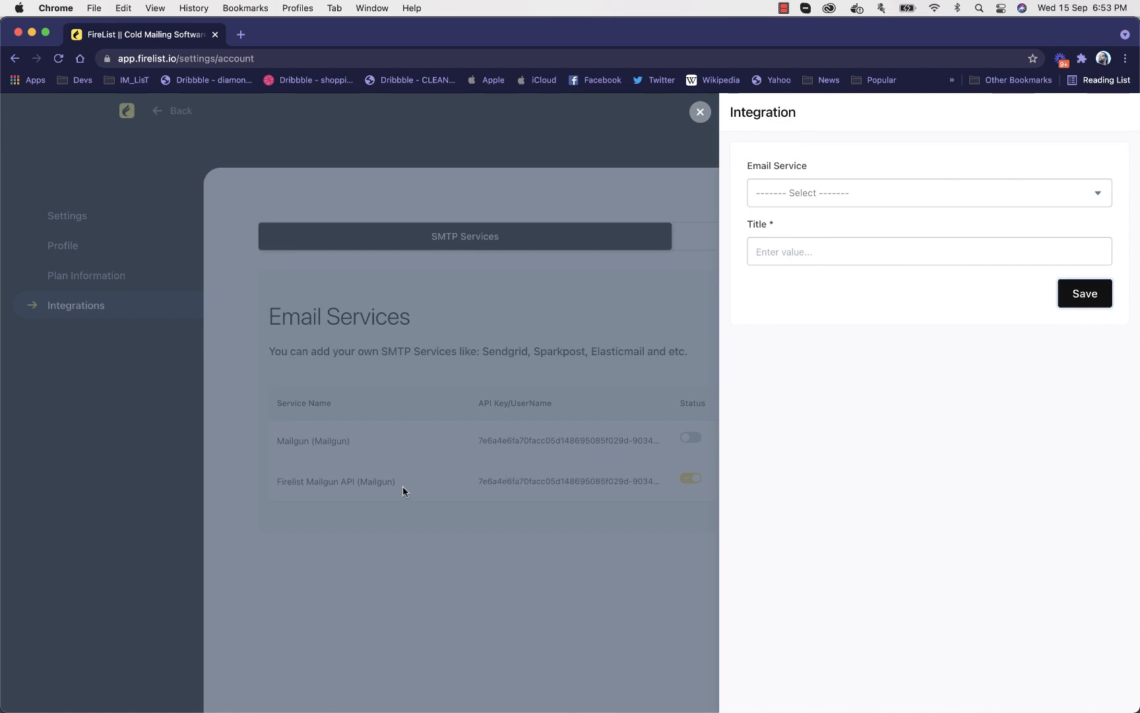
pyautogui.click(855, 193)
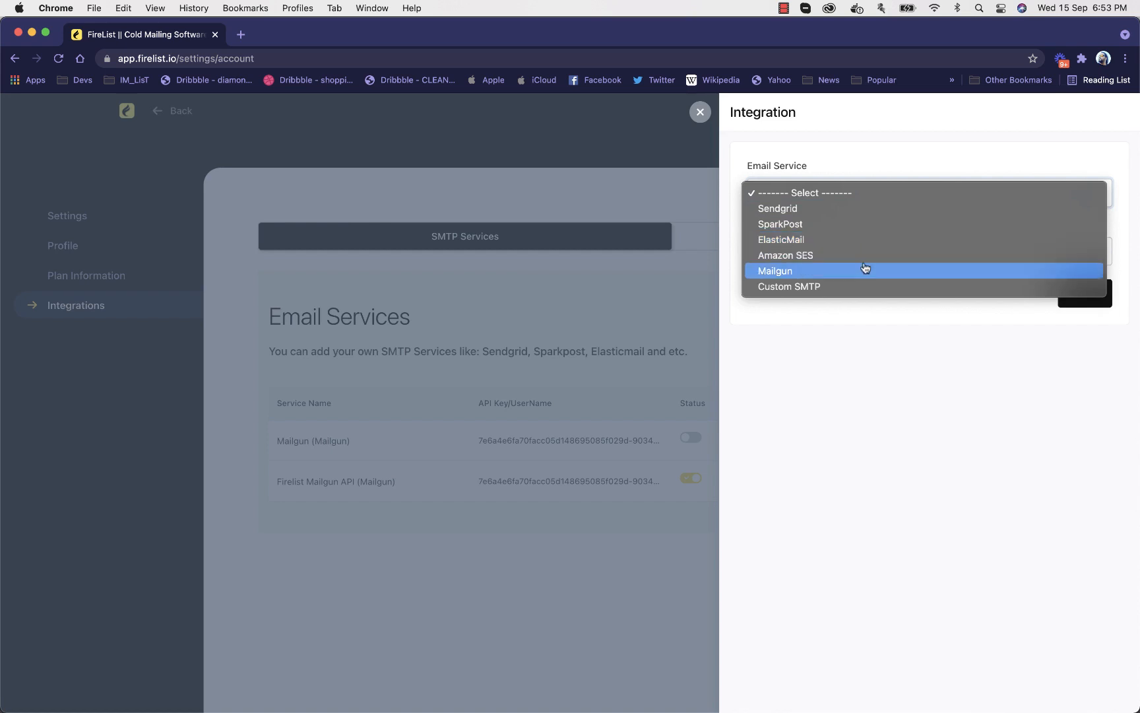
pyautogui.click(869, 287)
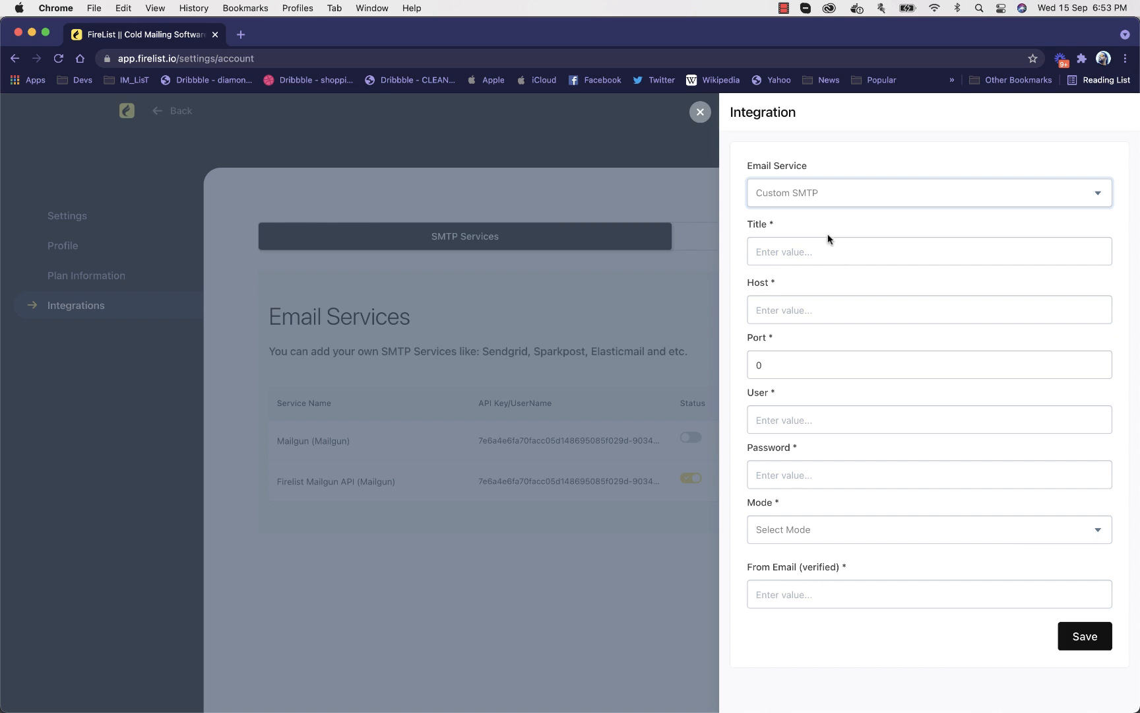
pyautogui.click(821, 192)
pyautogui.click(822, 185)
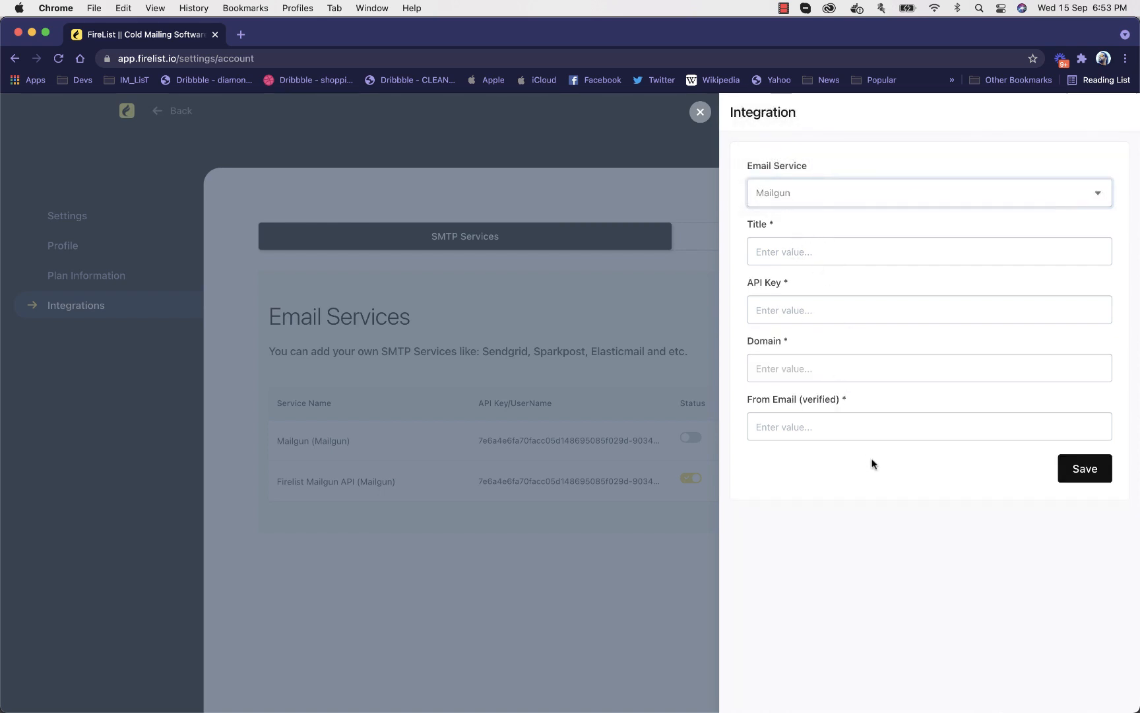
pyautogui.click(700, 112)
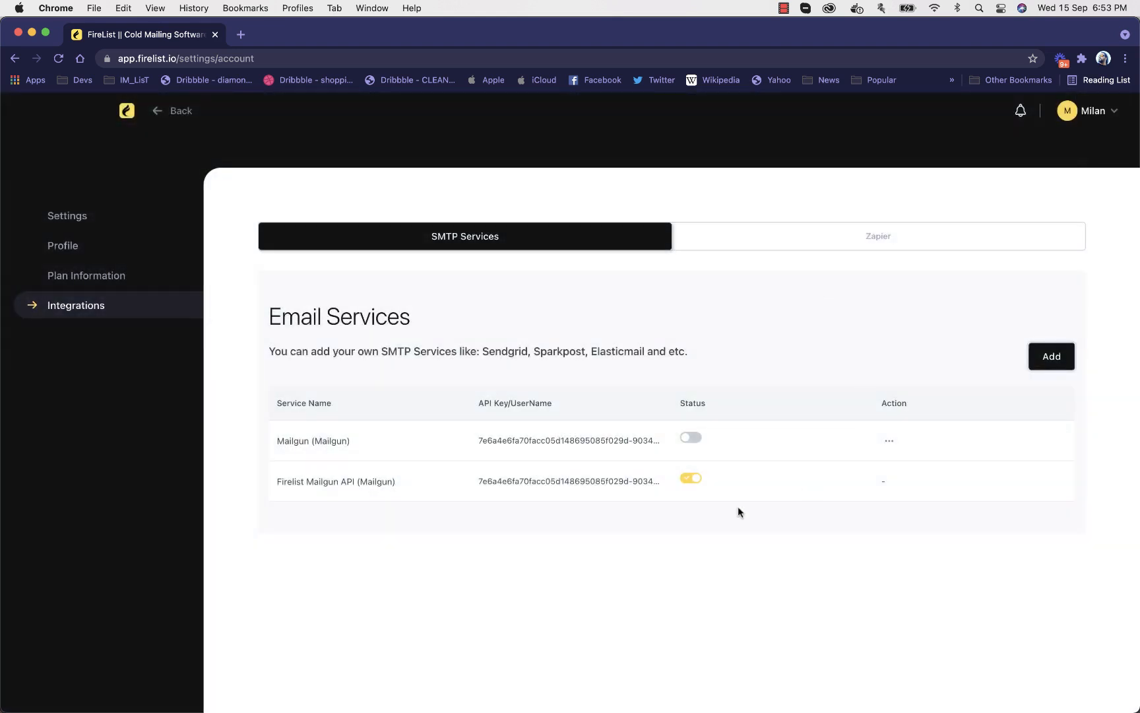
# Activate the Mailgun service for all broadcasts, confirm it, and switch back to the Firelist Mailgun API service
pyautogui.click(693, 439)
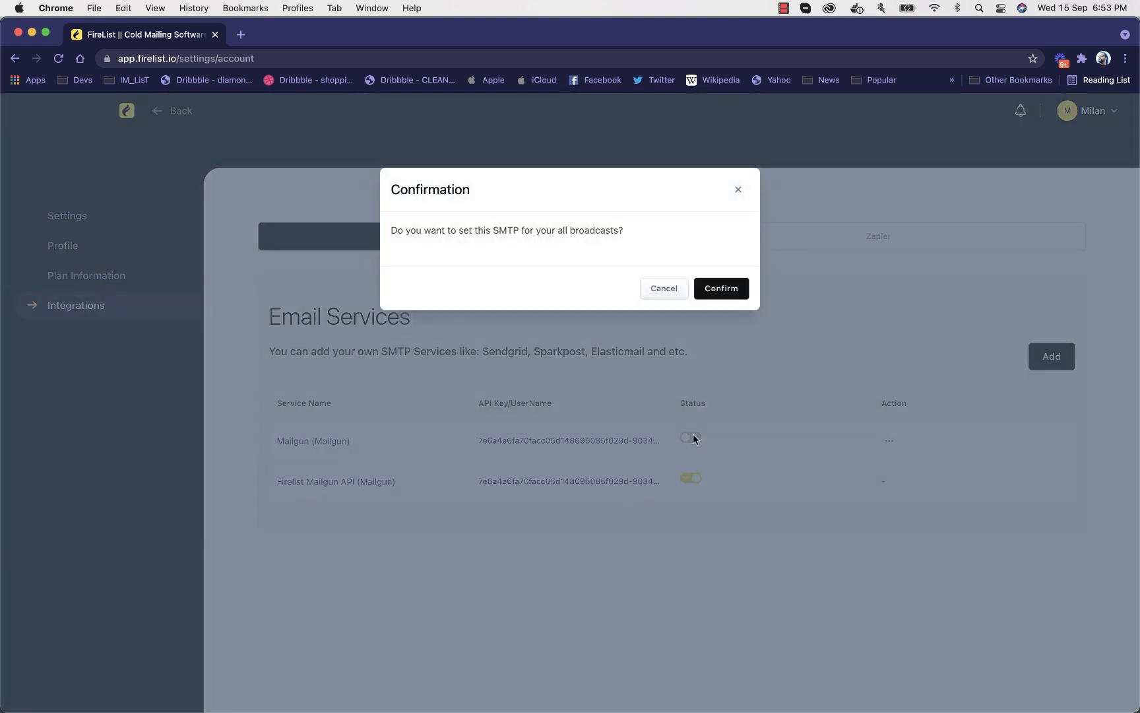
pyautogui.click(721, 288)
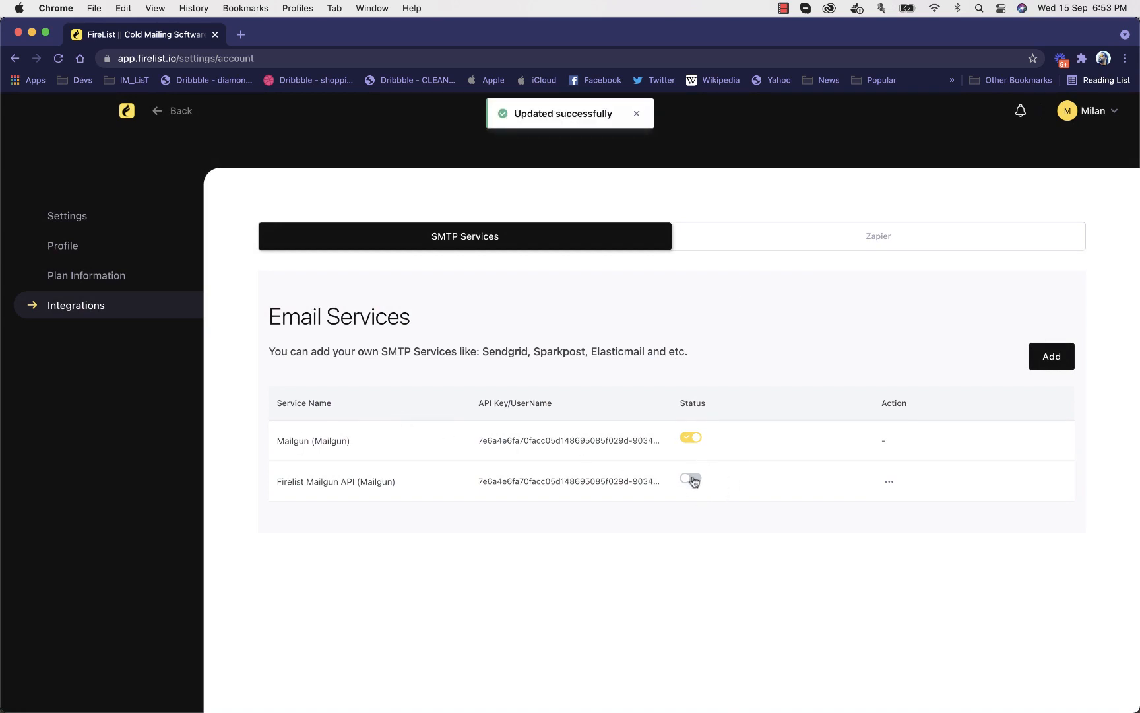
pyautogui.click(692, 479)
pyautogui.click(734, 289)
# Return to the dashboard and reopen the account's organization settings from there
pyautogui.click(126, 110)
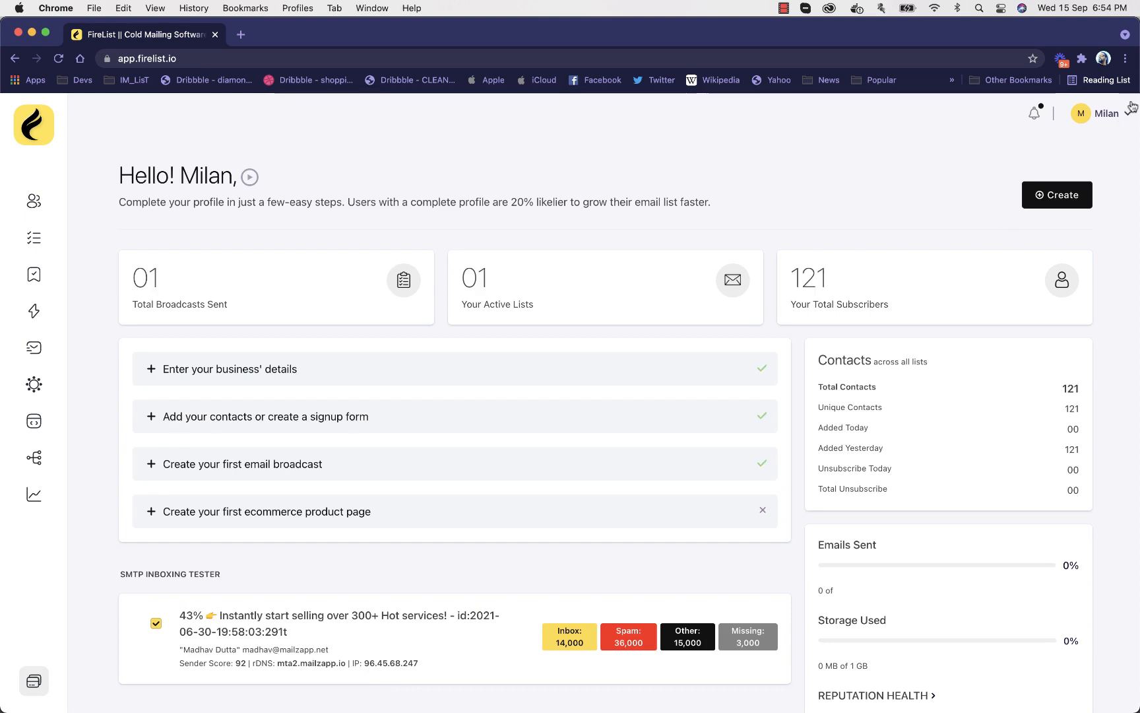
pyautogui.click(1101, 113)
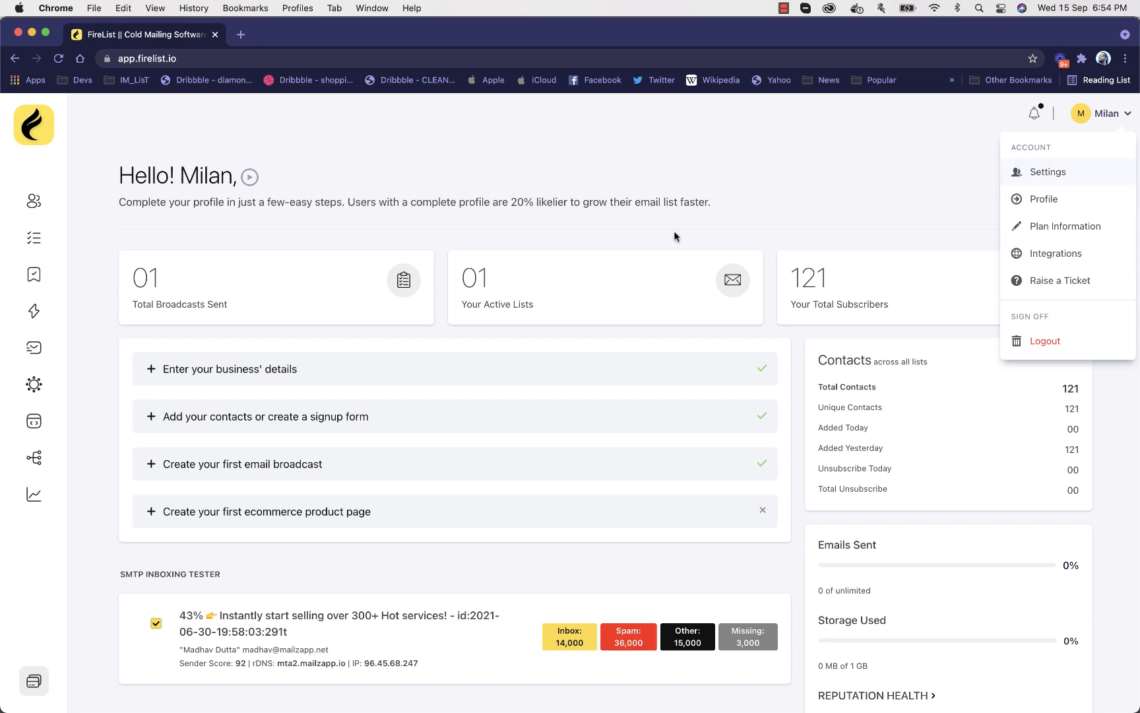
pyautogui.click(1043, 173)
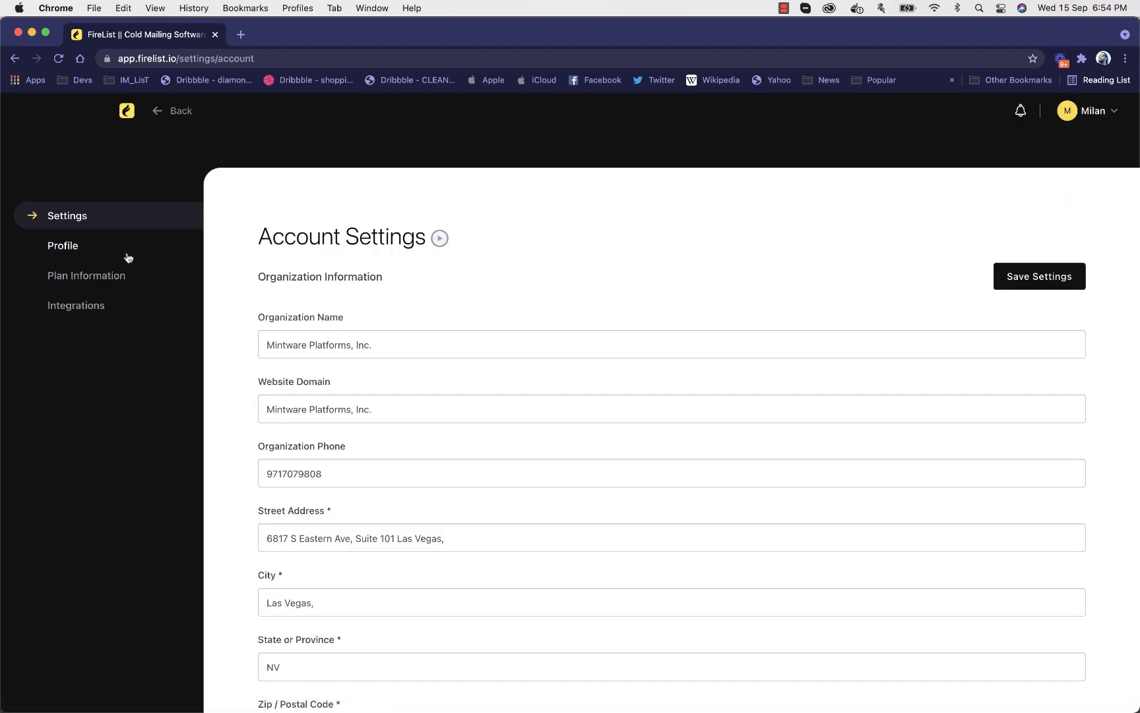
# Leave the account settings and open the page with the subscriber lists
pyautogui.click(127, 111)
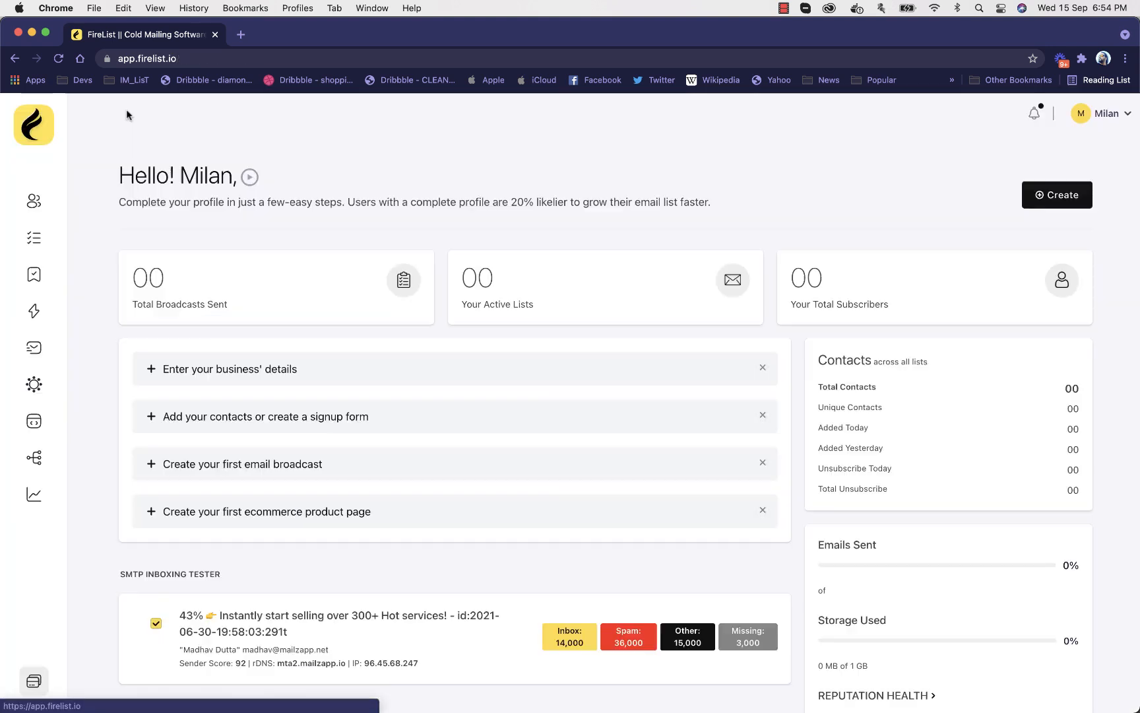
pyautogui.click(33, 237)
pyautogui.click(35, 209)
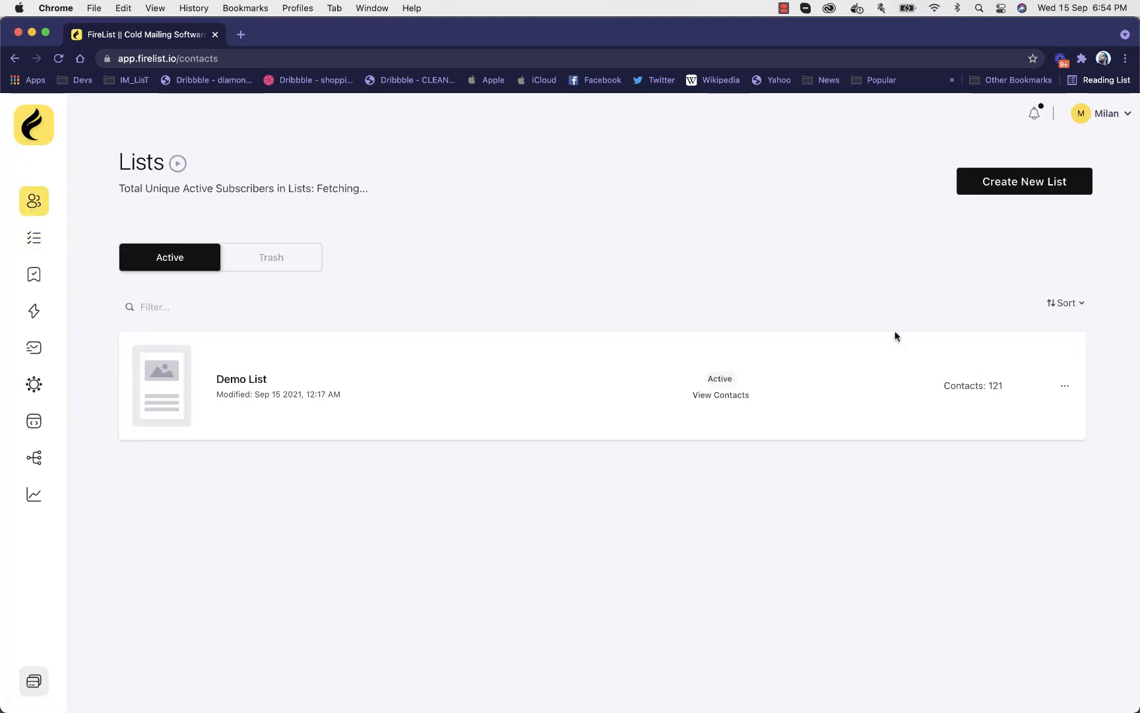
# Try out the Copy & Paste, Manually Add One by One and Import From a File options for a new list, closing the dialog without creating it
pyautogui.click(1003, 191)
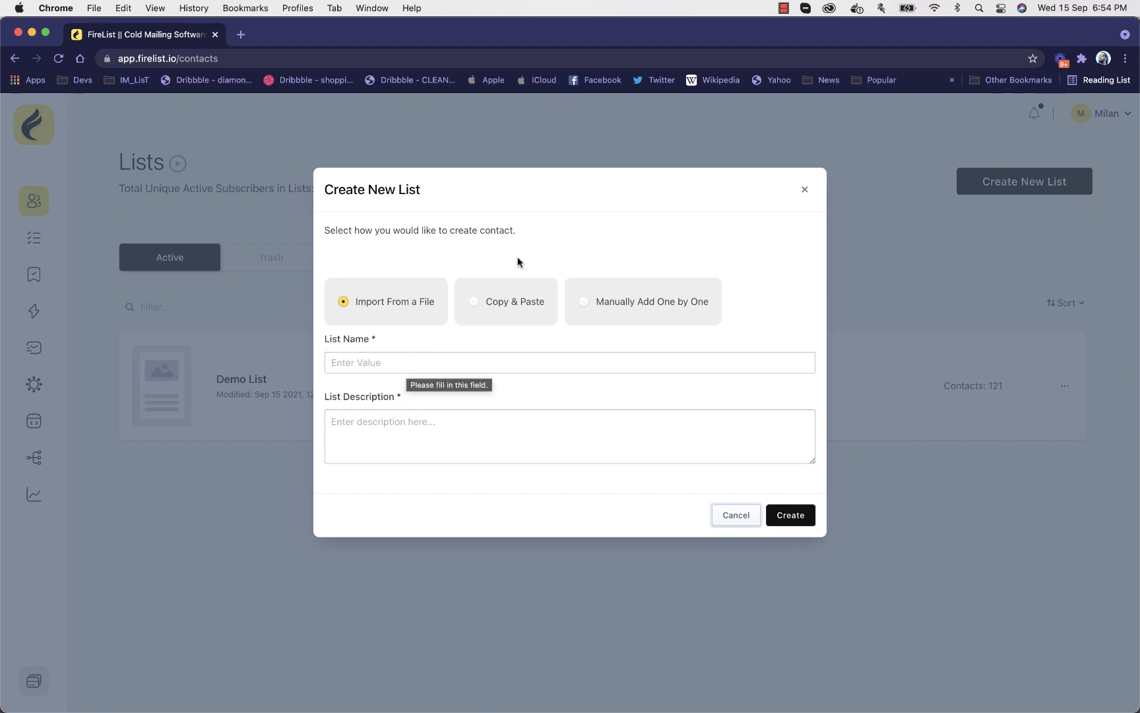
pyautogui.click(498, 300)
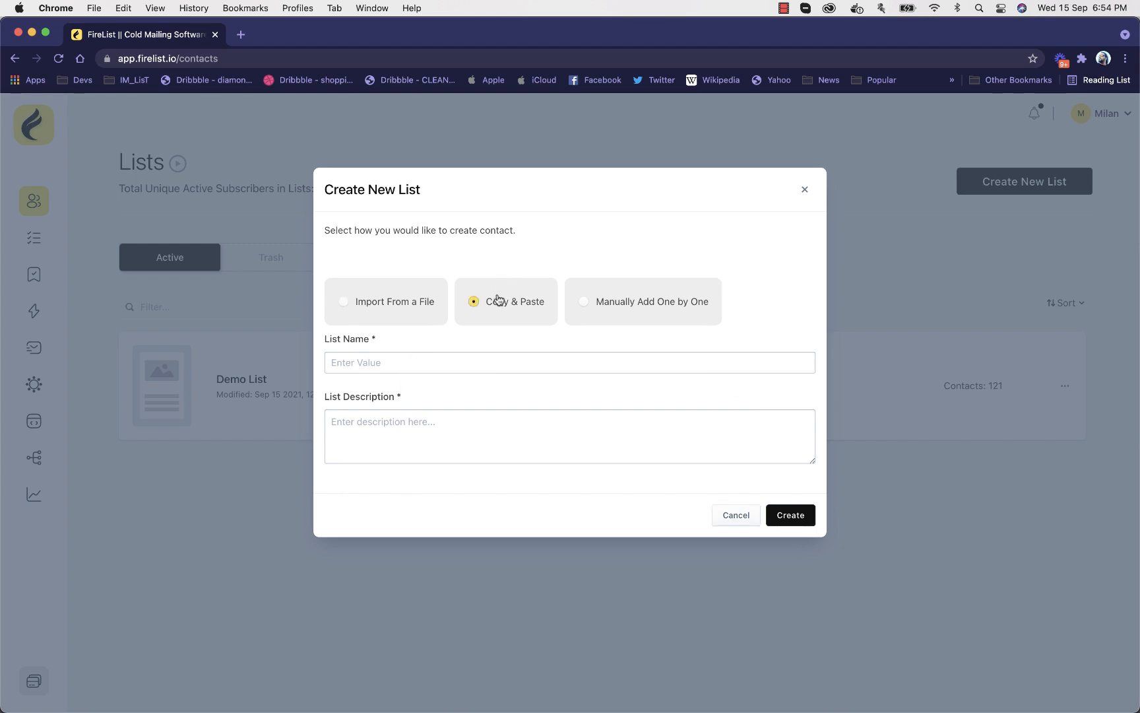
pyautogui.click(638, 301)
pyautogui.click(389, 306)
pyautogui.click(244, 266)
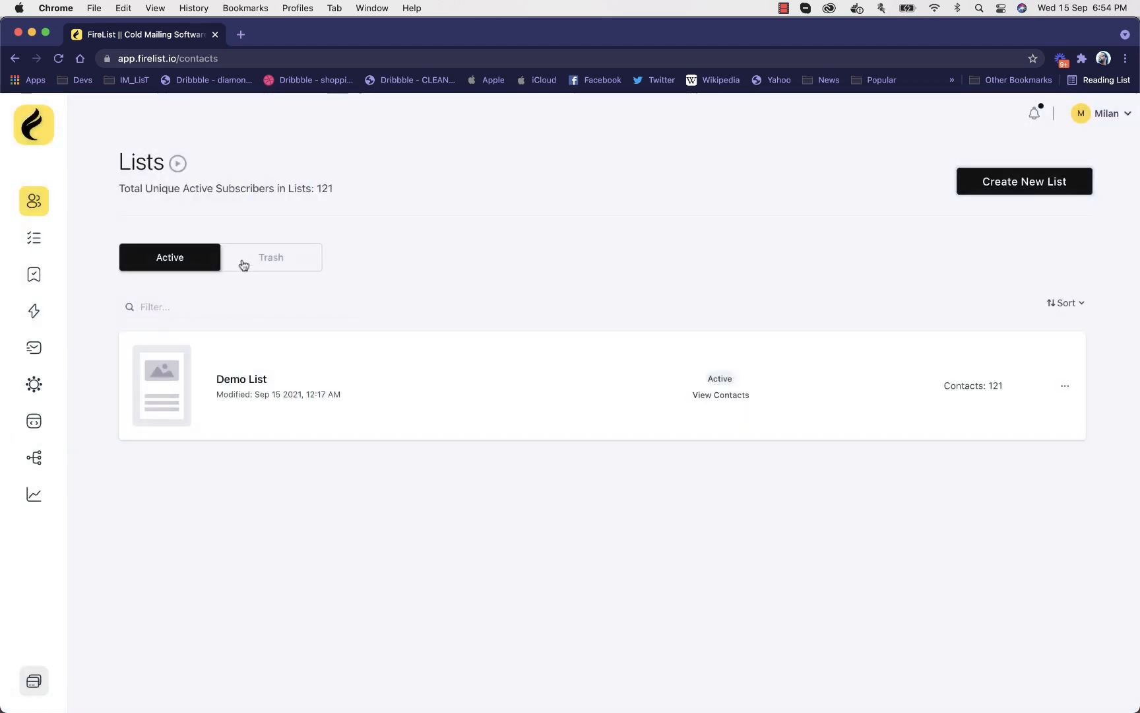
# Start a new list with the Import From a File option and name it "Name of List"
pyautogui.click(1038, 183)
pyautogui.click(411, 359)
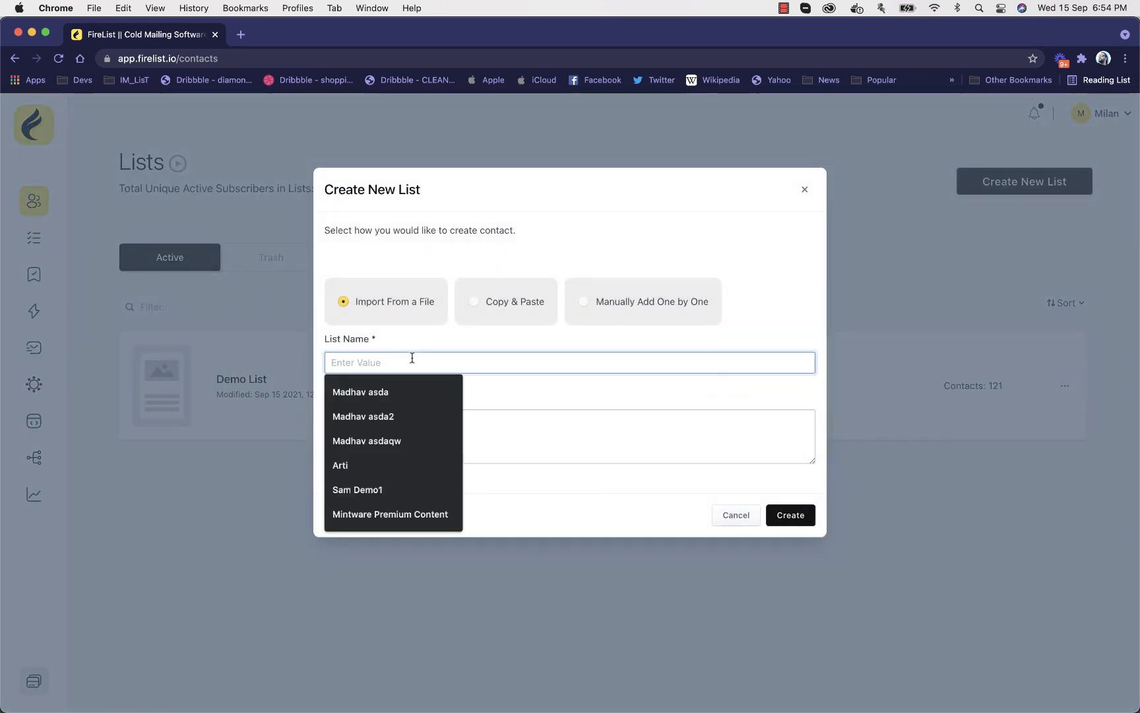
pyautogui.write('Name')
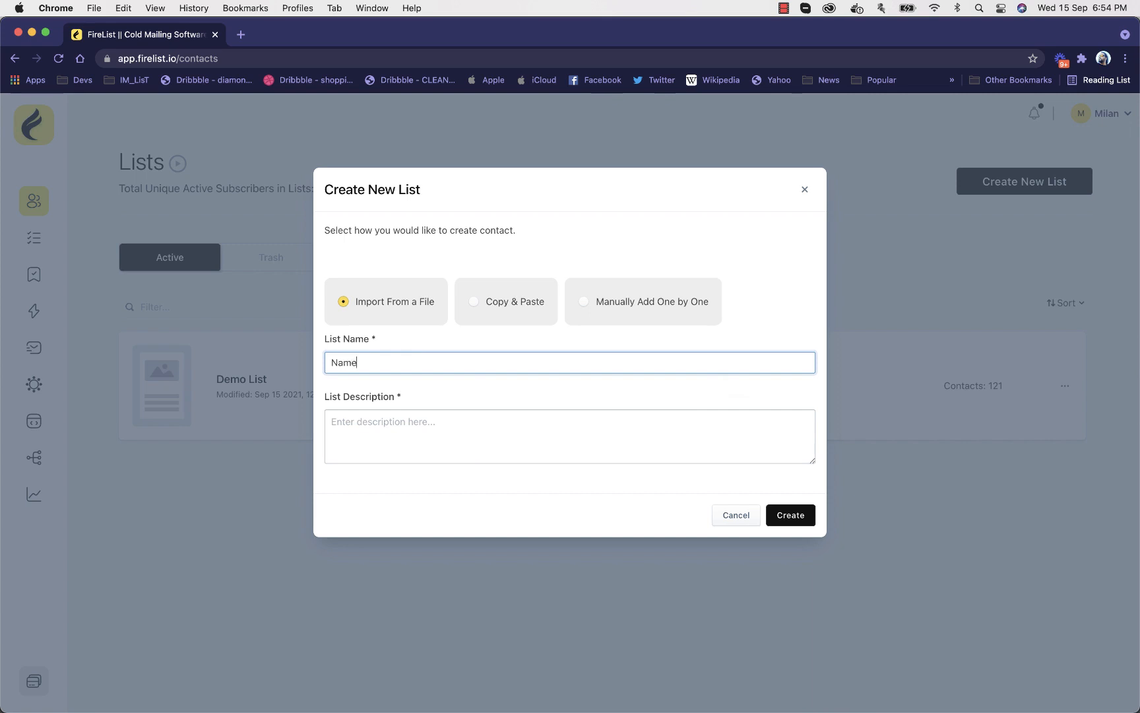
pyautogui.write(' of List')
# Enter "Description of the list" as the new list's description
pyautogui.click(437, 448)
pyautogui.write('Desc')
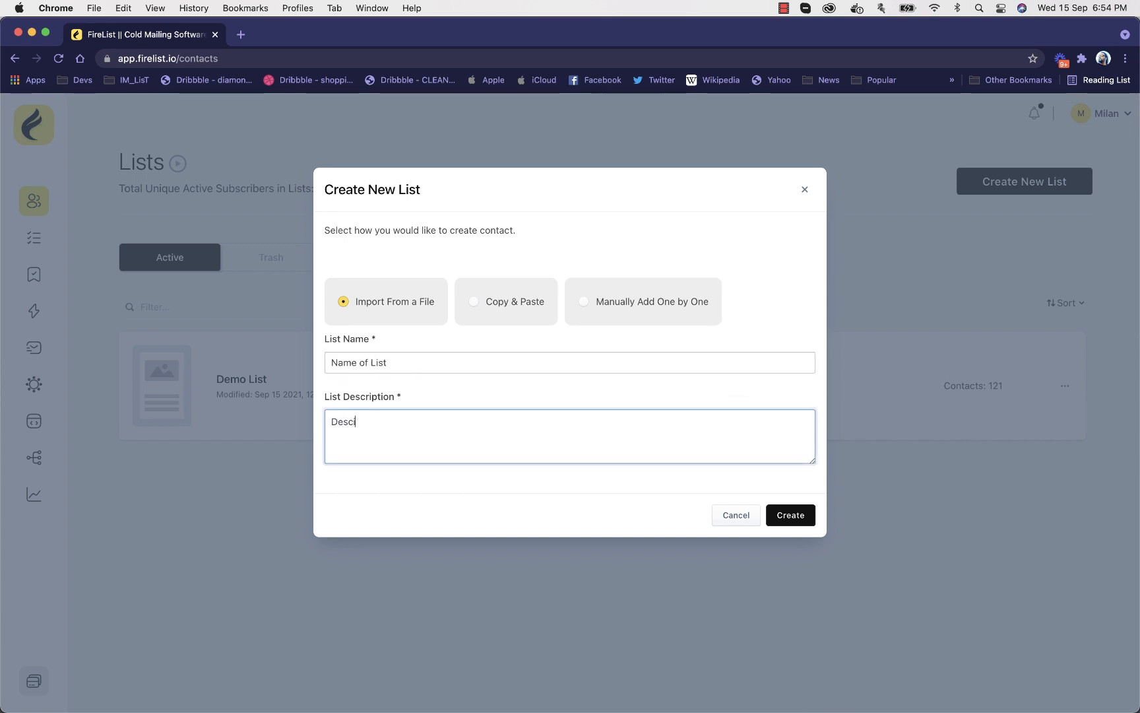
pyautogui.write('irp')
pyautogui.press('BackSpace')
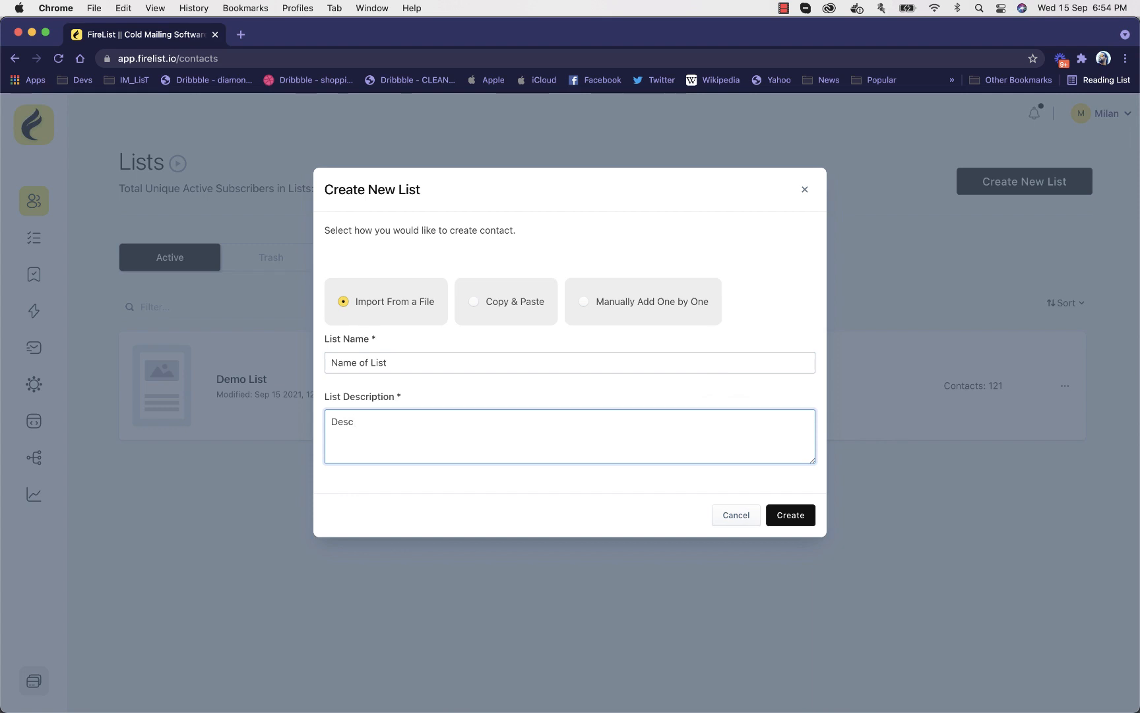
pyautogui.write('ription of the list')
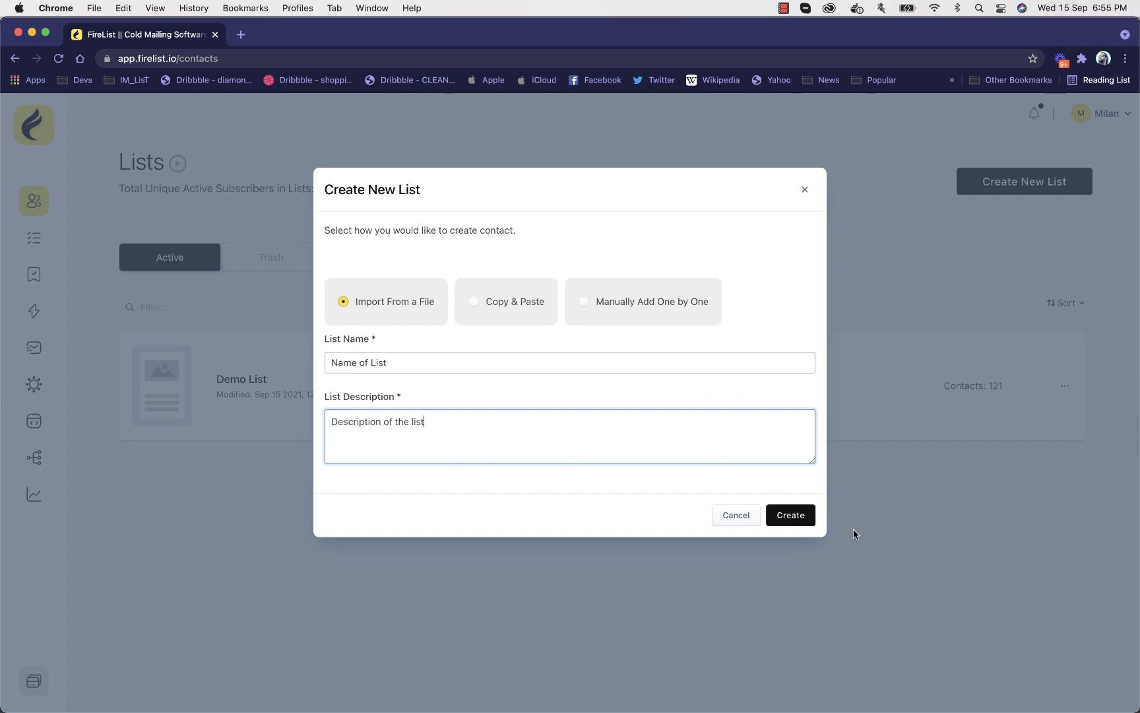
# Create the list, accept its prefilled company details, and approve the confirmation message with dual opt-in left disabled
pyautogui.click(802, 517)
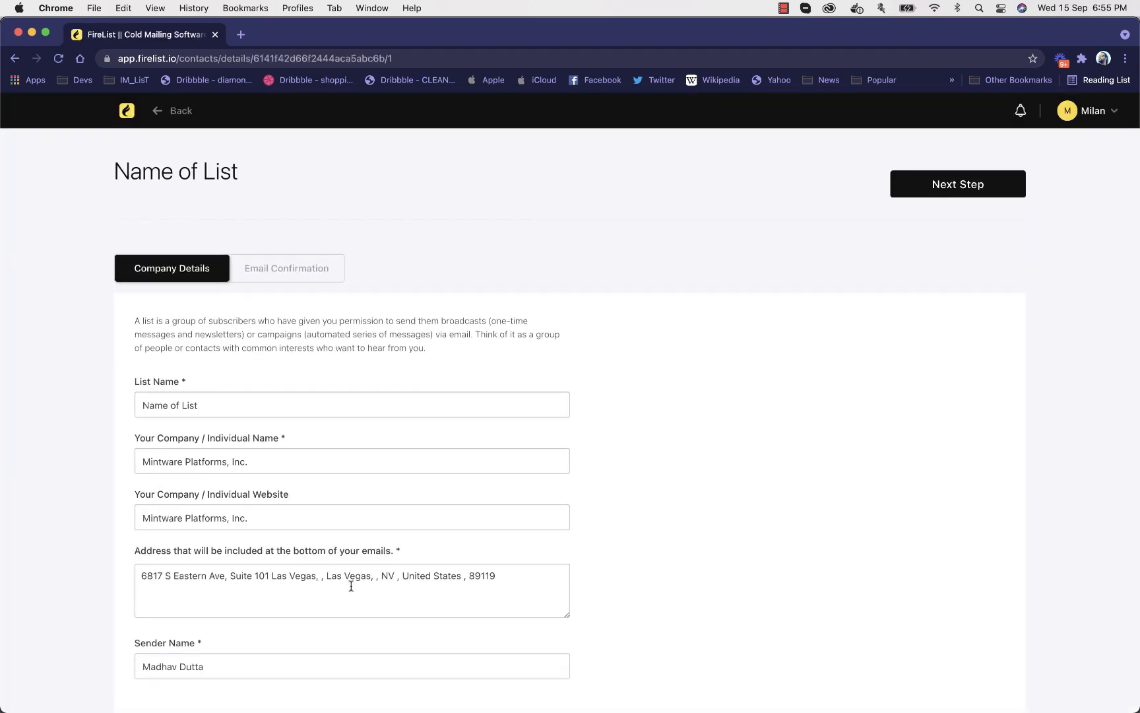
pyautogui.click(1011, 177)
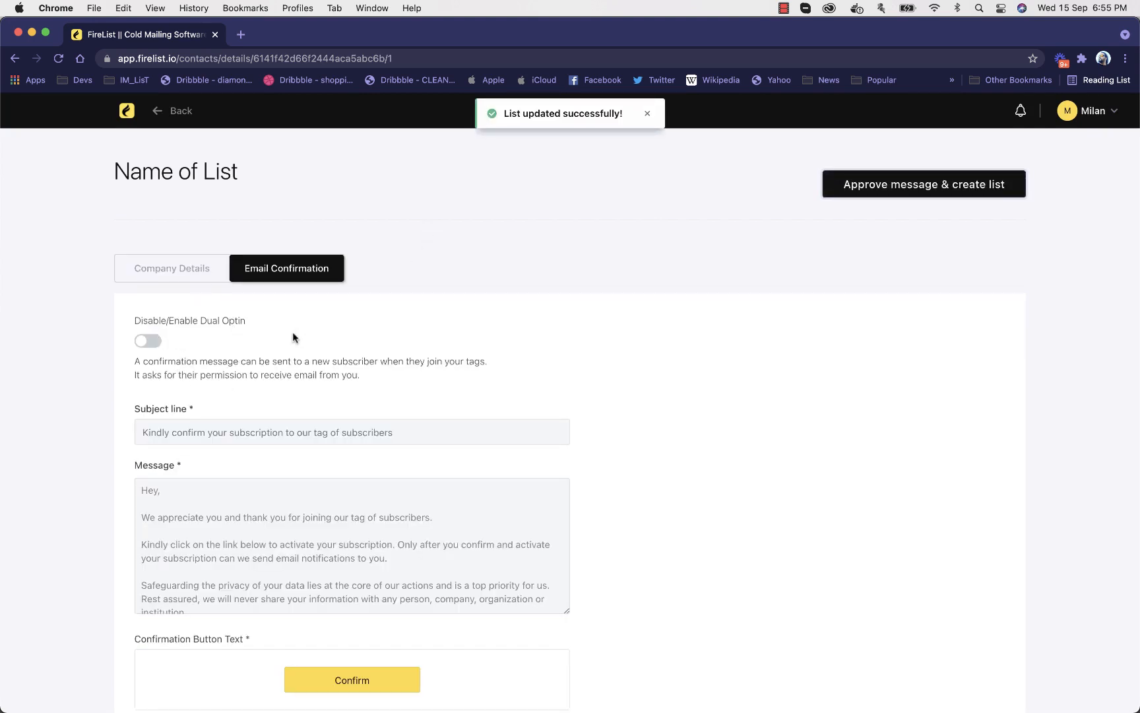
pyautogui.click(903, 188)
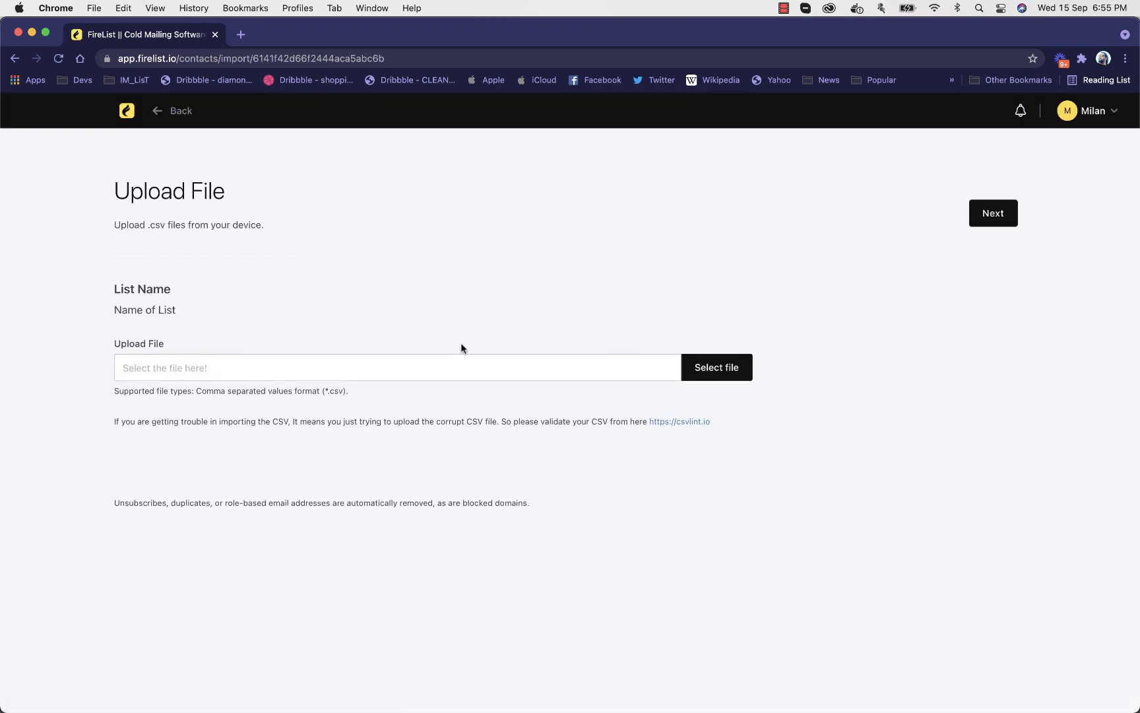
# Choose seedlist.csv from the Downloads folder as the contact file and continue to field mapping
pyautogui.click(715, 367)
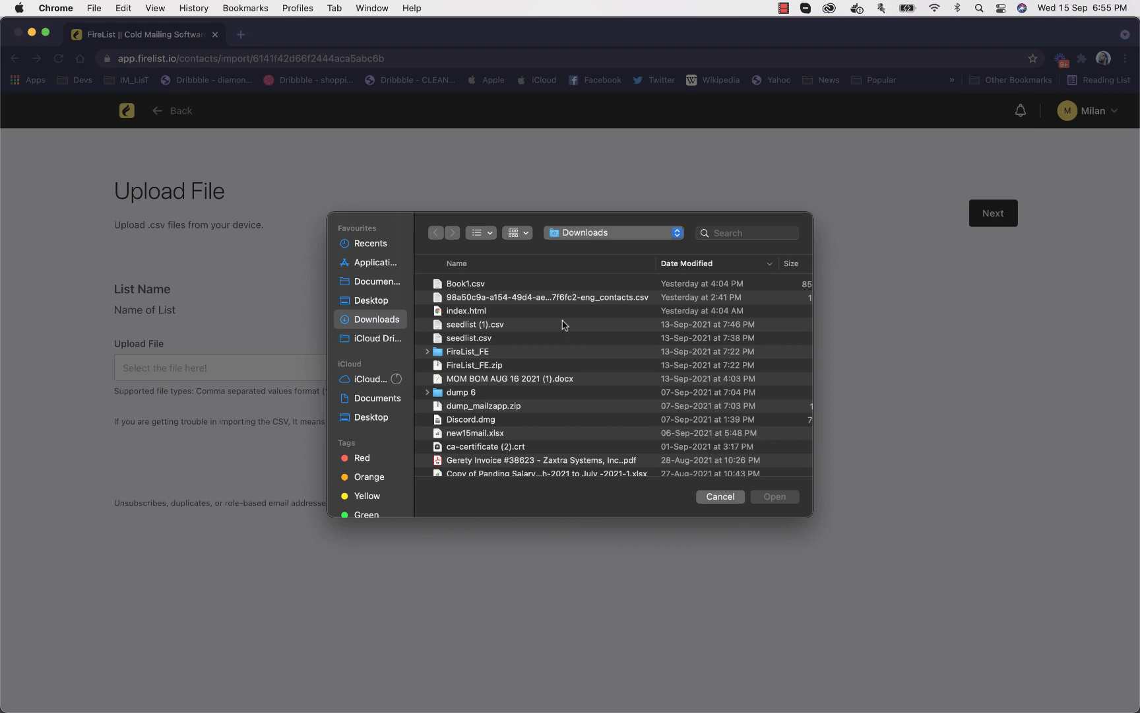
pyautogui.click(474, 289)
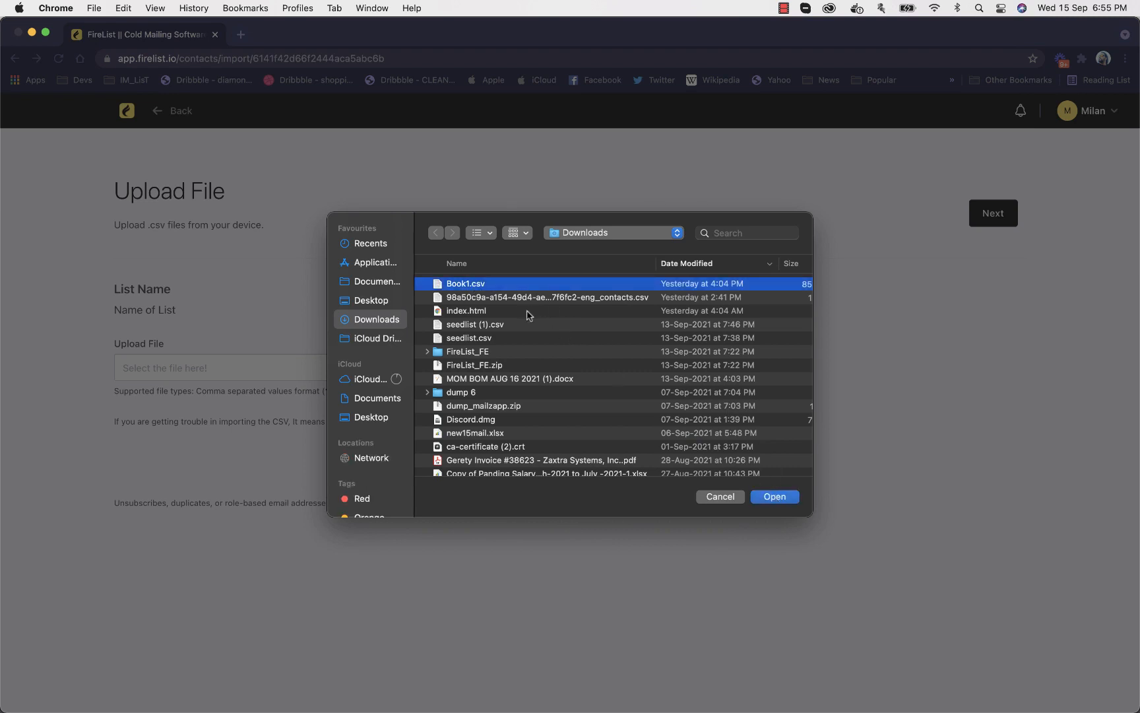
pyautogui.click(508, 337)
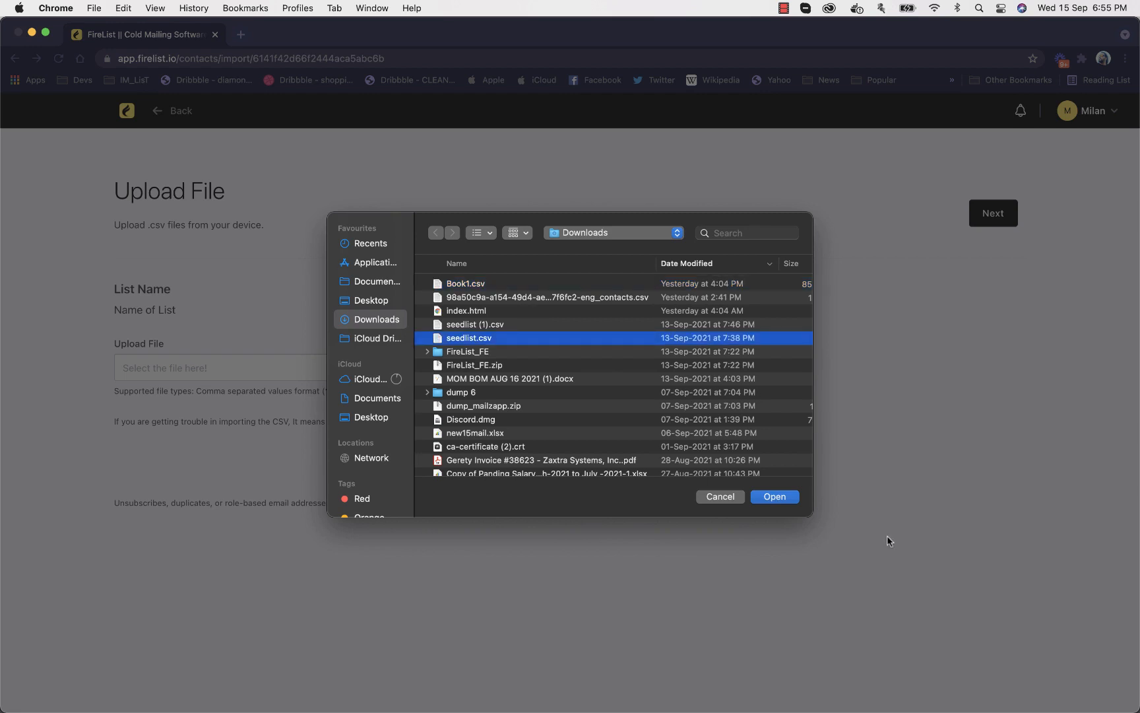
pyautogui.click(775, 497)
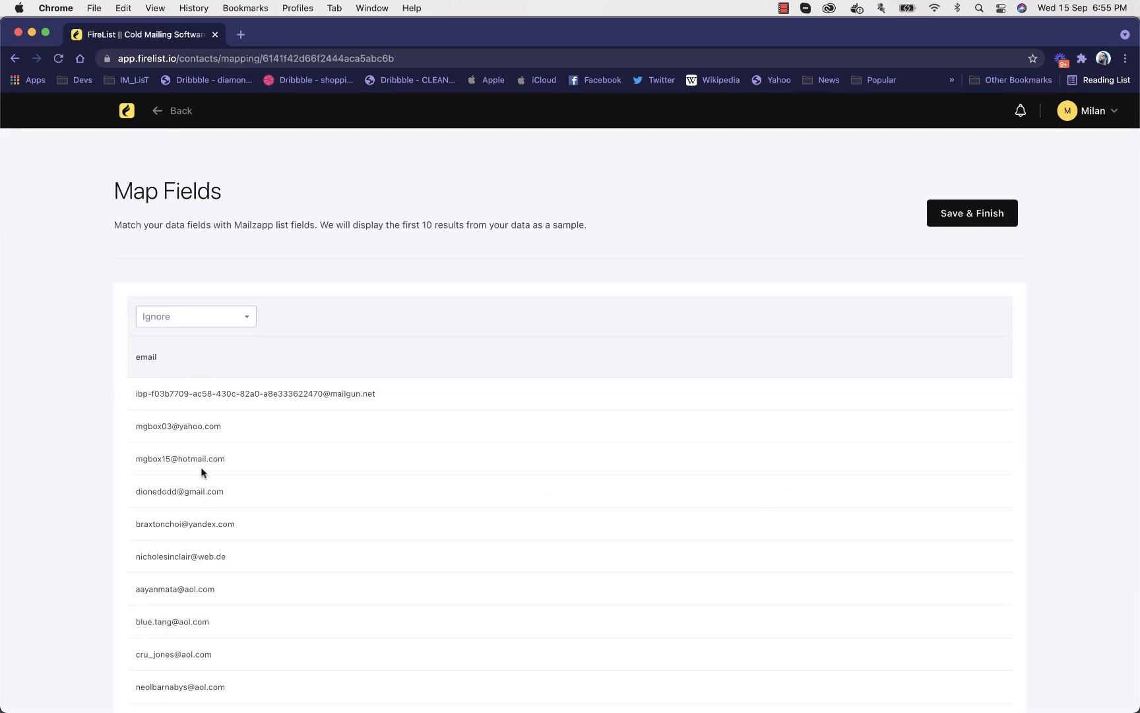
# Map the file's email column to the Email field and finish importing the contacts
pyautogui.click(206, 317)
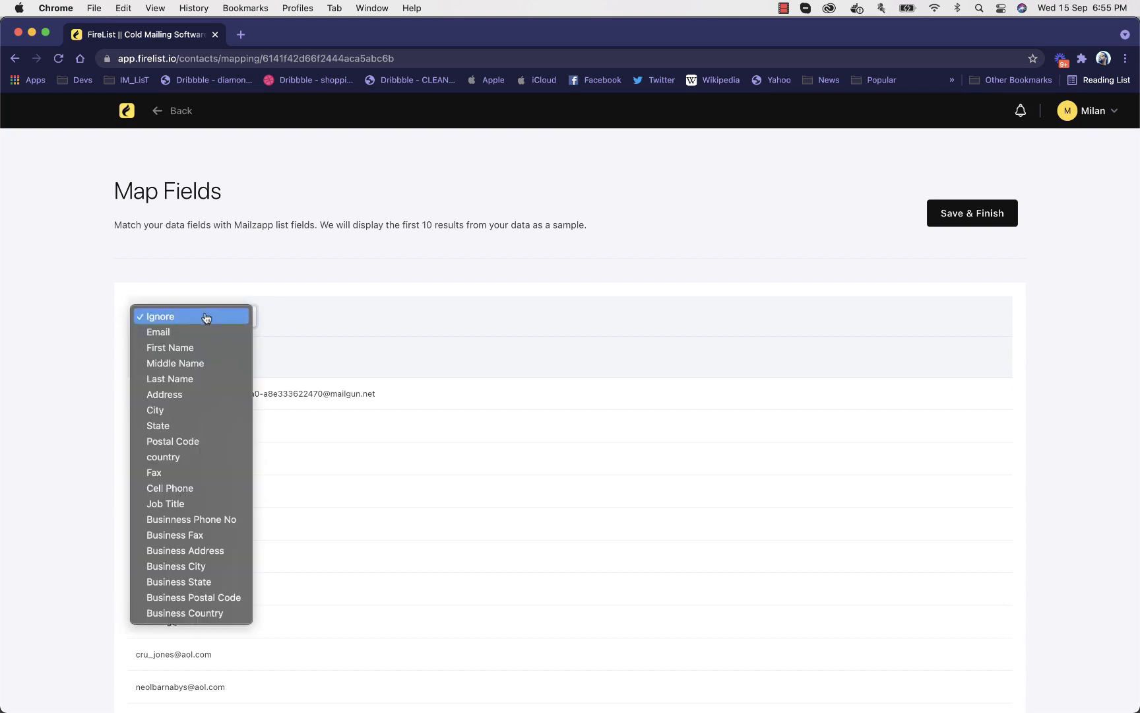
pyautogui.click(255, 267)
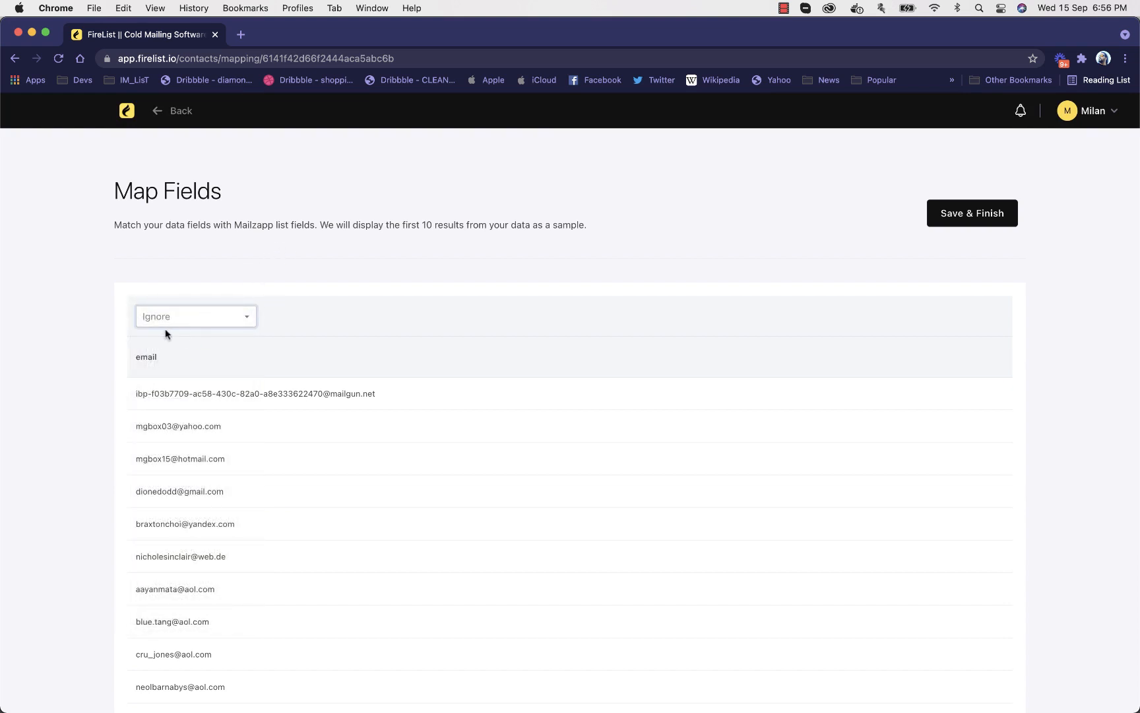
pyautogui.click(231, 317)
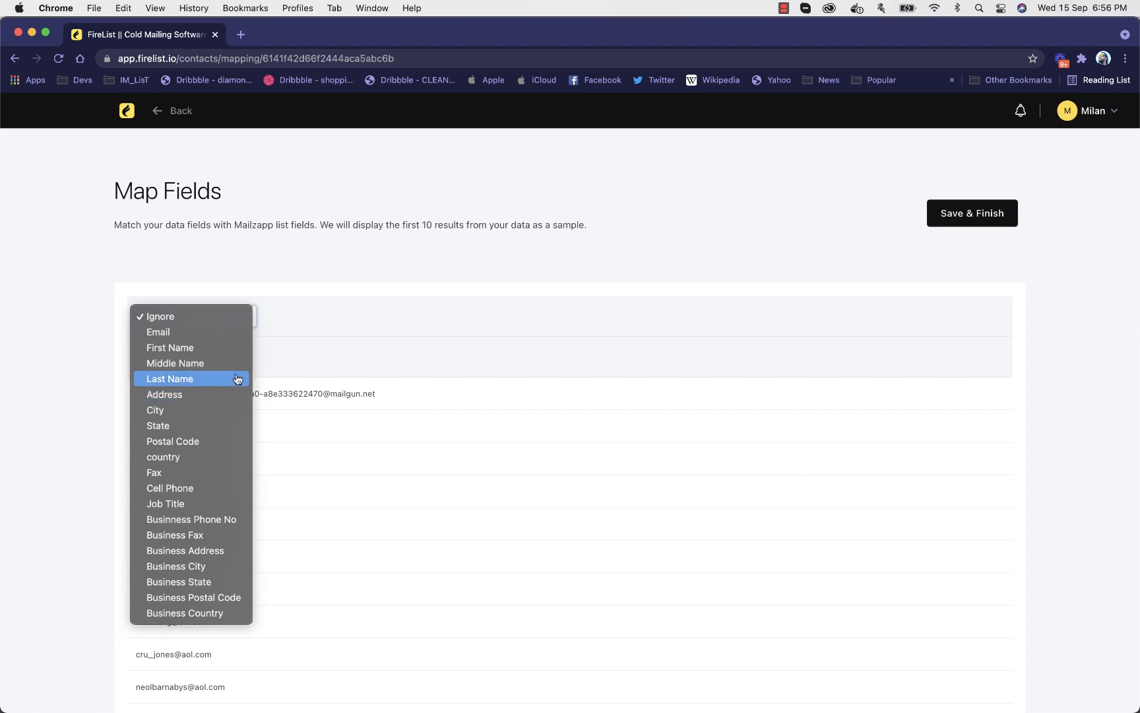
pyautogui.click(230, 337)
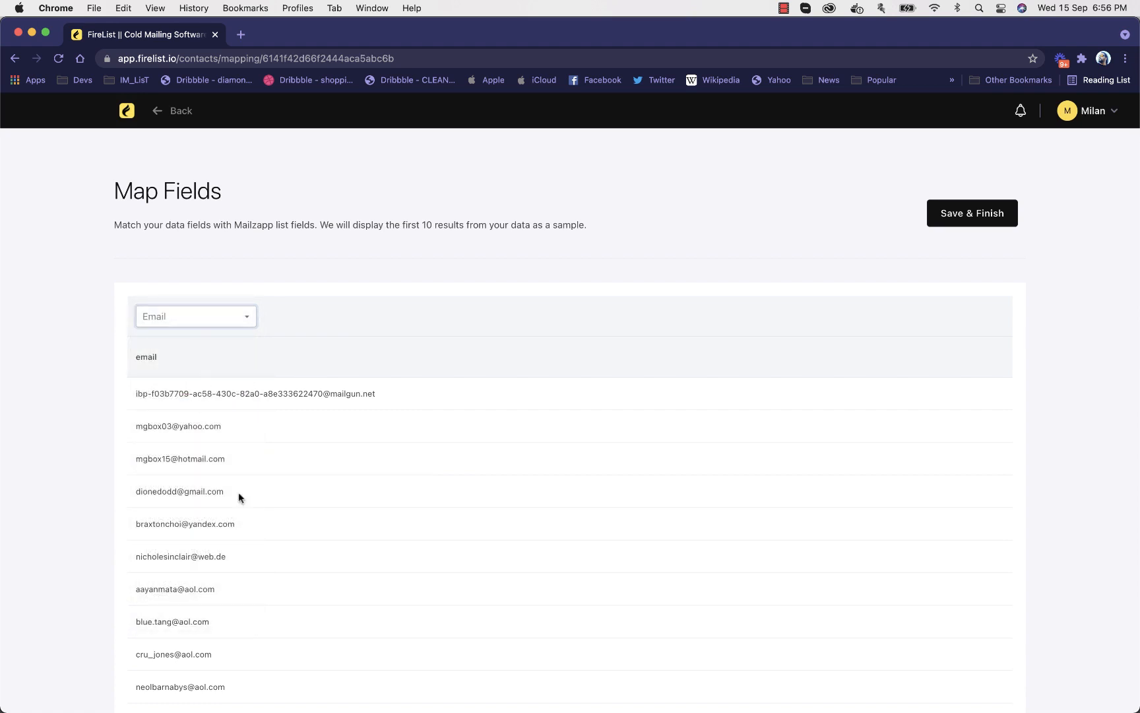
pyautogui.scroll(-3, 243, 513)
pyautogui.scroll(3, 244, 514)
pyautogui.click(972, 216)
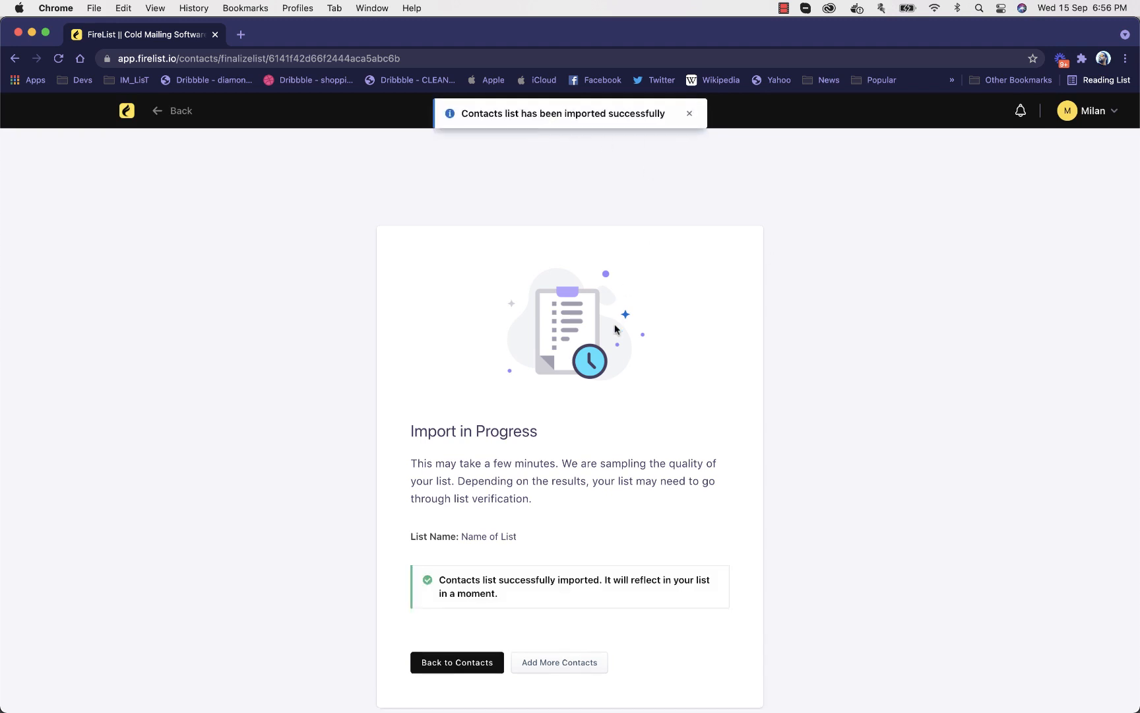
# Return to the contacts and examine the new list's inactive, unsubscribed and pending verification subscriber counts
pyautogui.click(456, 665)
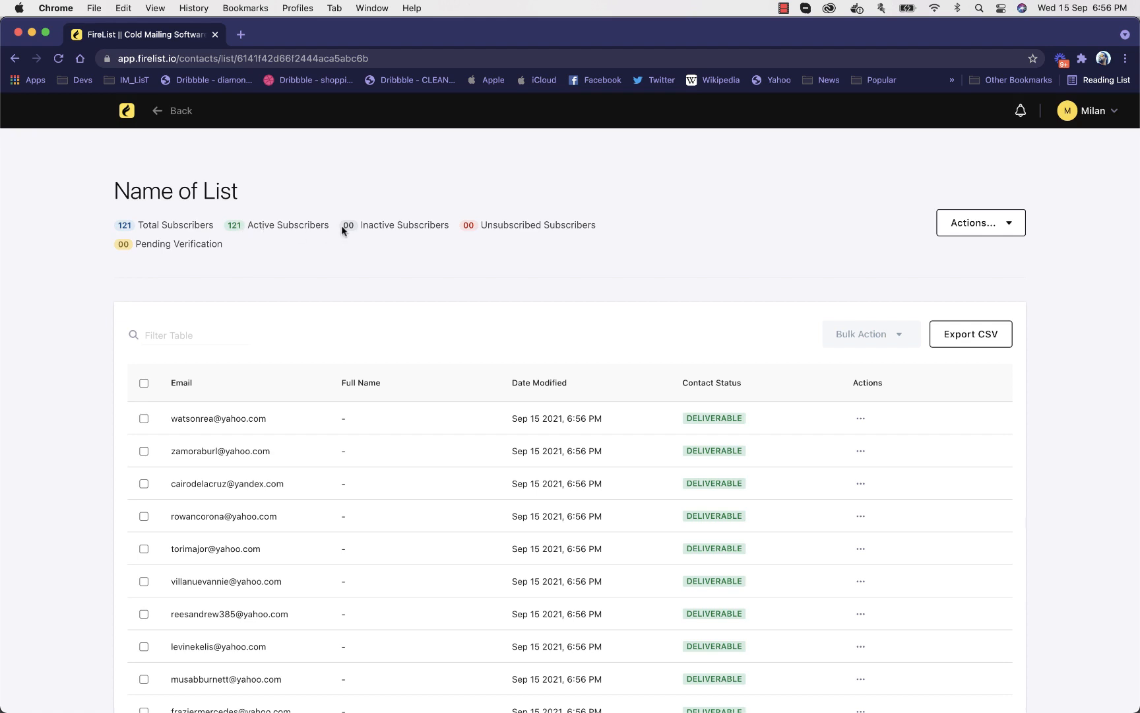
pyautogui.moveTo(340, 225); pyautogui.dragTo(570, 225)
pyautogui.click(414, 230)
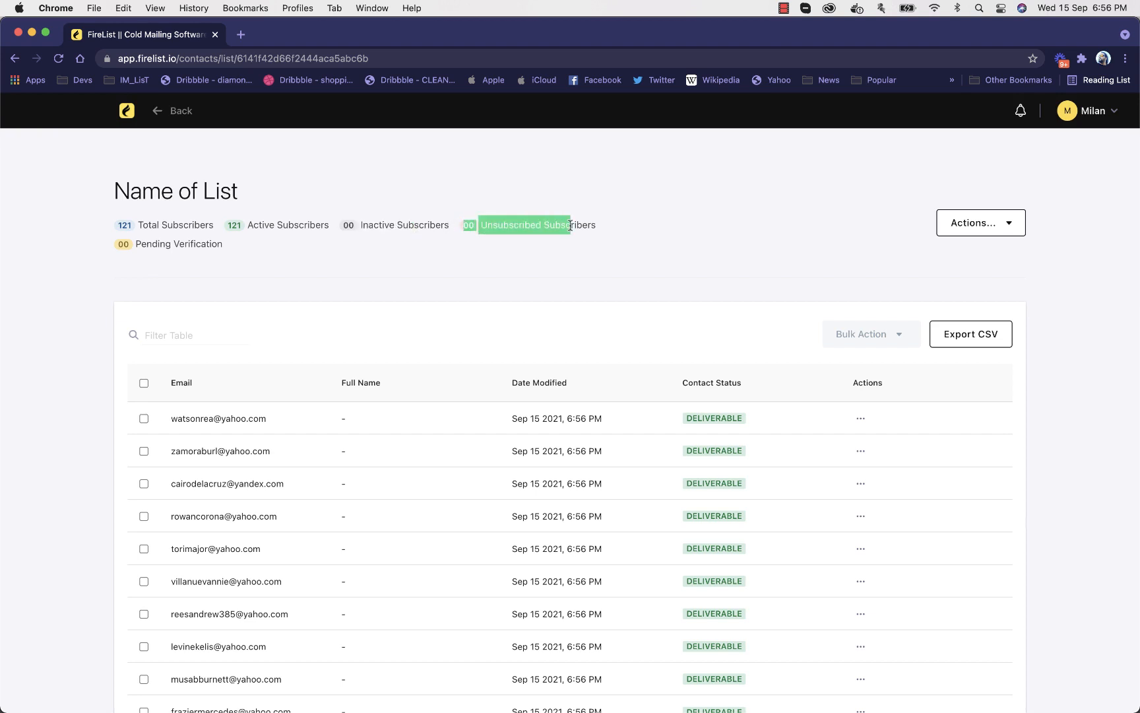
pyautogui.click(570, 225)
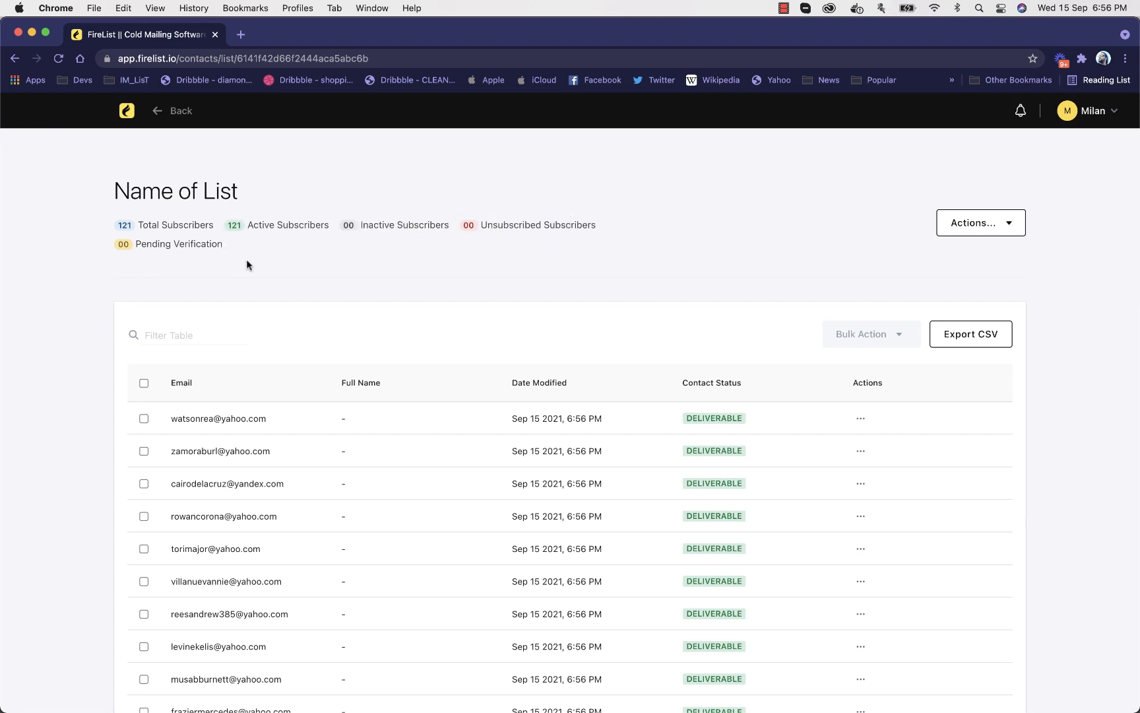
pyautogui.moveTo(242, 247); pyautogui.dragTo(128, 243)
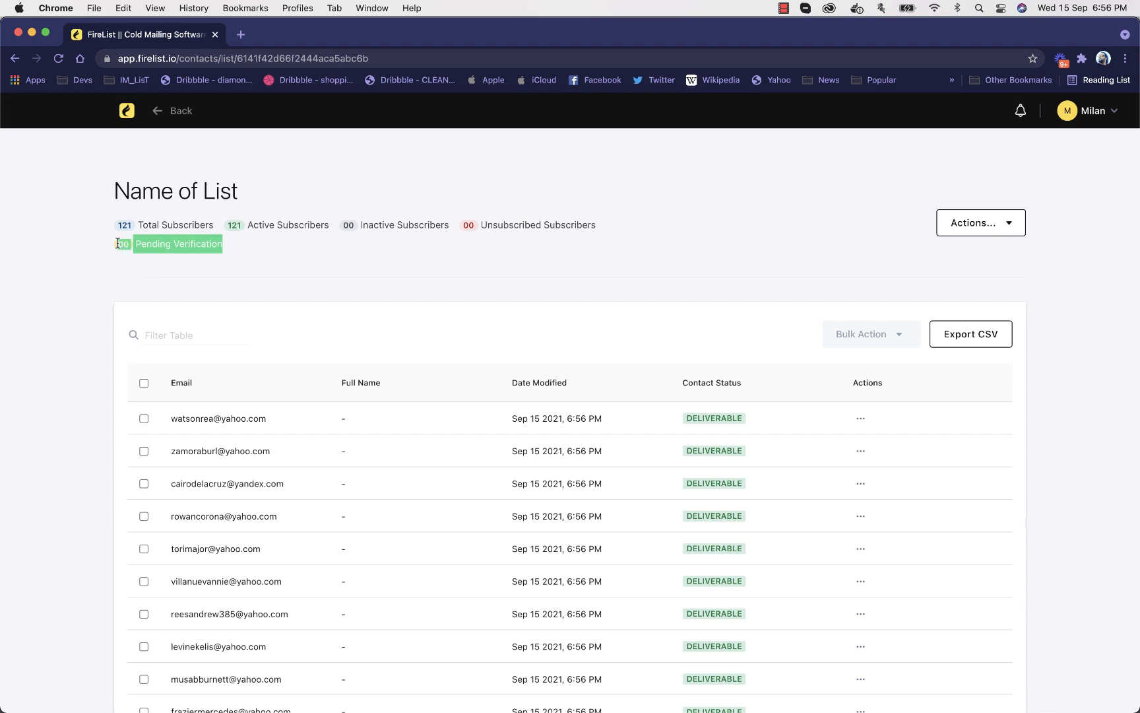
pyautogui.click(118, 244)
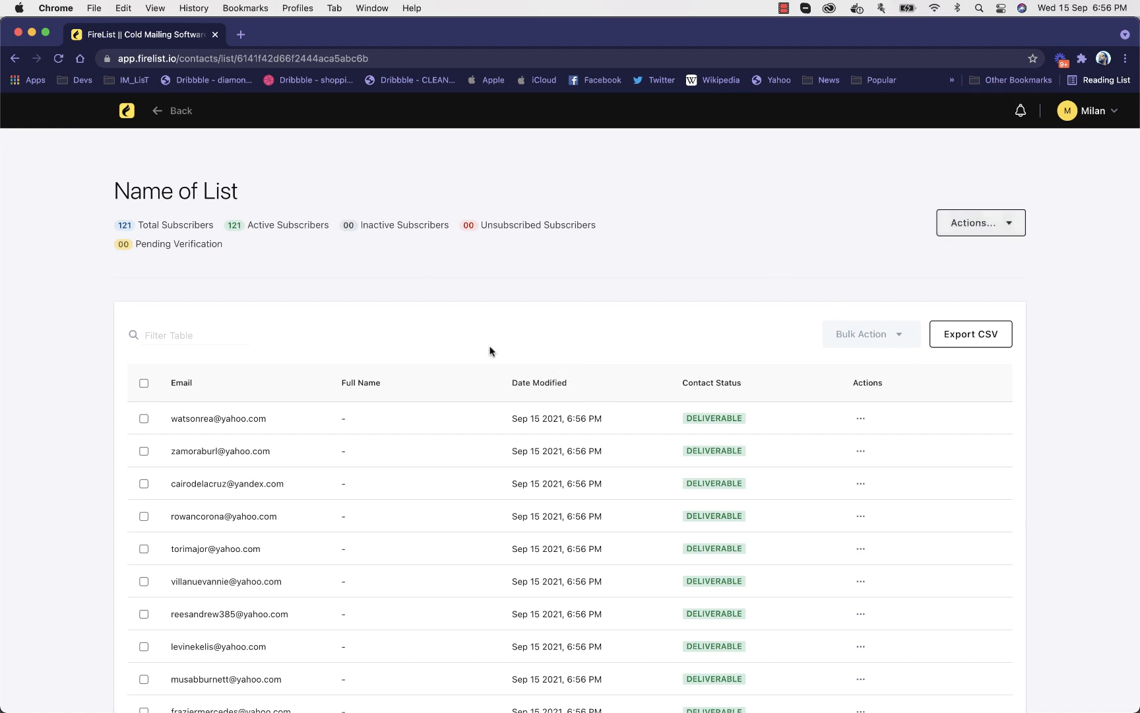
# Select all shown contacts and look through the list actions and bulk actions without applying any
pyautogui.click(143, 383)
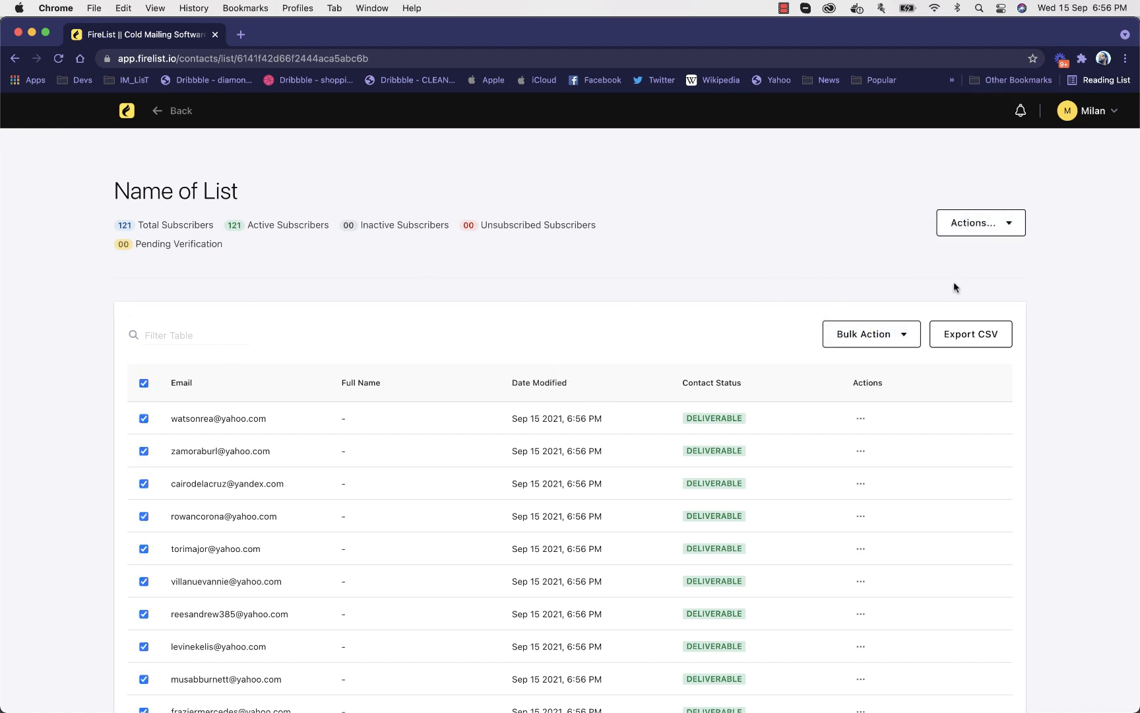
pyautogui.click(980, 224)
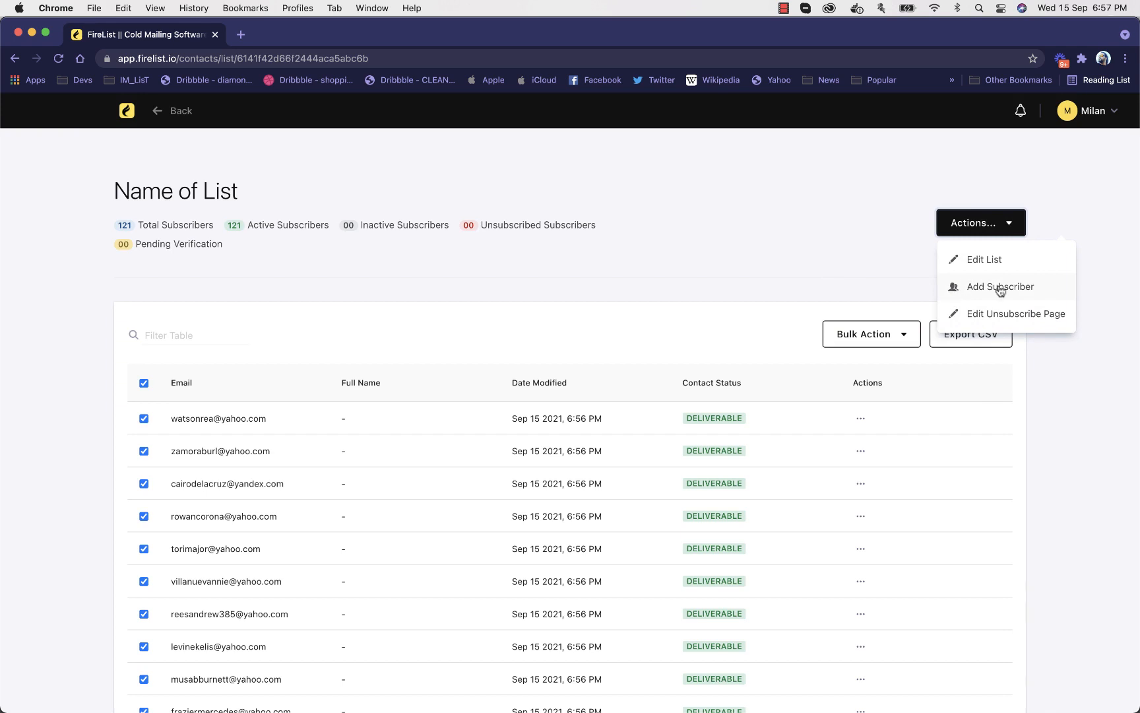
pyautogui.click(913, 341)
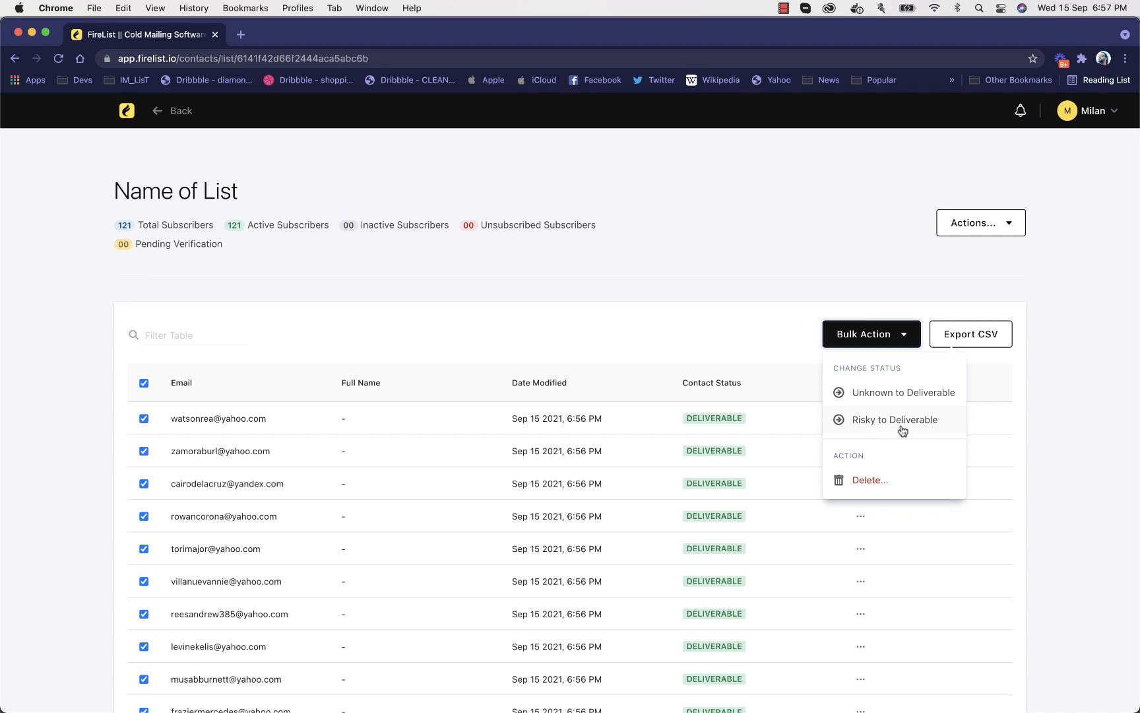
pyautogui.click(666, 338)
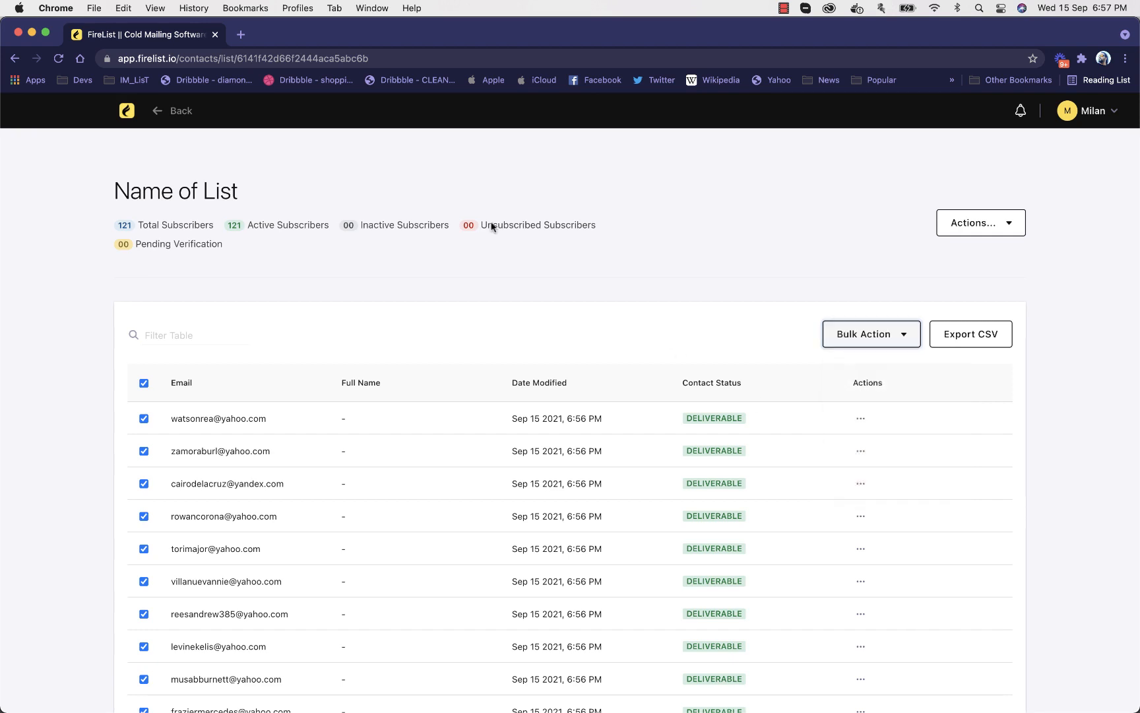
# Leave the contact list and go to the Segments page by way of the dashboard and Lists page
pyautogui.click(169, 112)
pyautogui.click(125, 111)
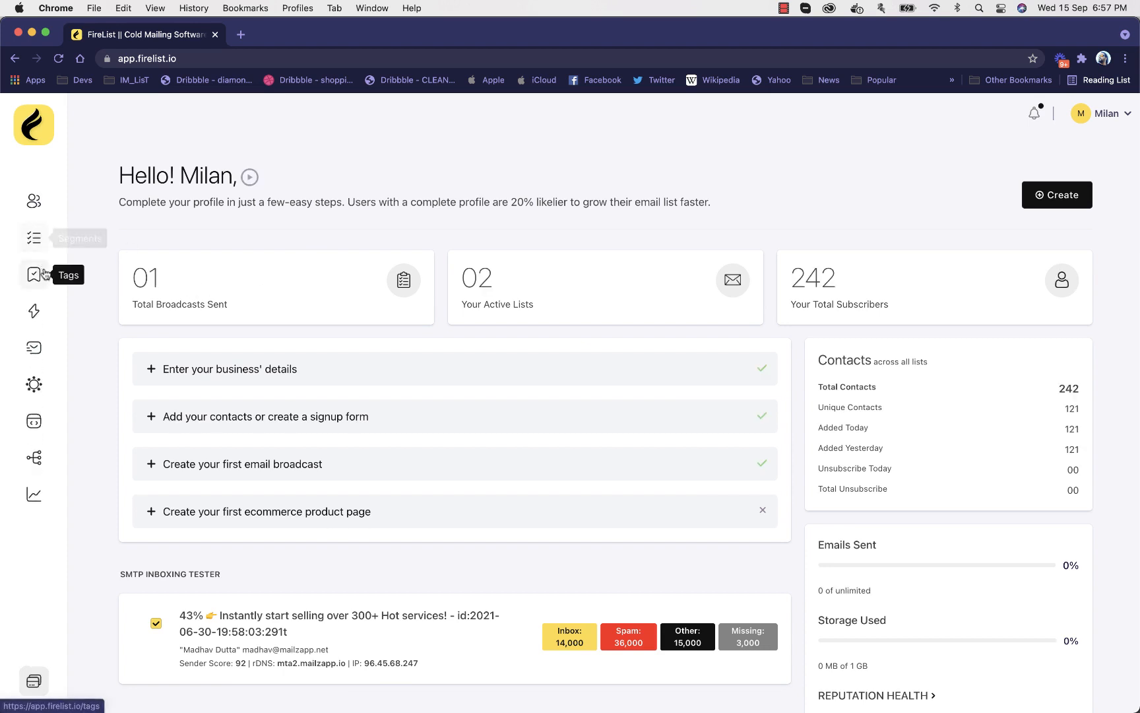
pyautogui.click(34, 200)
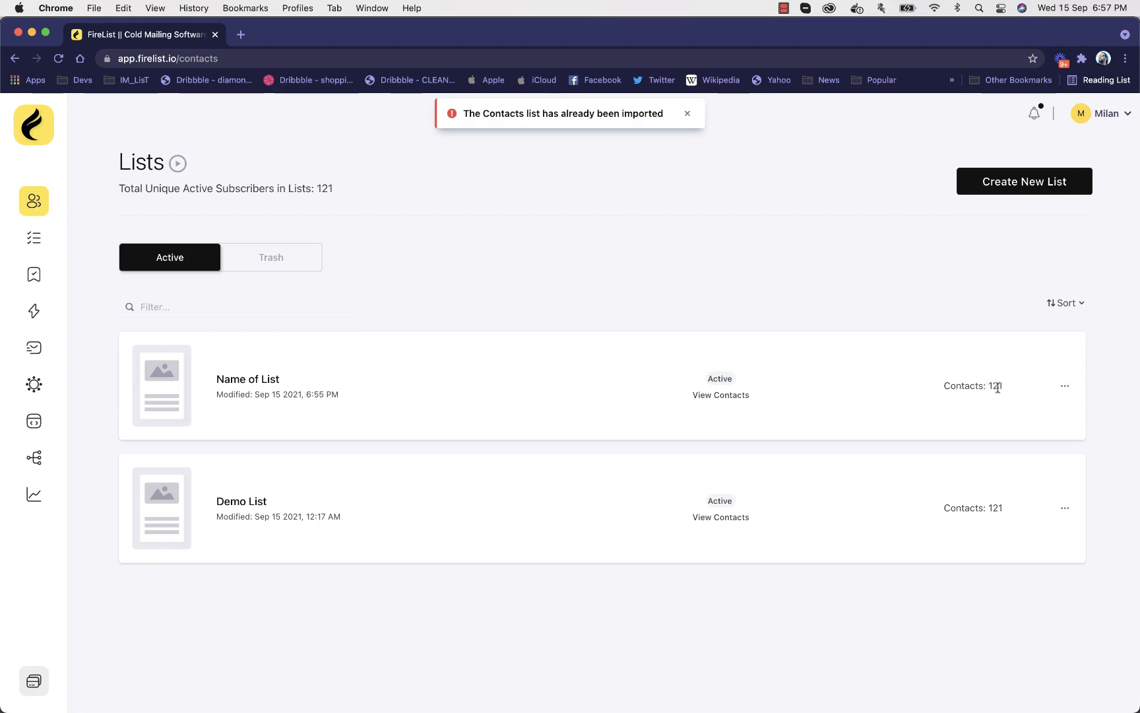
pyautogui.click(37, 236)
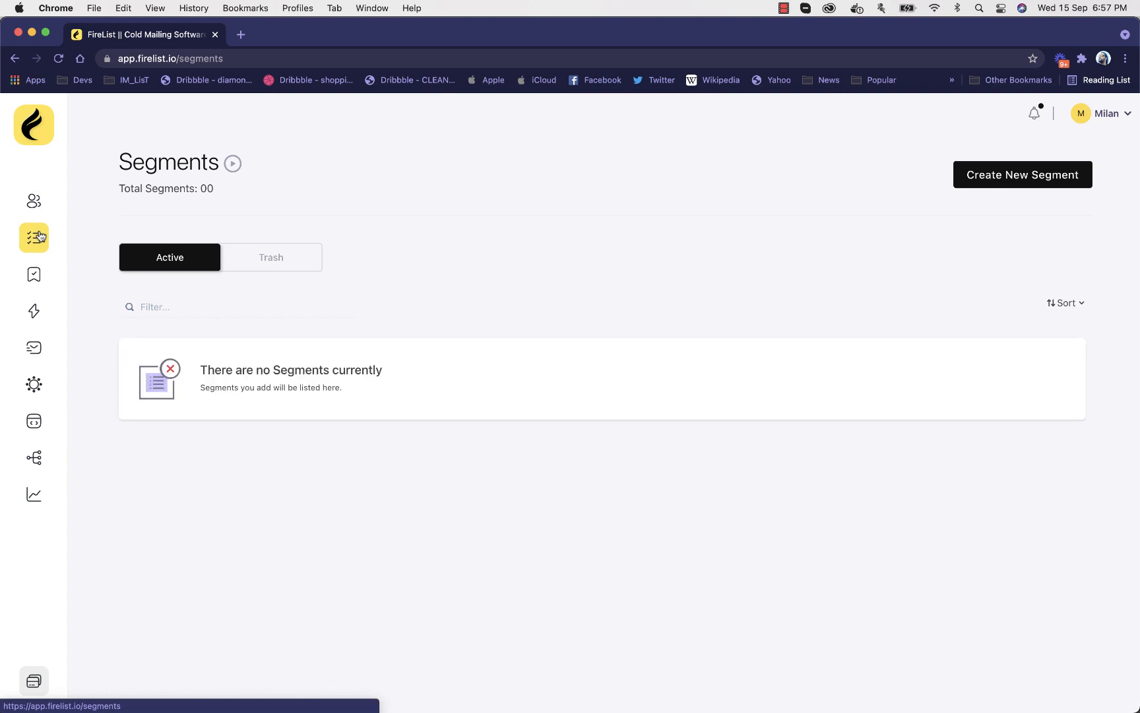
# Start a new segment based on the contact lists "Name of List" and "Demo List"
pyautogui.click(996, 184)
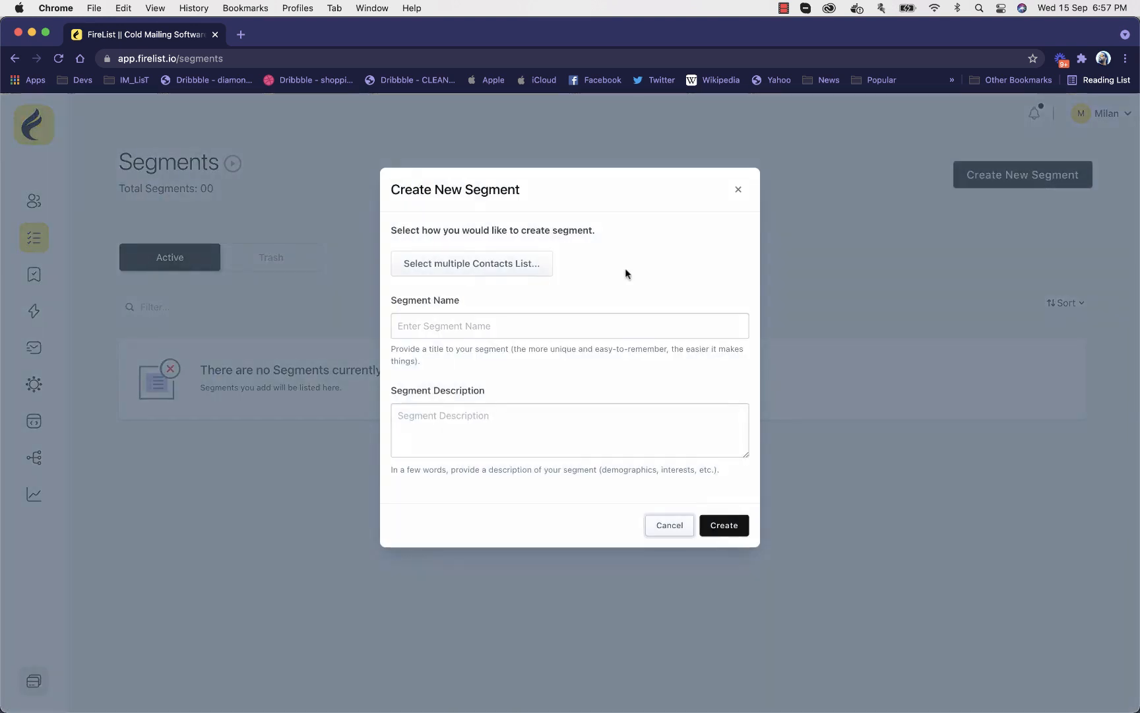
pyautogui.click(499, 270)
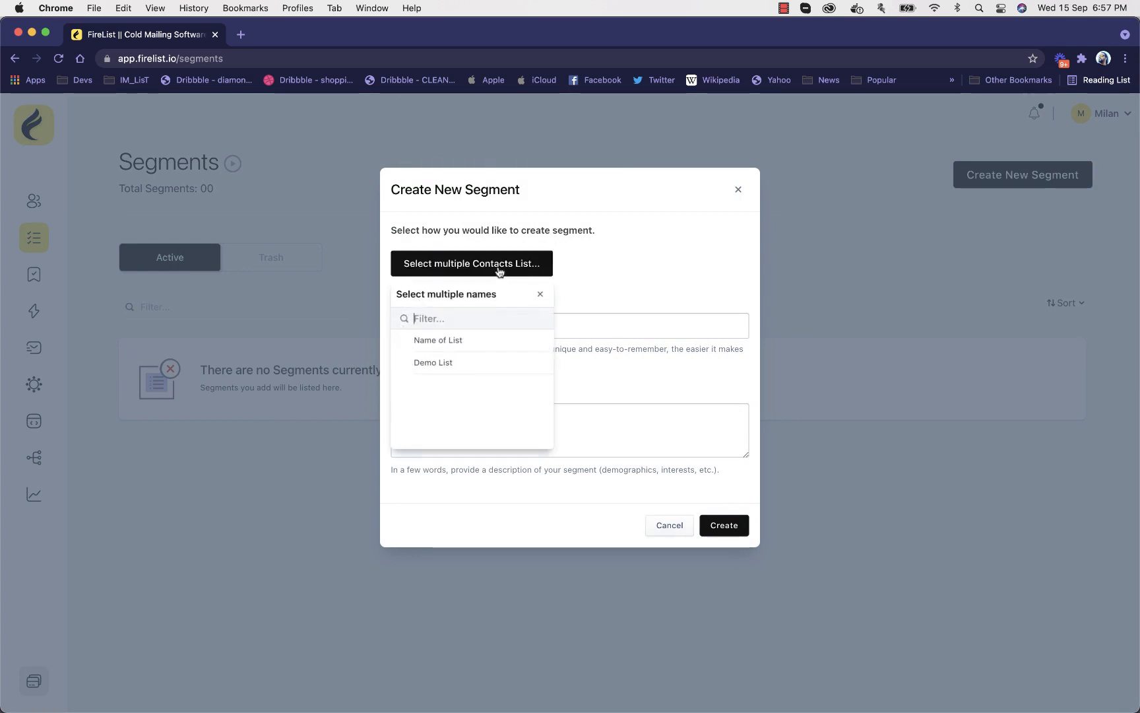
pyautogui.click(461, 341)
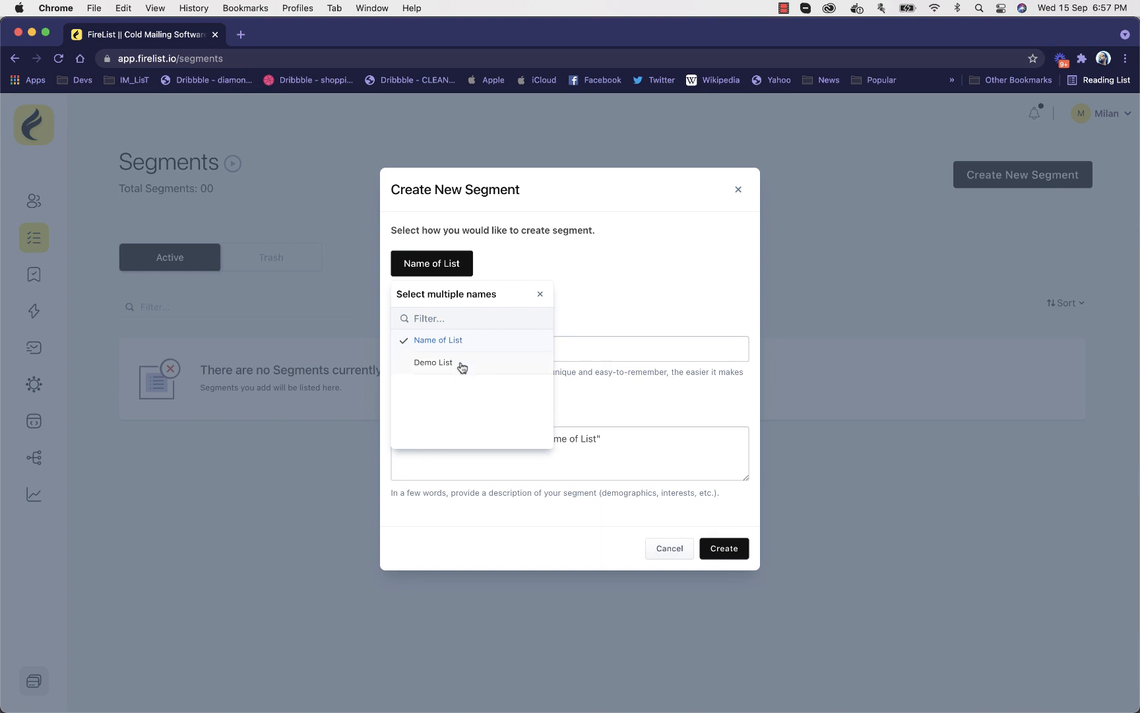
pyautogui.click(461, 363)
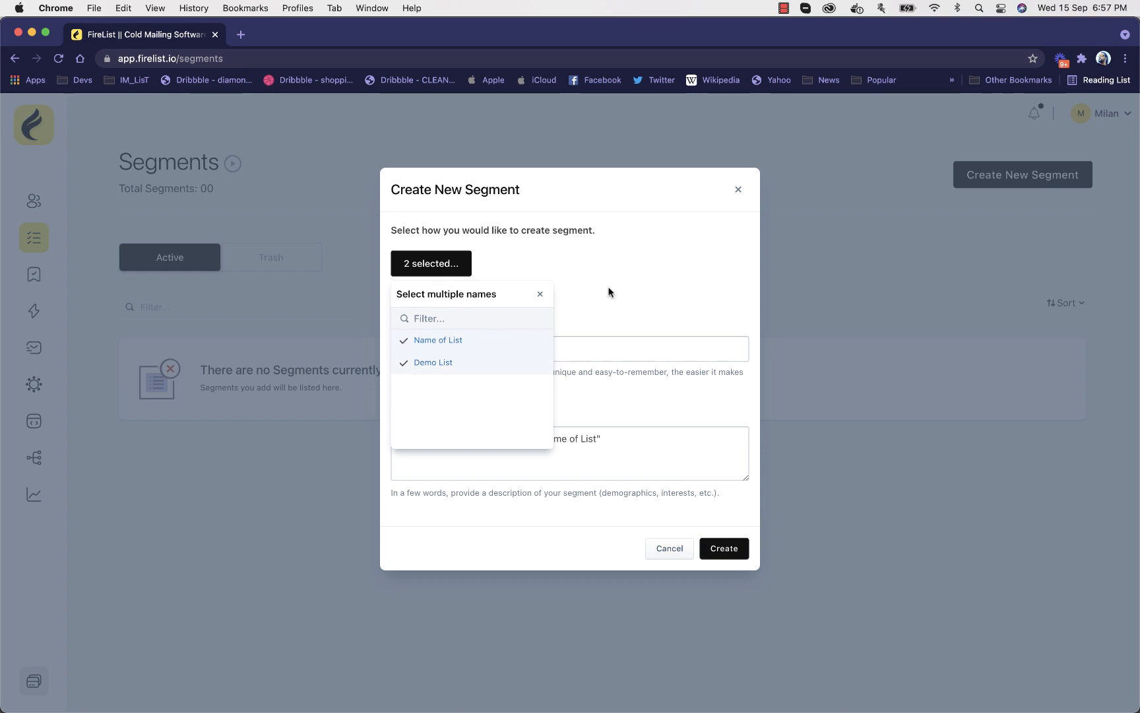
pyautogui.press('Escape')
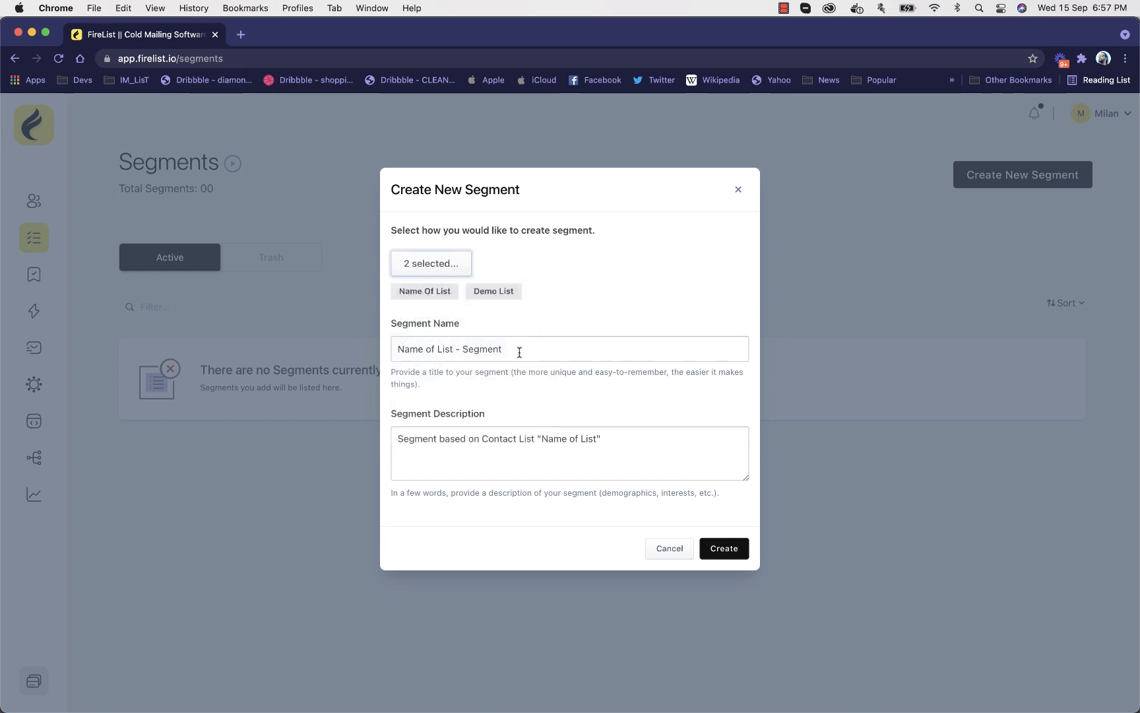
# Append 1 to the suggested segment name and description, giving the name "Name of List - Segment1", and create the segment
pyautogui.click(520, 351)
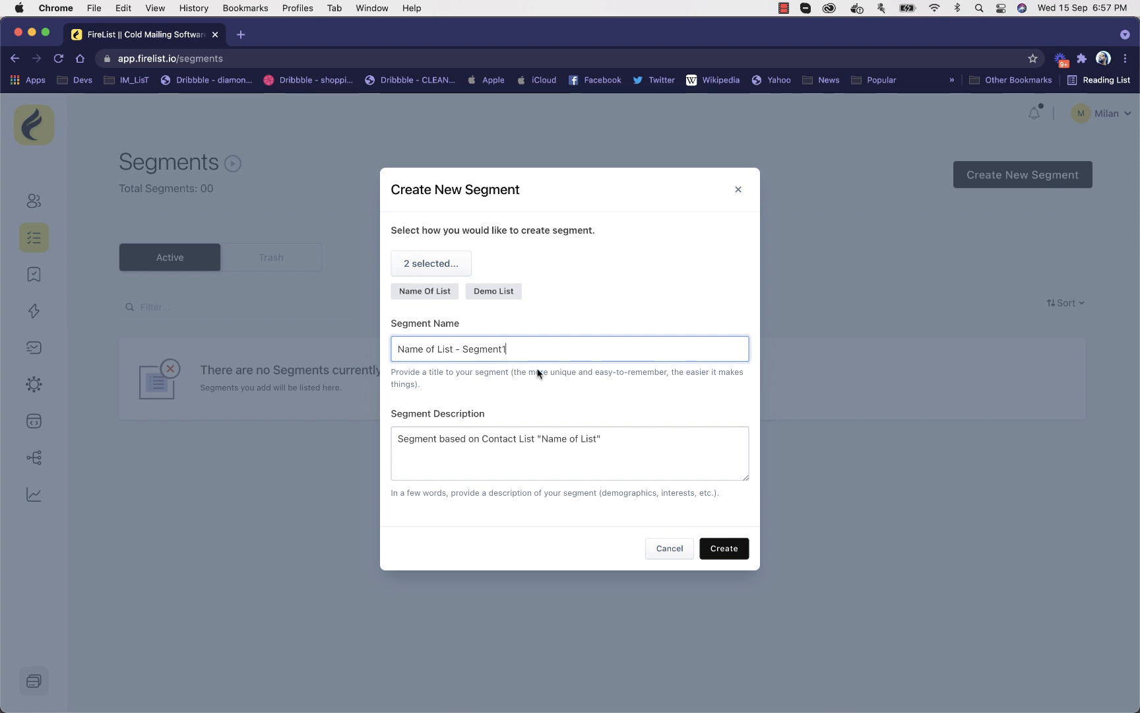
pyautogui.click(617, 439)
pyautogui.write('1')
pyautogui.click(736, 555)
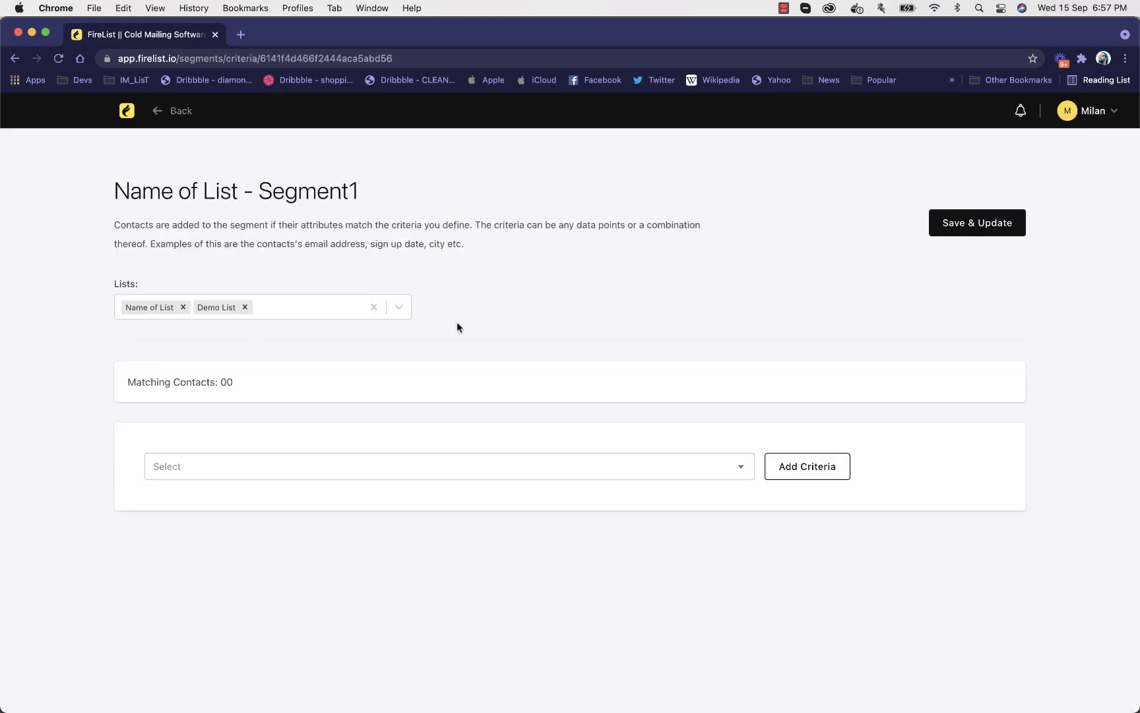
# Add an Email Address criterion to Segment1 matching contacts whose address ends with "gmail.com", and save the segment
pyautogui.click(377, 469)
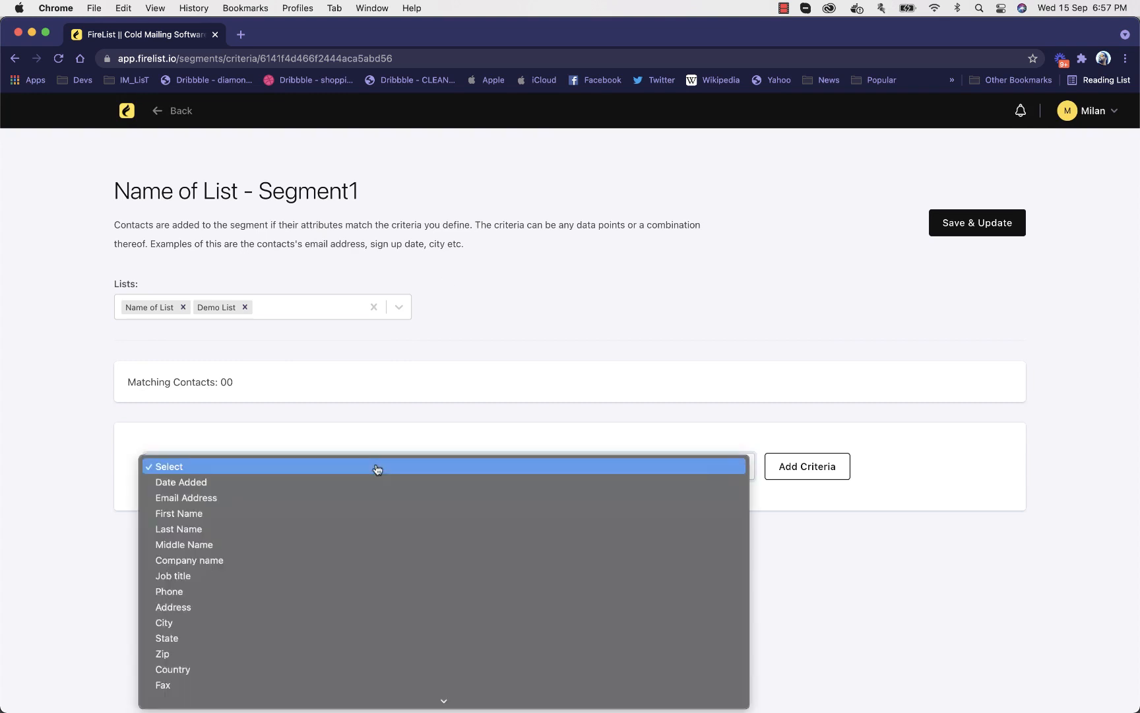
pyautogui.click(396, 501)
pyautogui.click(809, 467)
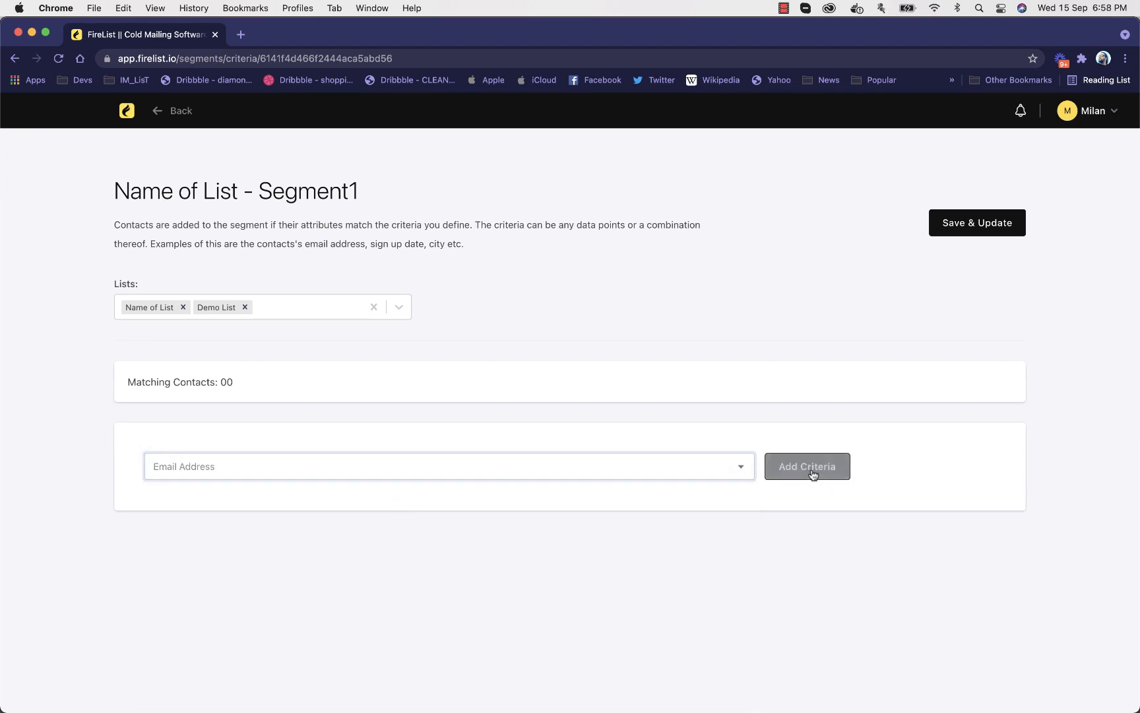
pyautogui.scroll(-2, 811, 468)
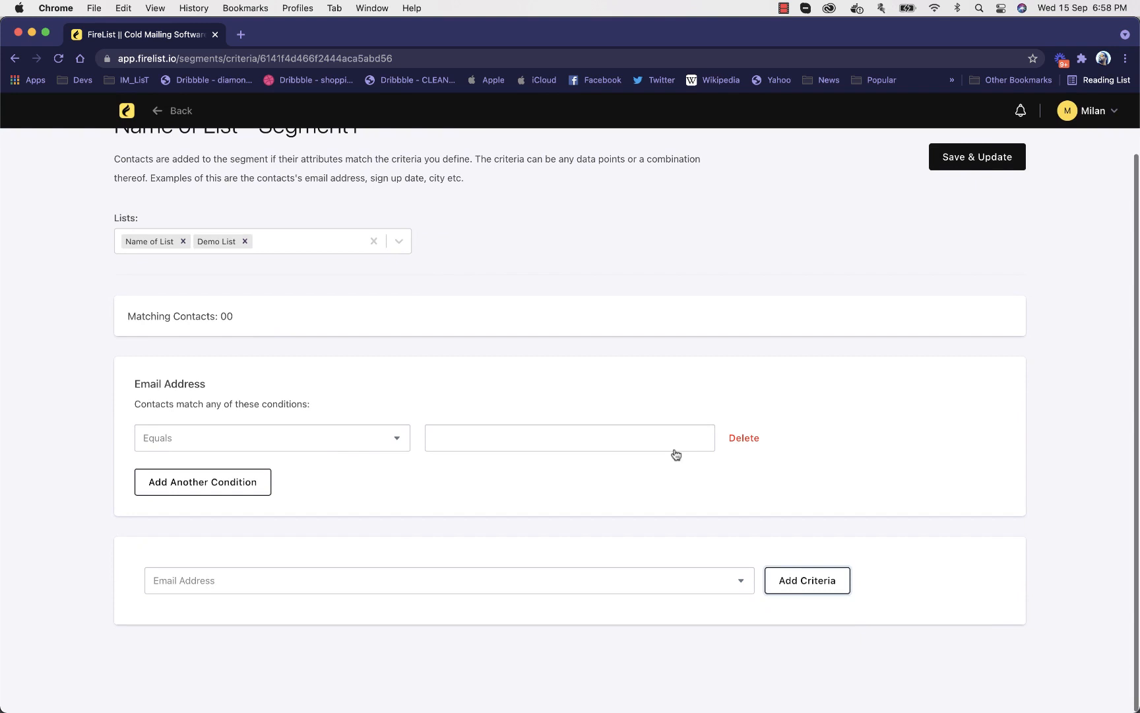
pyautogui.click(332, 441)
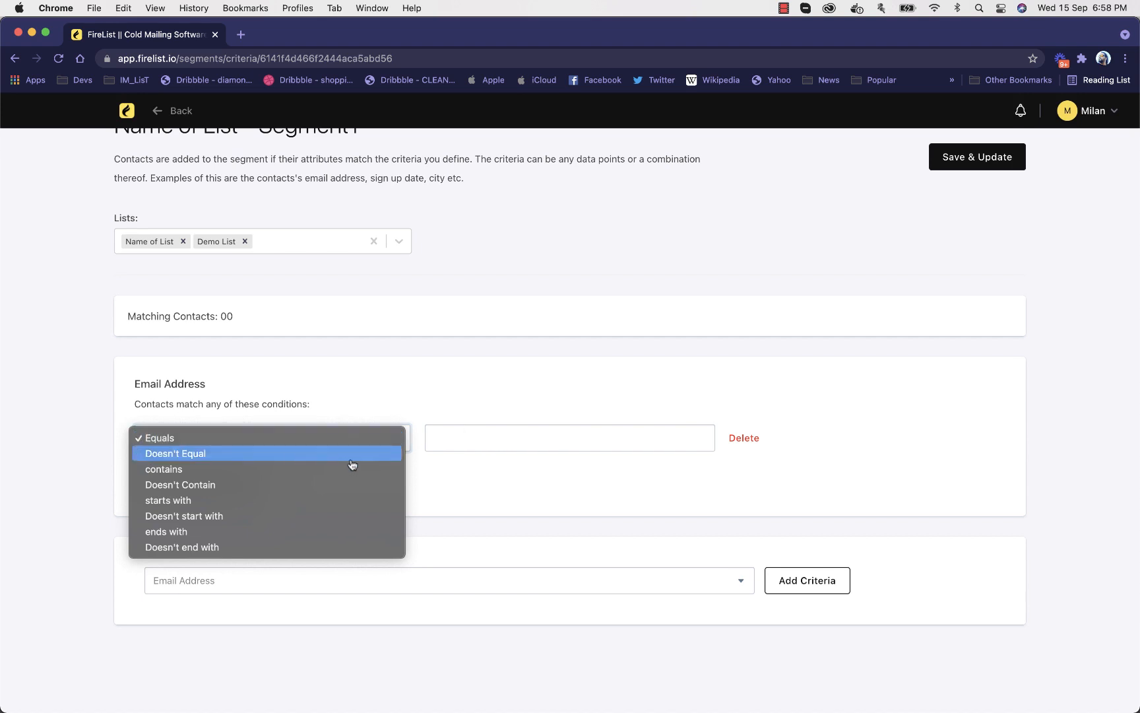
pyautogui.click(307, 532)
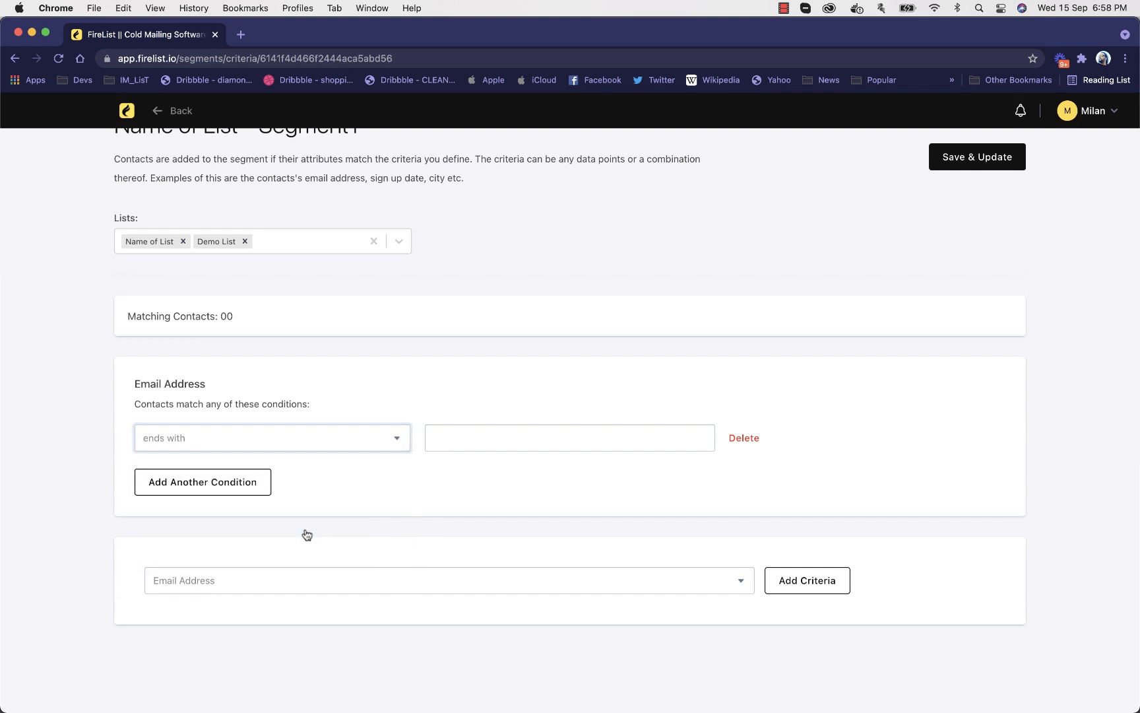
pyautogui.click(458, 439)
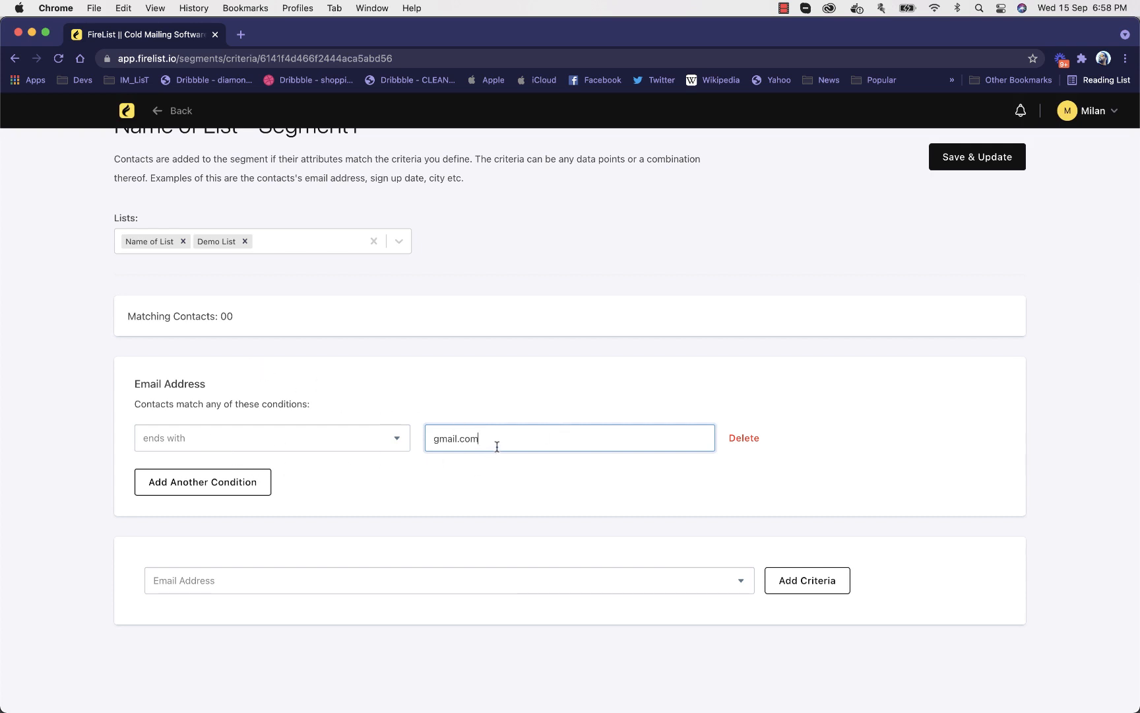
pyautogui.click(997, 154)
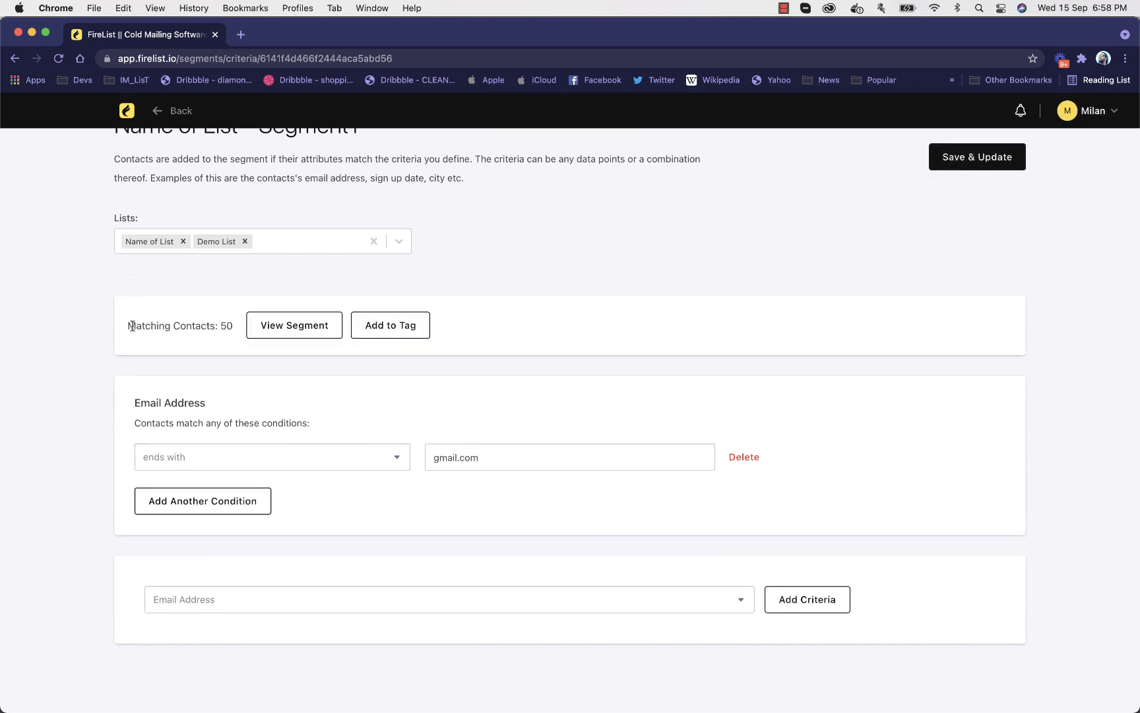
# Look through the contacts matched by "Name of List - Segment1" and return to the Segments page
pyautogui.click(293, 324)
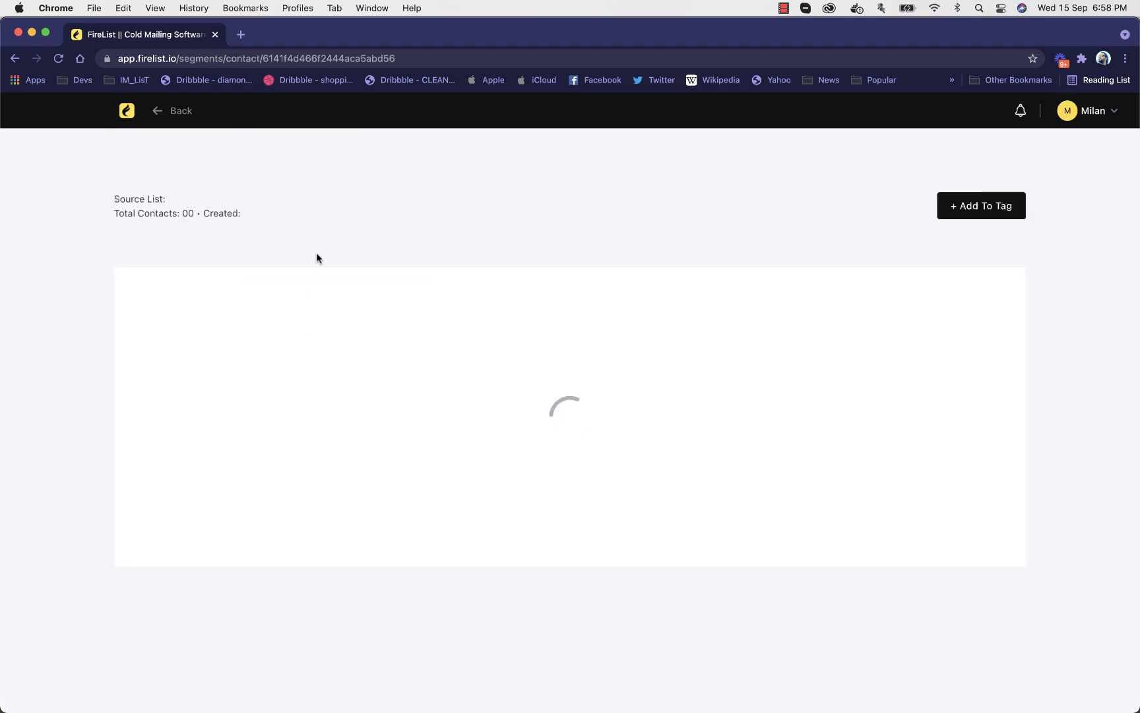
pyautogui.scroll(-3, 230, 474)
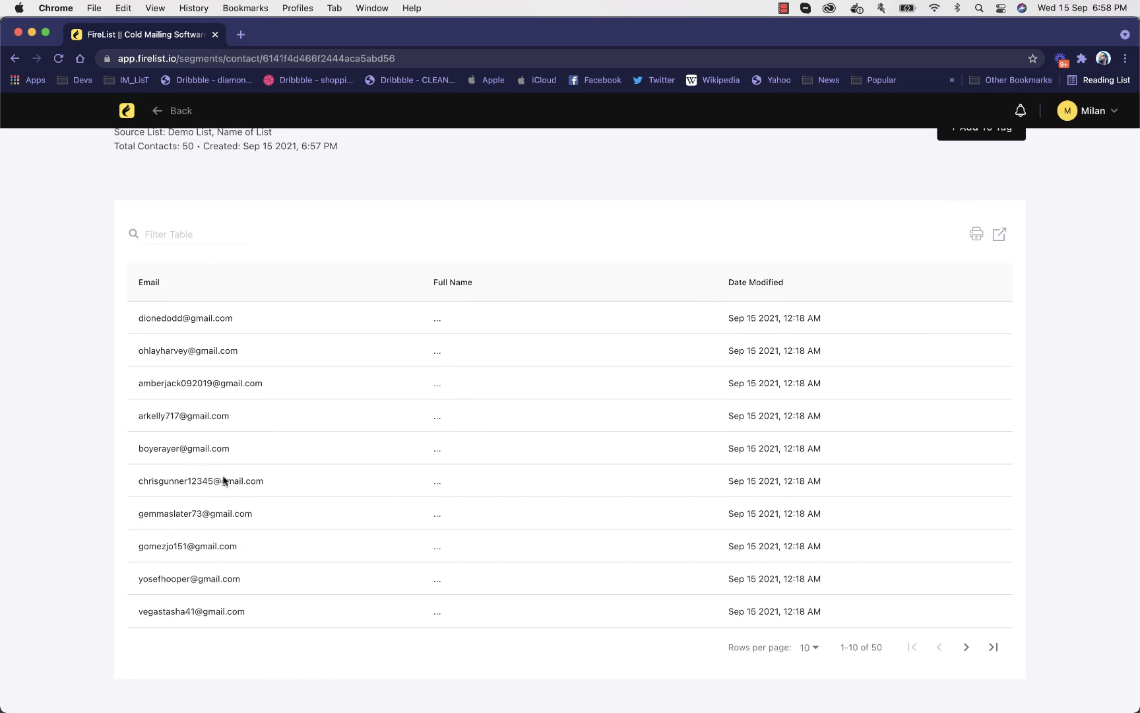
pyautogui.scroll(3, 380, 542)
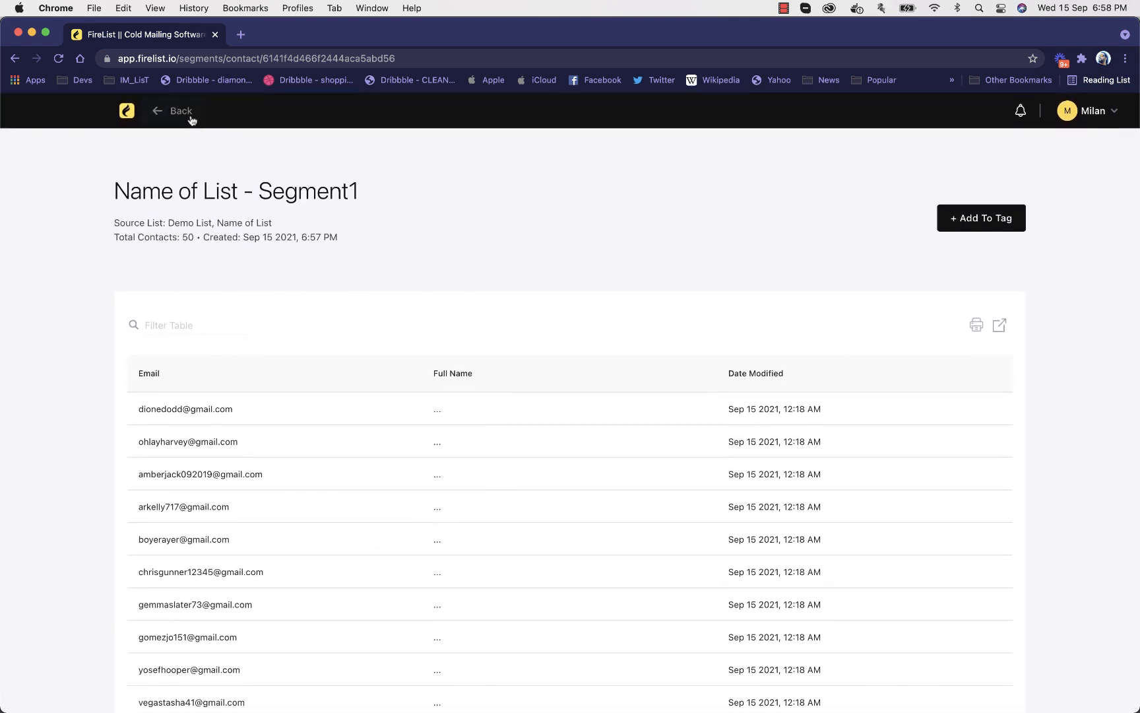
pyautogui.click(188, 116)
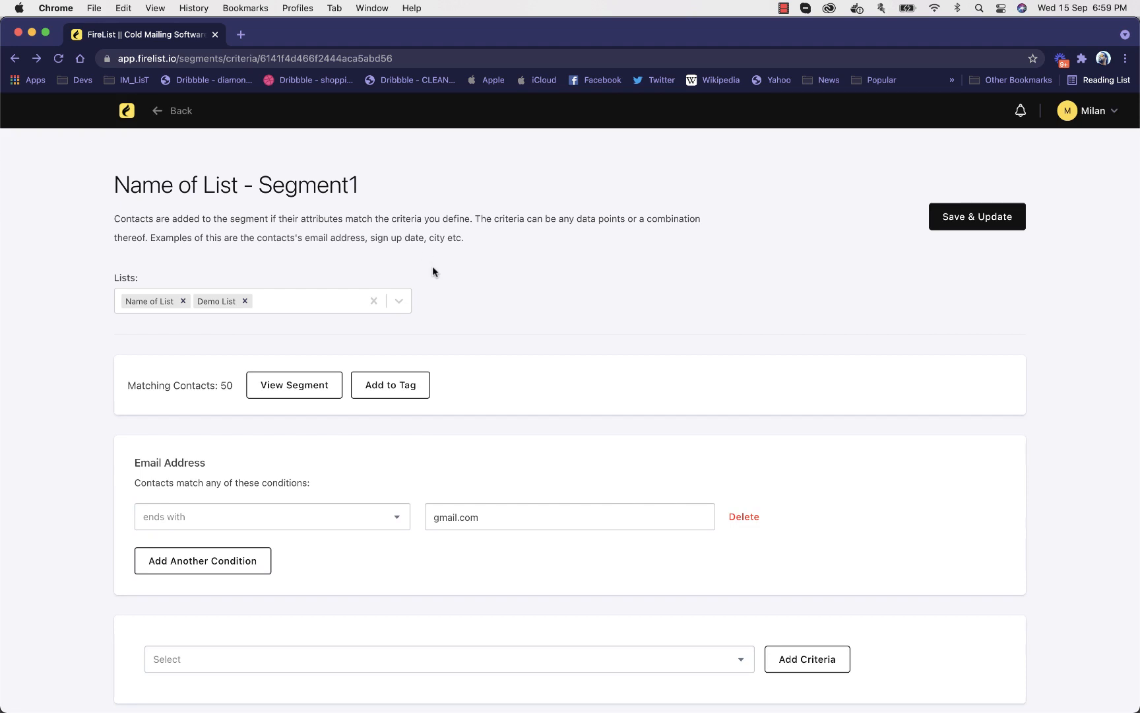
pyautogui.click(161, 112)
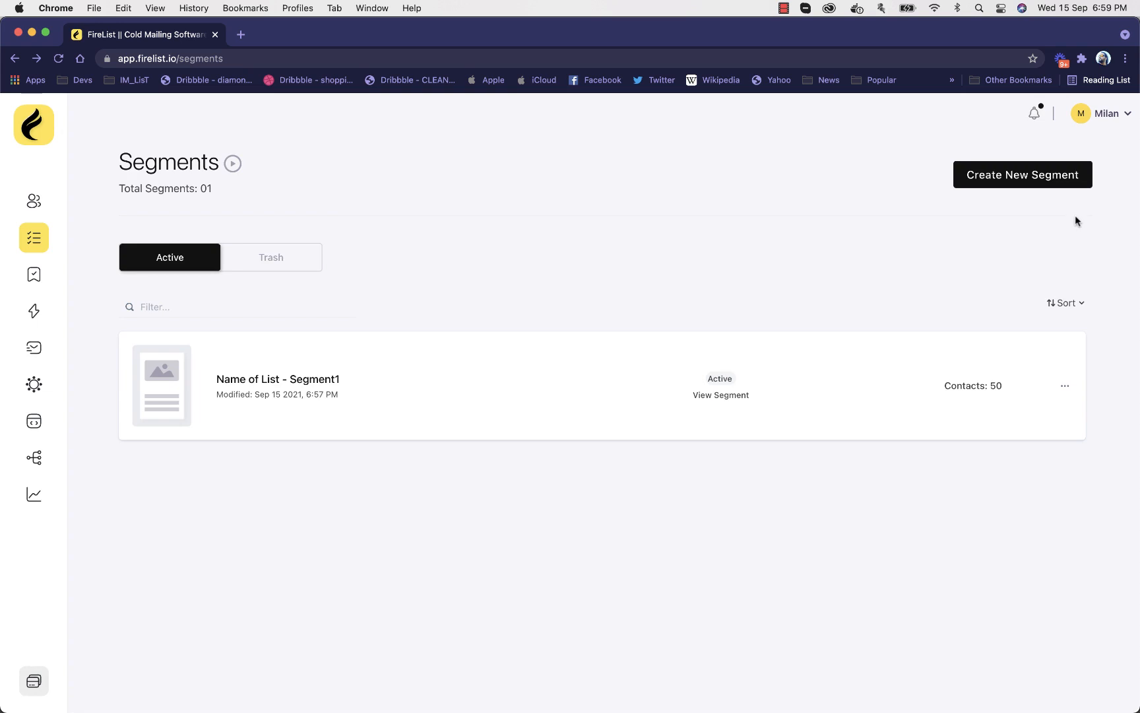
# Start another new segment based on the contact lists "Name of List" and "Demo List"
pyautogui.click(1059, 183)
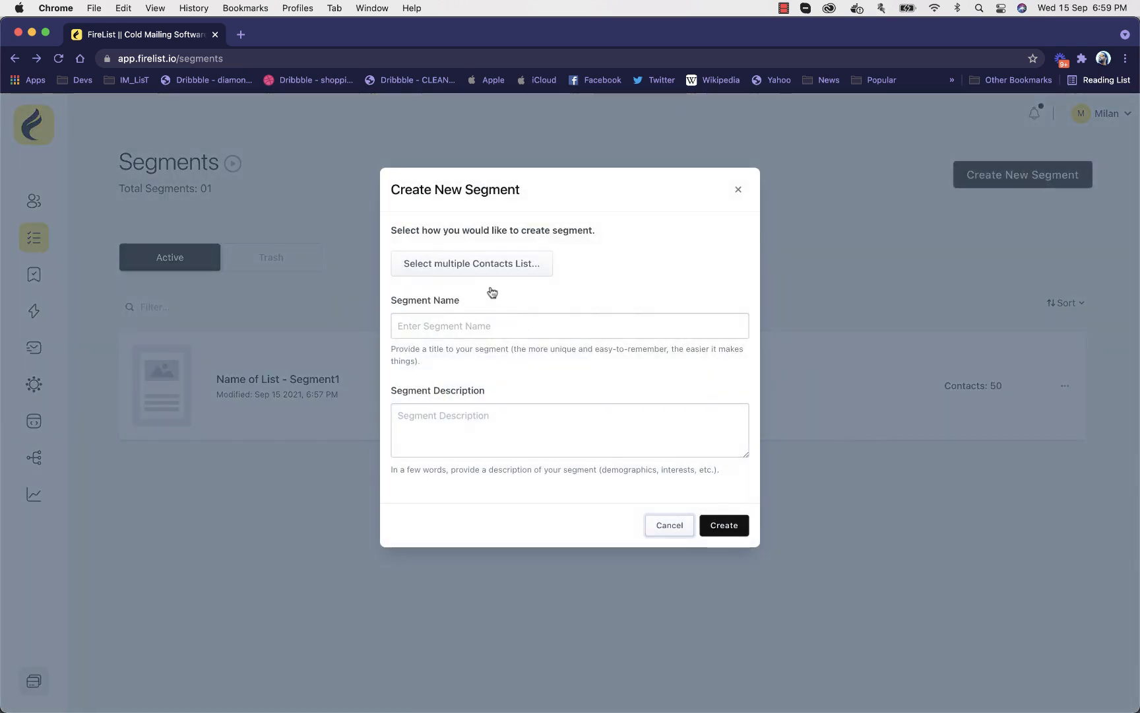
pyautogui.click(485, 264)
pyautogui.click(464, 349)
pyautogui.click(464, 362)
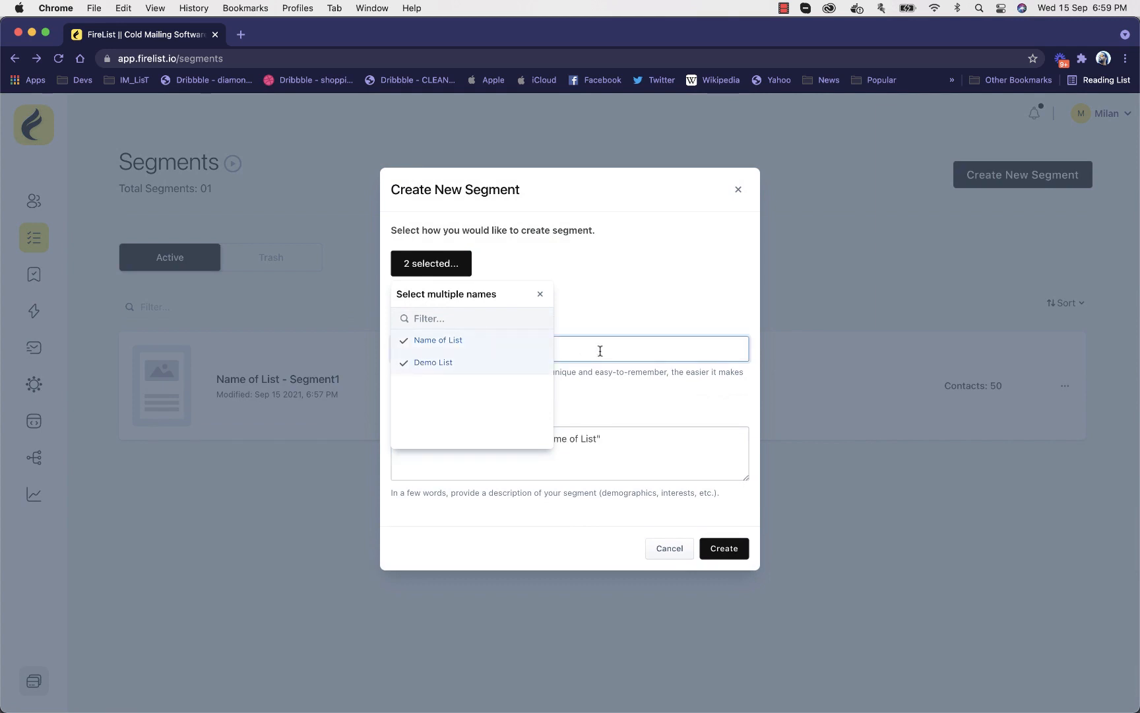
# Append 2 to the suggested segment name and description, giving the name "Name of List - Segment2", and create the segment
pyautogui.click(600, 351)
pyautogui.write('2')
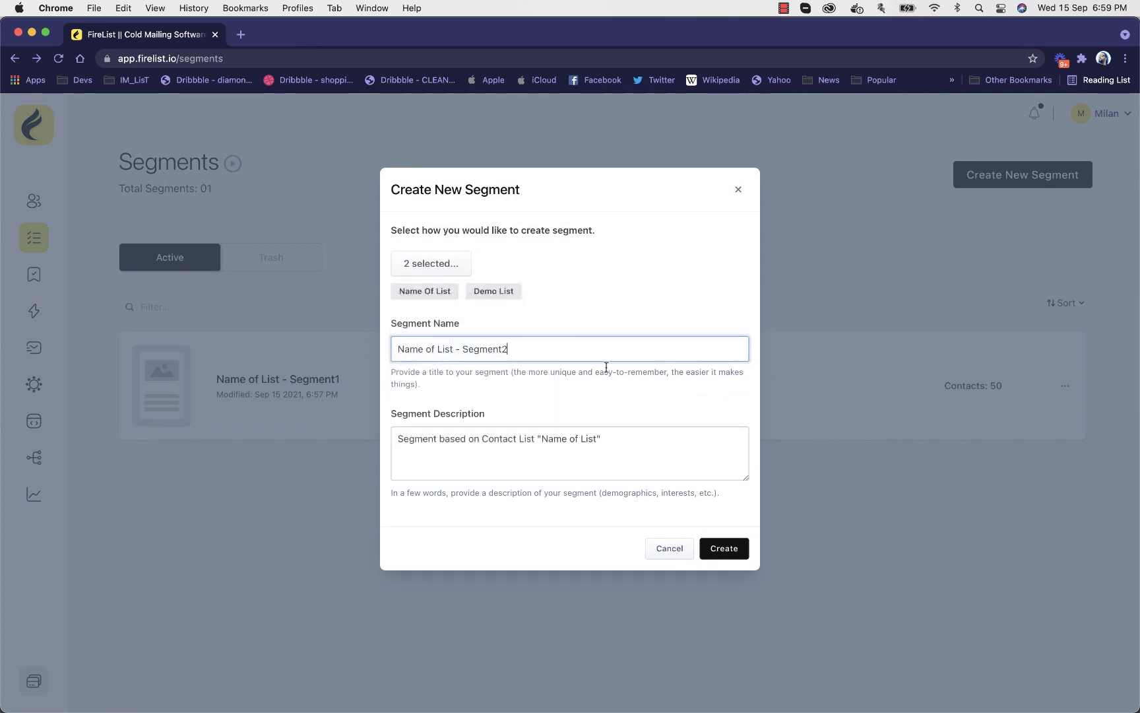
pyautogui.click(662, 471)
pyautogui.write('2')
pyautogui.click(724, 550)
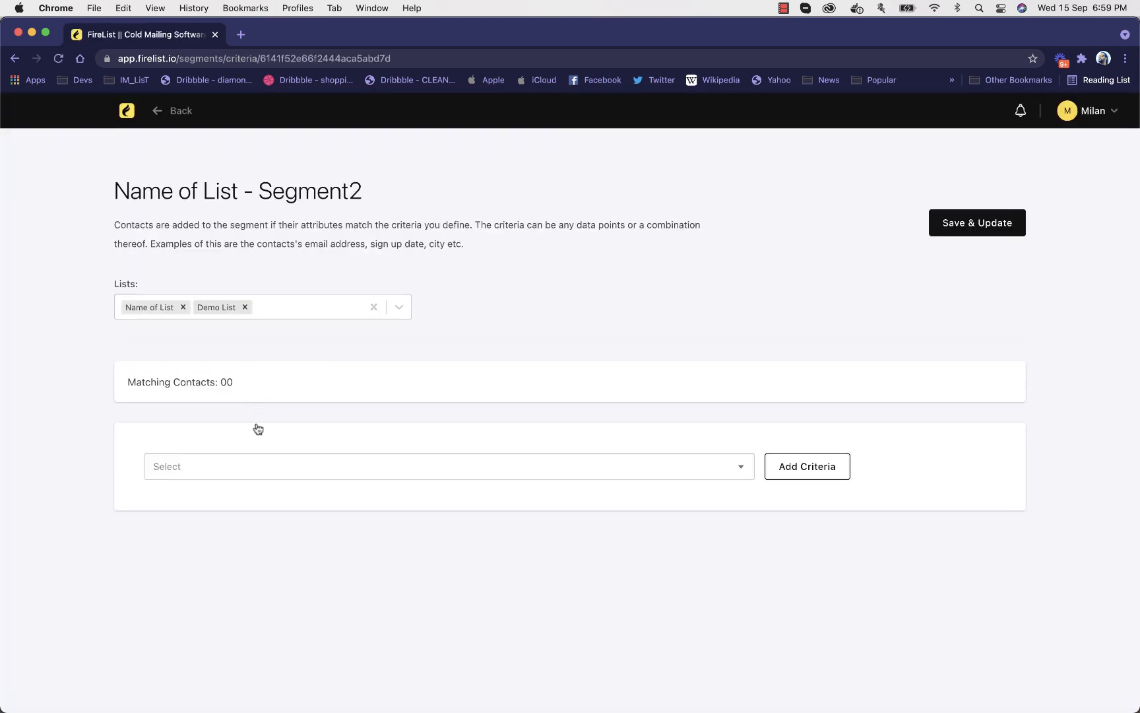
# Add an Email Address criterion to Segment2 matching contacts whose address ends with "hotmail.com", and save the segment
pyautogui.click(255, 473)
pyautogui.click(265, 501)
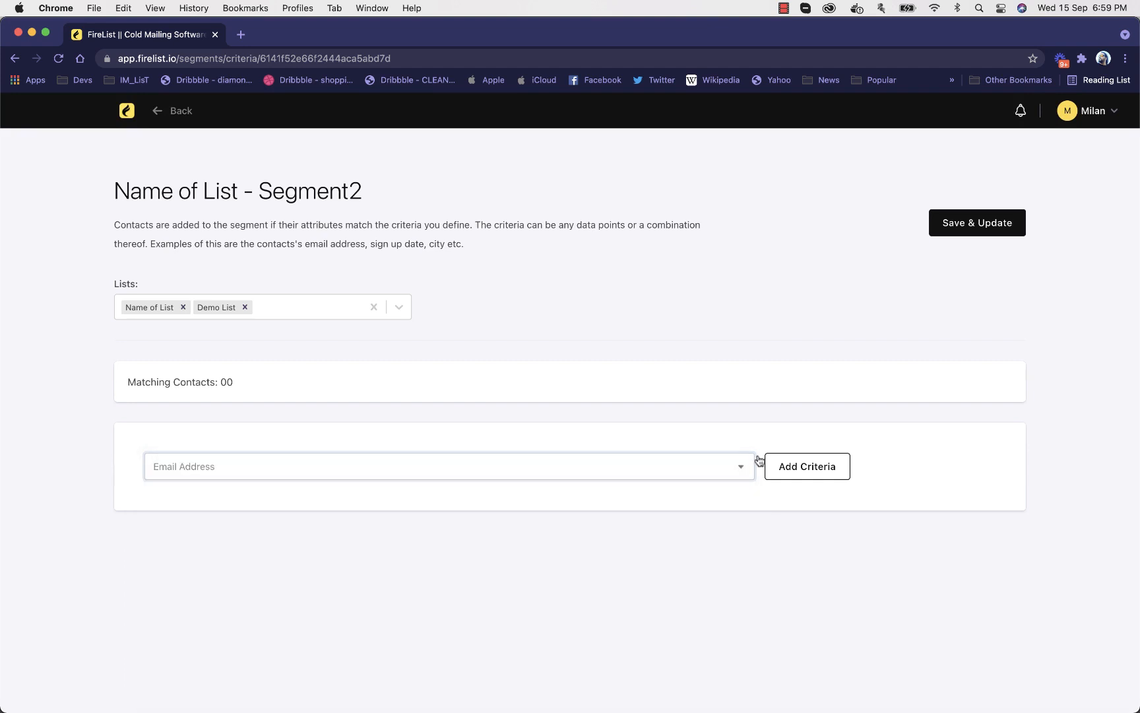
pyautogui.click(795, 468)
pyautogui.click(356, 504)
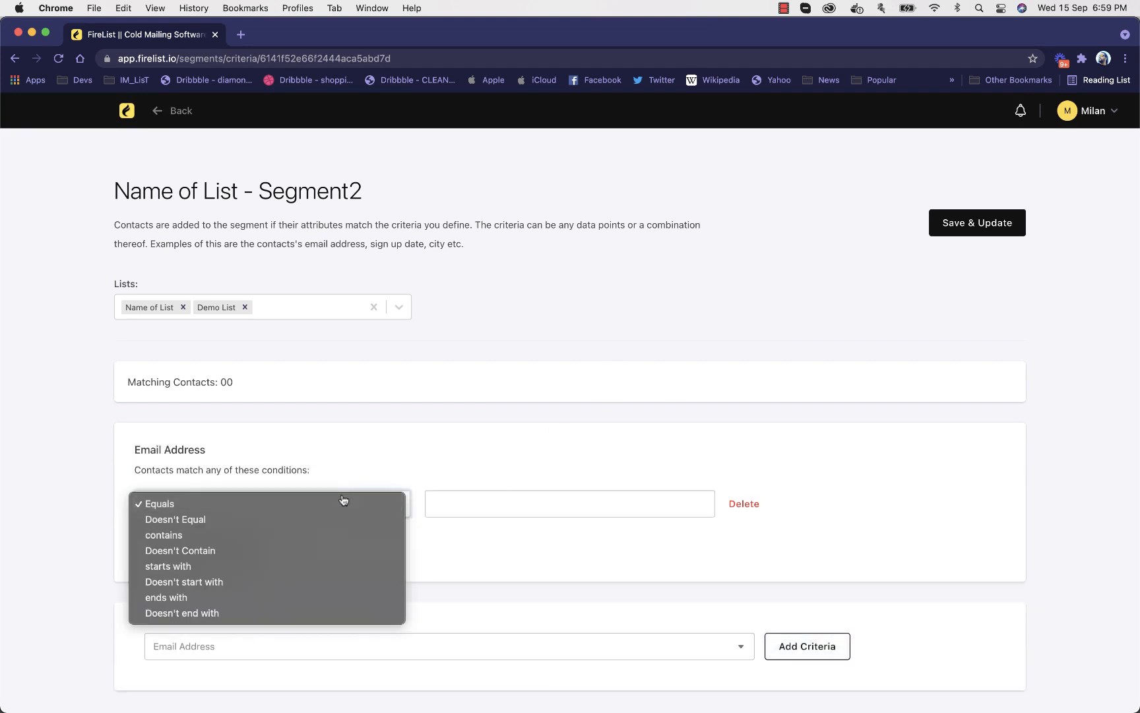
pyautogui.click(349, 598)
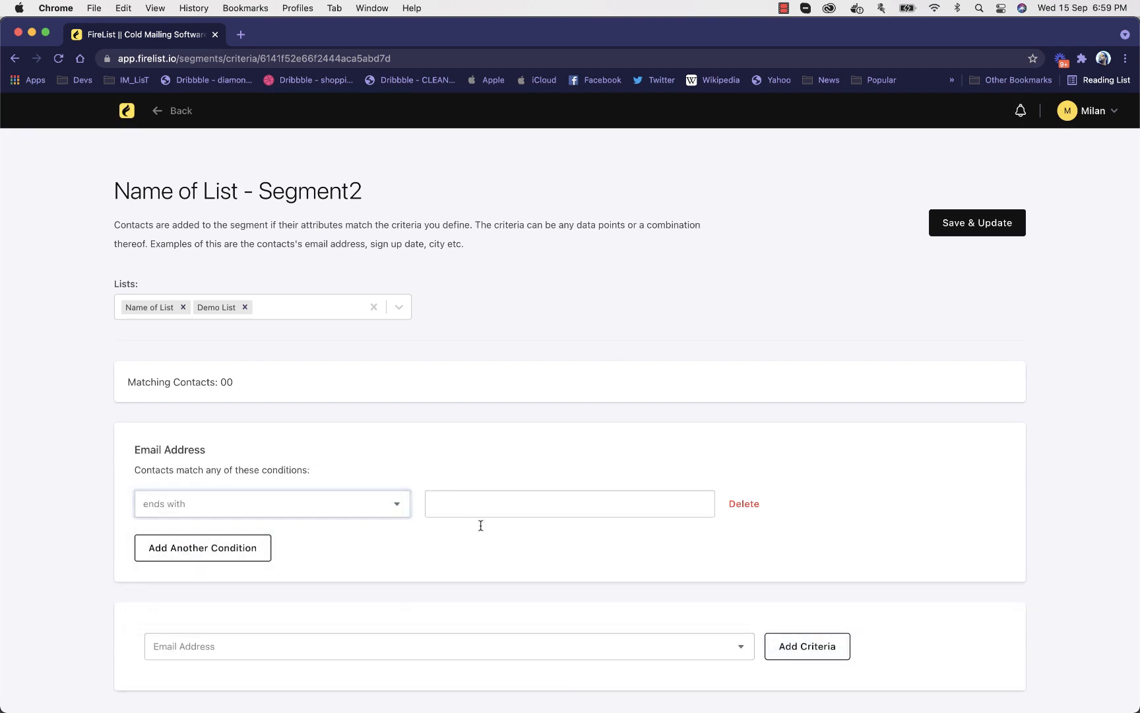
pyautogui.click(482, 510)
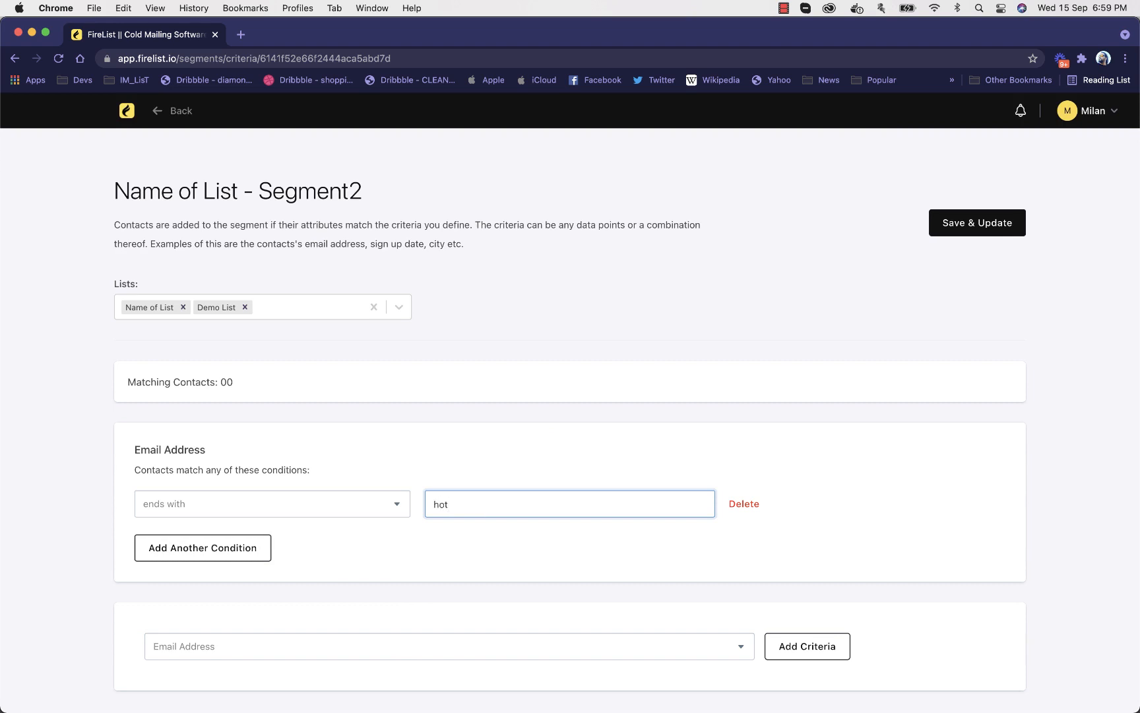
pyautogui.write('hotmail.com')
pyautogui.click(981, 222)
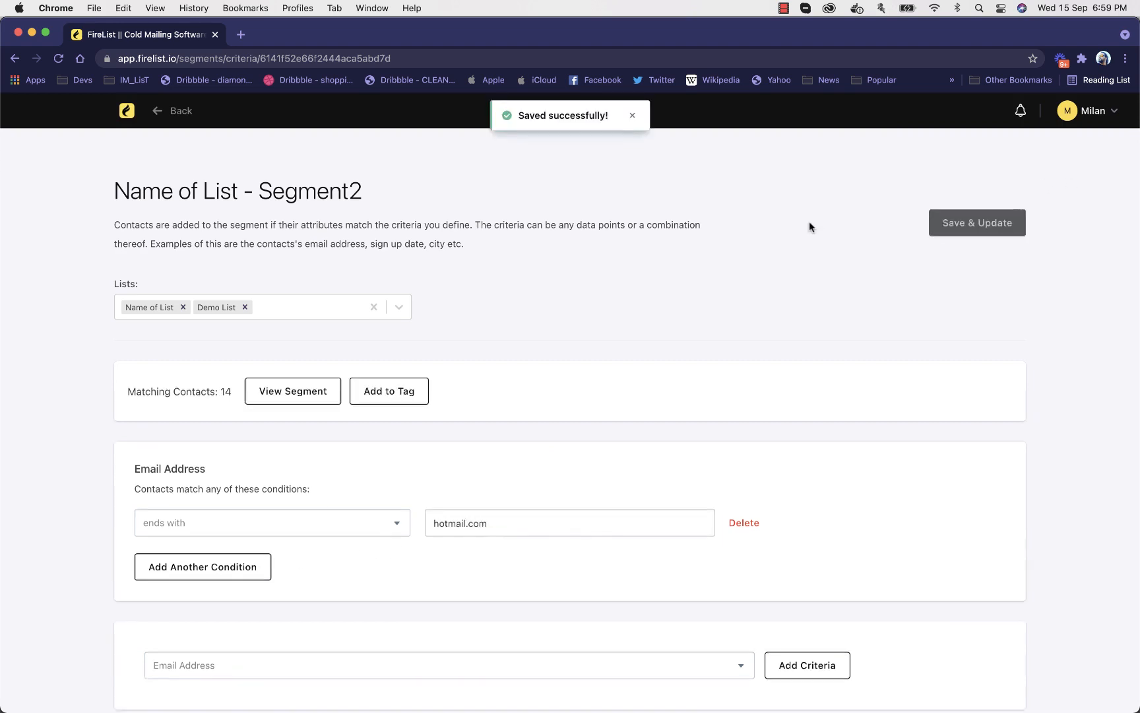
# Check Segment2's matching contact count, look through its contacts, and return to the segment's criteria
pyautogui.moveTo(128, 391); pyautogui.dragTo(217, 391)
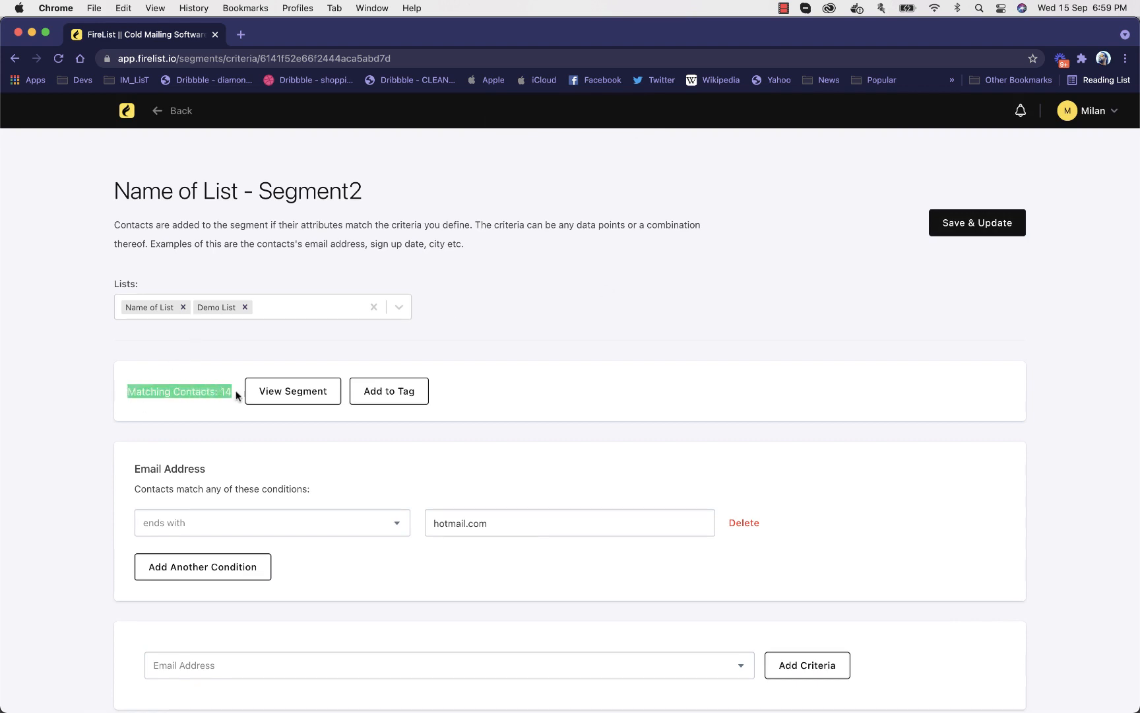
pyautogui.click(283, 392)
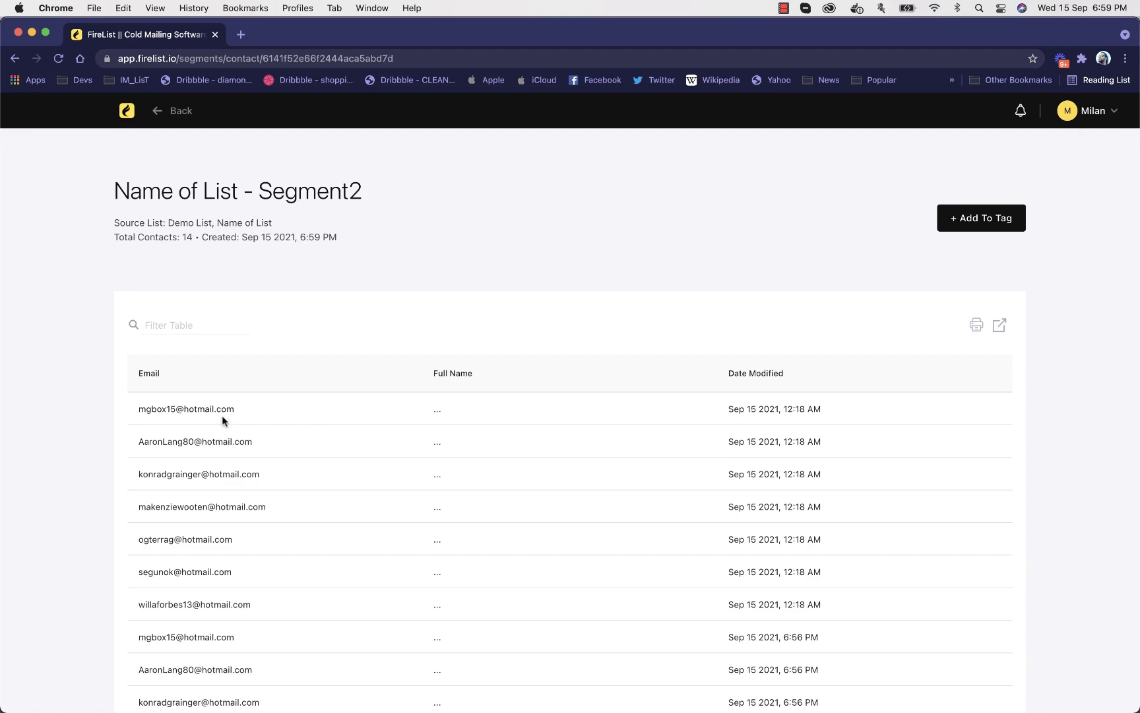
pyautogui.scroll(-3, 221, 415)
pyautogui.scroll(2, 277, 554)
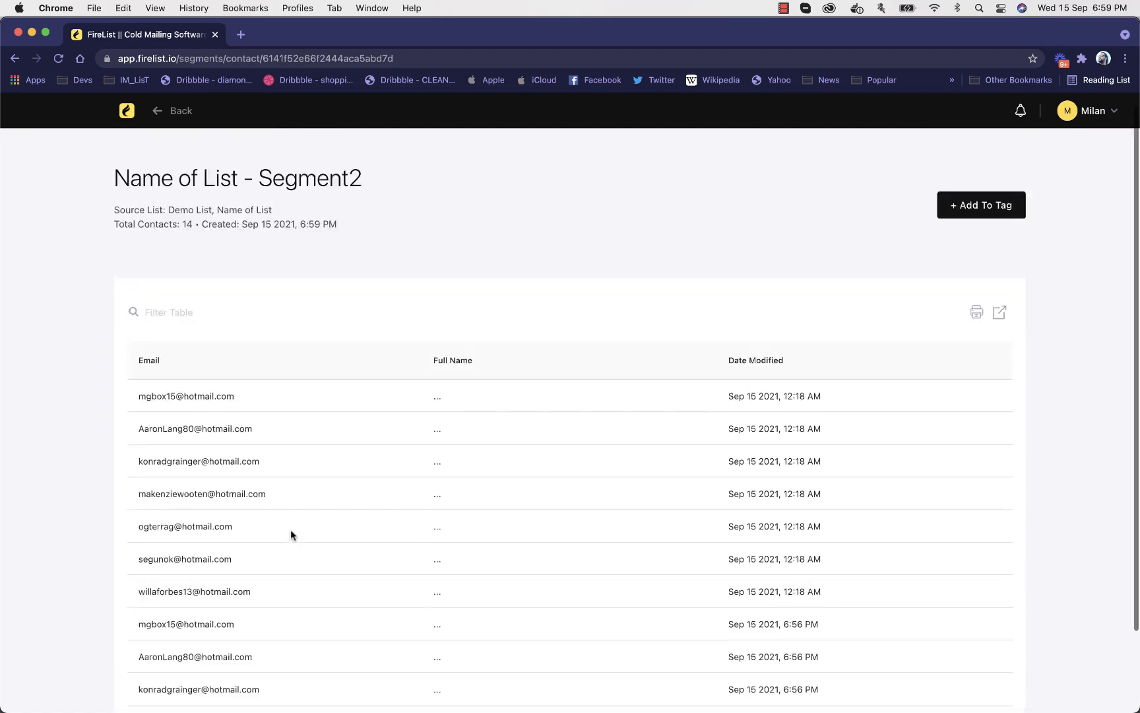
pyautogui.scroll(1, 290, 530)
pyautogui.click(173, 111)
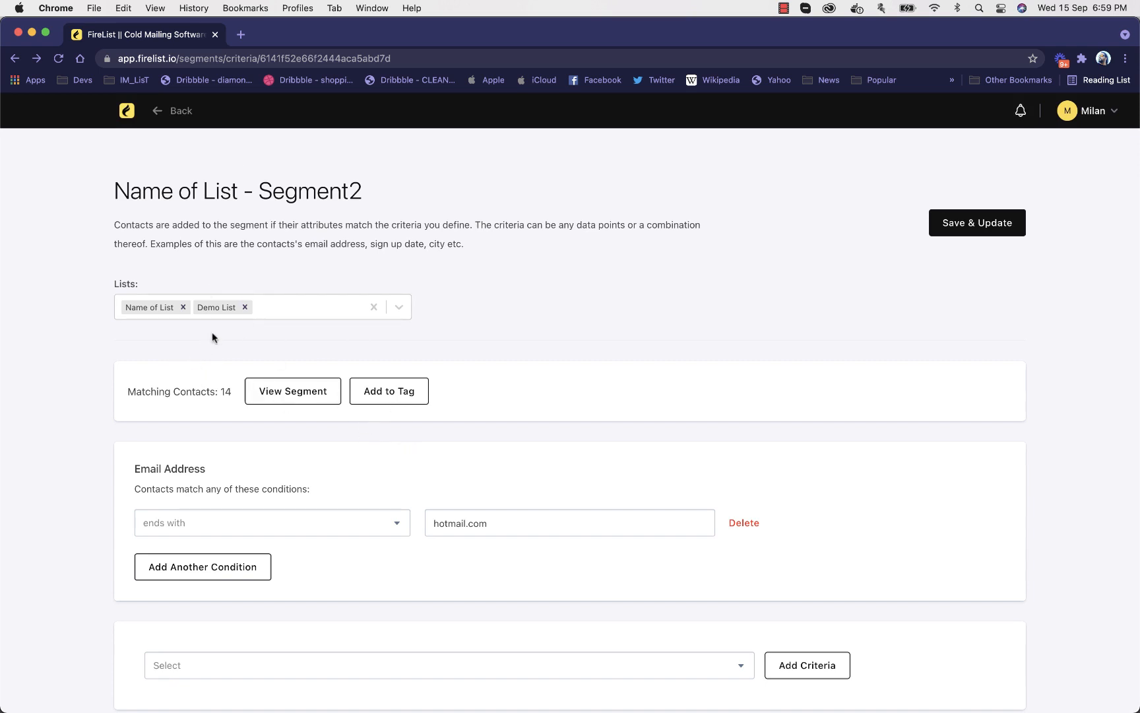
# From Segment2's contact view, start adding the contacts to a tag and go to the Tags page to make a new tag
pyautogui.click(274, 400)
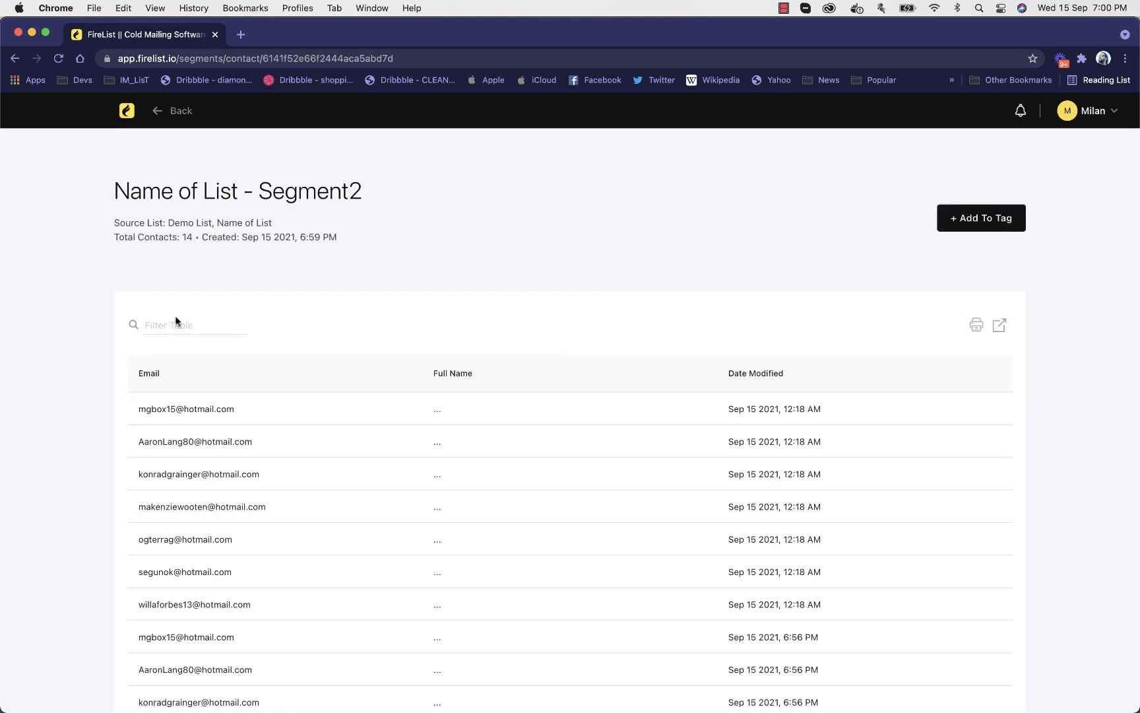
pyautogui.click(1001, 212)
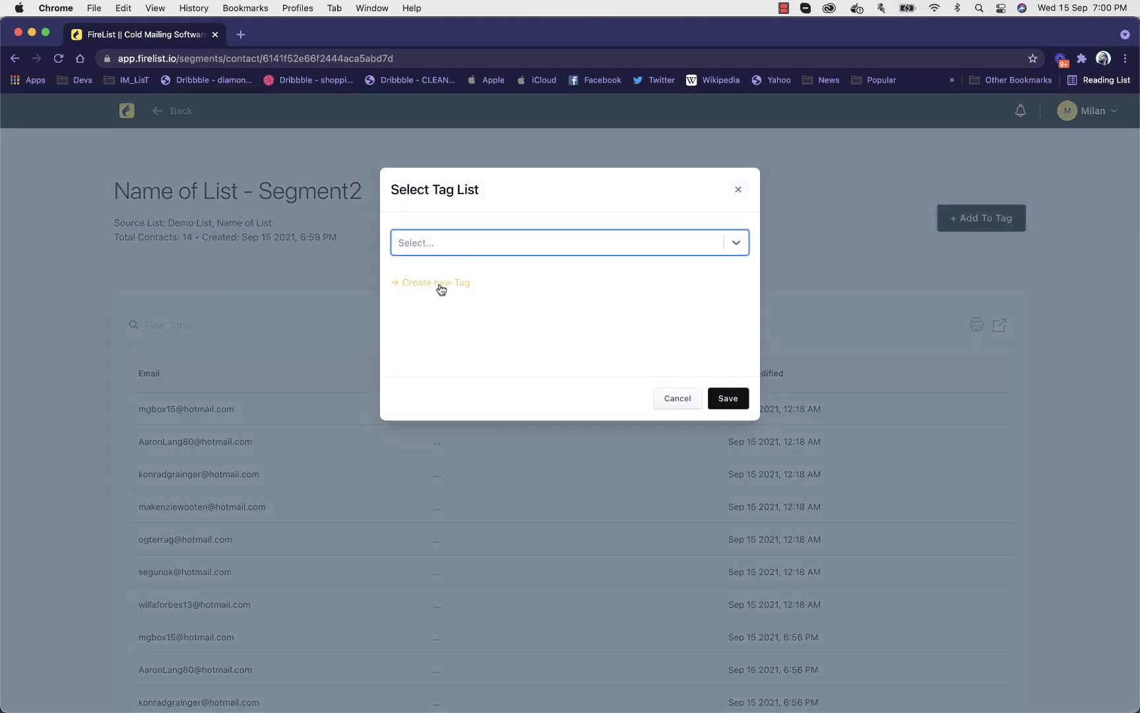
pyautogui.click(446, 249)
pyautogui.click(542, 211)
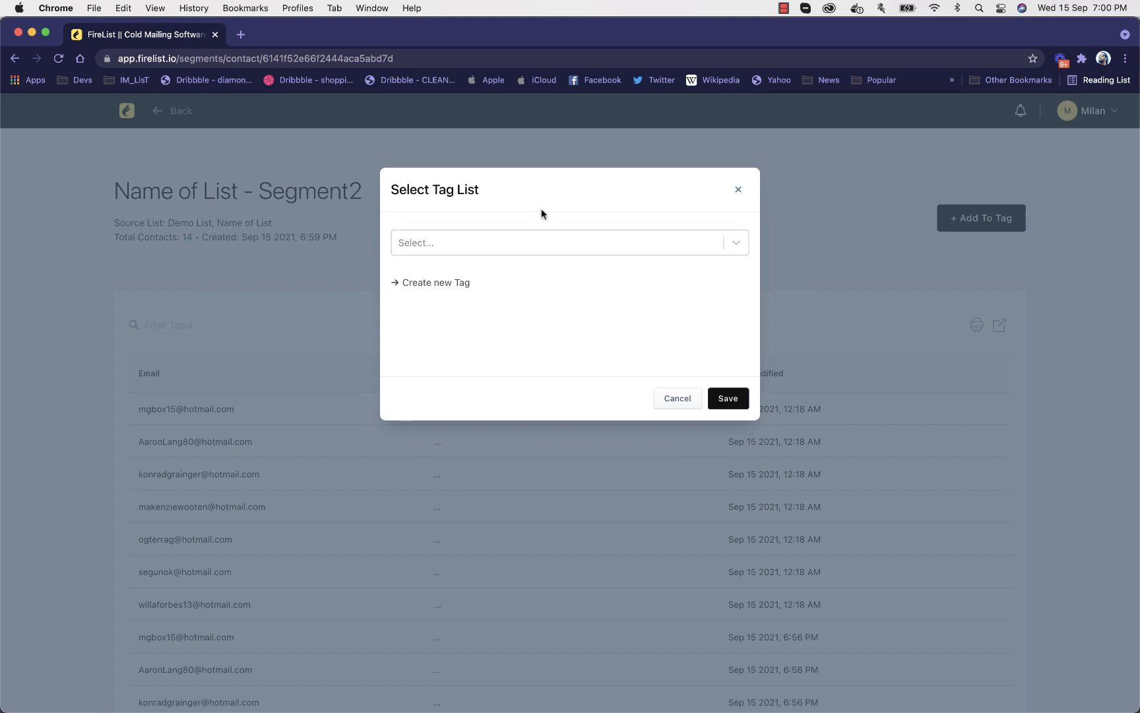
pyautogui.click(441, 286)
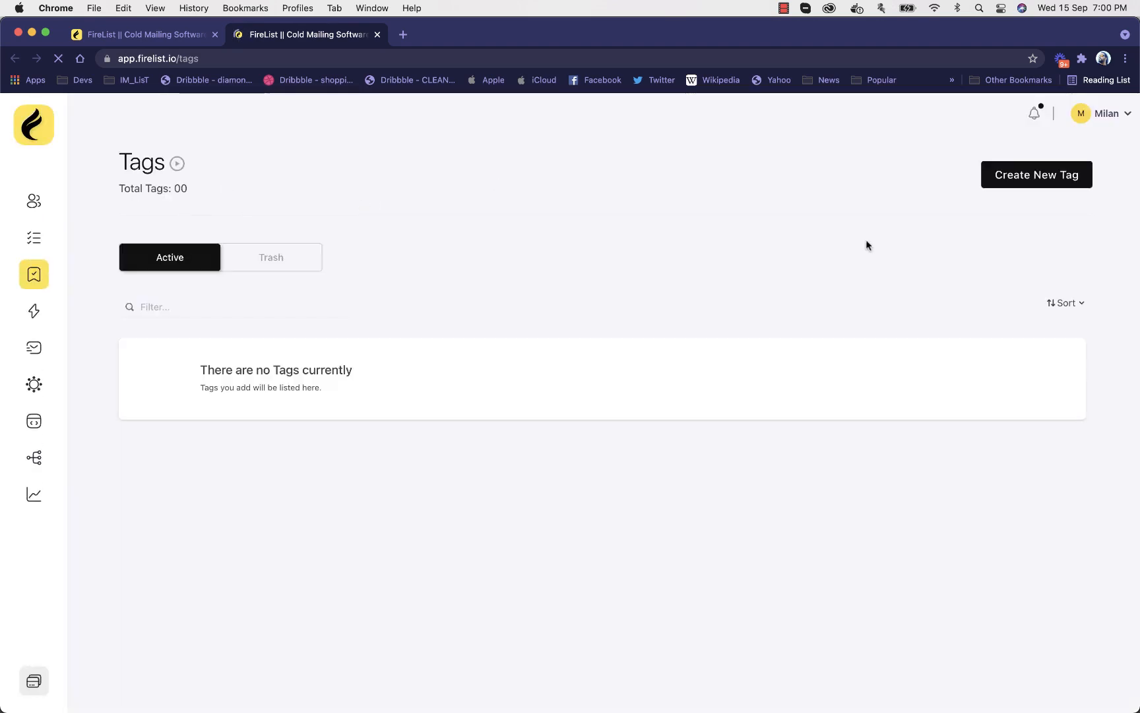
# Start a new tag and name it "Gmailhot"
pyautogui.click(1083, 182)
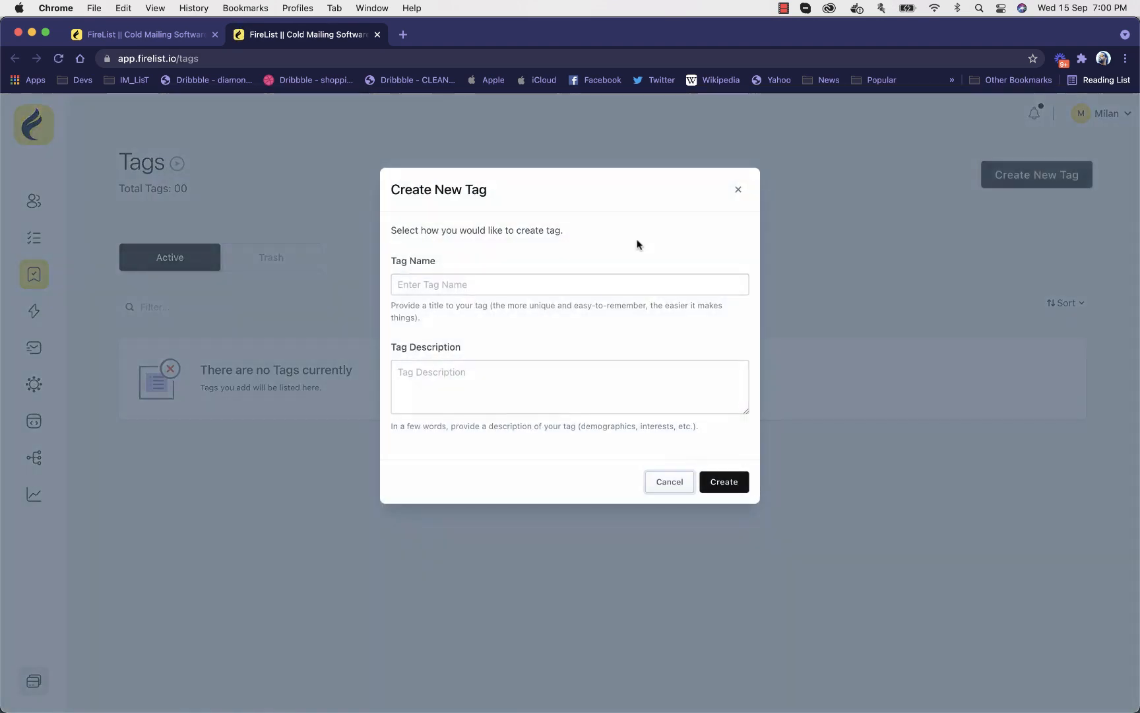
pyautogui.click(515, 283)
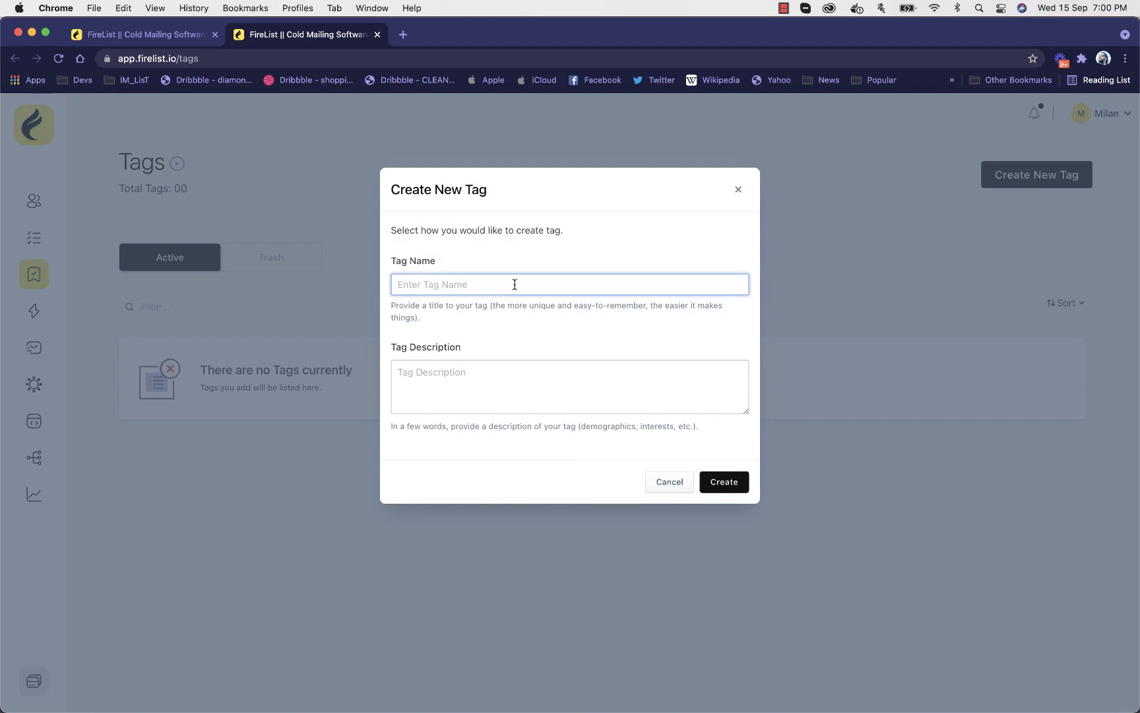
pyautogui.write('Gmnai')
pyautogui.write('ho')
pyautogui.write('tm')
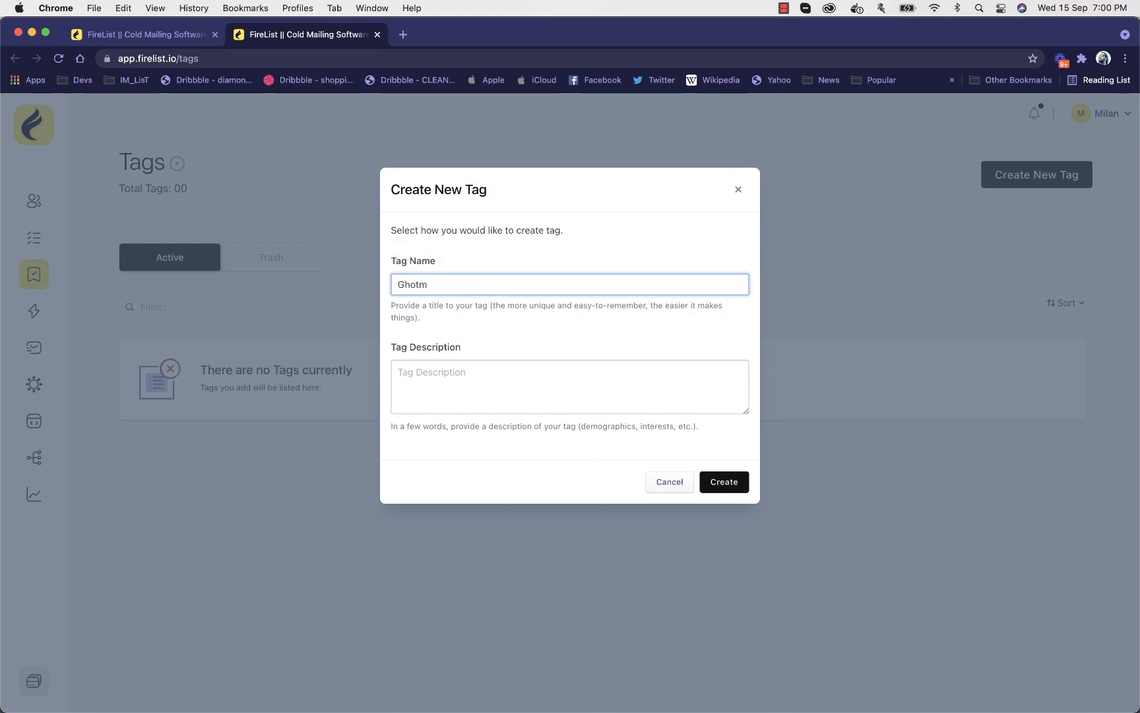
pyautogui.write('ai')
pyautogui.press('BackSpace')
pyautogui.press('BackSpace')
pyautogui.press('BackSpace')
pyautogui.press('BackSpace')
pyautogui.press('BackSpace')
pyautogui.press('BackSpace')
pyautogui.press('BackSpace')
pyautogui.write('mailhot')
# Describe the tag as "gmail and hotmail users" and create it
pyautogui.click(527, 399)
pyautogui.write('g')
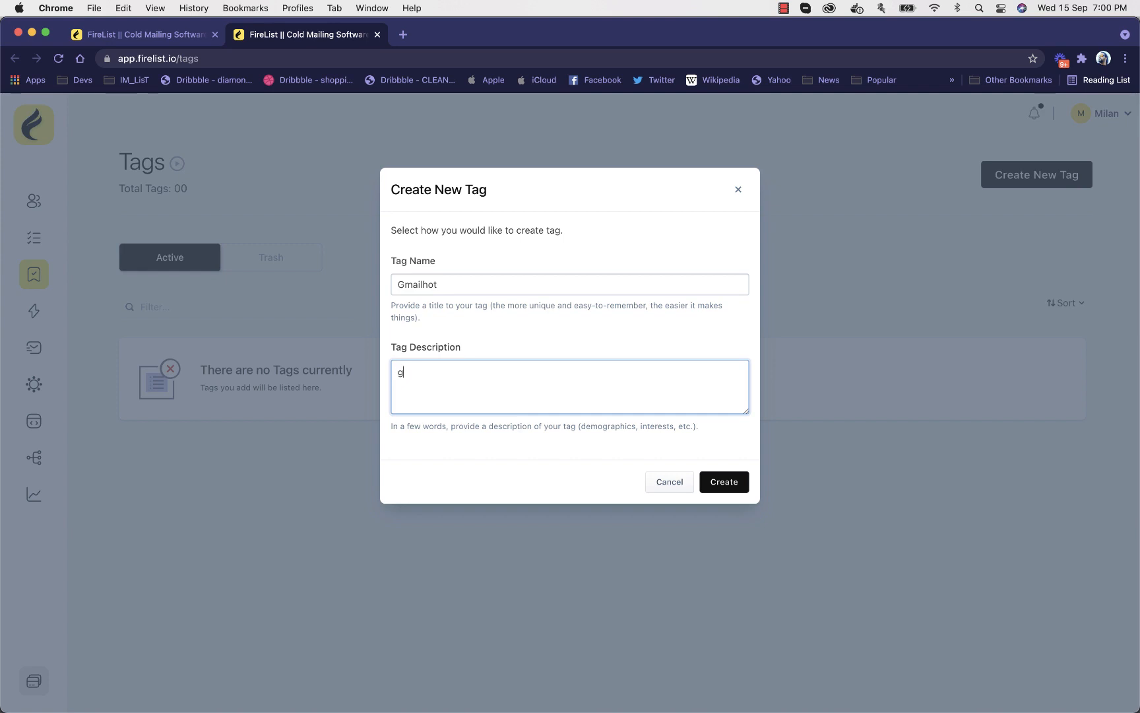
pyautogui.write('mail and hotmail users')
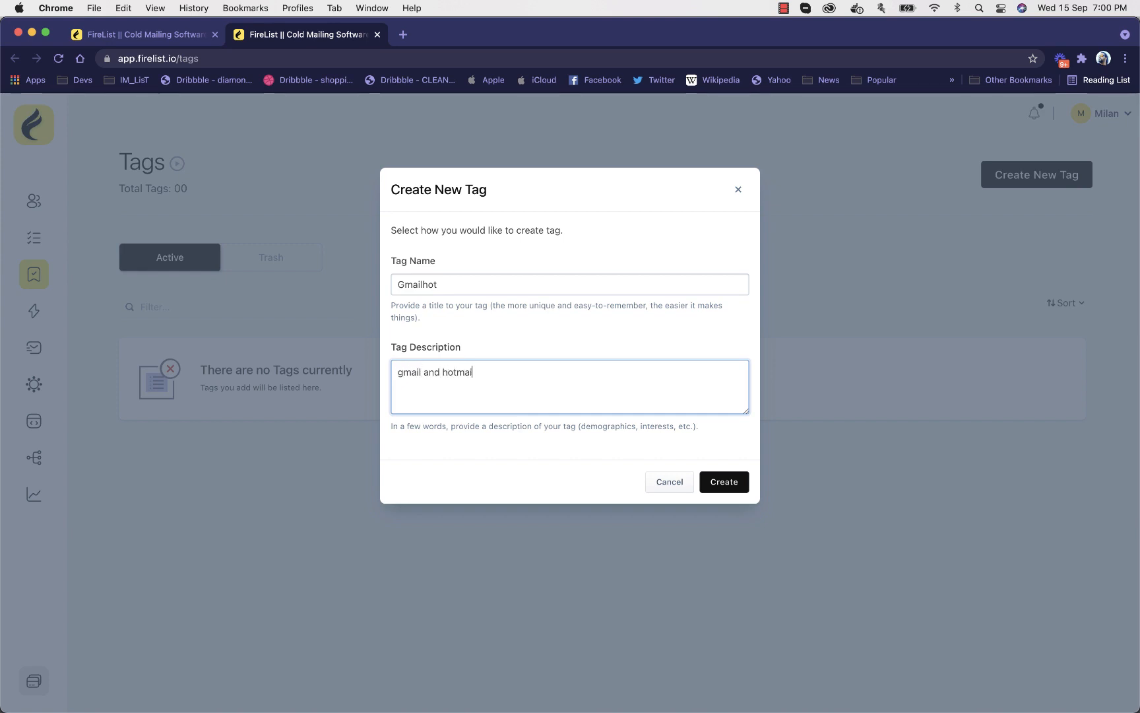
pyautogui.click(732, 487)
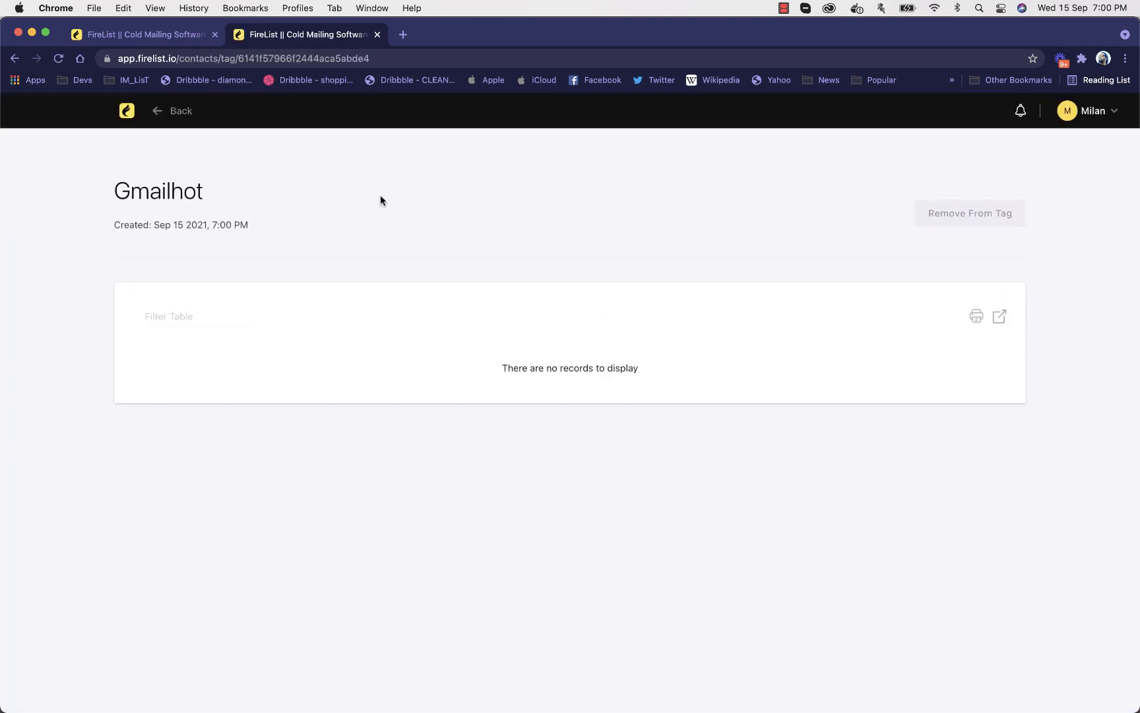
# Open Segment2 from the Segments page and add its contacts to the Gmailhot tag
pyautogui.click(128, 114)
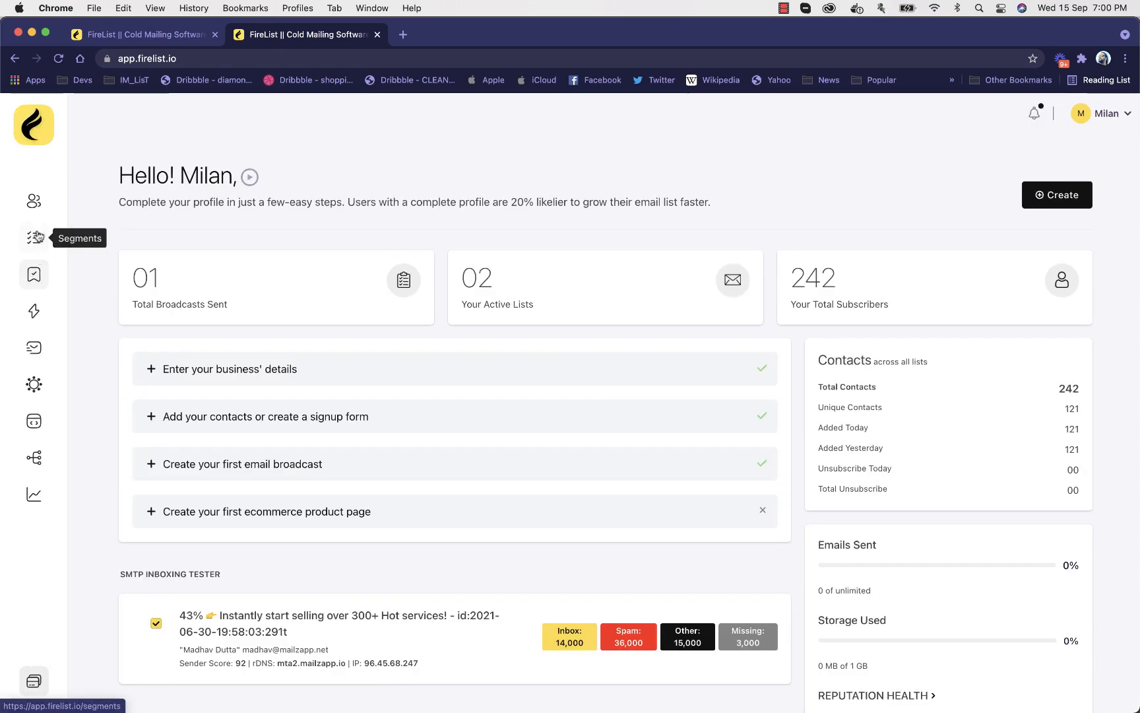
pyautogui.click(36, 236)
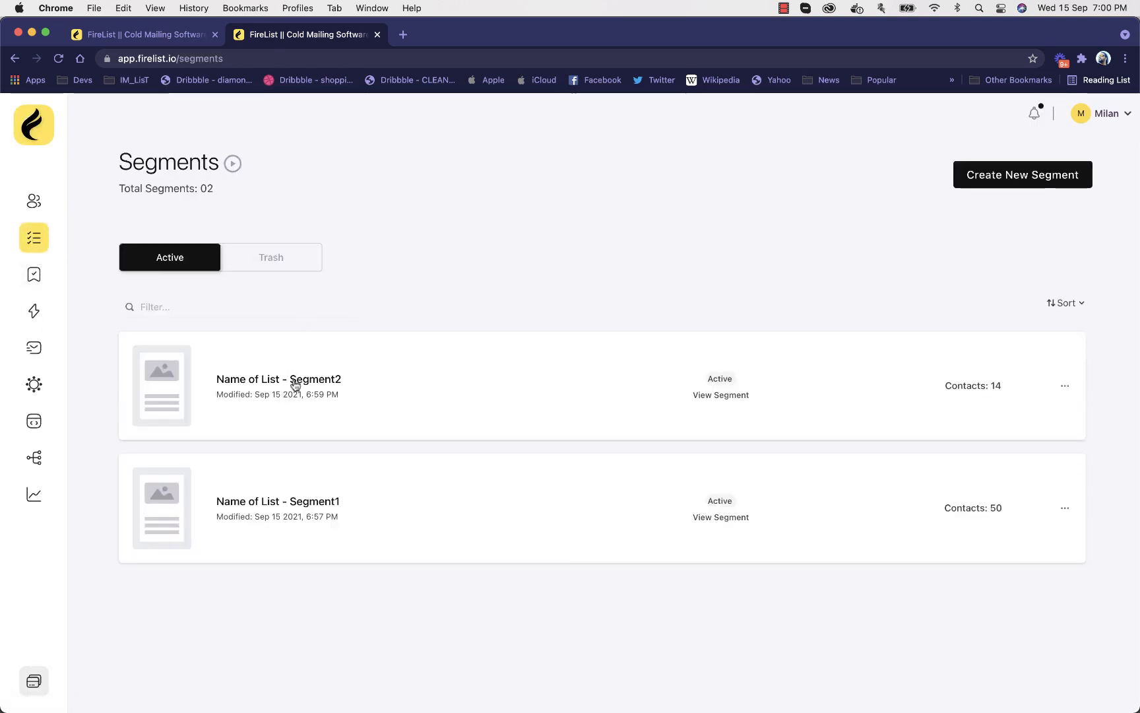
pyautogui.click(297, 380)
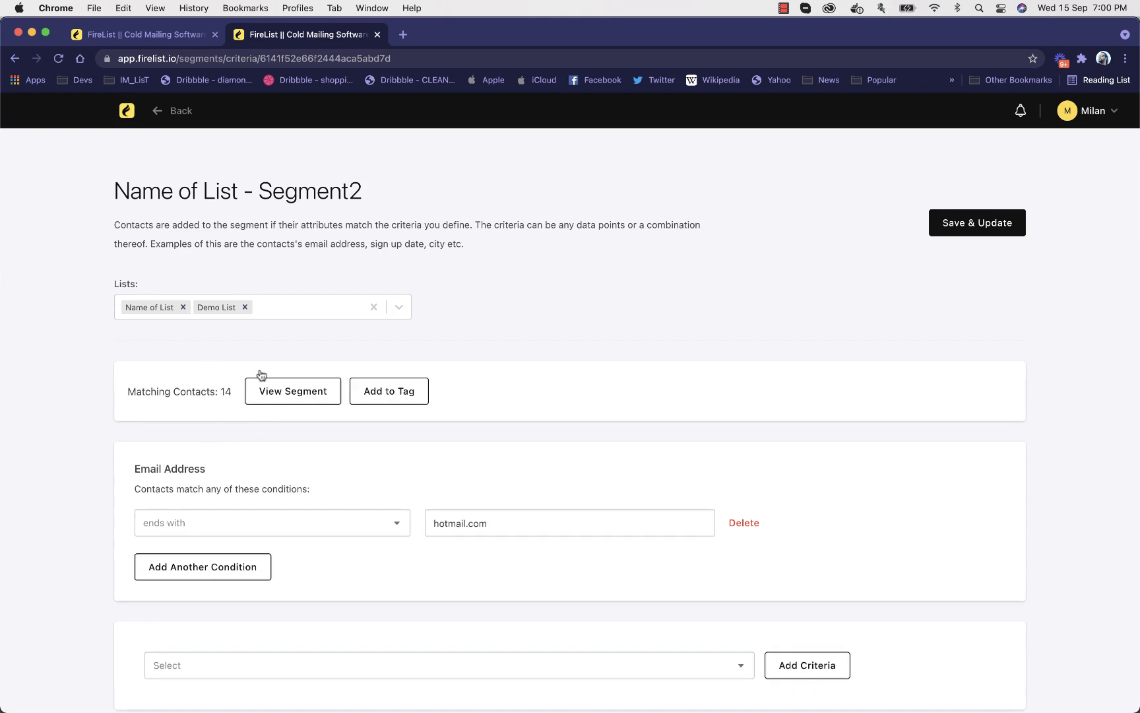
pyautogui.click(370, 389)
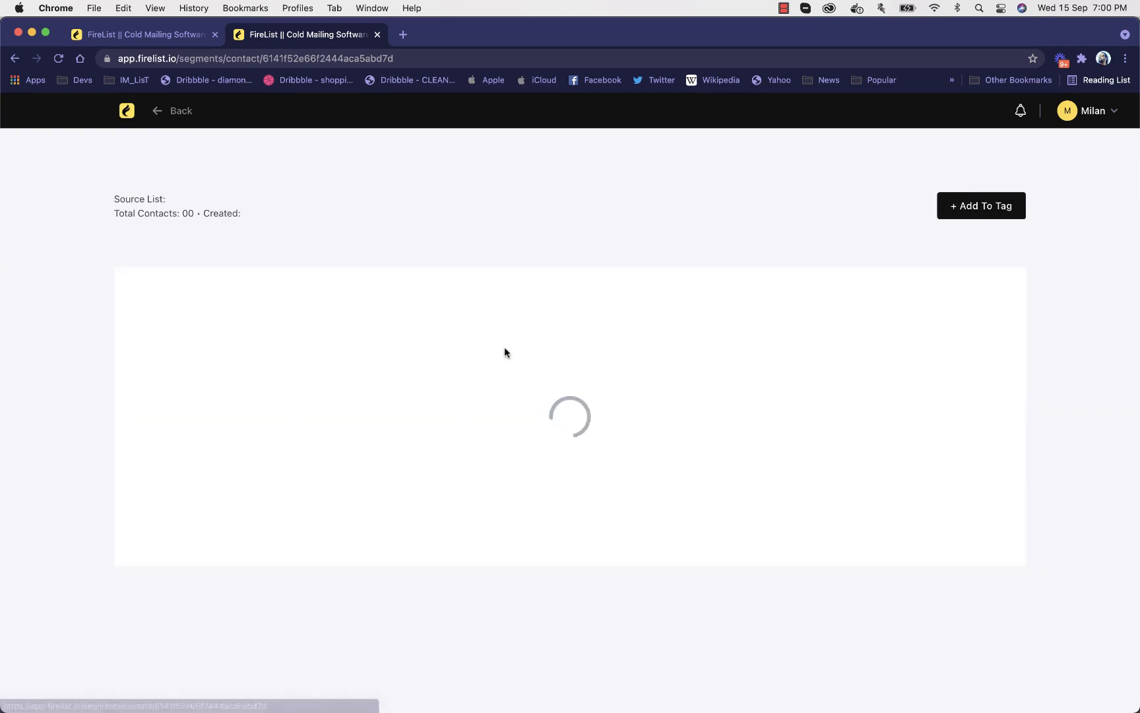
pyautogui.click(982, 217)
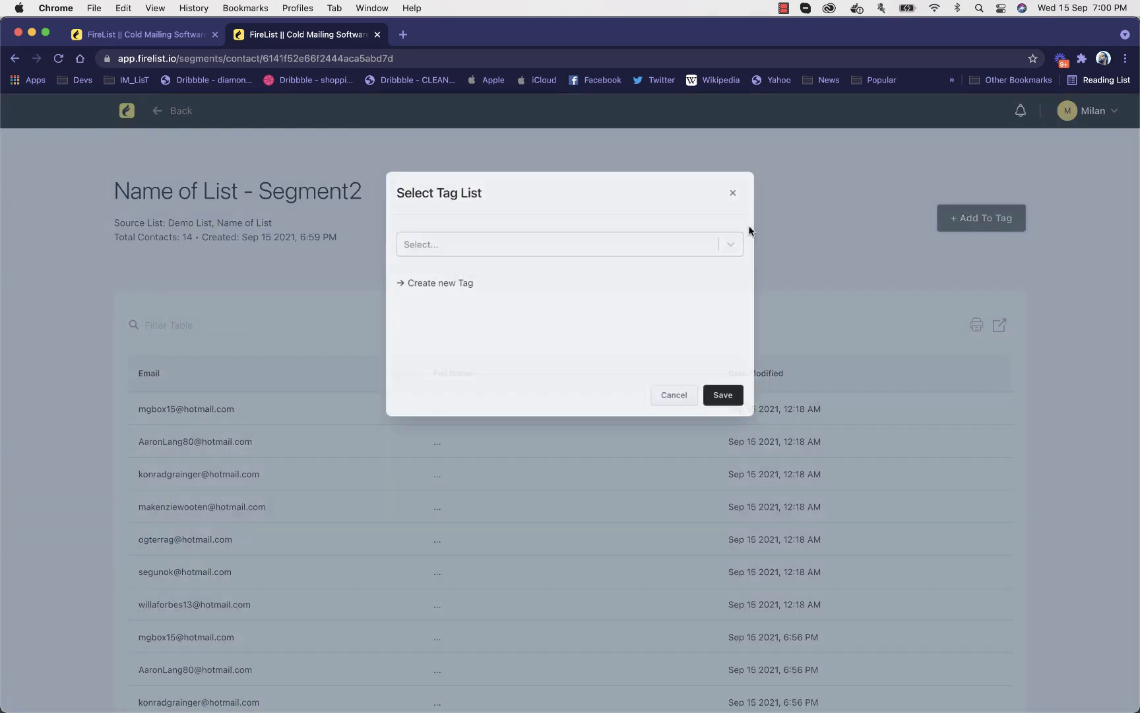
pyautogui.click(496, 240)
pyautogui.click(480, 269)
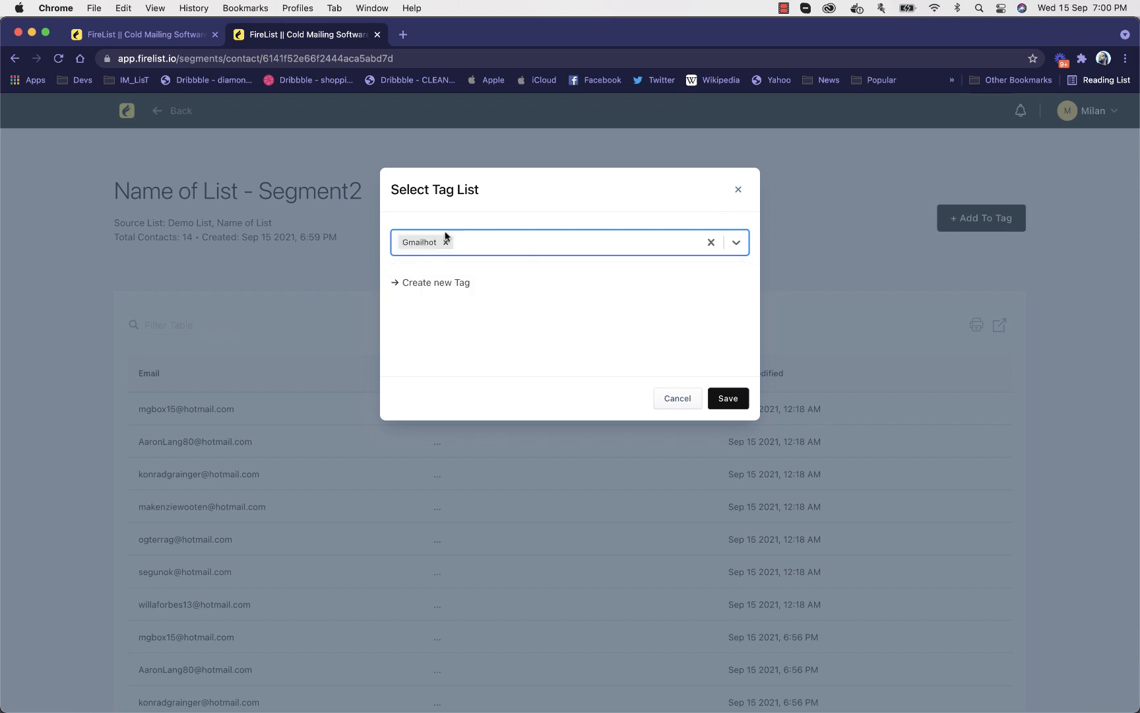
pyautogui.click(728, 397)
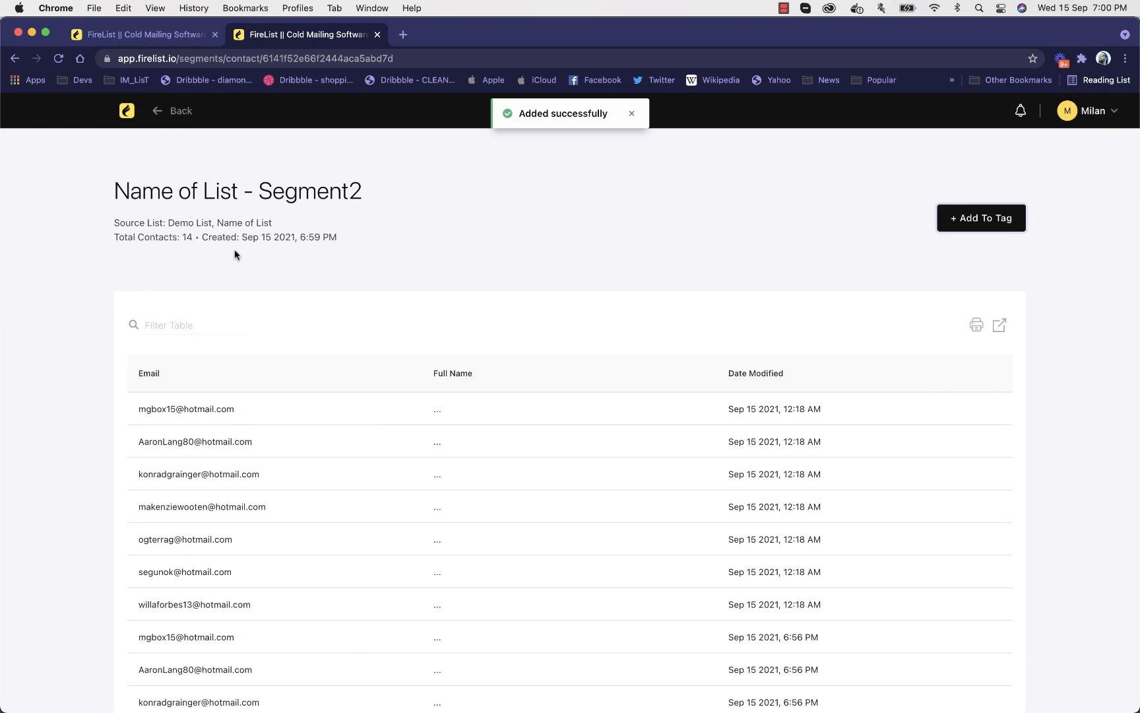
# Check the Gmailhot tag's contact count and contact list on the Tags page, and return to the tags overview
pyautogui.click(127, 112)
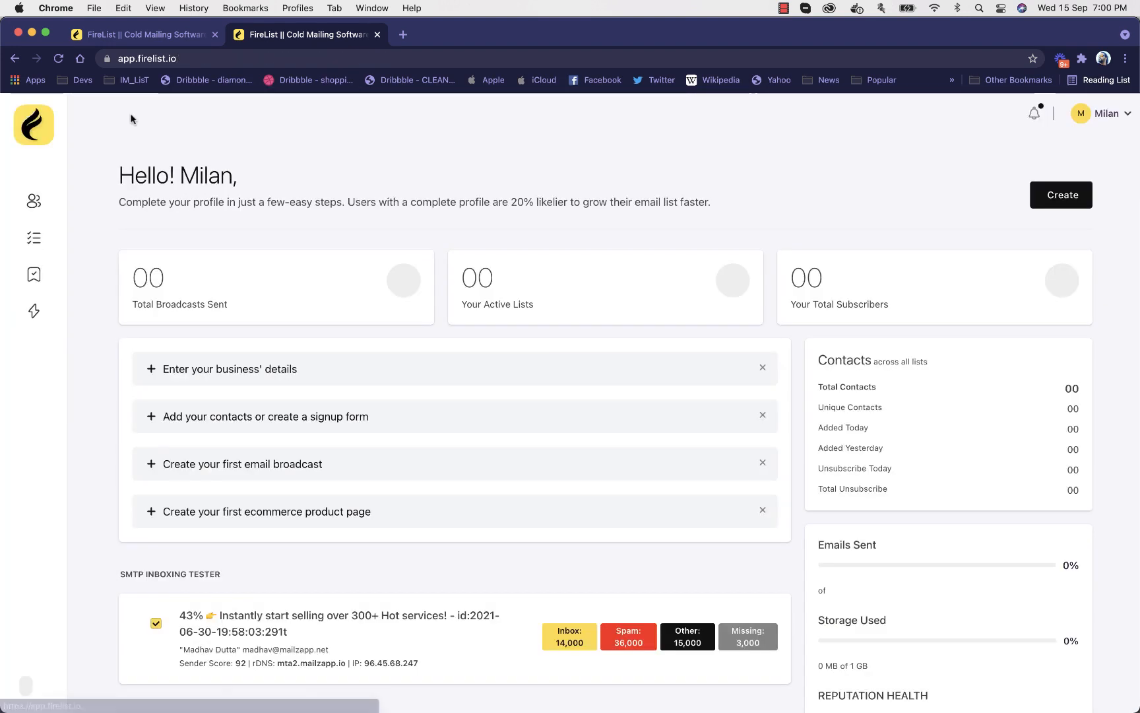
pyautogui.click(35, 274)
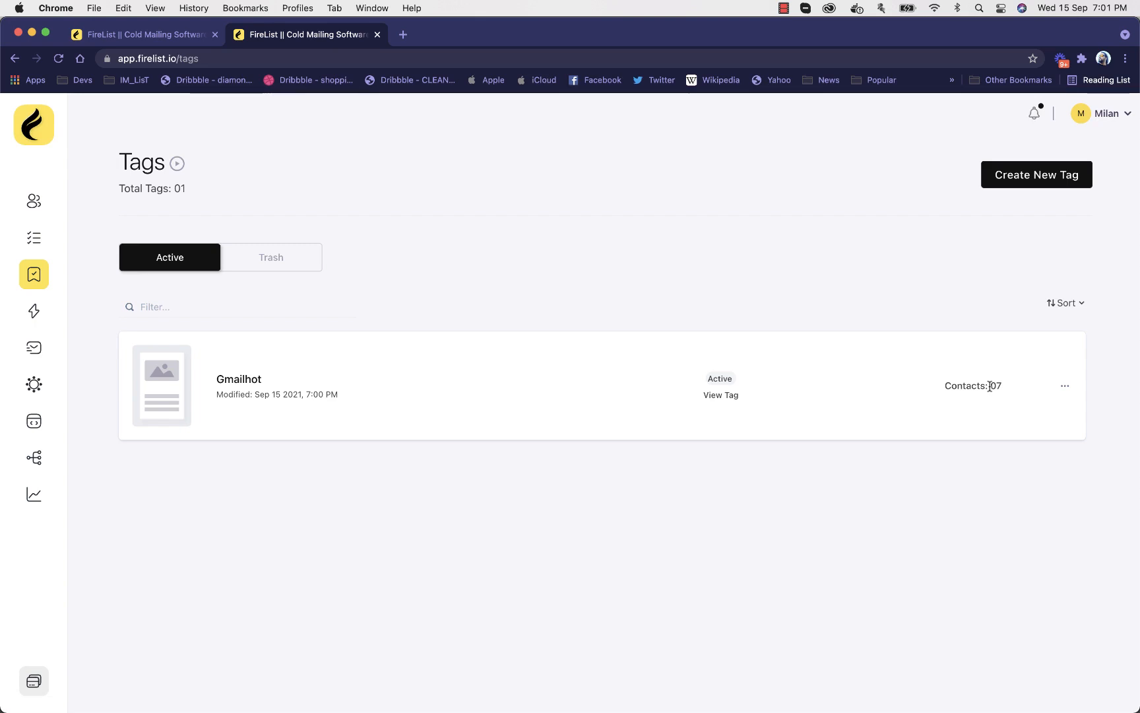
pyautogui.click(243, 380)
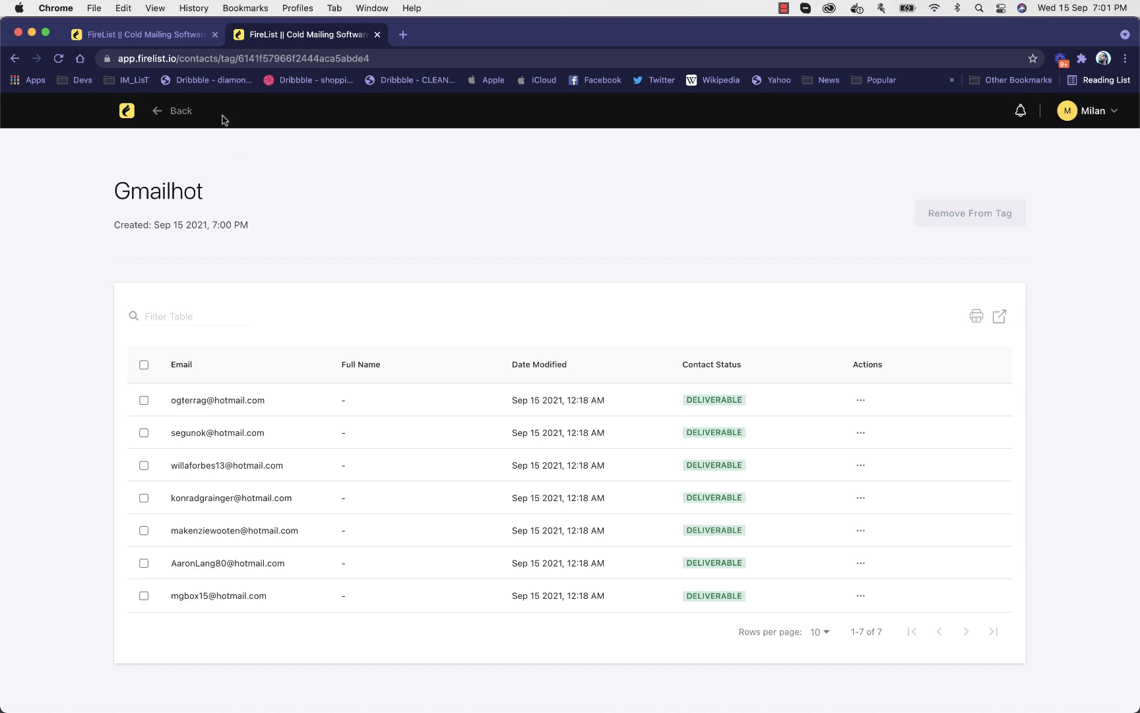
pyautogui.click(176, 114)
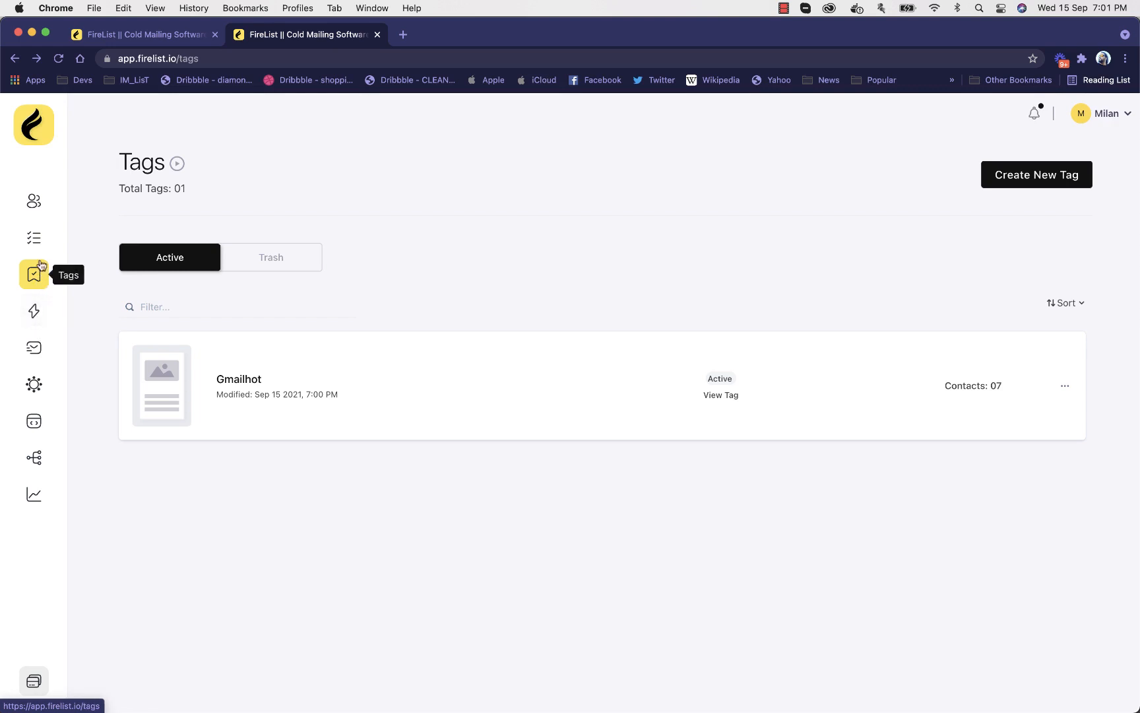
# Open Segment1's contact list, page through to its last contacts, and return to the first page
pyautogui.click(34, 239)
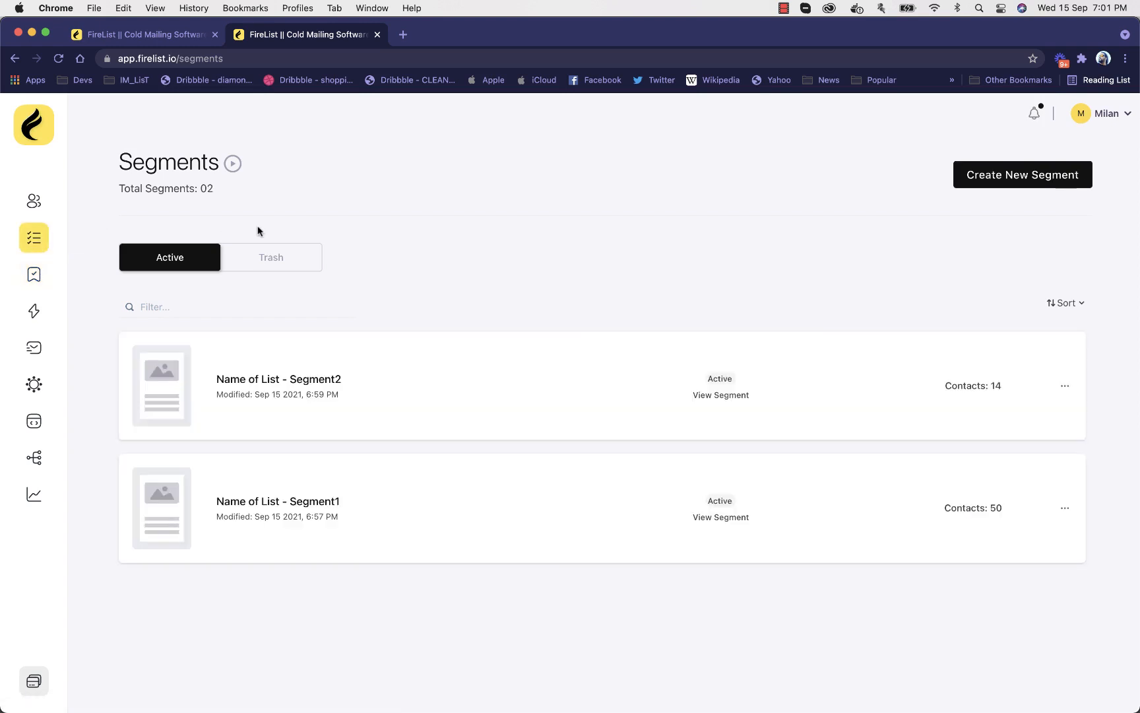
pyautogui.click(311, 500)
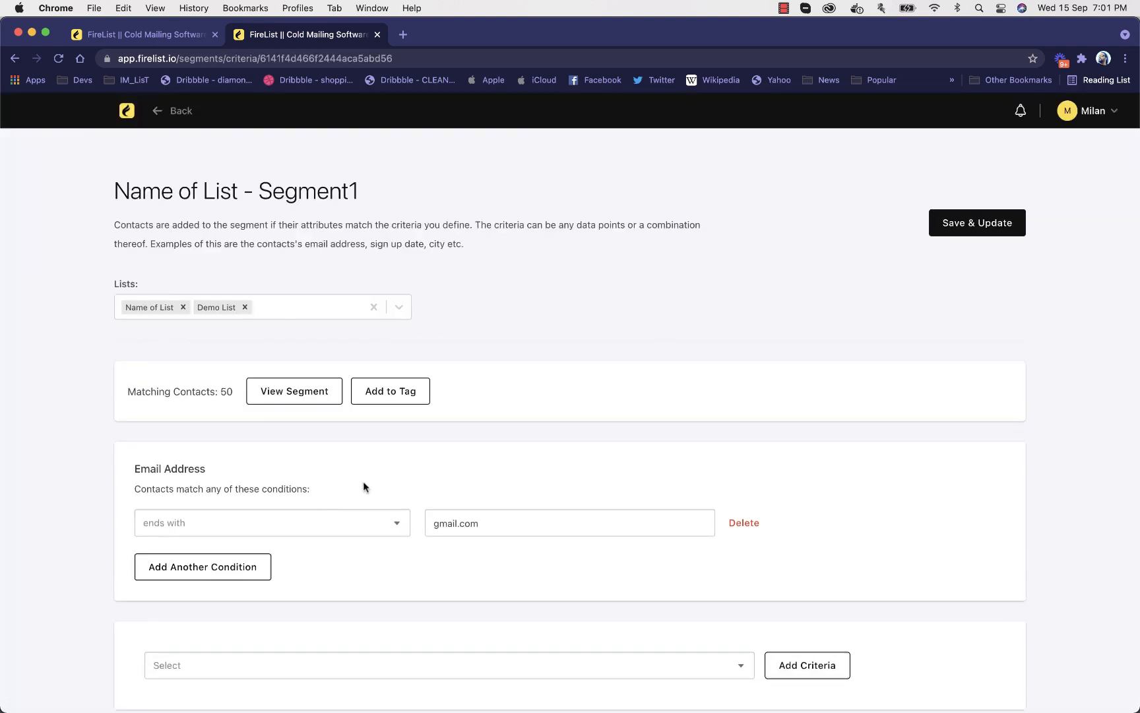
pyautogui.click(390, 390)
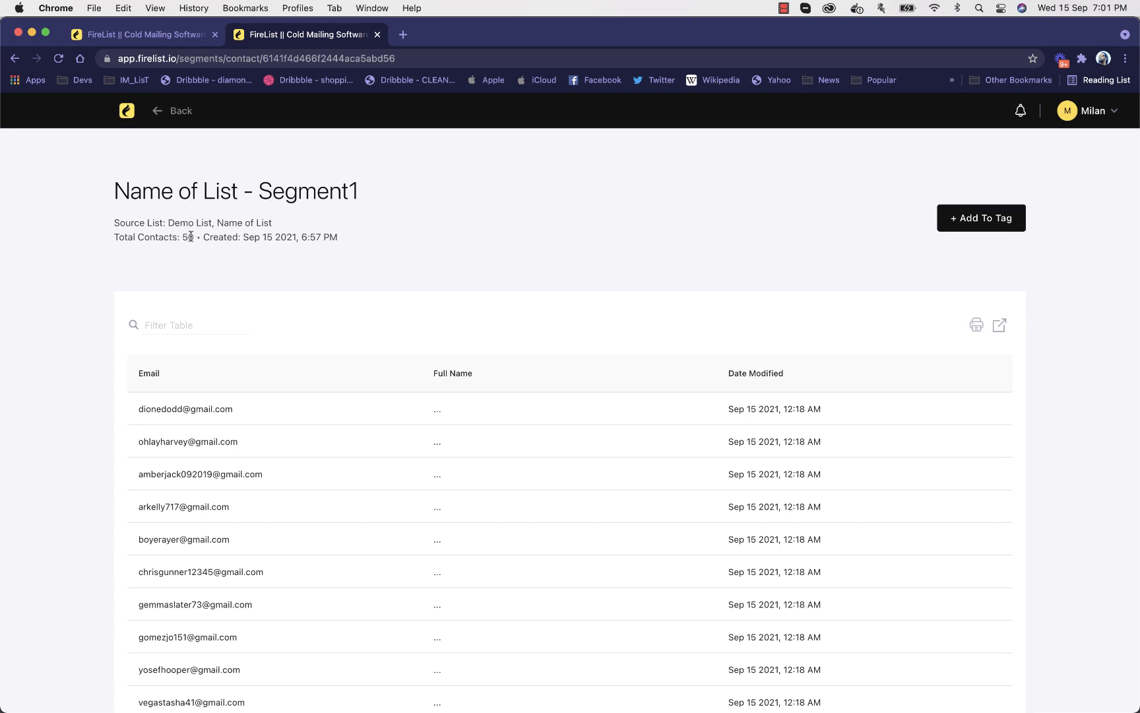
pyautogui.scroll(-3, 158, 456)
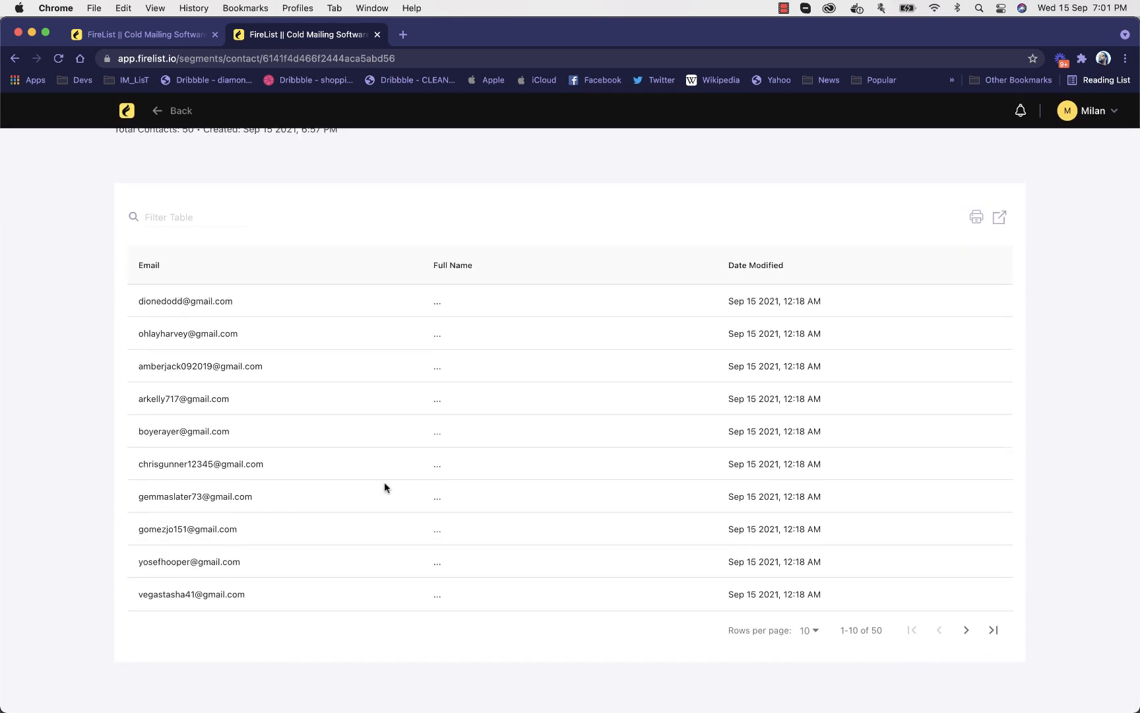
pyautogui.click(965, 631)
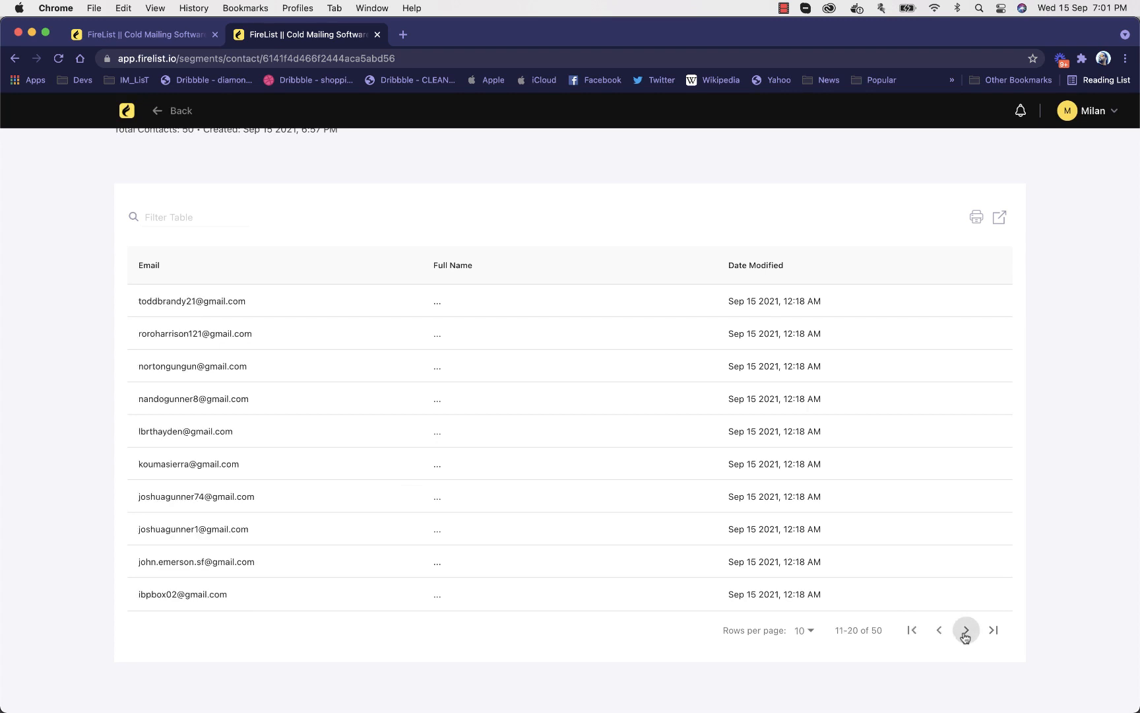
pyautogui.click(965, 631)
pyautogui.click(965, 631)
pyautogui.click(965, 631)
pyautogui.scroll(5, 979, 507)
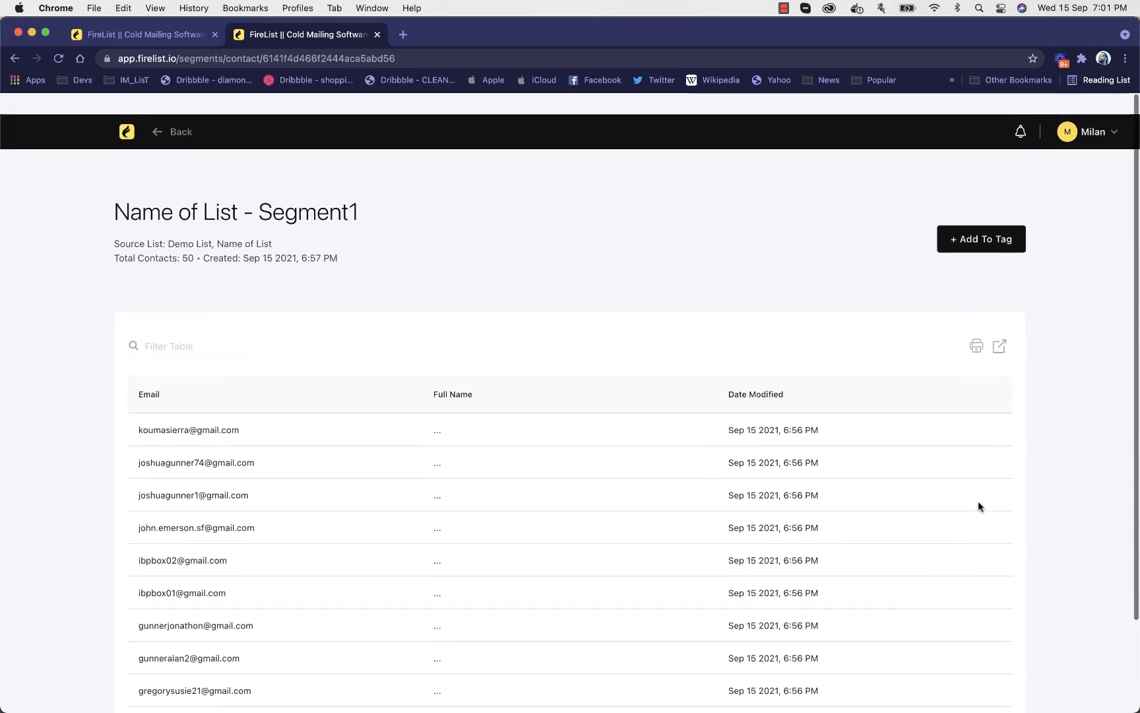
pyautogui.scroll(-4, 859, 387)
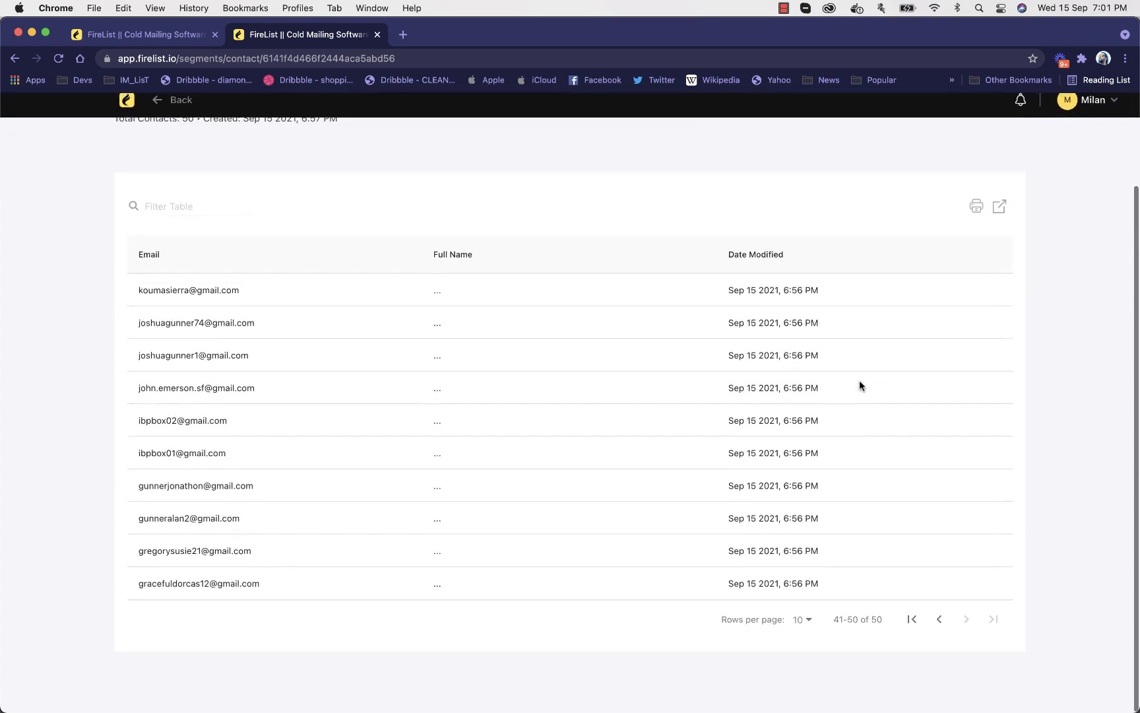
pyautogui.click(911, 627)
pyautogui.scroll(3, 239, 333)
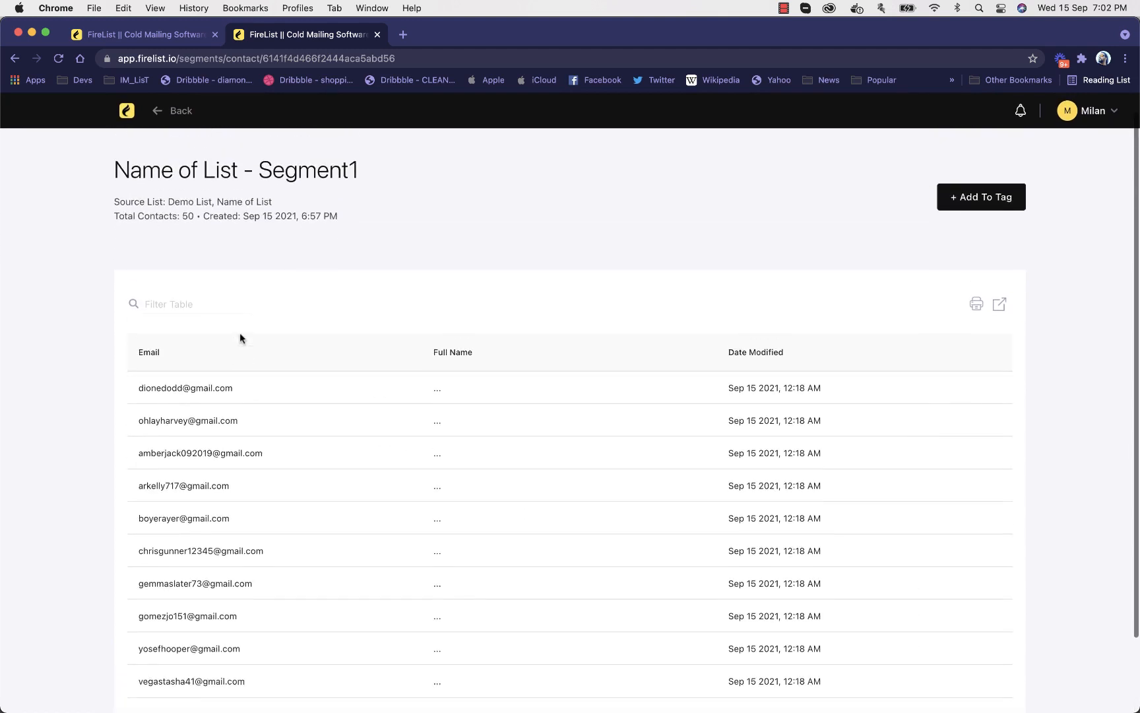
# Filter Segment1's contacts by the first contact's email username to check for duplicates, and clear the filter
pyautogui.moveTo(139, 388); pyautogui.dragTo(177, 388)
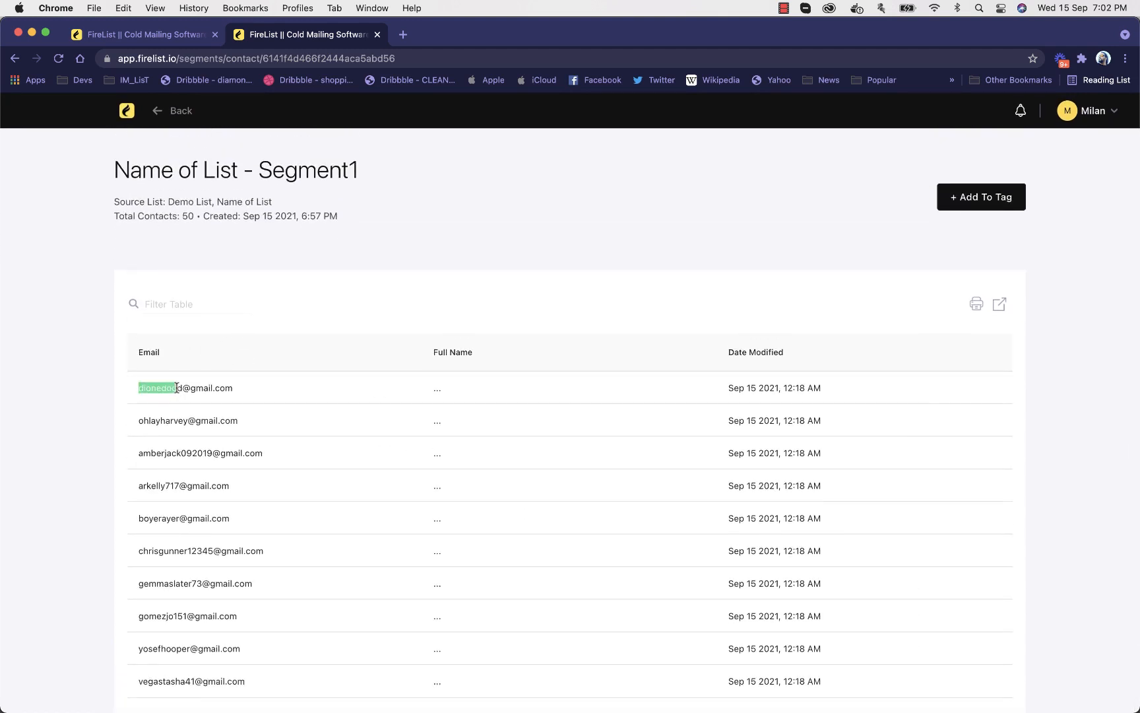
pyautogui.press('super+c')
pyautogui.click(214, 308)
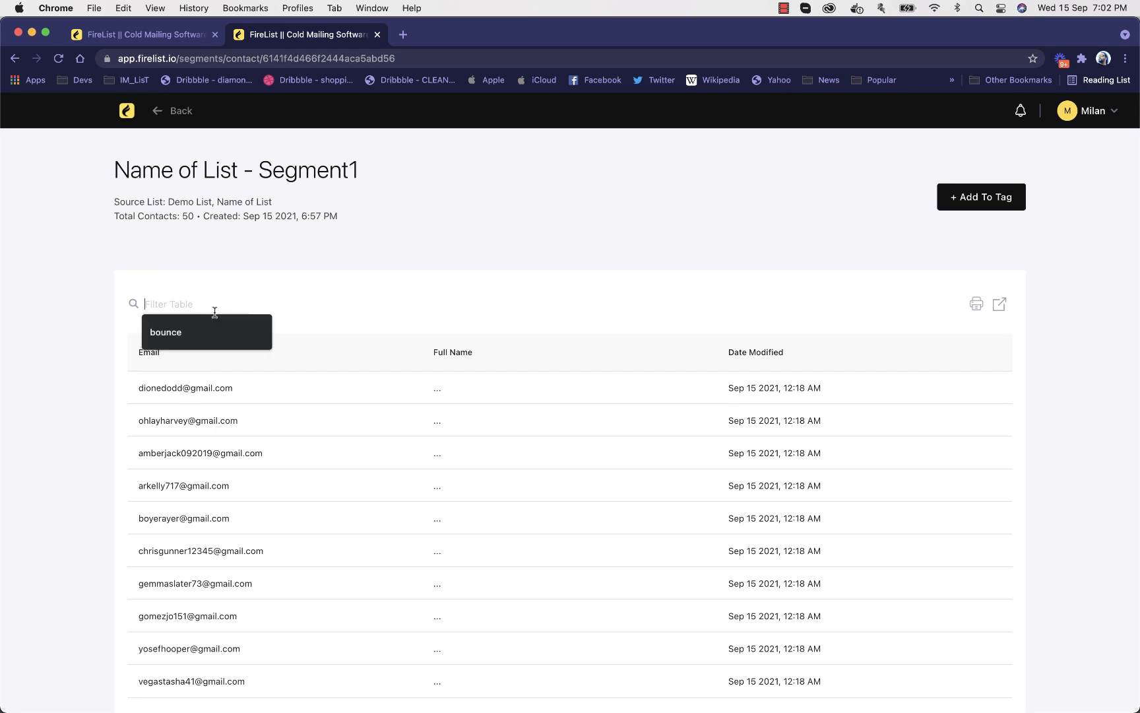
pyautogui.press('super+v')
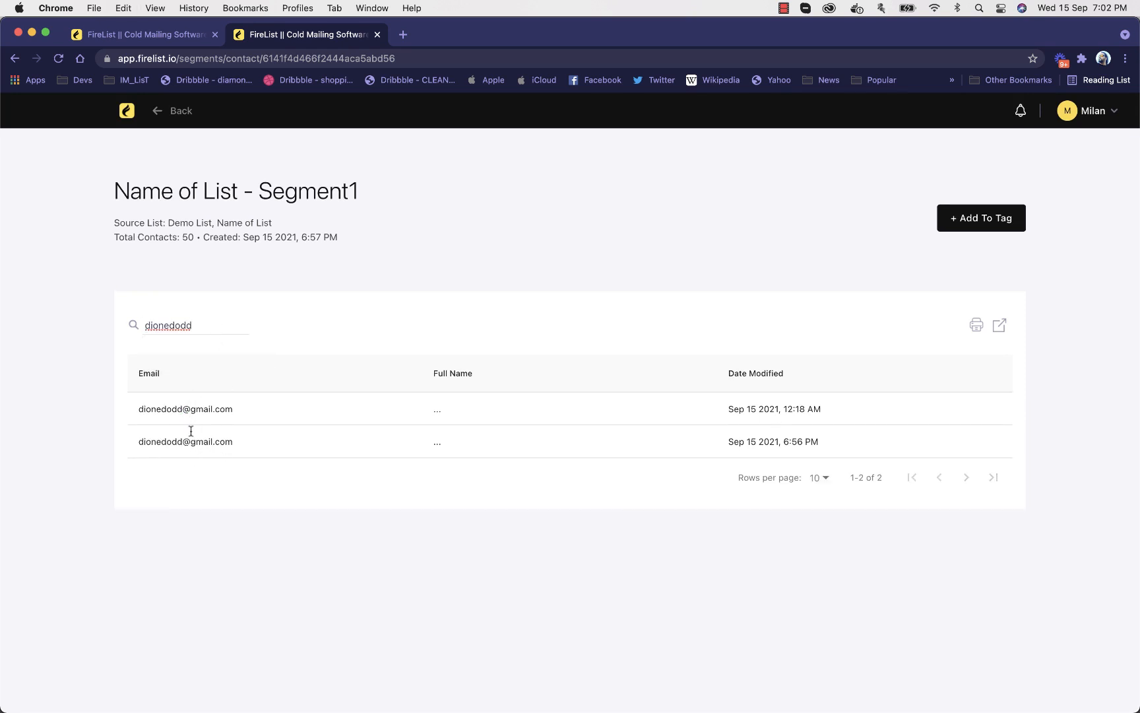
pyautogui.press('super+a')
pyautogui.press('BackSpace')
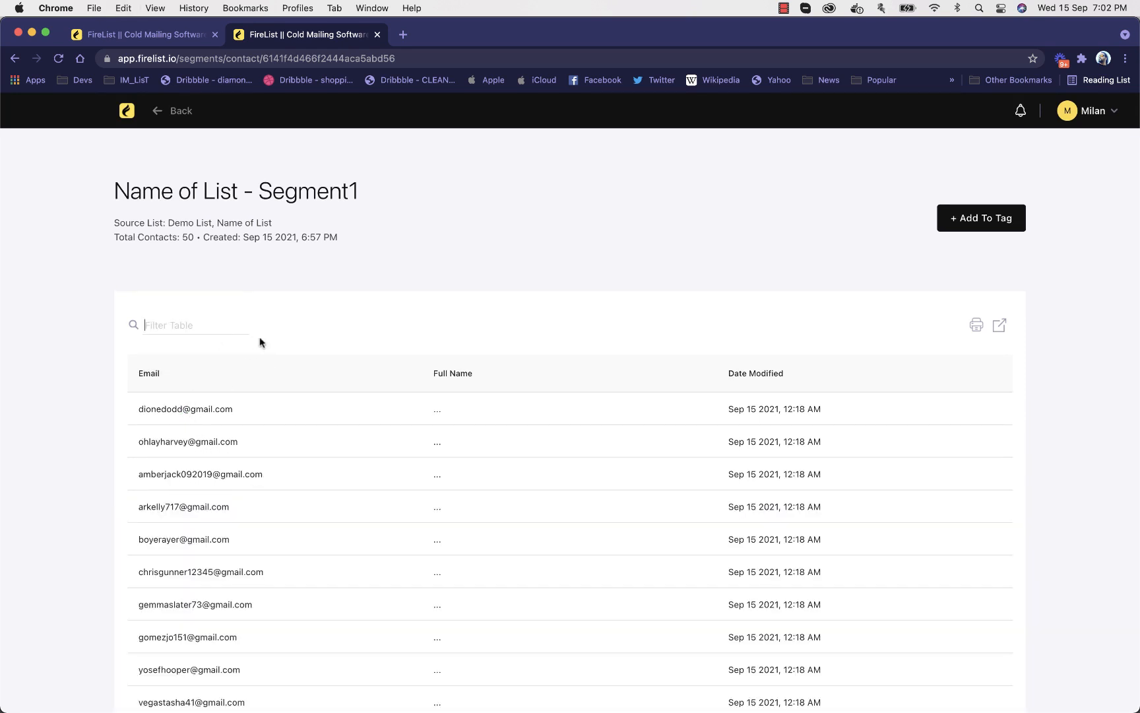
# Add Segment1's contacts to the Gmailhot tag
pyautogui.click(993, 218)
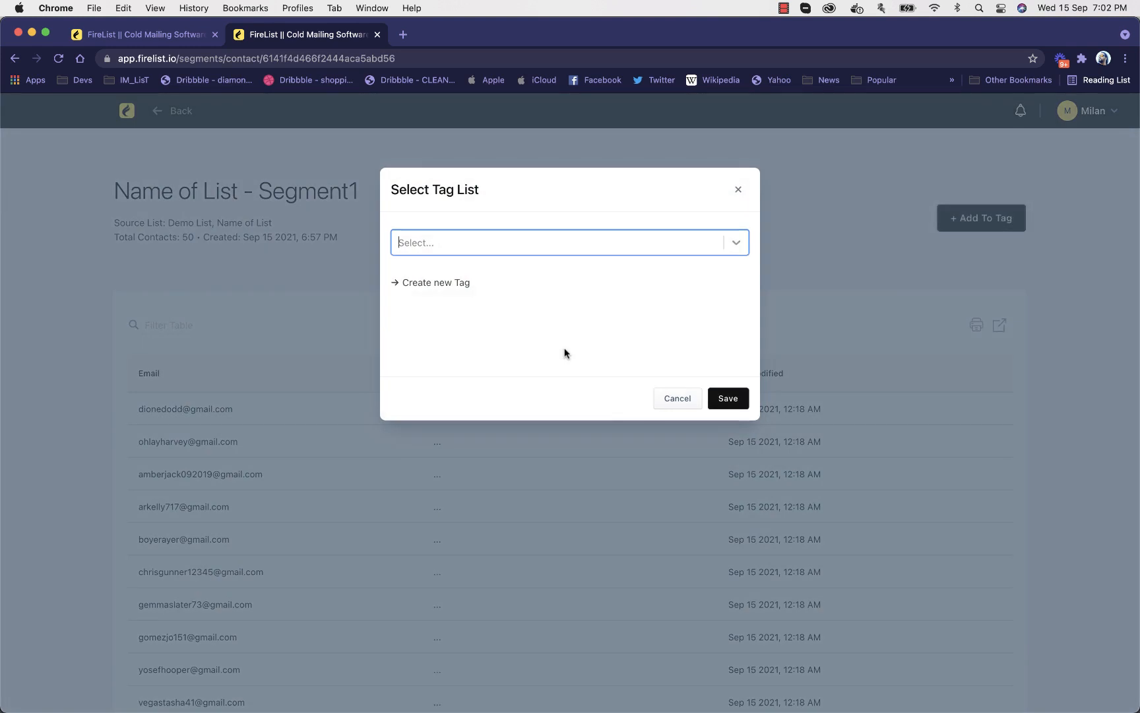
pyautogui.click(470, 245)
pyautogui.click(466, 270)
pyautogui.click(717, 396)
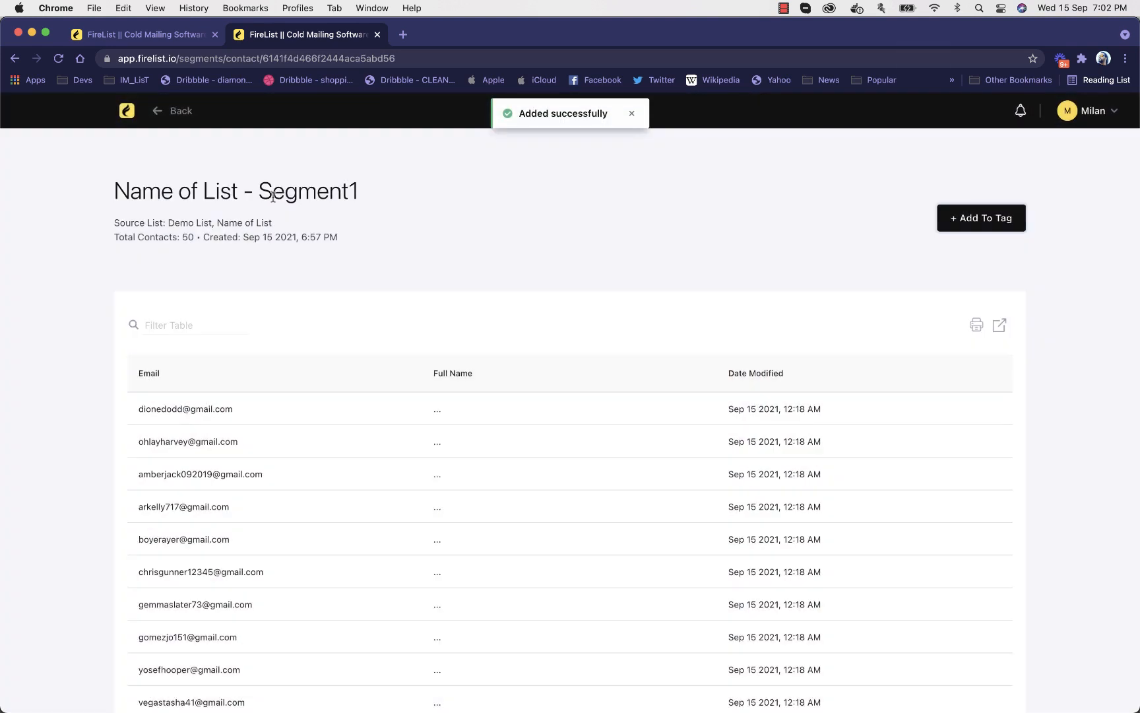
# Compare the segments' contact counts with the Gmailhot tag's count and look through the tag's combined contacts
pyautogui.click(127, 111)
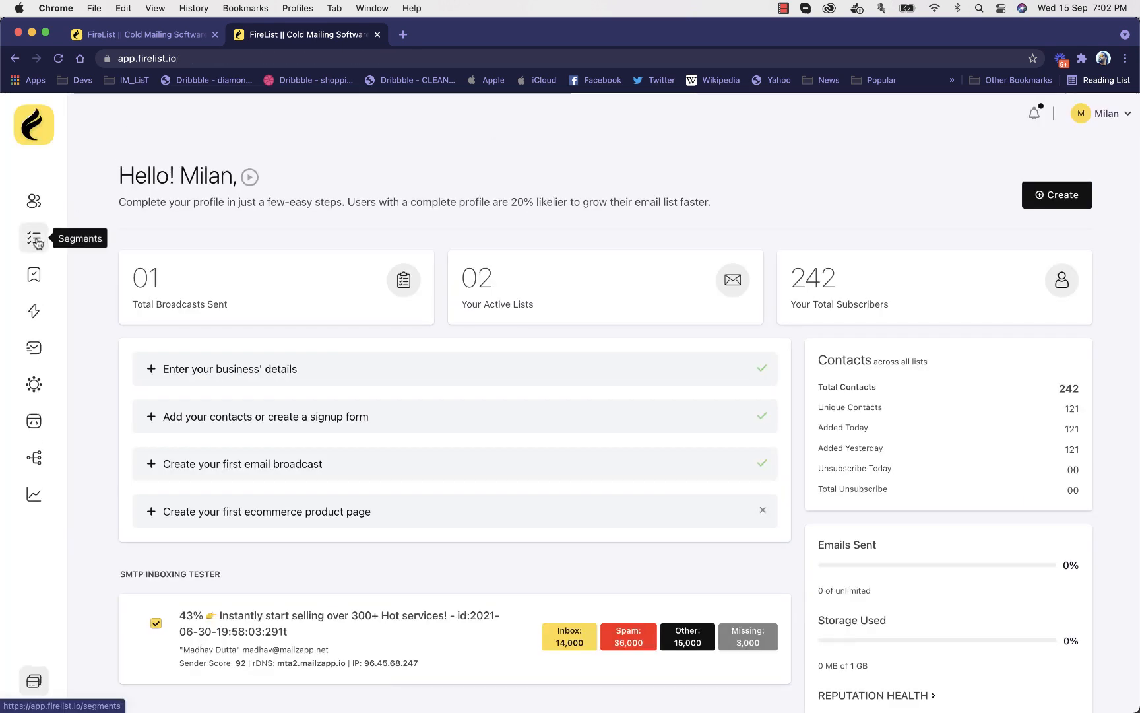
pyautogui.click(34, 237)
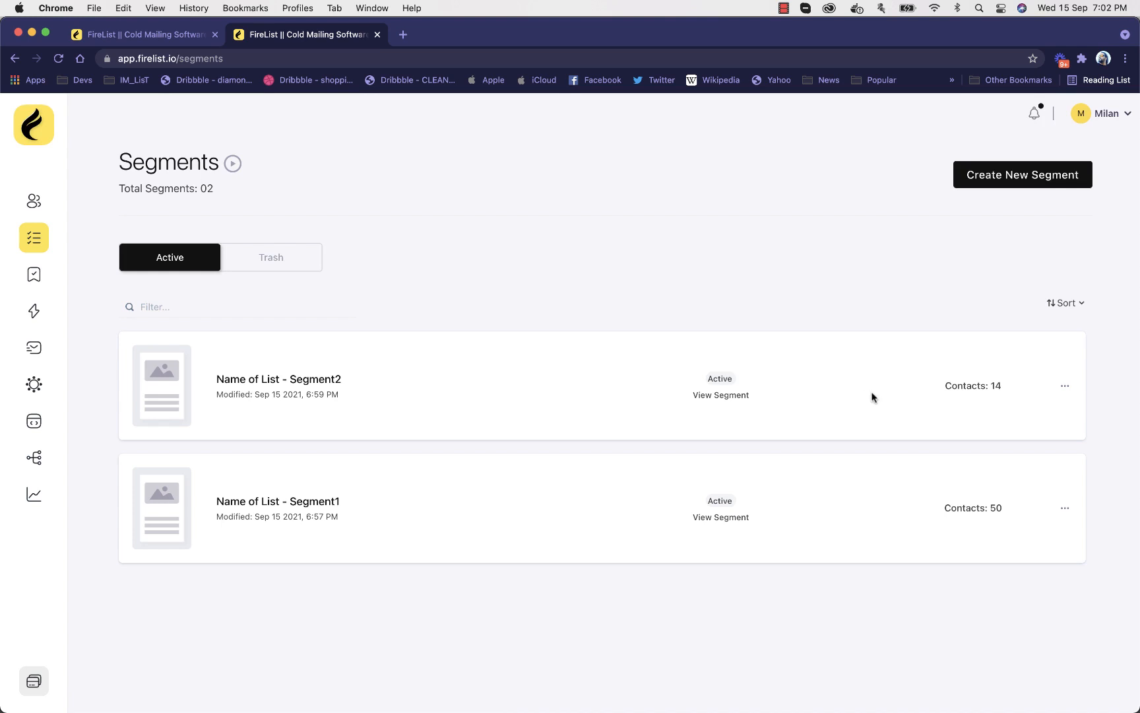
pyautogui.click(33, 274)
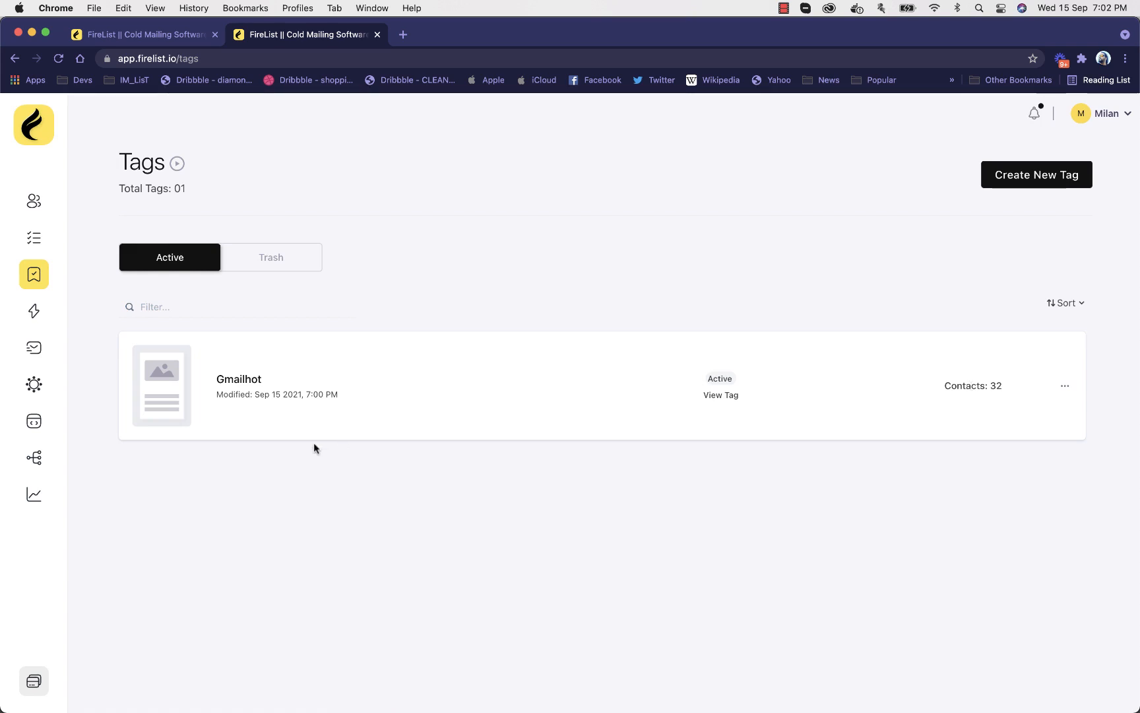
pyautogui.click(247, 386)
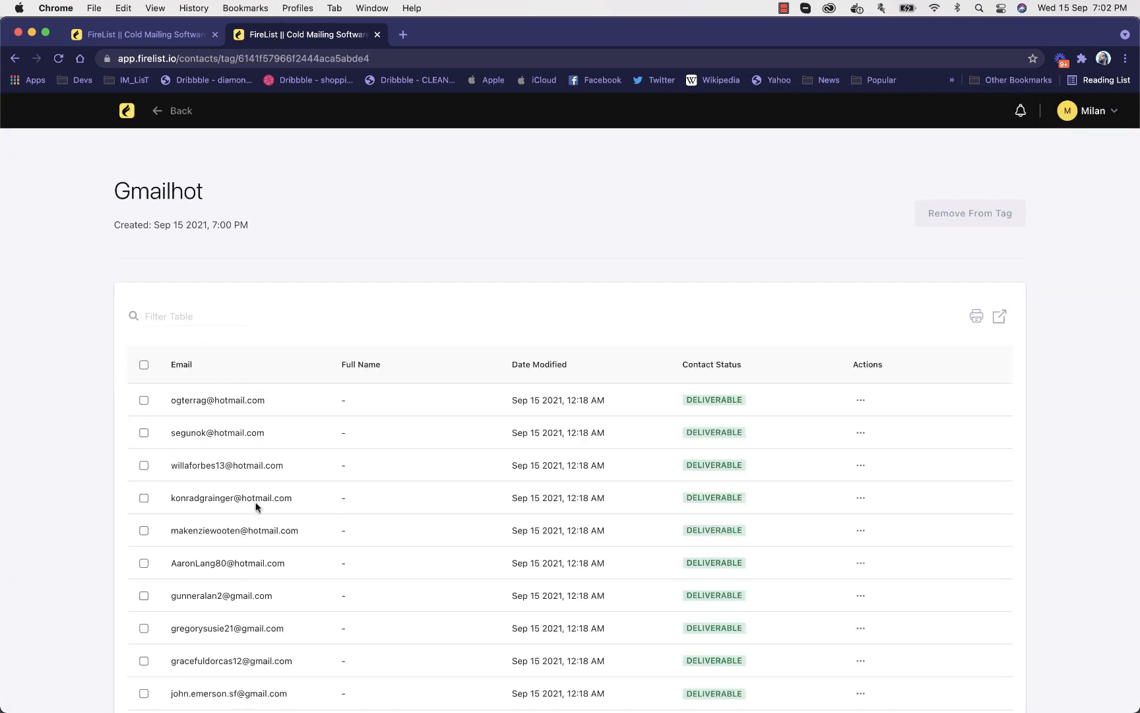
pyautogui.scroll(-3, 582, 519)
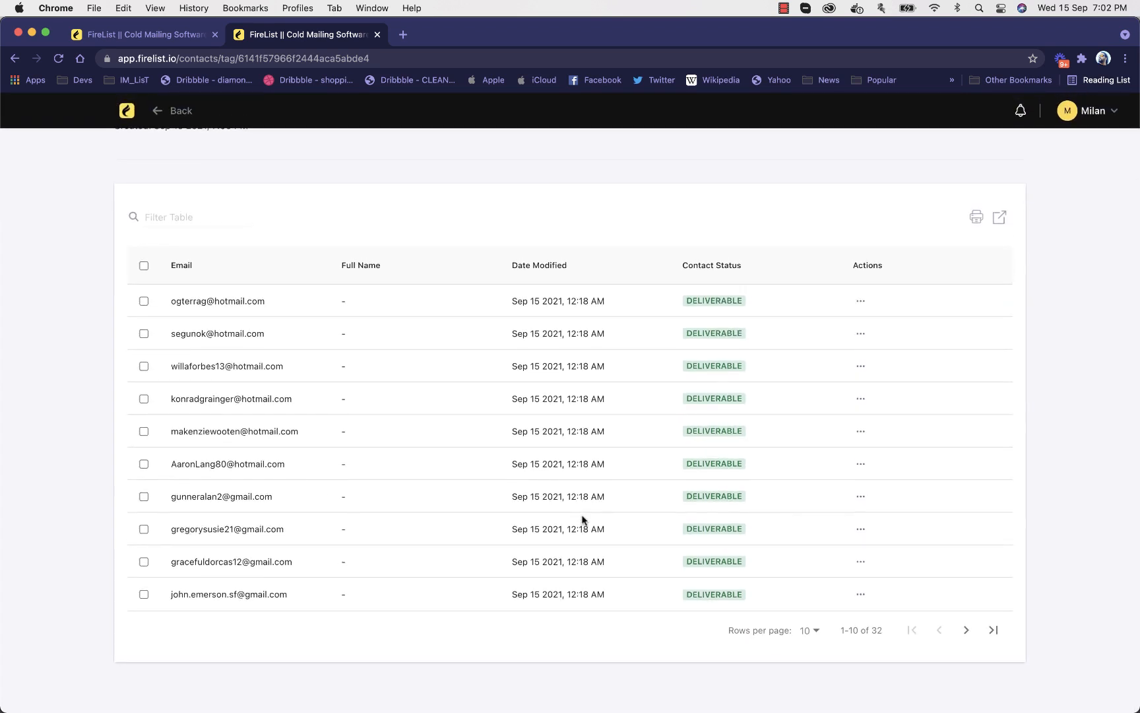
pyautogui.scroll(3, 582, 519)
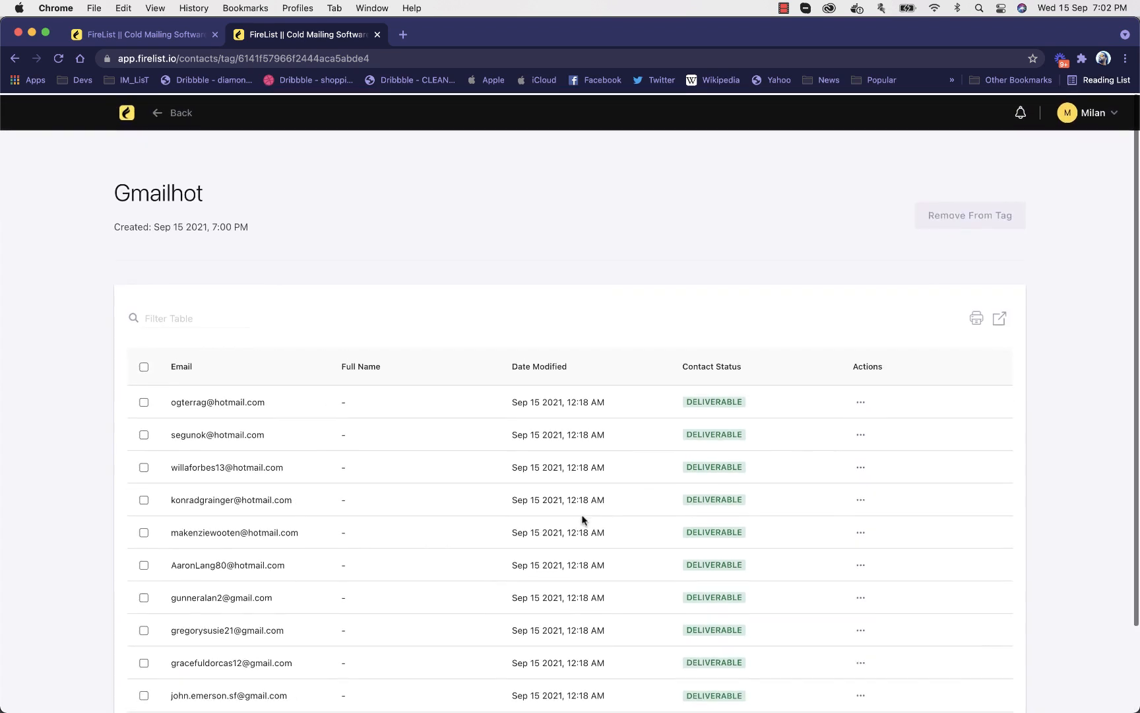
# Create a new broadcast named Demo Broadcast1 from the broadcasts list
pyautogui.click(126, 107)
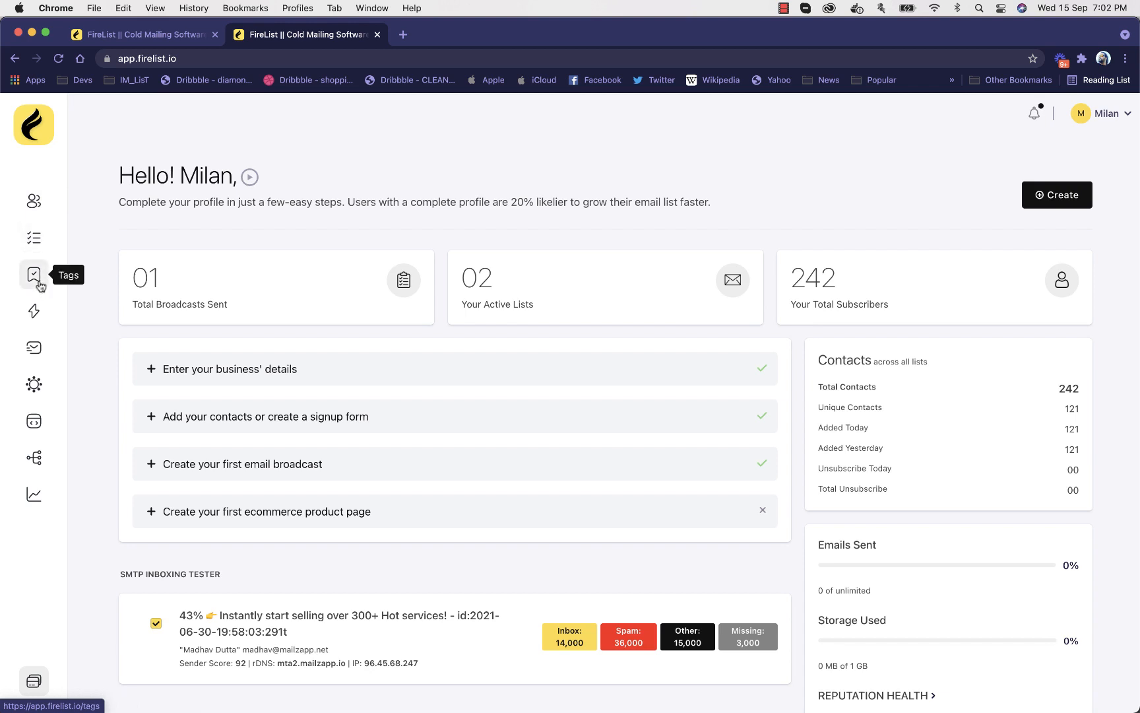
pyautogui.click(39, 321)
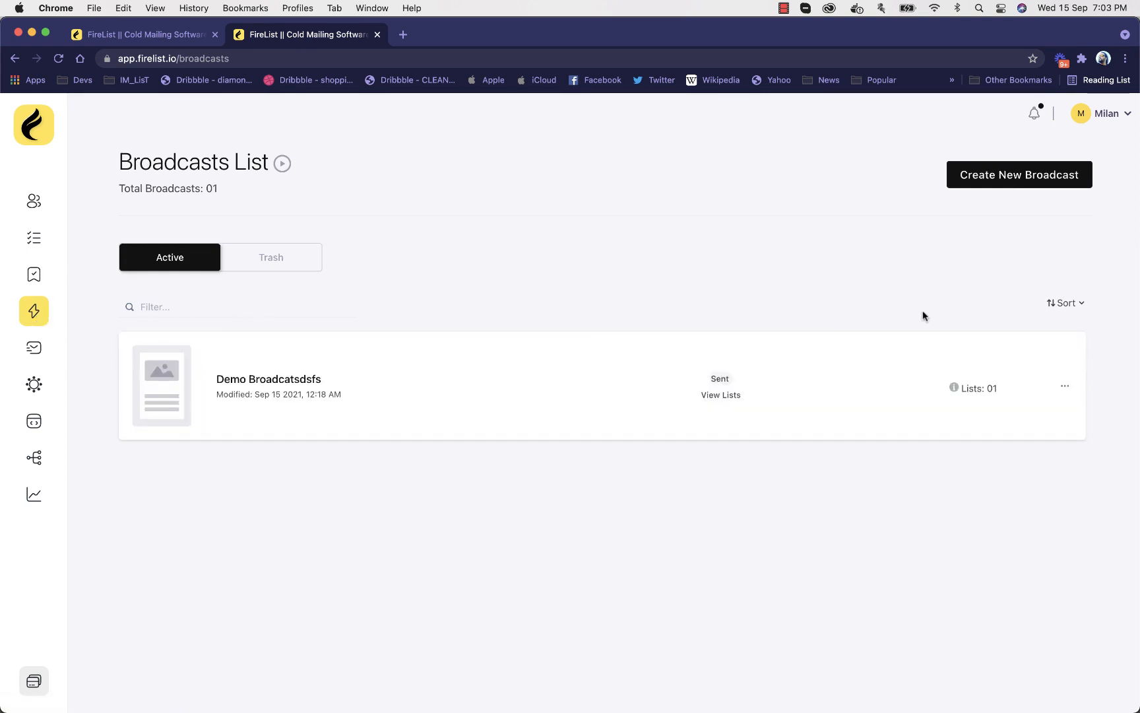
pyautogui.click(1029, 188)
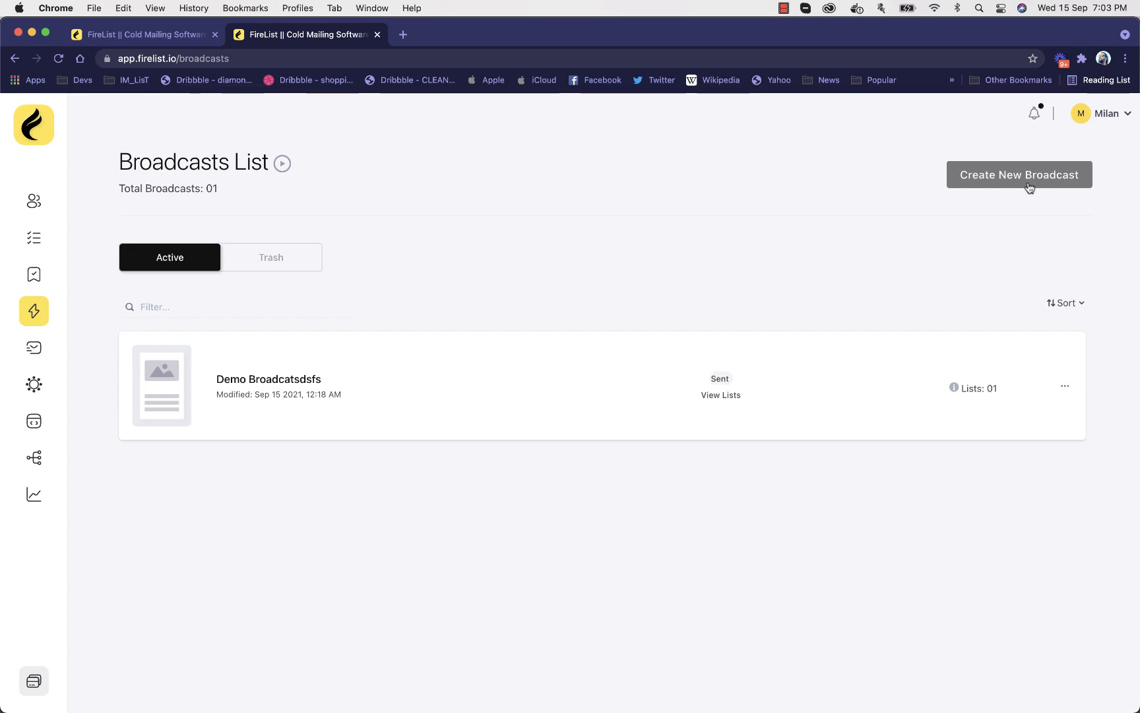
pyautogui.click(1028, 183)
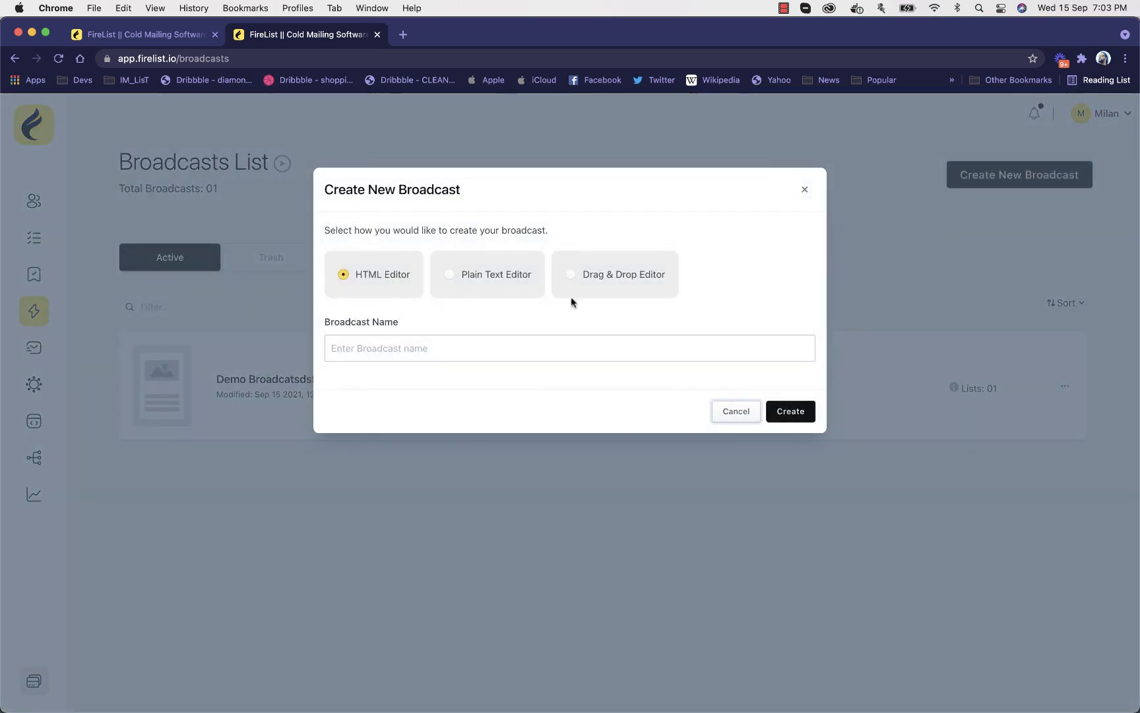
pyautogui.click(470, 346)
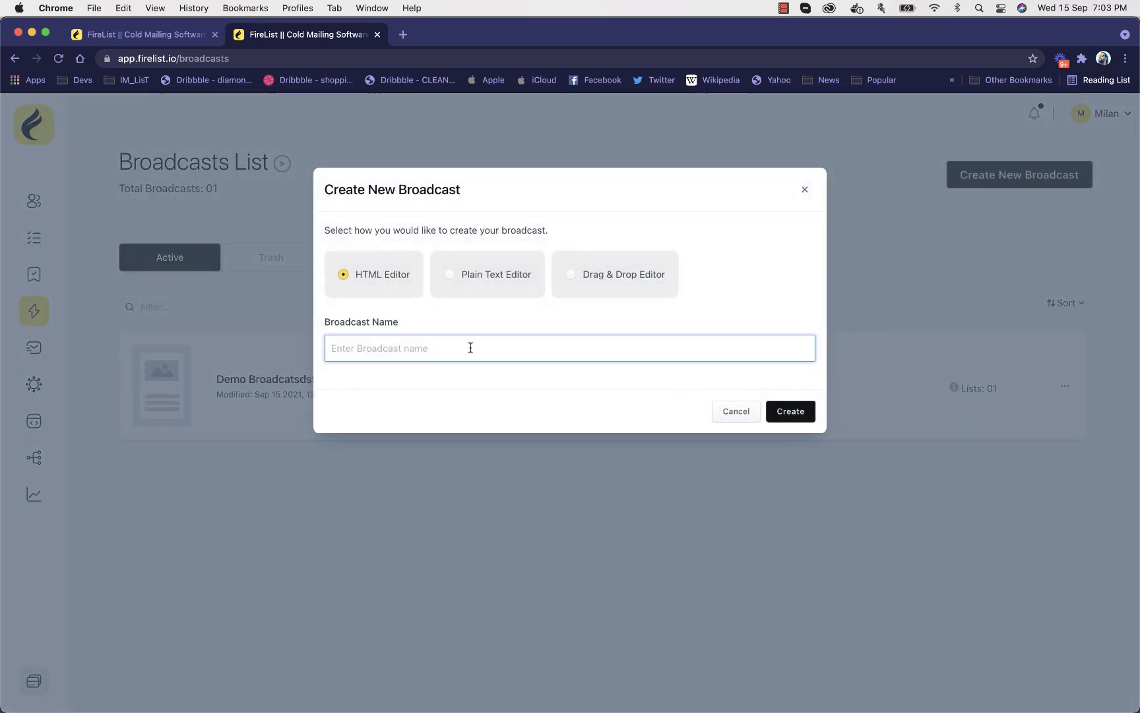
pyautogui.write('Demo Broadcast')
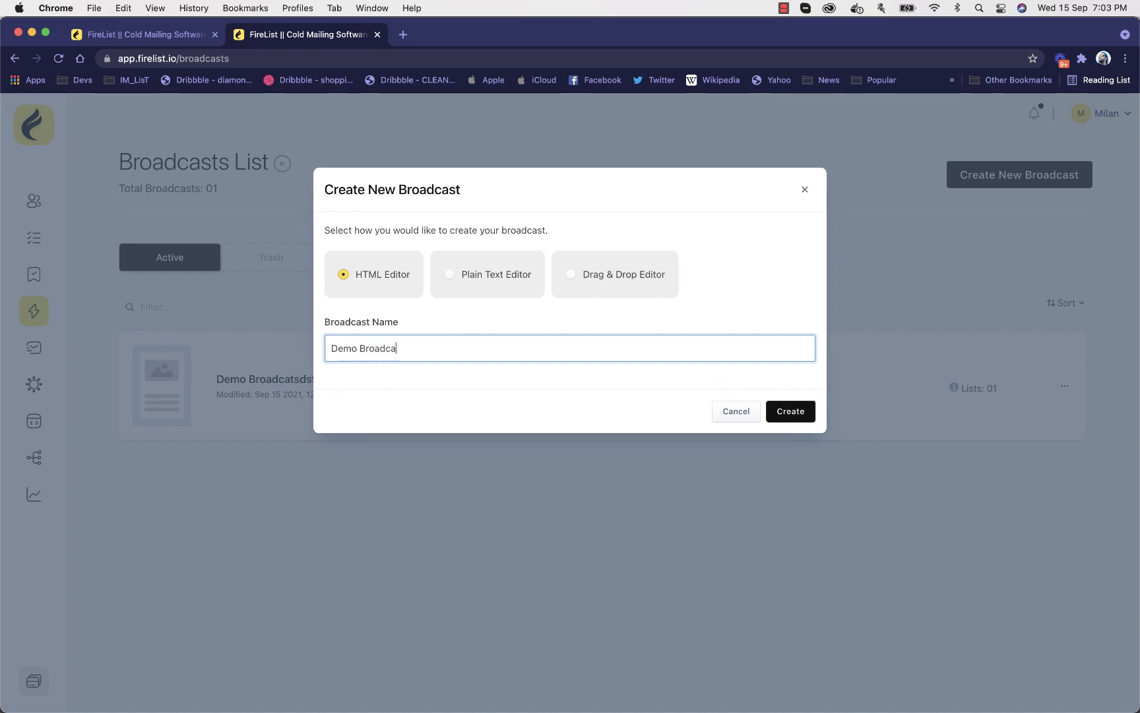
pyautogui.write('1')
pyautogui.click(795, 409)
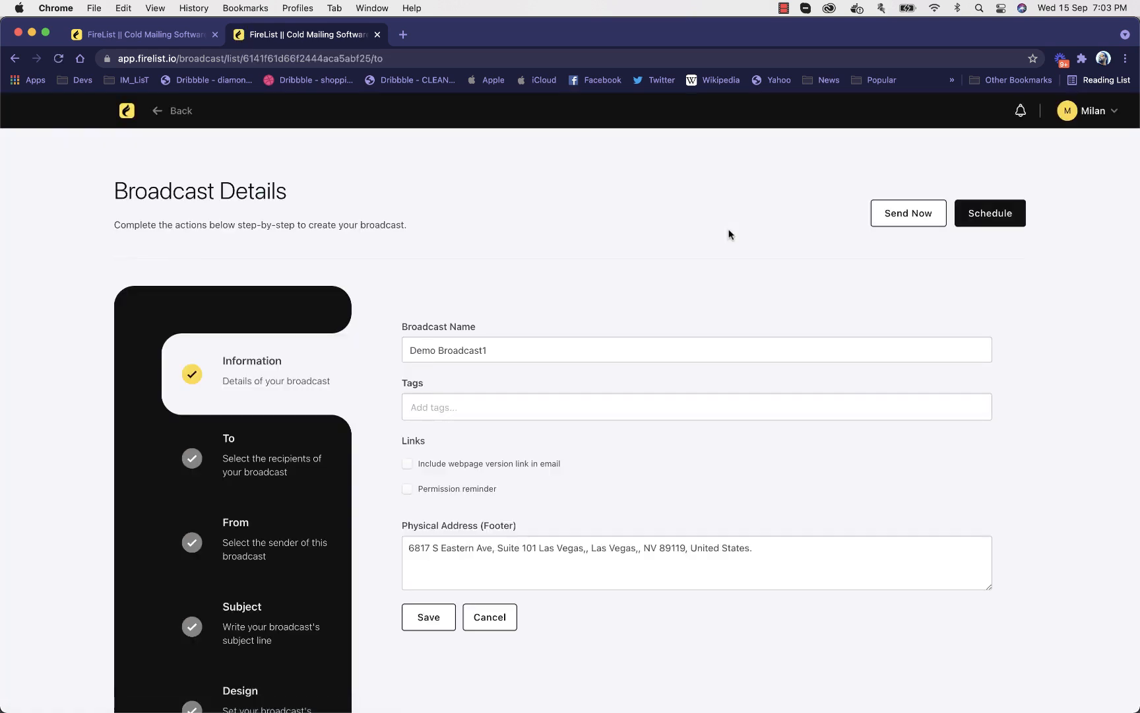
# Save the broadcast's information, then set and save the list "Name of List" as its recipient
pyautogui.scroll(-3, 453, 289)
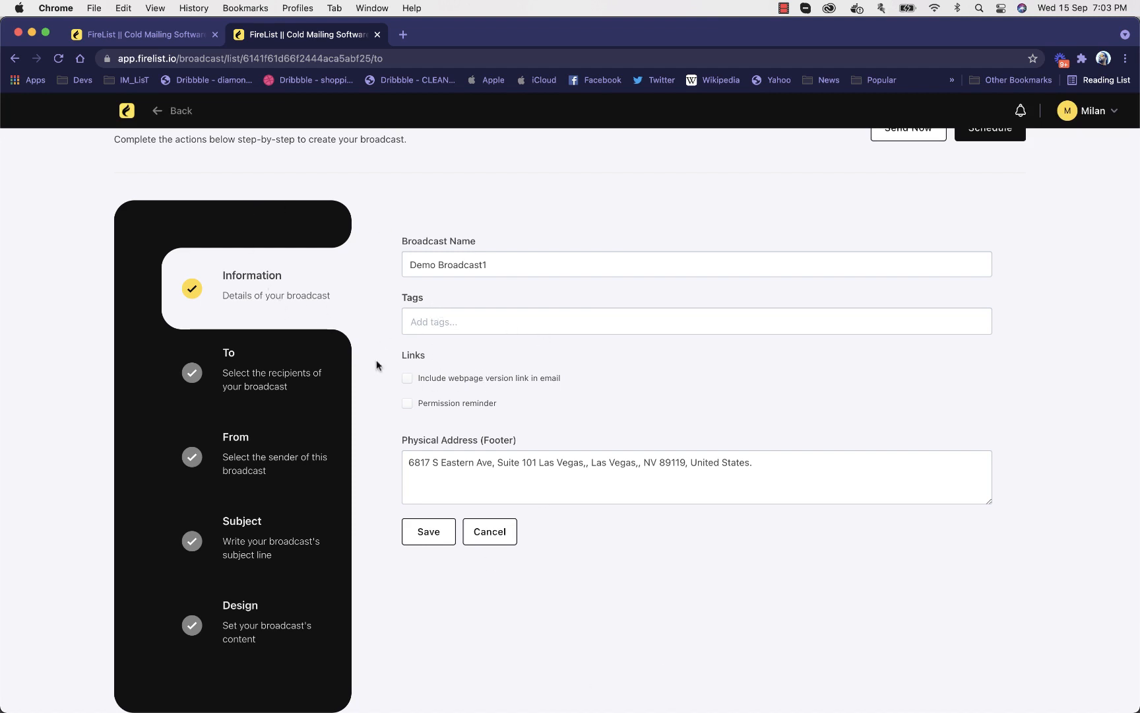
pyautogui.click(426, 531)
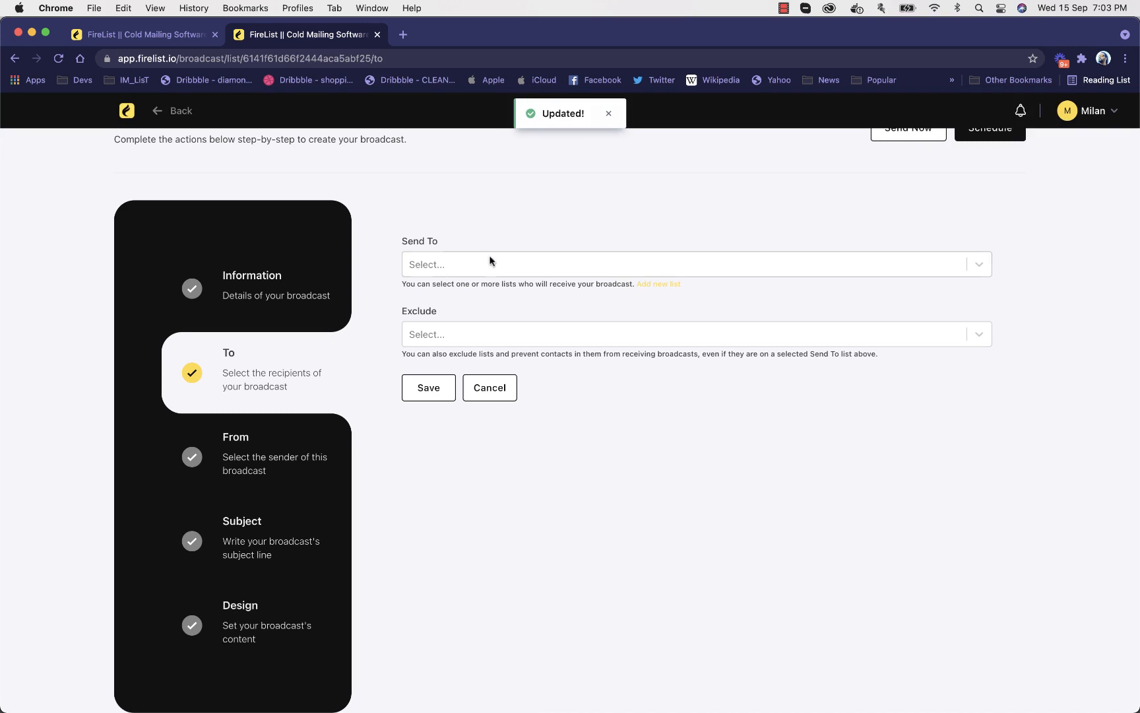
pyautogui.click(470, 264)
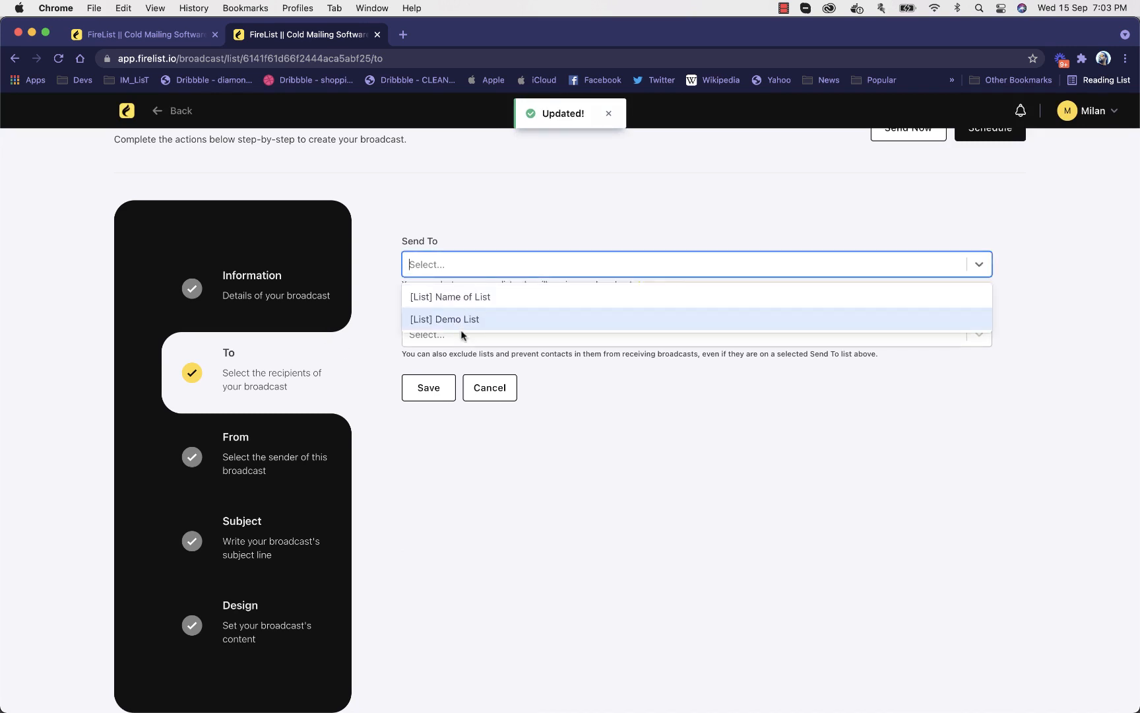
pyautogui.click(476, 299)
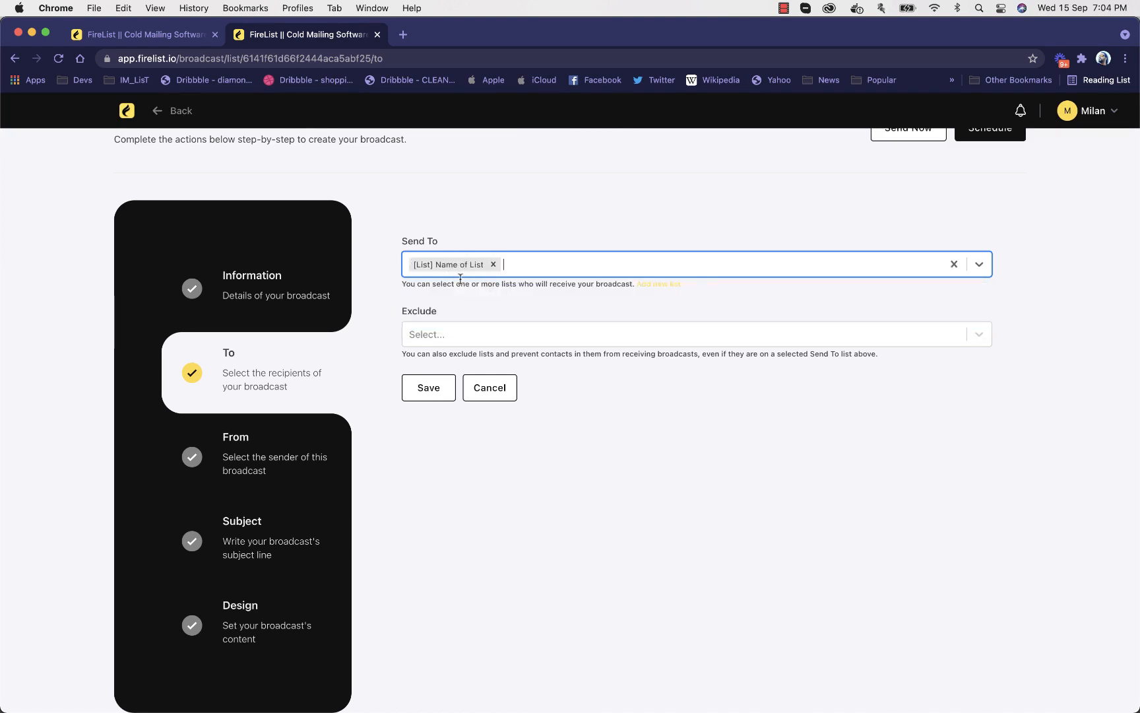
pyautogui.click(441, 394)
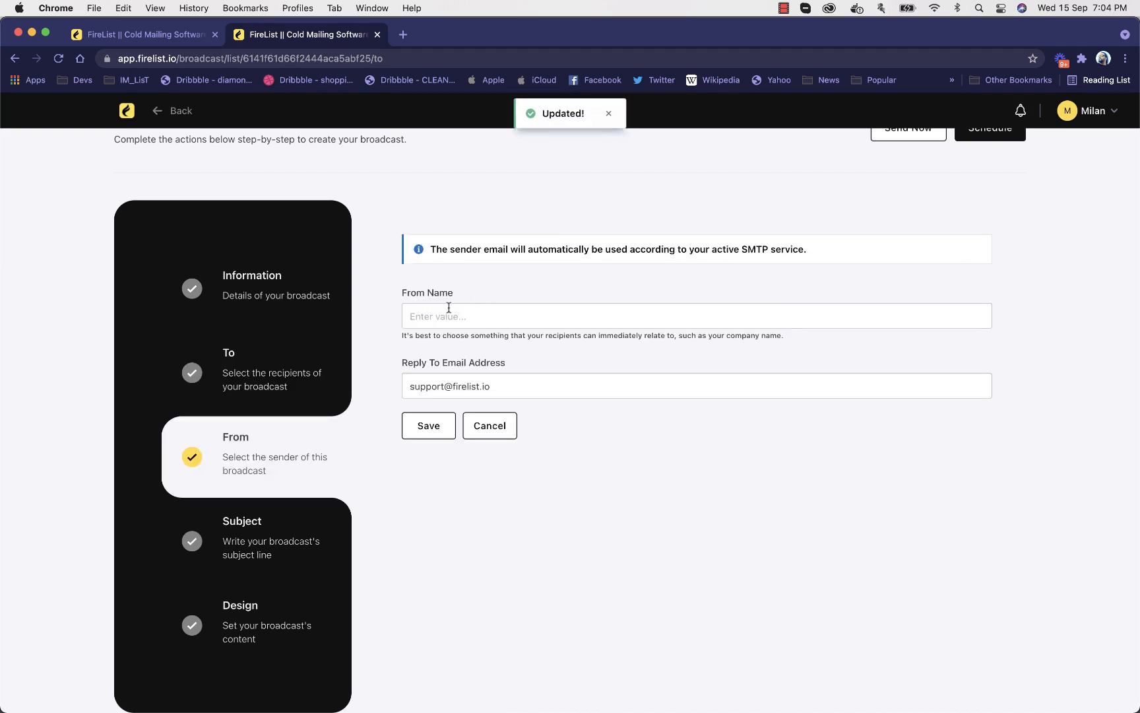
# Enter the sender's full name as the broadcast's From Name and save the sender details
pyautogui.click(449, 308)
pyautogui.click(492, 283)
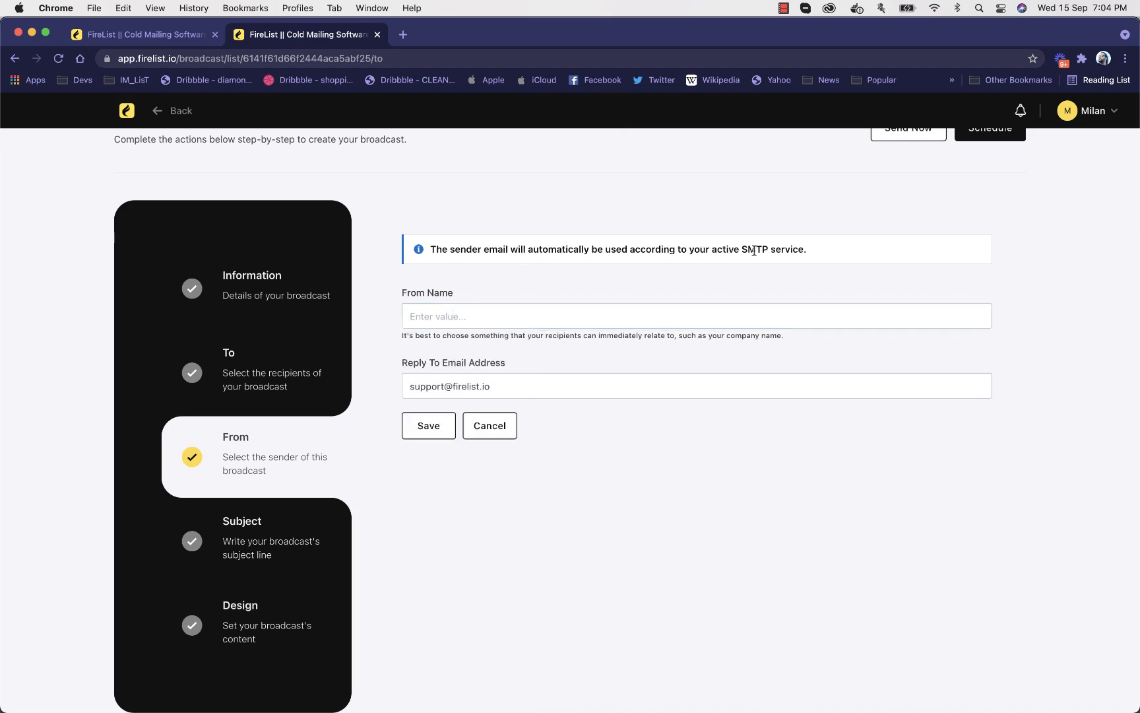
pyautogui.click(445, 317)
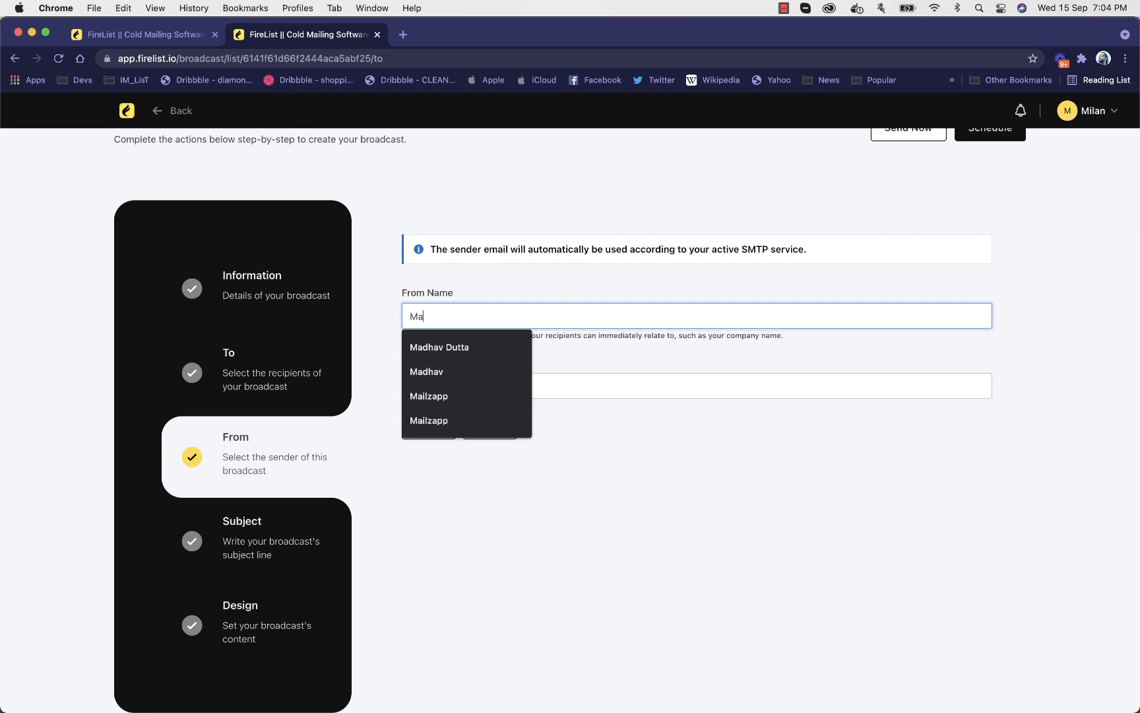
pyautogui.press('Tab')
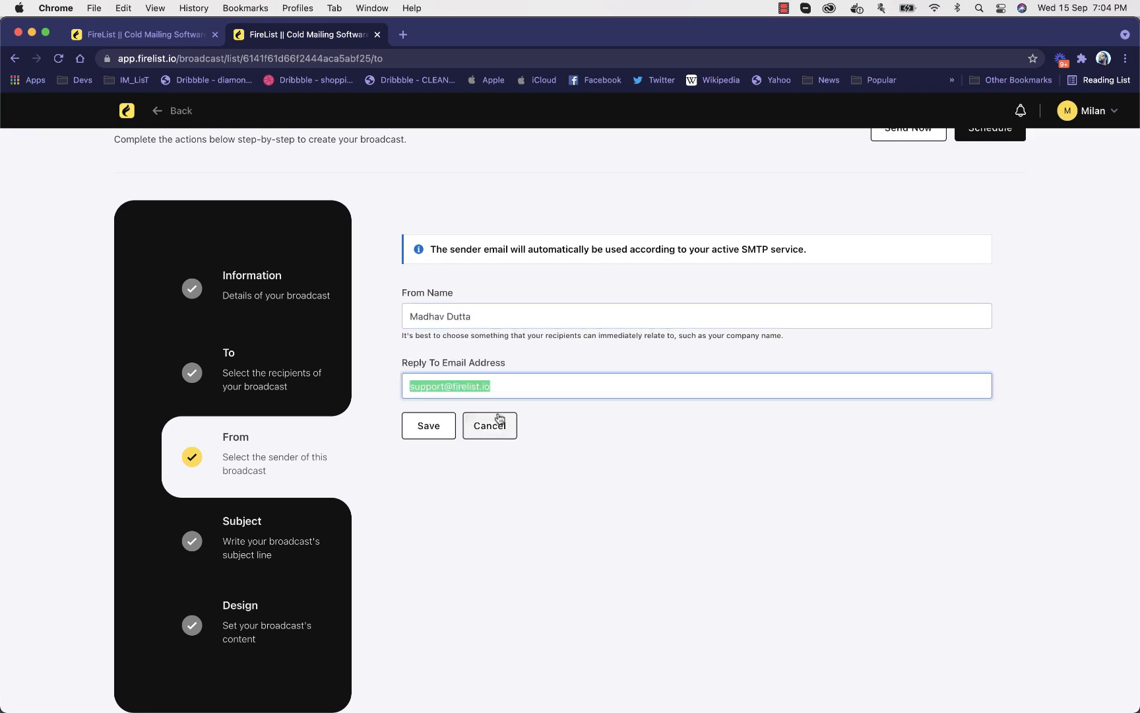
pyautogui.click(444, 432)
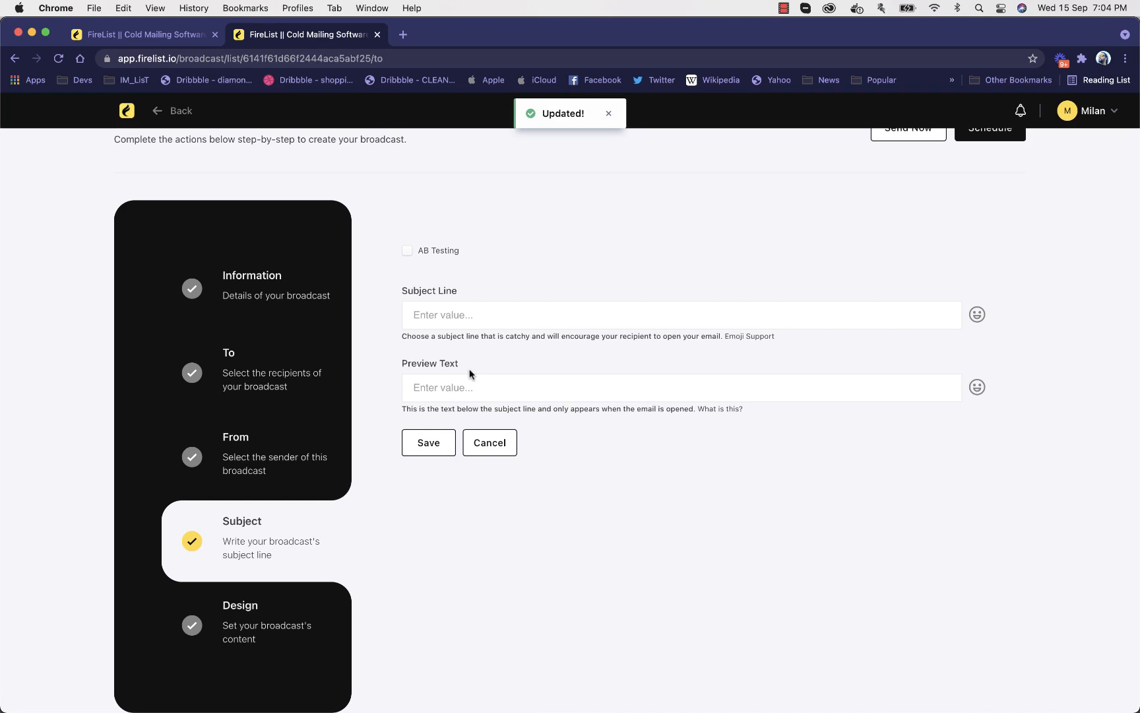
# Preview the AB Testing fields, switch the option back off, and save a subject line starting with "Hey"
pyautogui.click(438, 252)
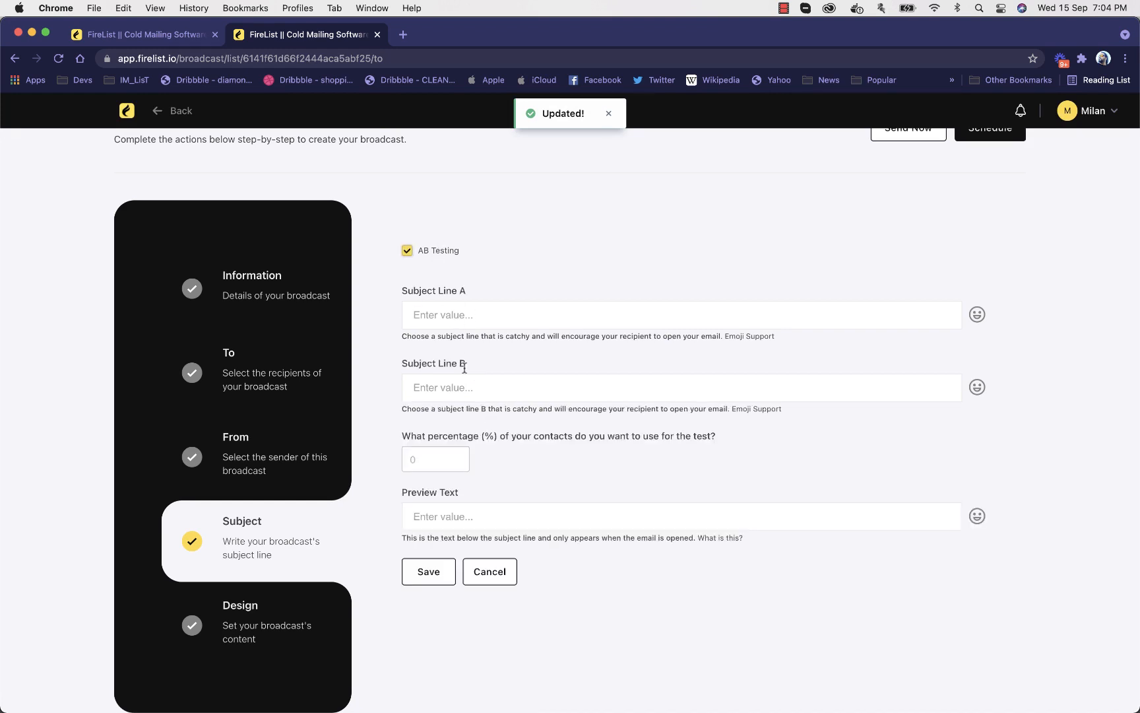
pyautogui.click(438, 254)
pyautogui.click(466, 315)
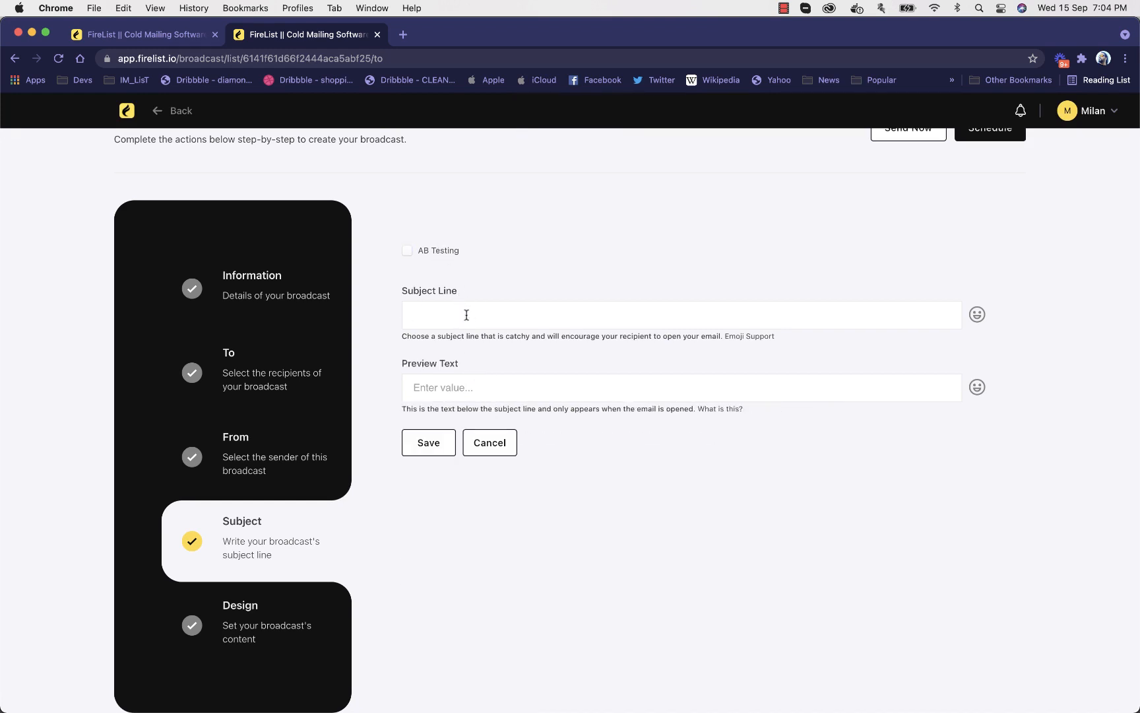
pyautogui.write('Hey!')
pyautogui.press('BackSpace')
pyautogui.write('Here we fgo')
pyautogui.press('BackSpace')
pyautogui.press('BackSpace')
pyautogui.press('BackSpace')
pyautogui.write('g')
pyautogui.click(440, 441)
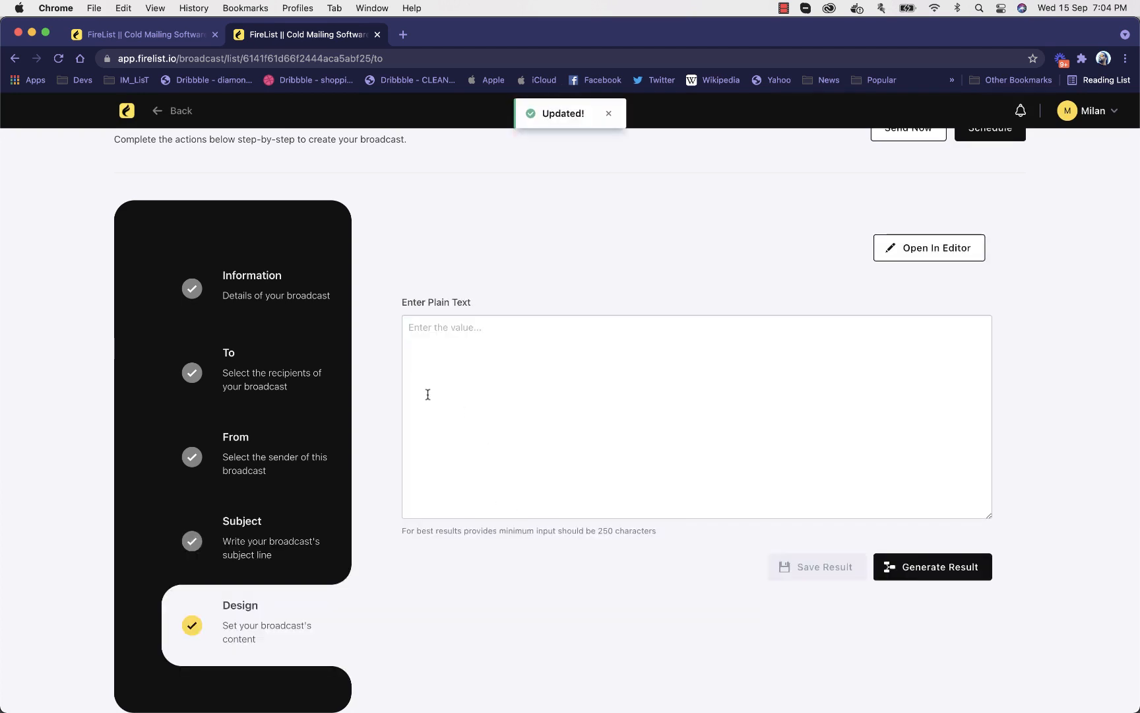
# Search Google for "james bond" in a new browser tab to find sample text
pyautogui.click(404, 35)
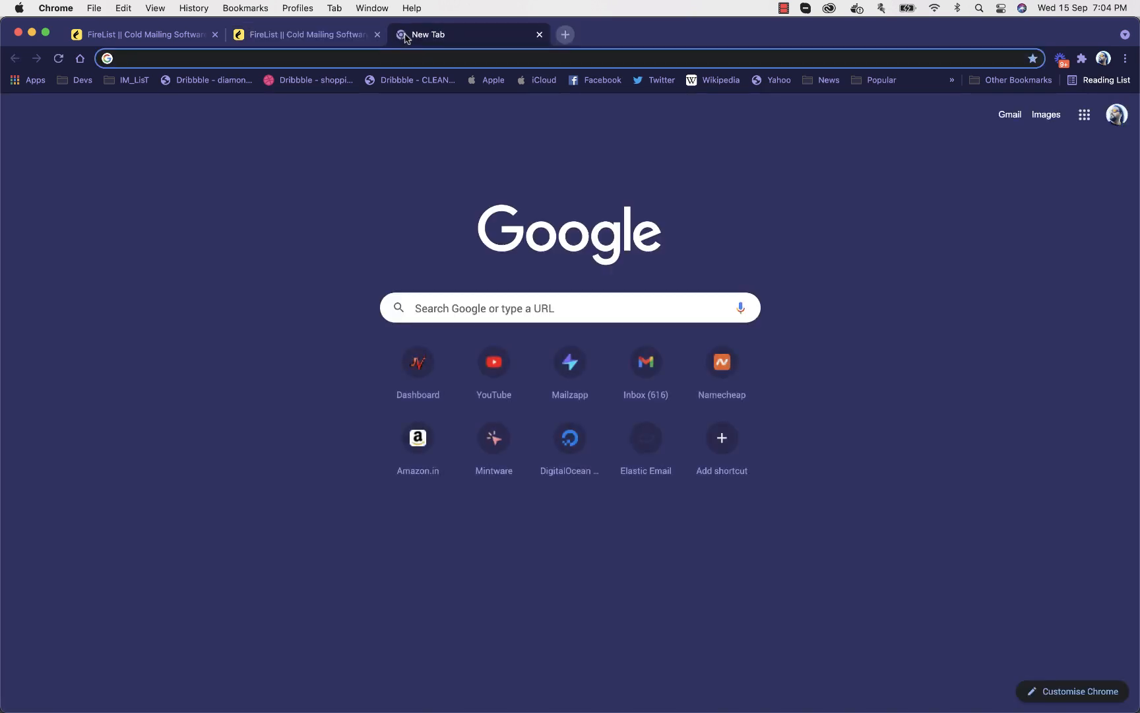
pyautogui.write('jame')
pyautogui.press('Escape')
pyautogui.write('james b')
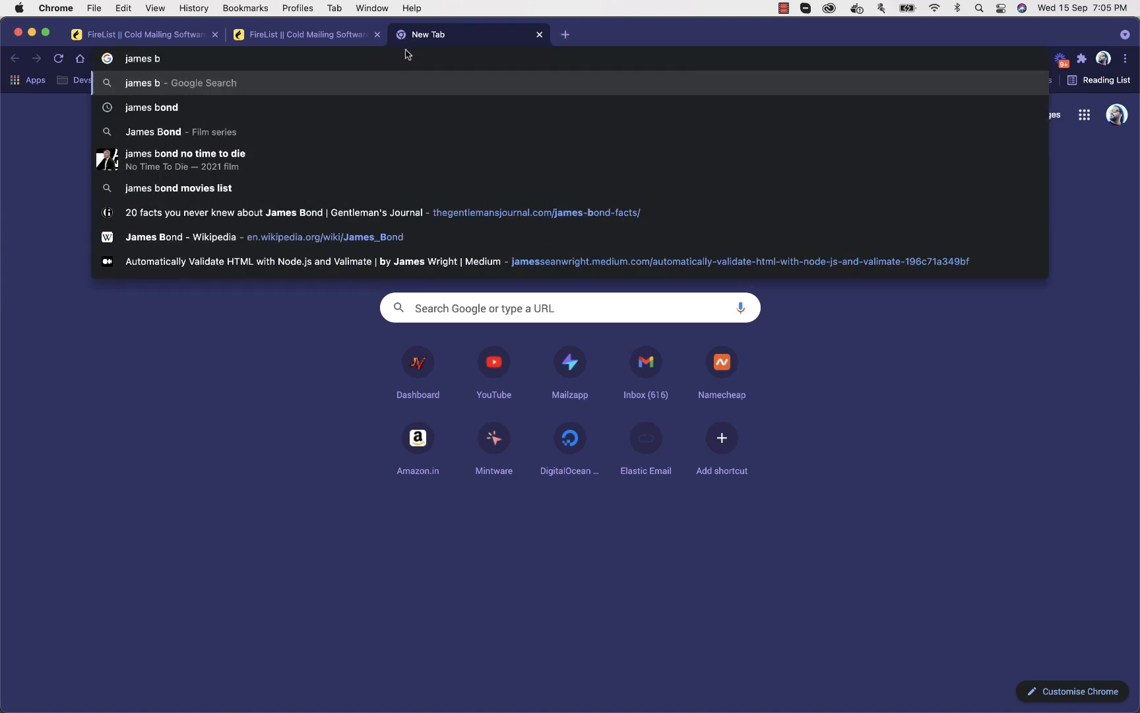
pyautogui.write('ond')
pyautogui.press('Return')
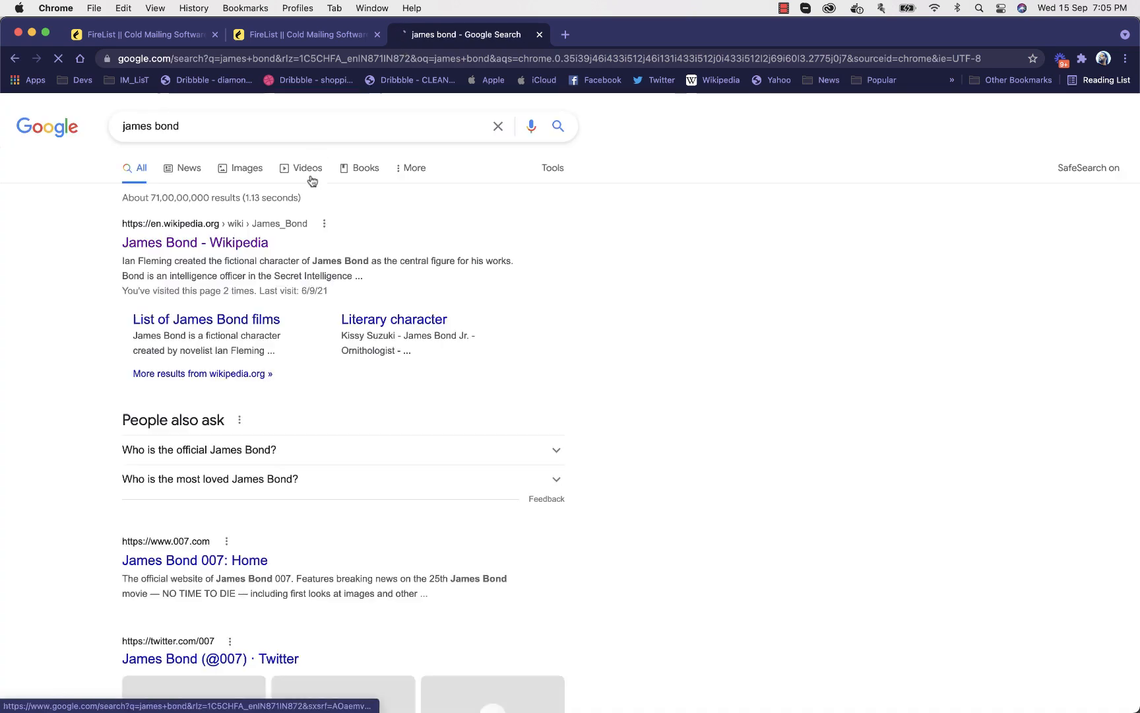
# Replace the Google query with "shakespeare" and open Britannica's William Shakespeare article from the results
pyautogui.tripleClick(205, 123)
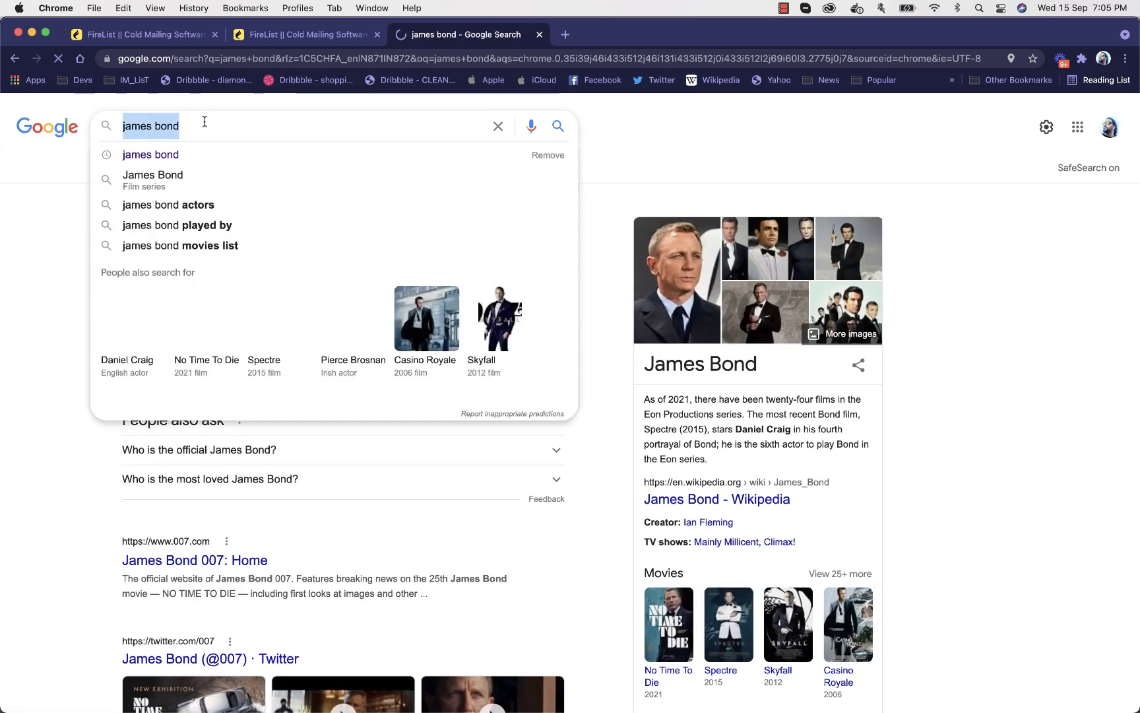
pyautogui.press('Escape')
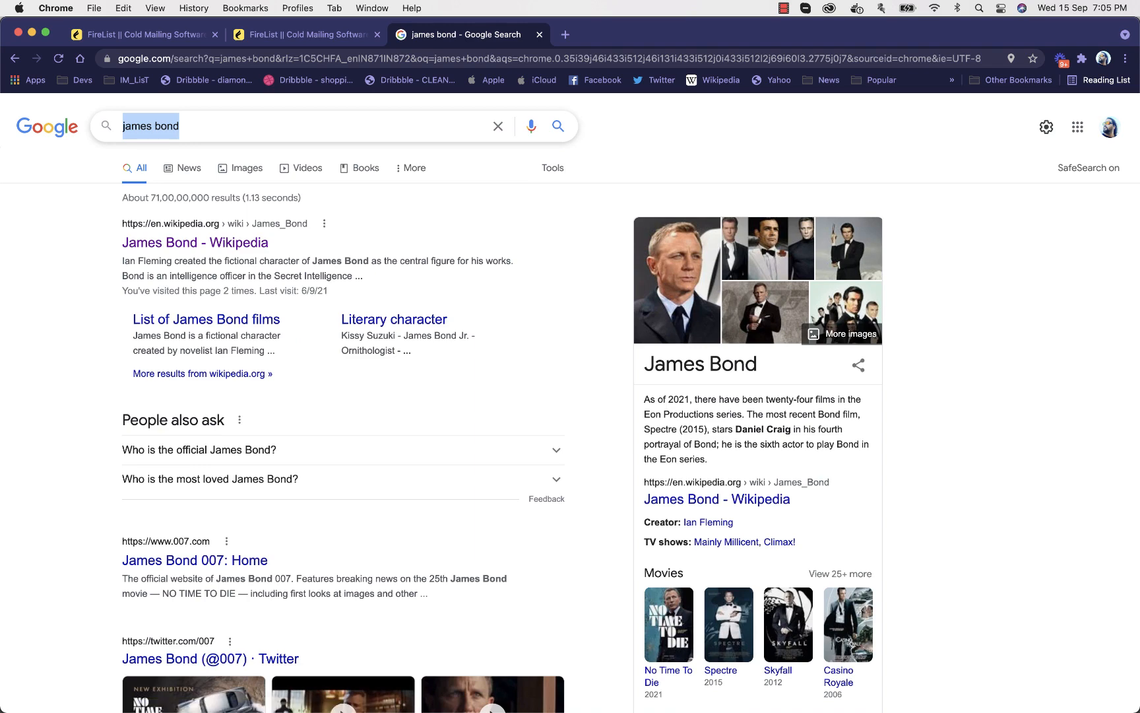
pyautogui.write('shake')
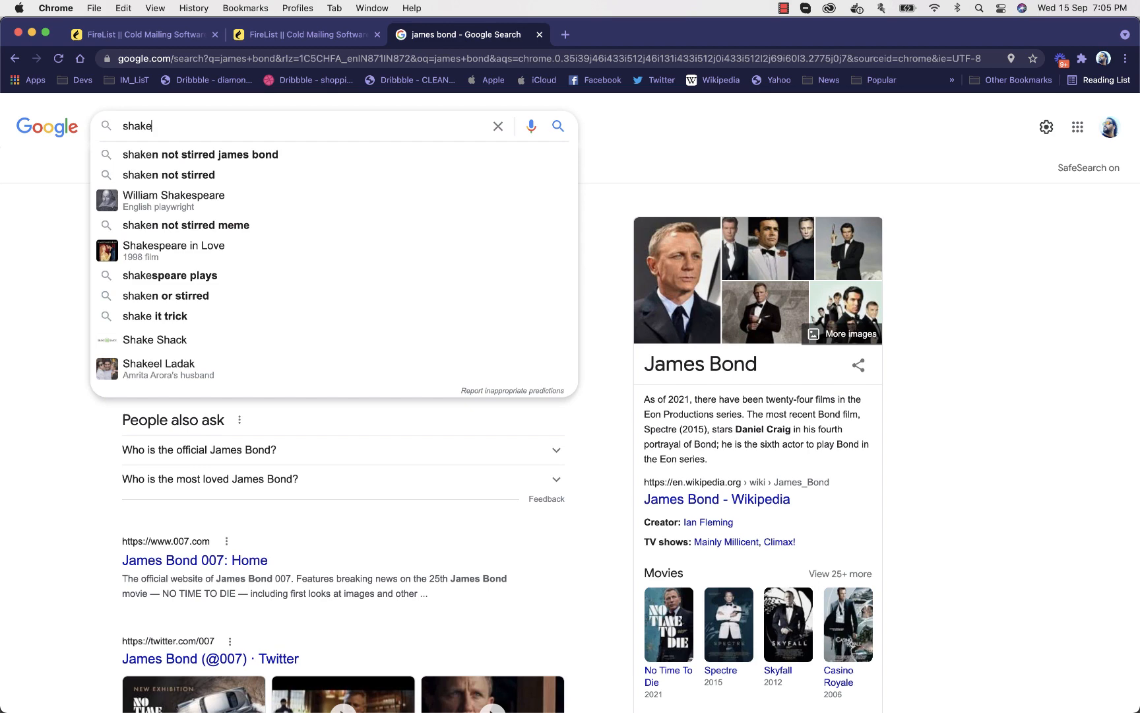
pyautogui.press('Down')
pyautogui.press('Down')
pyautogui.press('Down')
pyautogui.press('Return')
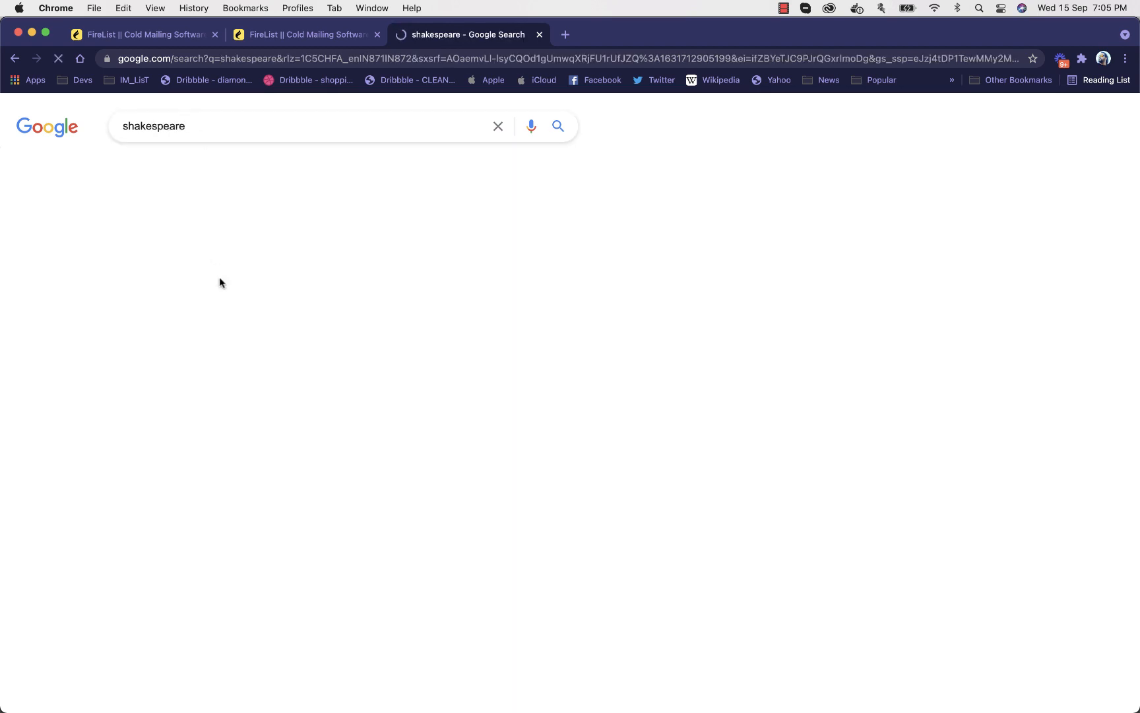
pyautogui.scroll(-10, 224, 277)
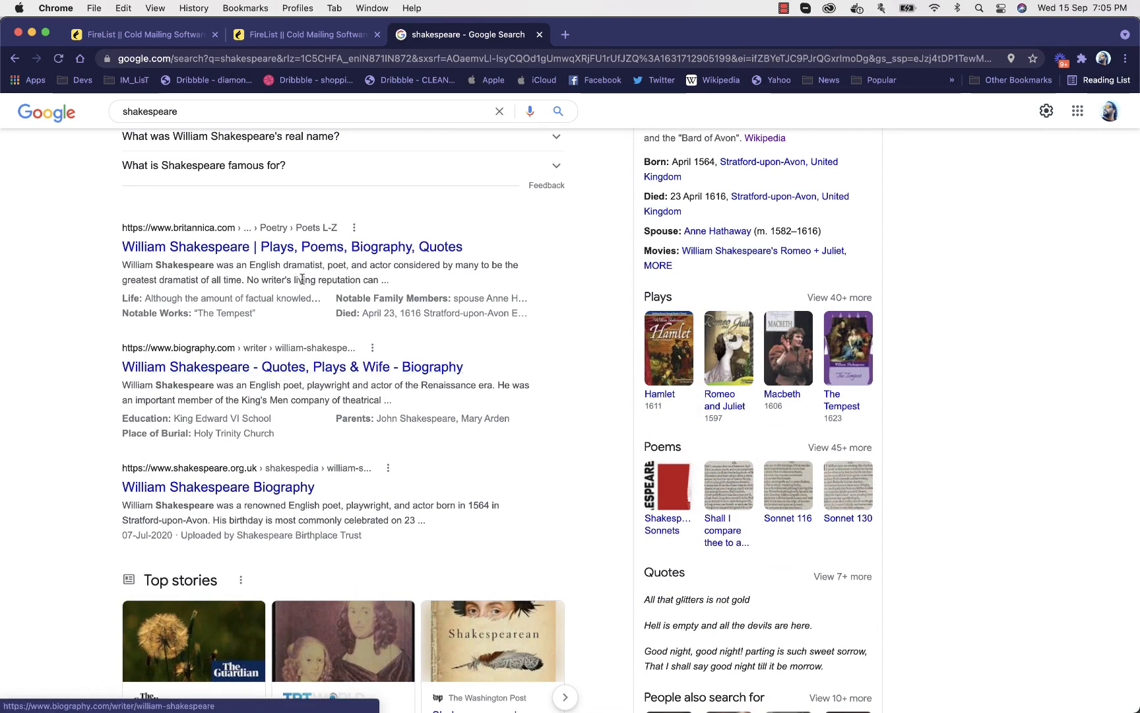
pyautogui.click(296, 248)
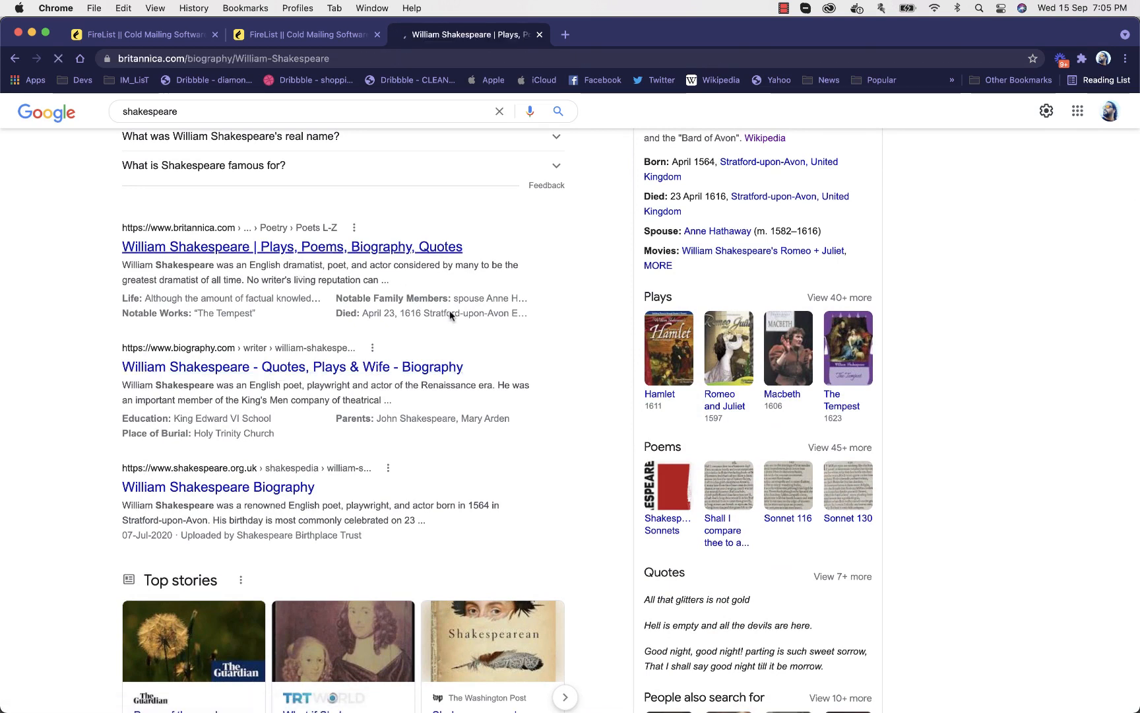
# Copy the article paragraph that begins "Shakespeare occupies a position unique in world literature"
pyautogui.scroll(-10, 451, 316)
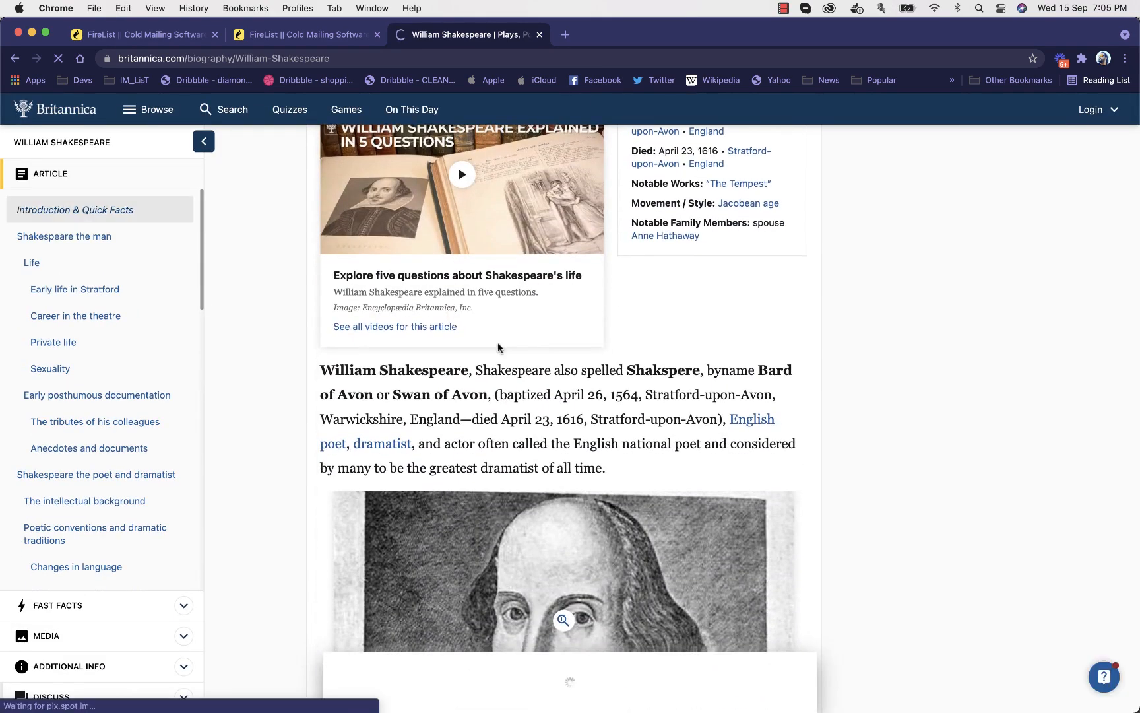
pyautogui.scroll(-8, 498, 348)
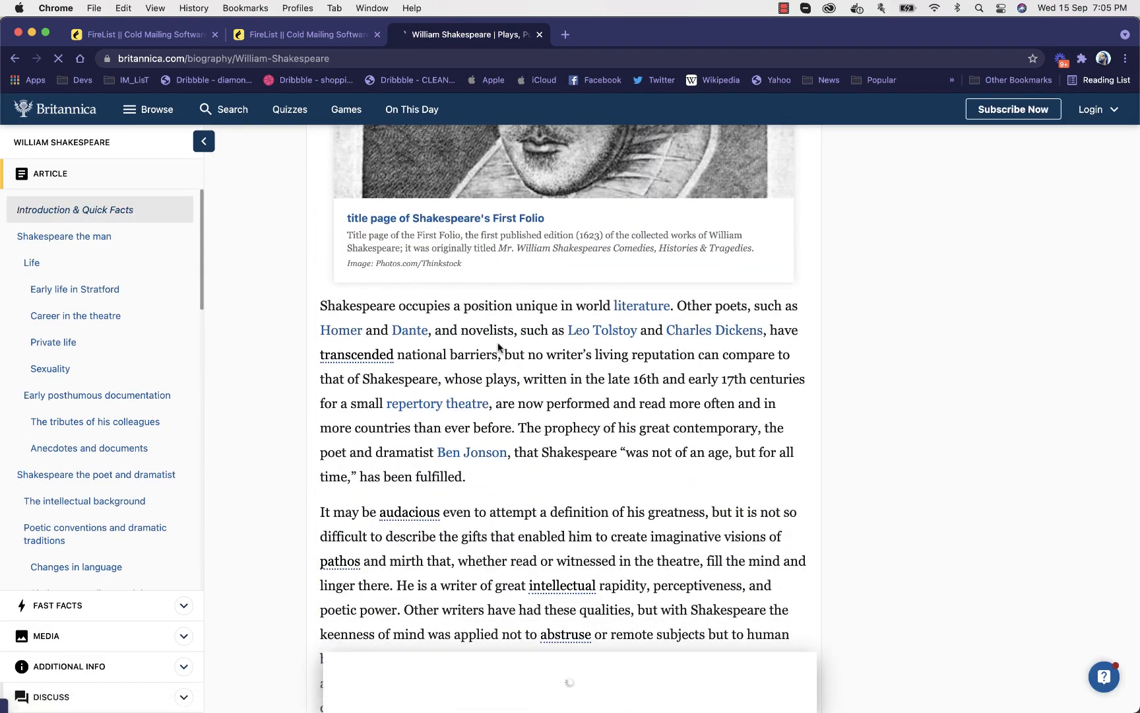
pyautogui.moveTo(319, 306); pyautogui.dragTo(490, 483)
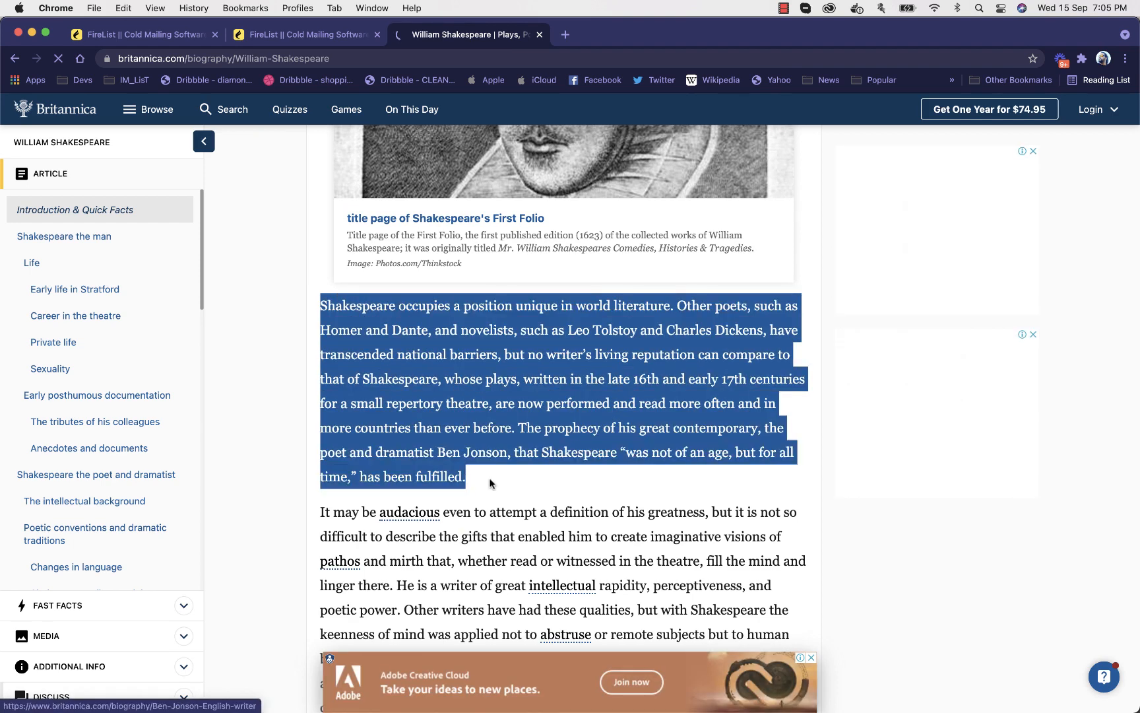
pyautogui.rightClick(527, 370)
pyautogui.click(536, 394)
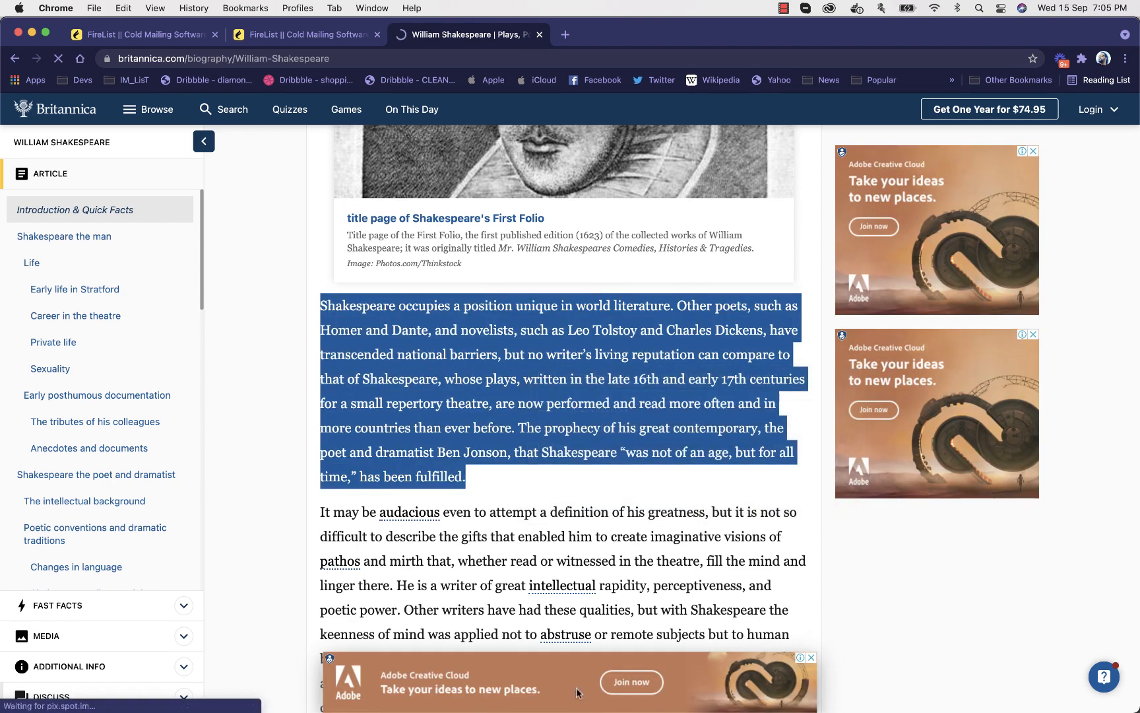
# Return to the FireList broadcast and paste the copied Shakespeare paragraph as the design's plain text
pyautogui.moveTo(585, 689)
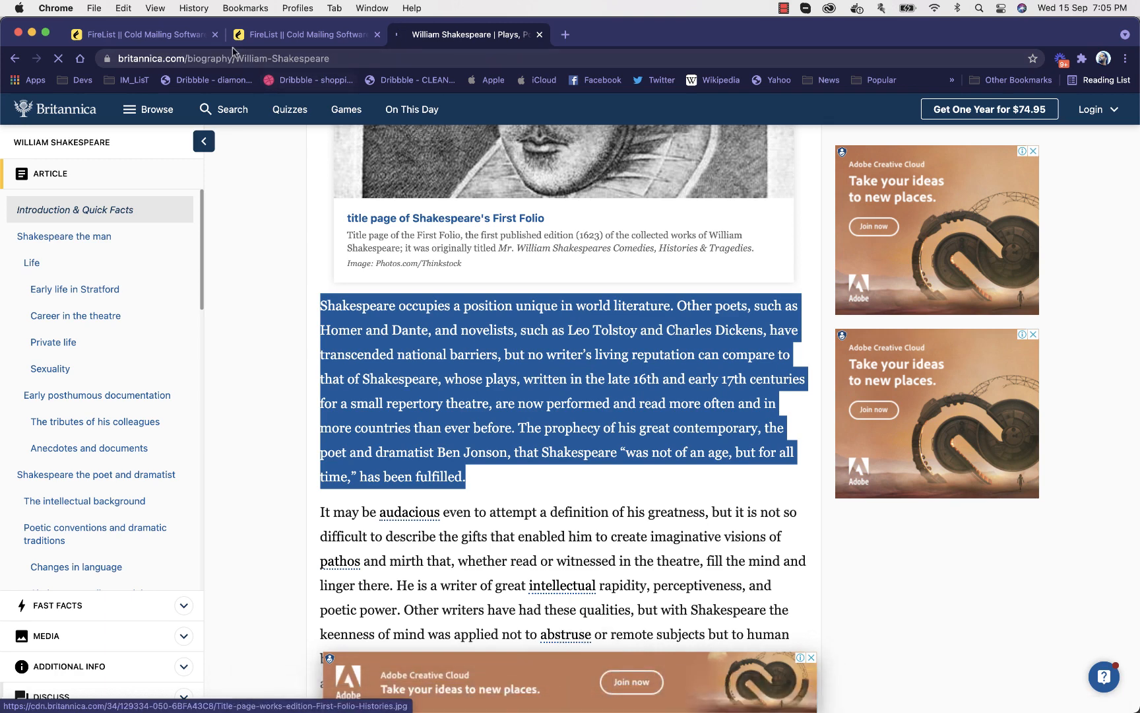
pyautogui.click(277, 36)
pyautogui.click(524, 382)
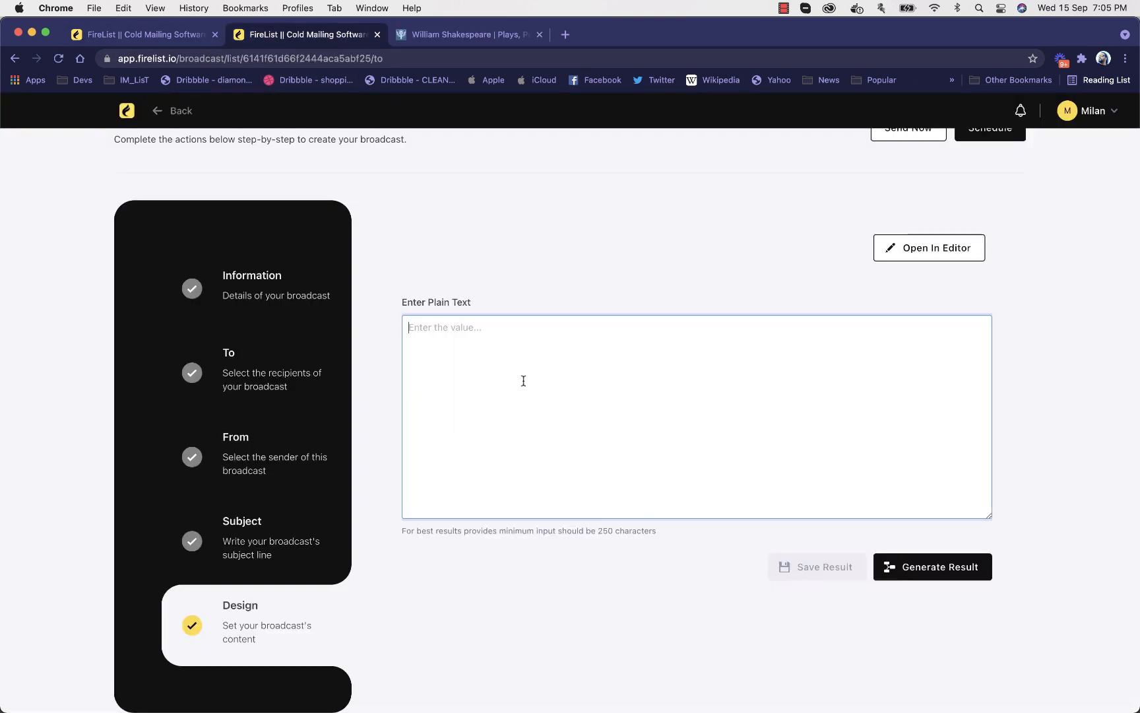
pyautogui.press('super+v')
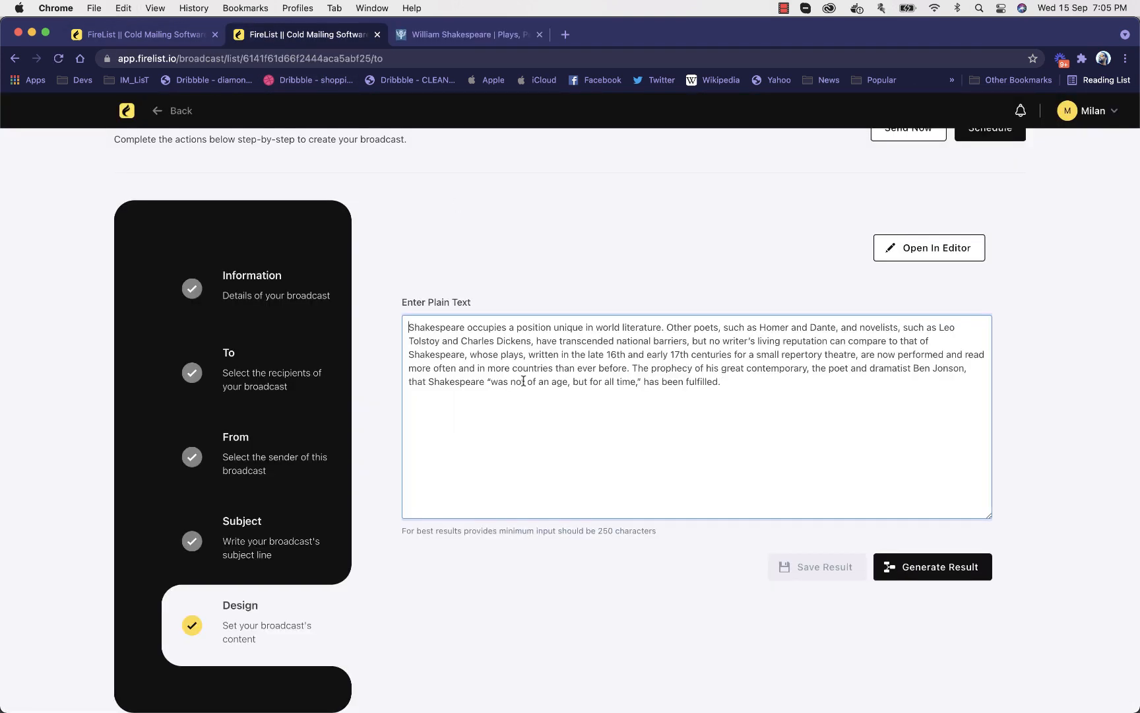
# Add a line break above the pasted text and select the Britannica article's opening paragraph, starting "William Shakespeare, Shakespeare also spelled Shakspere", for copying
pyautogui.press('Return')
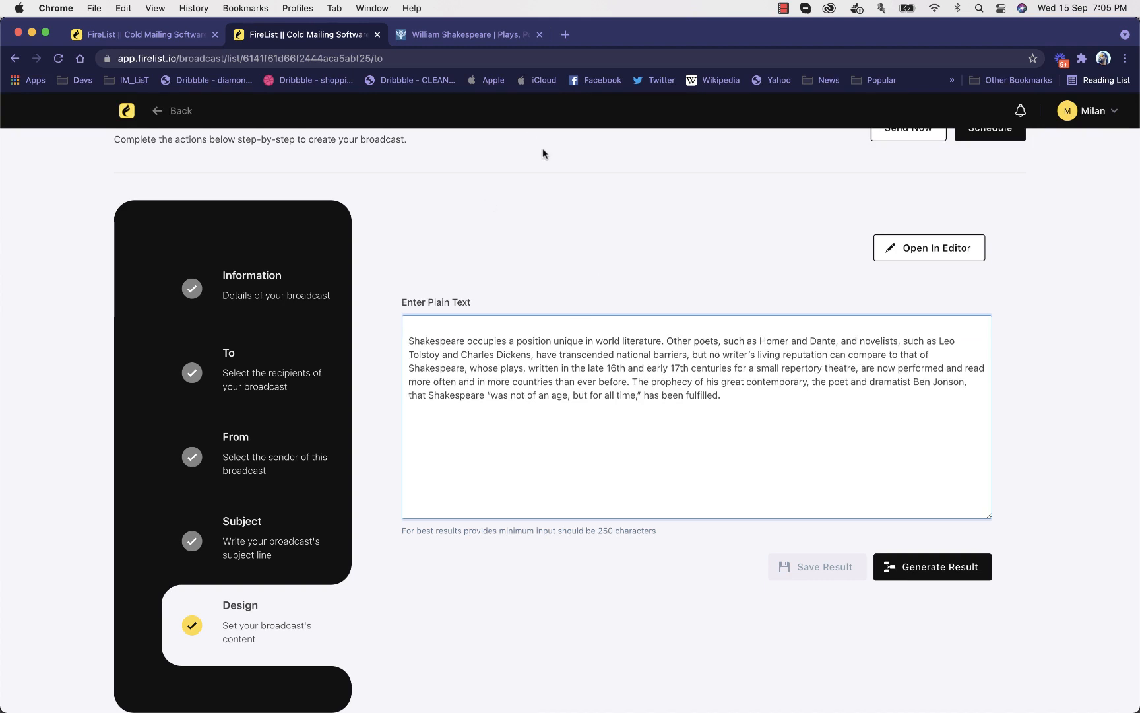
pyautogui.click(467, 37)
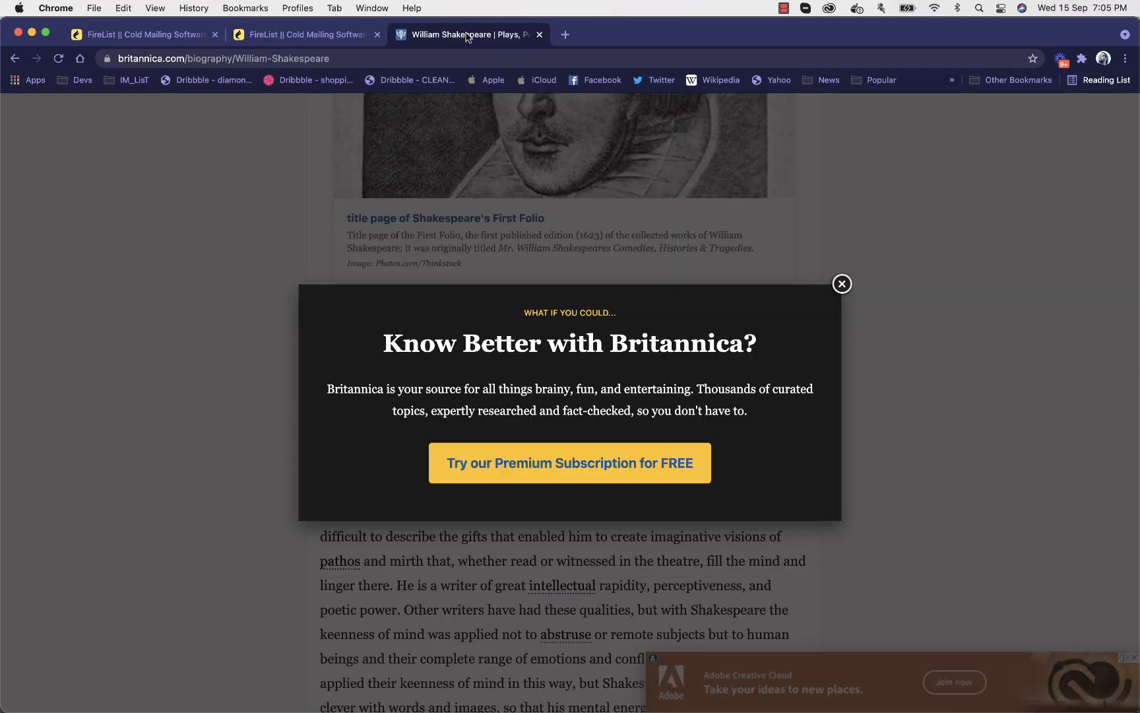
pyautogui.click(842, 284)
pyautogui.scroll(6, 841, 282)
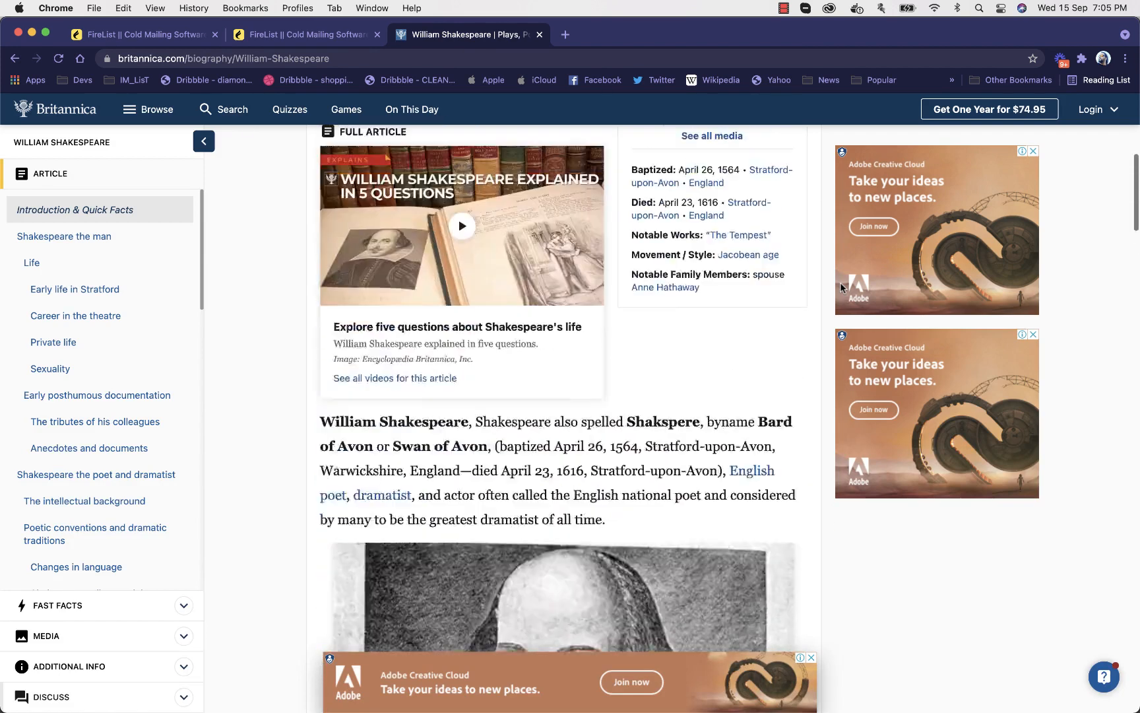
pyautogui.moveTo(322, 441); pyautogui.dragTo(644, 537)
# Paste the opening Shakespeare paragraph above the existing plain text in the broadcast design and generate the AI result
pyautogui.click(310, 37)
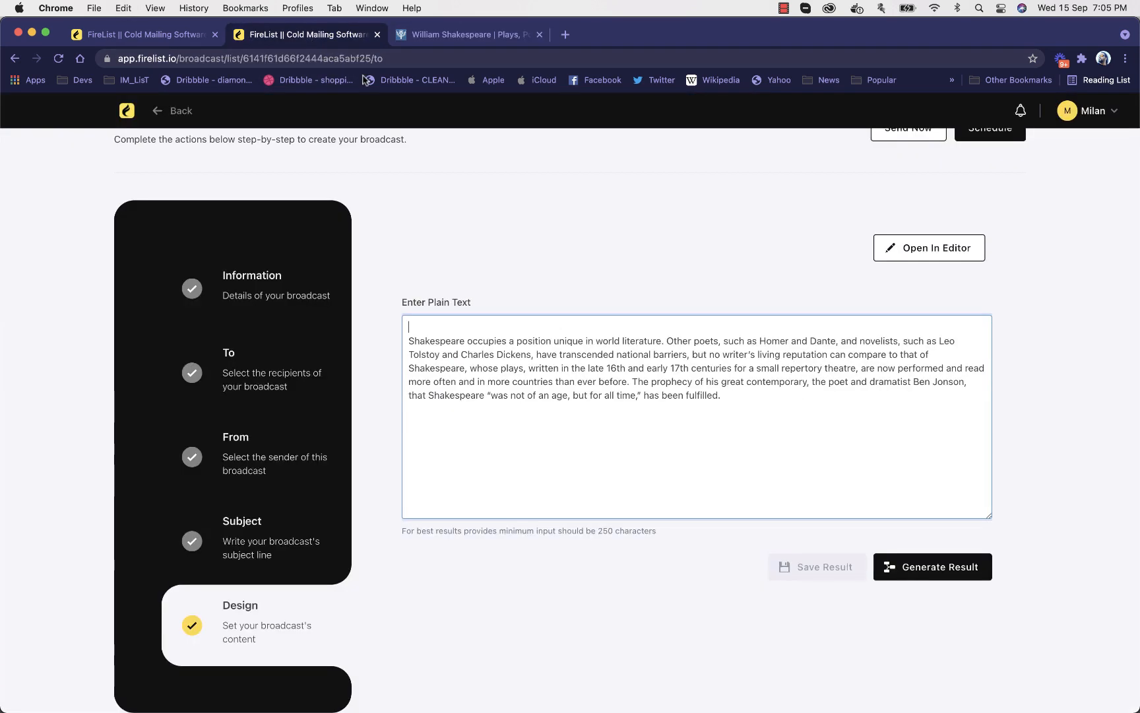
pyautogui.press('super+v')
pyautogui.press('Return')
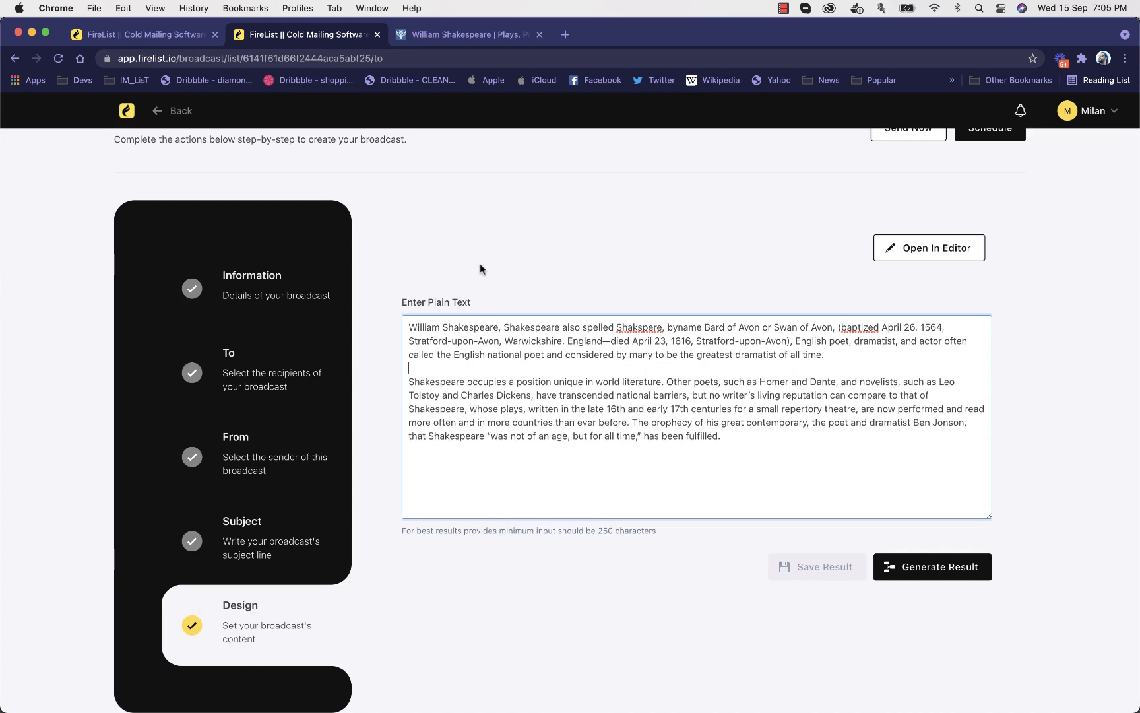
pyautogui.click(914, 566)
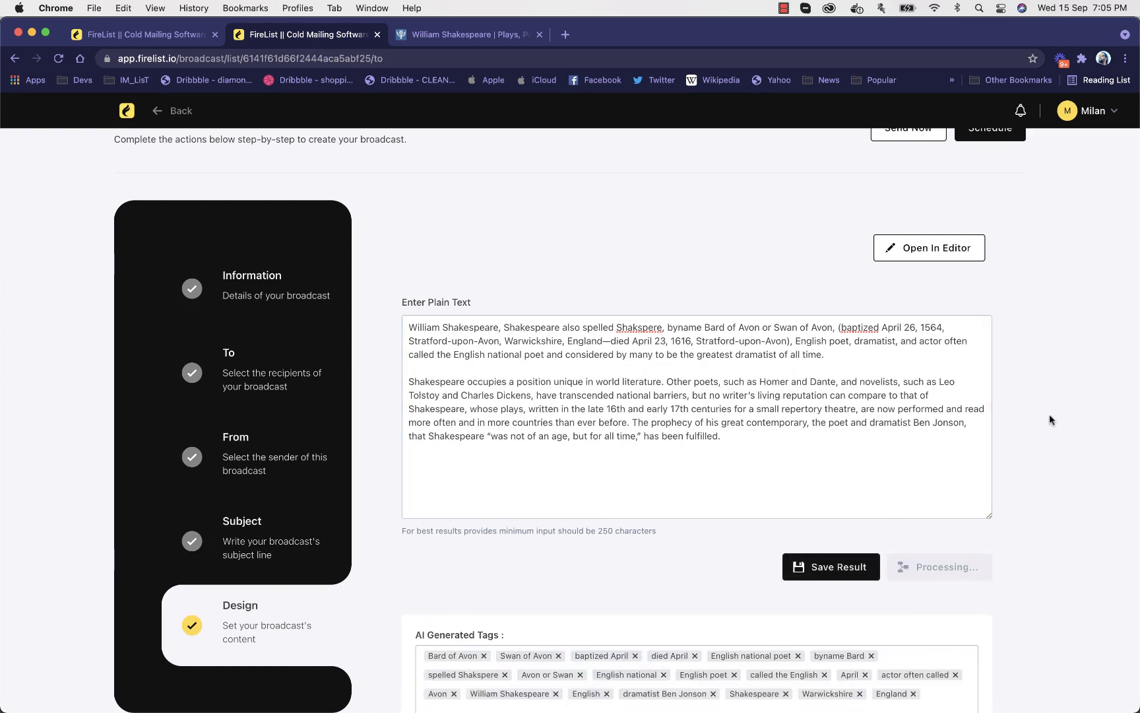
# Examine the AI-generated tags and compare them with the plain text they came from
pyautogui.scroll(-2, 1050, 420)
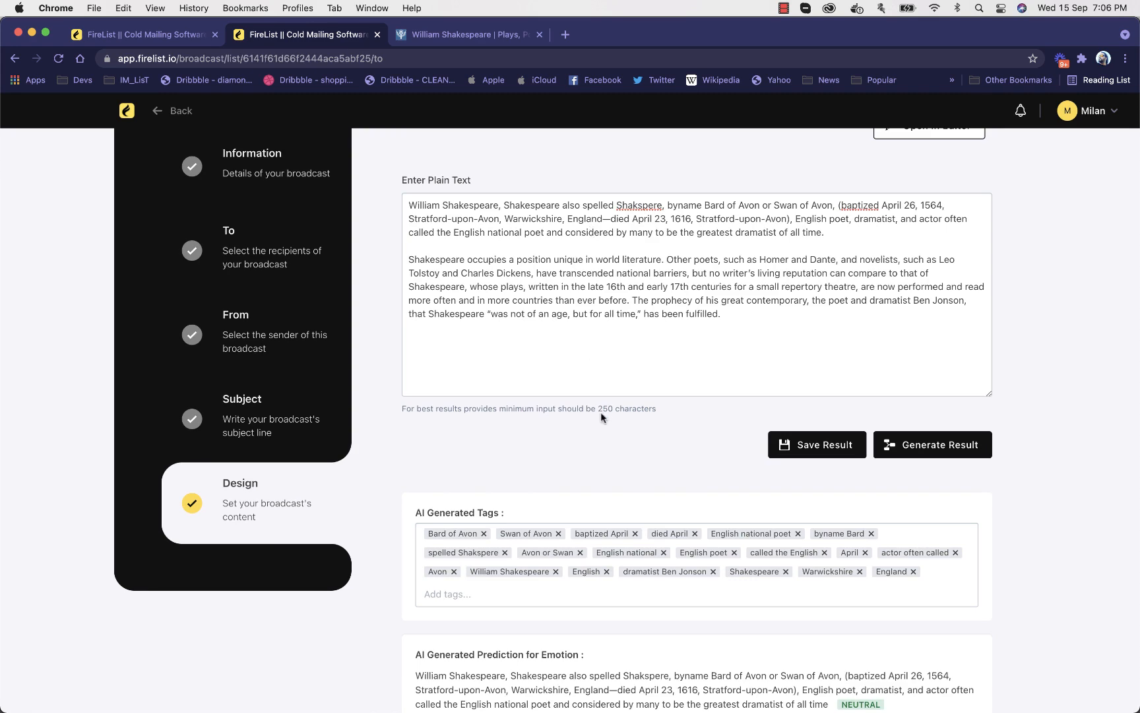
pyautogui.scroll(-2, 601, 412)
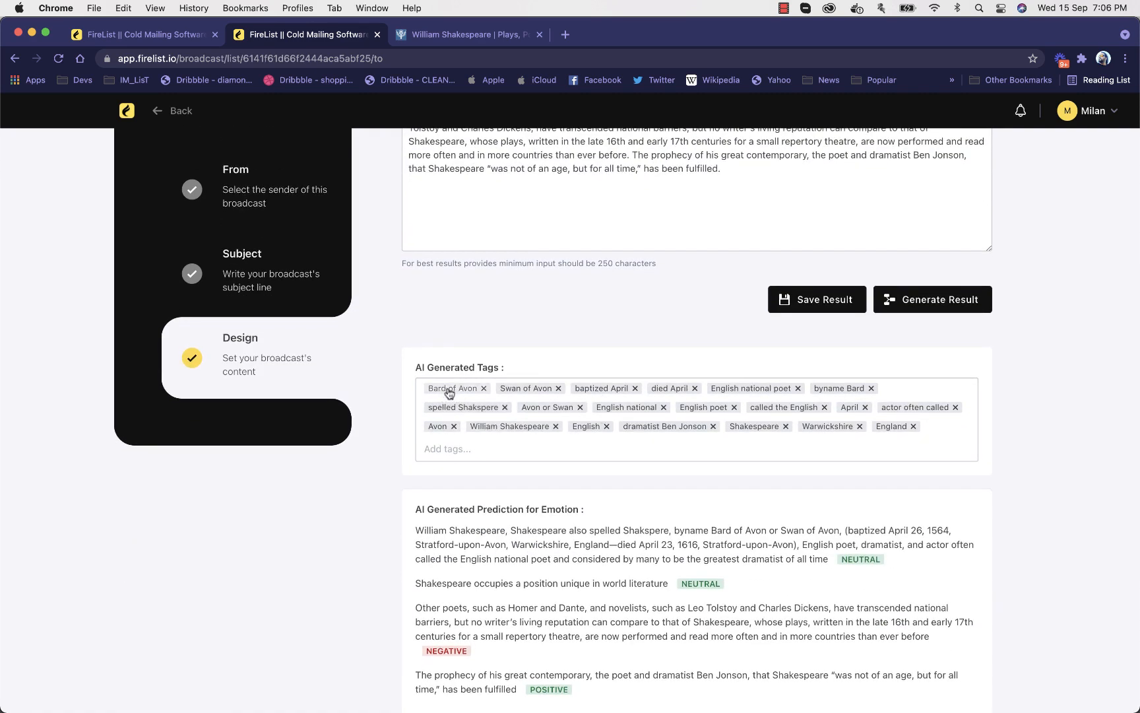
pyautogui.scroll(2, 450, 393)
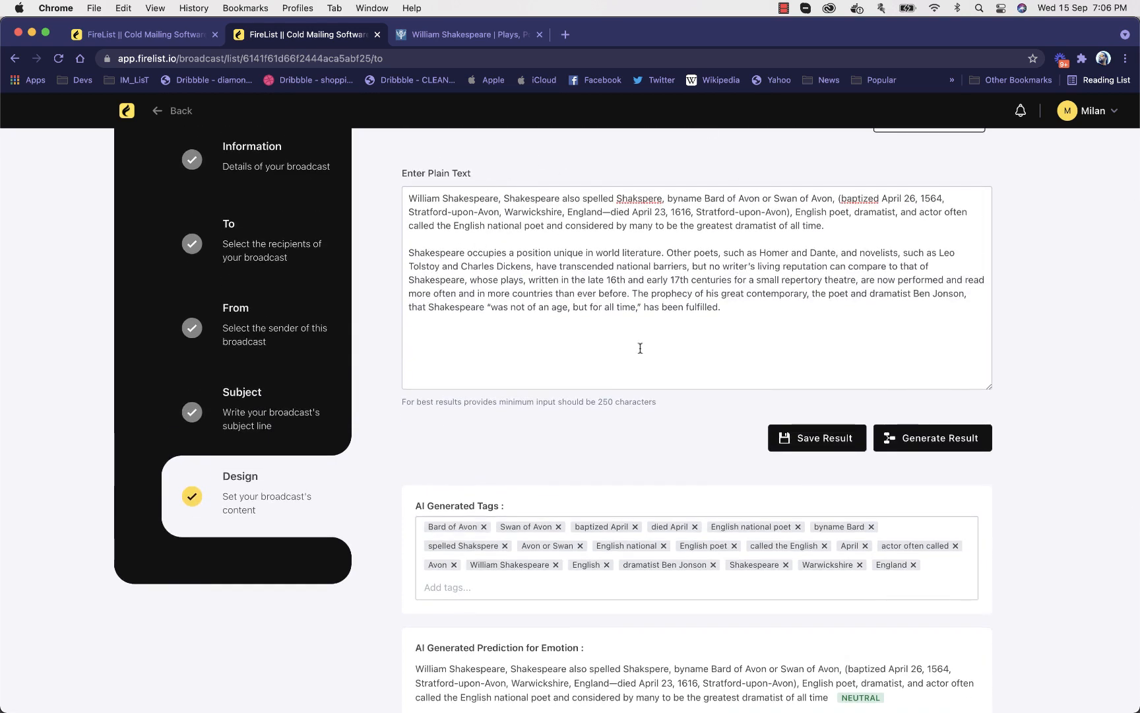
pyautogui.scroll(-2, 638, 347)
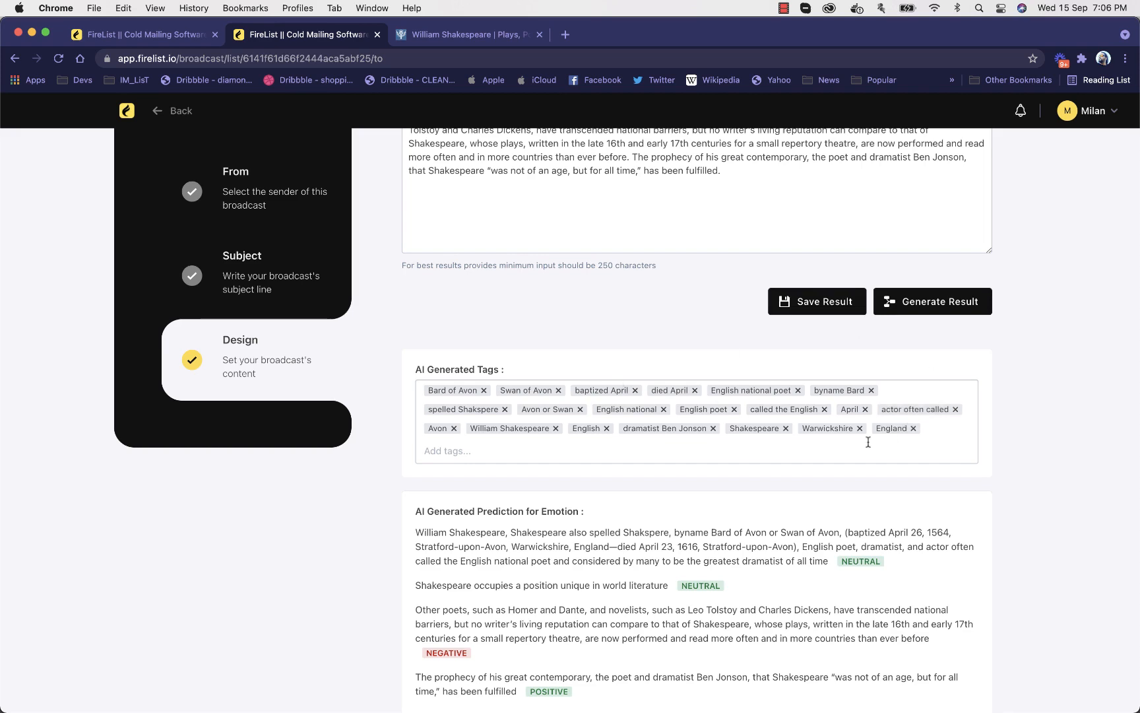
pyautogui.scroll(-5, 389, 415)
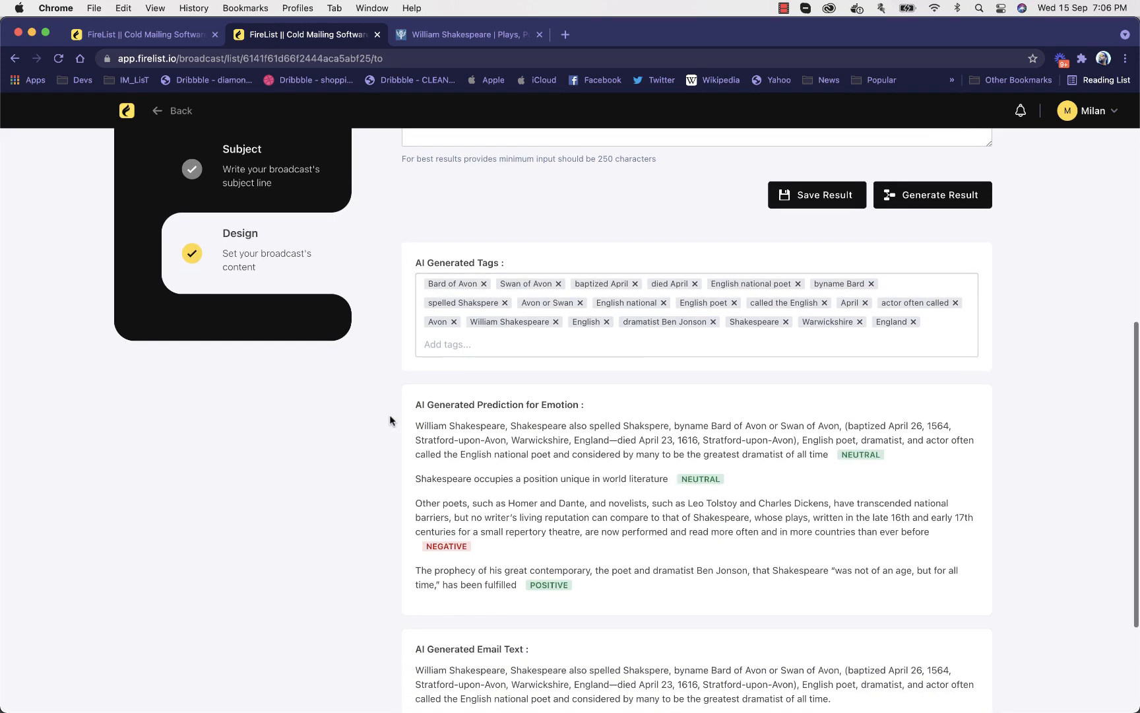
pyautogui.scroll(10, 389, 414)
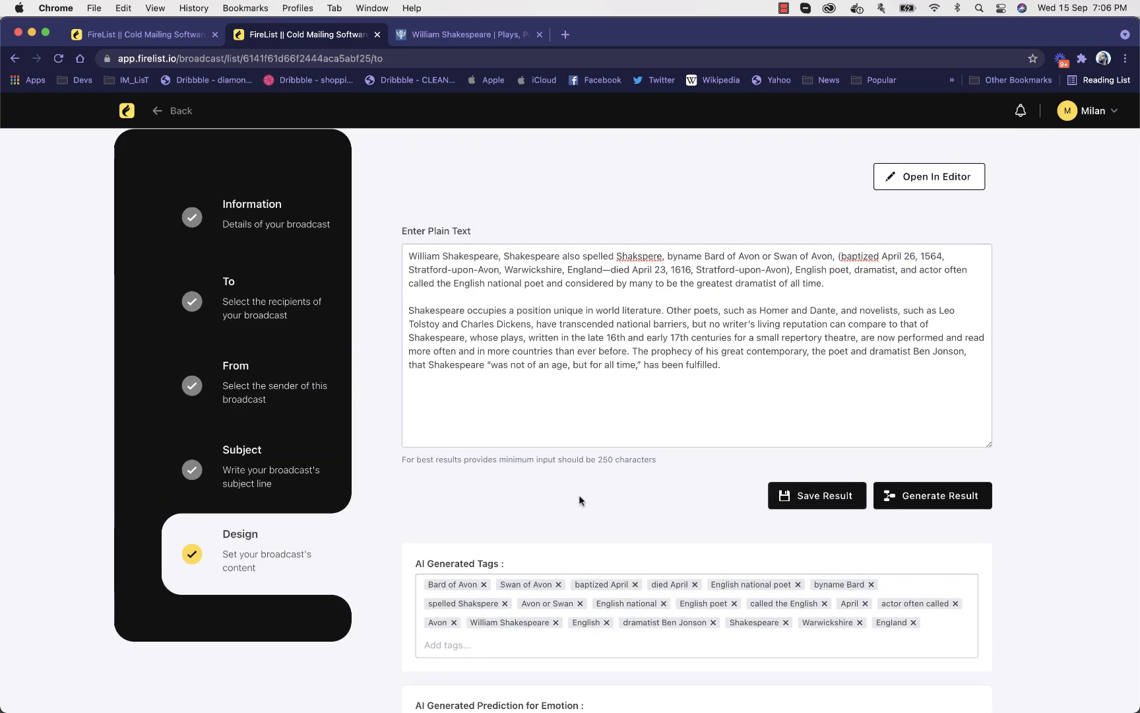
pyautogui.scroll(-11, 579, 497)
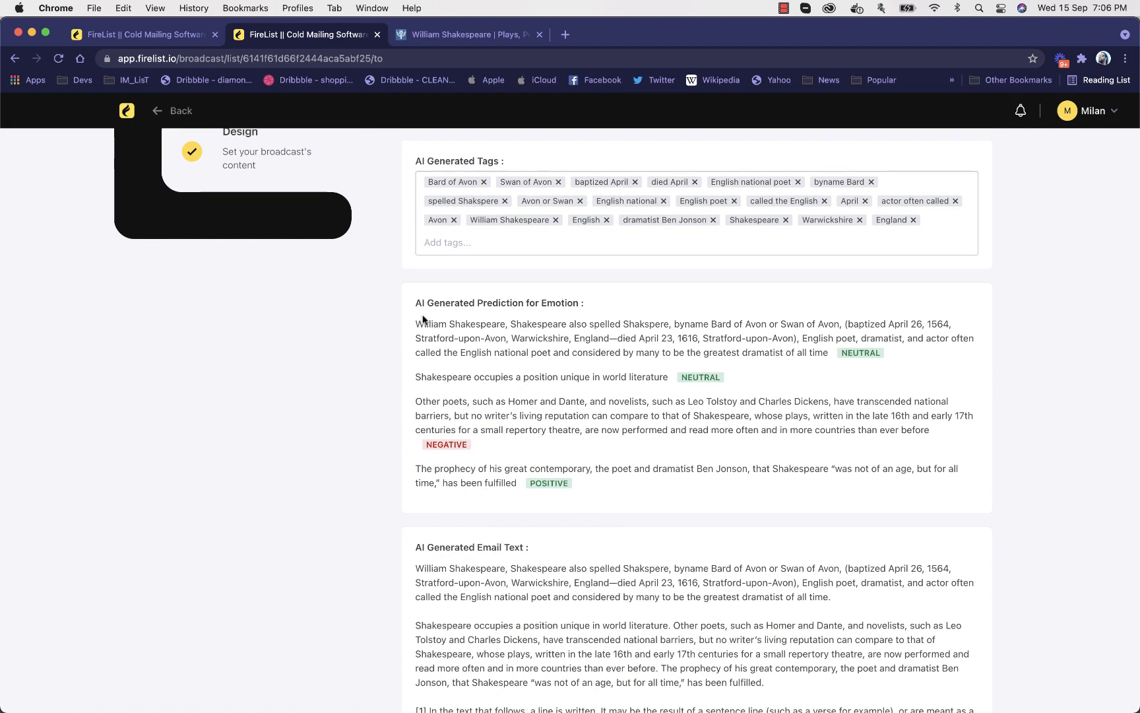
# Examine the AI emotion prediction assigned to each passage of the Shakespeare text
pyautogui.moveTo(419, 317); pyautogui.dragTo(911, 359)
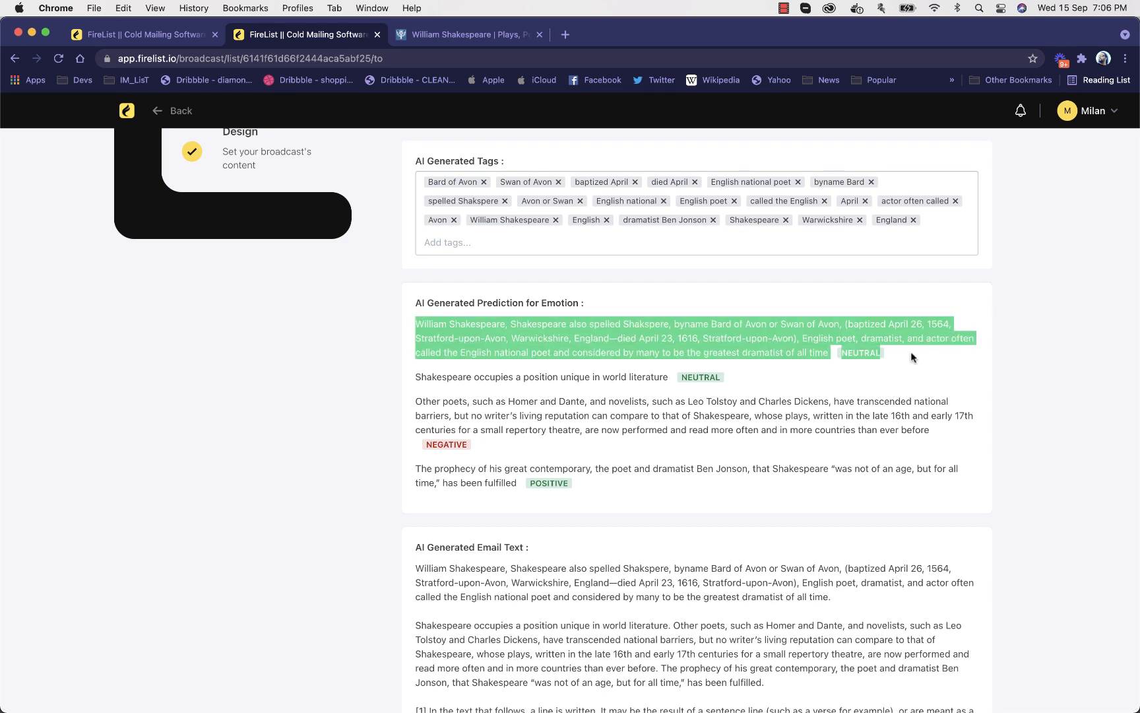
pyautogui.click(912, 357)
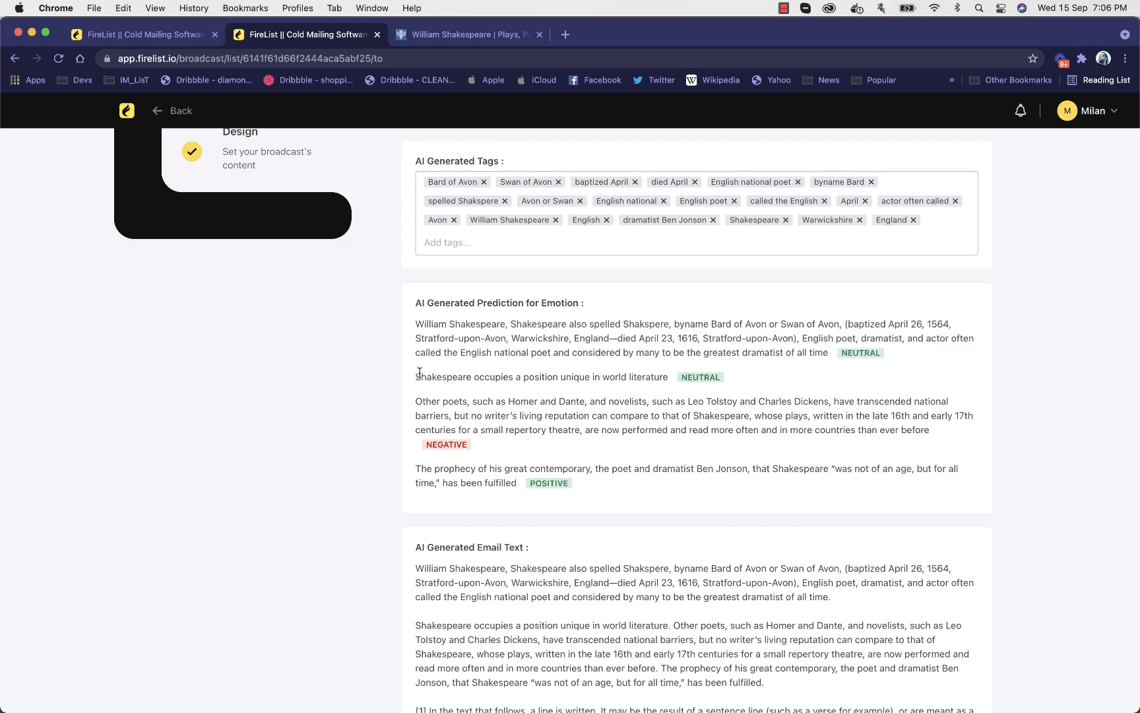
pyautogui.moveTo(420, 372); pyautogui.dragTo(782, 383)
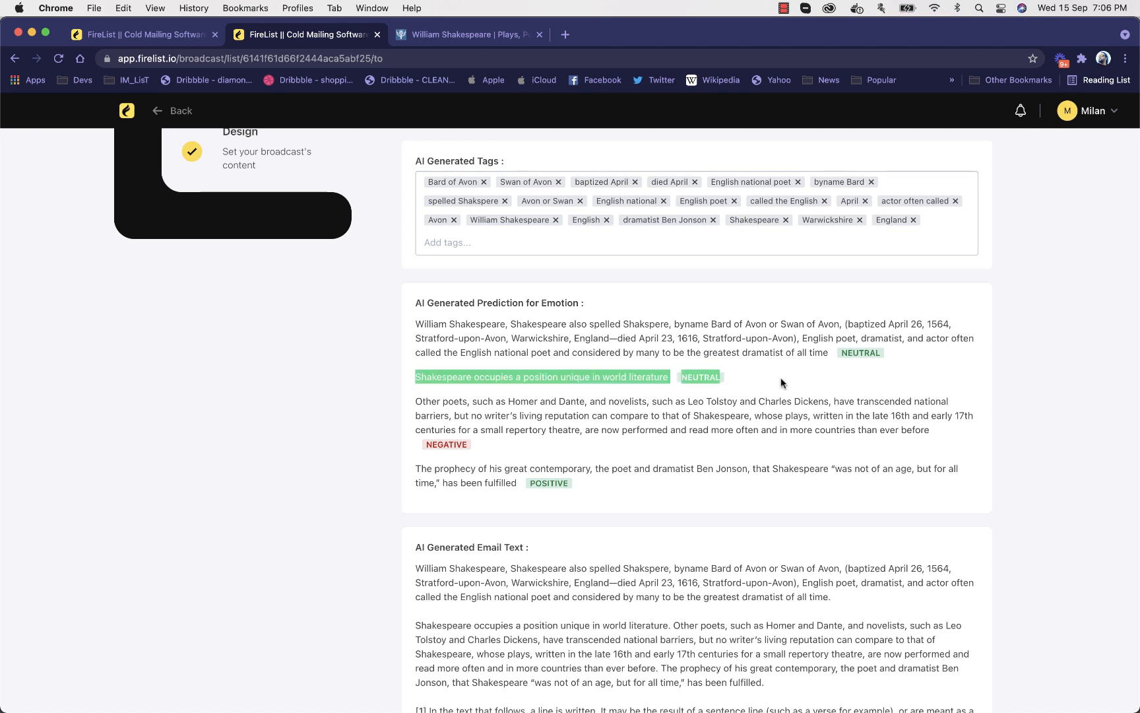
pyautogui.click(729, 410)
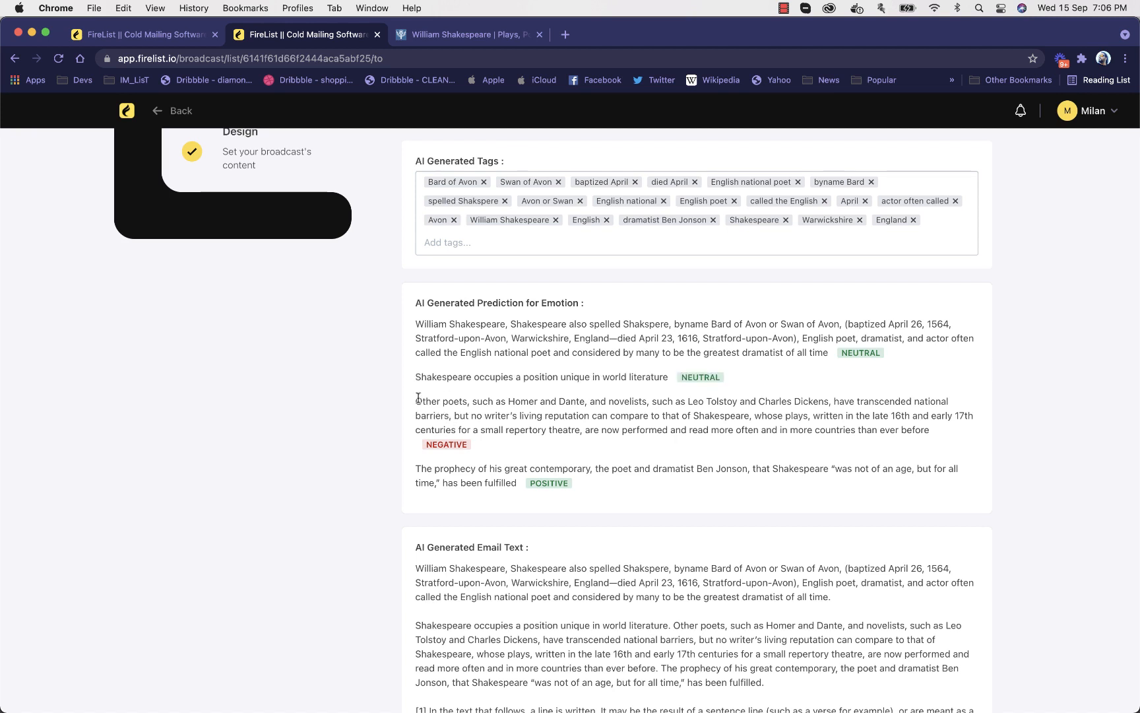
pyautogui.moveTo(417, 399); pyautogui.dragTo(485, 450)
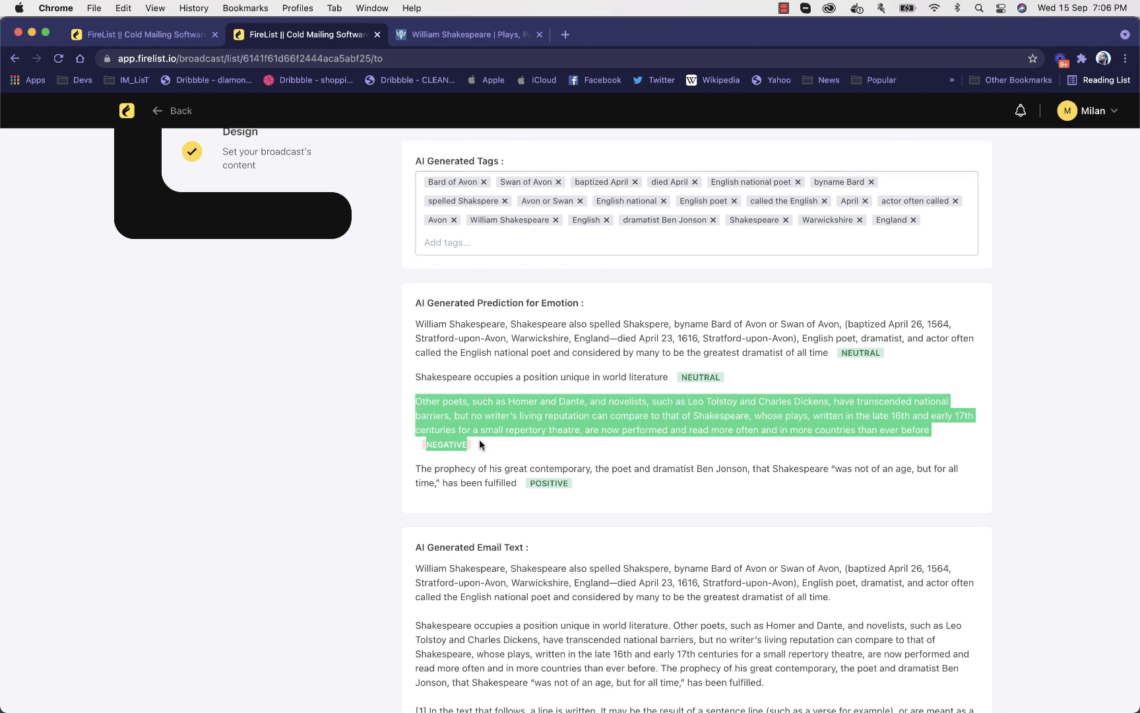
pyautogui.click(480, 443)
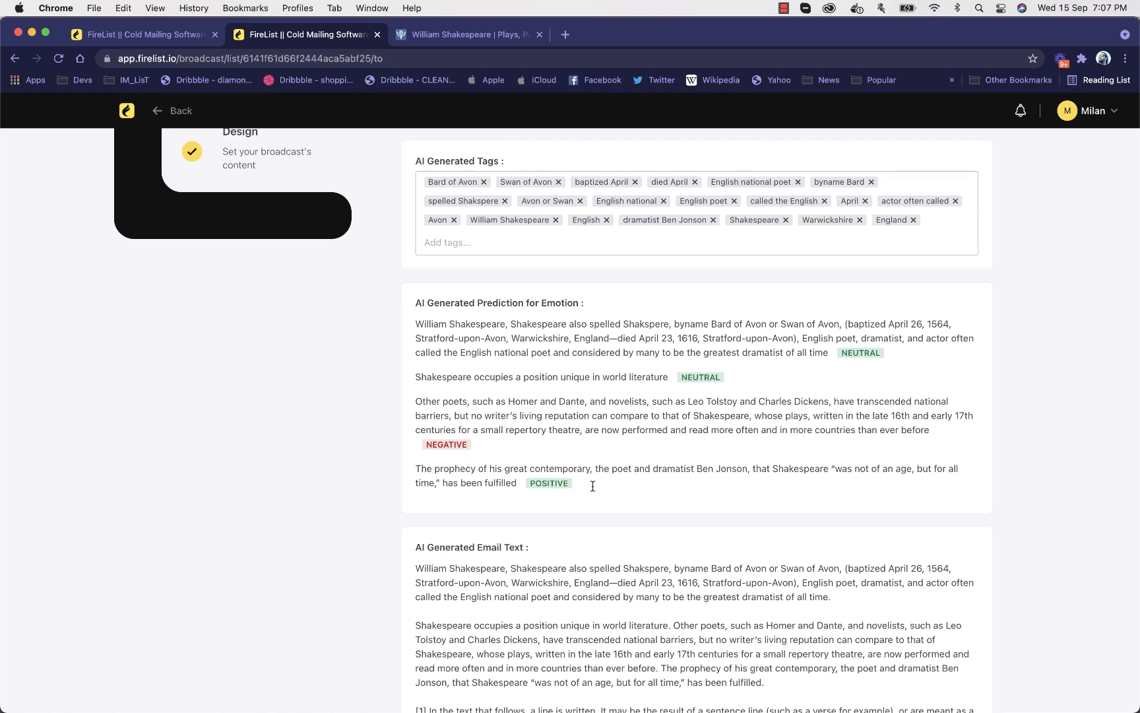
pyautogui.moveTo(593, 488); pyautogui.dragTo(407, 466)
pyautogui.click(406, 466)
pyautogui.scroll(-1, 476, 315)
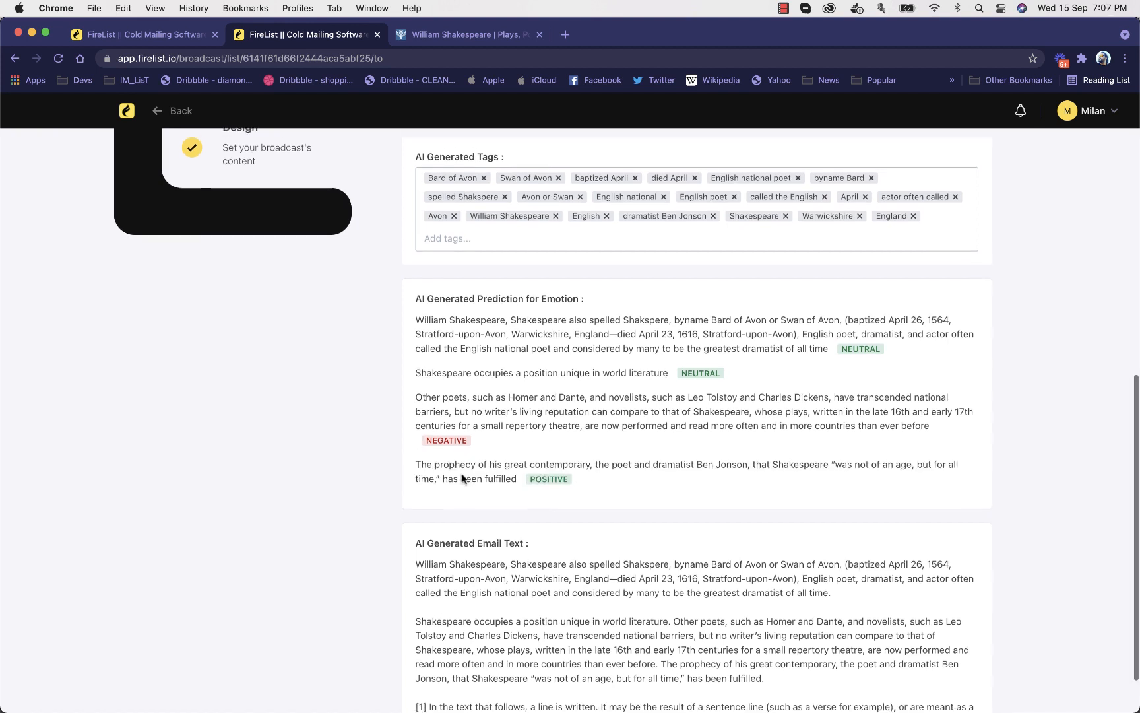
# Review the generated sections again and read through the AI-generated email text beneath the emotion predictions
pyautogui.scroll(5, 476, 315)
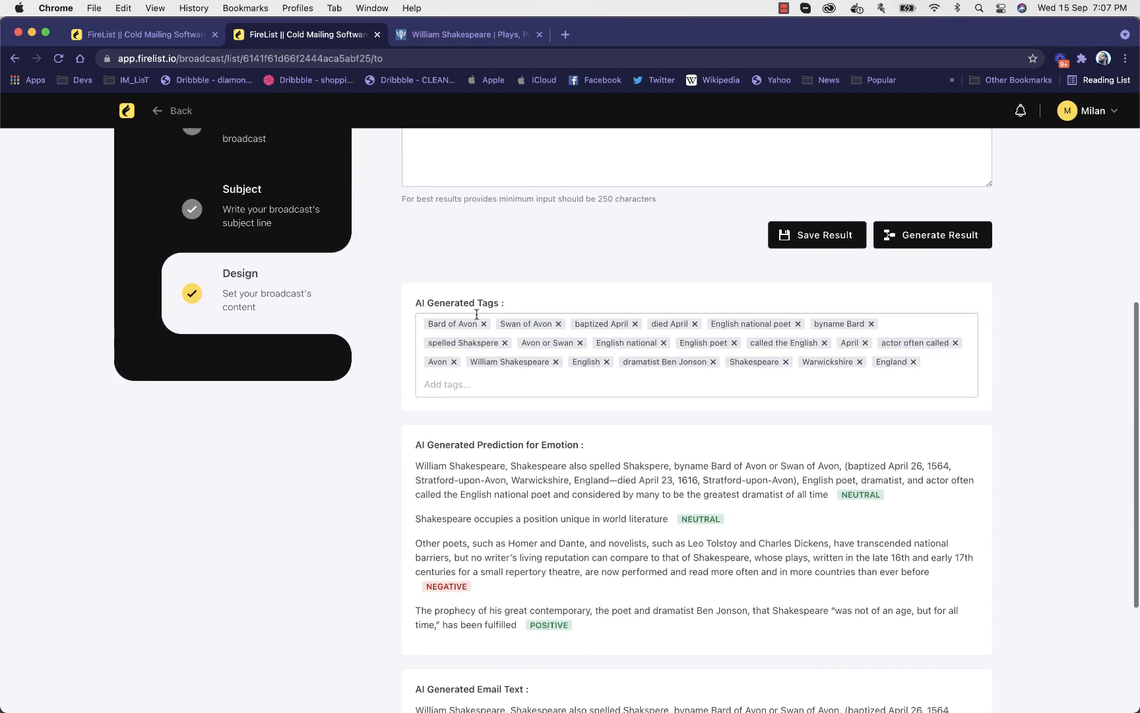
pyautogui.scroll(-4, 476, 315)
pyautogui.scroll(-3, 476, 315)
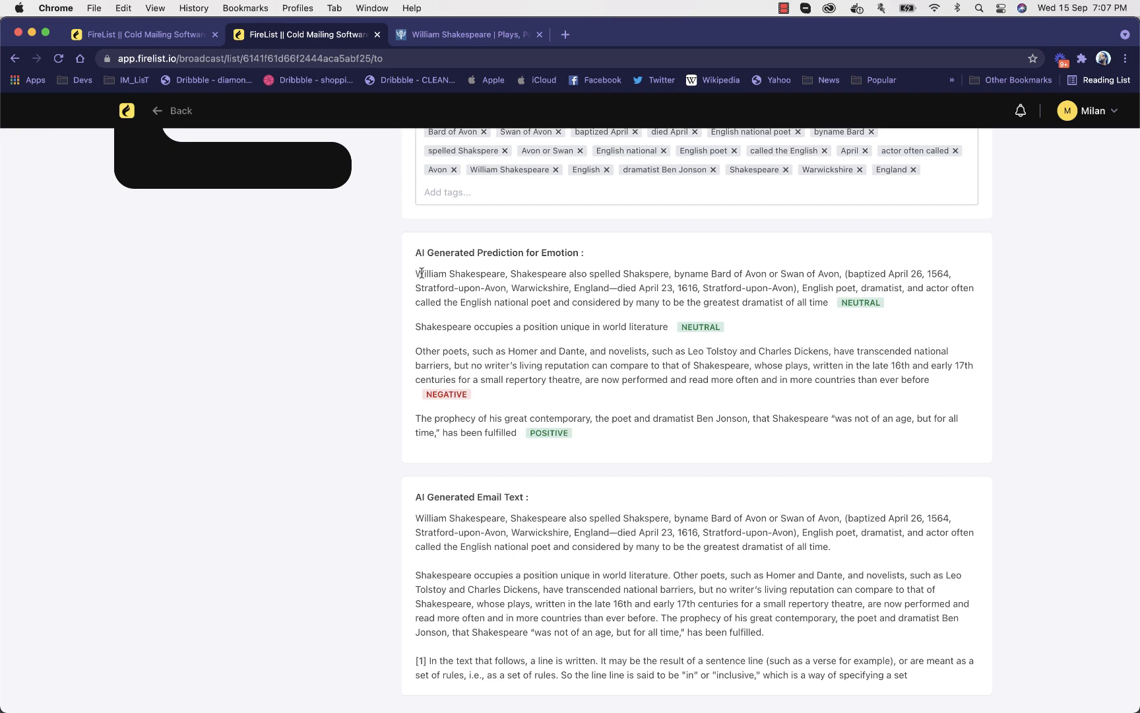
pyautogui.scroll(-1, 533, 323)
pyautogui.scroll(10, 534, 322)
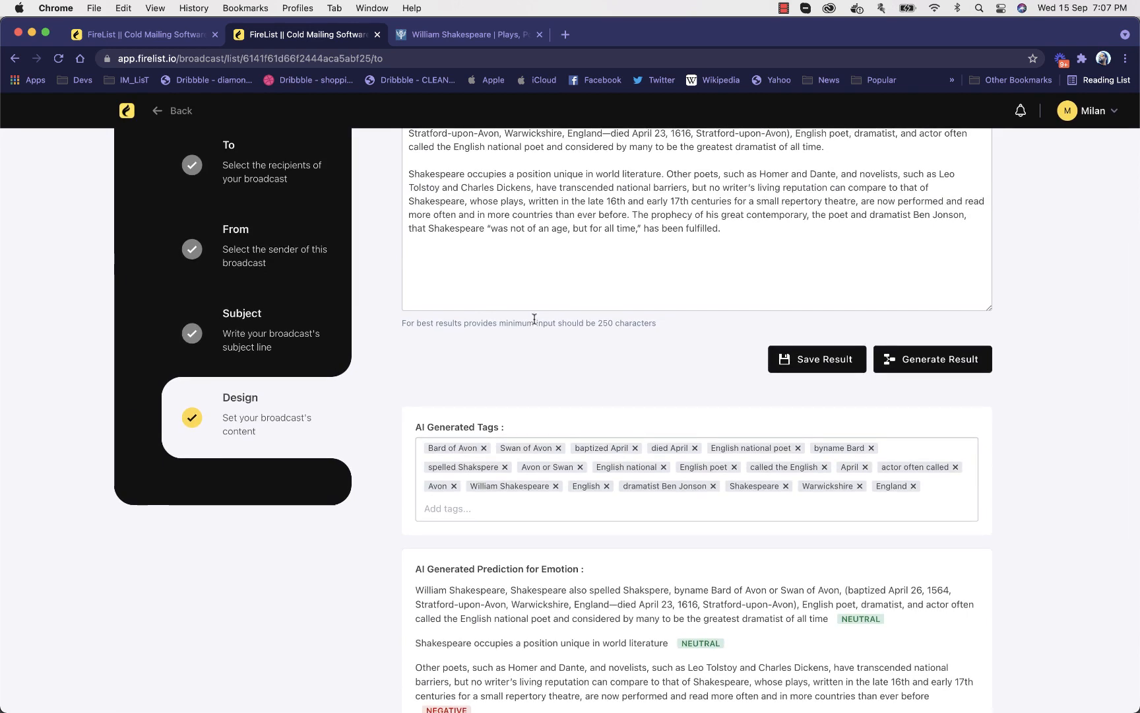
pyautogui.scroll(-10, 570, 358)
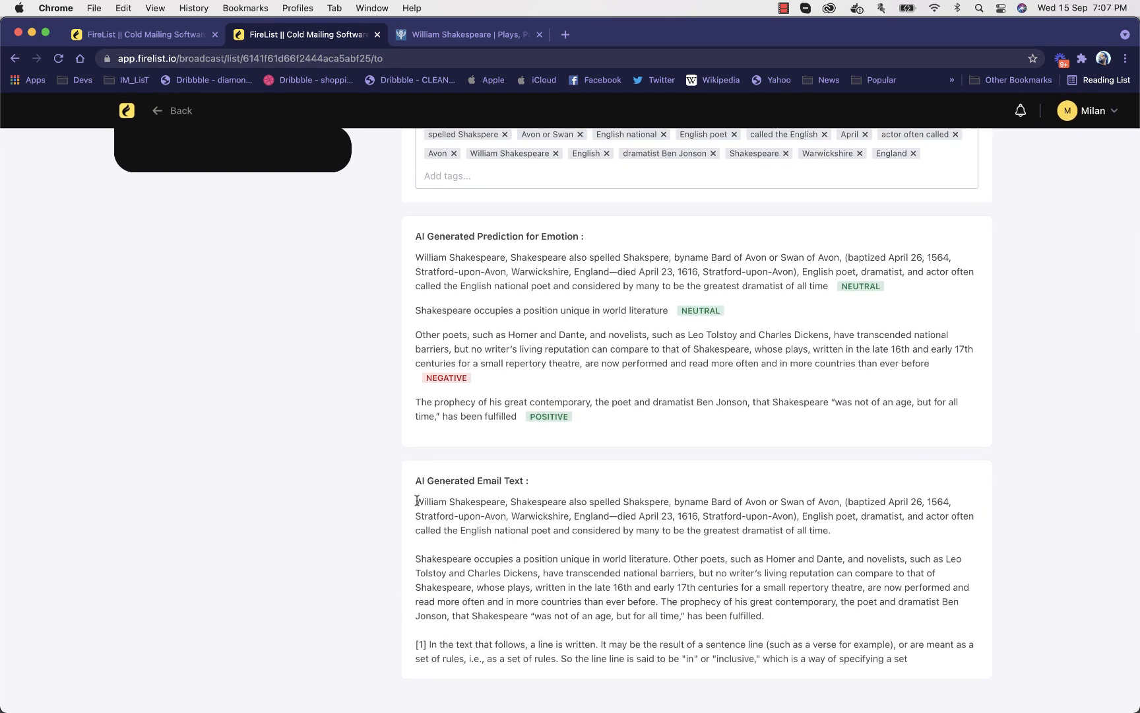
pyautogui.moveTo(417, 501); pyautogui.dragTo(804, 630)
pyautogui.click(853, 638)
# Save the generated result and open the broadcast's content in the editor
pyautogui.scroll(7, 745, 569)
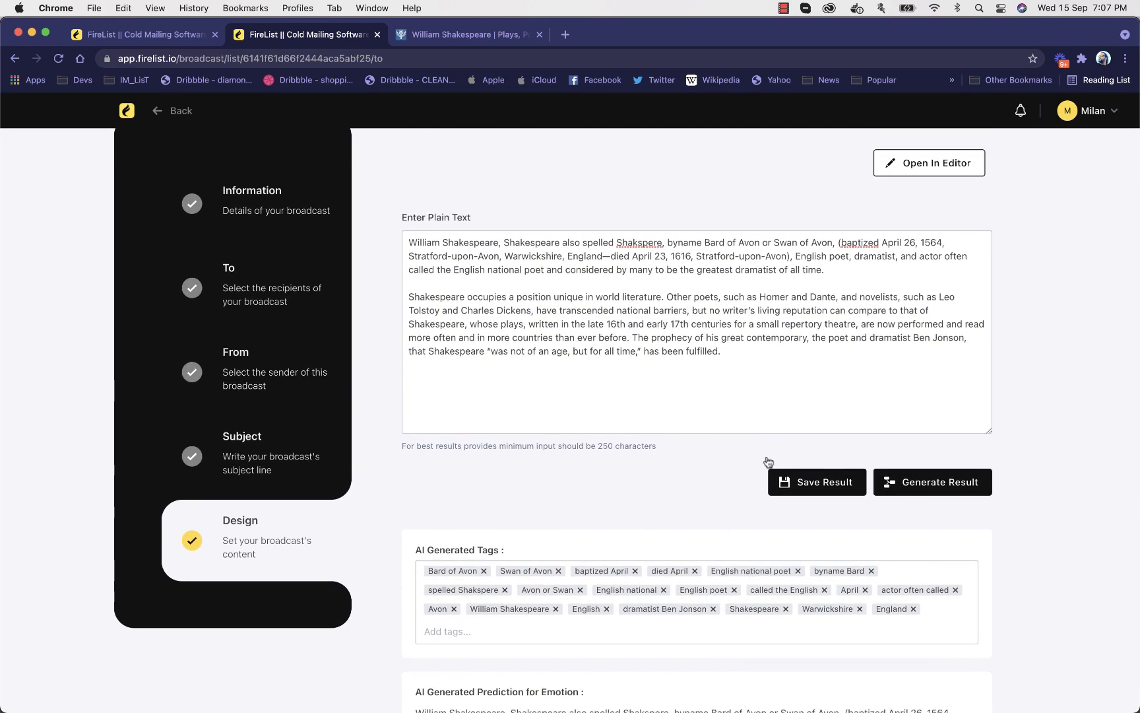
pyautogui.click(782, 474)
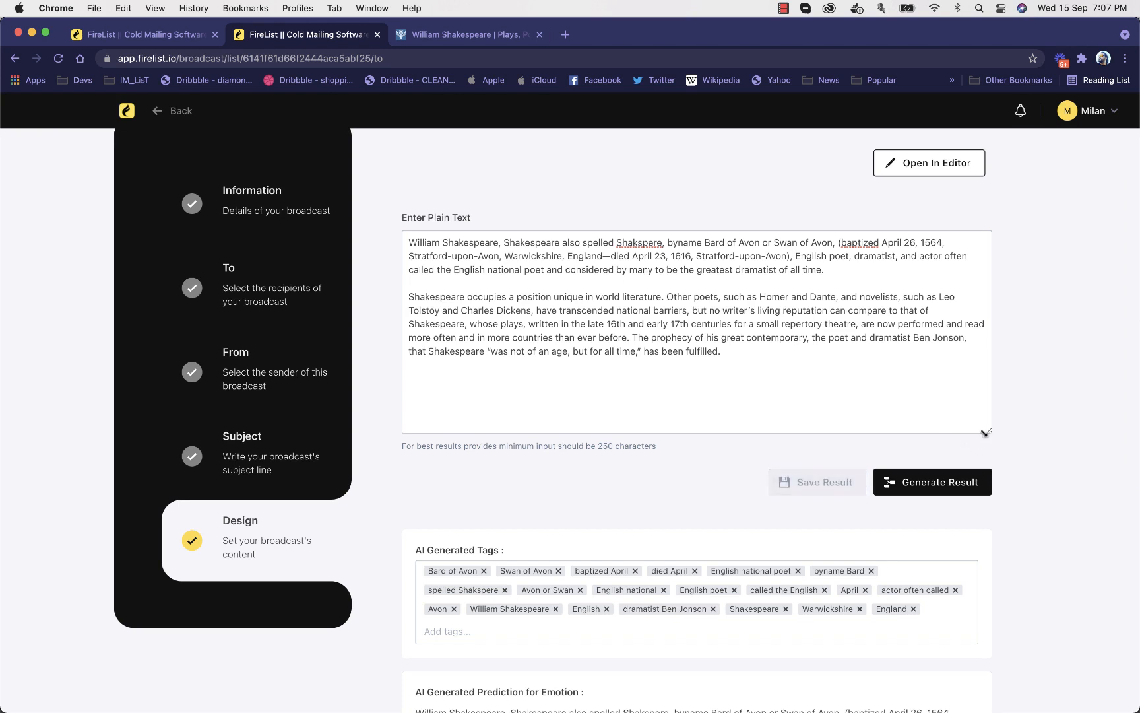
pyautogui.click(925, 167)
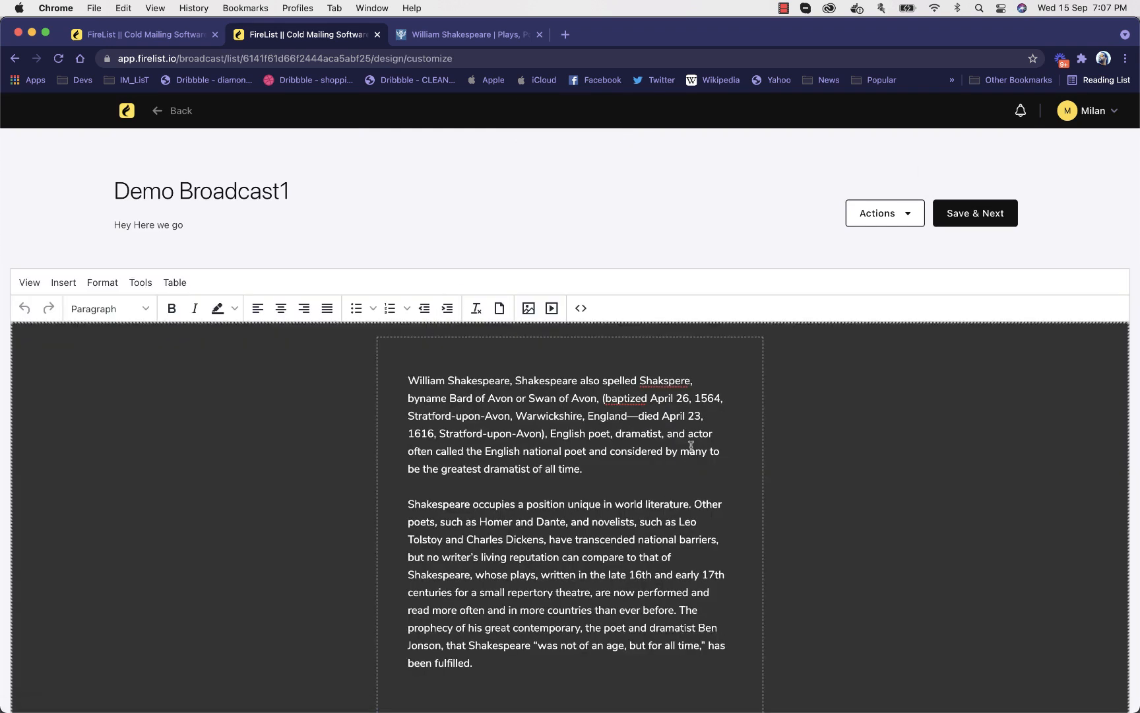
# Add a greeting line reading "Hey" above the first Shakespeare paragraph in the email body
pyautogui.scroll(-3, 568, 444)
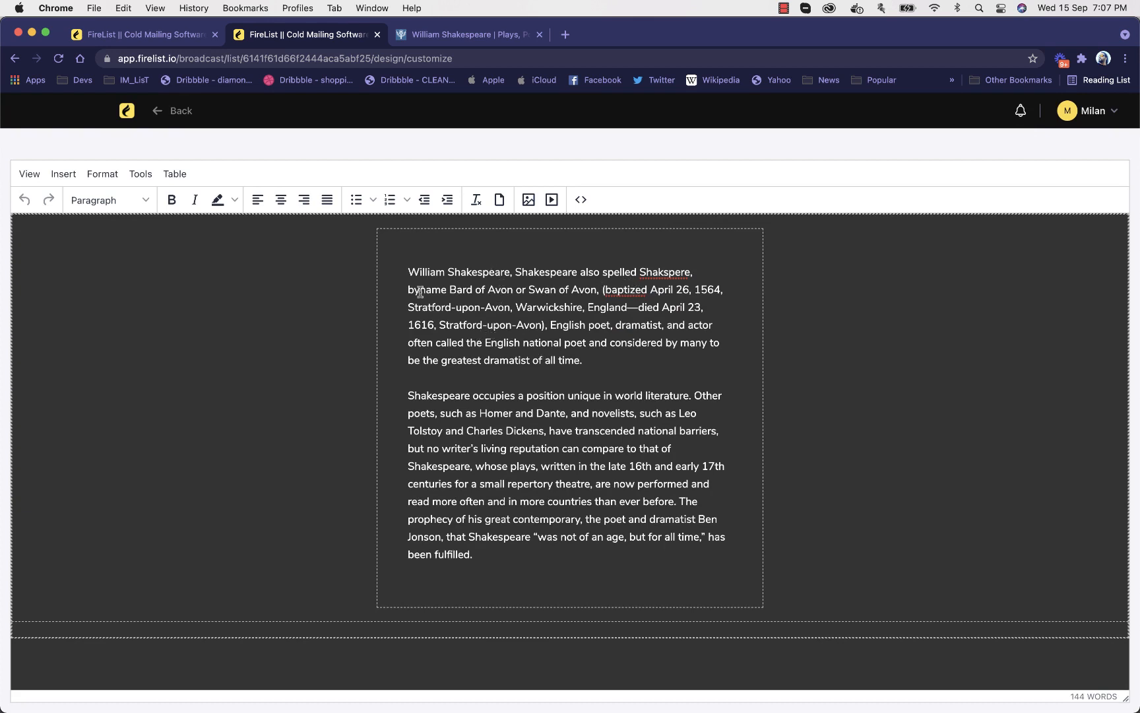
pyautogui.click(415, 256)
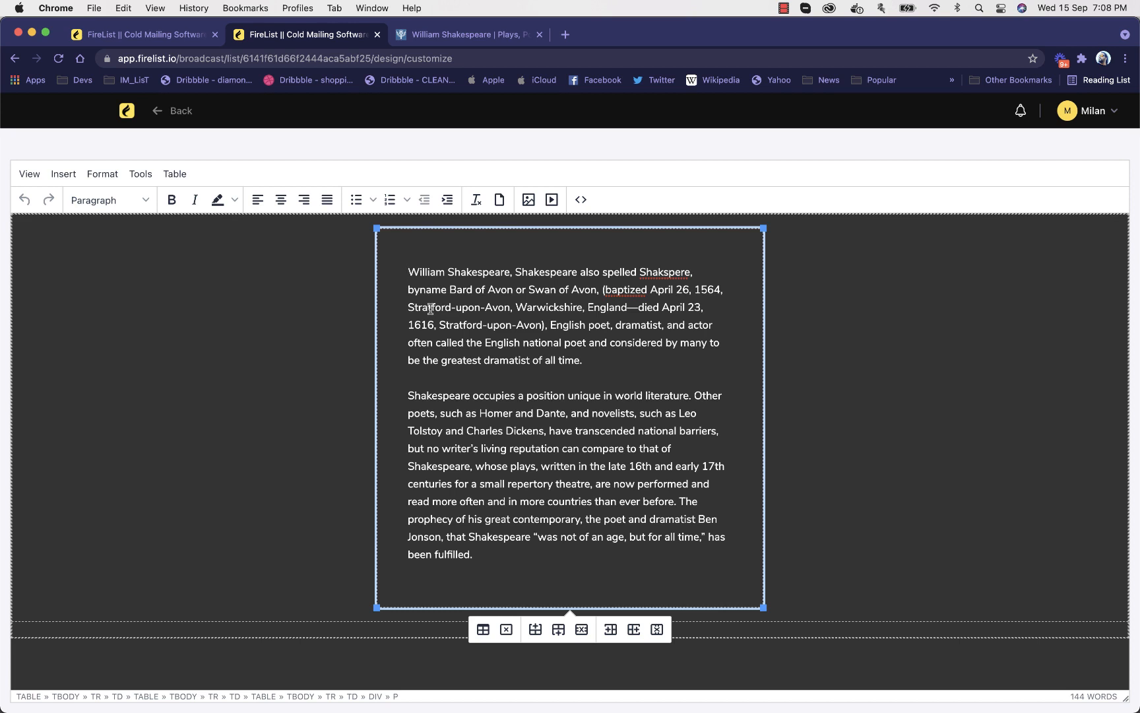
pyautogui.write('Hey')
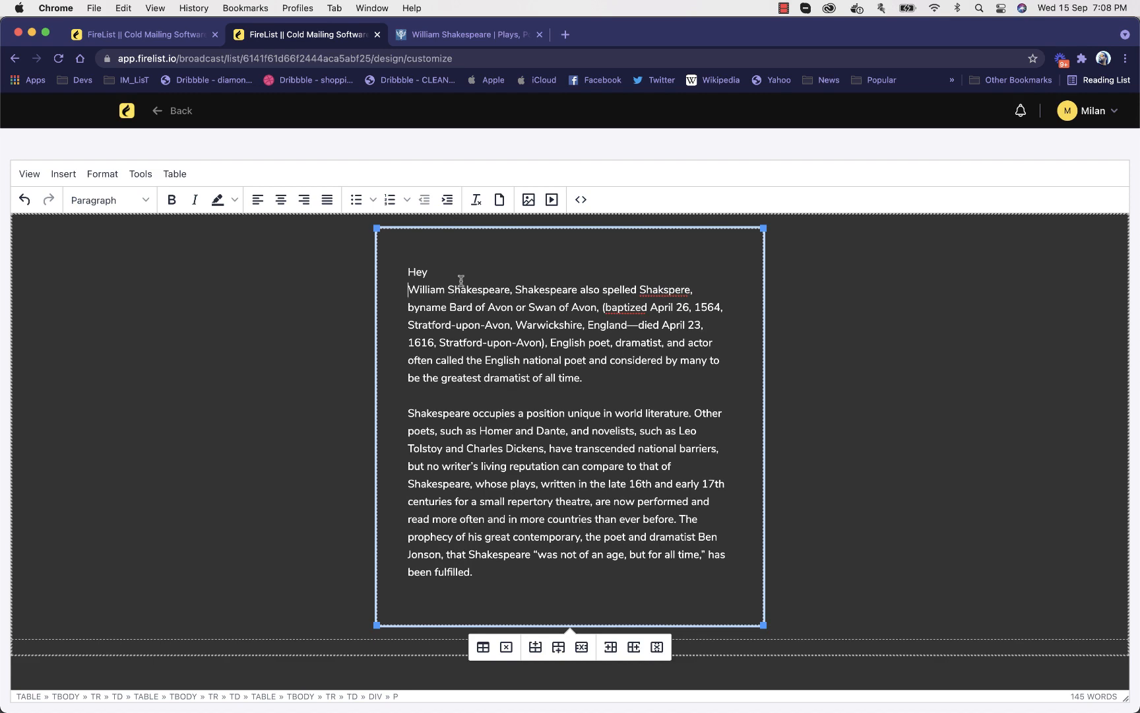
# Copy the Email greeting title and try to paste it after "Hey" in the email body
pyautogui.scroll(3, 865, 245)
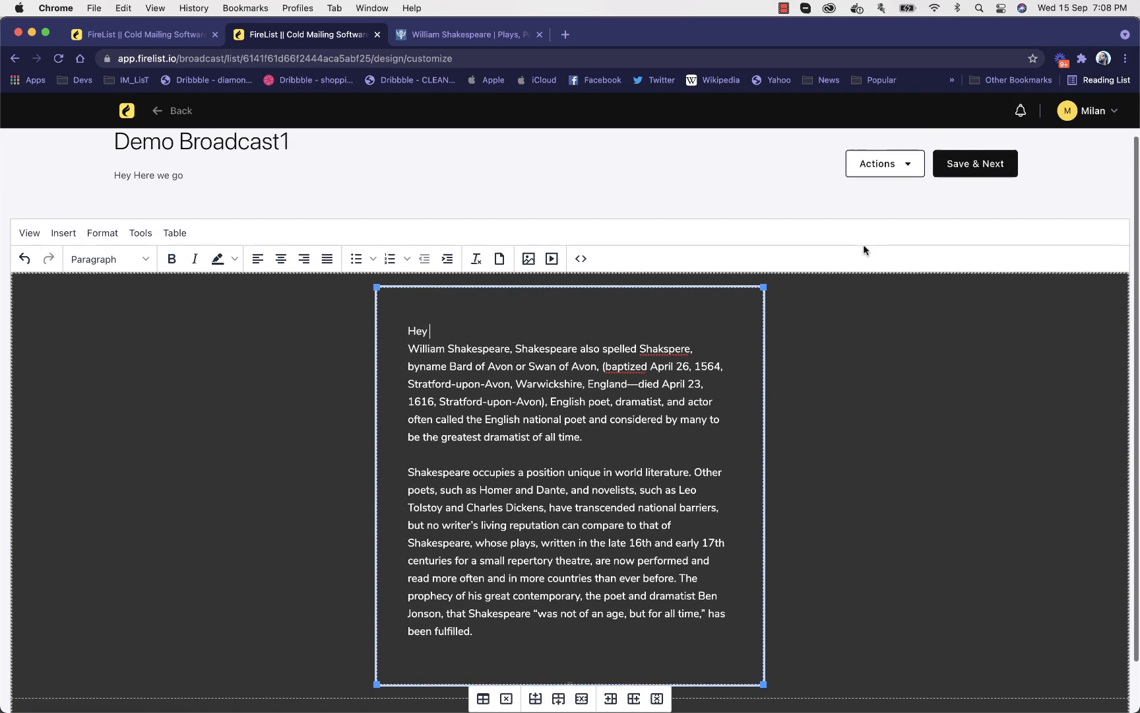
pyautogui.click(894, 178)
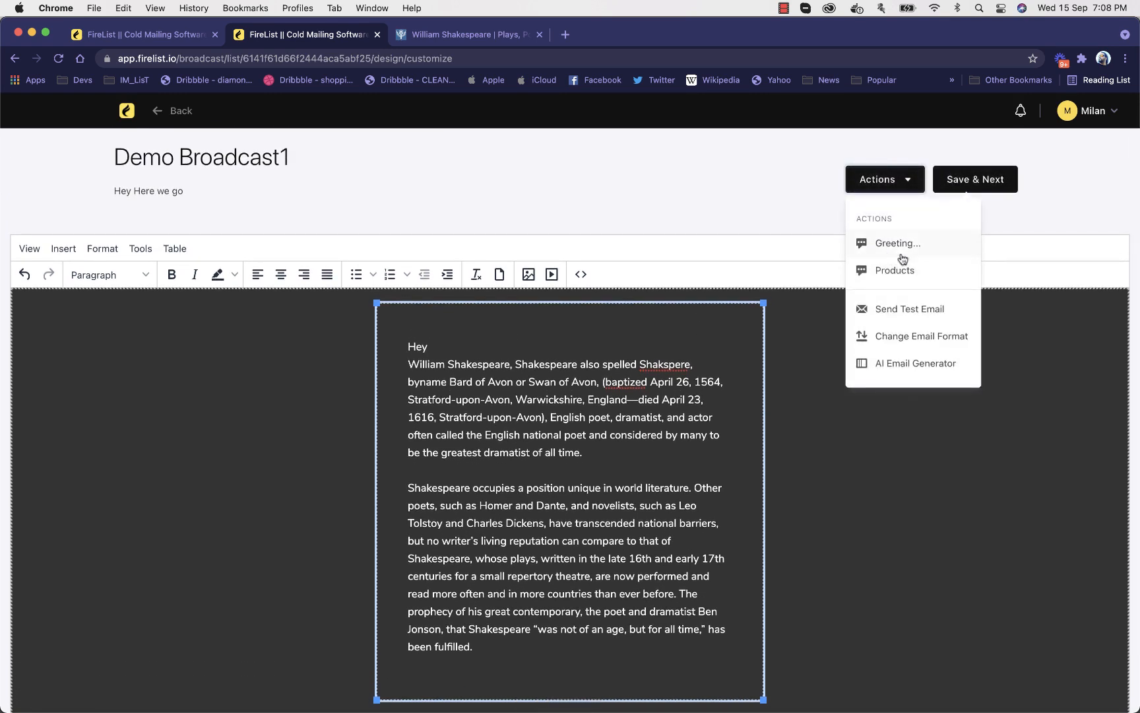
pyautogui.click(899, 244)
pyautogui.click(501, 253)
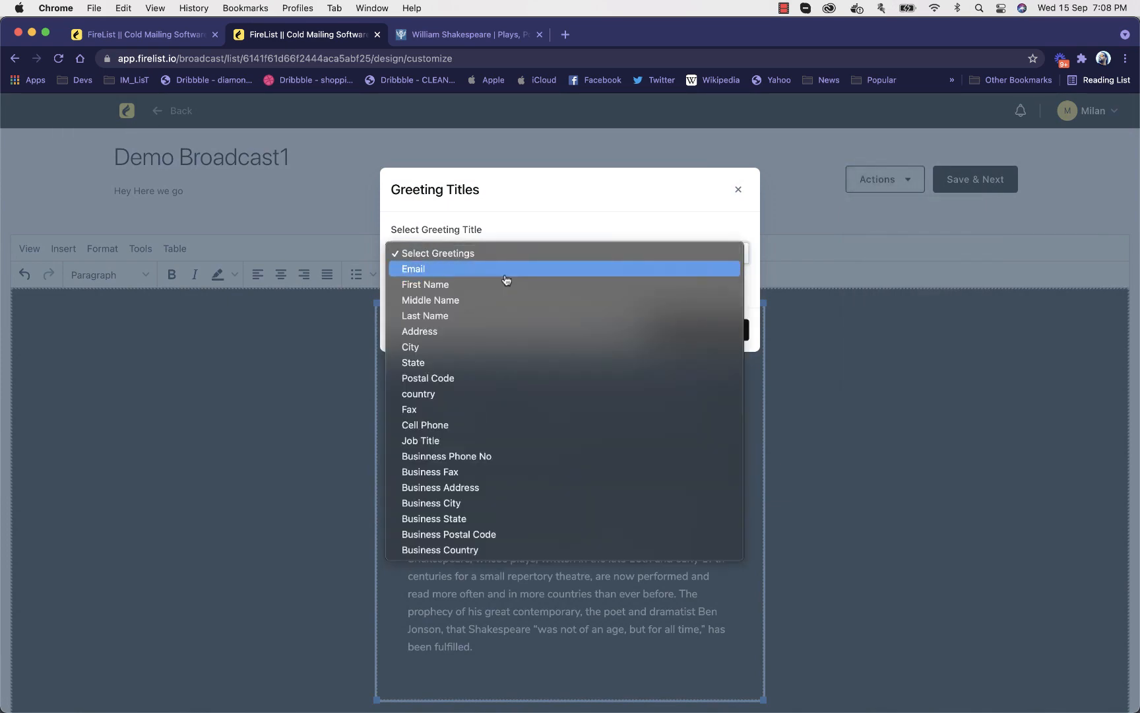
pyautogui.click(503, 273)
pyautogui.click(691, 326)
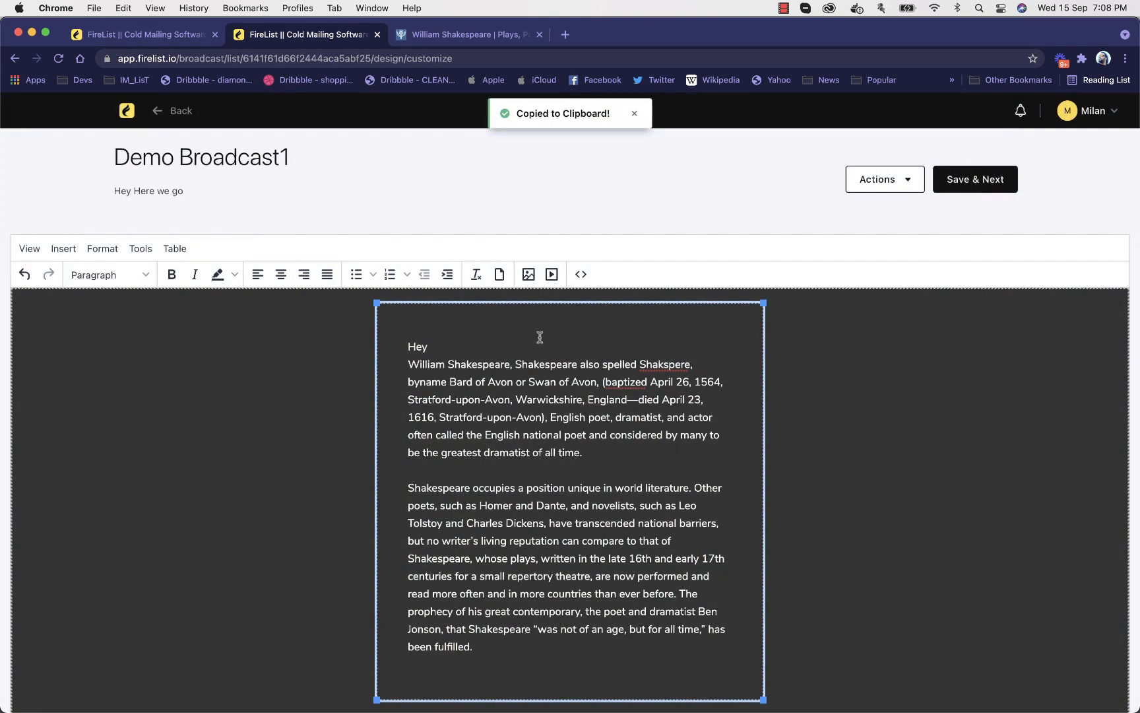
pyautogui.click(535, 350)
pyautogui.press('super+v')
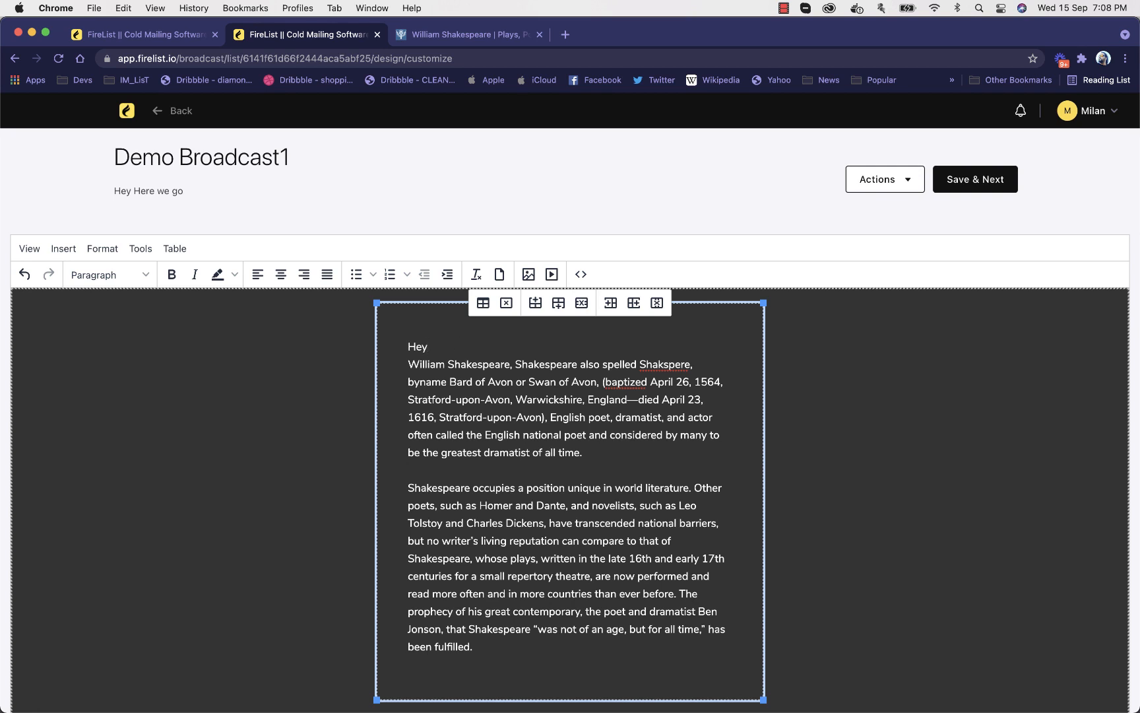
# Examine the email's HTML source code and close it without making changes
pyautogui.click(581, 274)
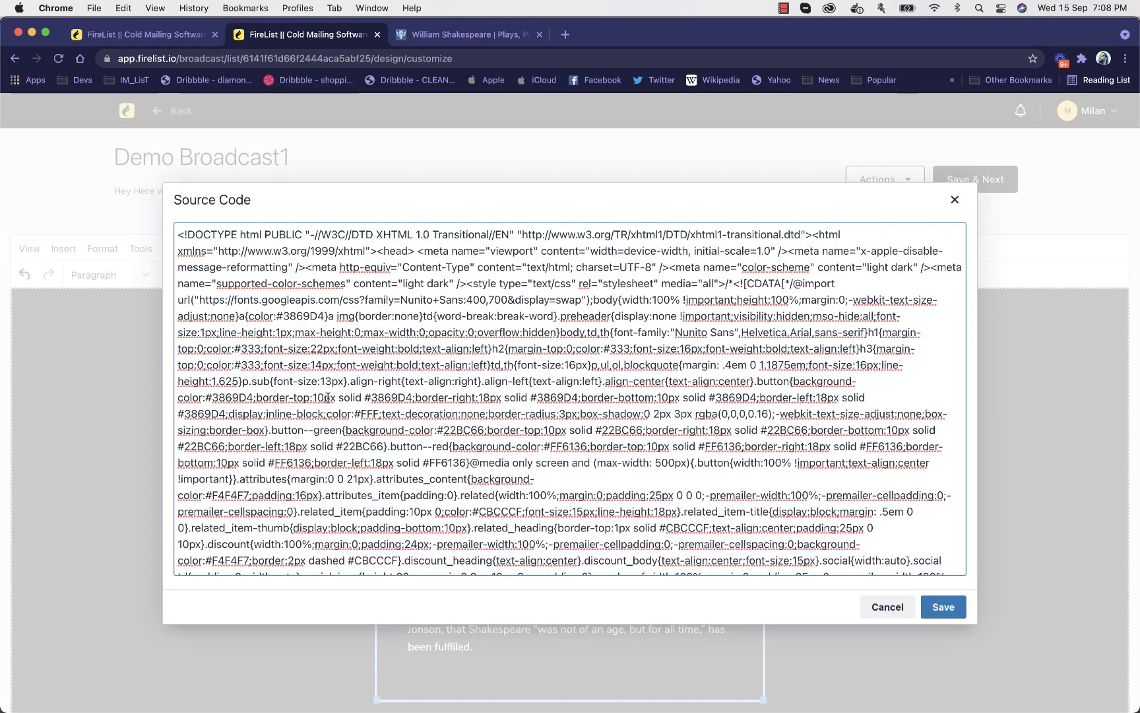
pyautogui.scroll(-15, 327, 397)
pyautogui.scroll(15, 382, 390)
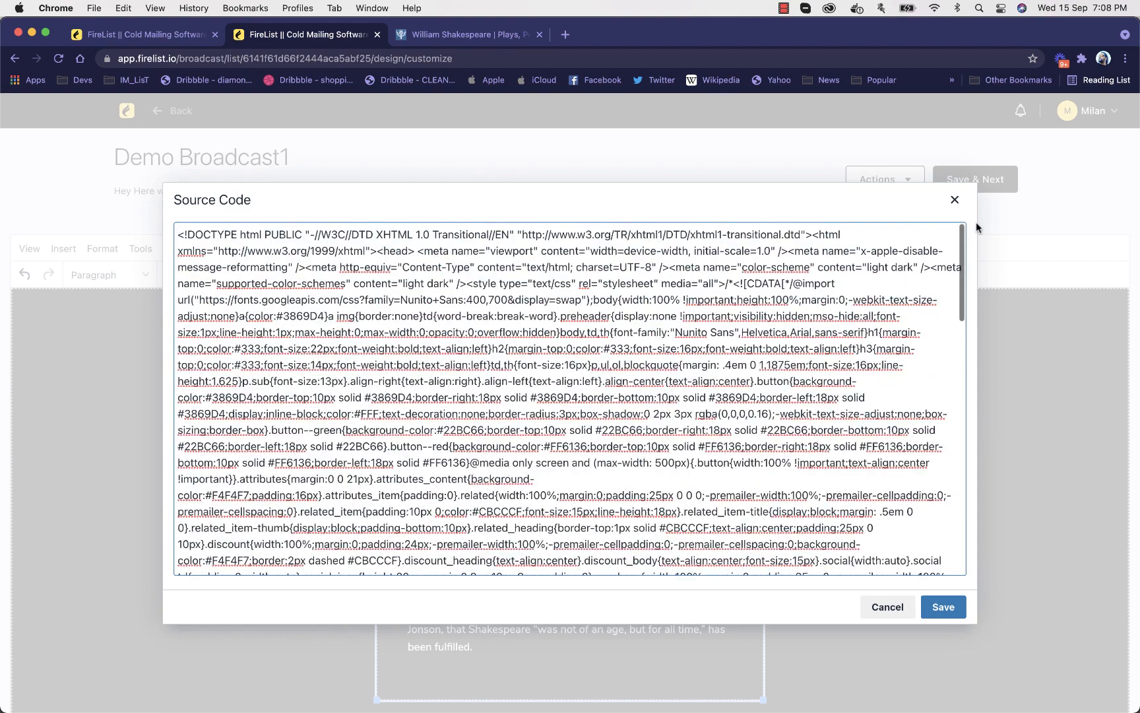
pyautogui.scroll(-15, 943, 330)
pyautogui.click(955, 199)
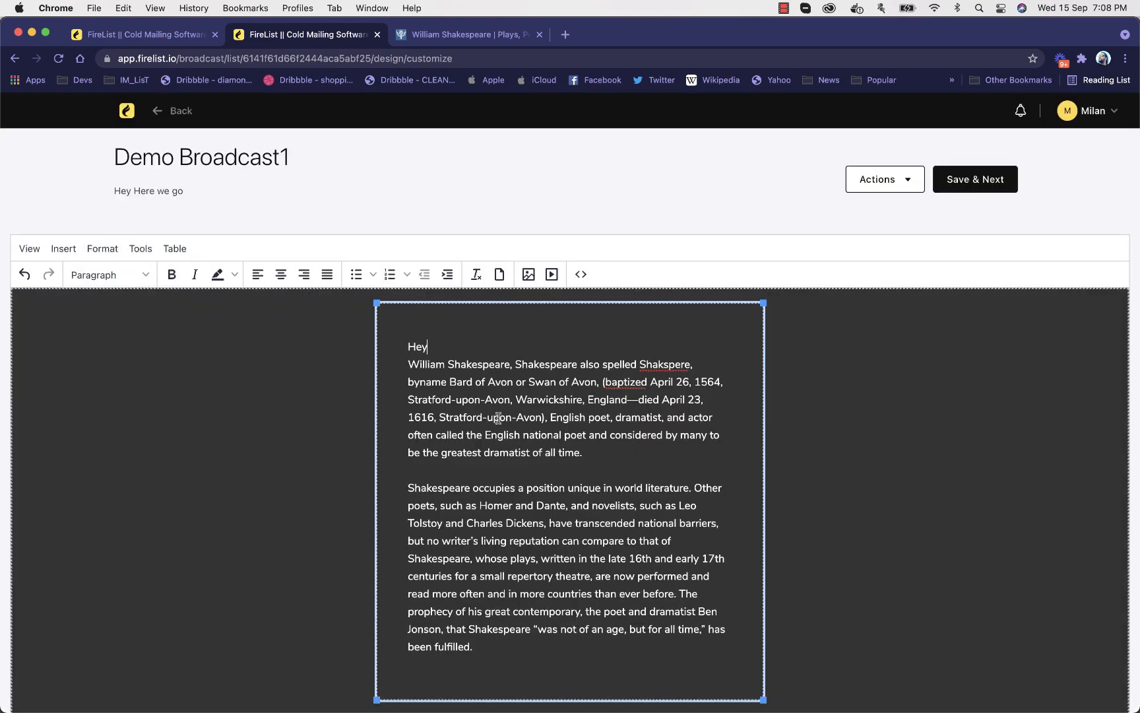
pyautogui.scroll(-2, 495, 462)
pyautogui.click(488, 580)
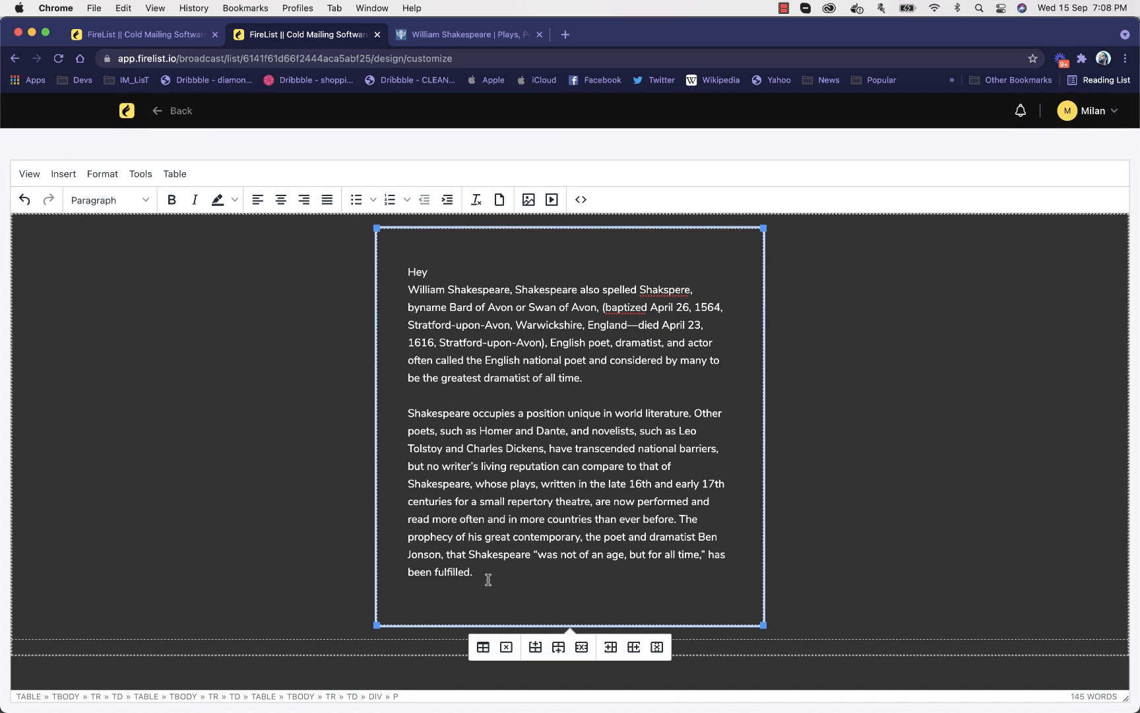
pyautogui.press('Return')
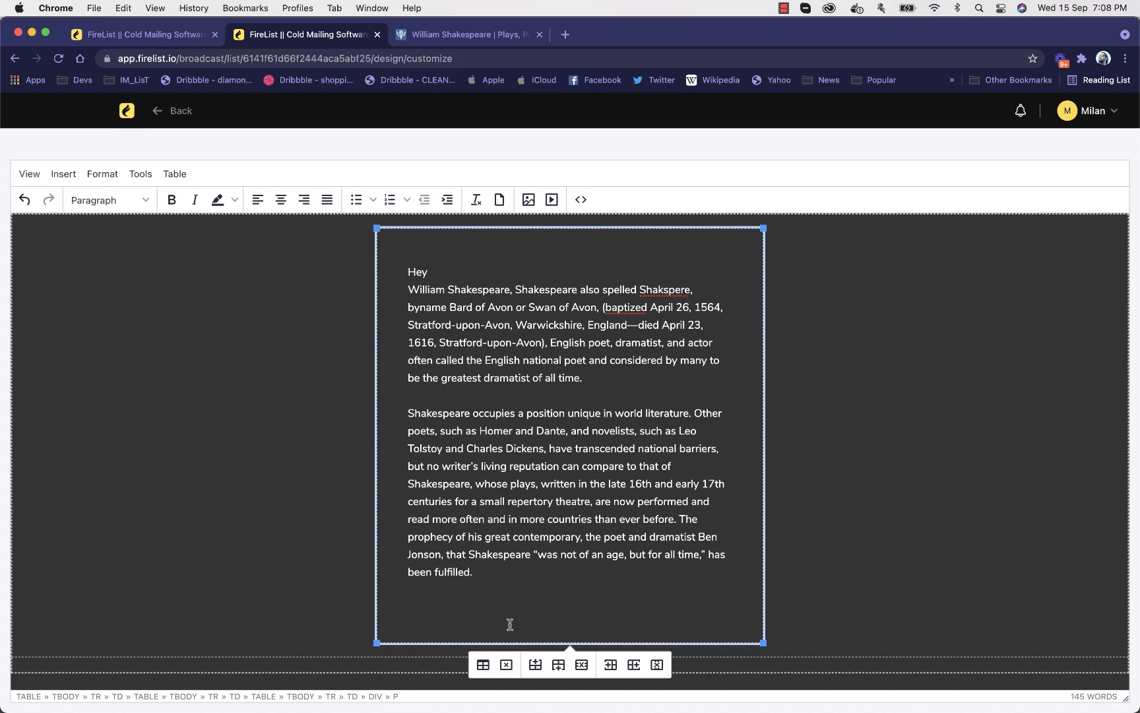
pyautogui.click(483, 665)
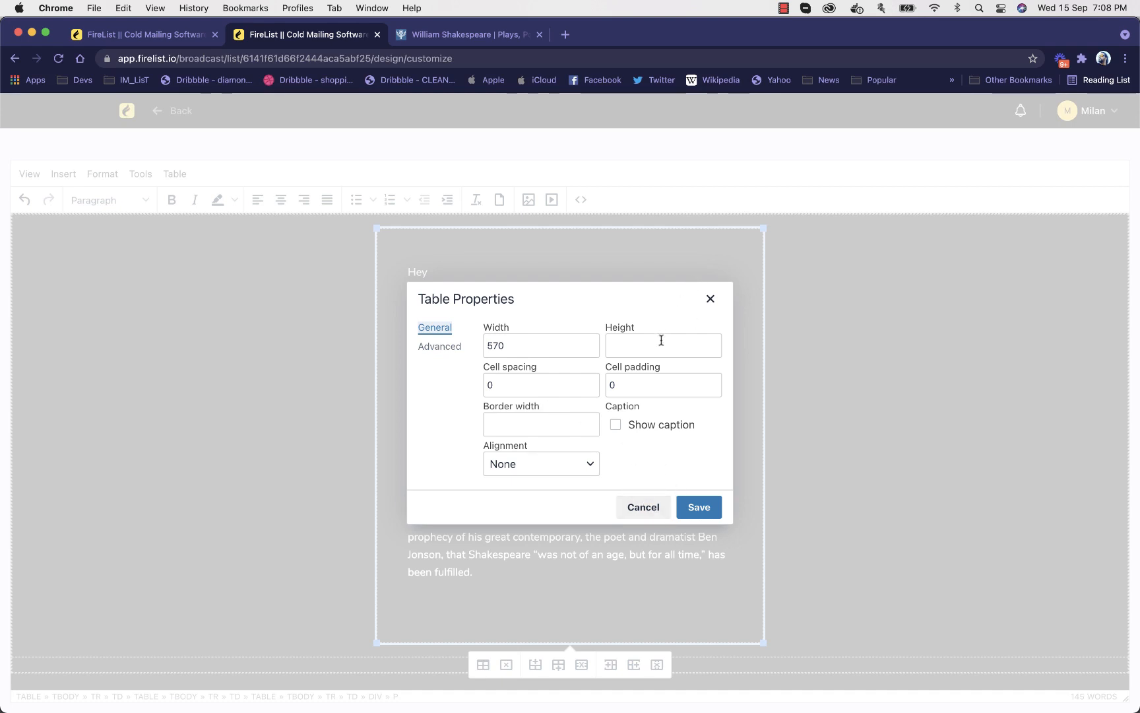
pyautogui.click(639, 505)
pyautogui.scroll(2, 635, 492)
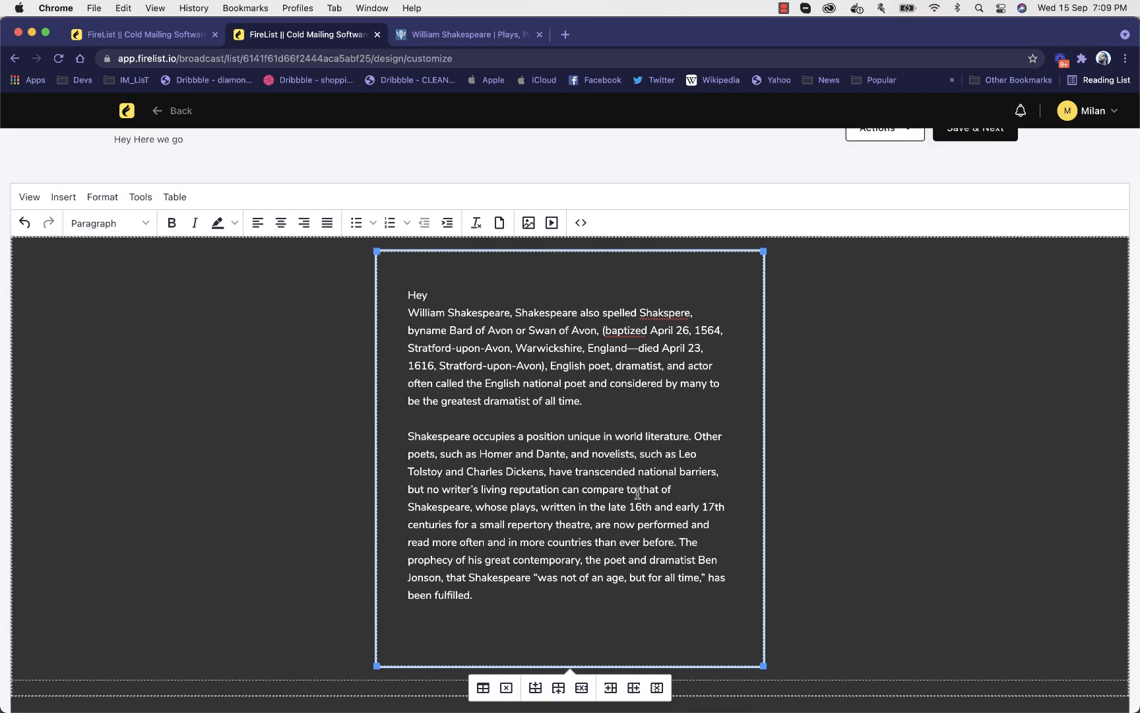
pyautogui.press('Return')
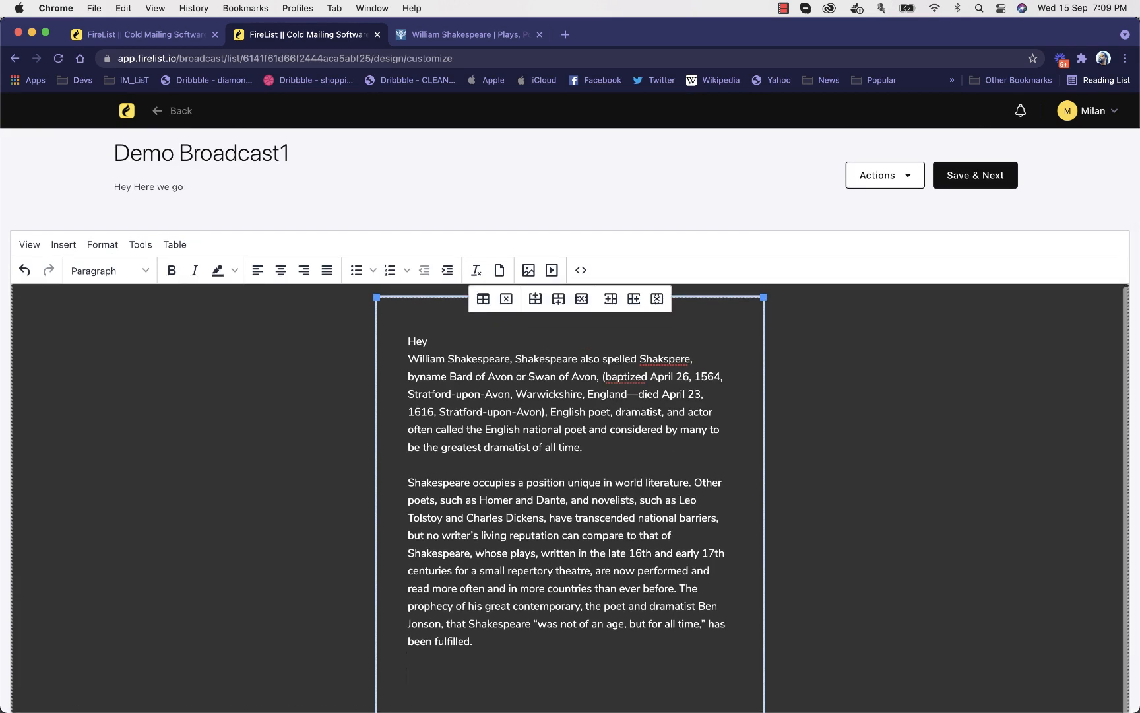
pyautogui.write('https://firelist.io')
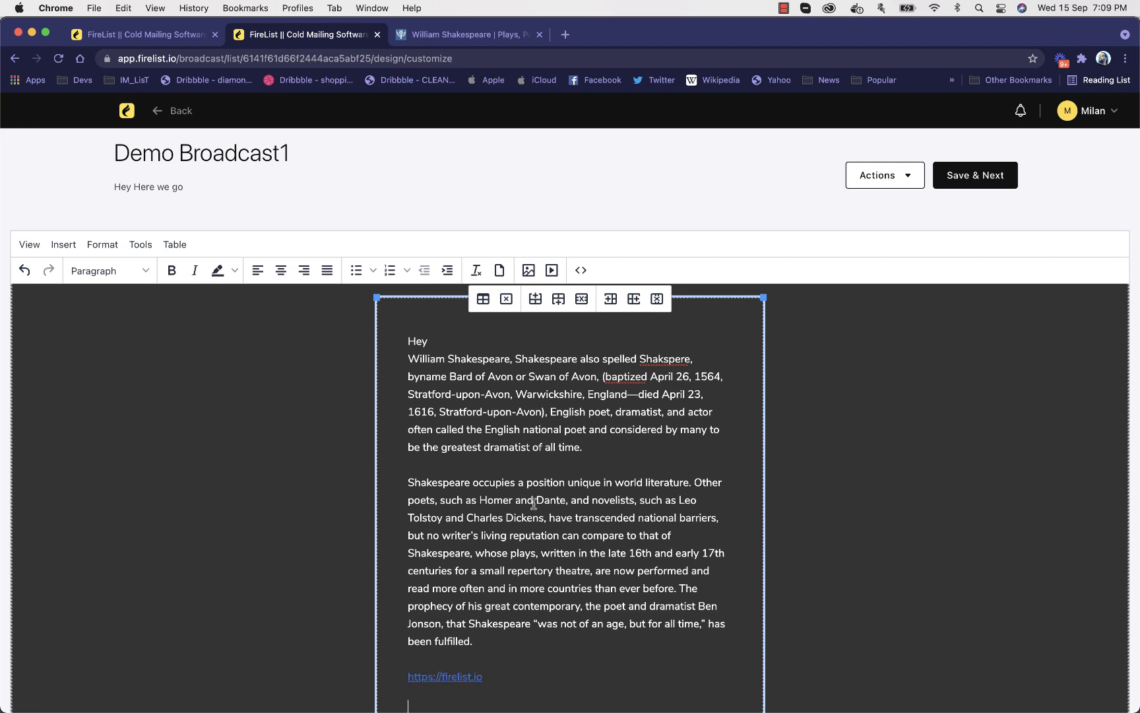
pyautogui.scroll(-1, 574, 497)
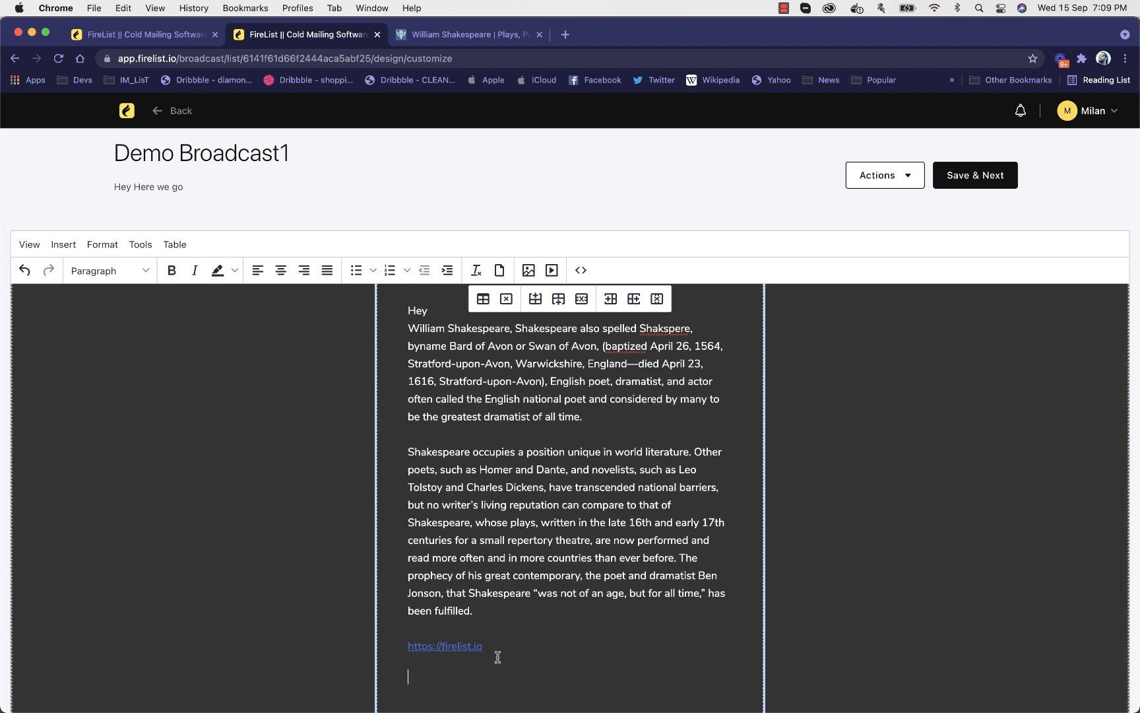
pyautogui.tripleClick(456, 646)
pyautogui.rightClick(457, 646)
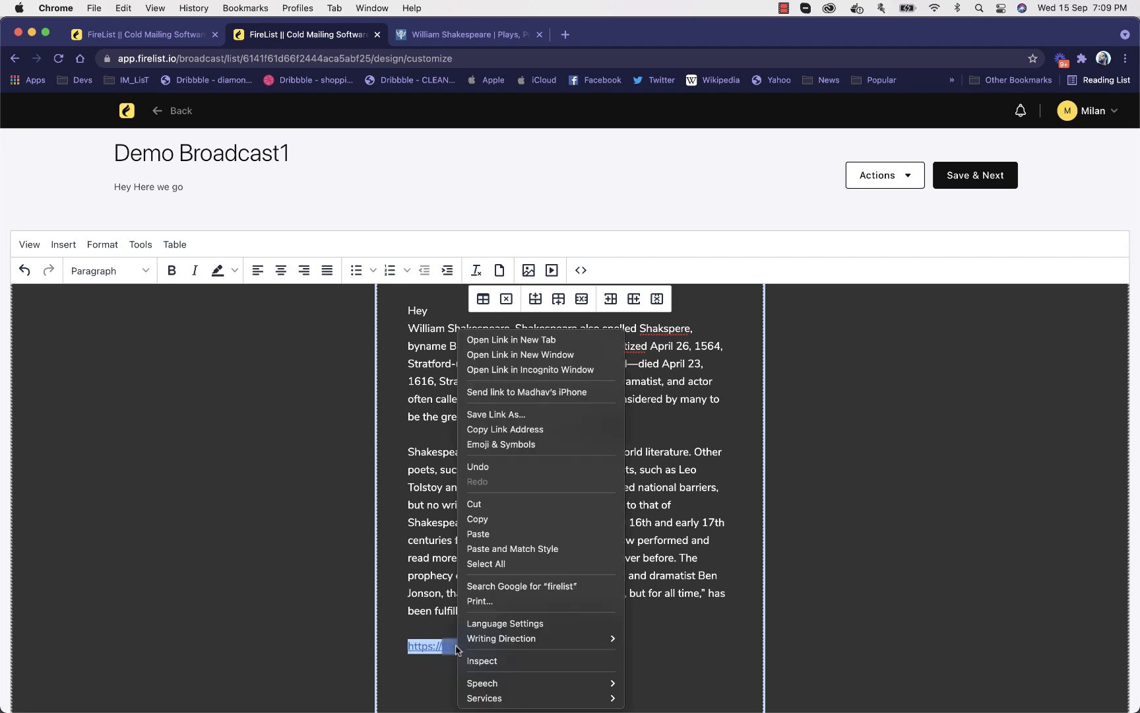
pyautogui.click(456, 646)
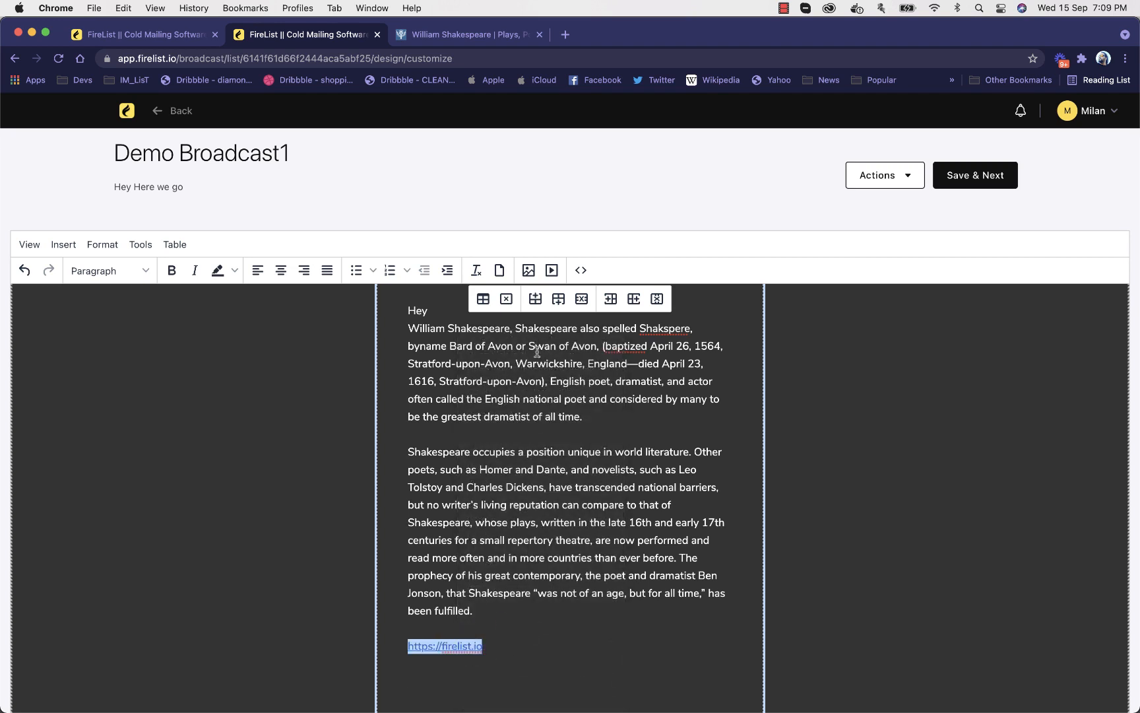
pyautogui.click(452, 612)
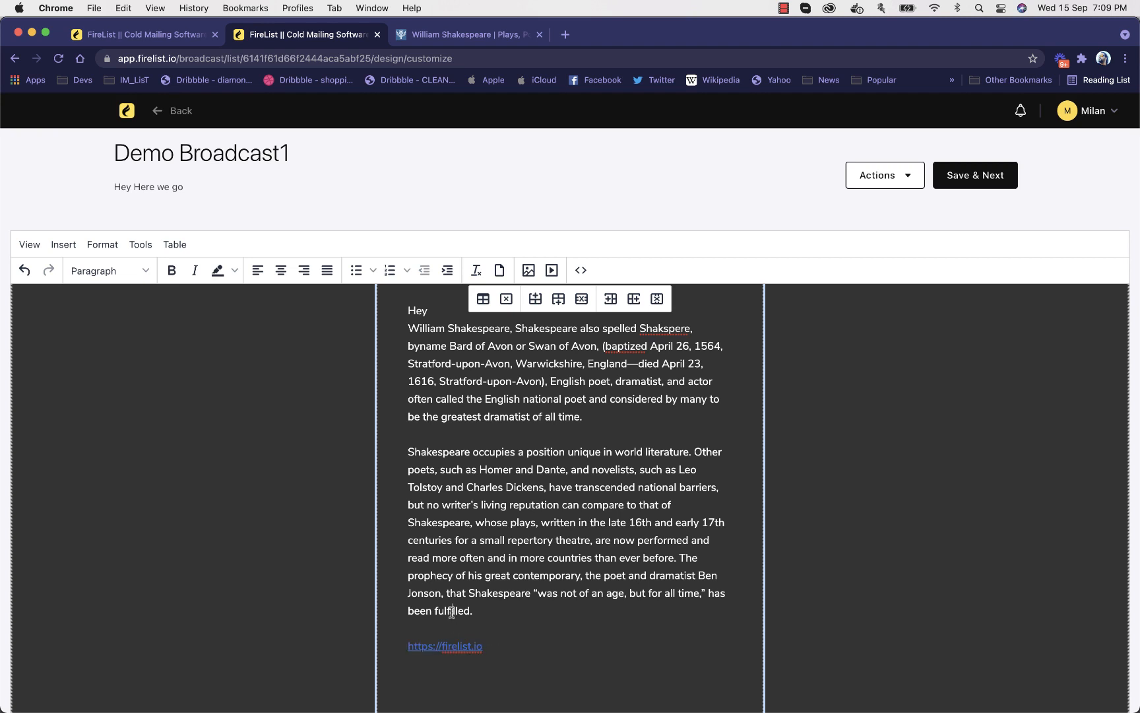
pyautogui.tripleClick(451, 646)
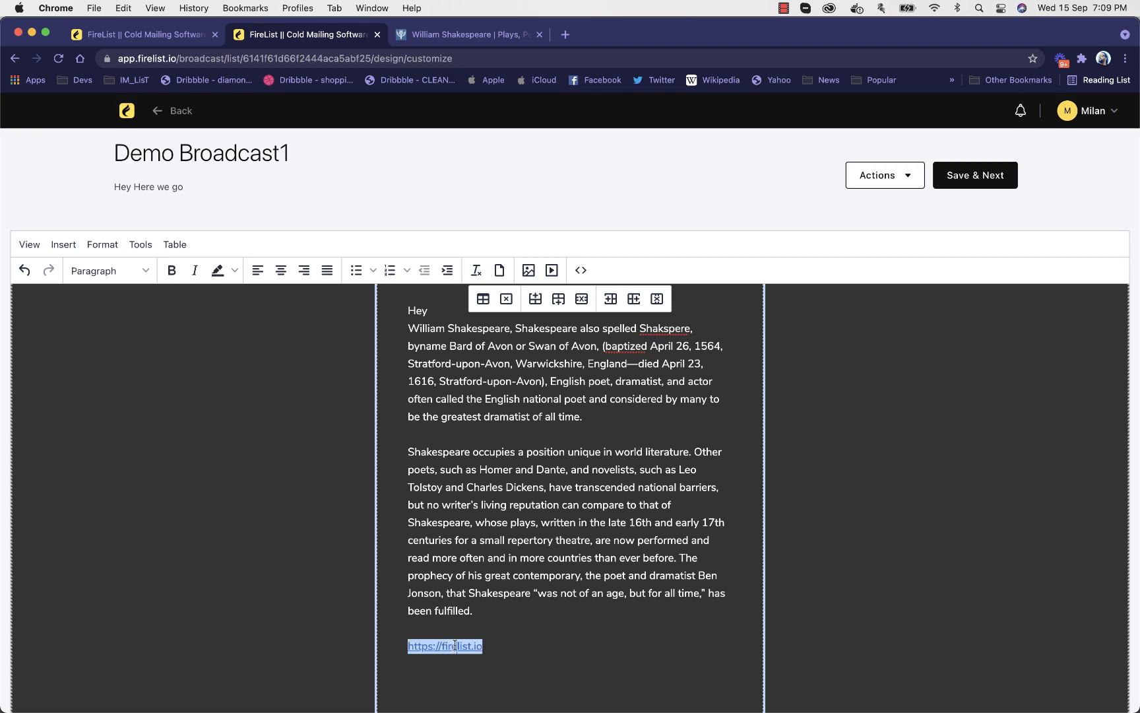
pyautogui.rightClick(455, 646)
pyautogui.click(448, 646)
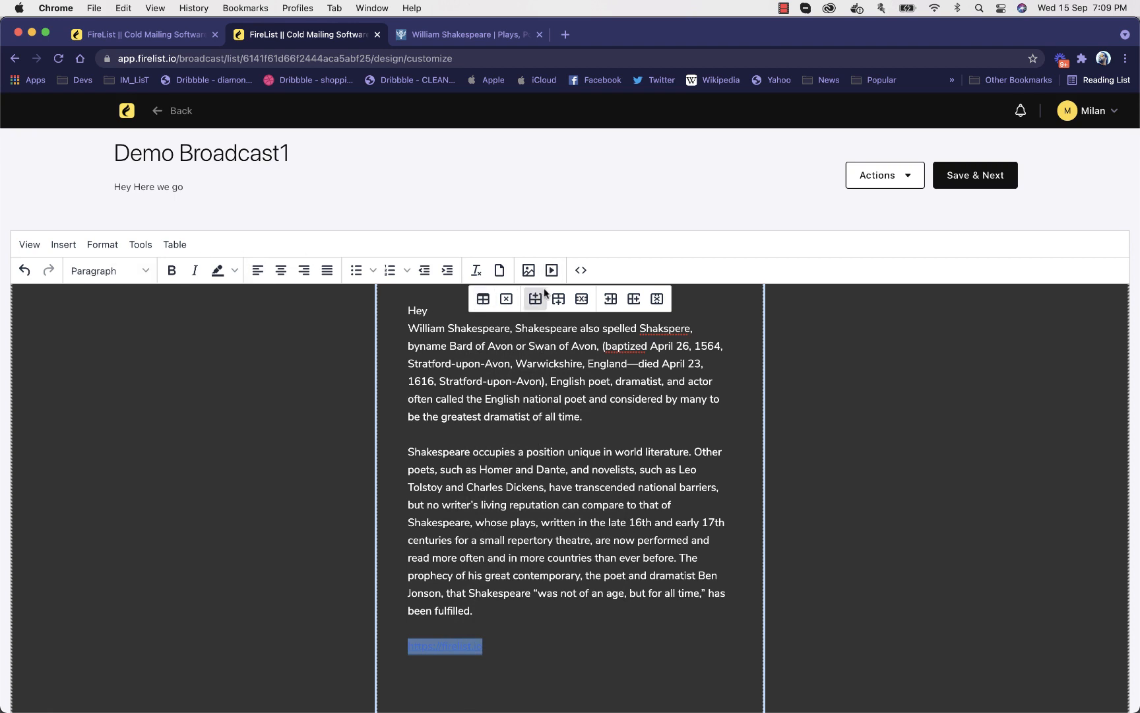
pyautogui.click(619, 268)
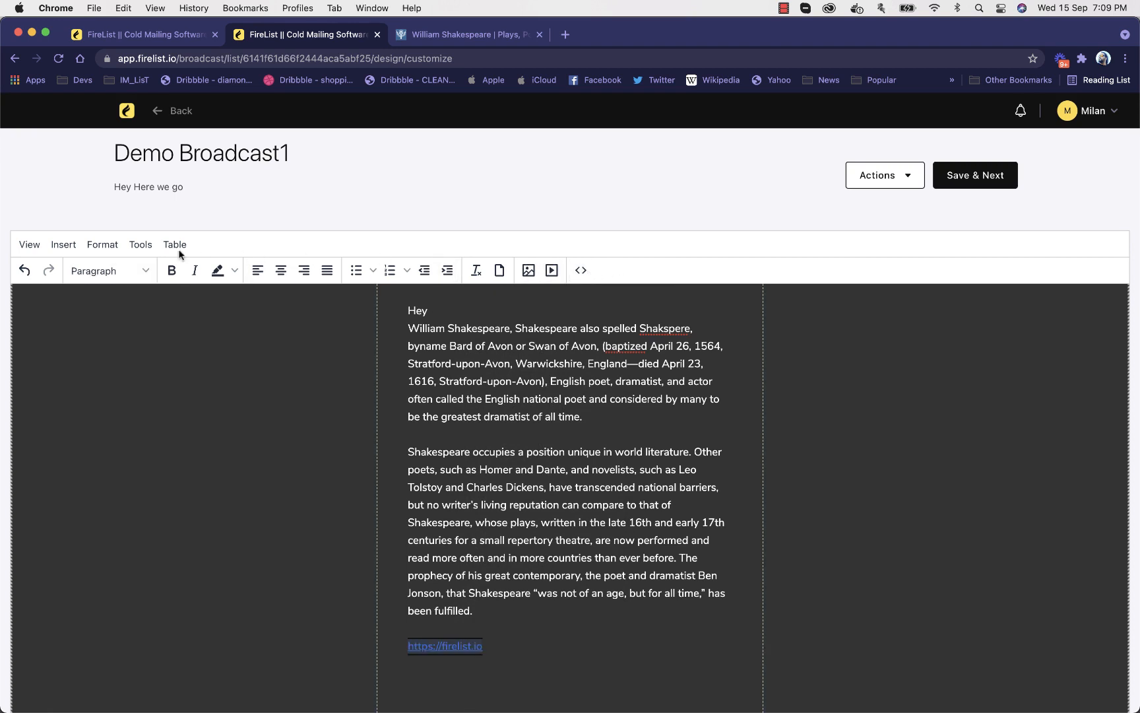
pyautogui.click(137, 248)
pyautogui.click(108, 244)
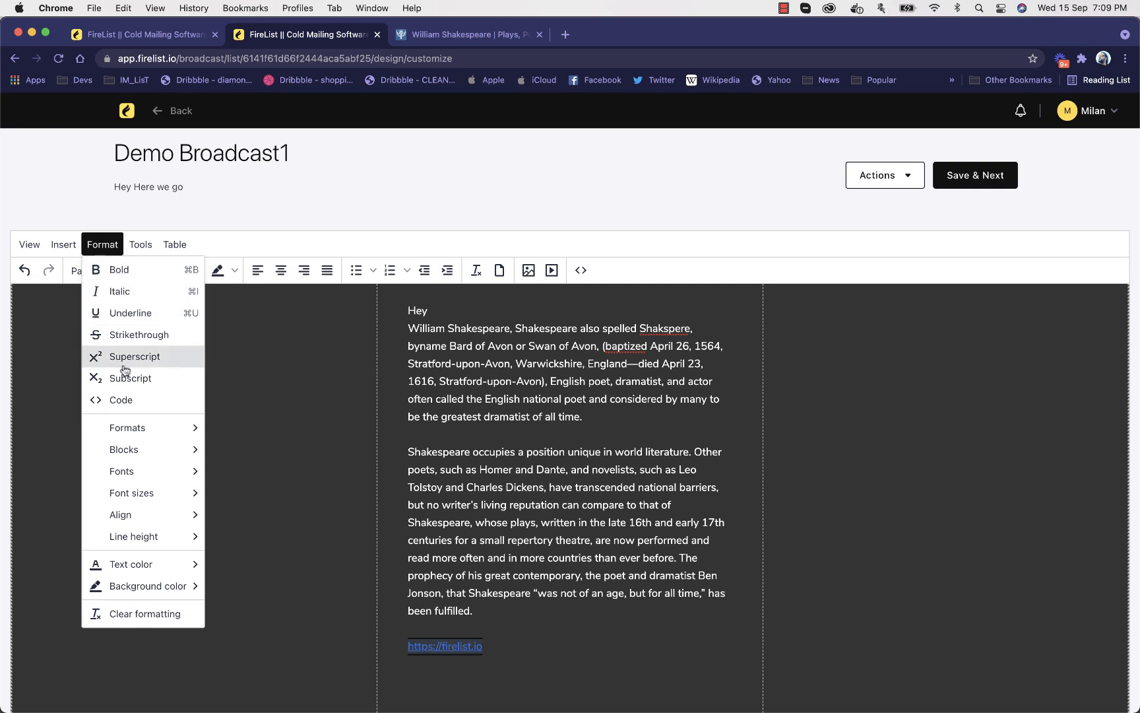
pyautogui.click(63, 244)
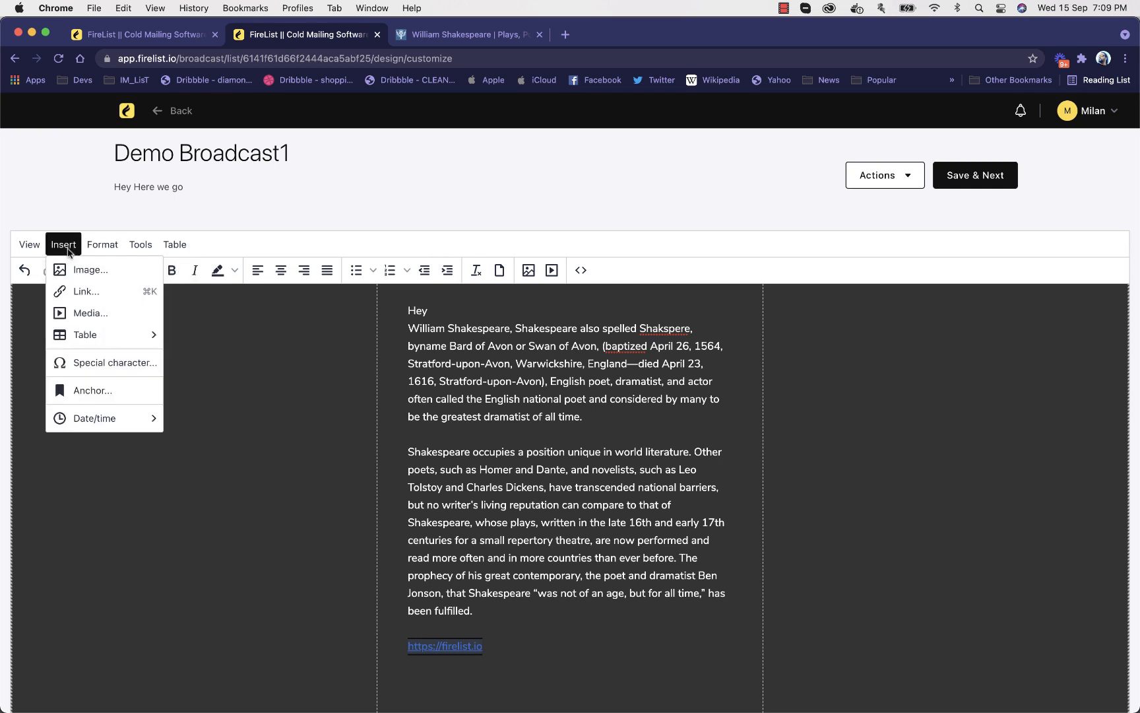
pyautogui.click(94, 291)
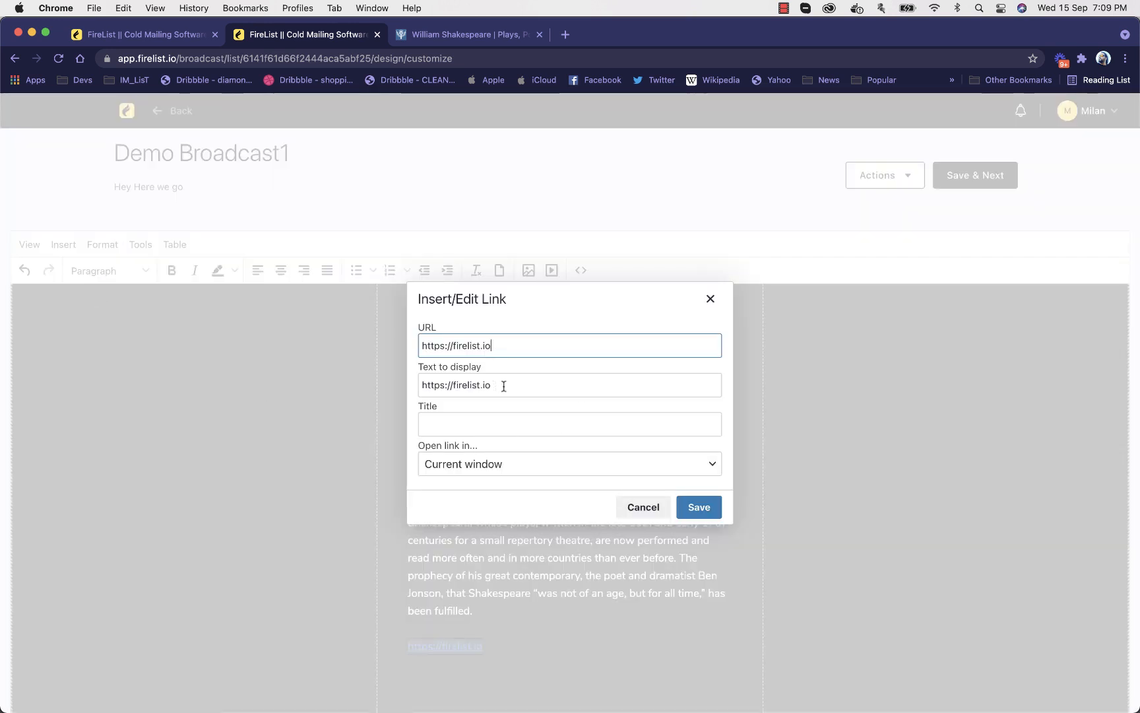
pyautogui.click(482, 425)
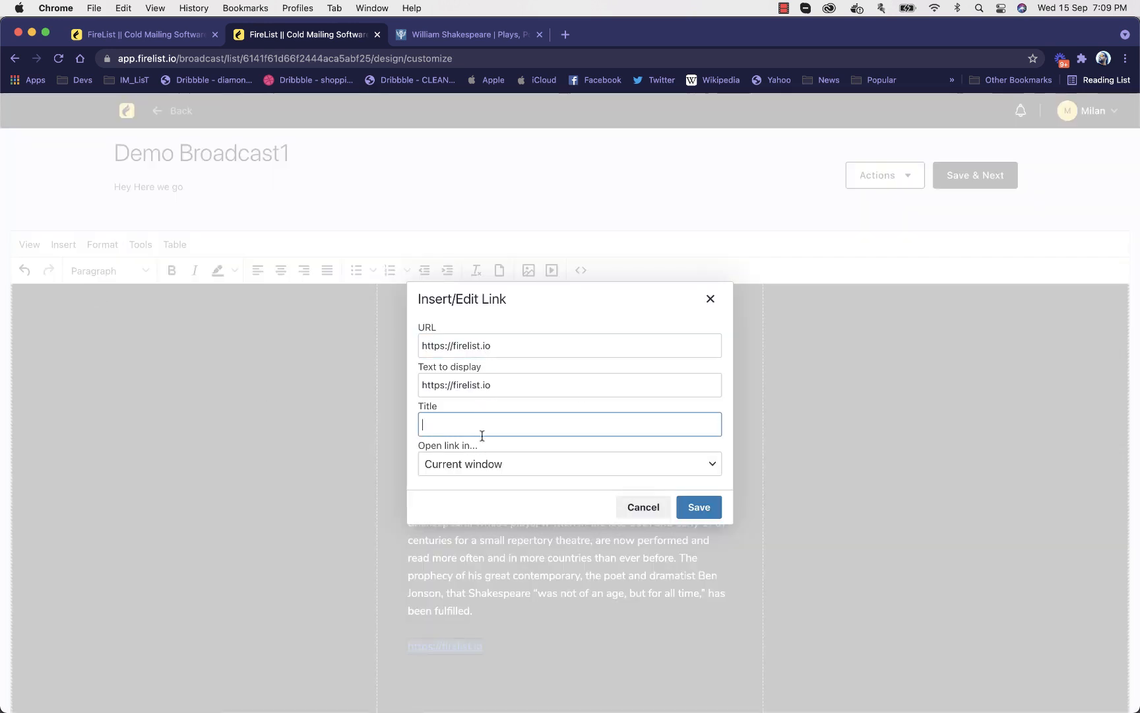
pyautogui.click(480, 464)
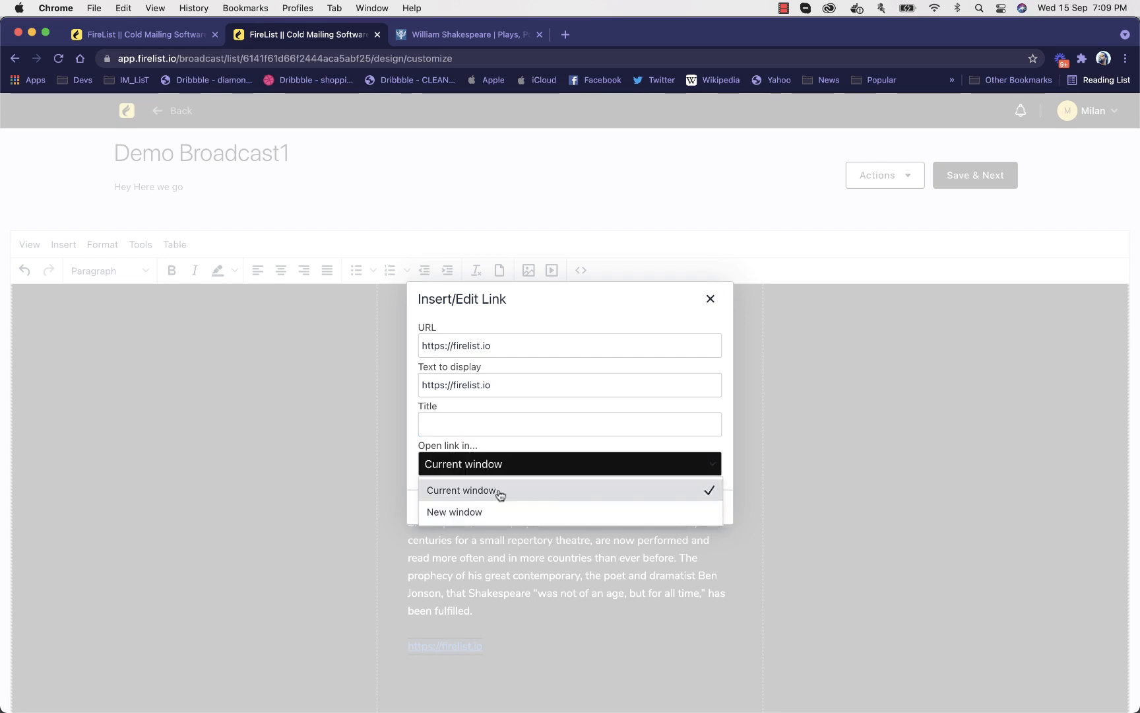
pyautogui.click(589, 317)
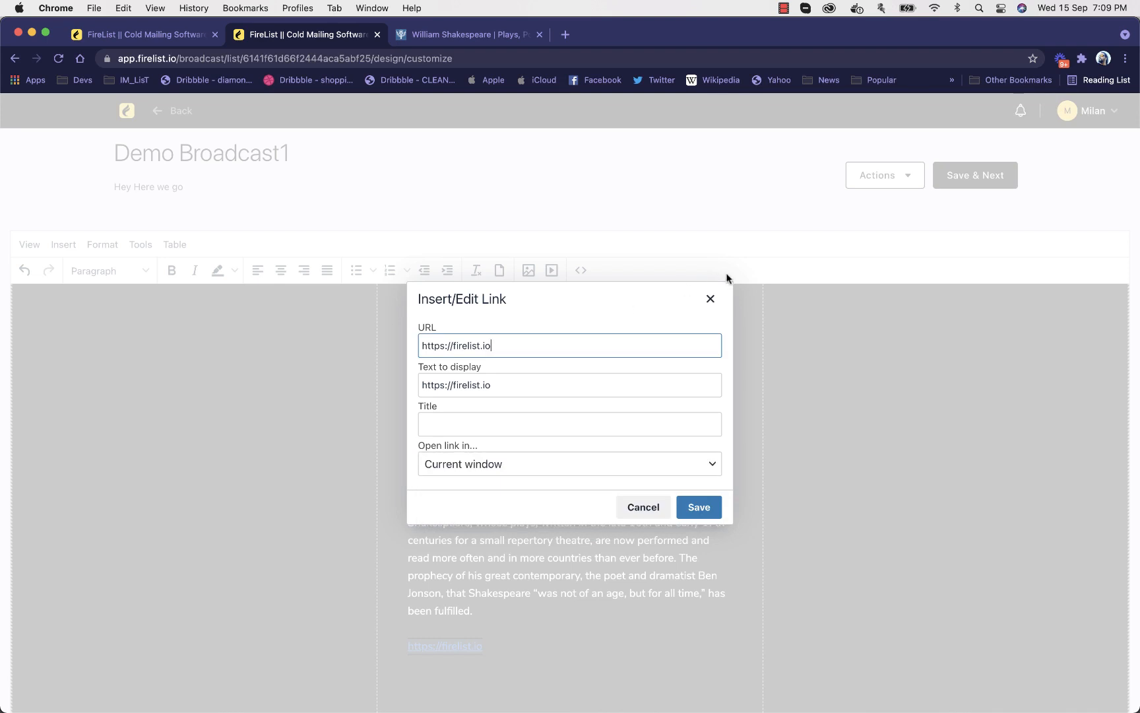
pyautogui.click(710, 299)
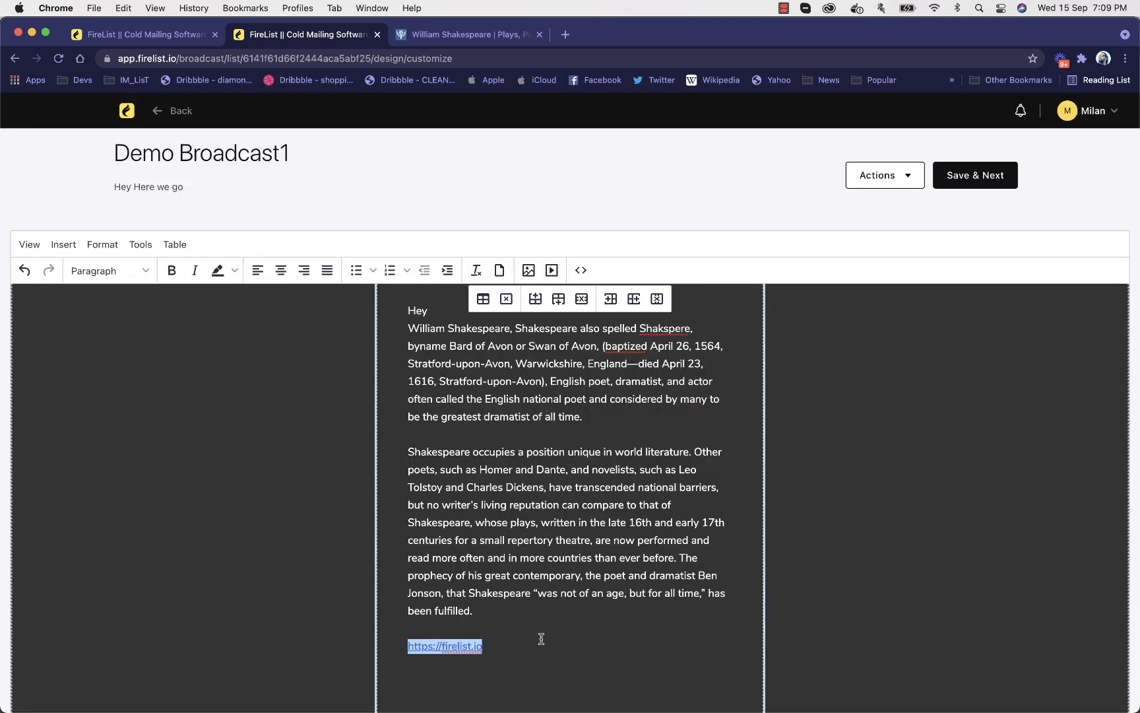
pyautogui.press('BackSpace')
pyautogui.press('BackSpace')
pyautogui.press('BackSpace')
pyautogui.press('BackSpace')
pyautogui.press('BackSpace')
pyautogui.press('BackSpace')
pyautogui.press('BackSpace')
pyautogui.press('BackSpace')
pyautogui.press('BackSpace')
pyautogui.press('BackSpace')
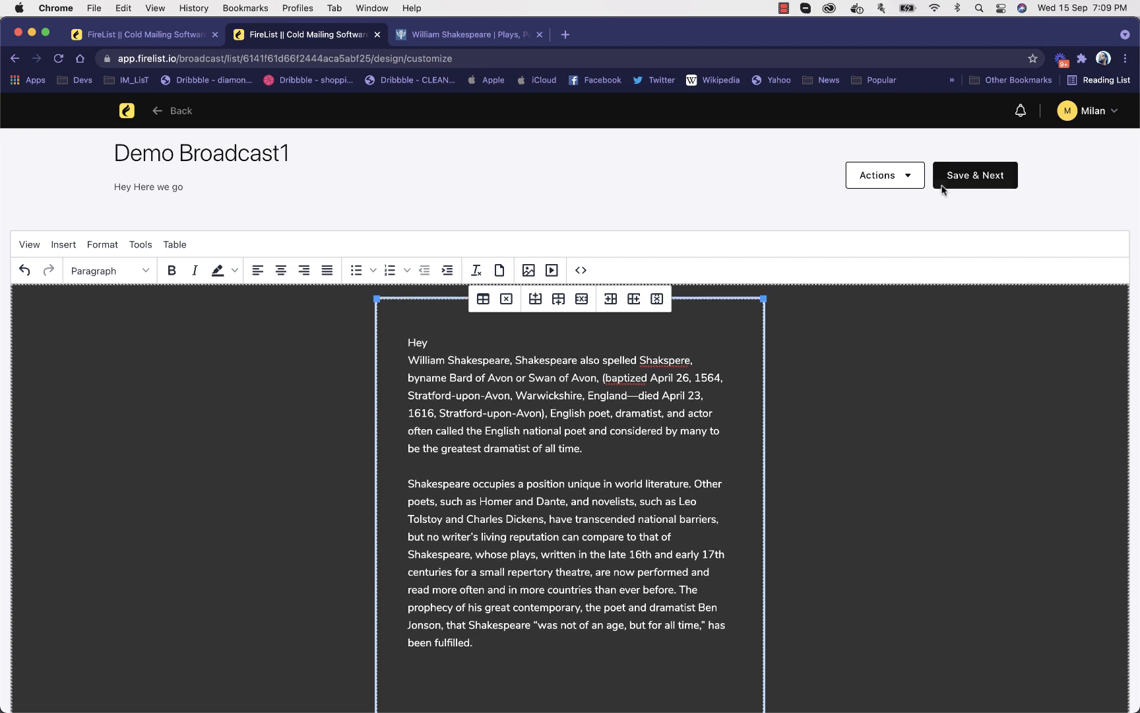
# Send a test email of Demo Broadcast1 to the tester's own email address
pyautogui.click(881, 176)
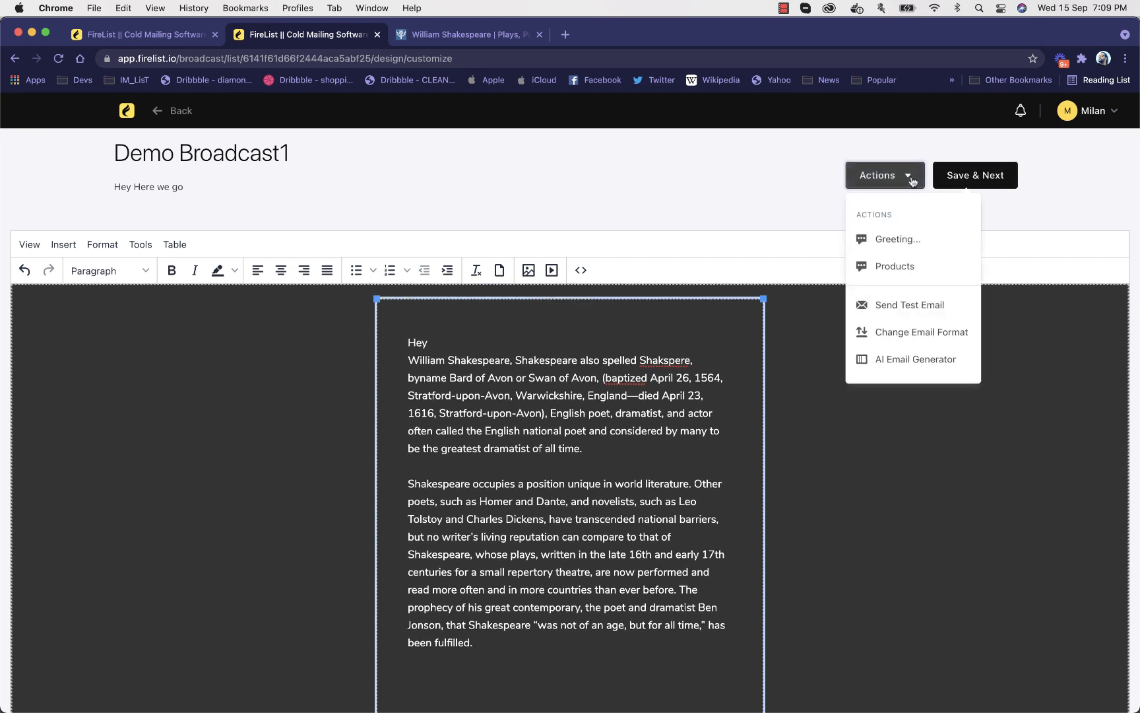
pyautogui.click(912, 307)
pyautogui.click(624, 317)
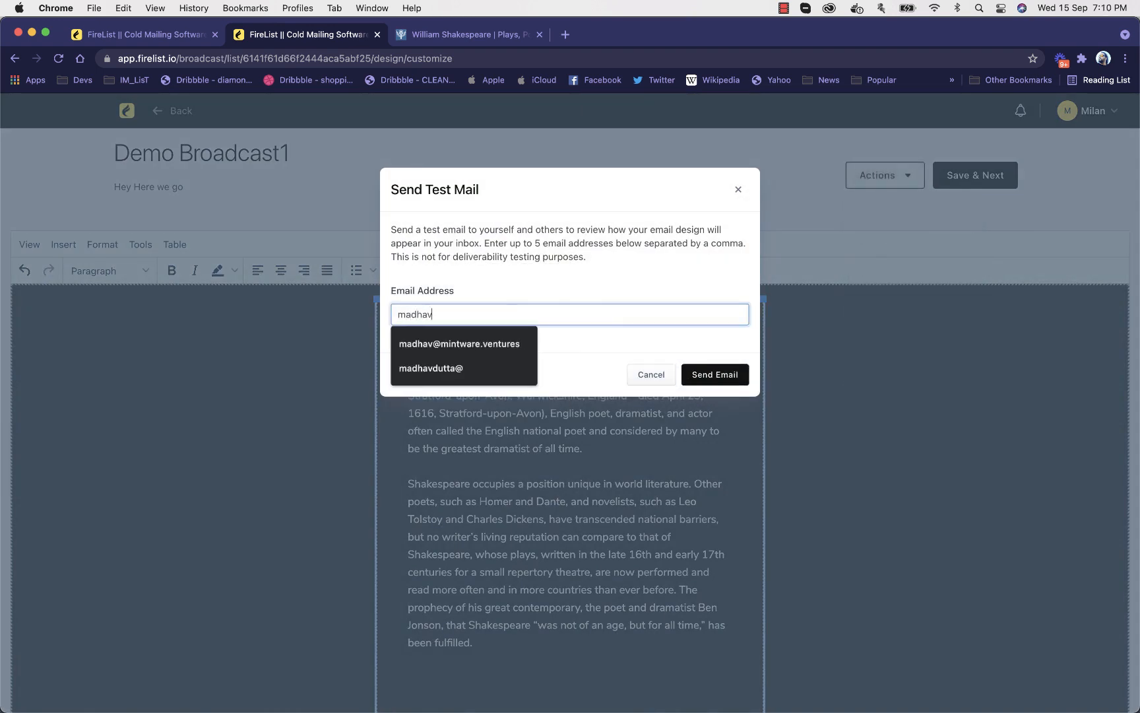
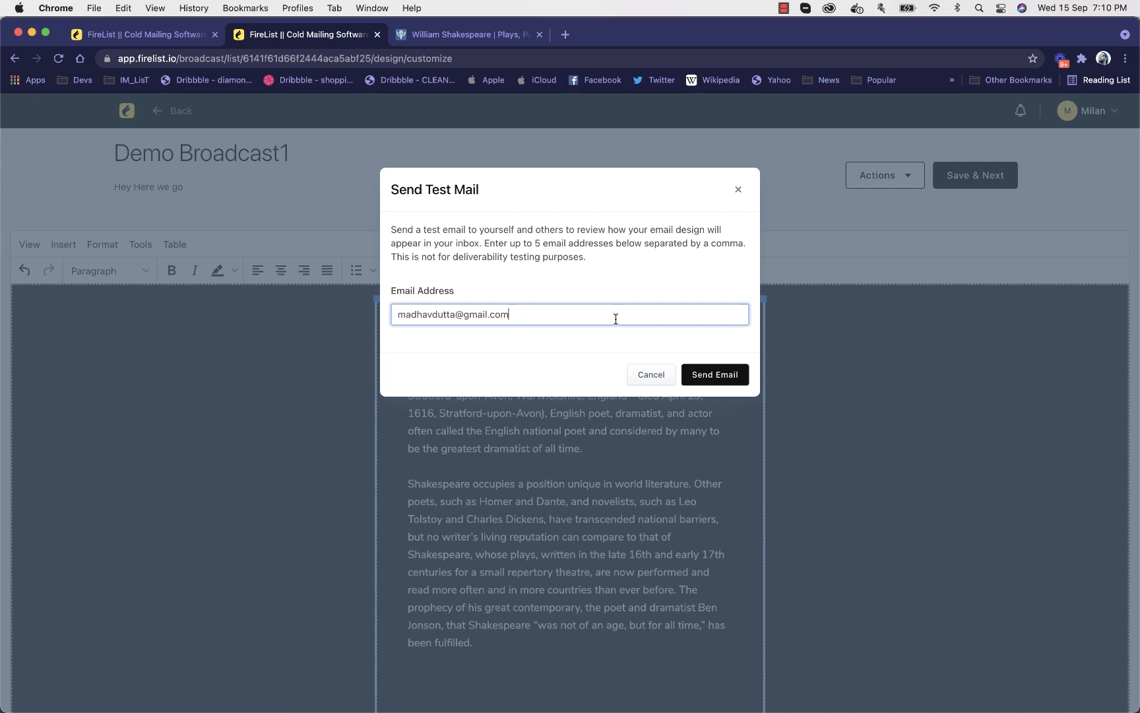
pyautogui.click(729, 376)
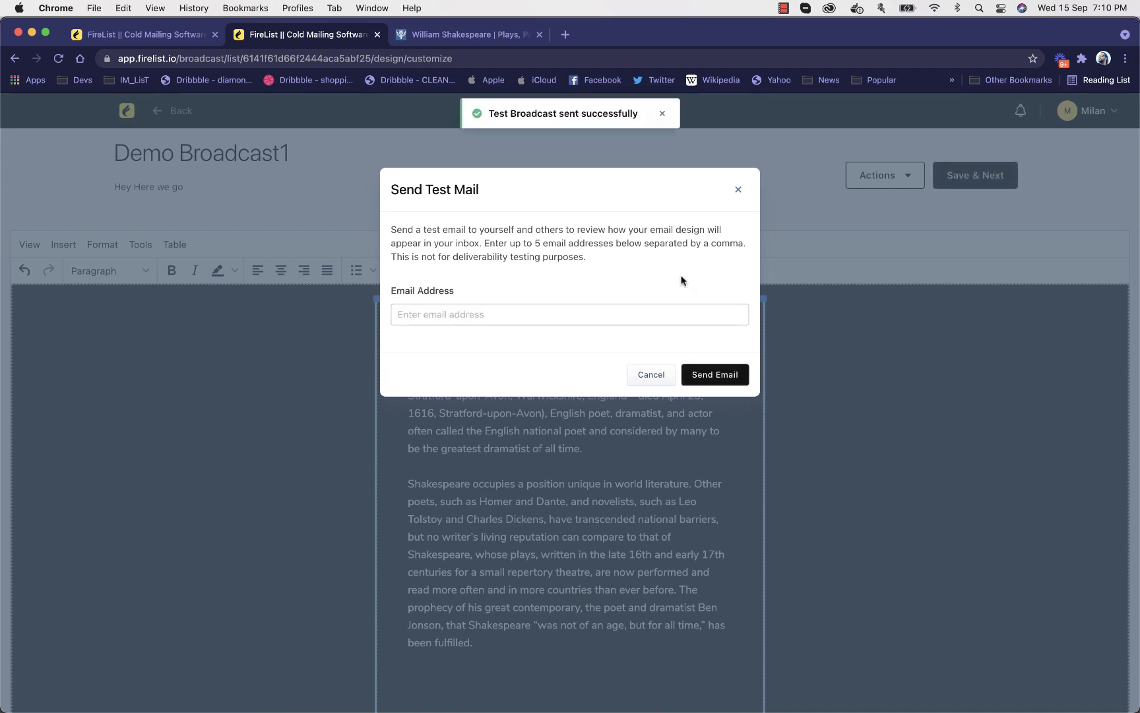
# Open Gmail in a new browser tab and open the received test email "Hey Here we go"
pyautogui.click(565, 35)
pyautogui.write('gmail.com')
pyautogui.press('Return')
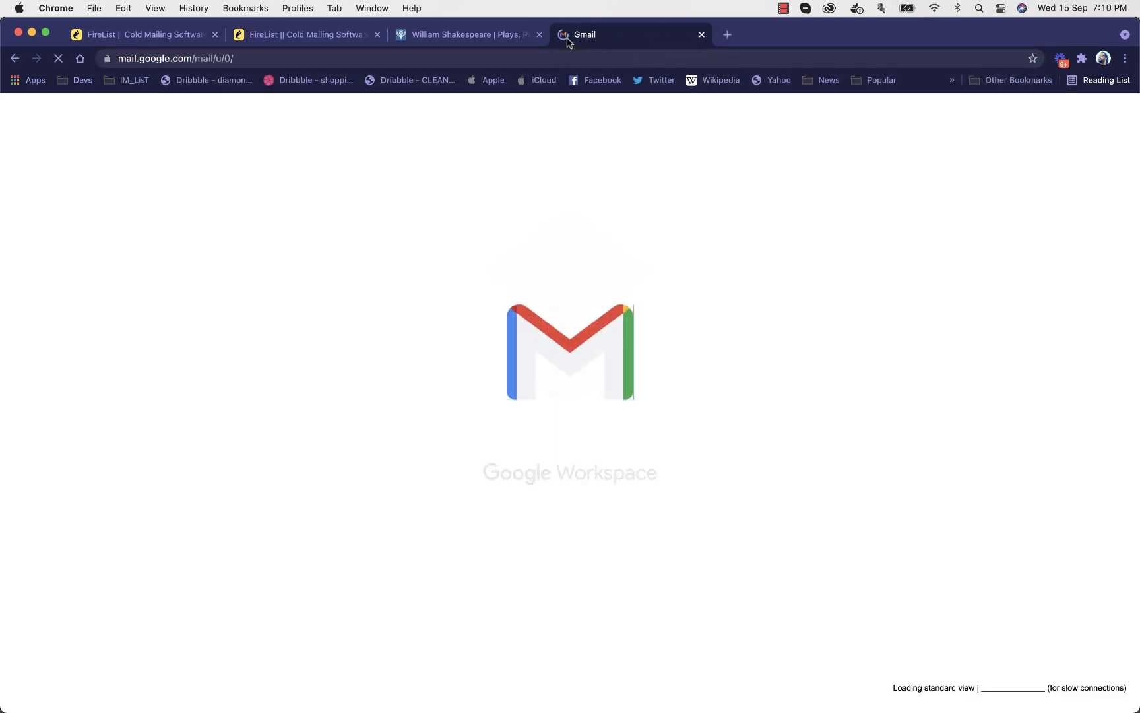
pyautogui.click(272, 586)
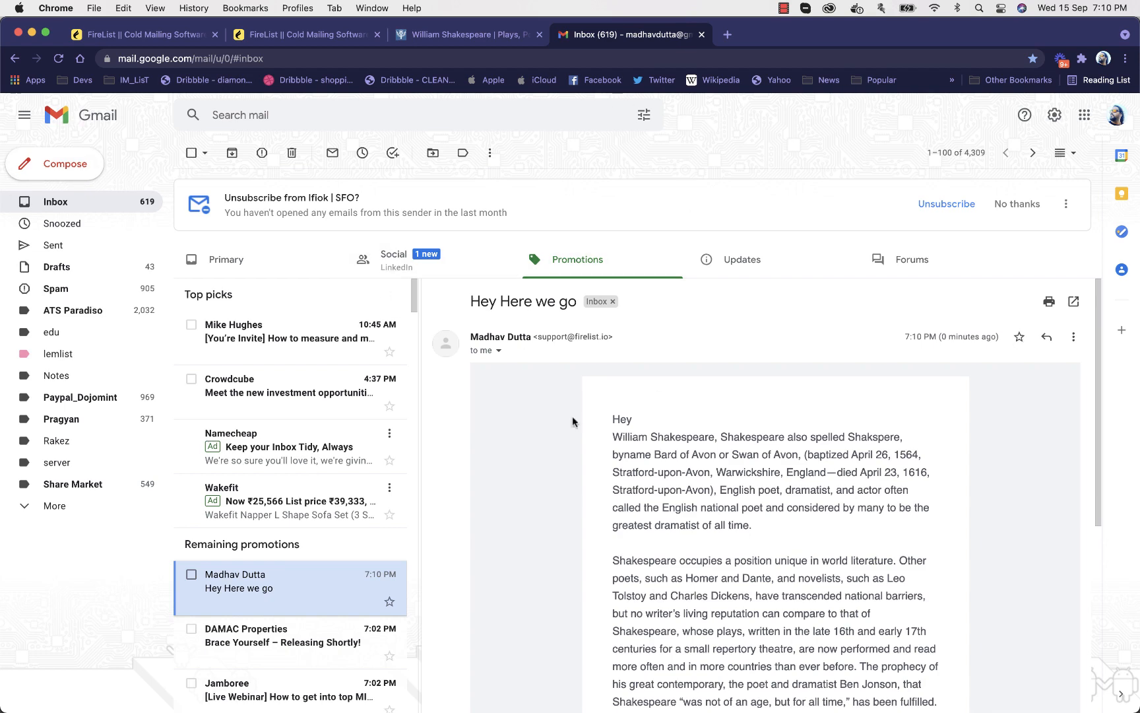
# Examine the test email's body, the postal address and unsubscribe link in its footer, and the sender address
pyautogui.scroll(-5, 667, 415)
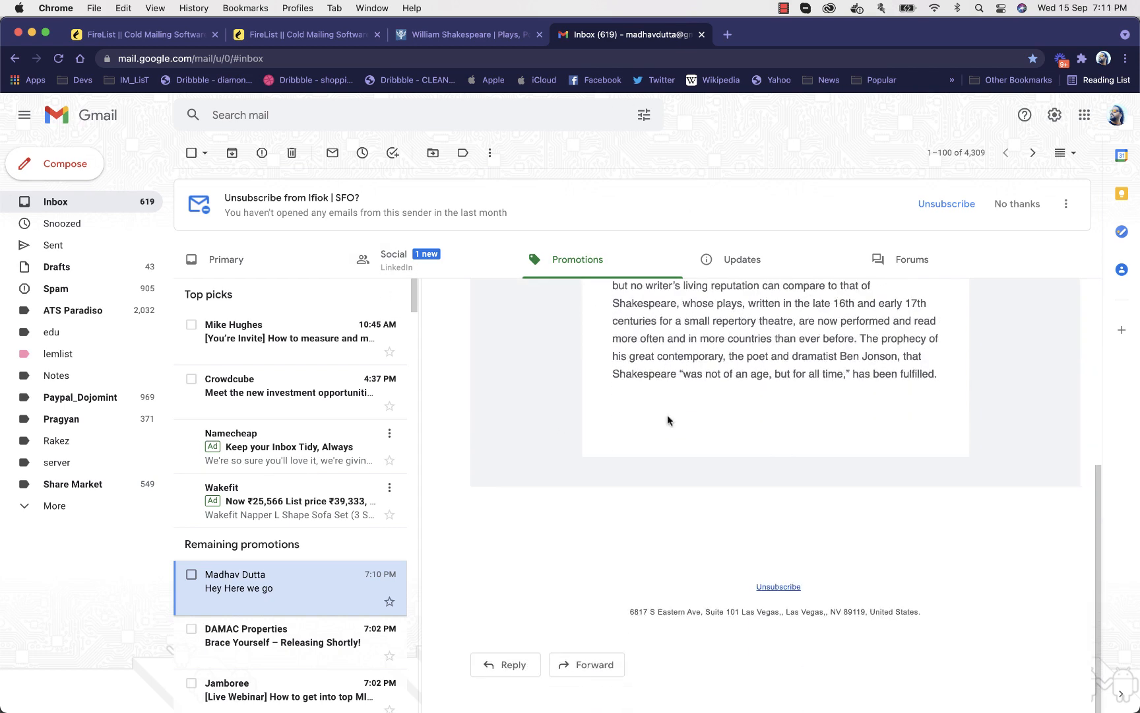
pyautogui.moveTo(632, 612); pyautogui.dragTo(888, 611)
pyautogui.click(884, 611)
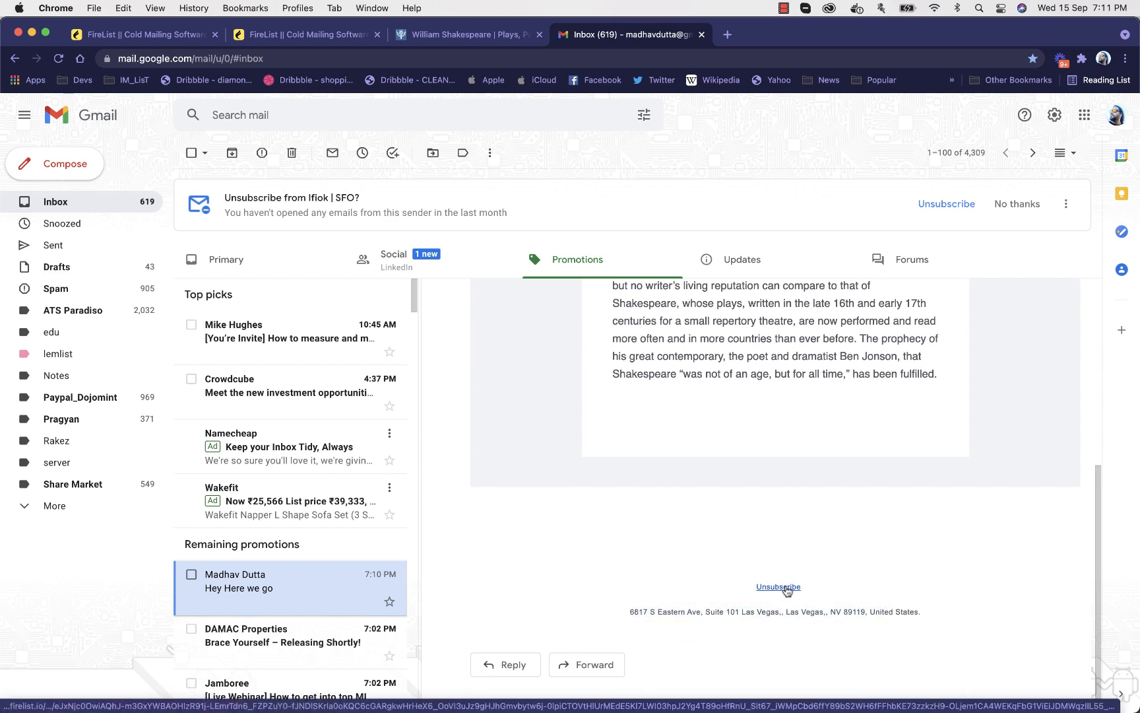
pyautogui.scroll(5, 824, 514)
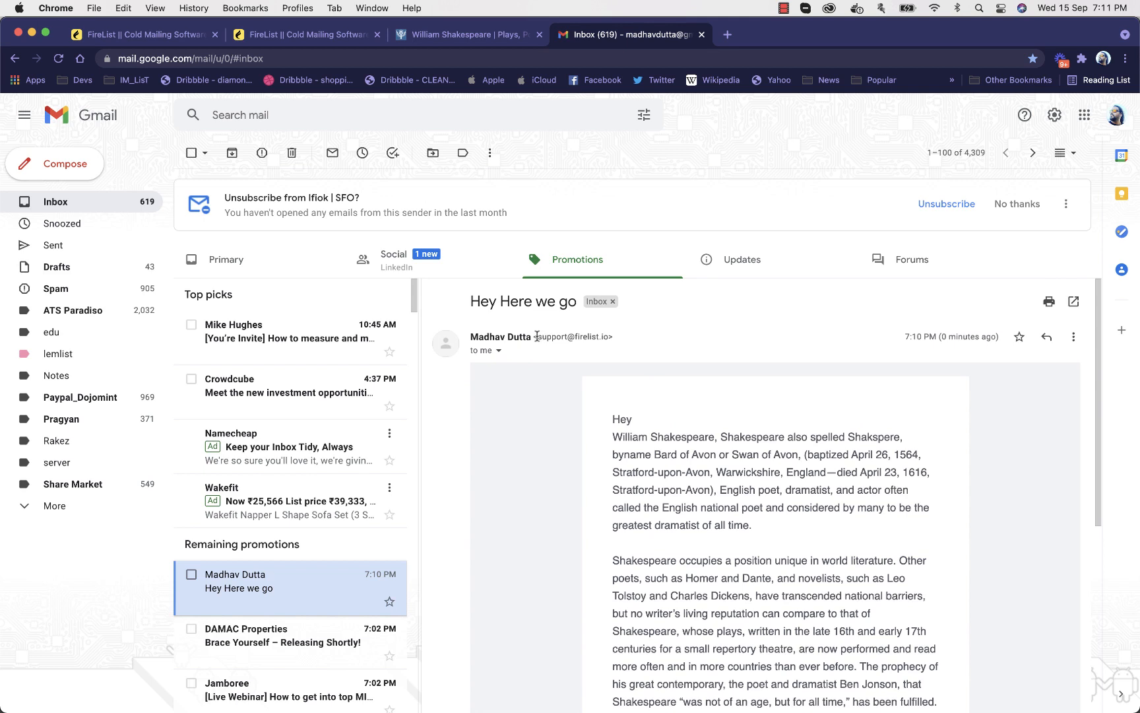
pyautogui.moveTo(537, 337); pyautogui.dragTo(607, 340)
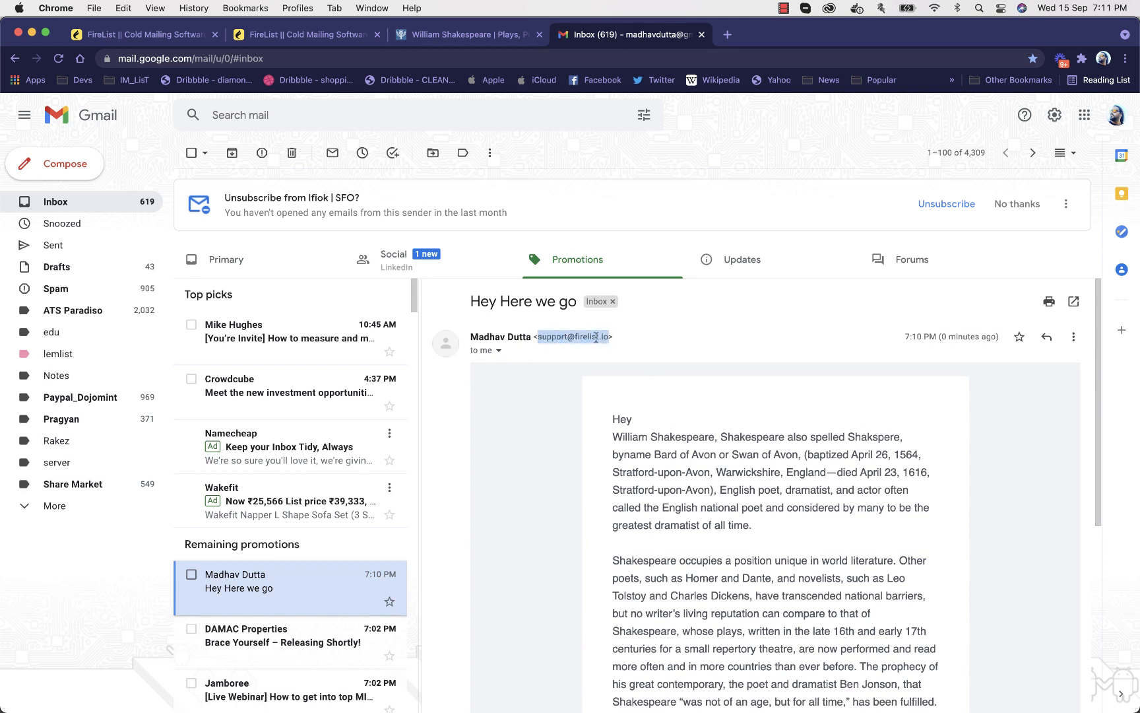
# Examine the test email's message details, including the sender, reply-to, mailed-by, signed-by and security entries
pyautogui.click(498, 351)
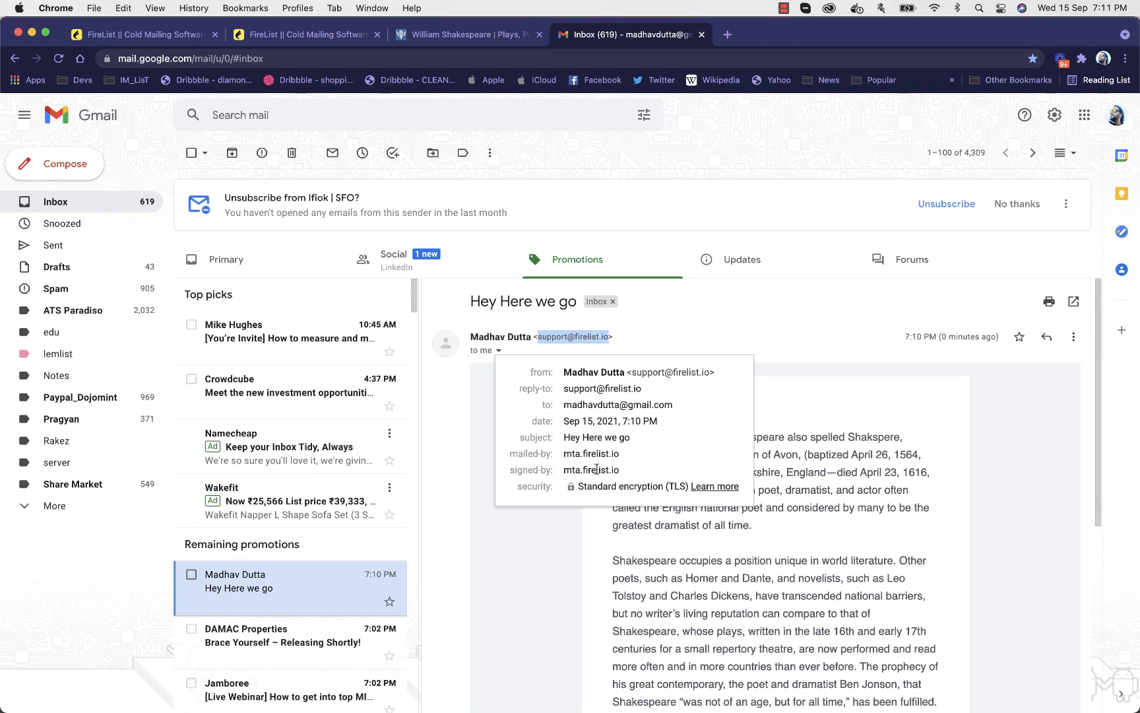
pyautogui.click(790, 371)
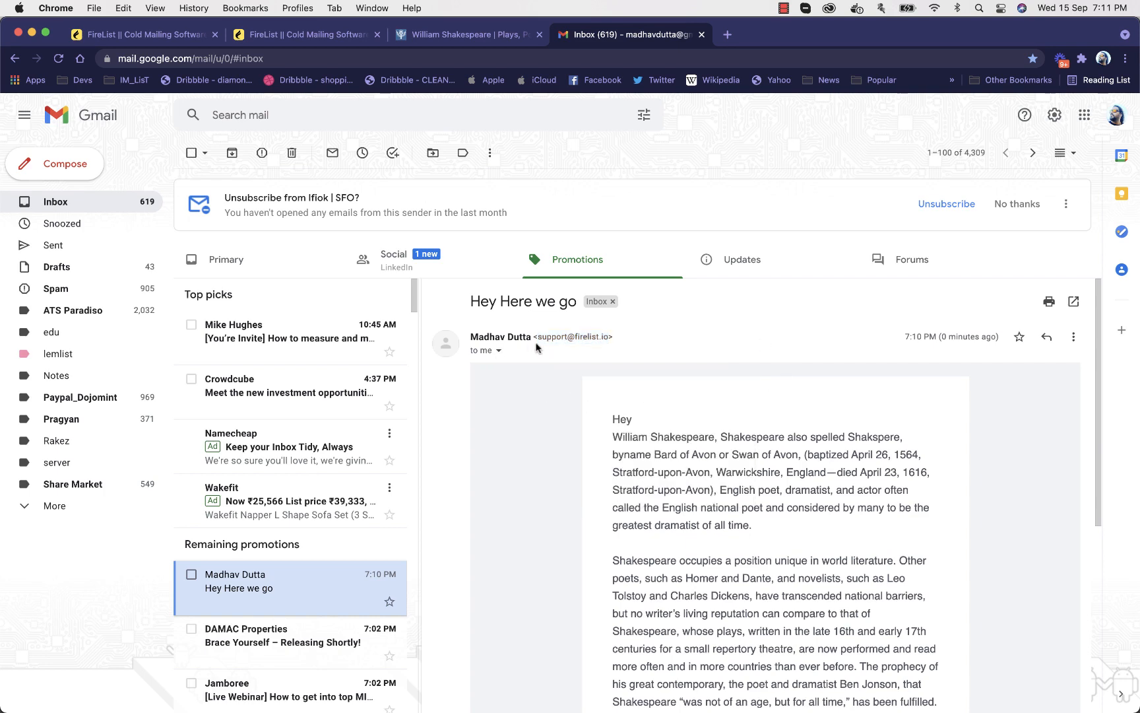
pyautogui.click(500, 352)
pyautogui.click(583, 340)
pyautogui.click(499, 350)
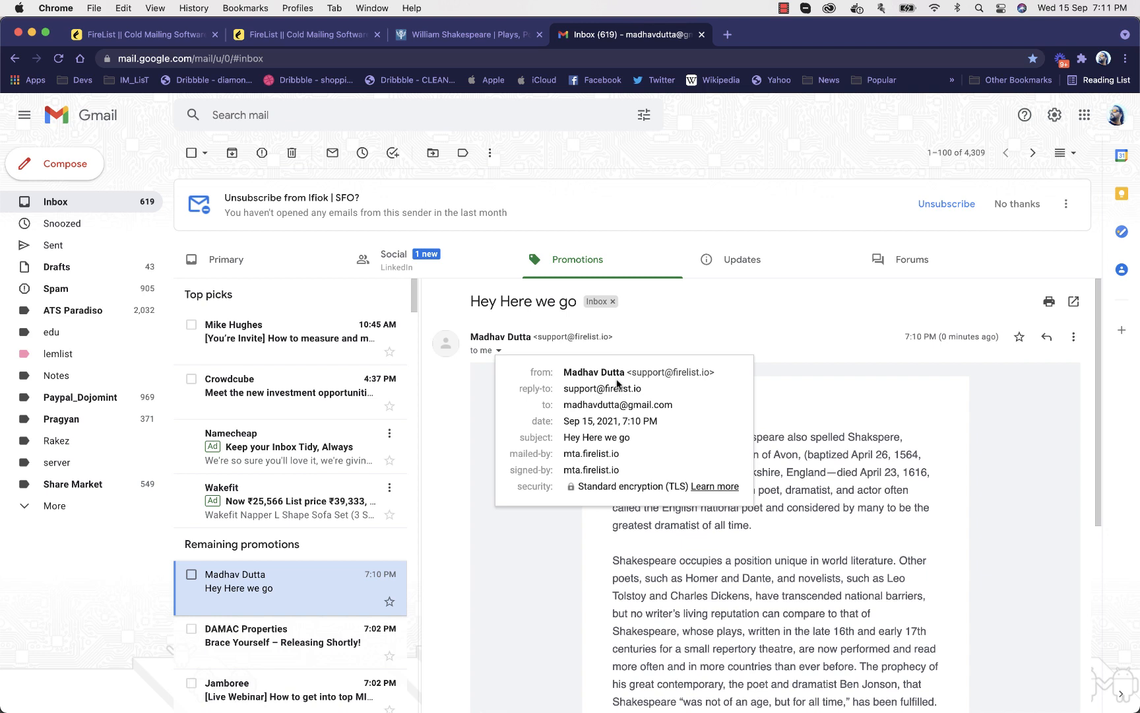
pyautogui.click(650, 340)
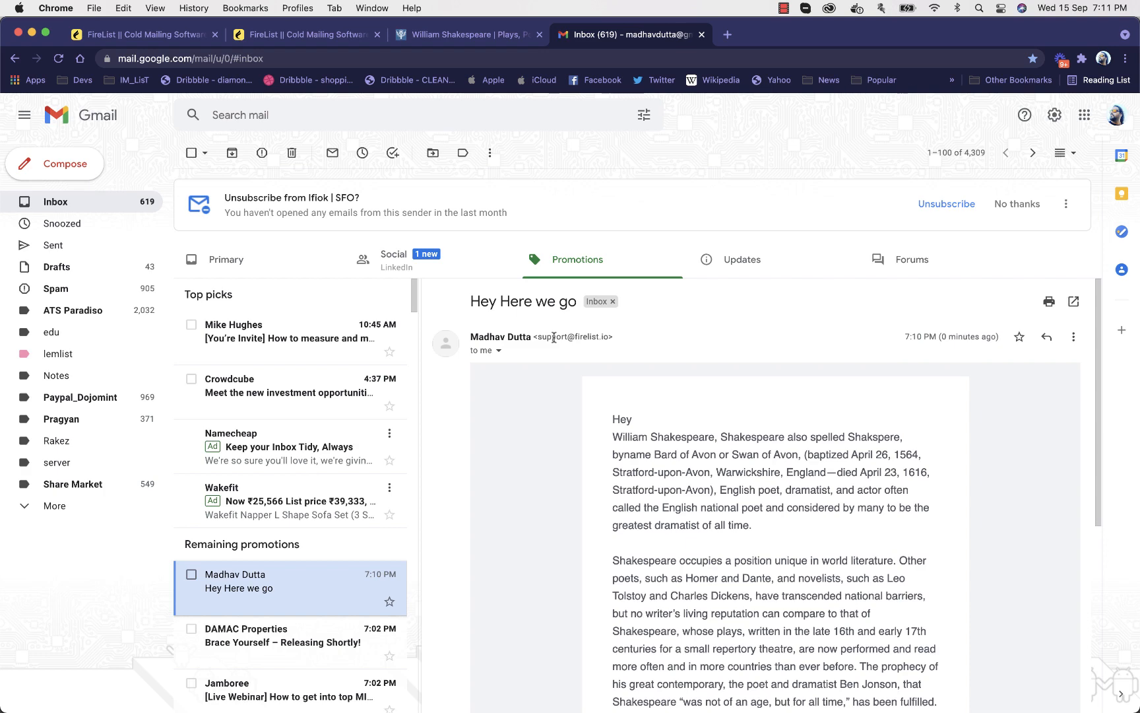
pyautogui.scroll(-5, 553, 337)
pyautogui.scroll(5, 554, 337)
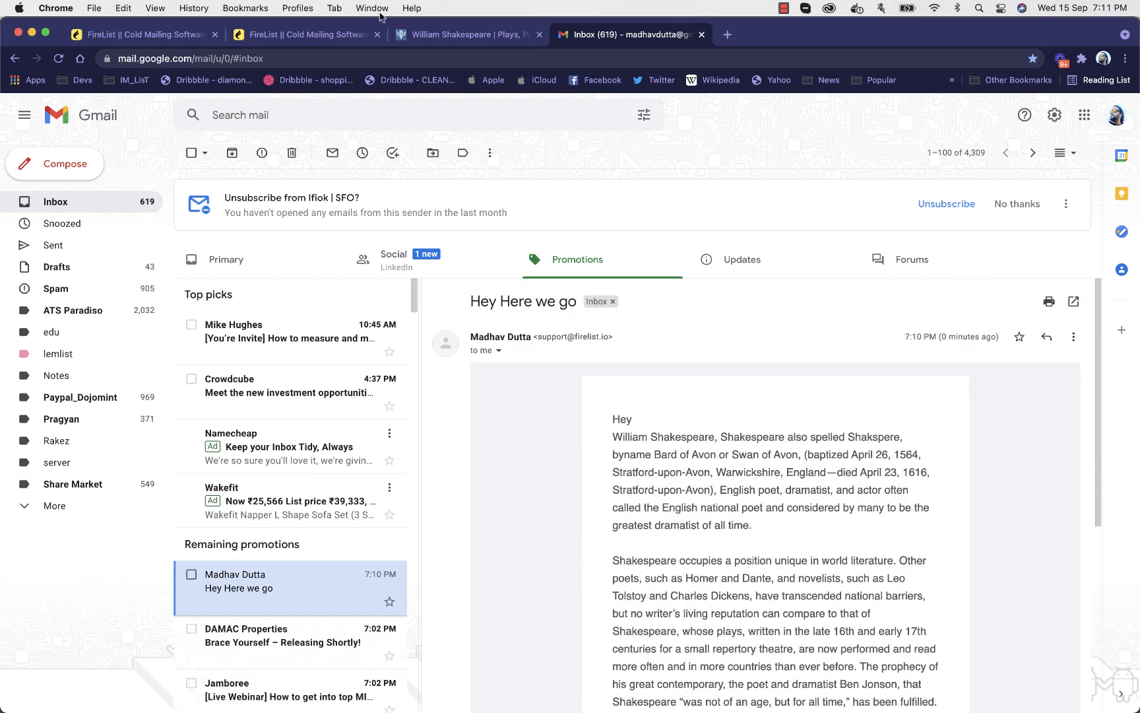
# Switch back to the Demo Broadcast1 design in FireList and open the AI Email Generator
pyautogui.click(151, 36)
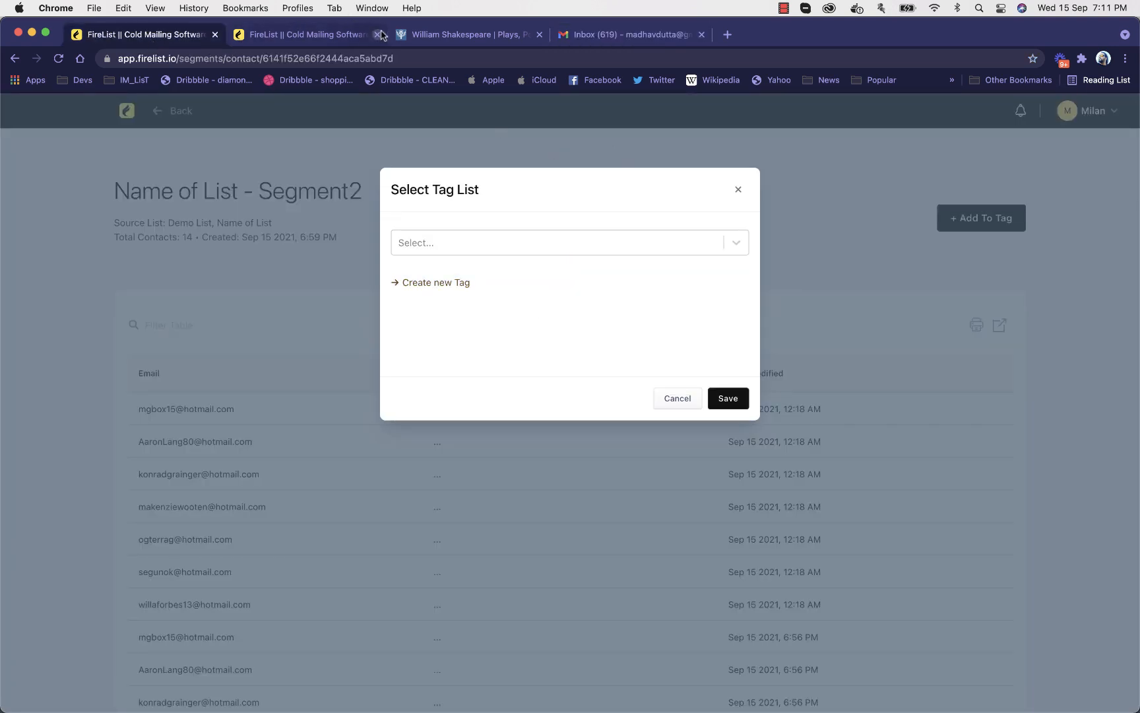
pyautogui.click(353, 42)
pyautogui.click(738, 189)
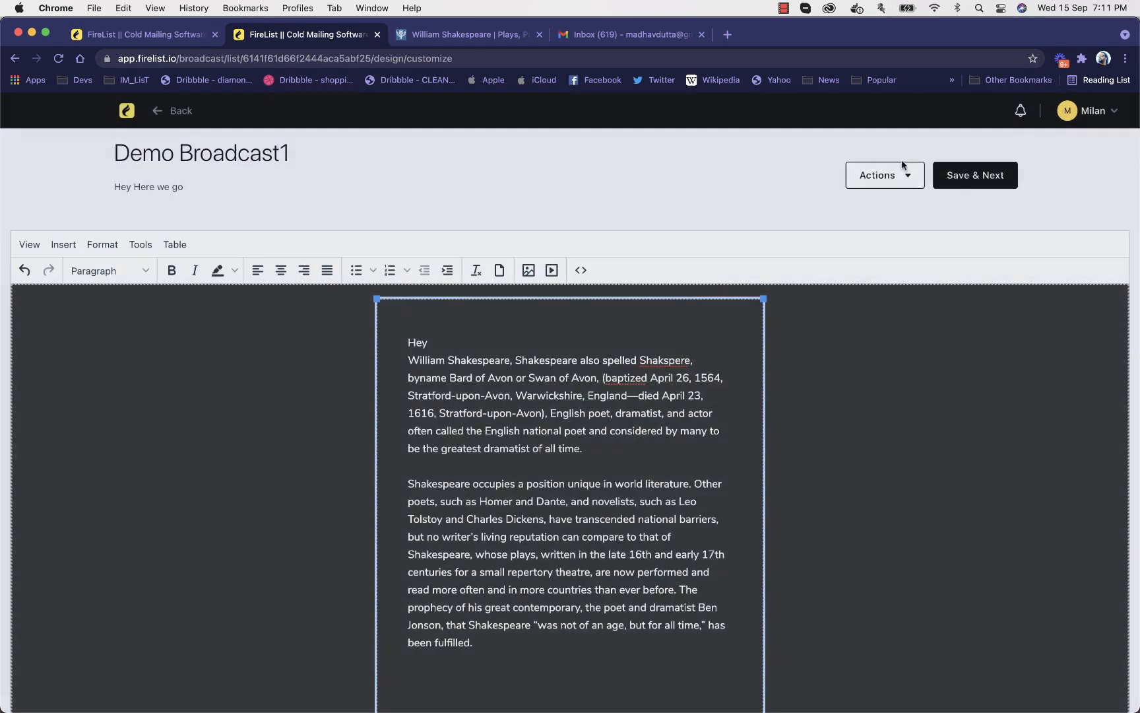
pyautogui.click(901, 176)
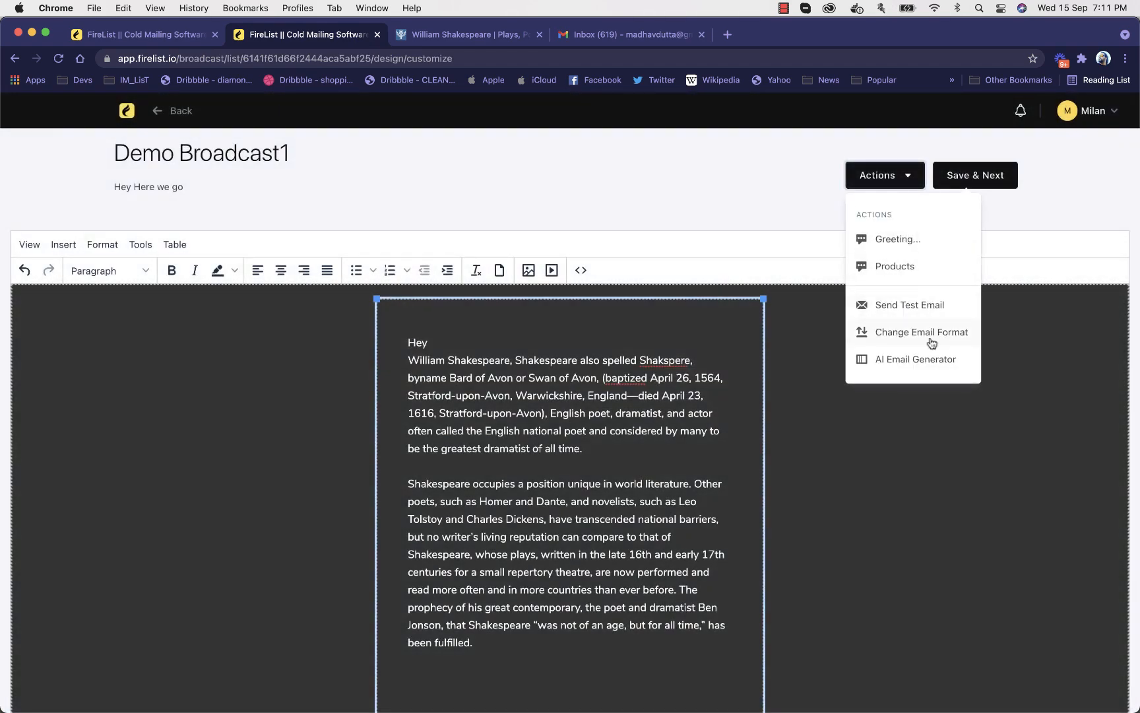
pyautogui.click(884, 358)
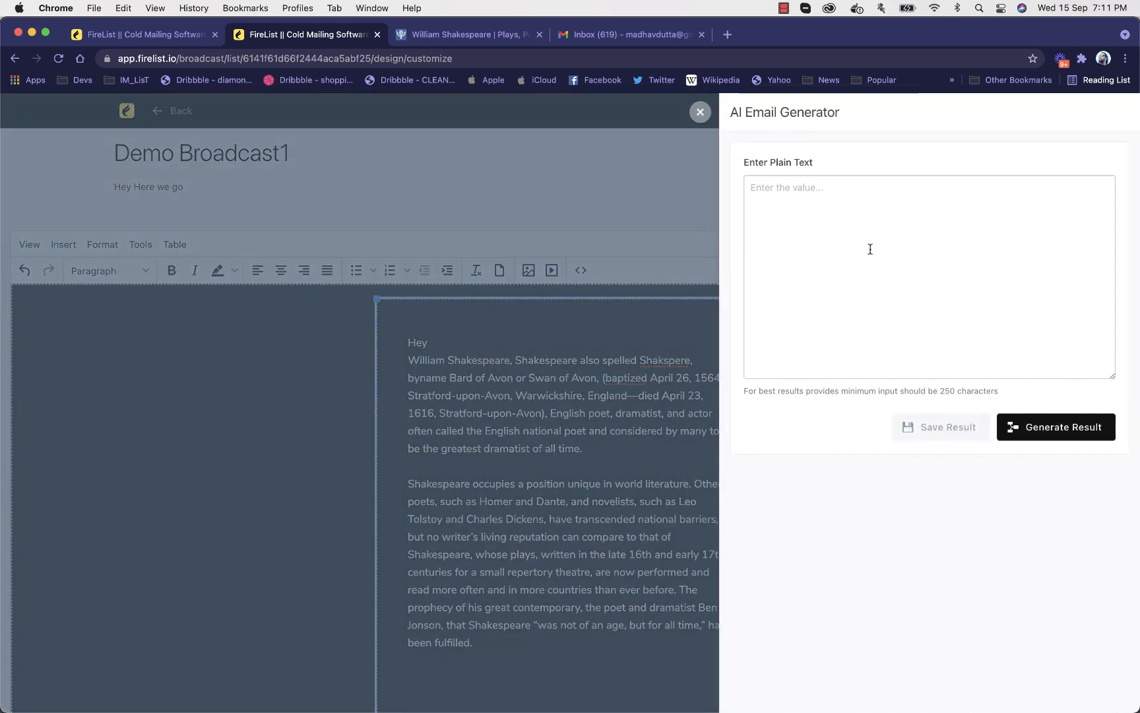
# Replace the Britannica page with Wikipedia's Yoda article and copy its first introductory paragraph
pyautogui.click(488, 36)
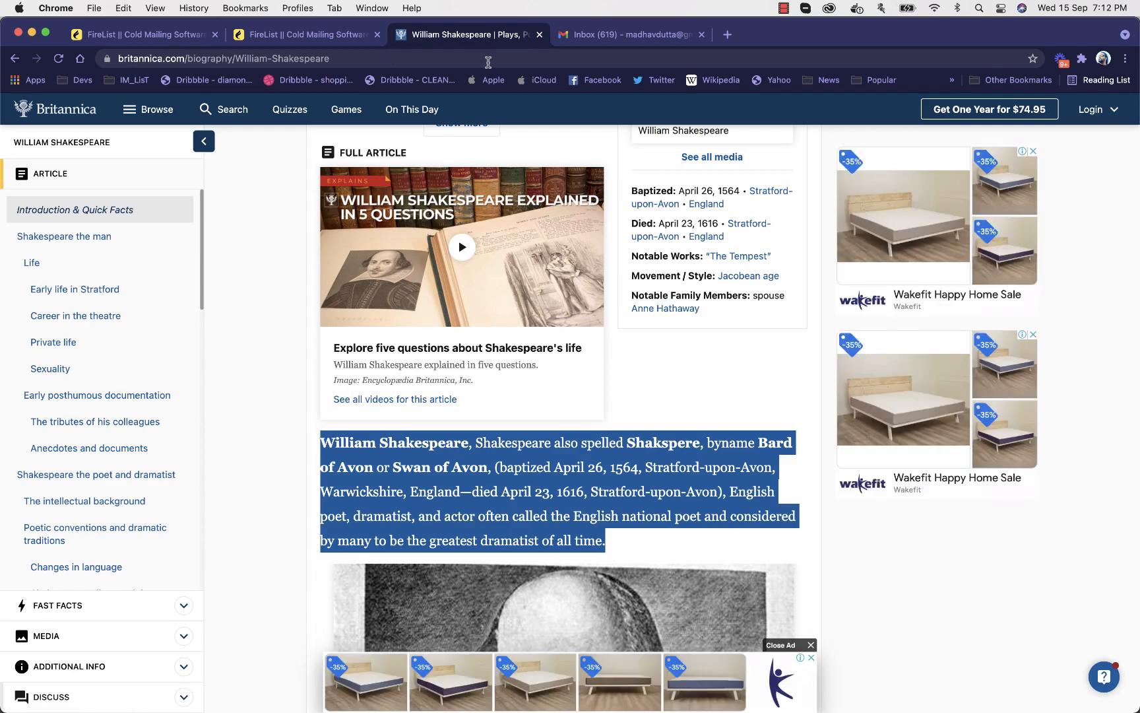
pyautogui.click(488, 61)
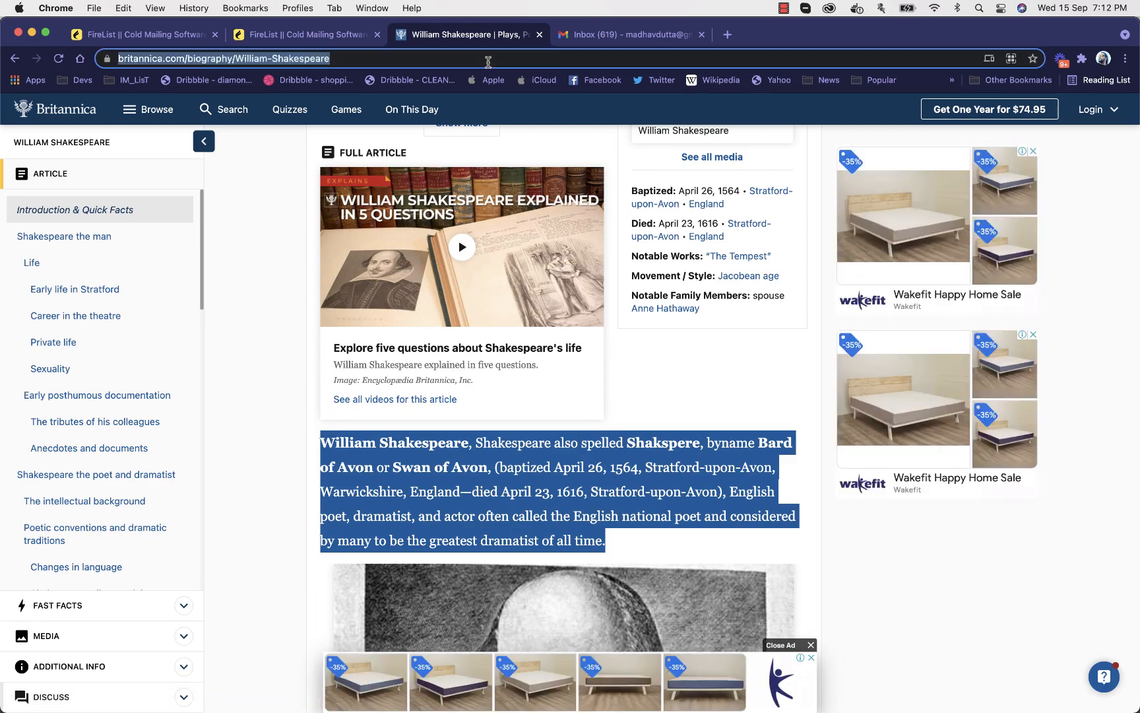
pyautogui.write('yoda')
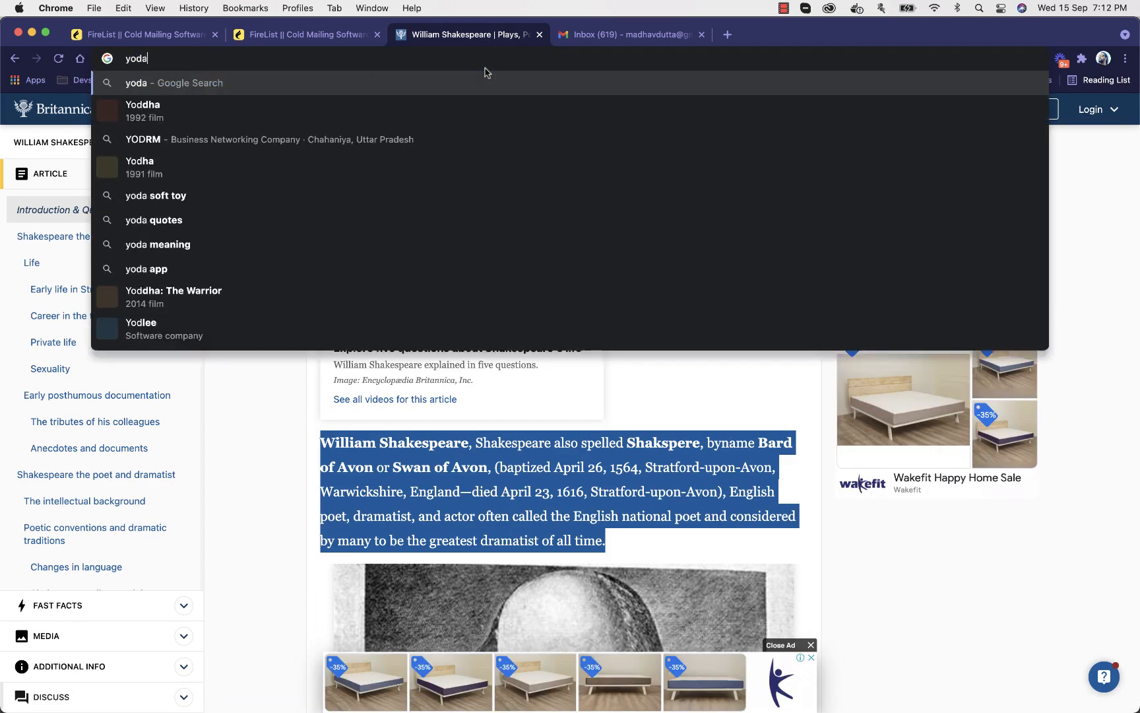
pyautogui.press('Return')
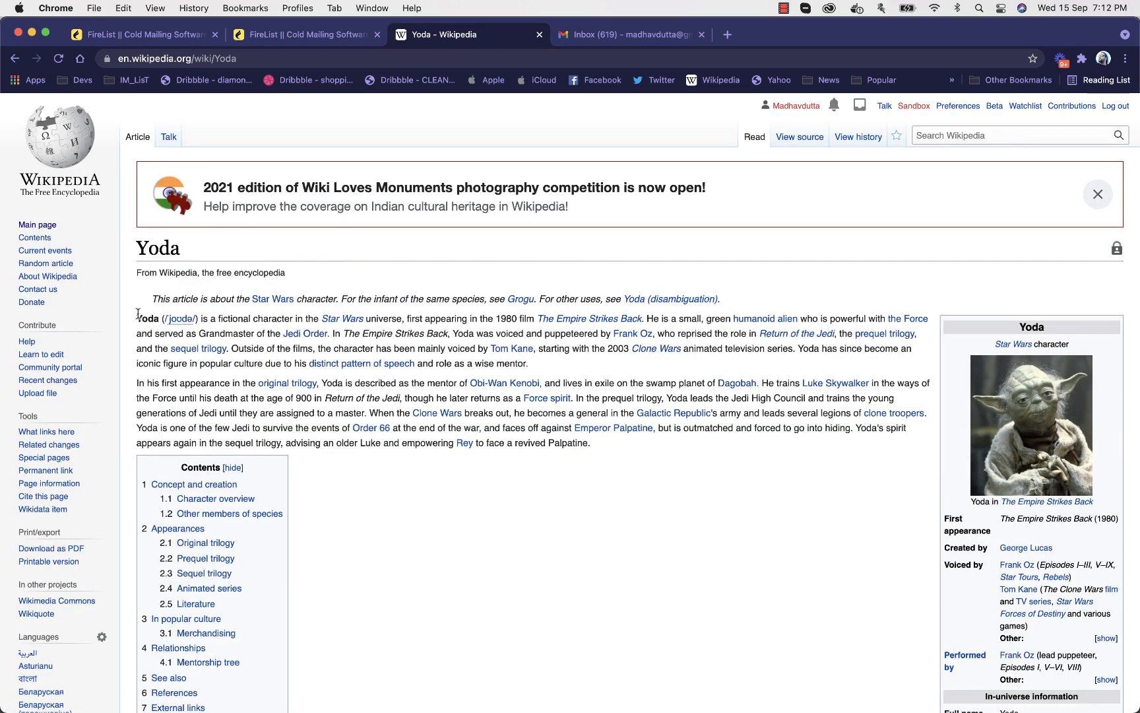
pyautogui.moveTo(138, 314); pyautogui.dragTo(640, 371)
pyautogui.press('super+c')
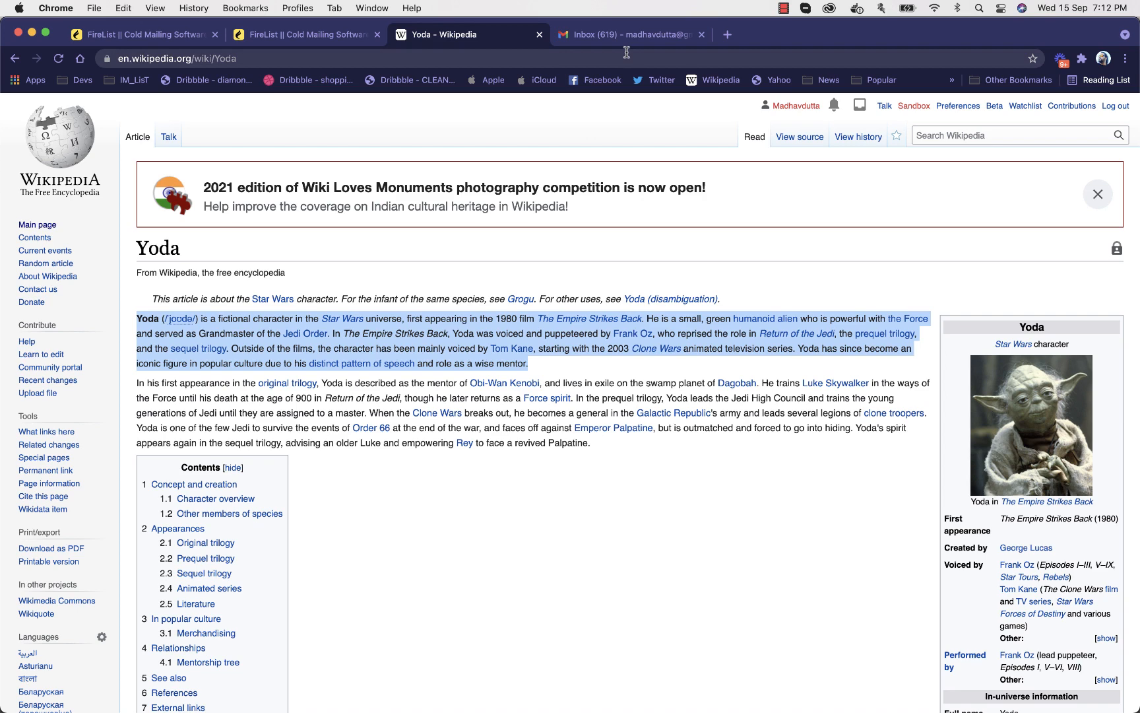
# Paste the Yoda paragraph into the AI Email Generator's plain text in FireList and generate the result
pyautogui.click(316, 39)
pyautogui.click(882, 300)
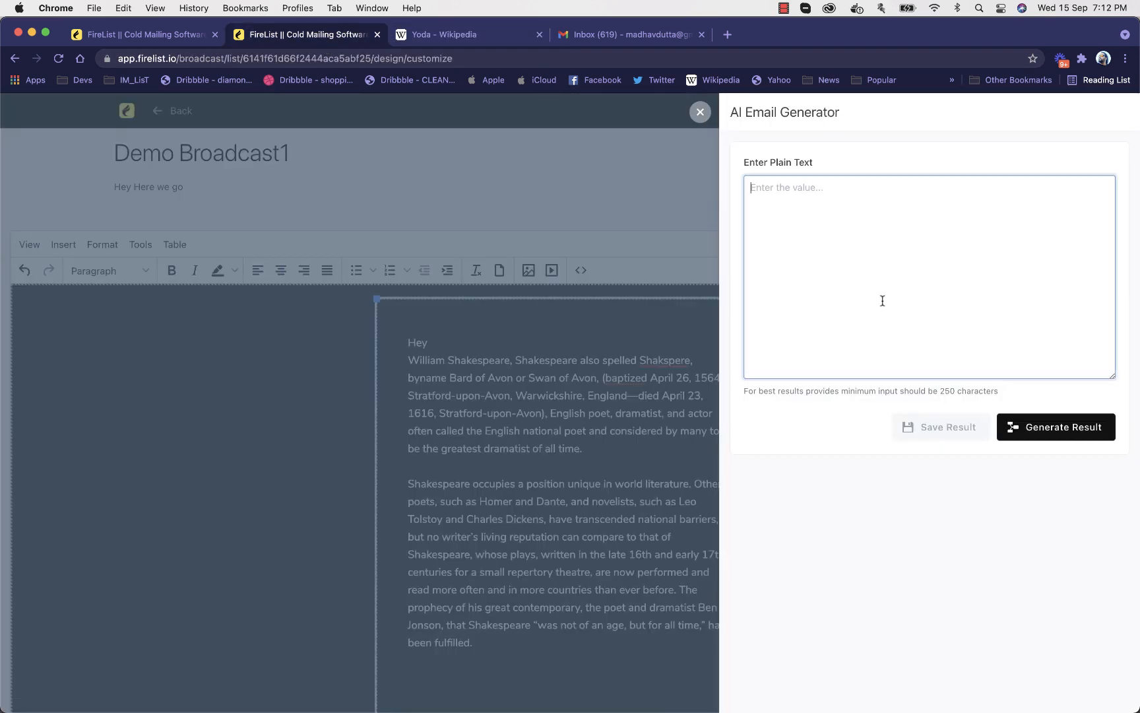
pyautogui.press('super+v')
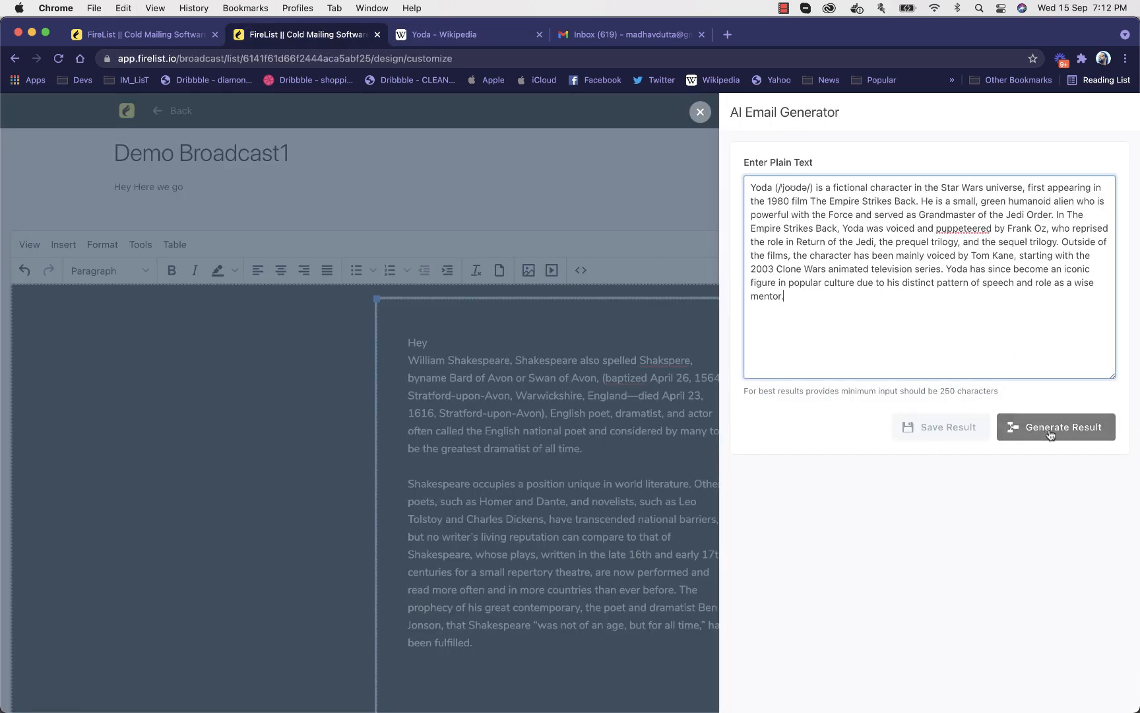
pyautogui.click(1050, 430)
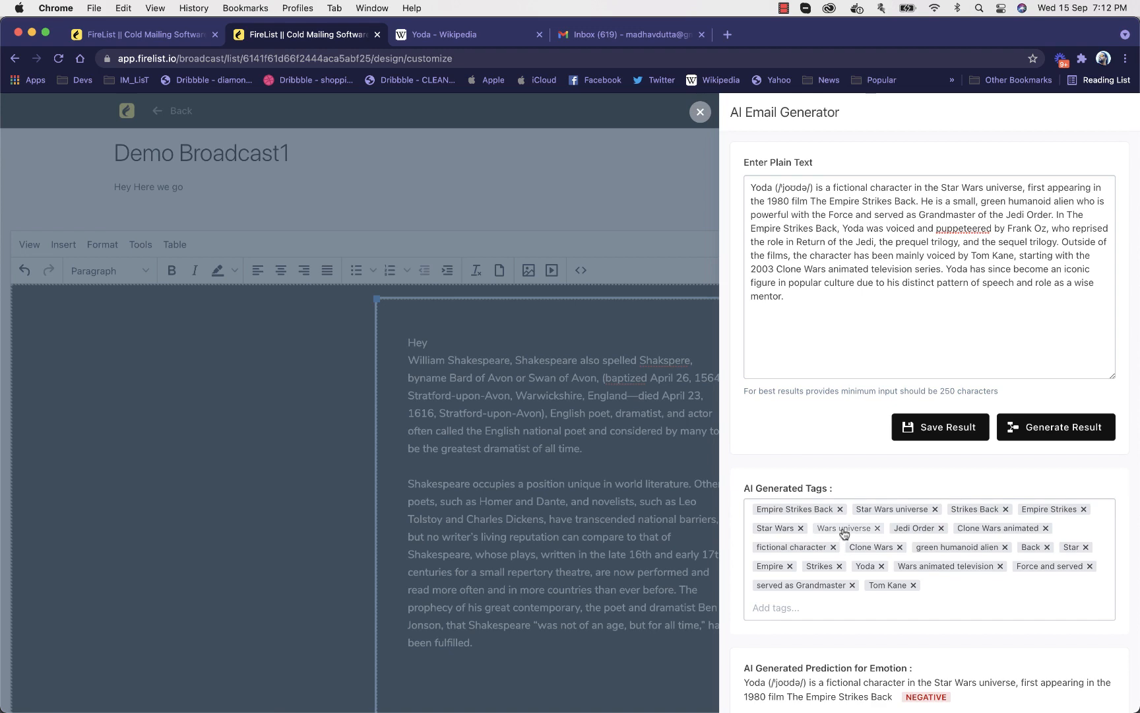
# Examine the AI generated tags and the emotion prediction for each sentence of the Yoda text
pyautogui.scroll(-1, 920, 535)
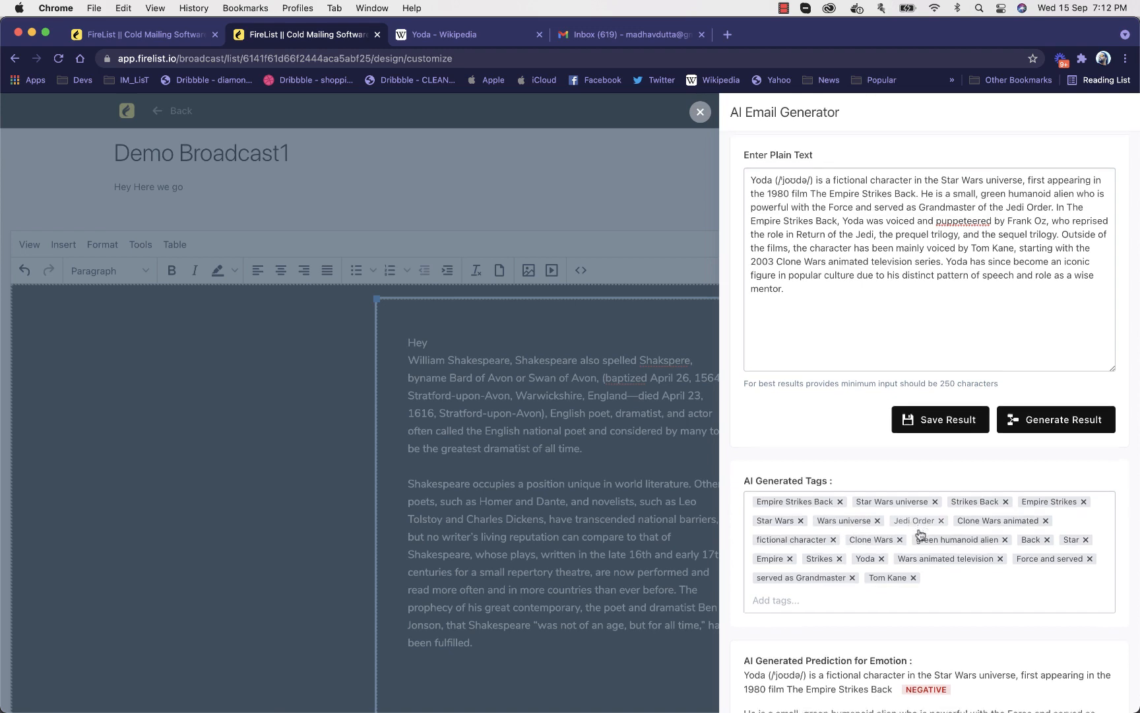
pyautogui.scroll(-3, 921, 534)
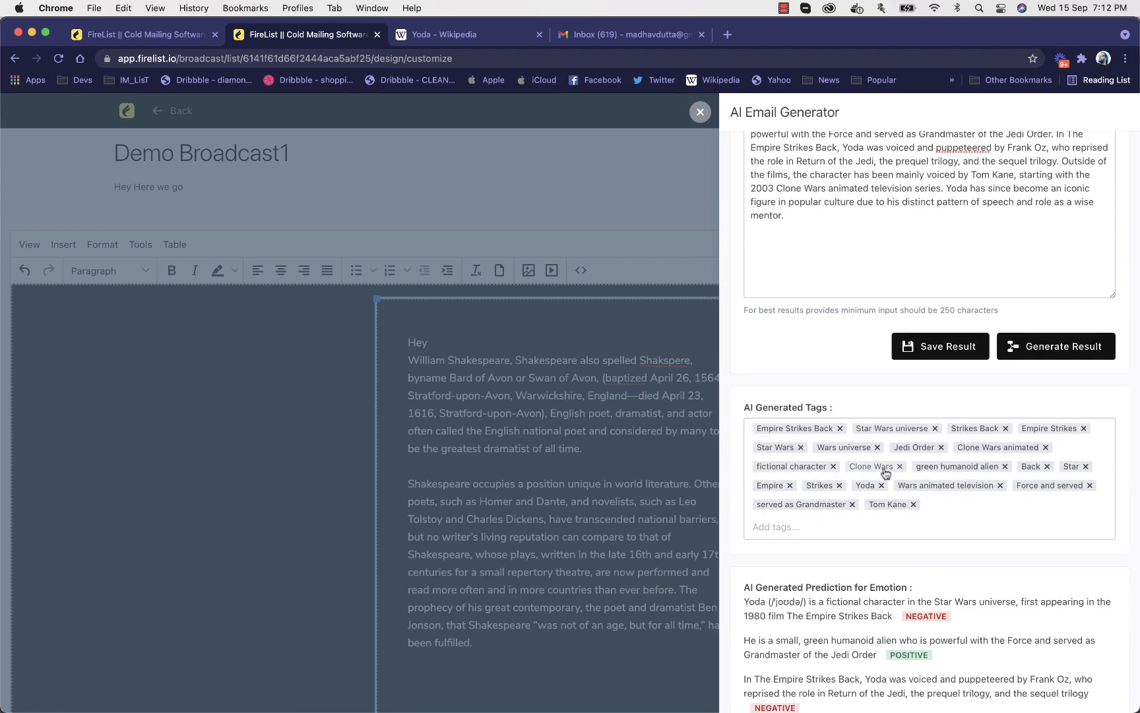
pyautogui.scroll(-10, 885, 473)
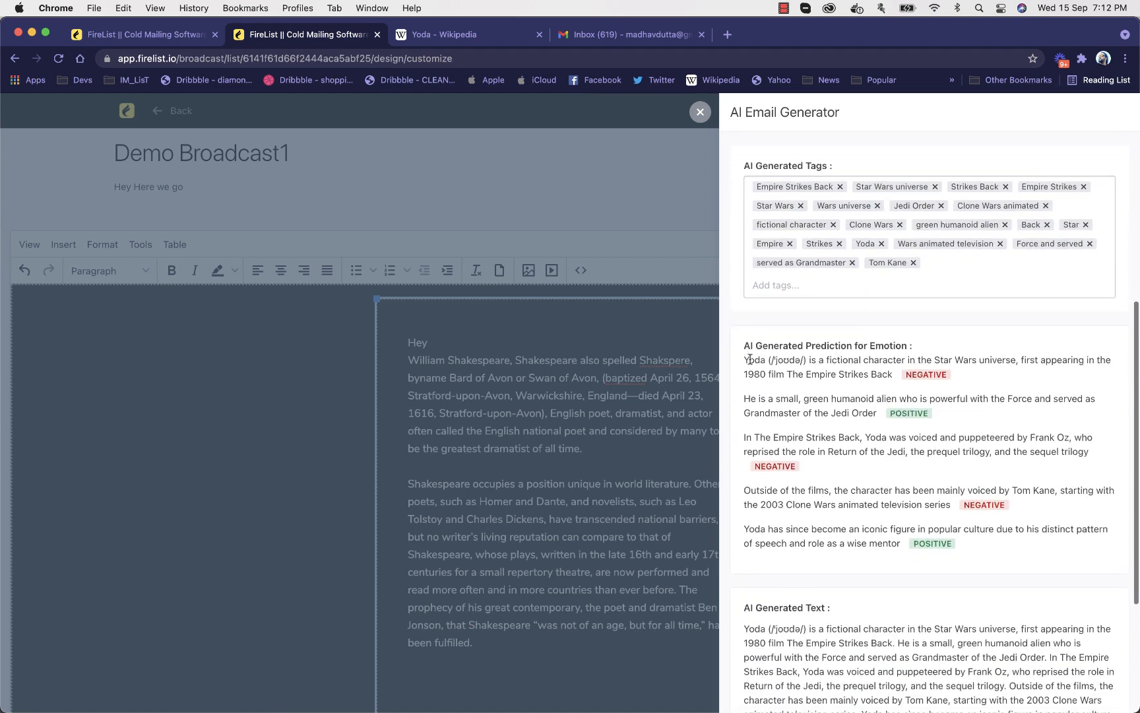
pyautogui.moveTo(739, 358); pyautogui.dragTo(902, 382)
pyautogui.click(902, 383)
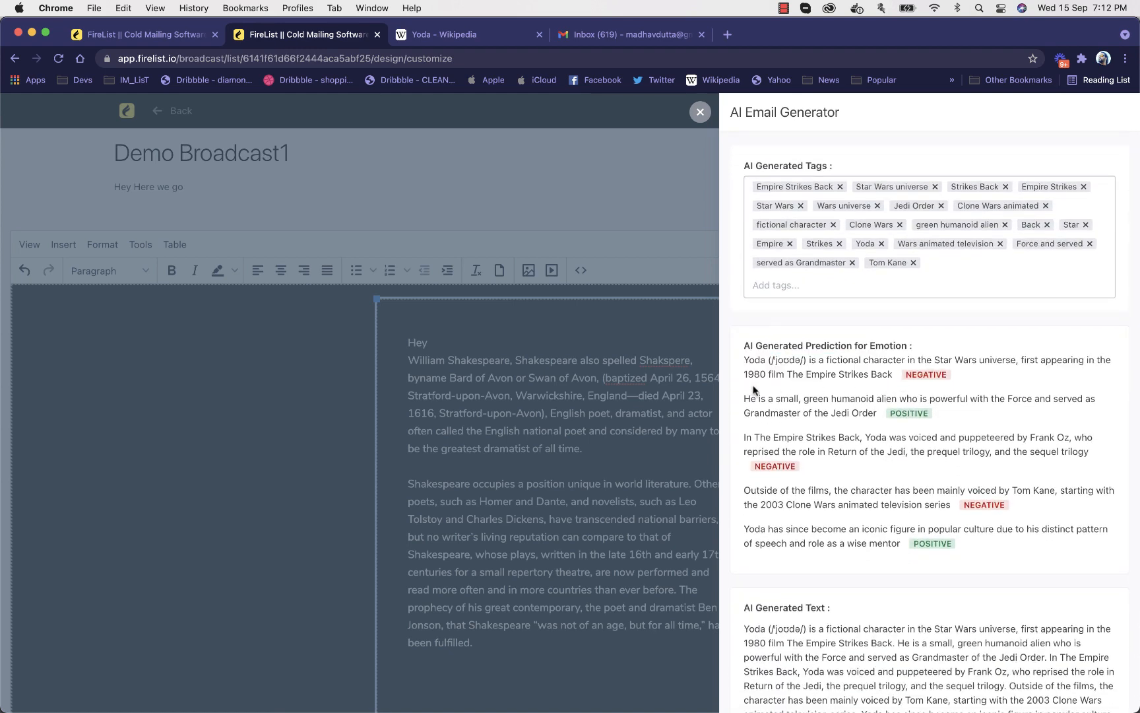
pyautogui.moveTo(744, 398); pyautogui.dragTo(853, 415)
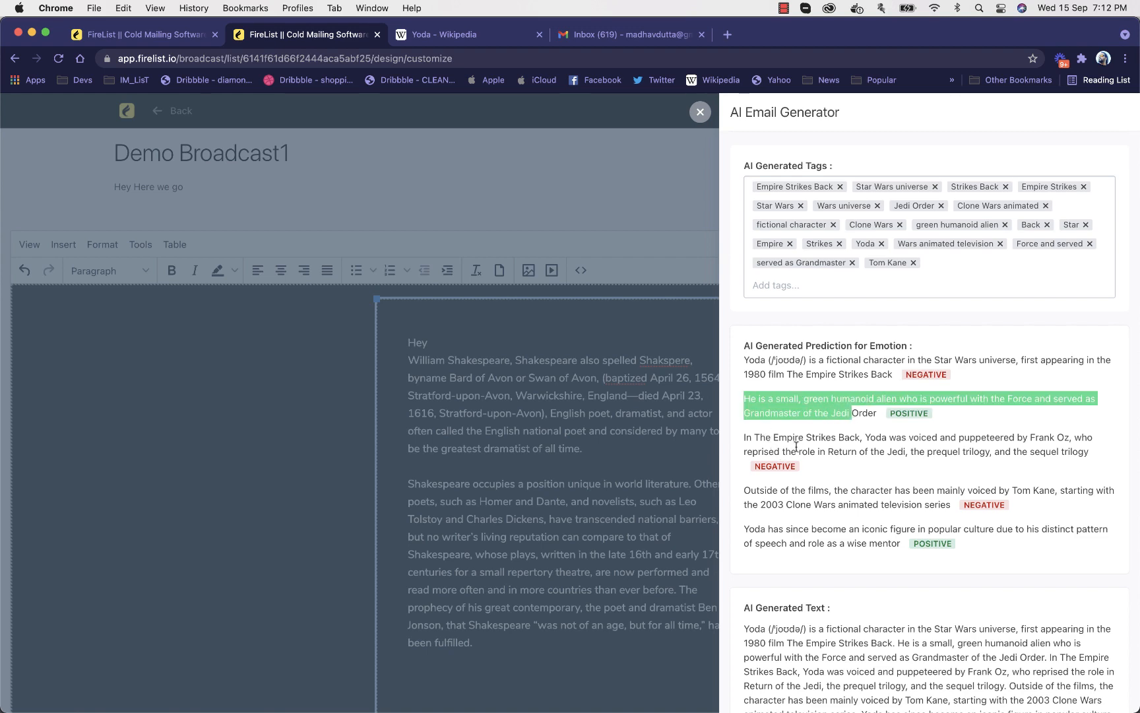
pyautogui.click(823, 482)
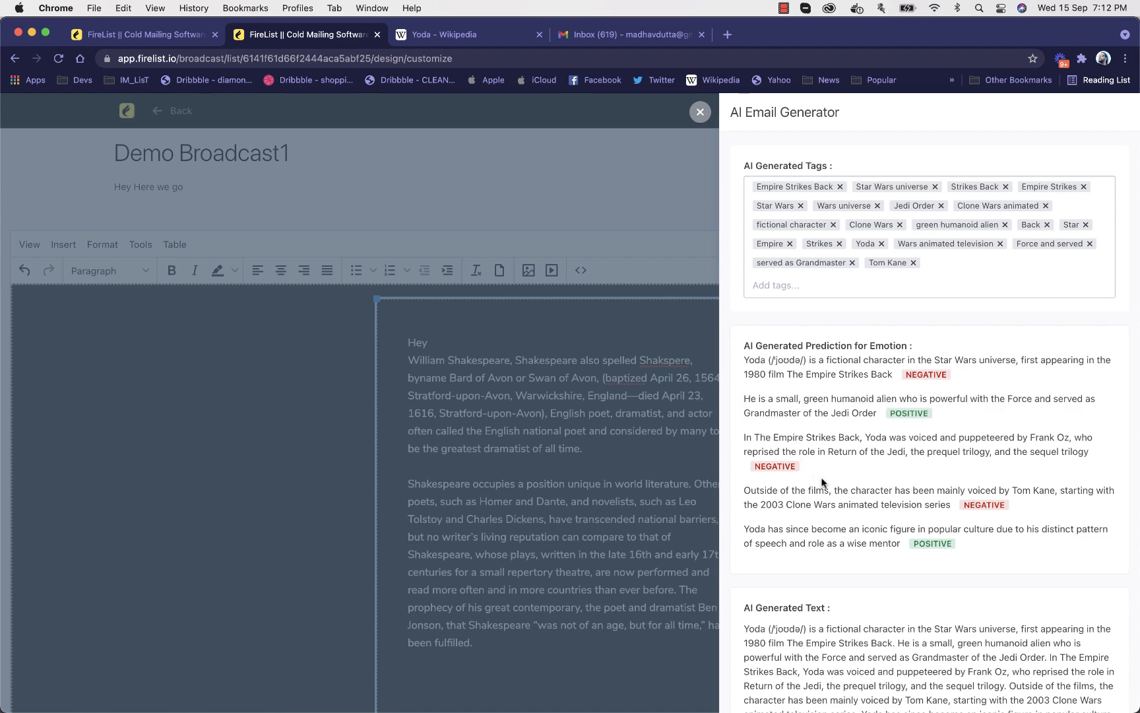
# Read through the AI generated text and compare it with the plain text that was entered
pyautogui.scroll(-3, 823, 482)
pyautogui.scroll(8, 823, 482)
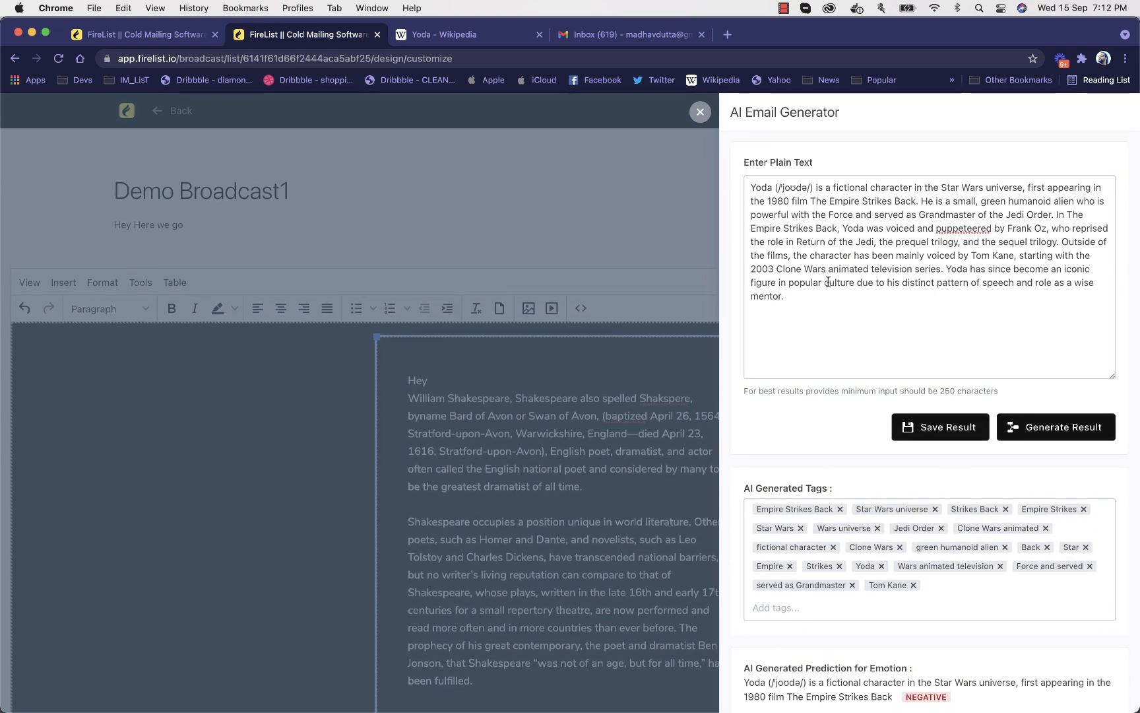
pyautogui.scroll(-2, 840, 441)
pyautogui.scroll(-10, 840, 442)
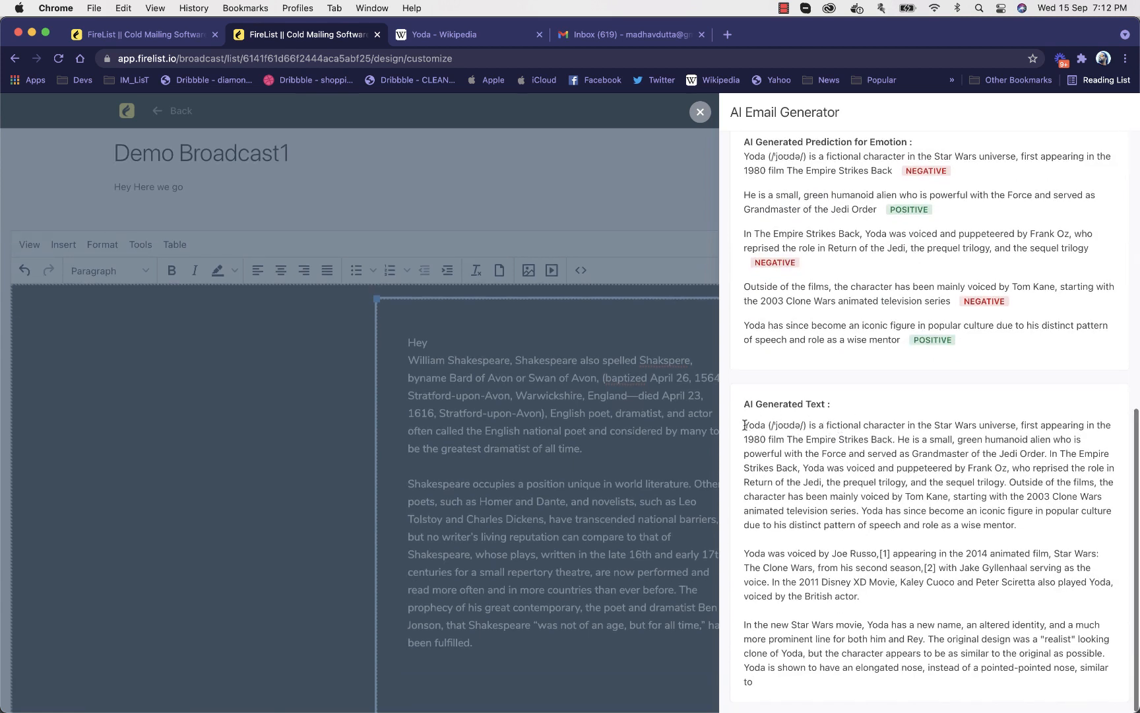
pyautogui.moveTo(745, 425); pyautogui.dragTo(968, 646)
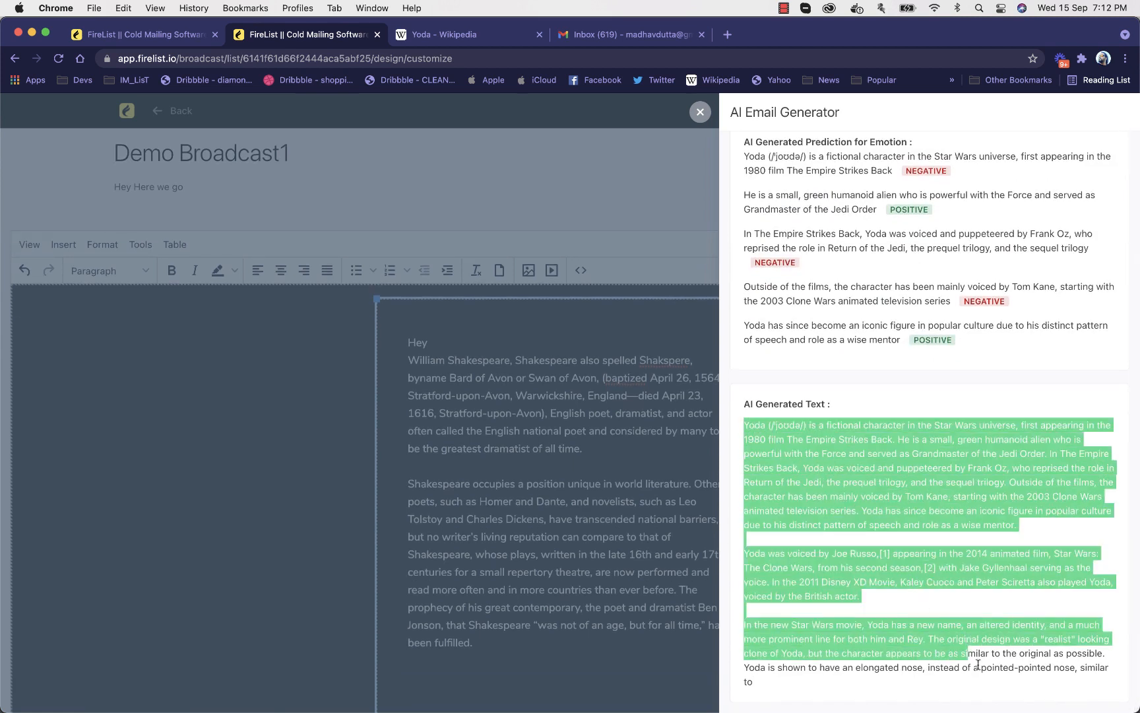
pyautogui.click(979, 667)
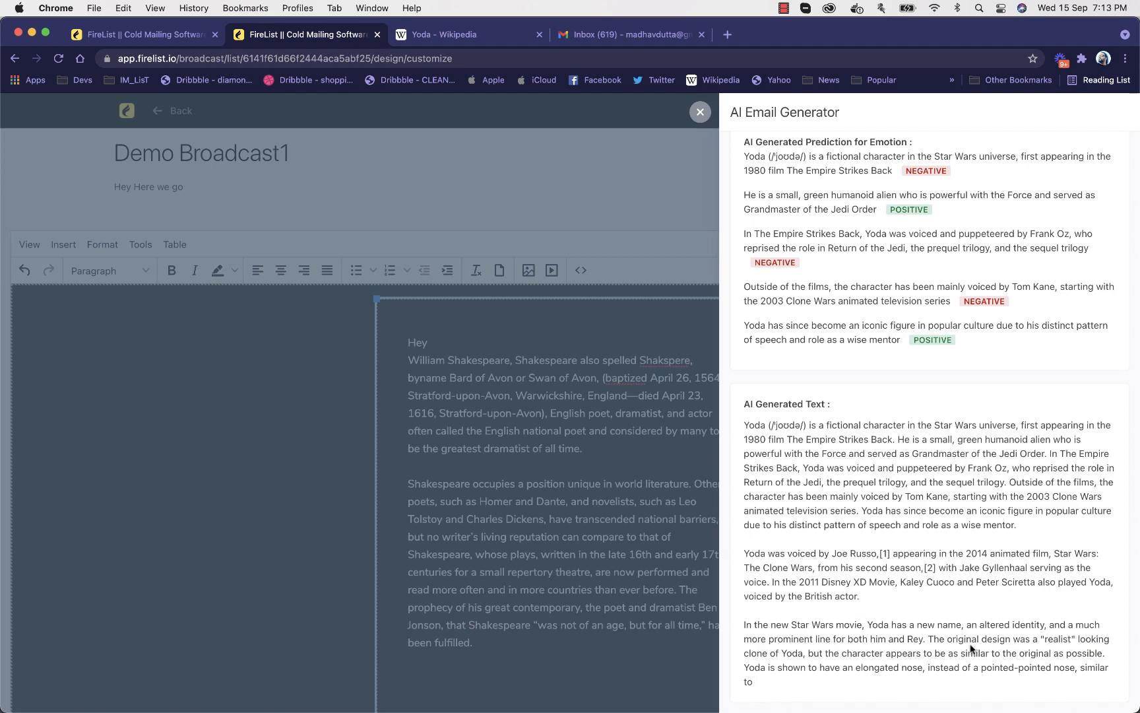
pyautogui.scroll(10, 963, 594)
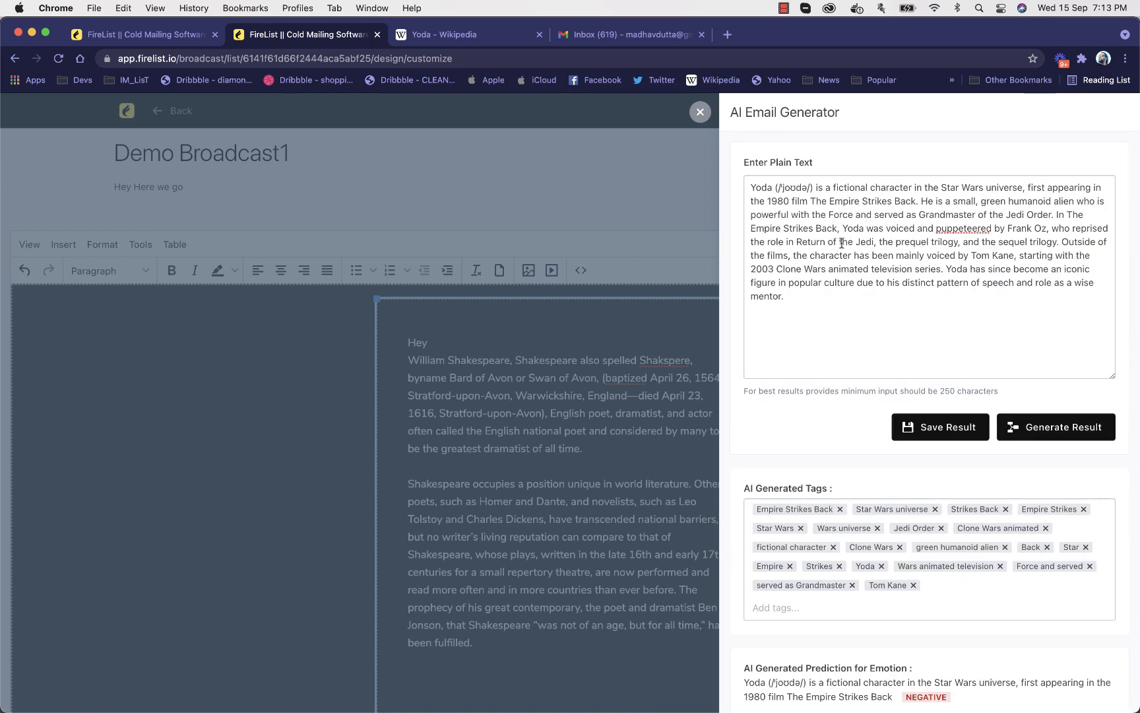
pyautogui.scroll(-10, 908, 365)
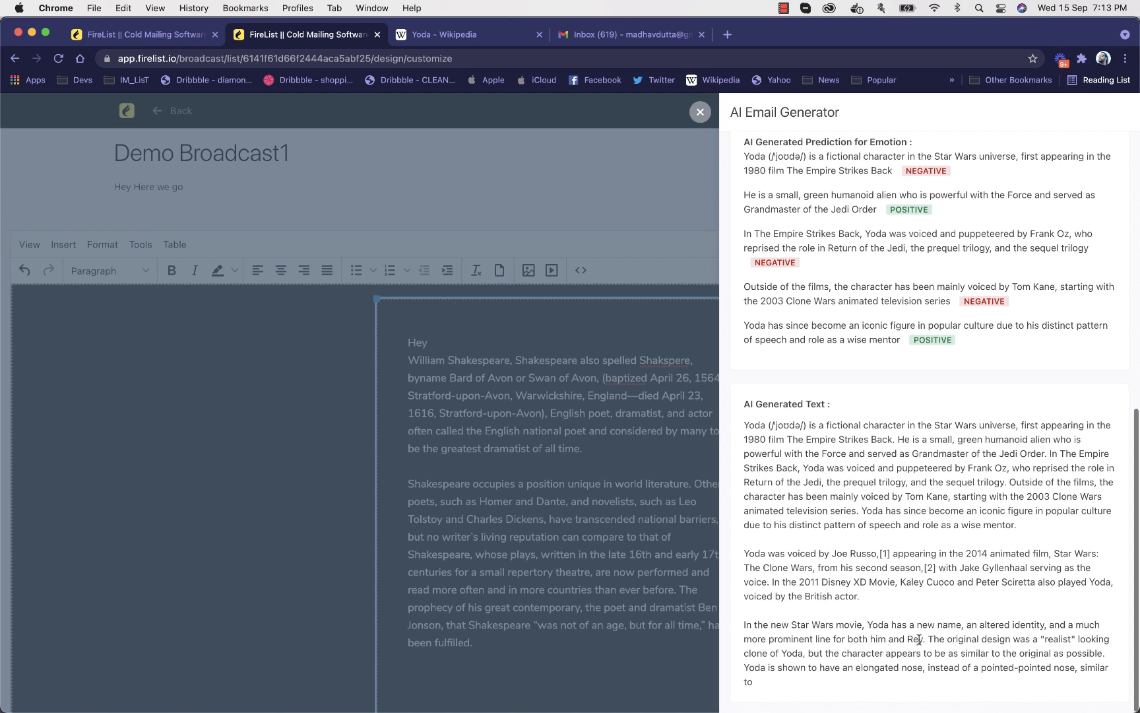
pyautogui.scroll(10, 927, 452)
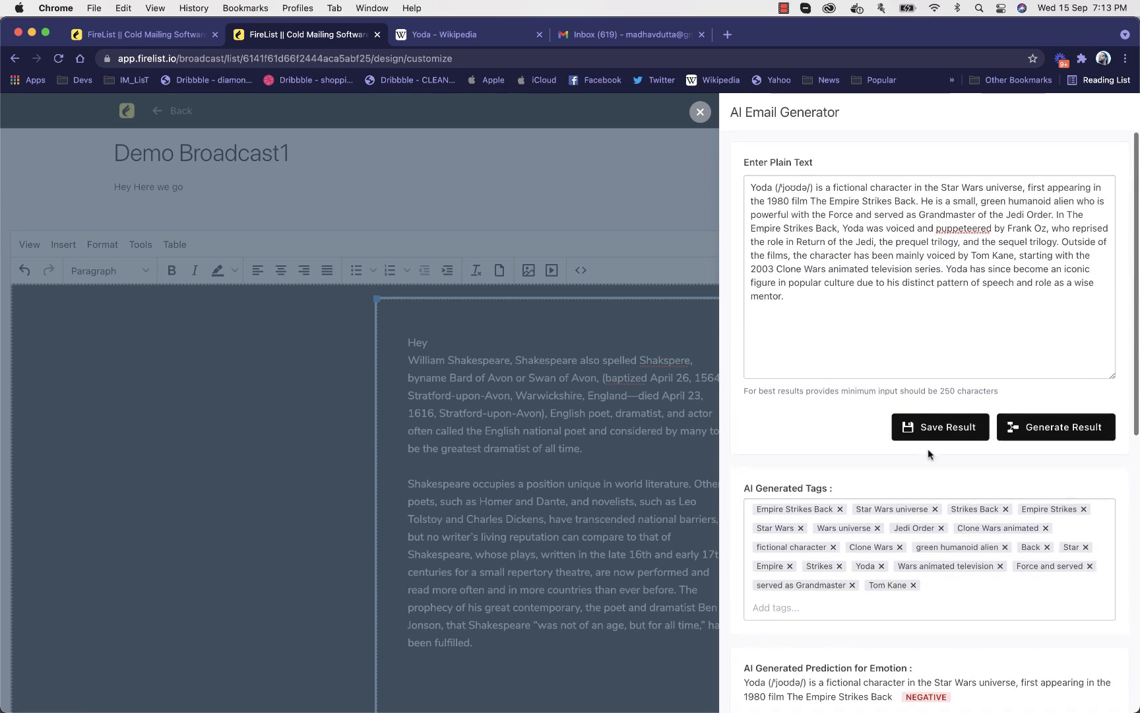
pyautogui.scroll(1, 930, 454)
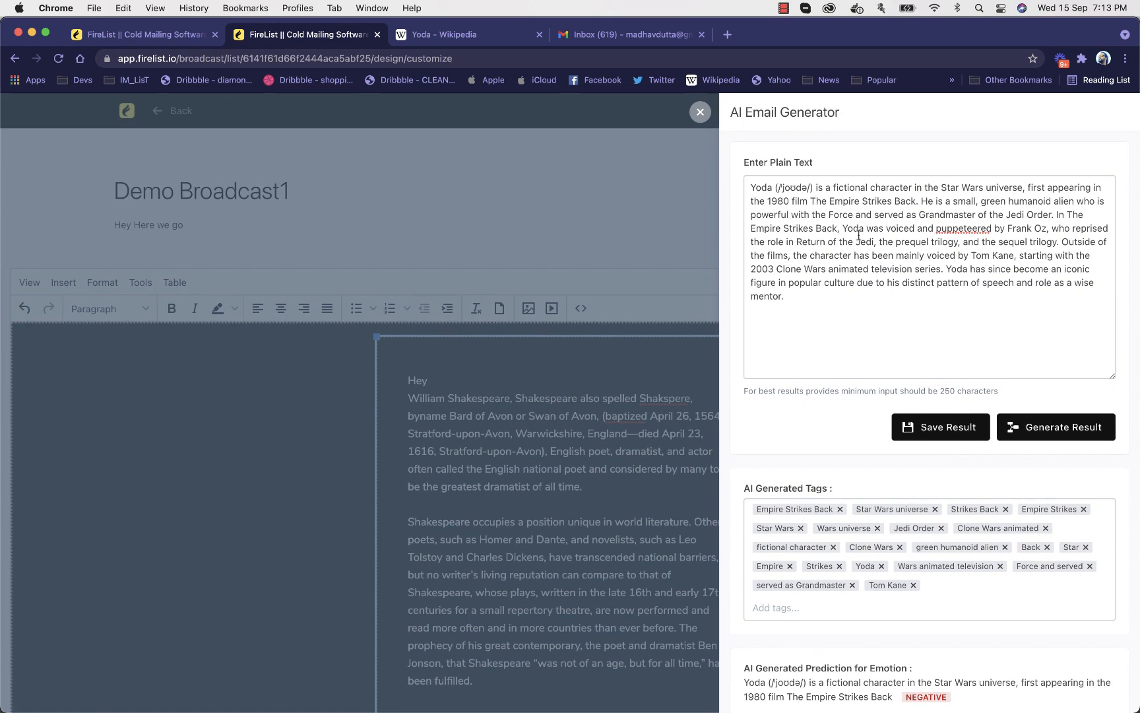
pyautogui.scroll(-10, 858, 234)
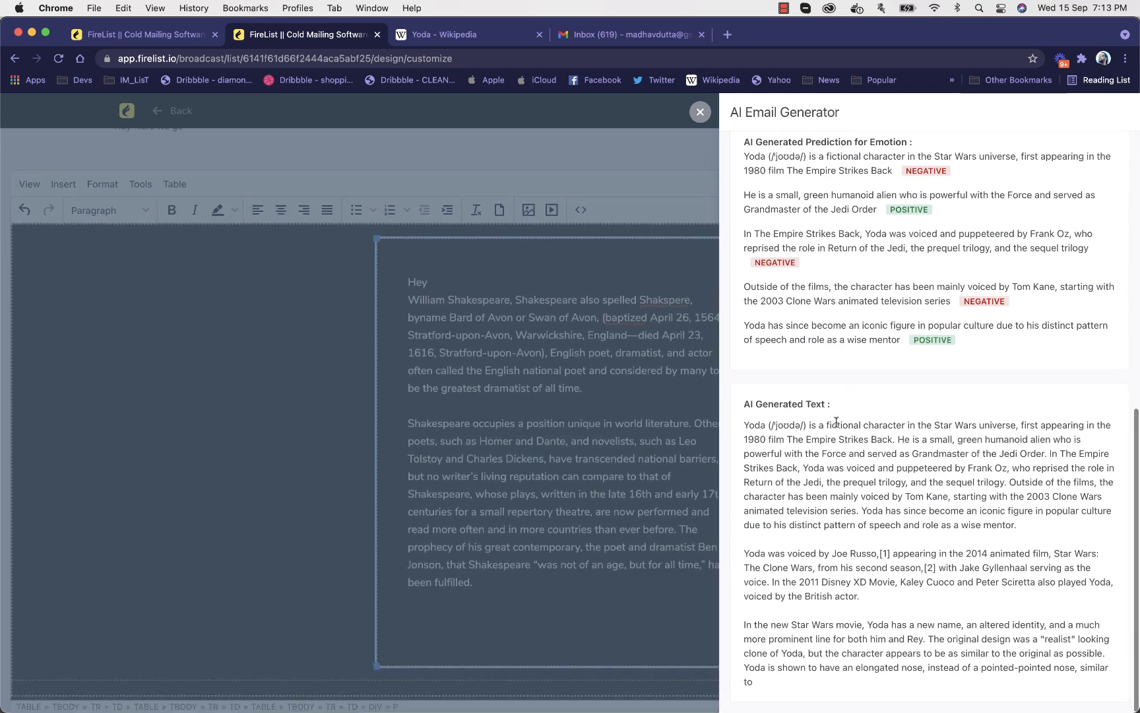
pyautogui.scroll(3, 440, 326)
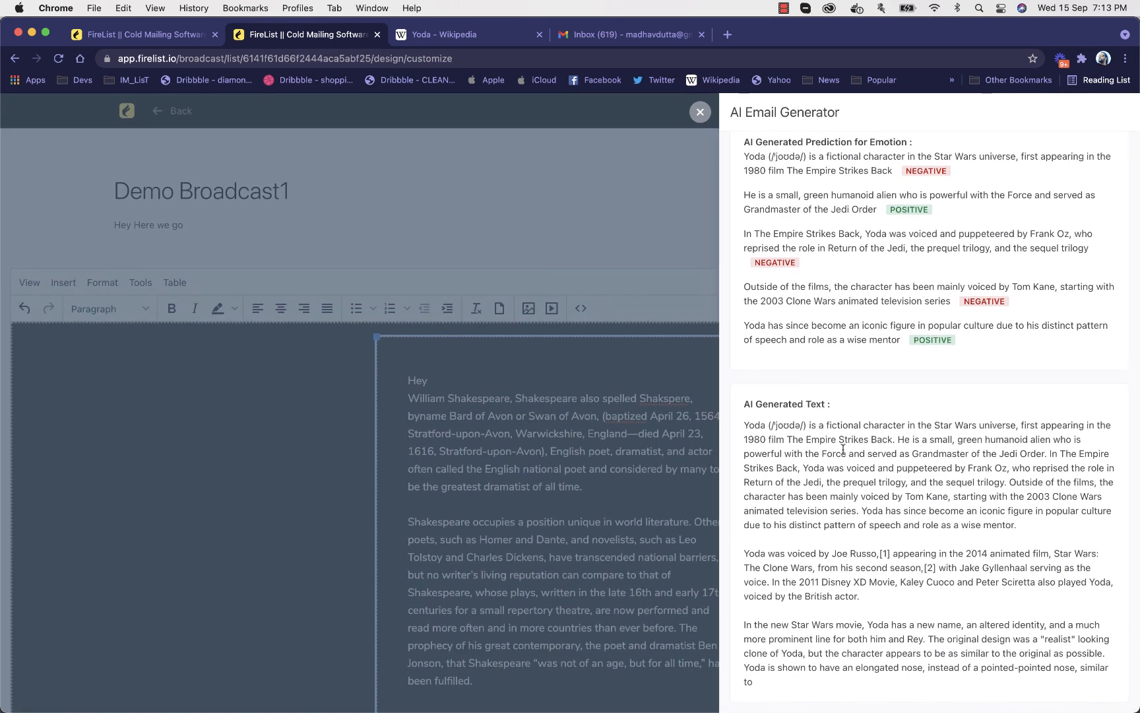
pyautogui.moveTo(741, 404); pyautogui.dragTo(825, 683)
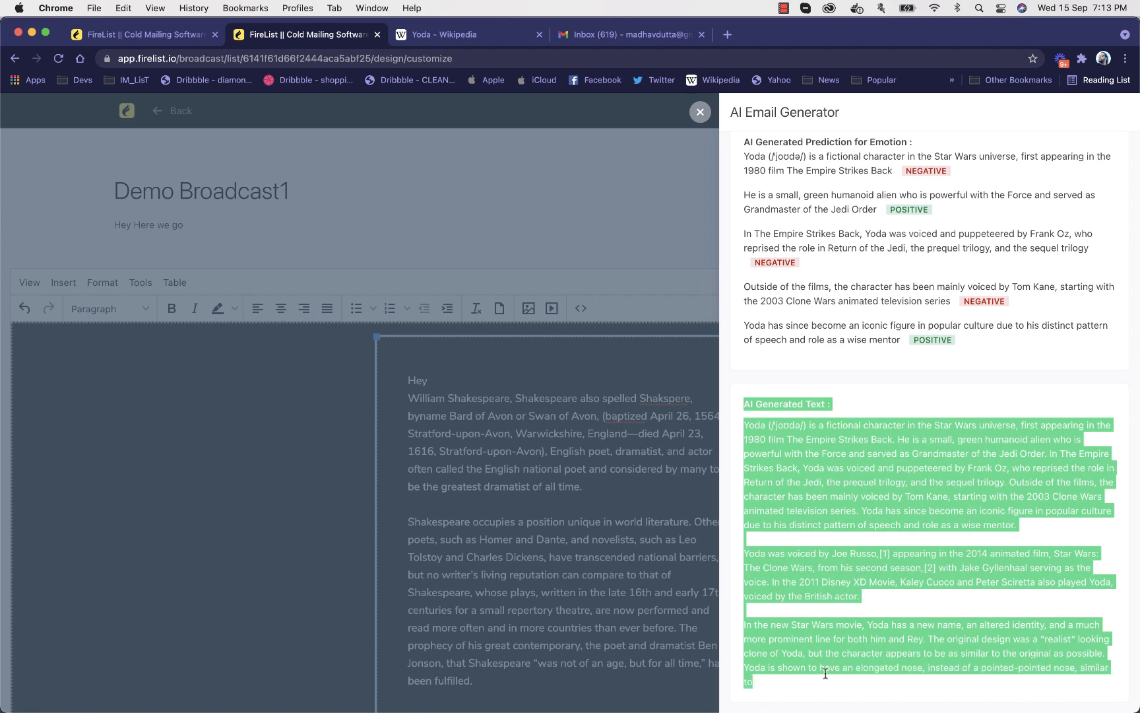
pyautogui.click(852, 607)
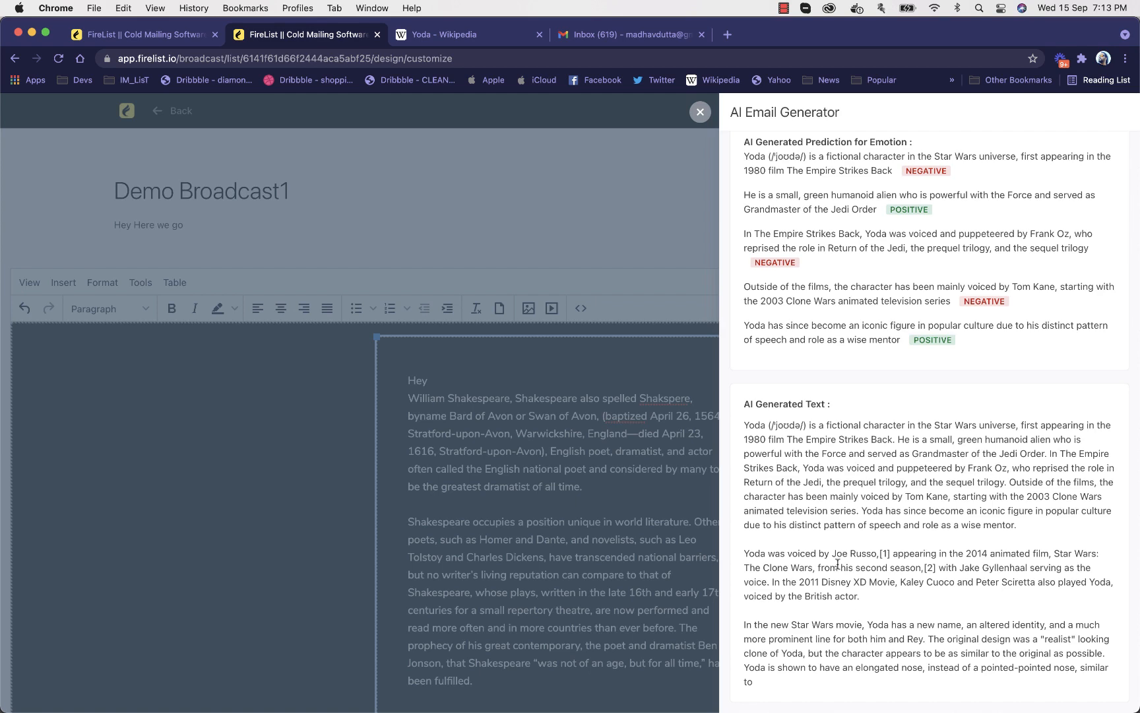
pyautogui.scroll(10, 768, 213)
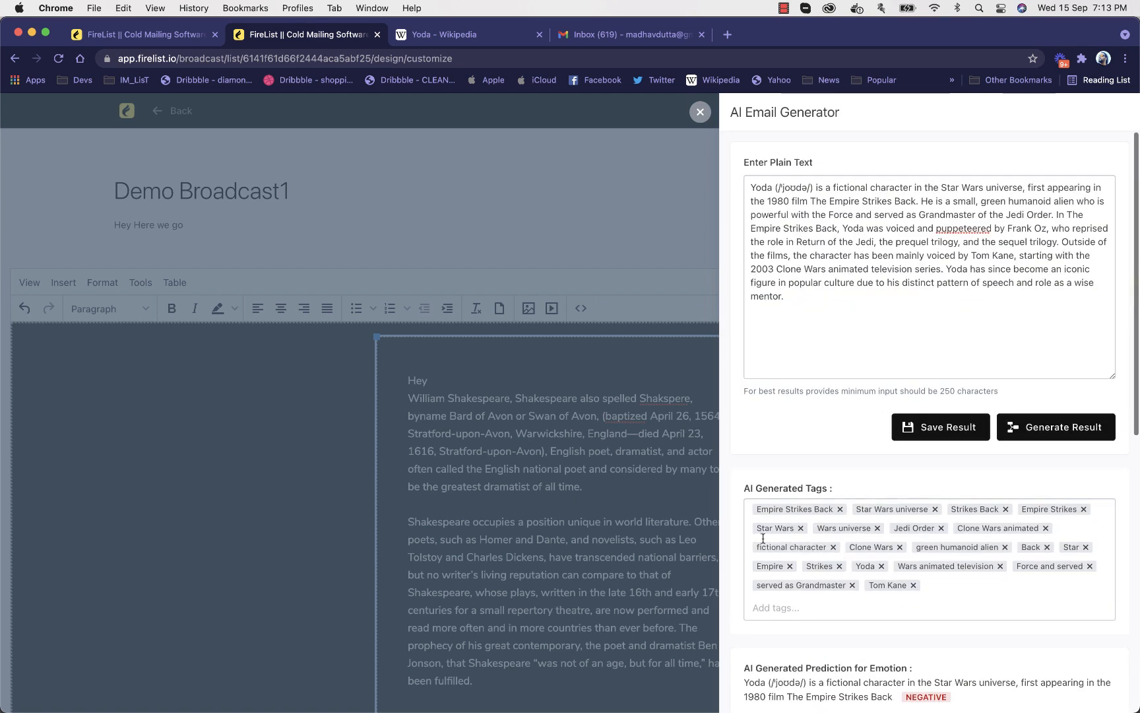
pyautogui.click(860, 333)
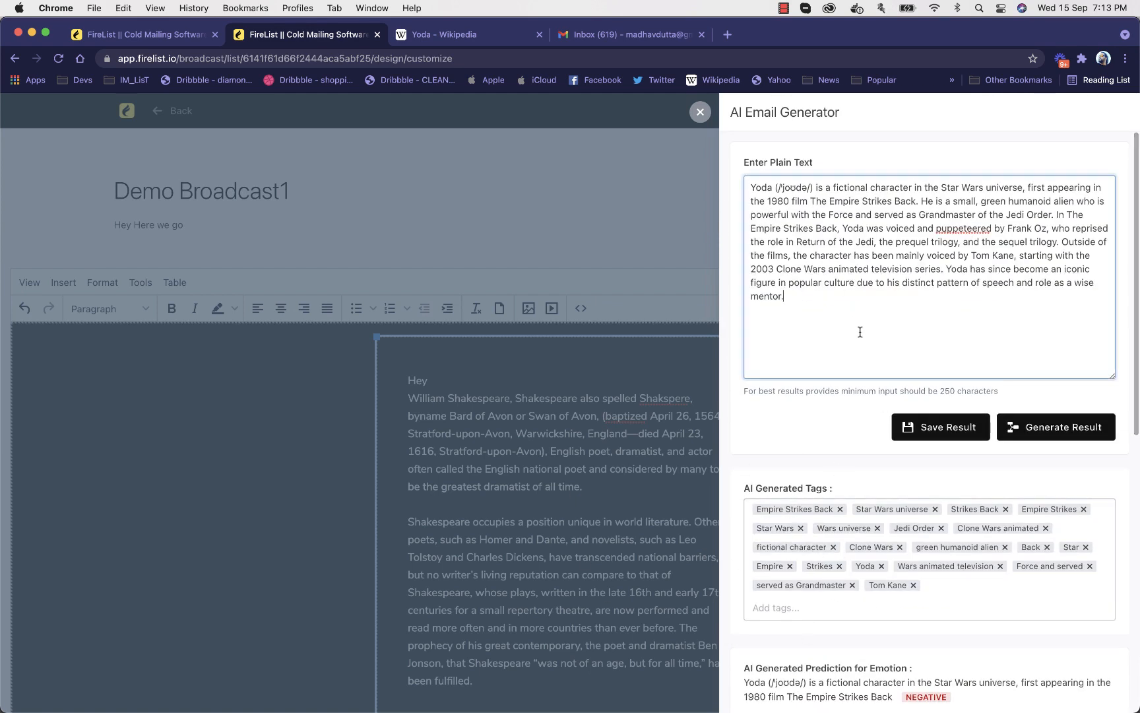
# Save the email design without applying the AI result and remove the England tag from Demo Broadcast1's details
pyautogui.click(700, 111)
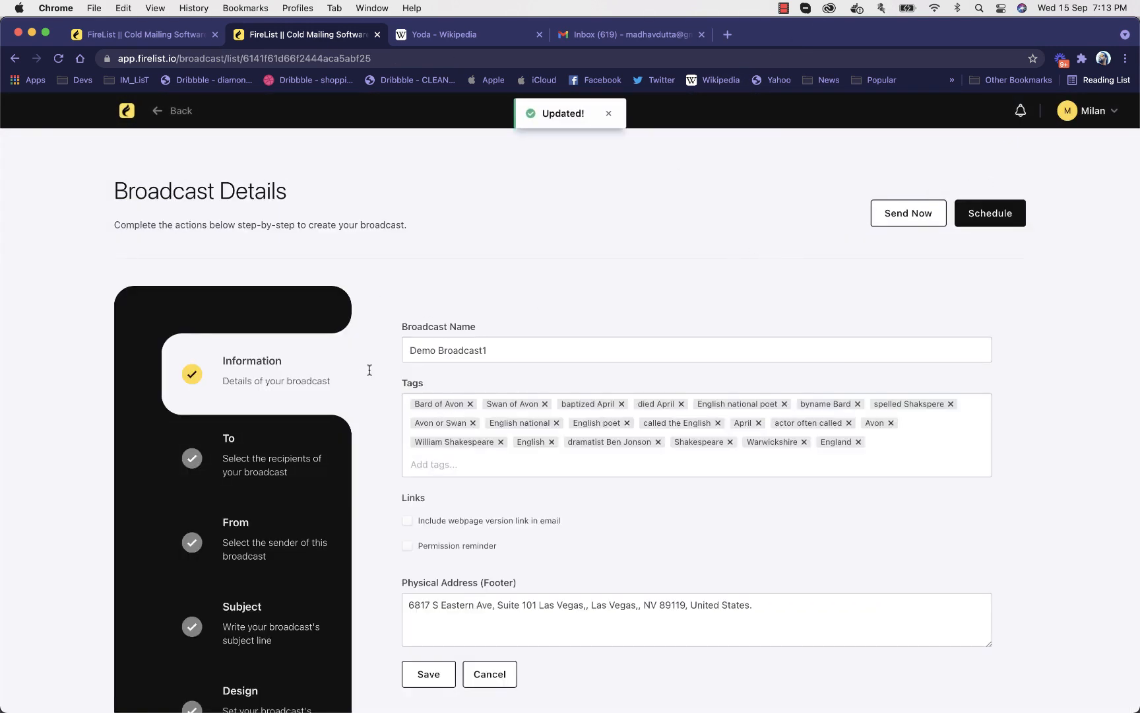
pyautogui.scroll(-3, 396, 356)
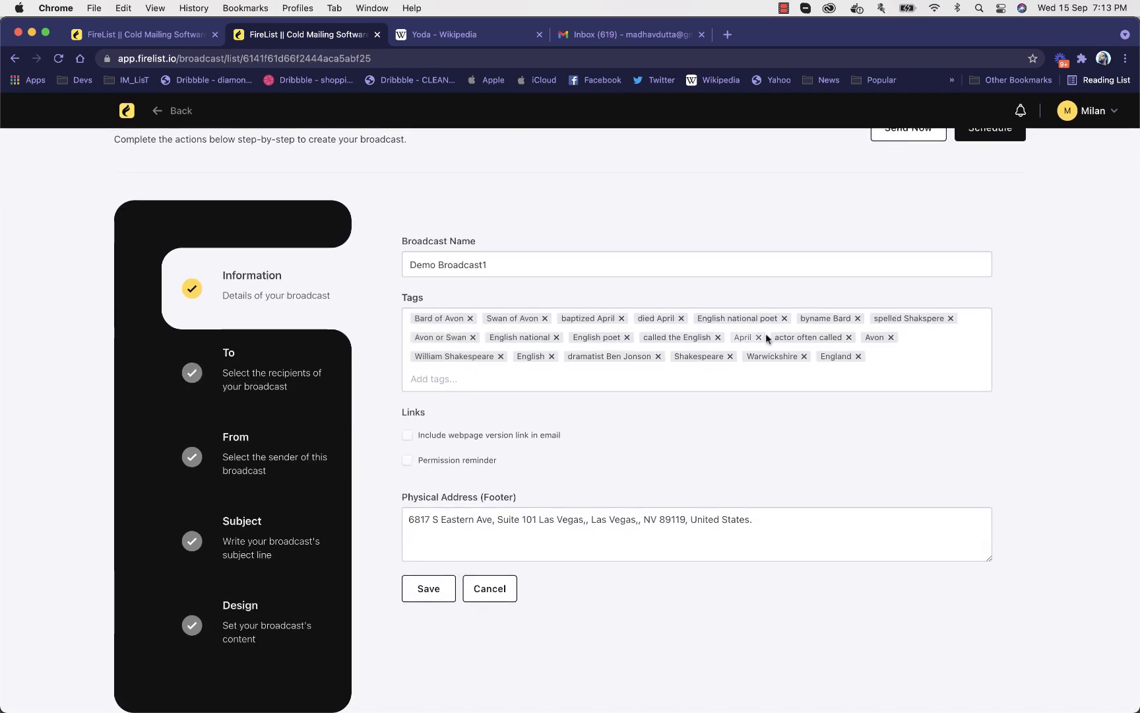
pyautogui.click(859, 357)
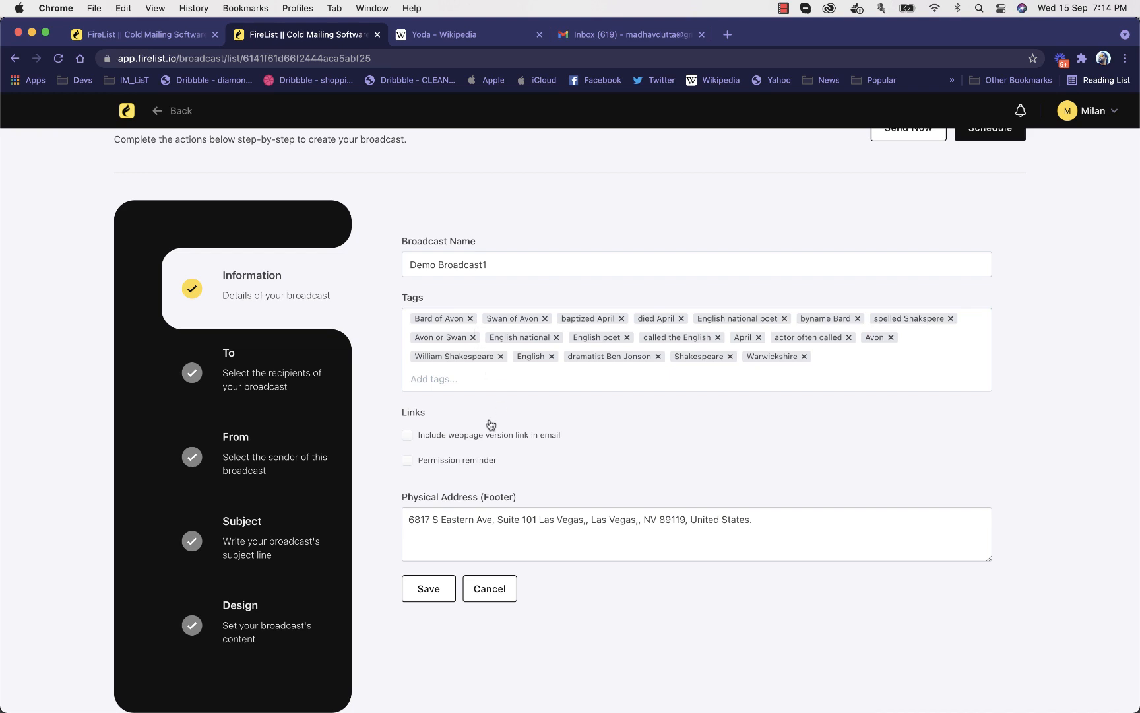
# Check Demo Broadcast1's sender, subject and design sections and send the broadcast immediately
pyautogui.click(283, 457)
pyautogui.click(267, 569)
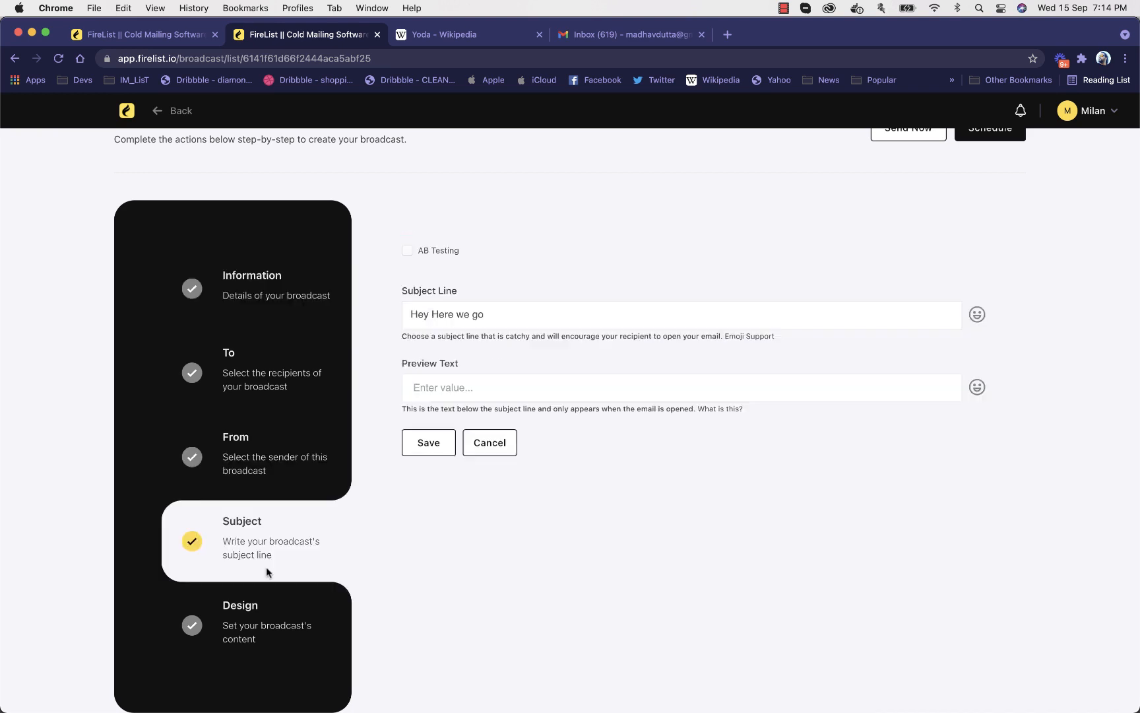
pyautogui.click(280, 625)
pyautogui.scroll(3, 801, 236)
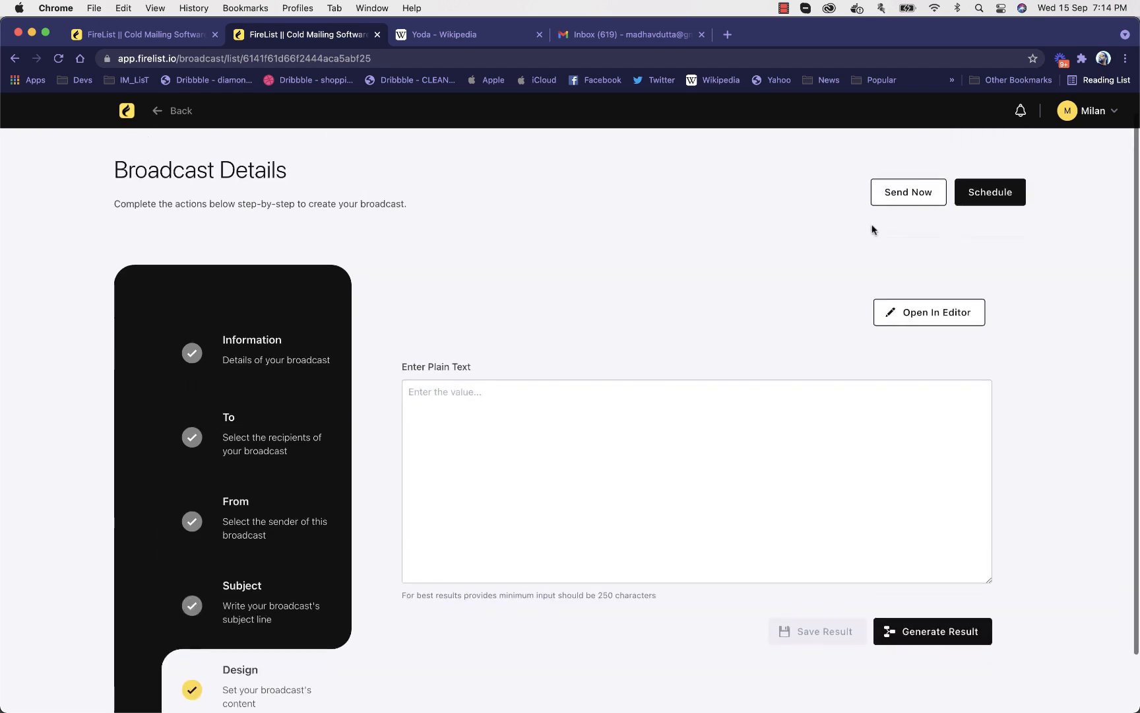
pyautogui.click(917, 201)
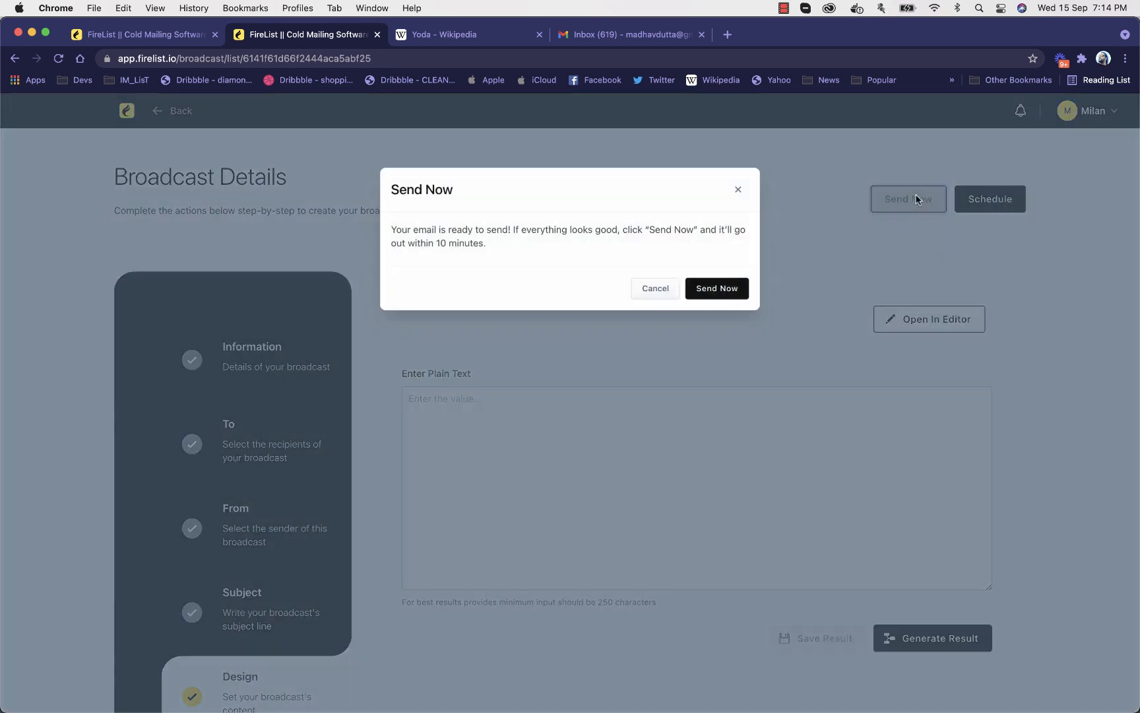
pyautogui.click(711, 291)
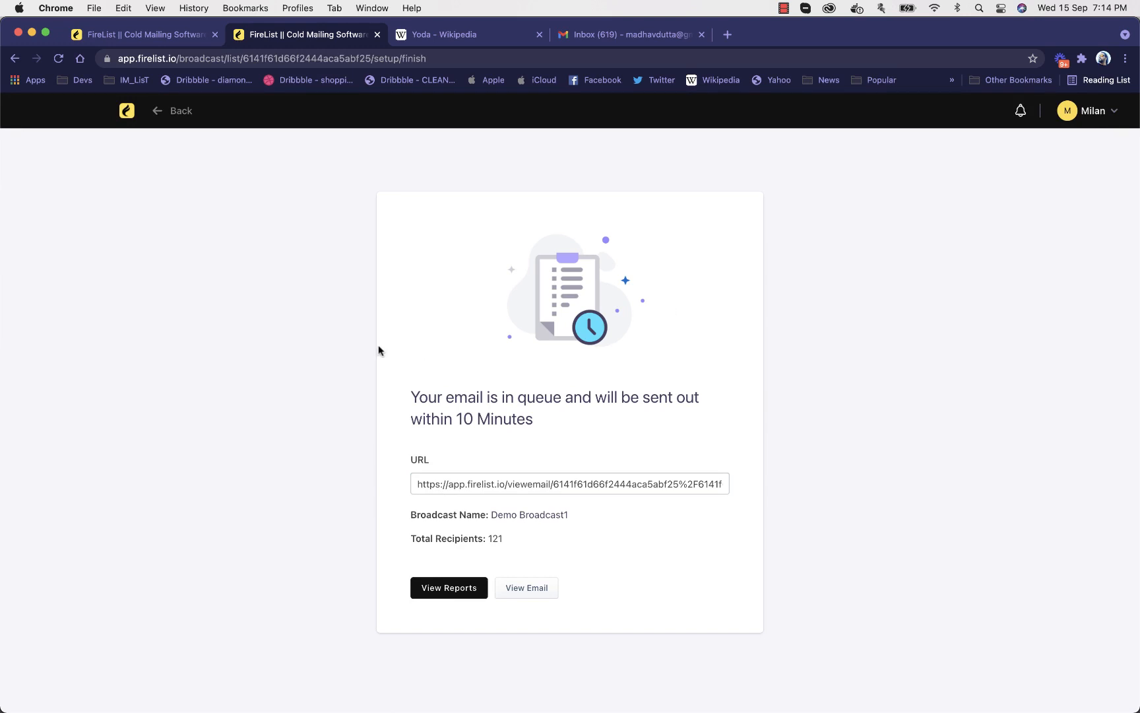
# Open the broadcast report for Demo Broadcast1 and examine its overview figures and open rate chart
pyautogui.click(129, 111)
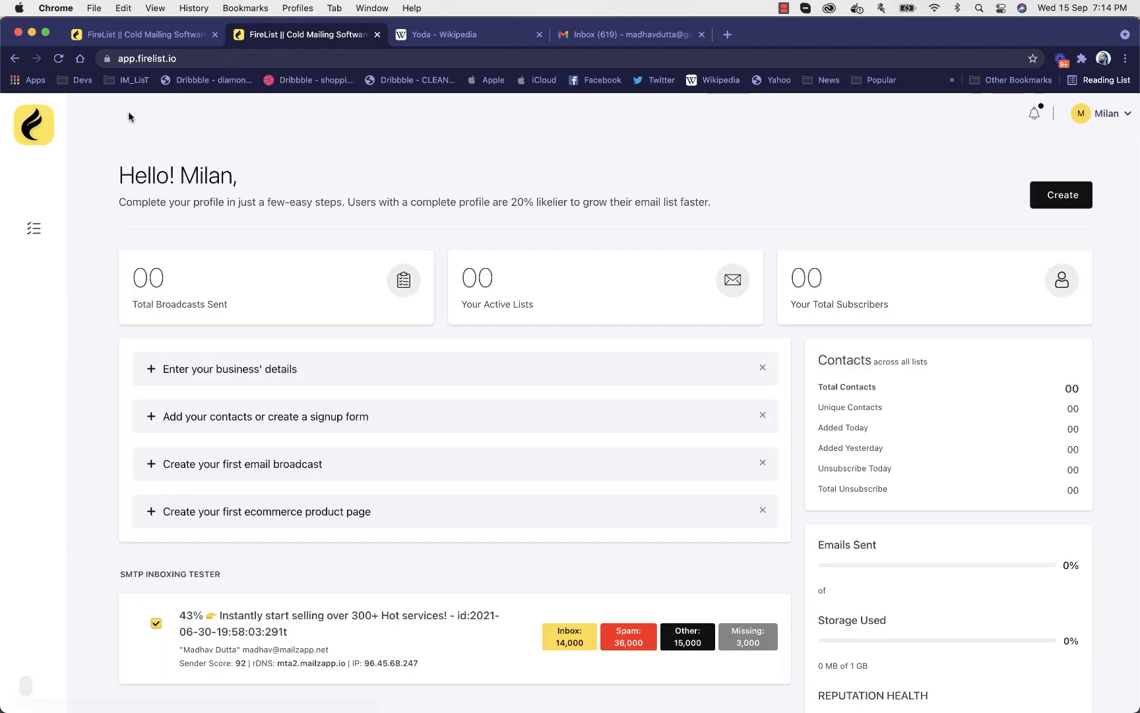
pyautogui.click(40, 498)
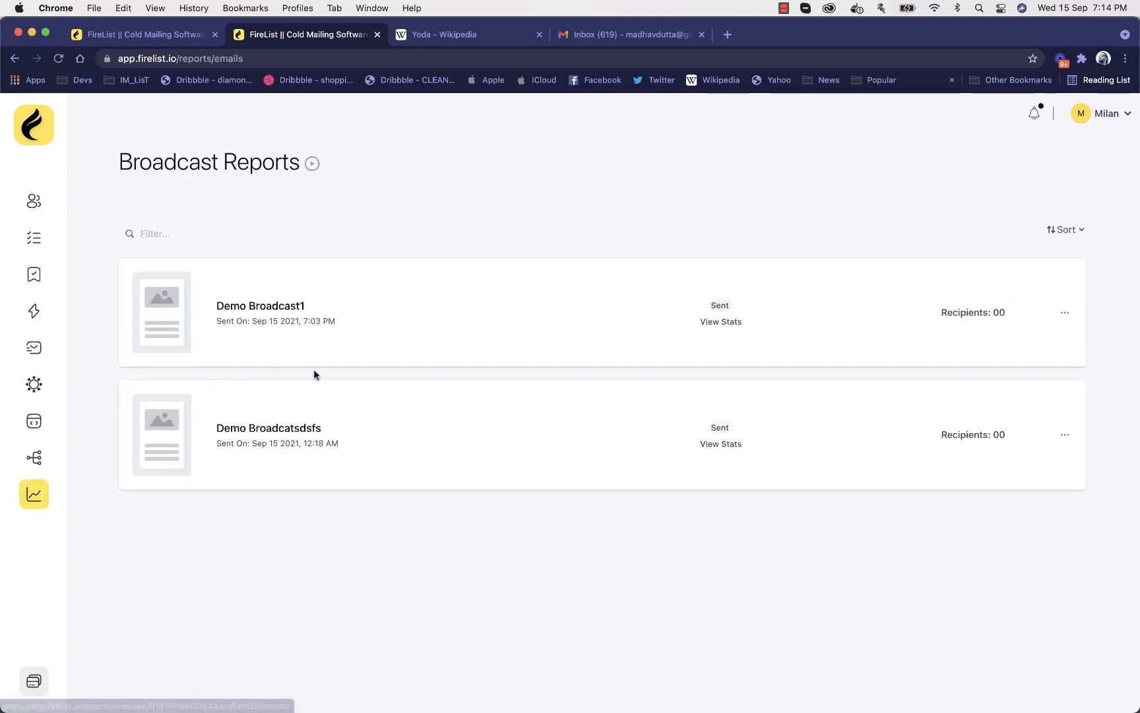
pyautogui.click(278, 308)
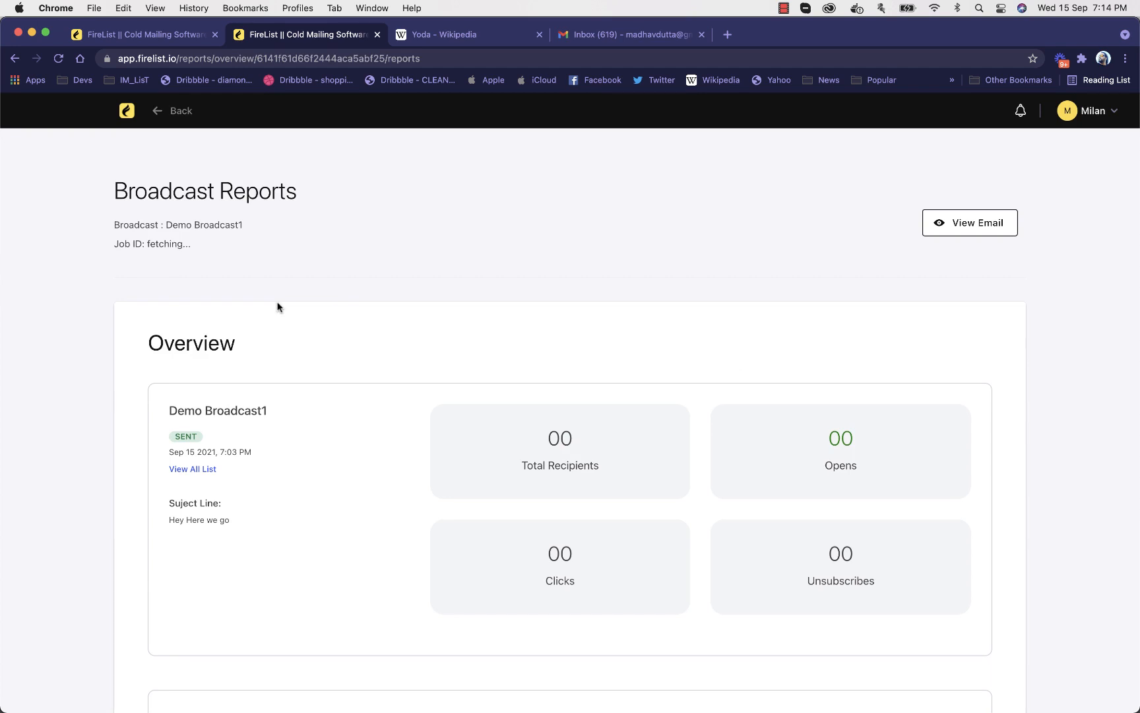
pyautogui.scroll(-3, 343, 339)
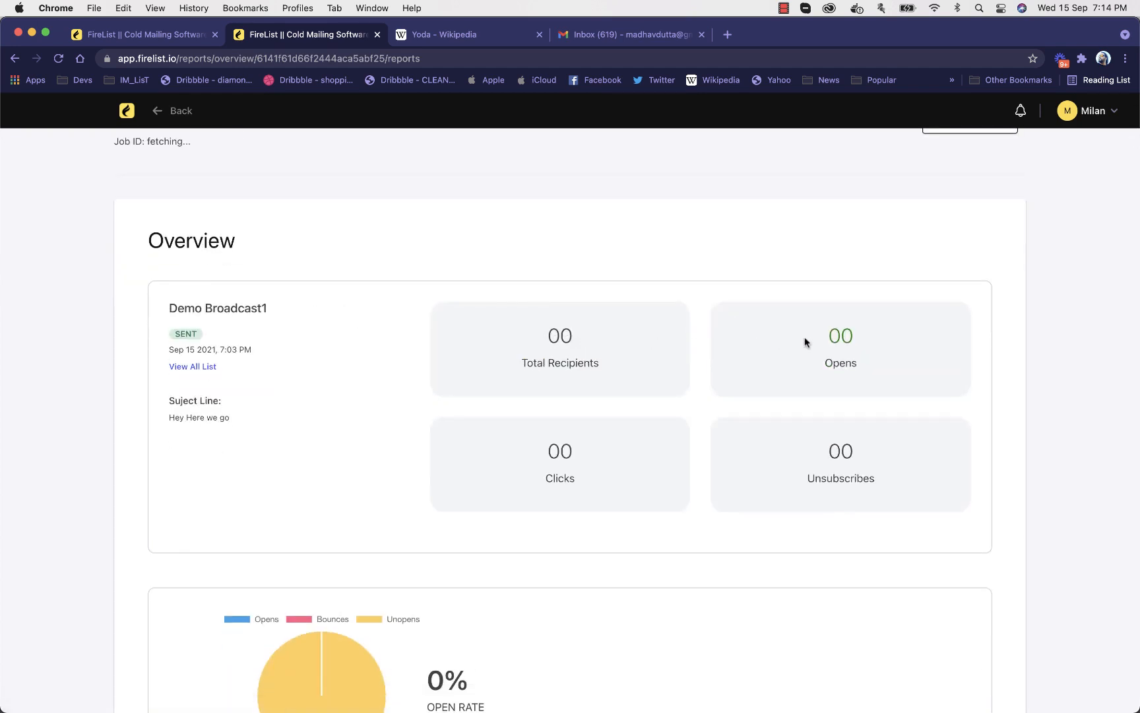
pyautogui.scroll(-2, 648, 426)
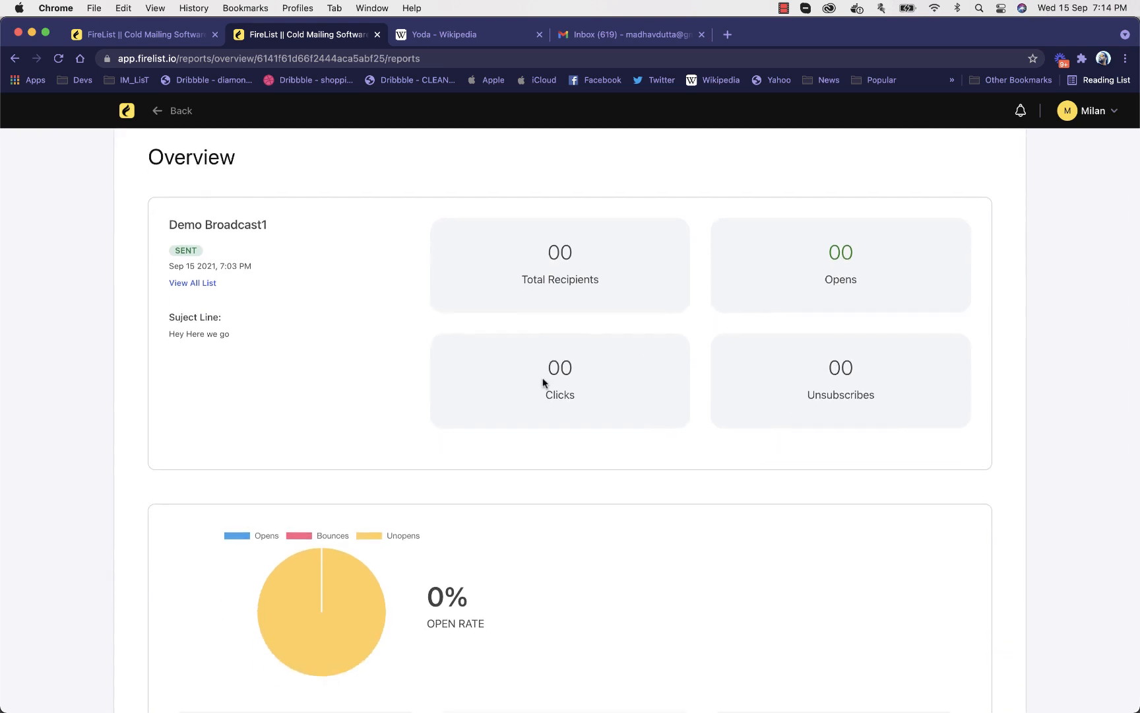
pyautogui.scroll(-10, 542, 382)
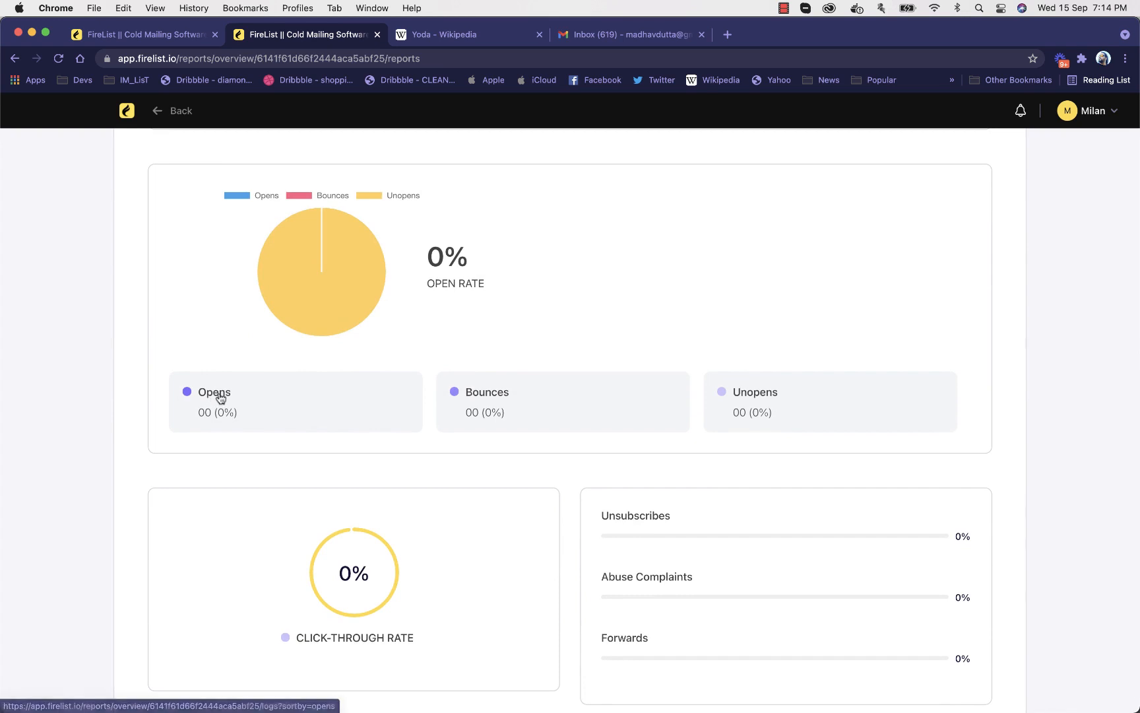
# Look at the report's opens log and its click-through, unsubscribe and complaint rates, and return to the reports list
pyautogui.click(213, 397)
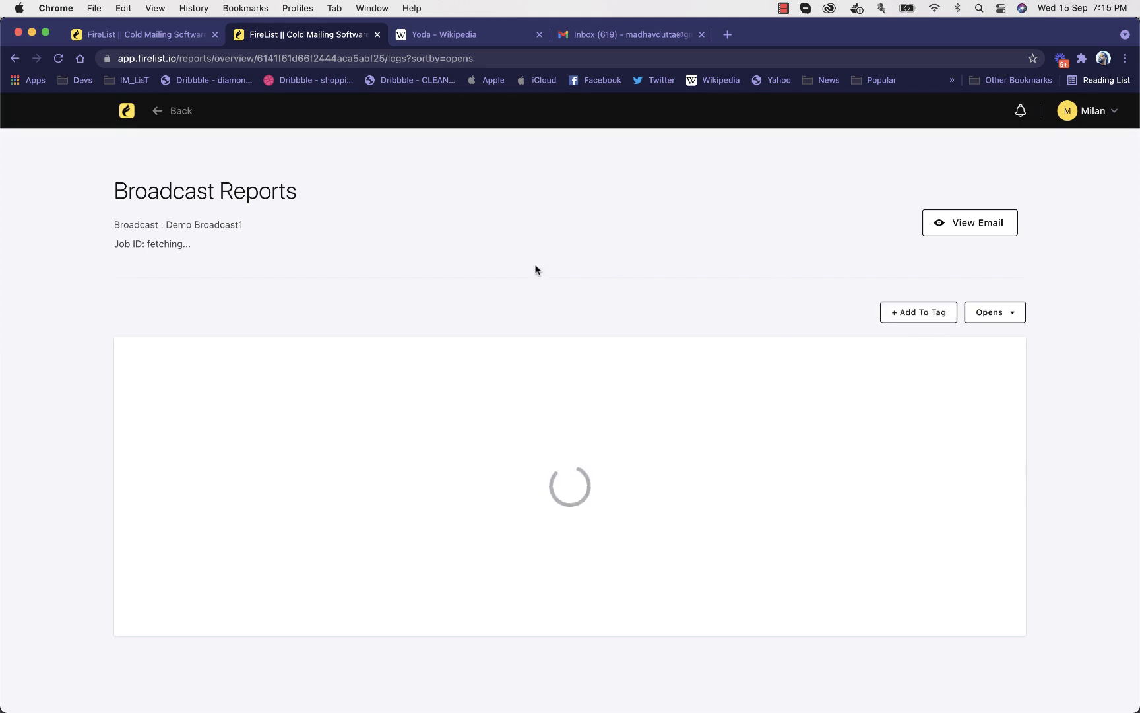
pyautogui.click(174, 108)
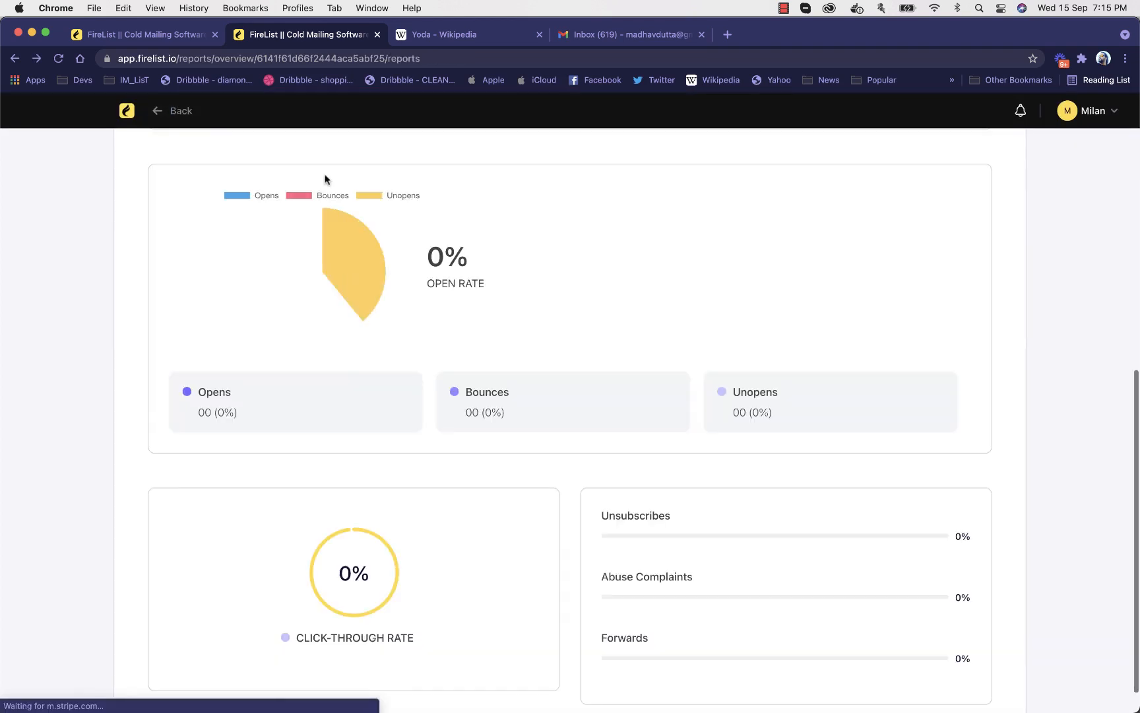
pyautogui.scroll(-1, 484, 547)
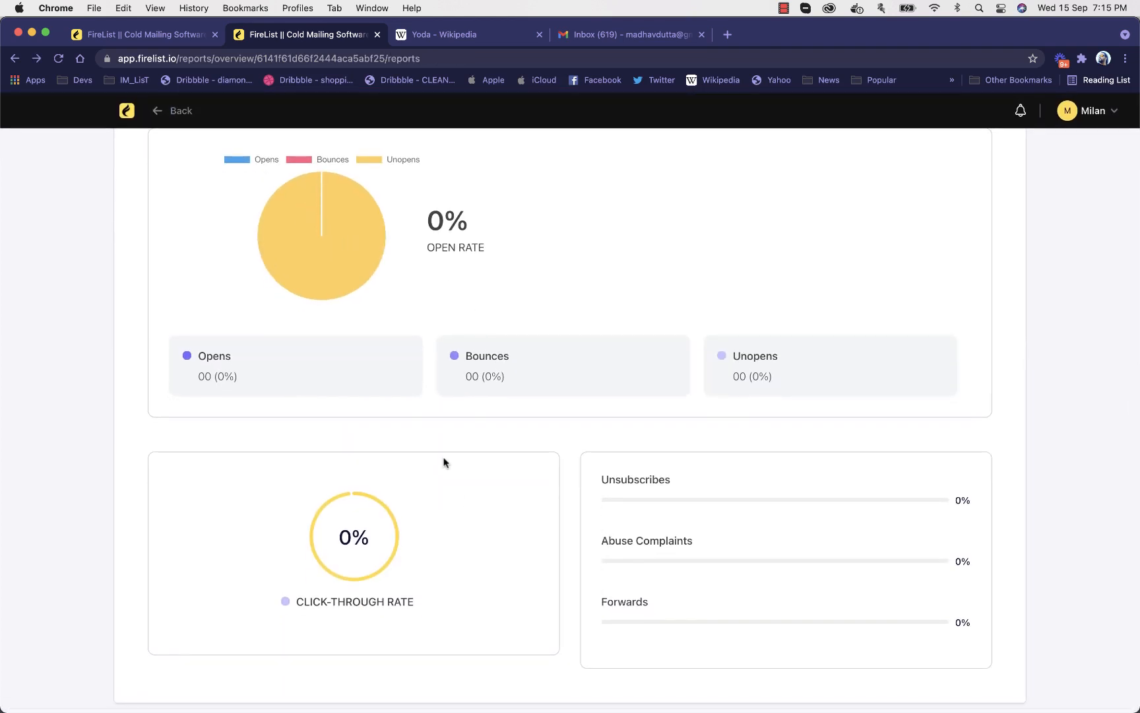
pyautogui.scroll(10, 445, 469)
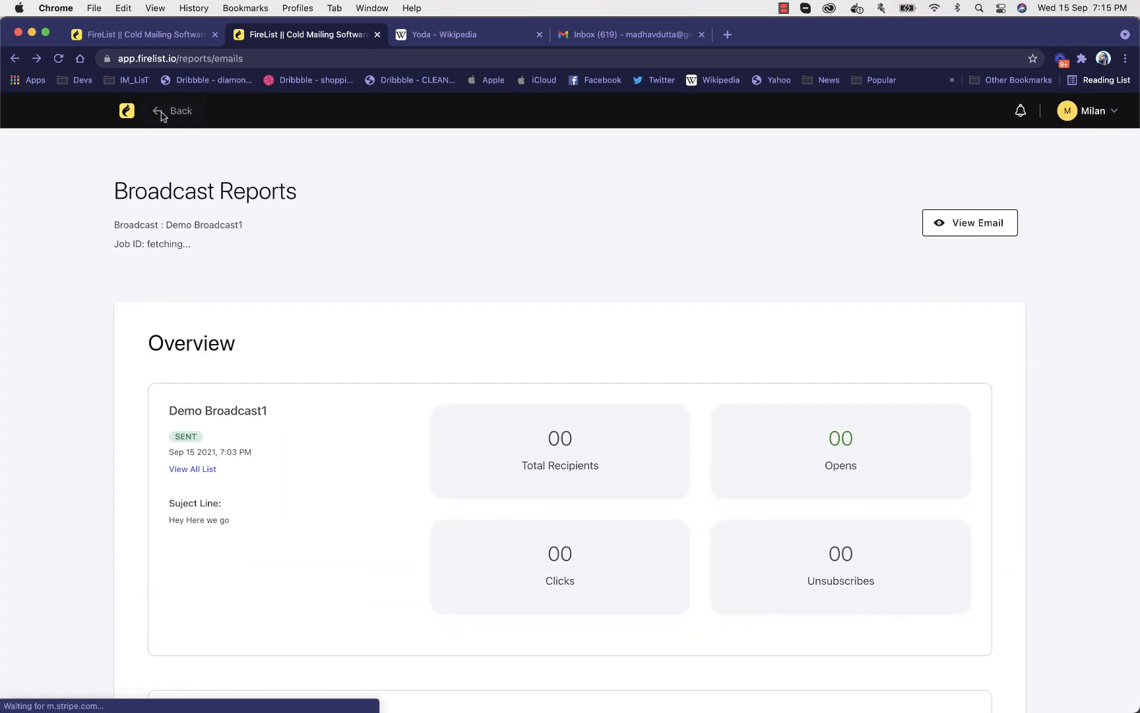
pyautogui.click(165, 111)
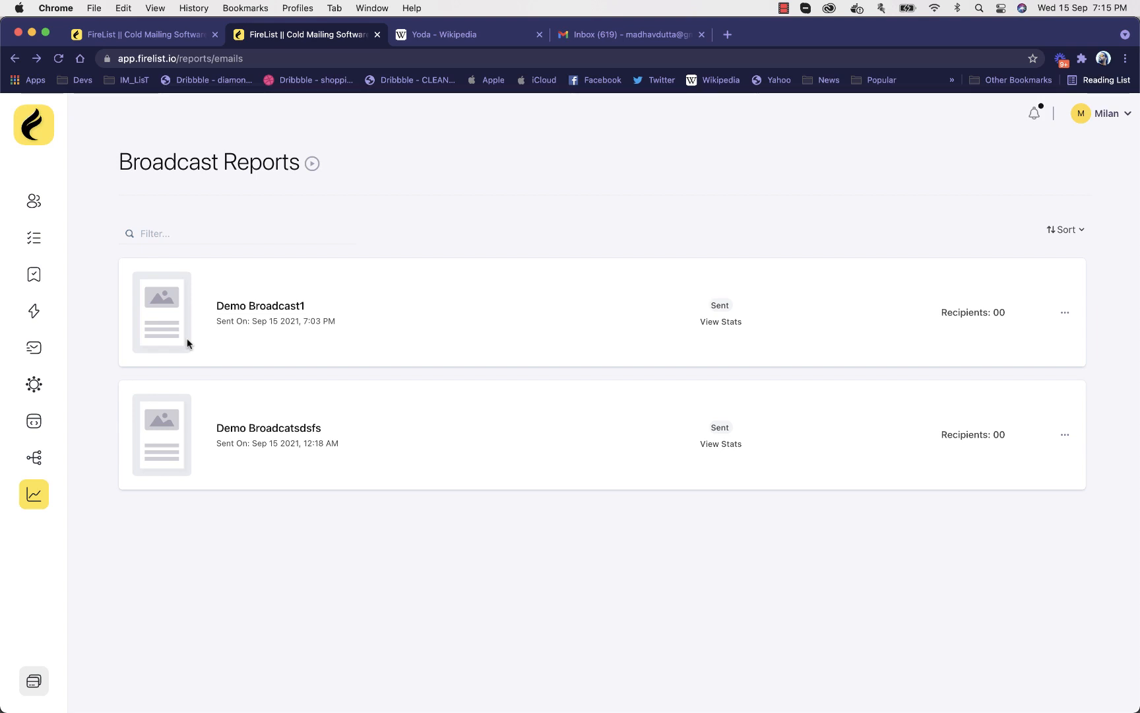
# Create a new automation workflow titled "worflof"
pyautogui.click(37, 462)
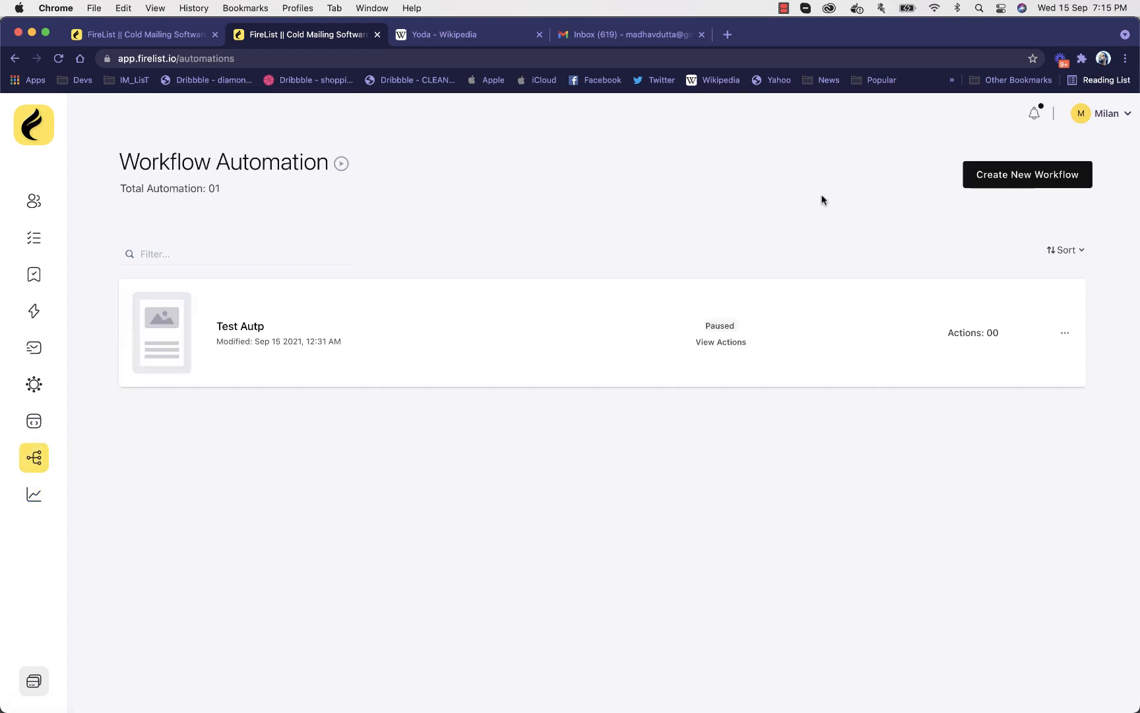
pyautogui.click(1008, 181)
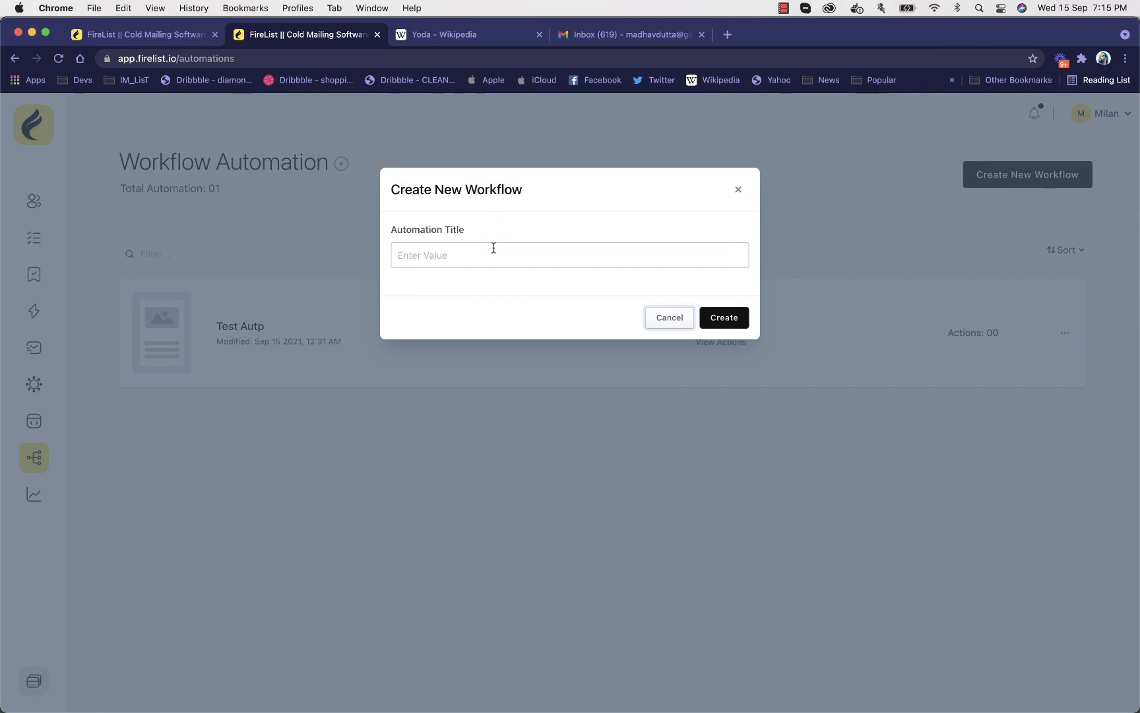
pyautogui.click(491, 254)
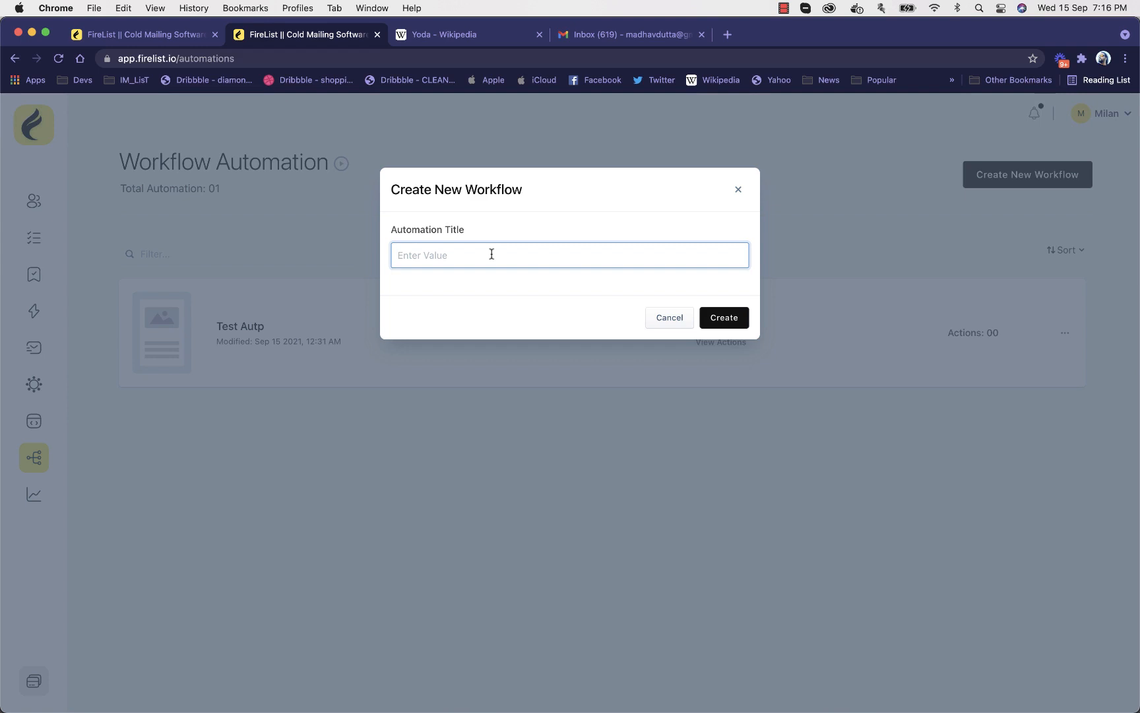
pyautogui.write('worflof')
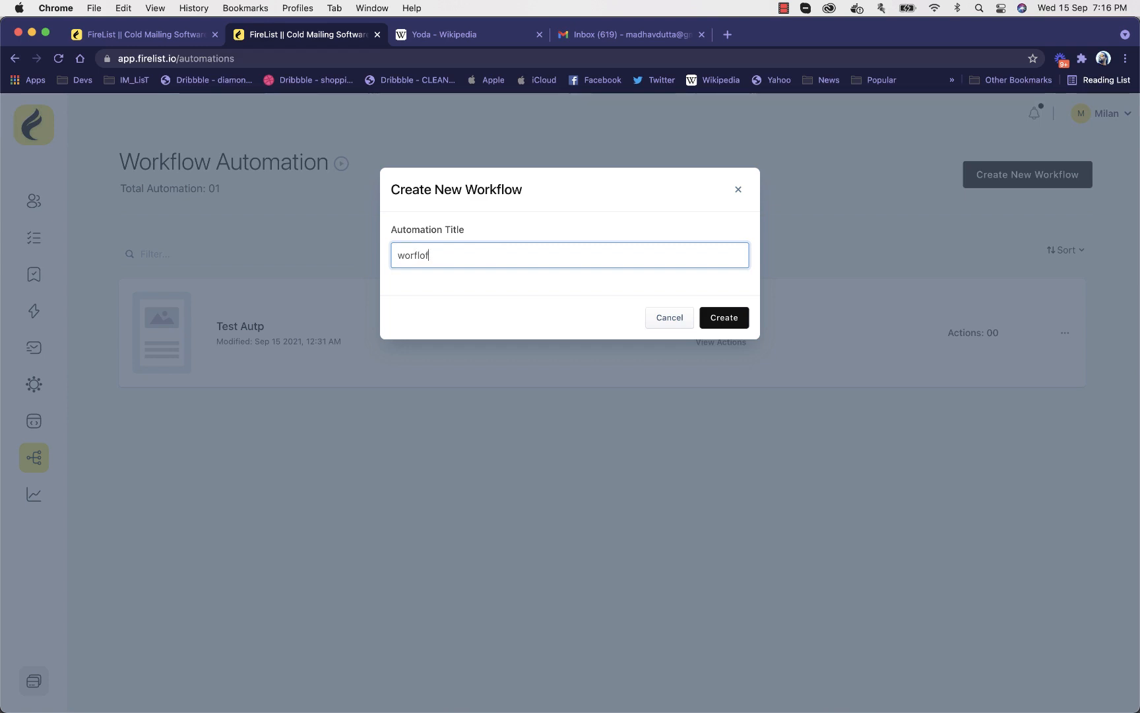
pyautogui.press('Return')
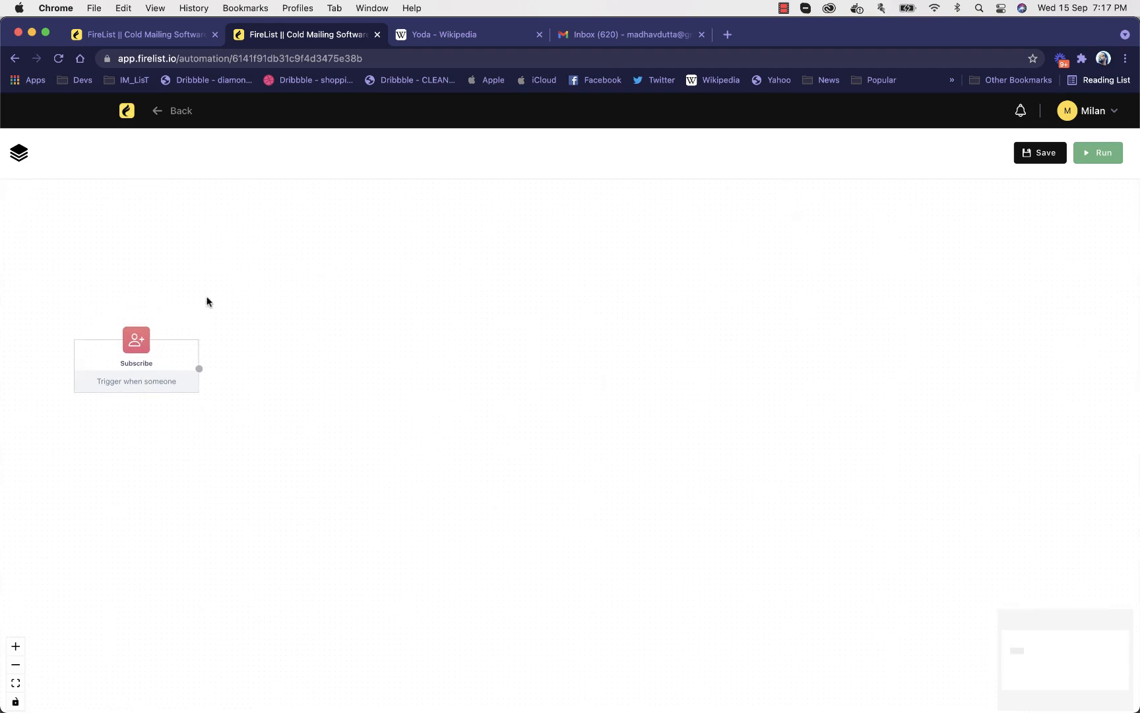
# Open the trigger settings of the workflow's Subscribe node and look at the available trigger types
pyautogui.scroll(5, 164, 329)
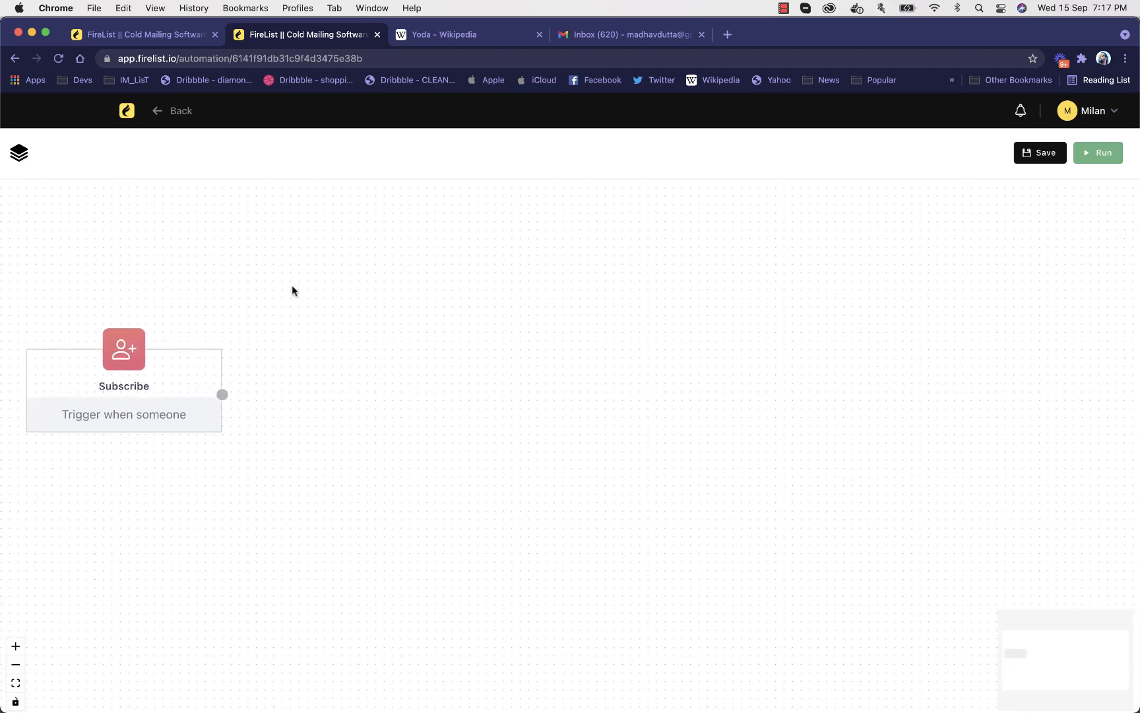
pyautogui.click(162, 388)
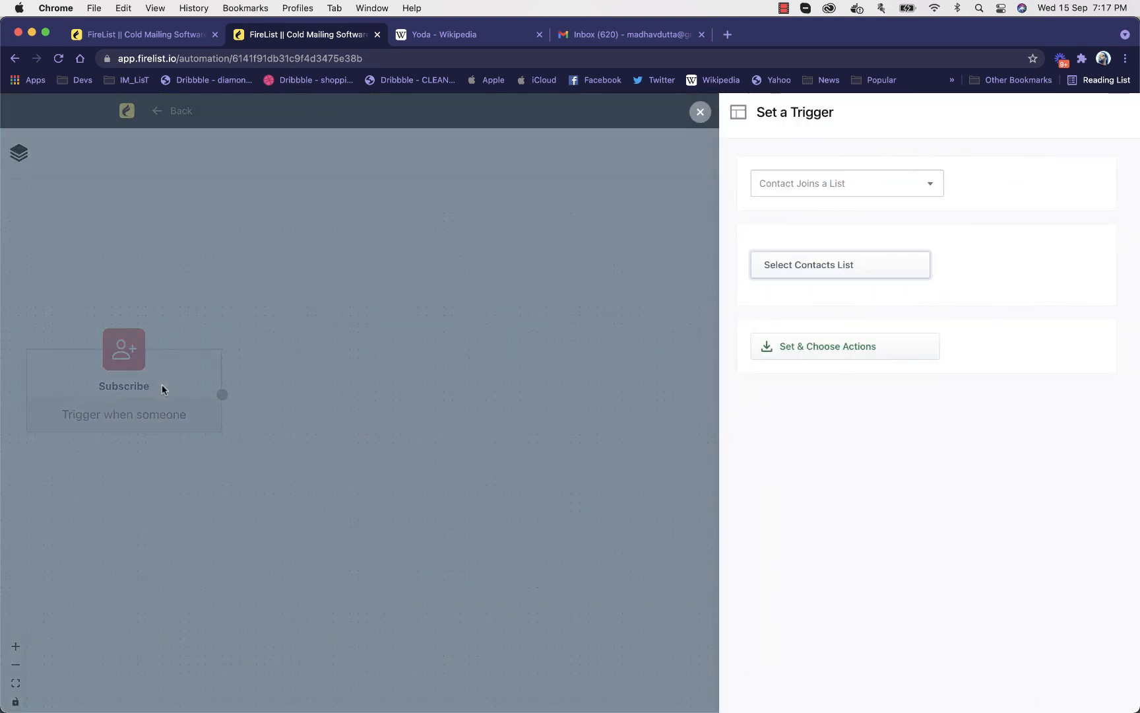
pyautogui.click(932, 187)
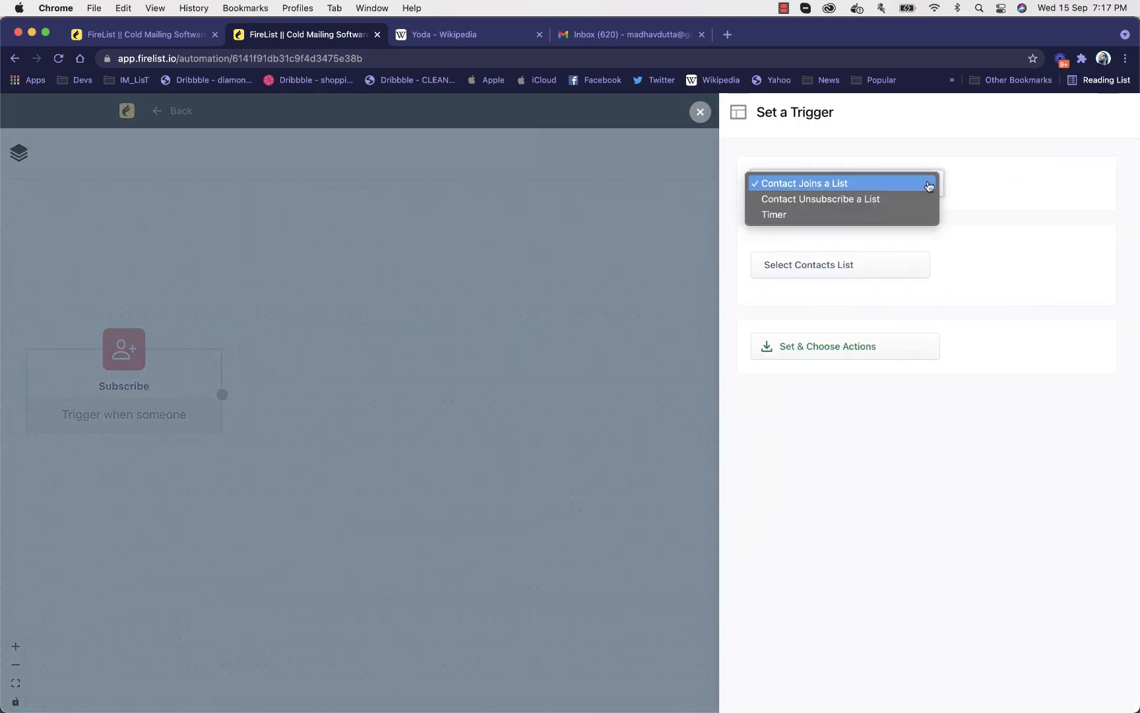
pyautogui.click(930, 187)
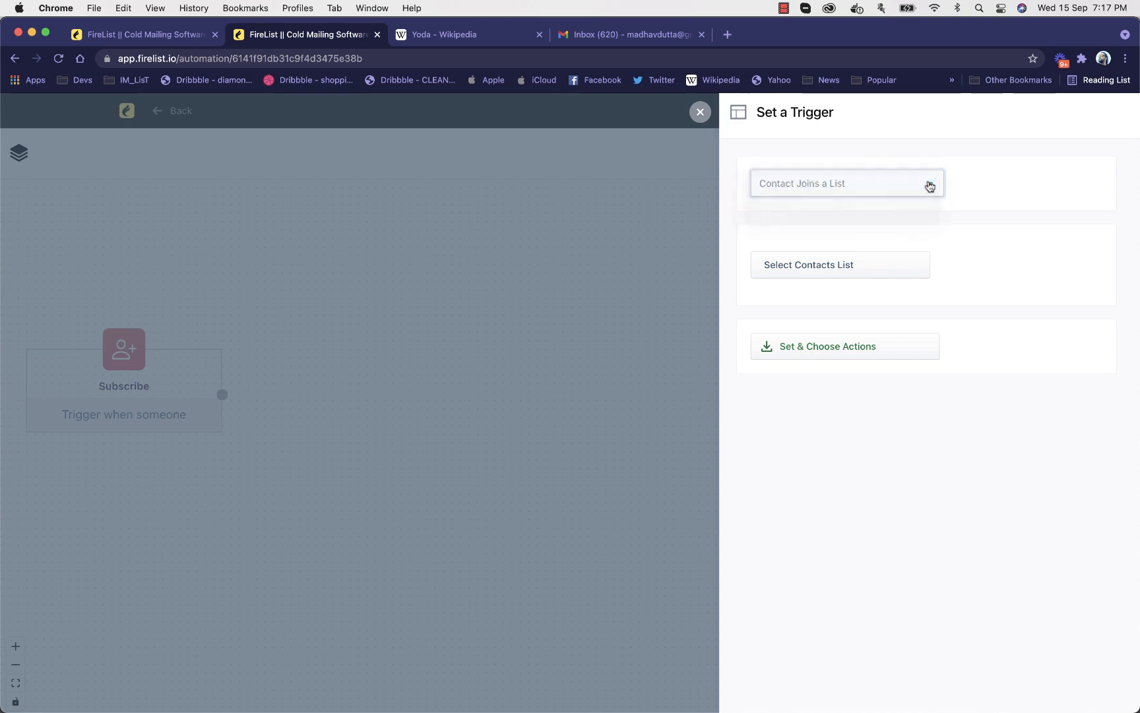
# Try the Contact Unsubscribe a List trigger and an 8-hour Timer trigger, switching its loop option on and off
pyautogui.click(930, 187)
pyautogui.click(898, 199)
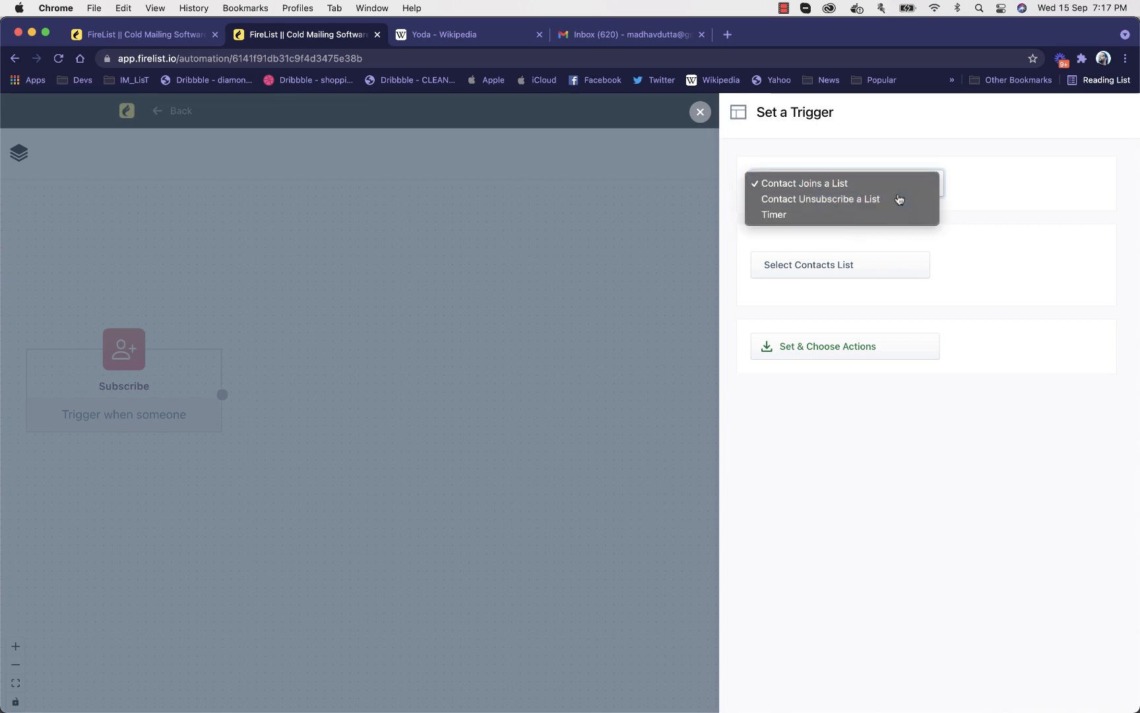
pyautogui.click(896, 195)
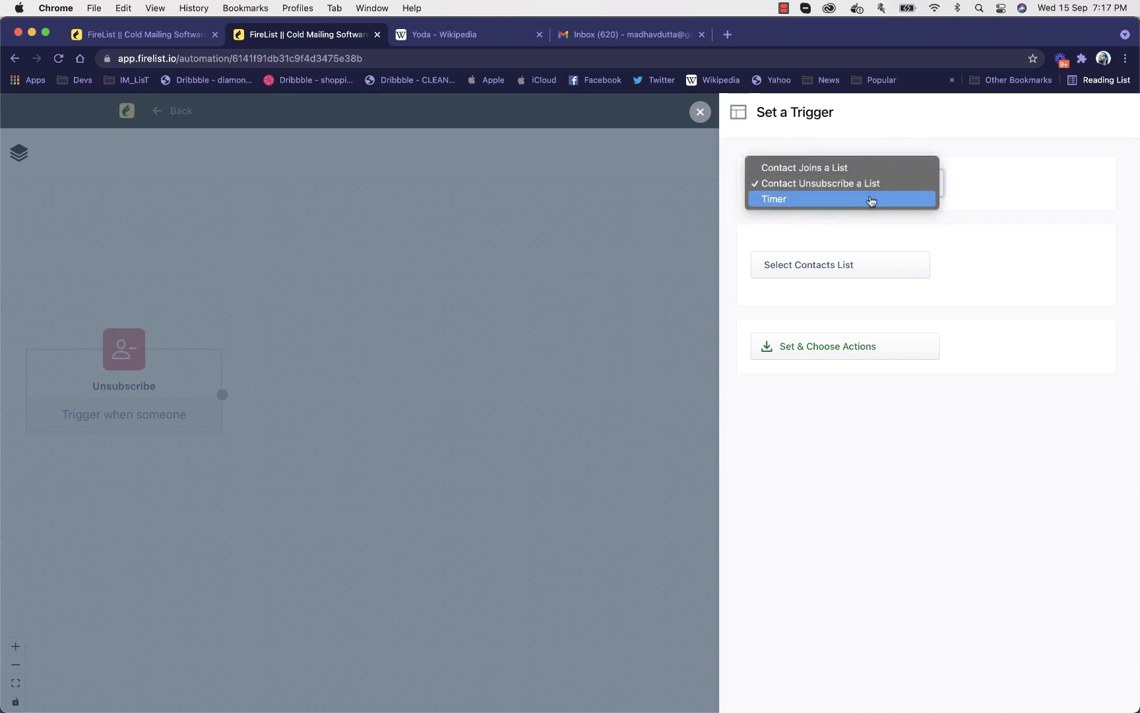
pyautogui.click(871, 201)
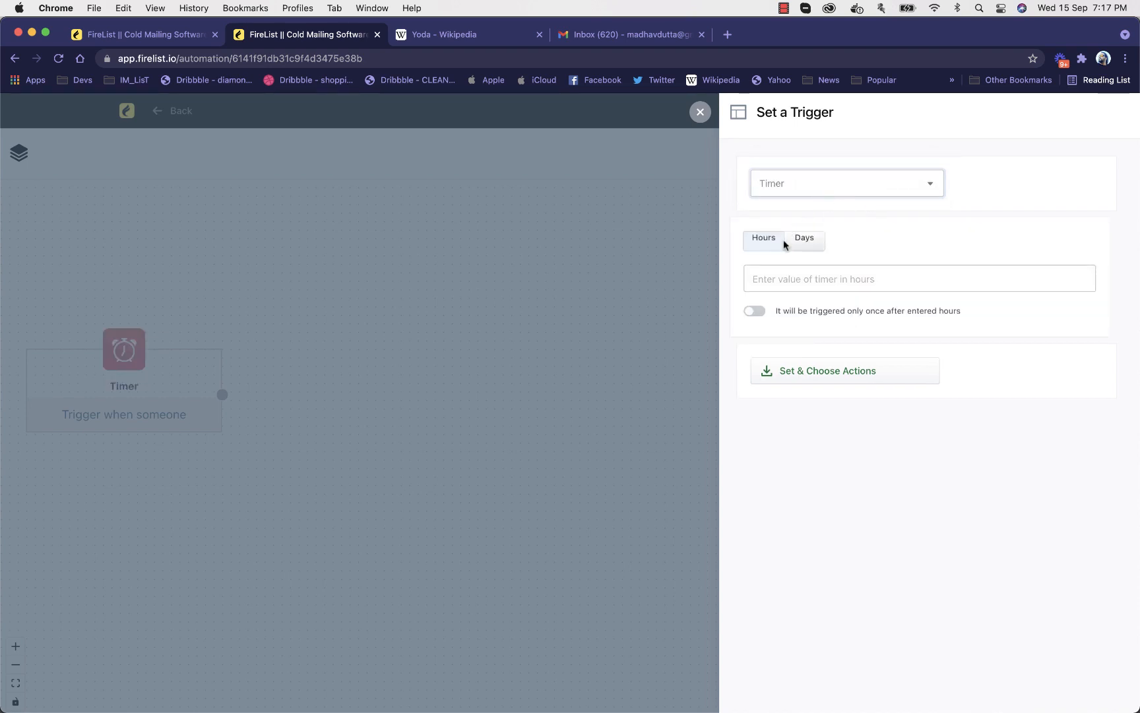
pyautogui.click(772, 278)
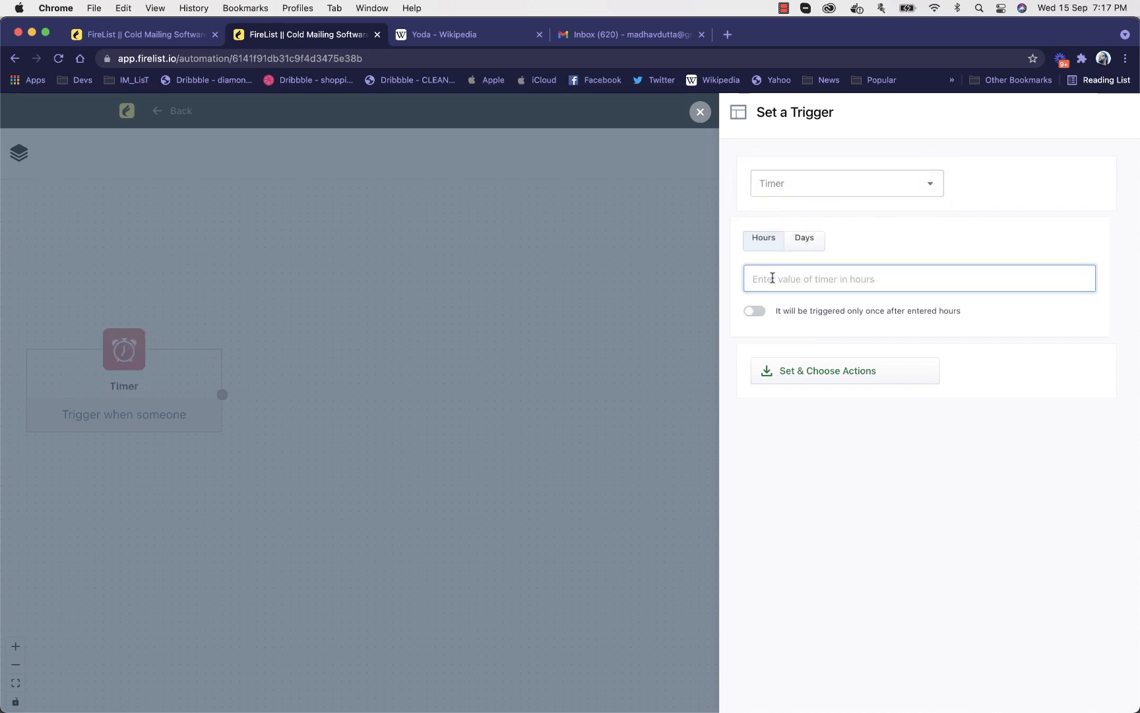
pyautogui.write('8')
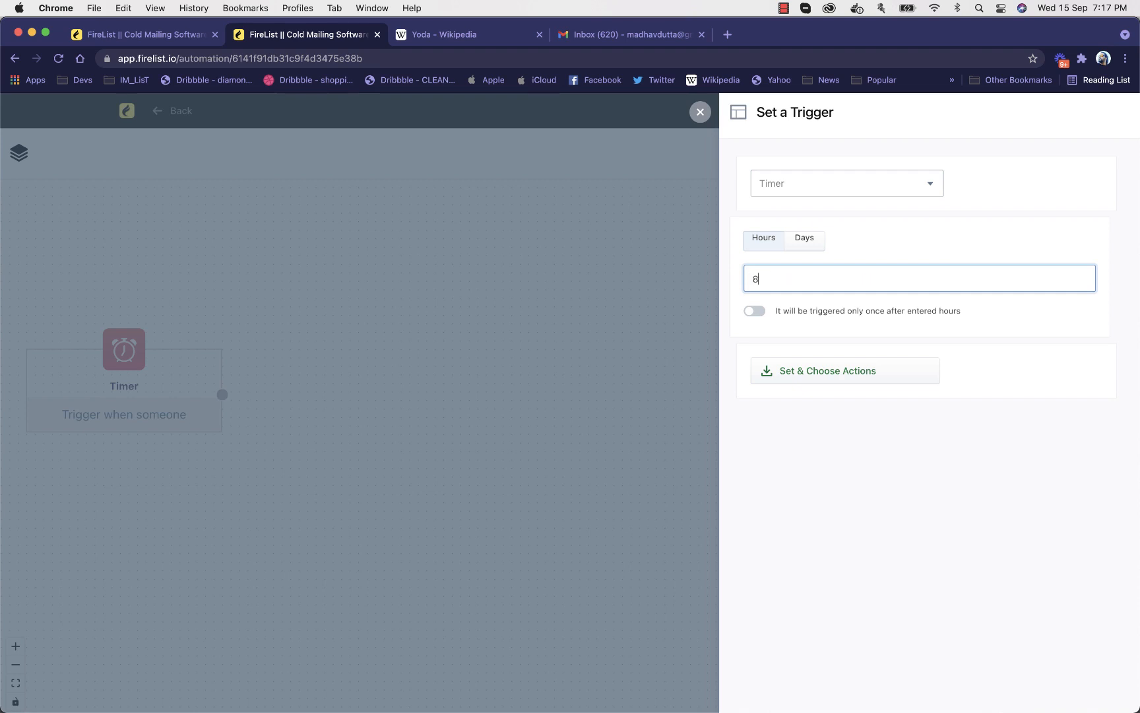
pyautogui.click(755, 311)
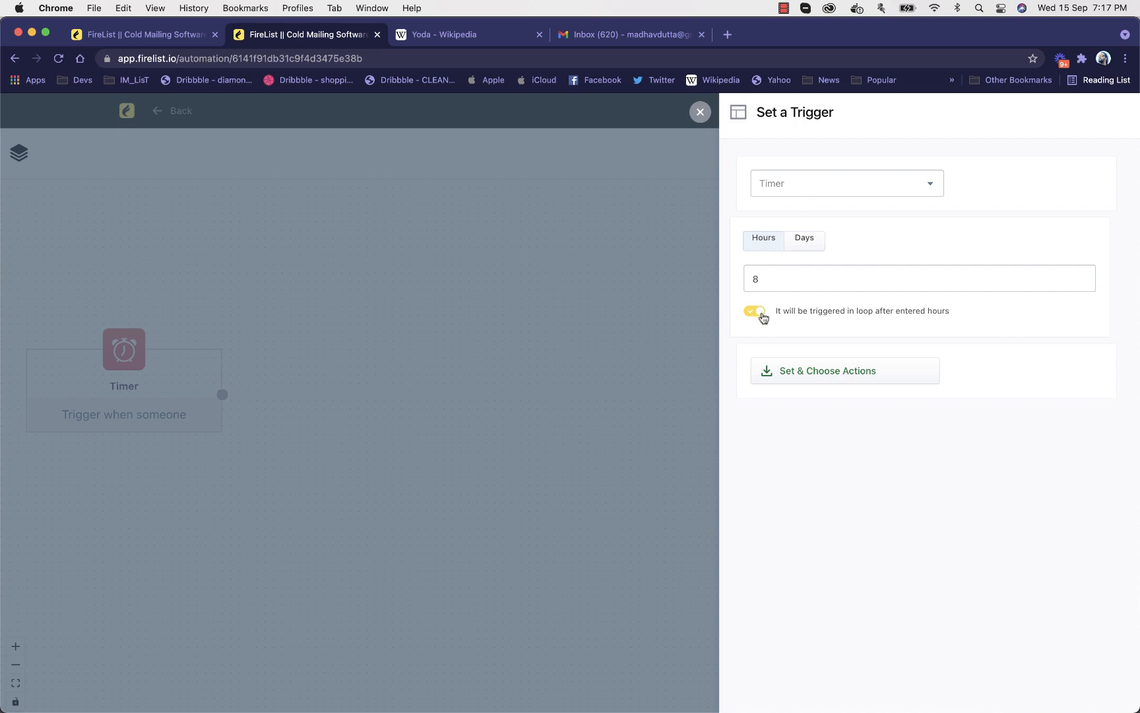
pyautogui.click(762, 316)
# Set the trigger to Contact Joins a List using the "Name of List" contacts list and apply it to the workflow
pyautogui.click(814, 193)
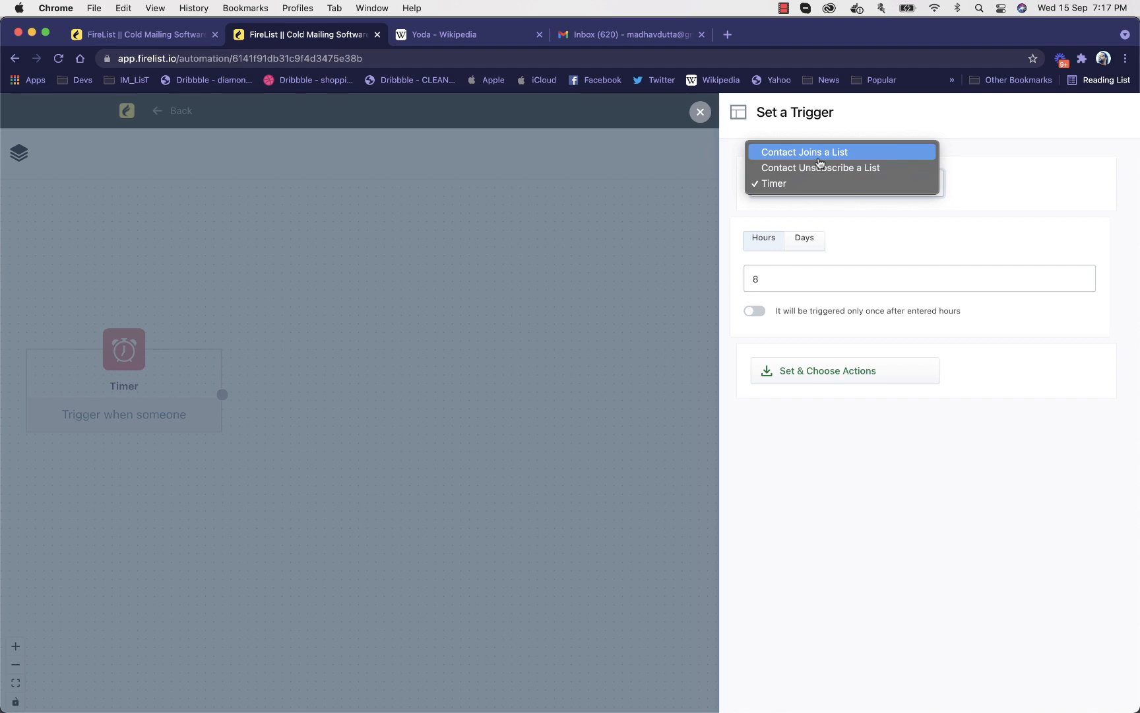
pyautogui.click(819, 162)
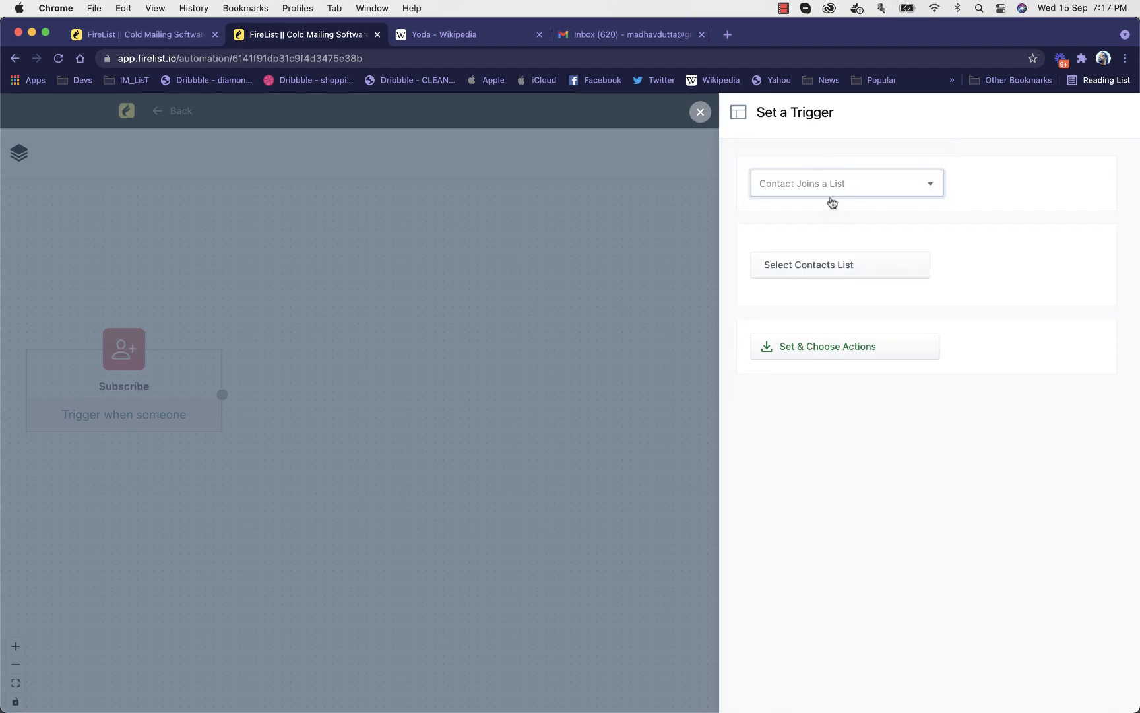
pyautogui.click(827, 260)
pyautogui.click(809, 347)
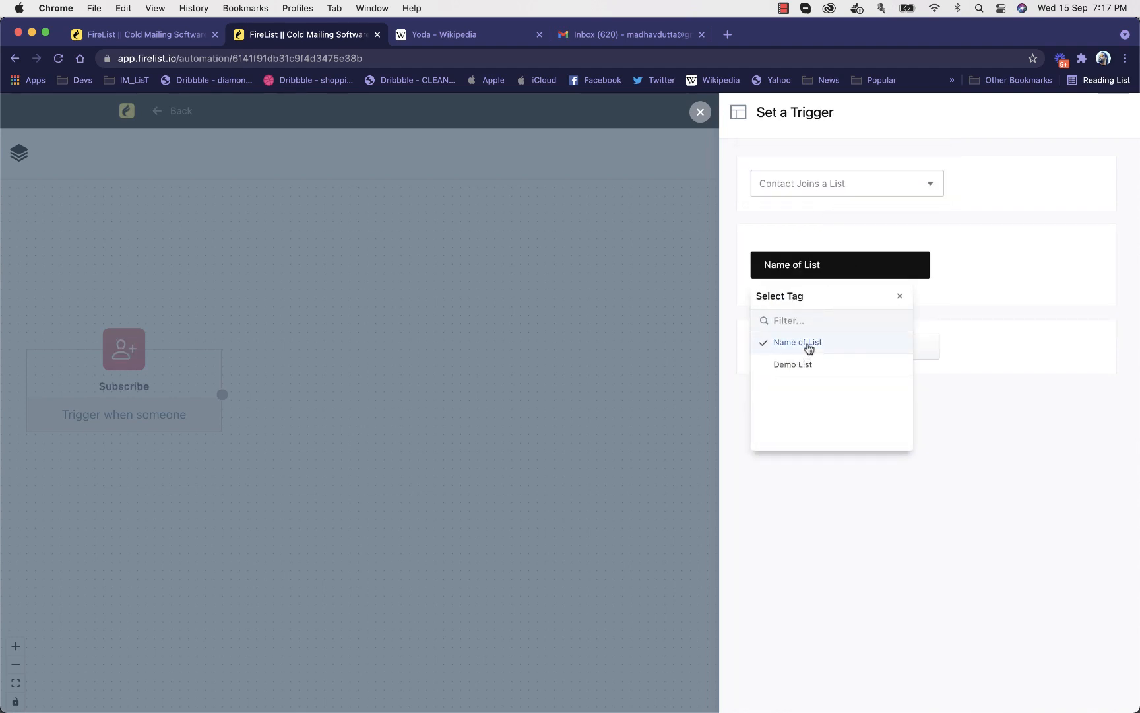
pyautogui.click(950, 287)
pyautogui.click(870, 352)
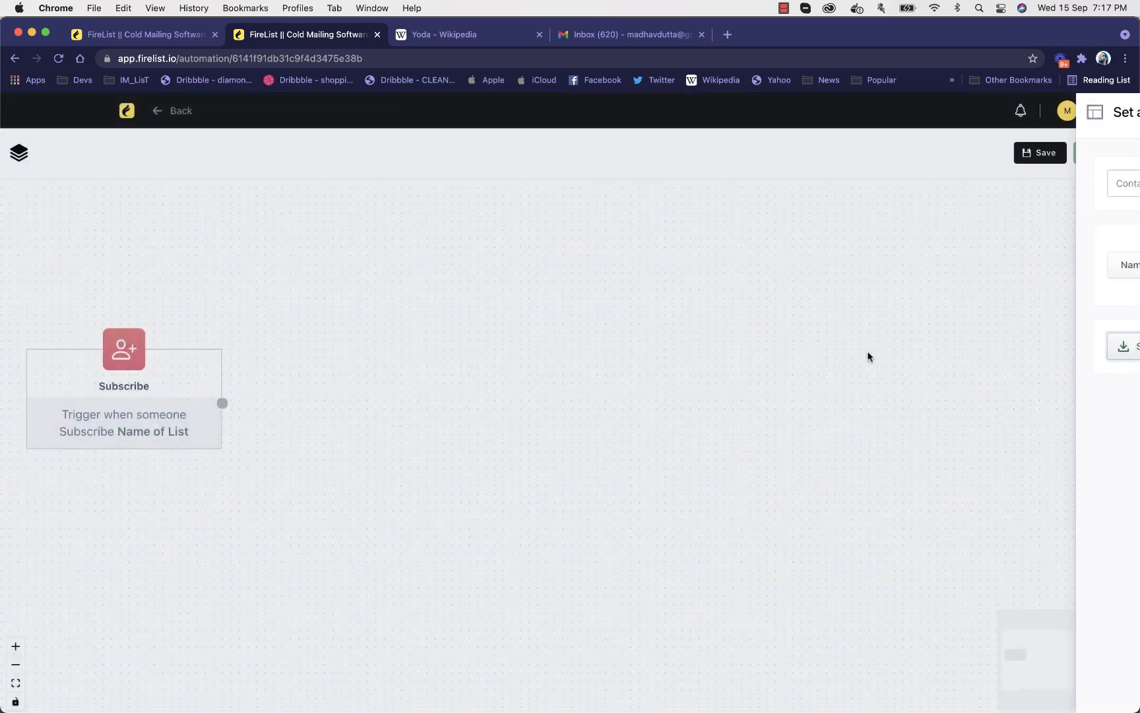
pyautogui.scroll(-3, 214, 289)
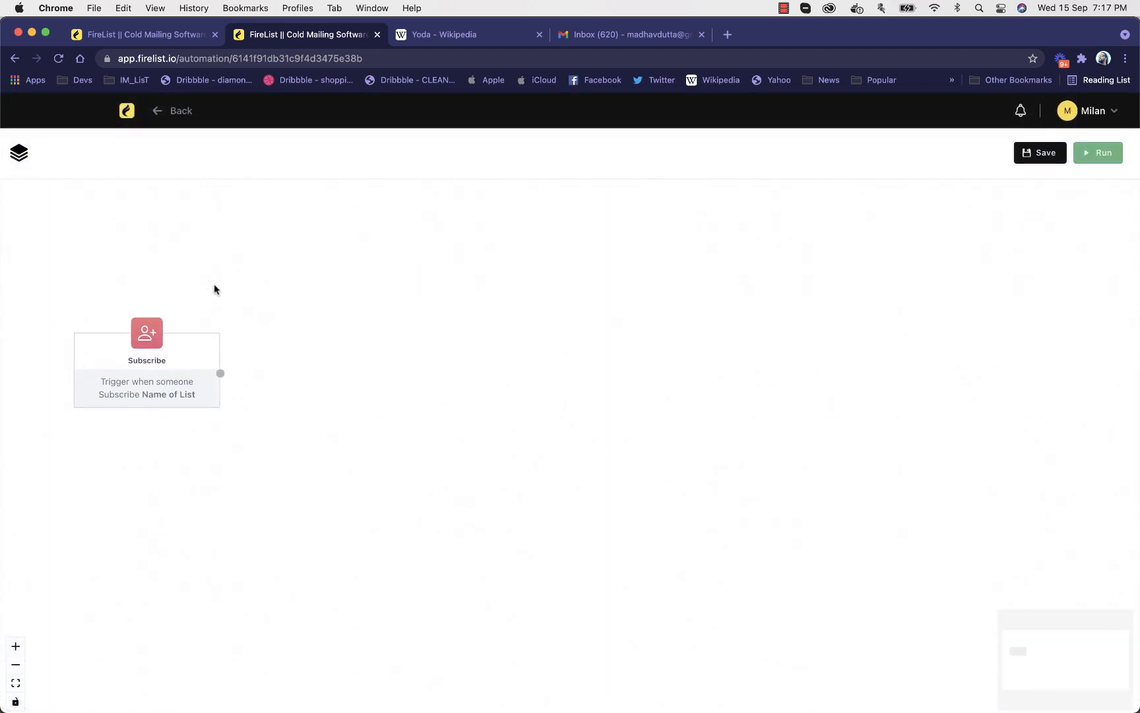
# Look through the available workflow elements under actions, conditions and webhooks
pyautogui.click(19, 157)
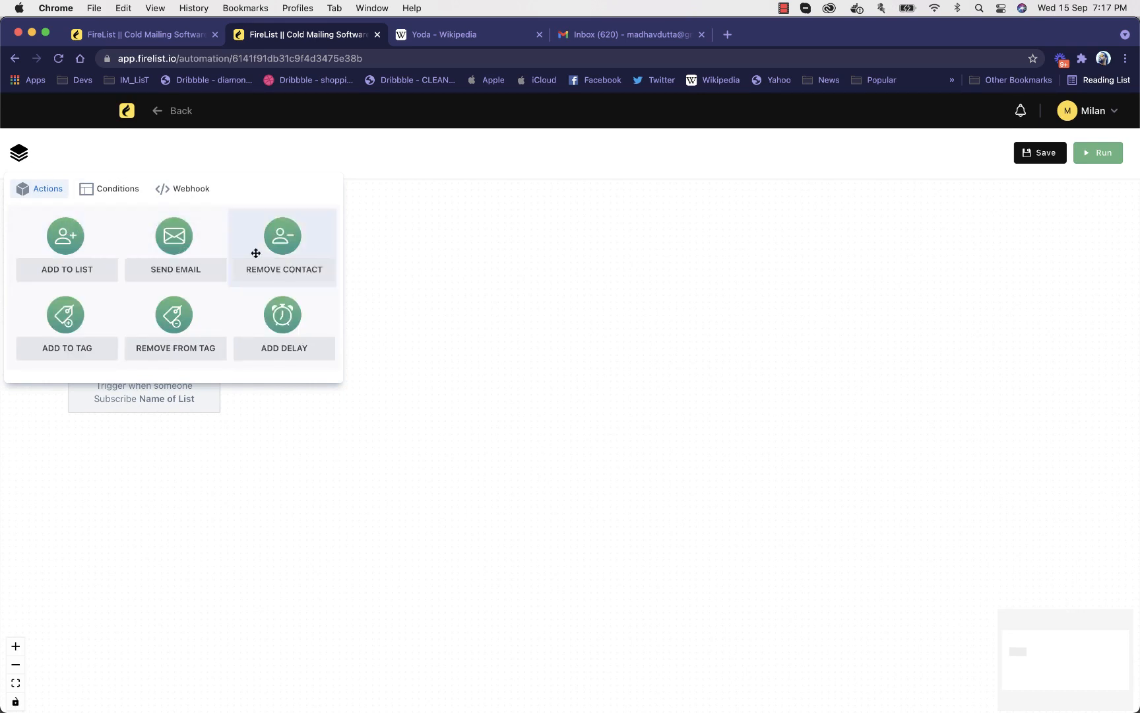
pyautogui.scroll(-1, 203, 339)
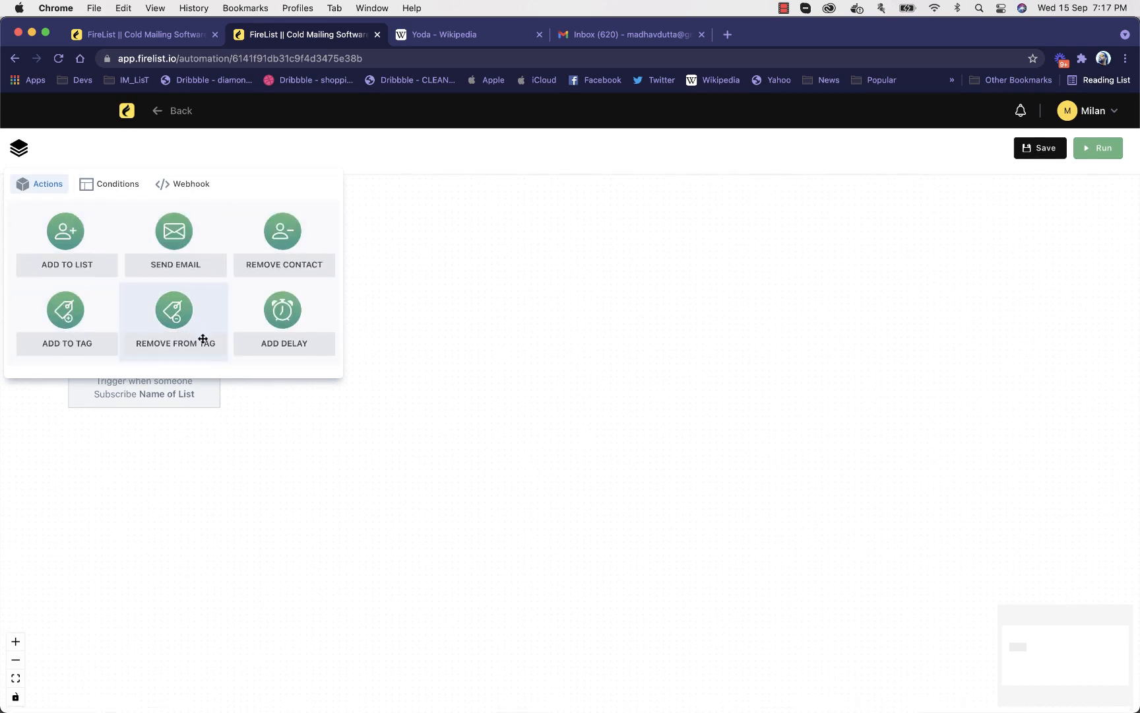
pyautogui.click(97, 188)
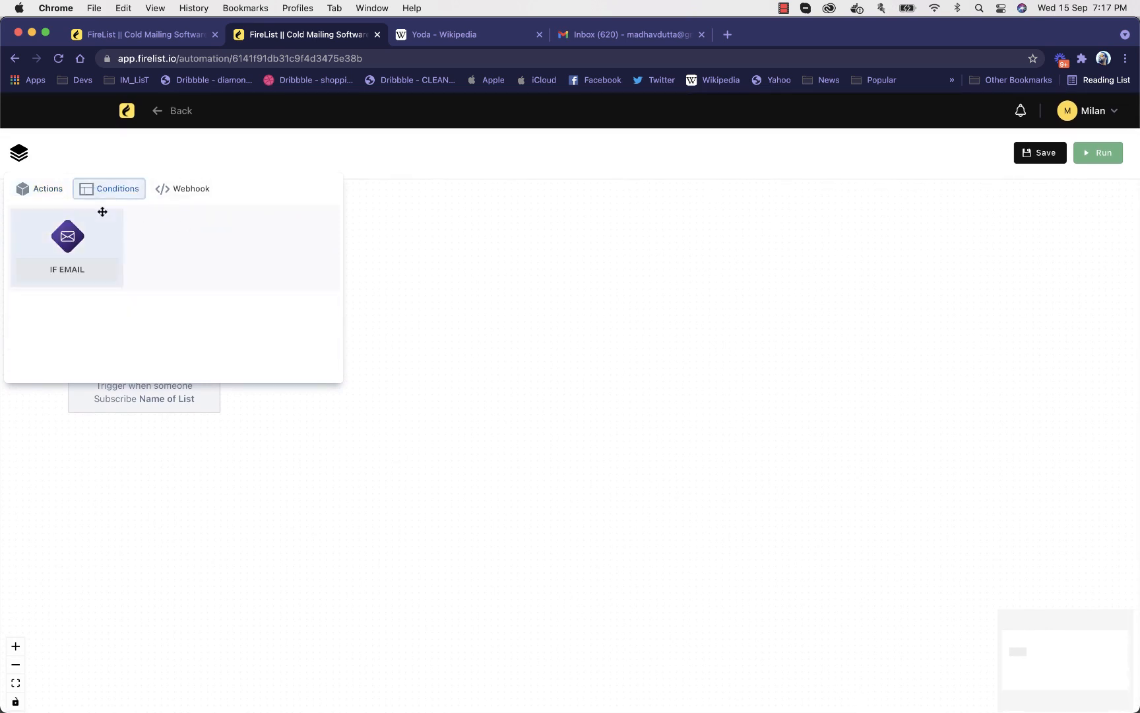
pyautogui.click(186, 190)
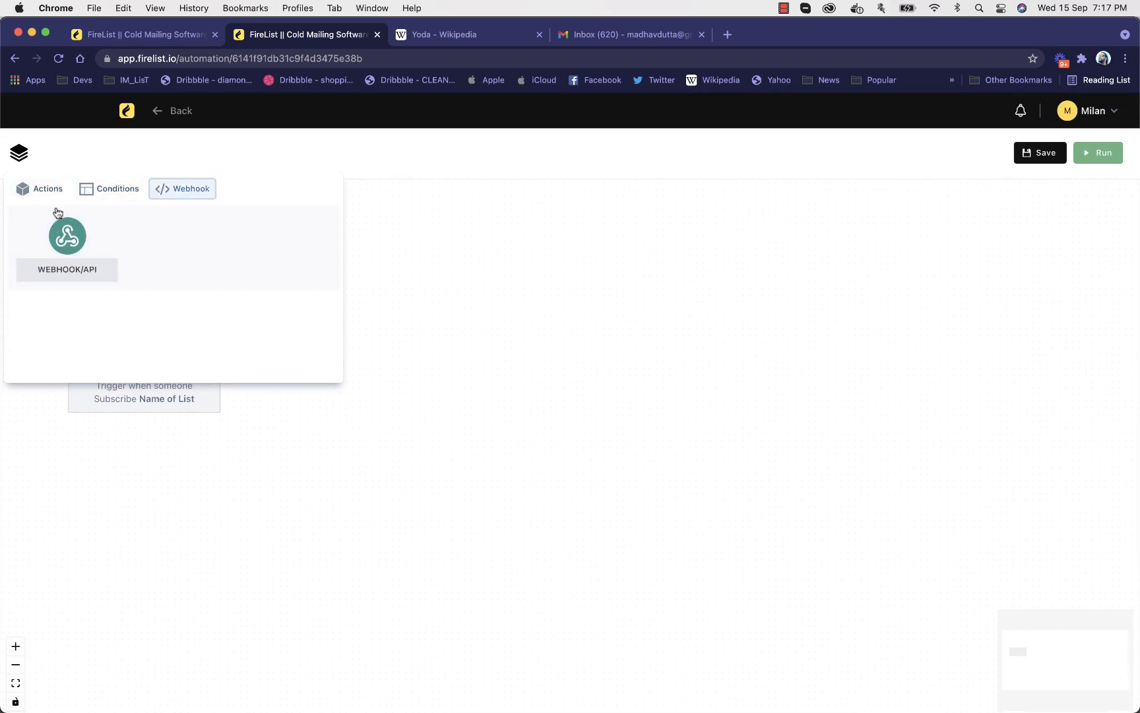
pyautogui.click(47, 190)
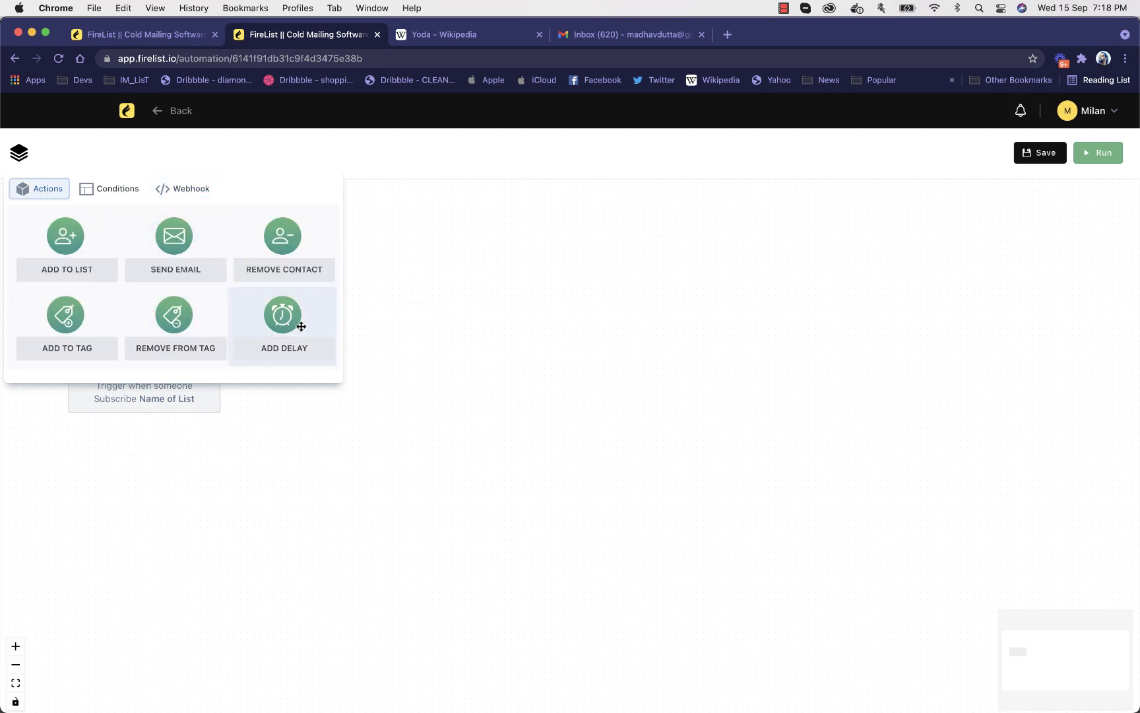
# Add Delay and Send Email nodes to the workflow and connect Subscribe to Delay and Delay to Send Email
pyautogui.moveTo(290, 318); pyautogui.dragTo(493, 366)
pyautogui.moveTo(157, 264); pyautogui.dragTo(880, 354)
pyautogui.click(708, 276)
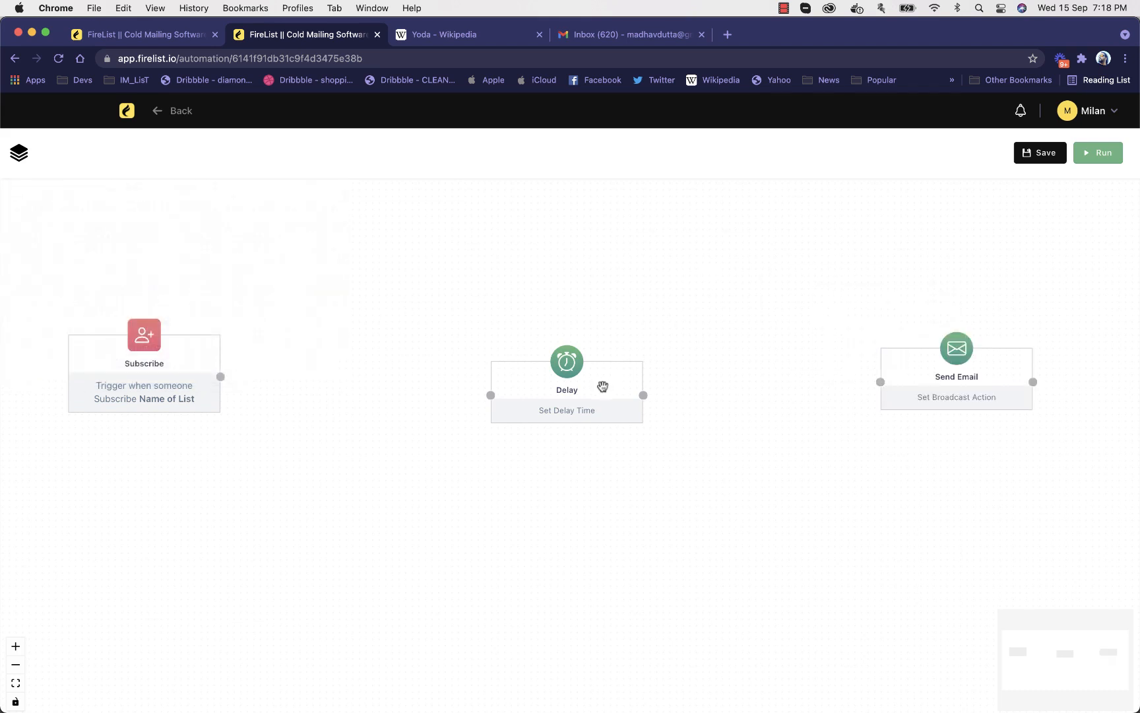
pyautogui.moveTo(601, 386); pyautogui.dragTo(373, 371)
pyautogui.moveTo(225, 373); pyautogui.dragTo(391, 222)
pyautogui.moveTo(924, 377); pyautogui.dragTo(553, 370)
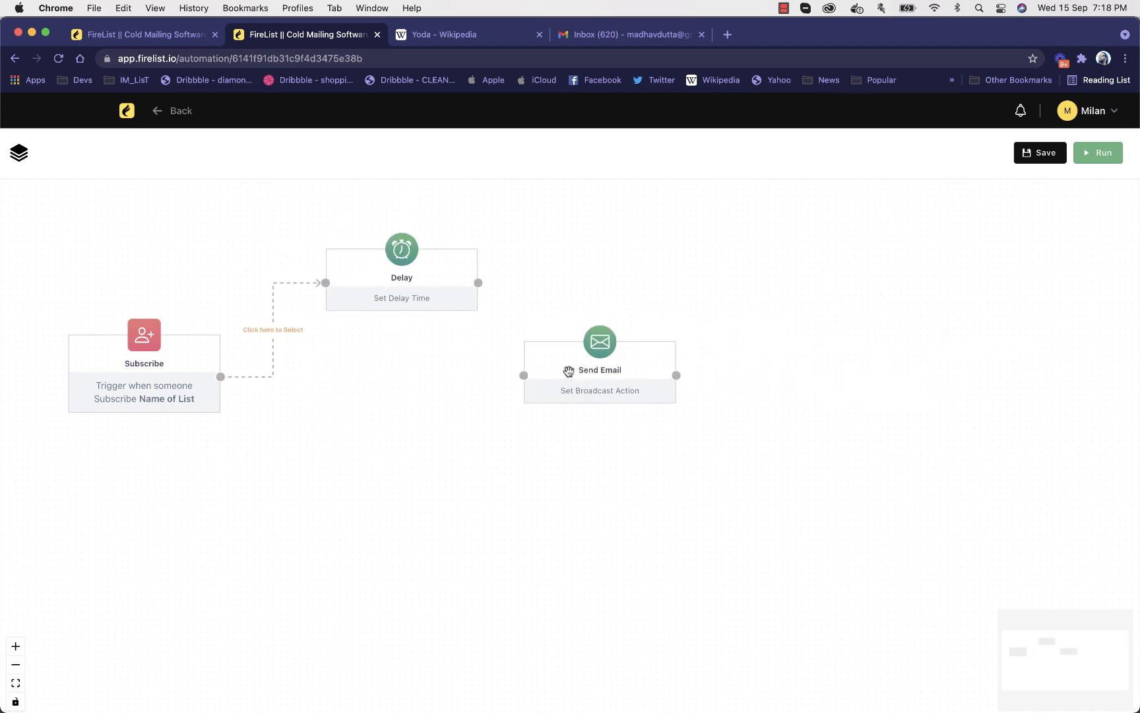
pyautogui.moveTo(478, 283)
pyautogui.mouseDown()
pyautogui.moveTo(524, 375)
pyautogui.moveTo(616, 387)
pyautogui.mouseUp()
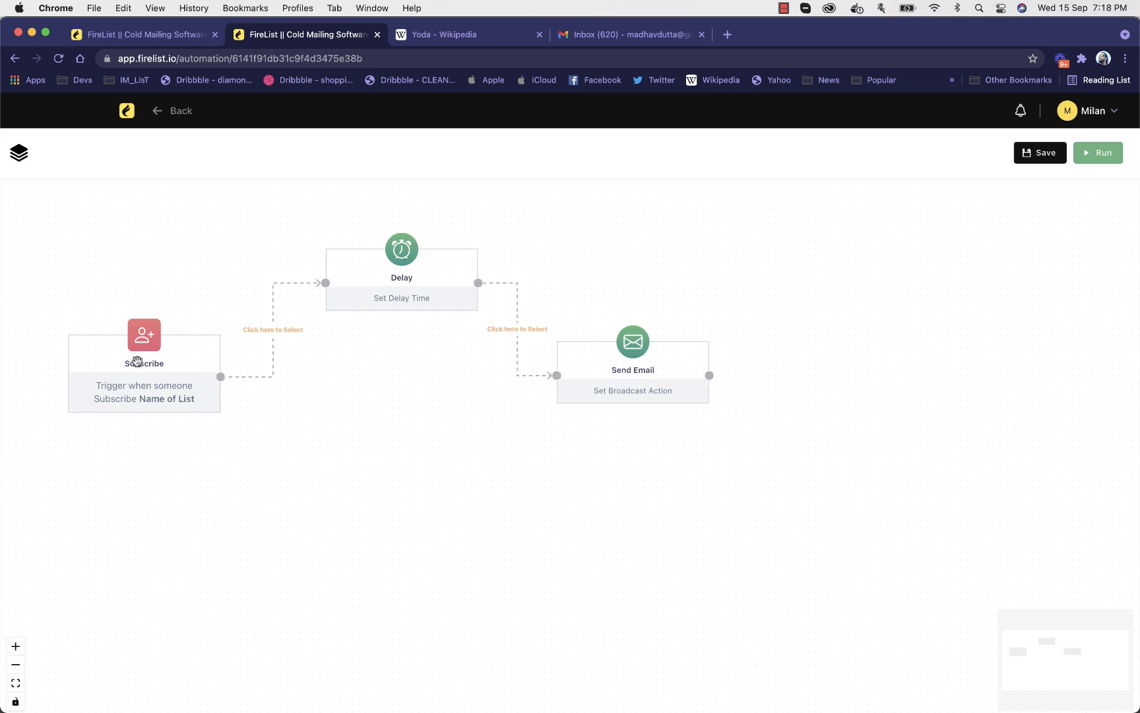
# Set the Delay node's timer to 2 hours and save the action
pyautogui.click(381, 270)
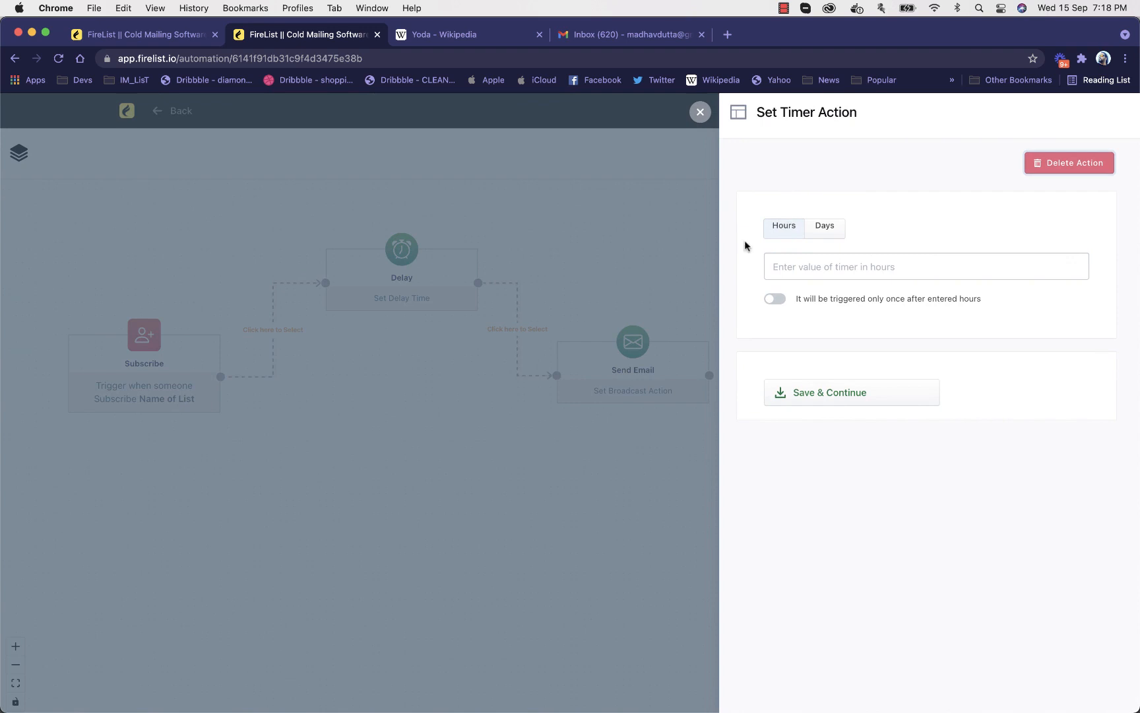
pyautogui.click(808, 264)
pyautogui.write('2')
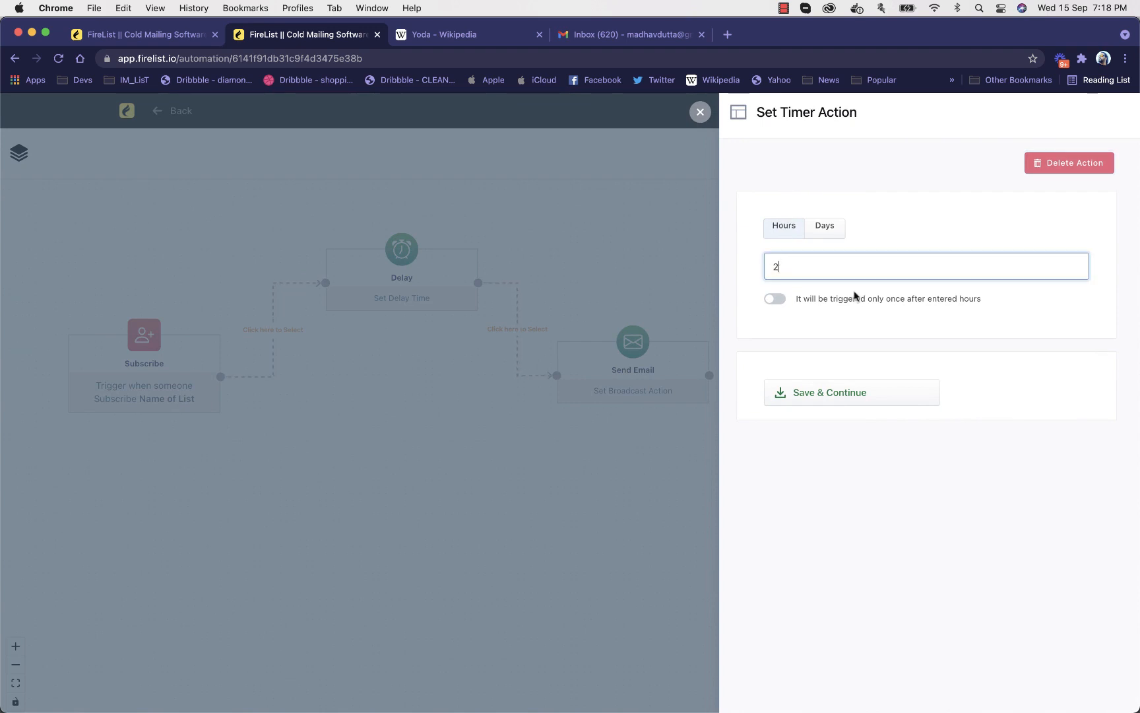
pyautogui.click(861, 400)
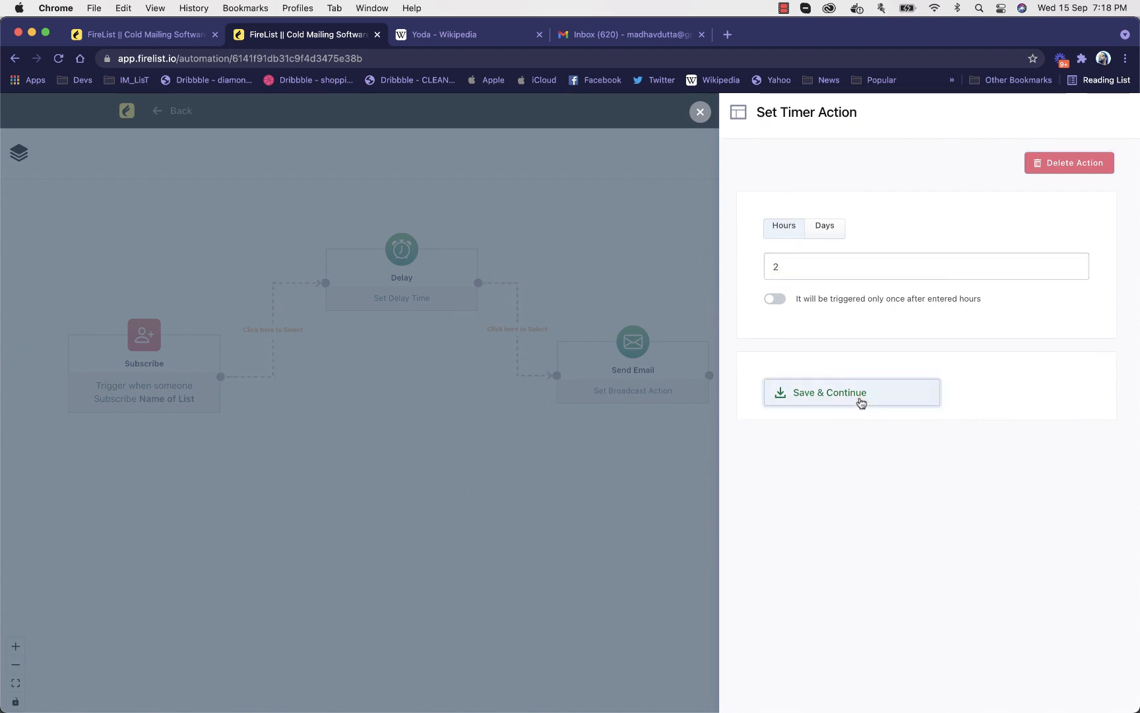
# Check which broadcasts the Send Email node offers for selection, leaving its settings without choosing one
pyautogui.click(604, 370)
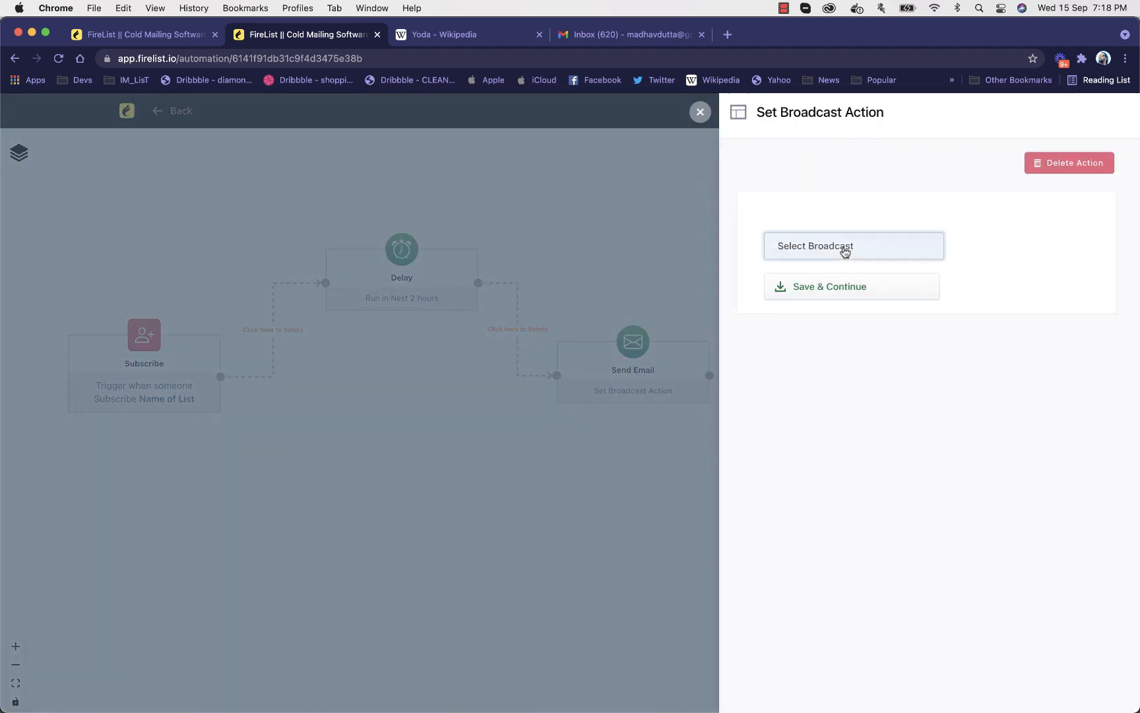
pyautogui.click(846, 247)
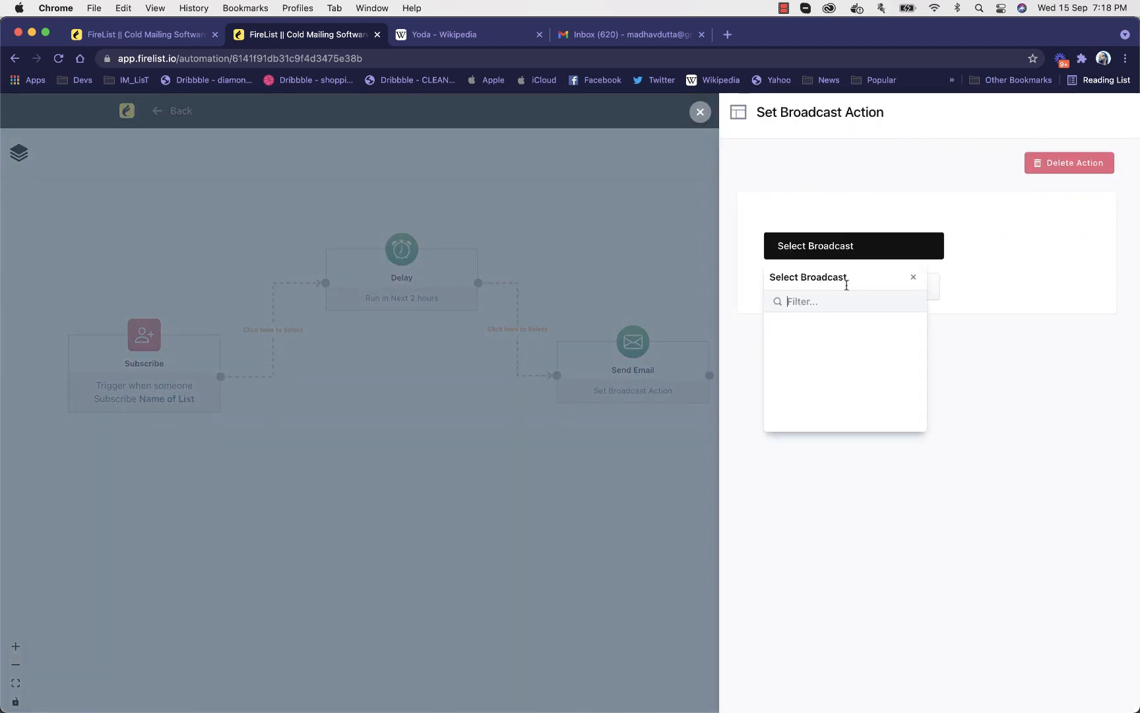
pyautogui.click(966, 277)
pyautogui.click(699, 112)
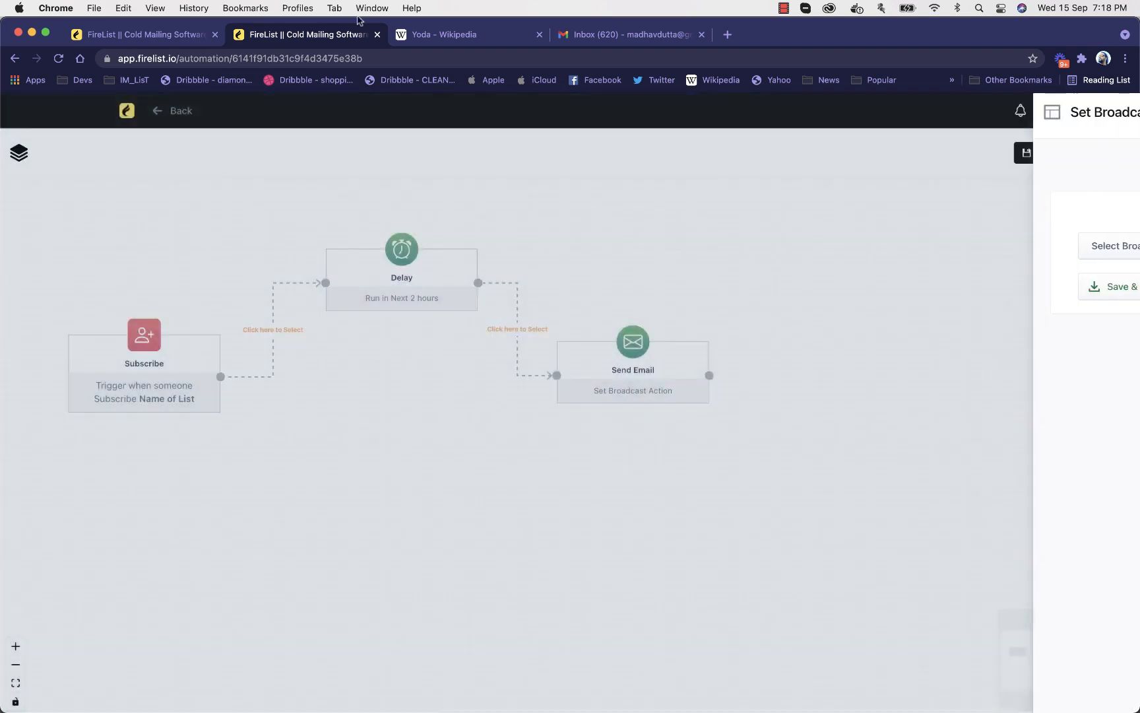
# In the other FireList browser tab, go to the broadcasts list and clone Demo Broadcast1
pyautogui.click(160, 37)
pyautogui.click(305, 231)
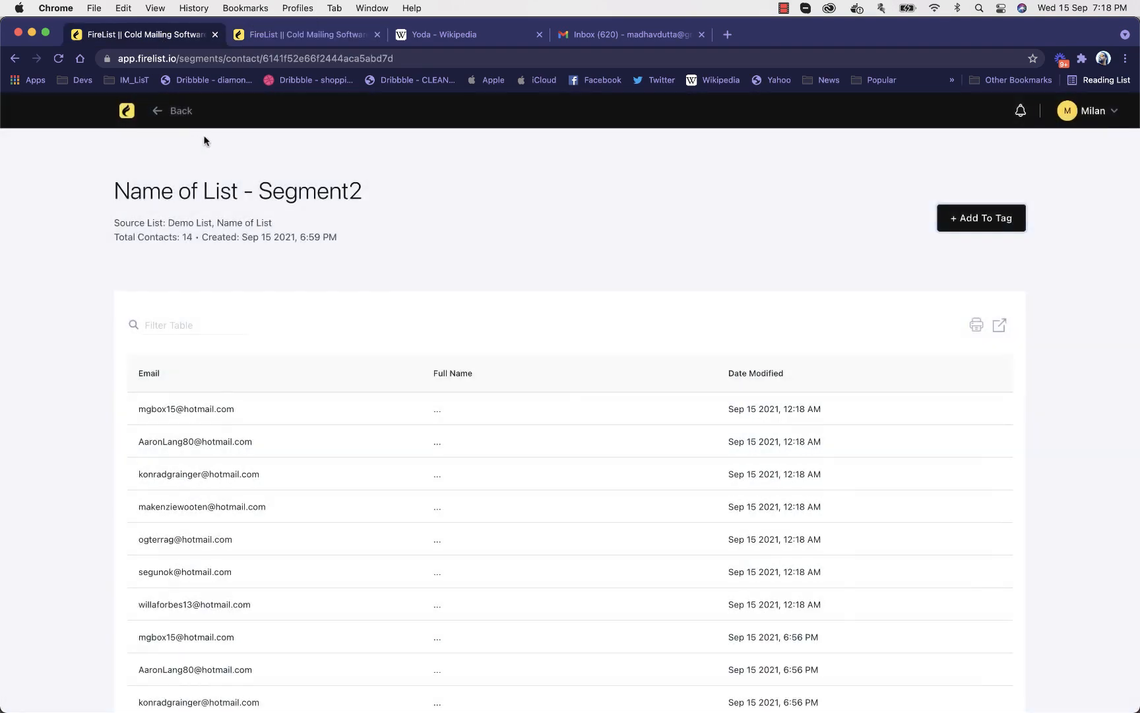
pyautogui.click(127, 110)
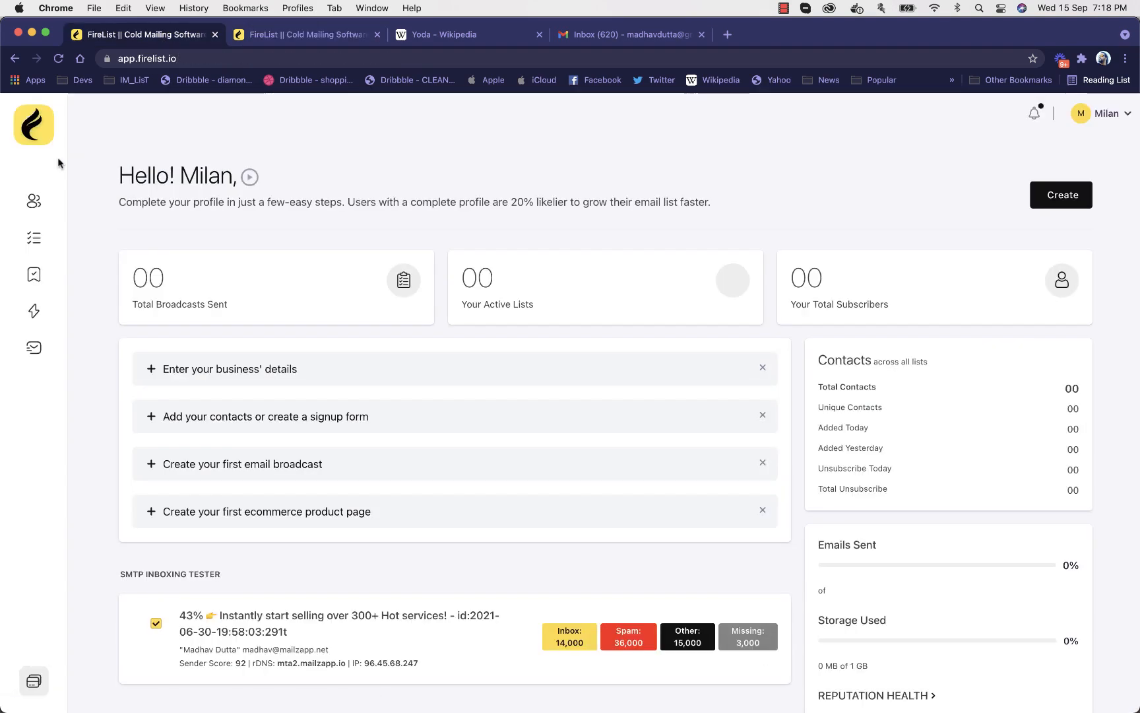
pyautogui.click(33, 310)
pyautogui.click(1019, 175)
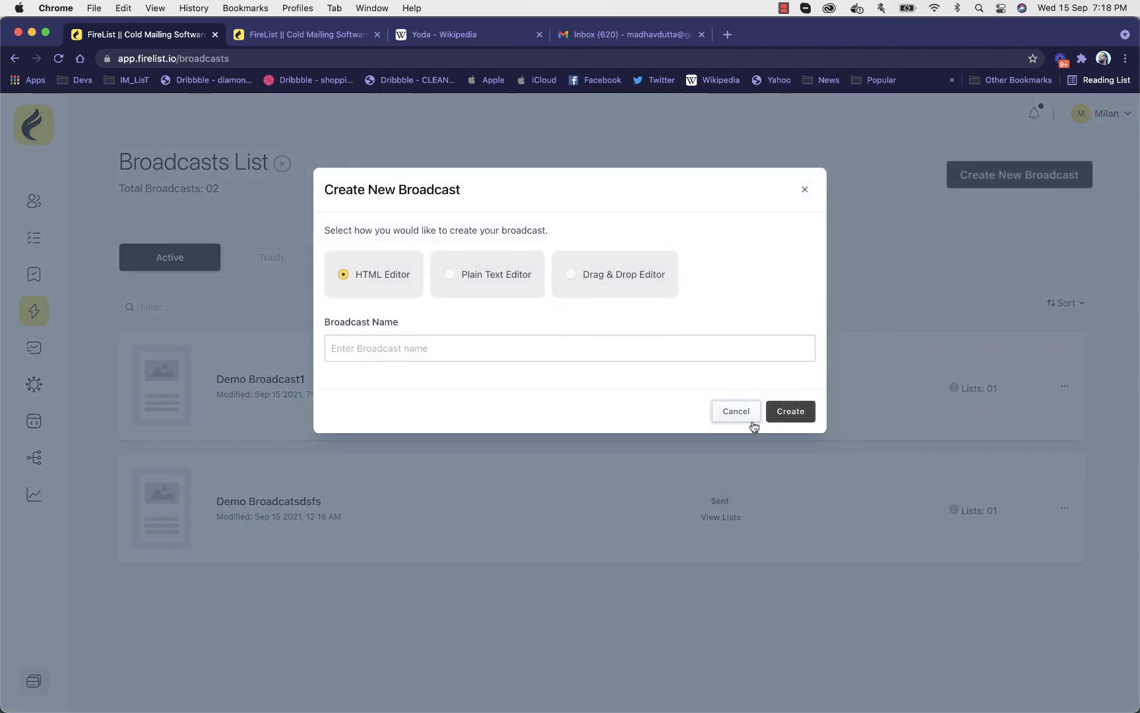
pyautogui.click(740, 413)
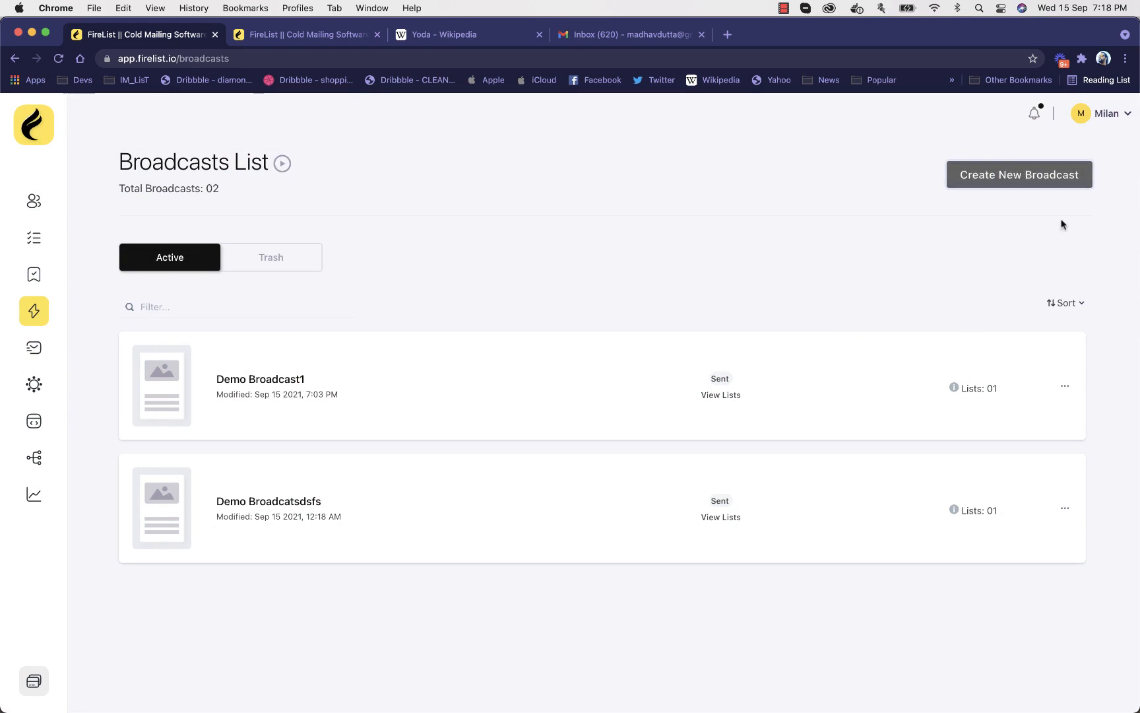
pyautogui.click(1065, 386)
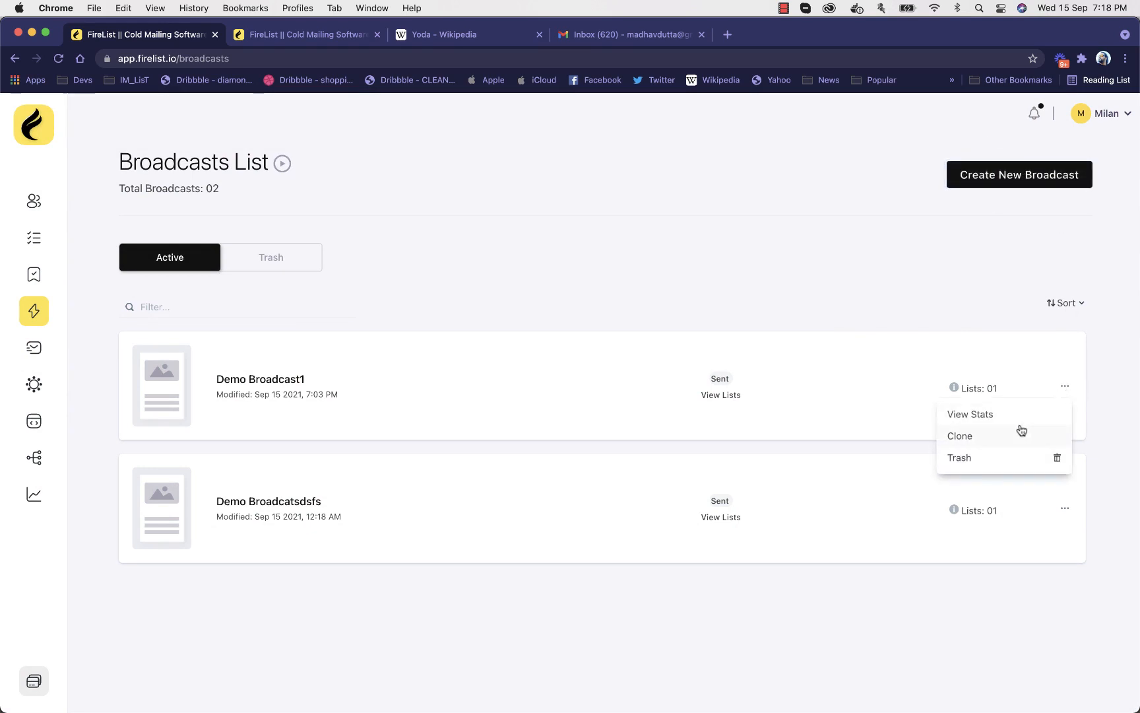
pyautogui.click(980, 439)
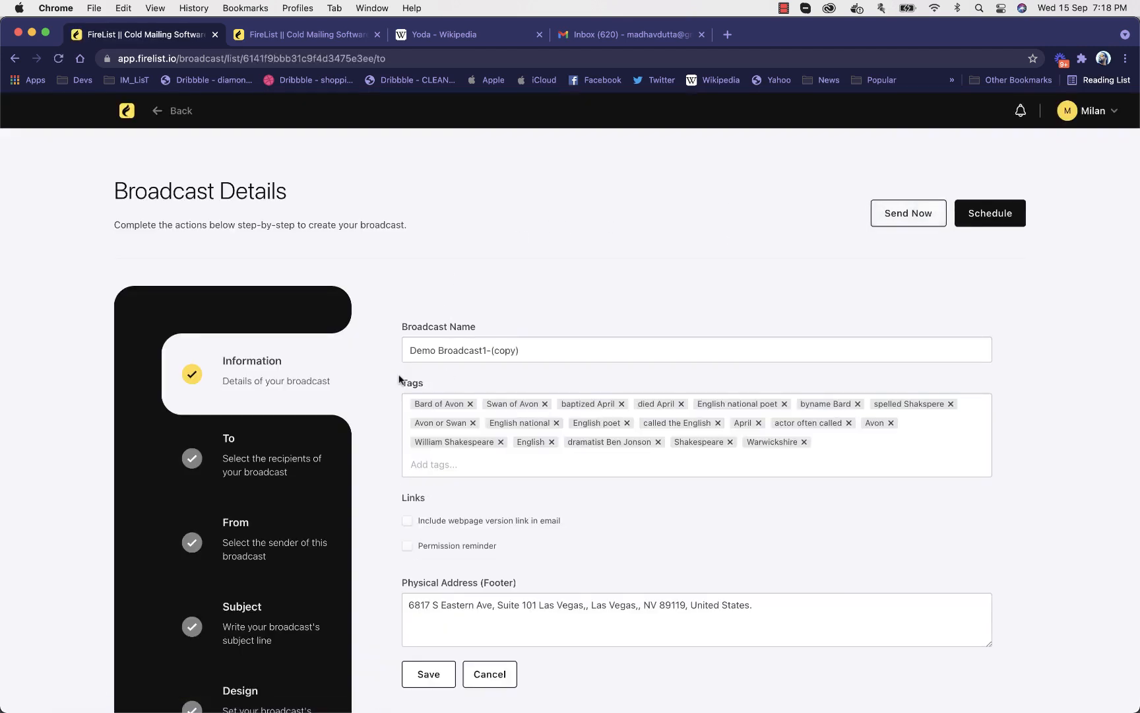
# Review the recipients, sender, subject and design sections of the cloned broadcast, ending at its general information
pyautogui.scroll(-2, 386, 415)
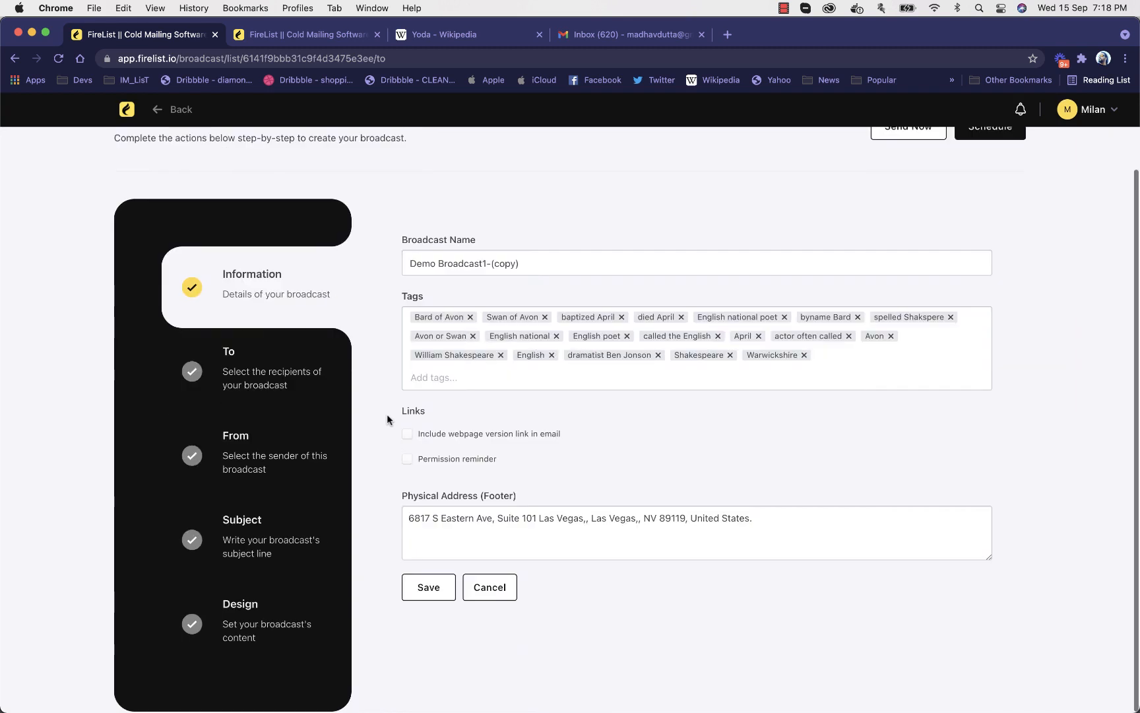
pyautogui.click(246, 382)
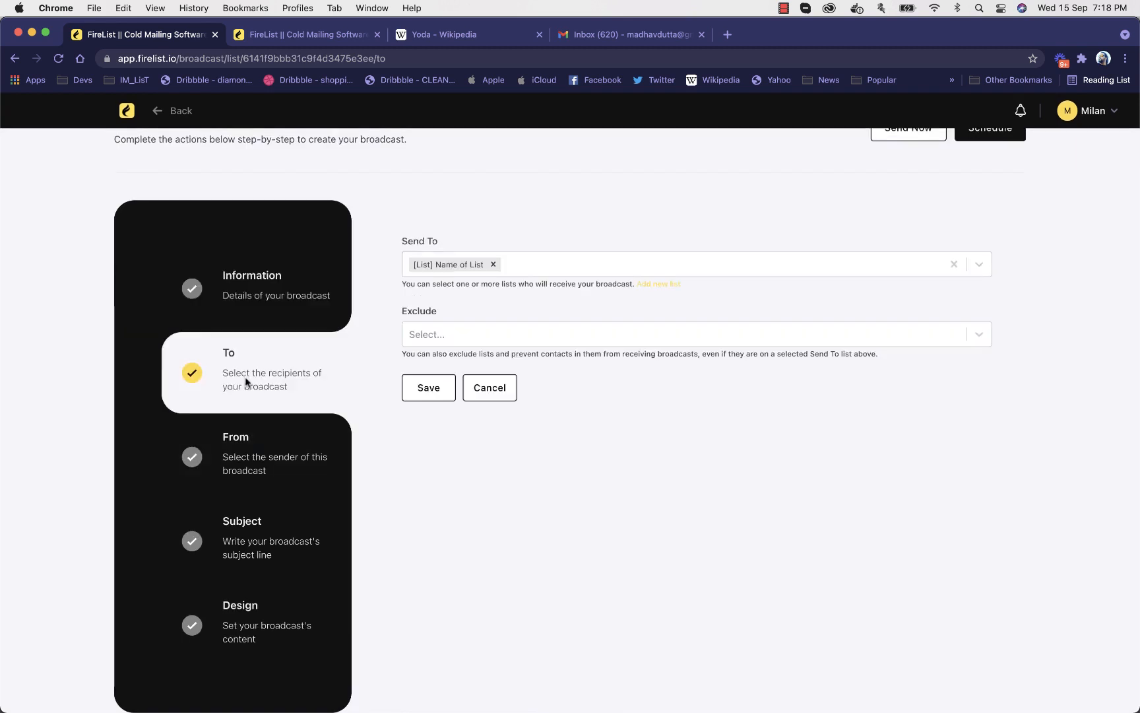
pyautogui.click(274, 466)
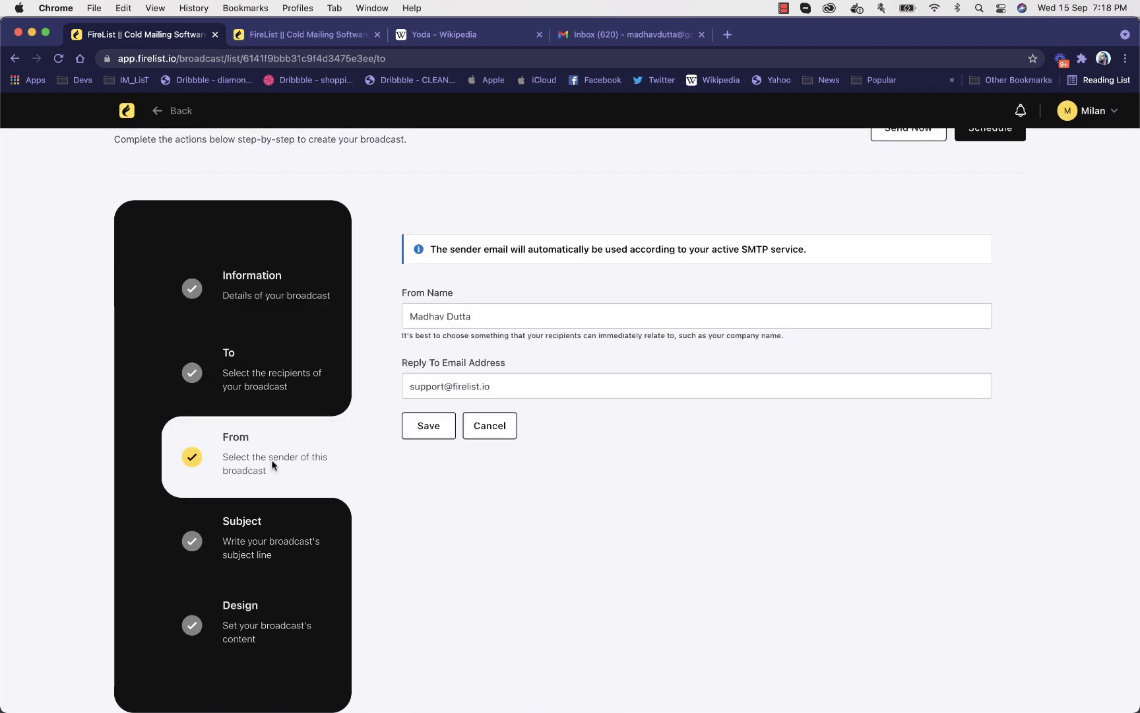
pyautogui.click(268, 545)
pyautogui.click(266, 624)
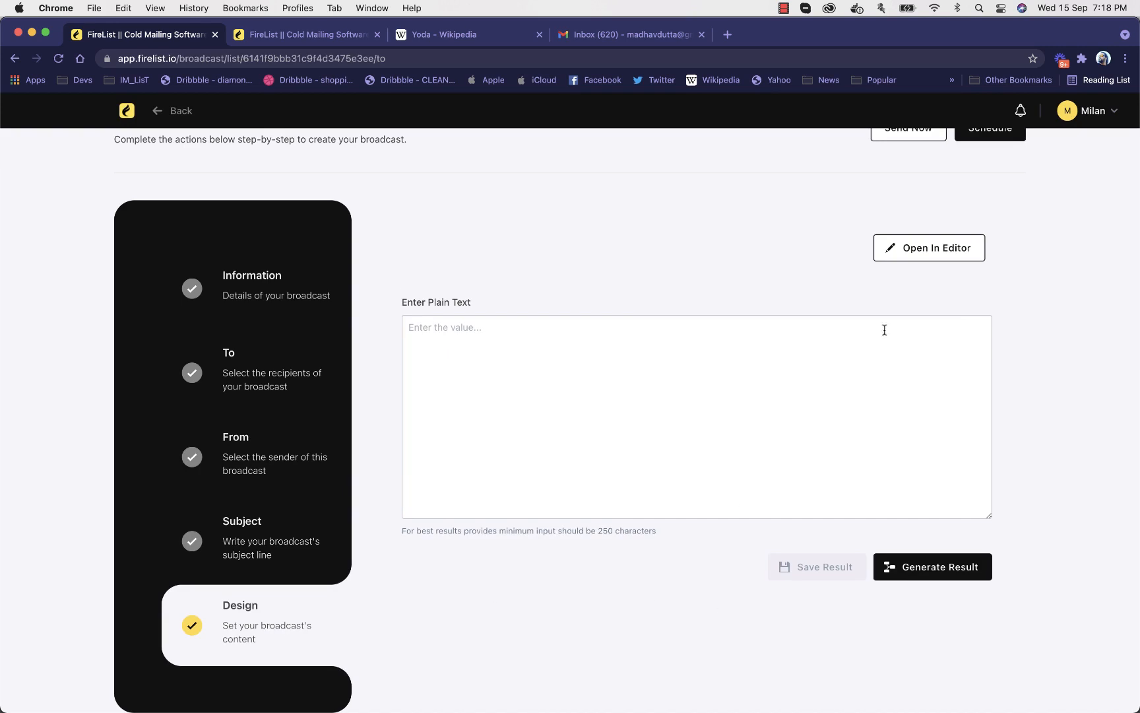
pyautogui.click(317, 288)
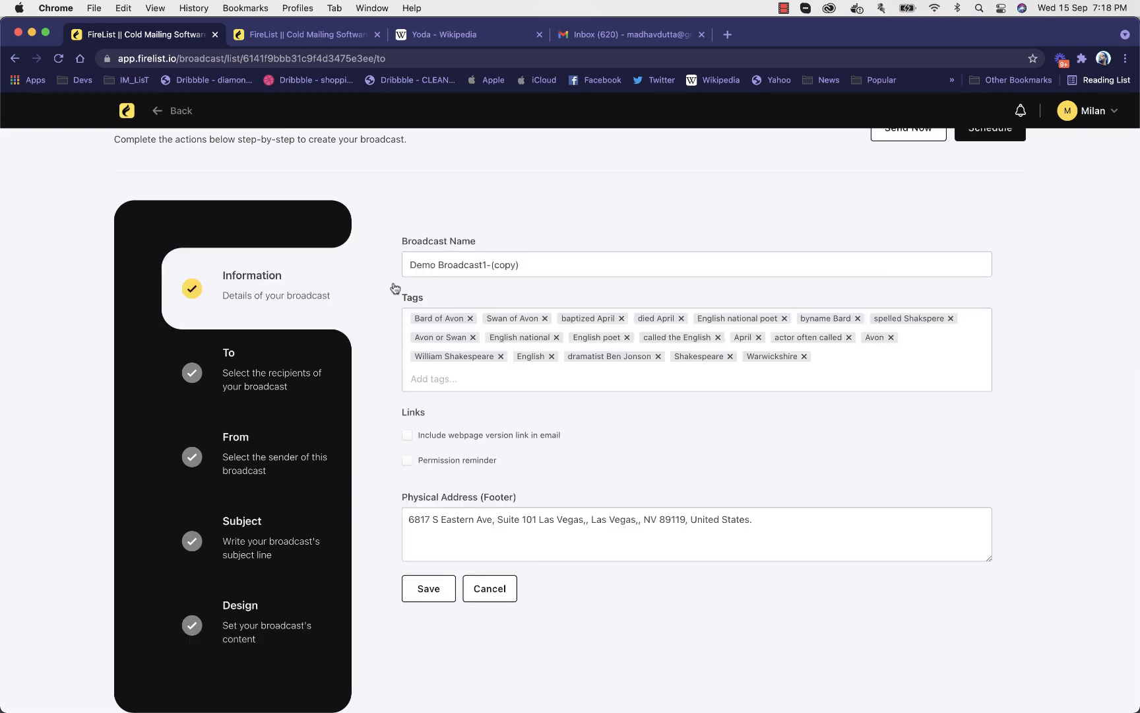
# Save the general information of the cloned broadcast Demo Broadcast1-(copy)
pyautogui.scroll(3, 535, 286)
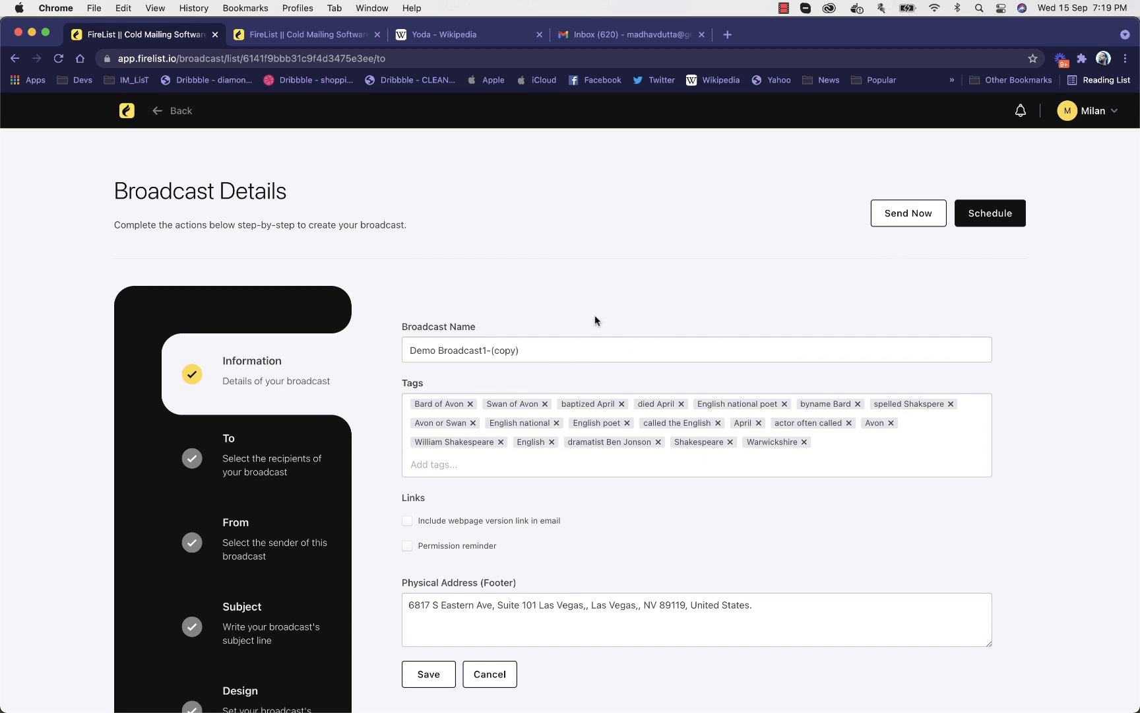
pyautogui.scroll(-3, 594, 316)
pyautogui.click(441, 590)
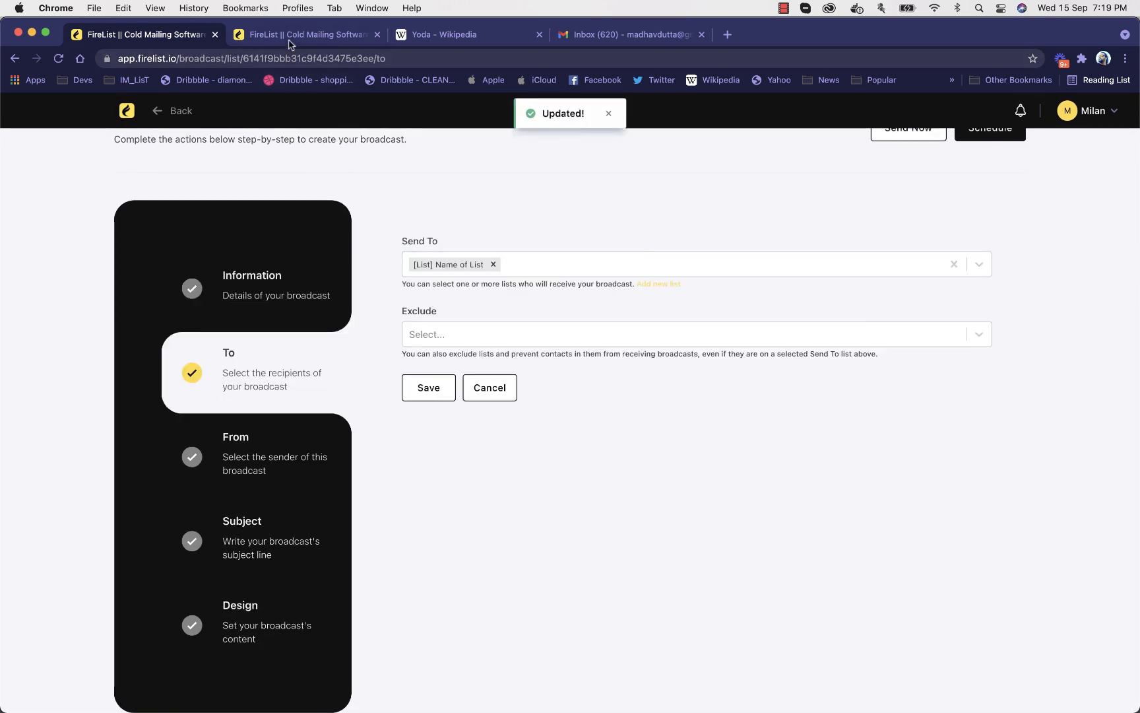
# Return to the workflow's browser tab and check the Send Email node's broadcast choices again
pyautogui.click(289, 37)
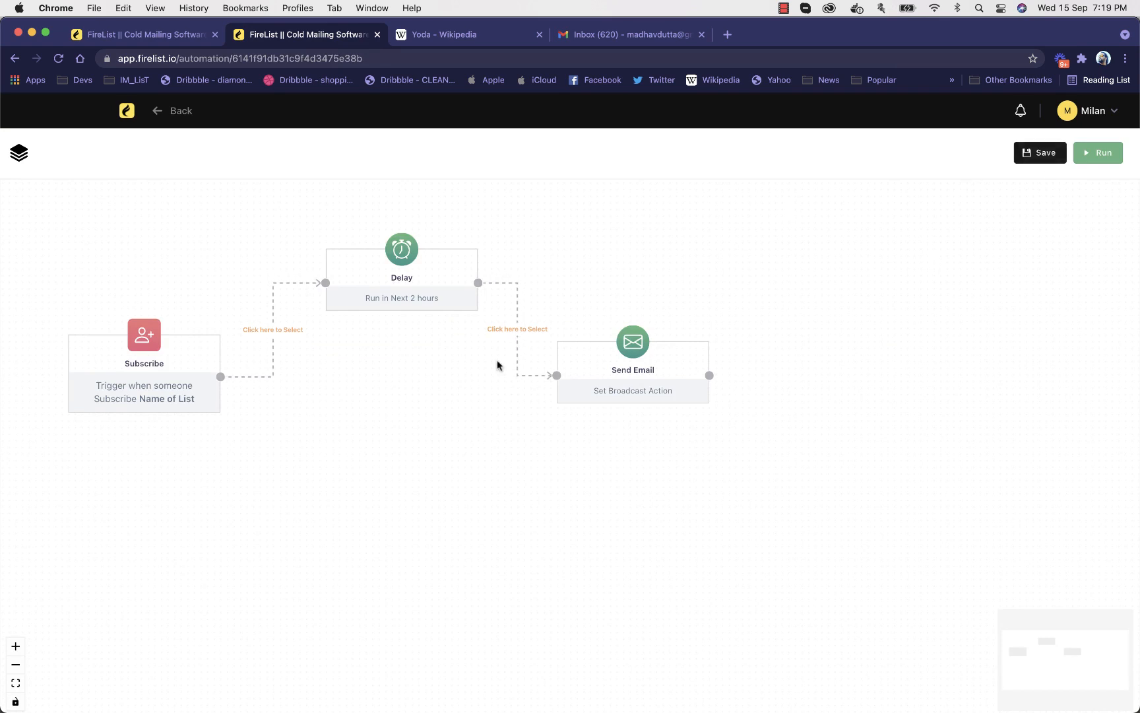
pyautogui.click(594, 376)
pyautogui.click(900, 255)
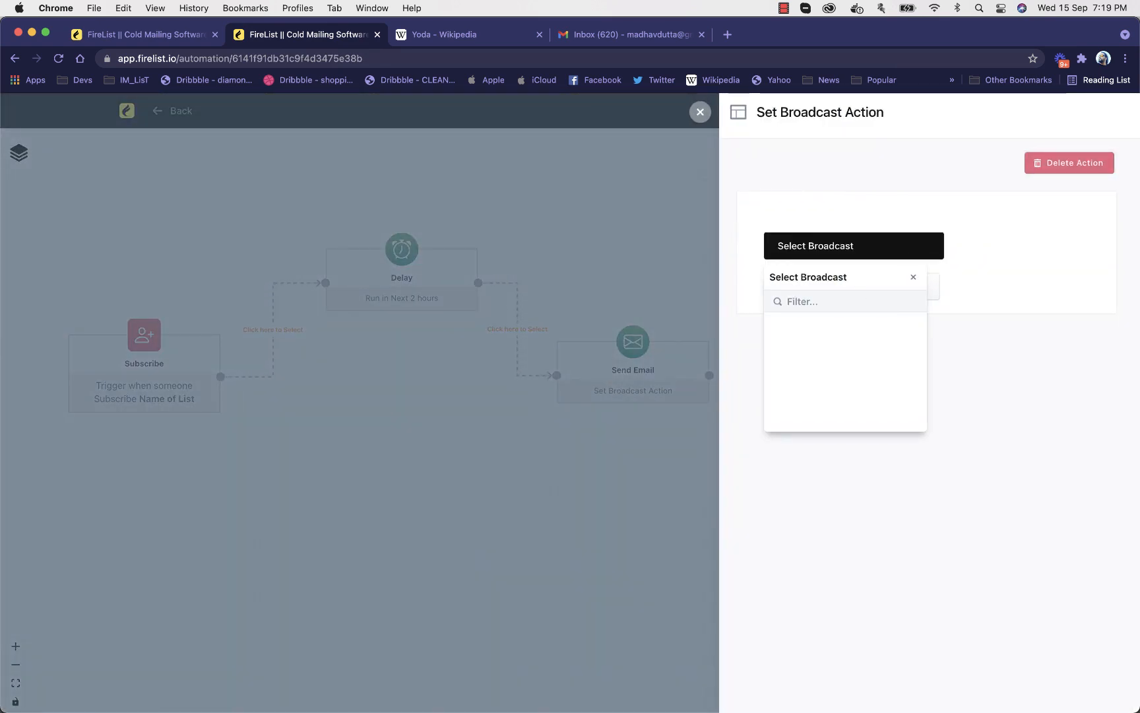
pyautogui.click(913, 277)
pyautogui.click(702, 116)
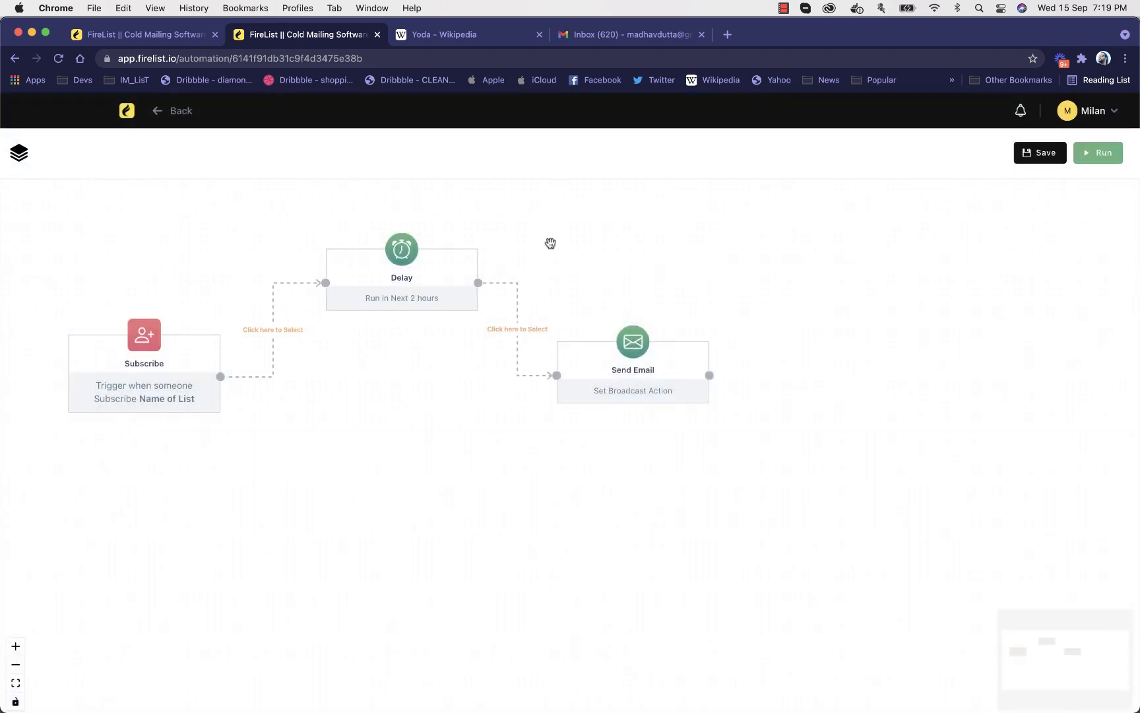
# Reload the workflow page and set the Subscribe trigger to Contact Joins a List with the "Name of List" contacts list
pyautogui.press('super+r')
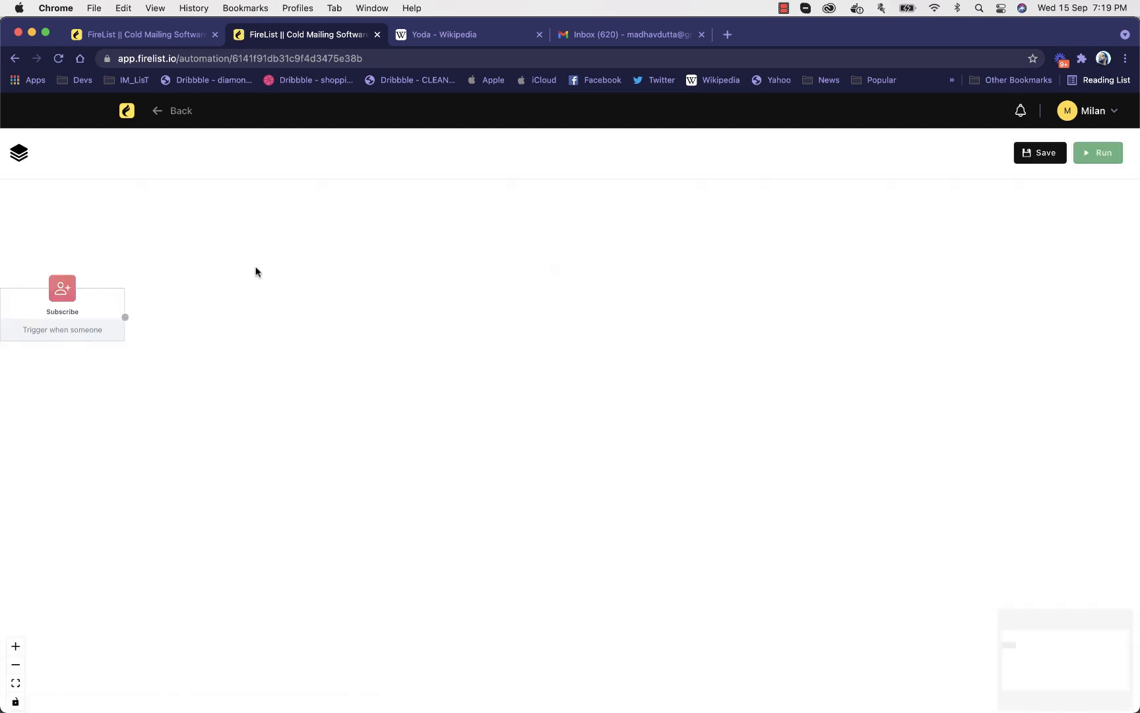
pyautogui.click(98, 305)
pyautogui.click(115, 307)
pyautogui.click(872, 190)
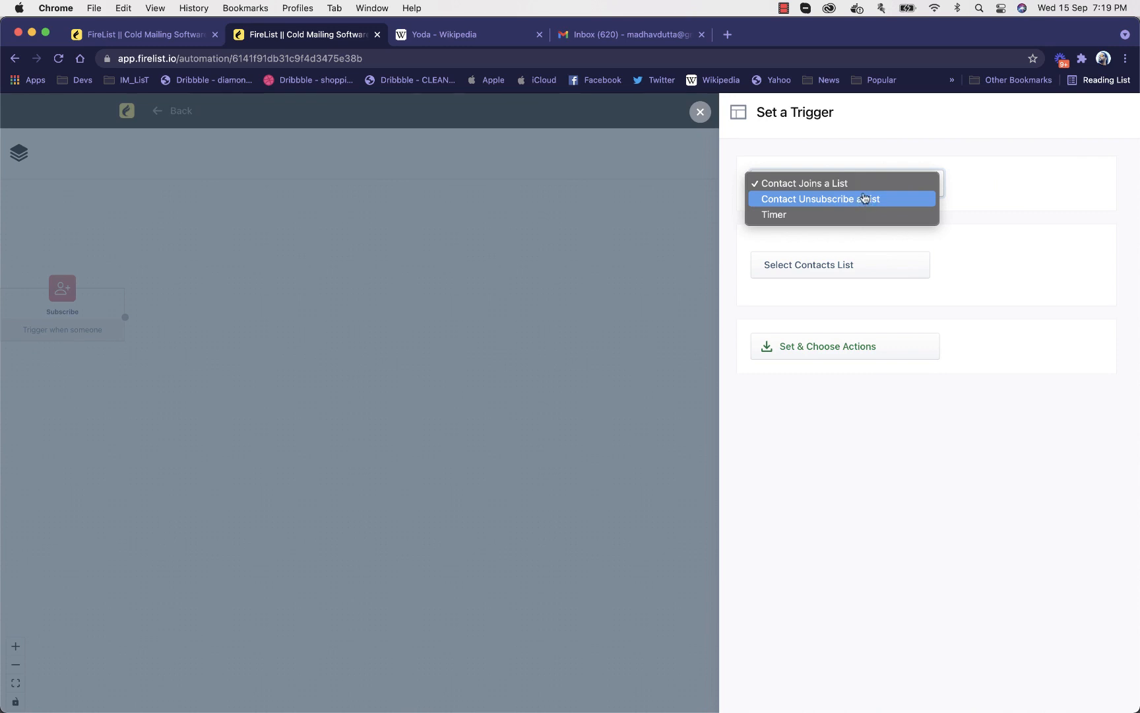
pyautogui.click(980, 180)
pyautogui.click(862, 265)
pyautogui.click(821, 350)
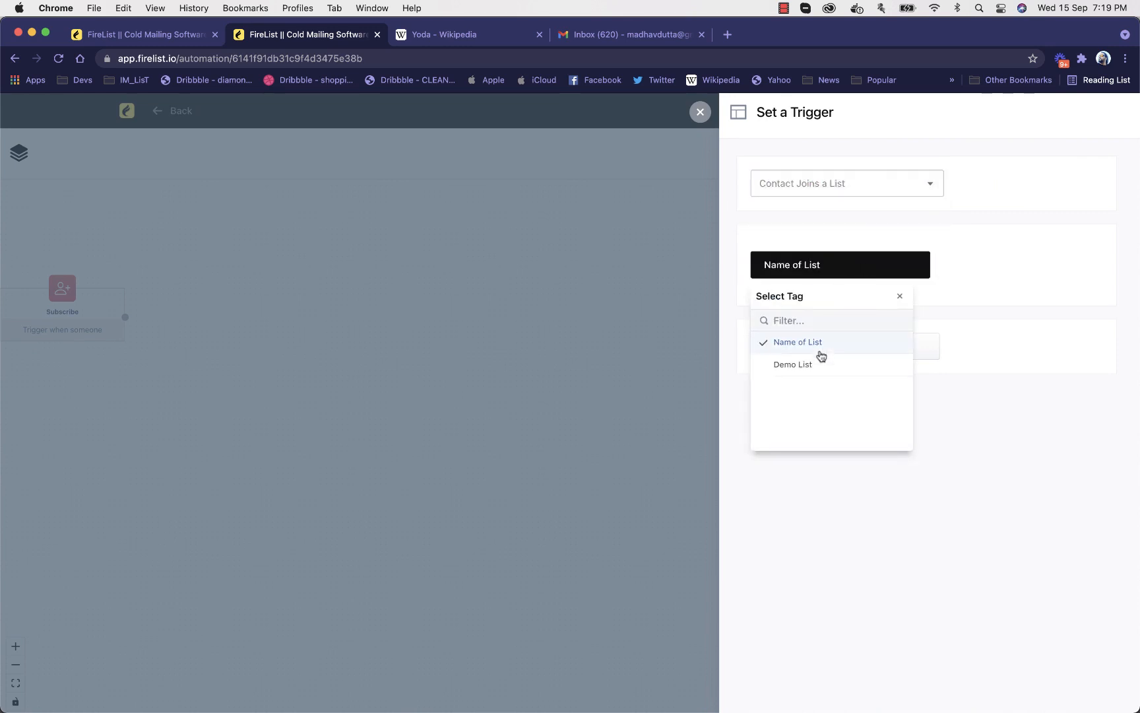
pyautogui.click(963, 337)
pyautogui.click(912, 345)
pyautogui.moveTo(421, 318); pyautogui.dragTo(522, 349)
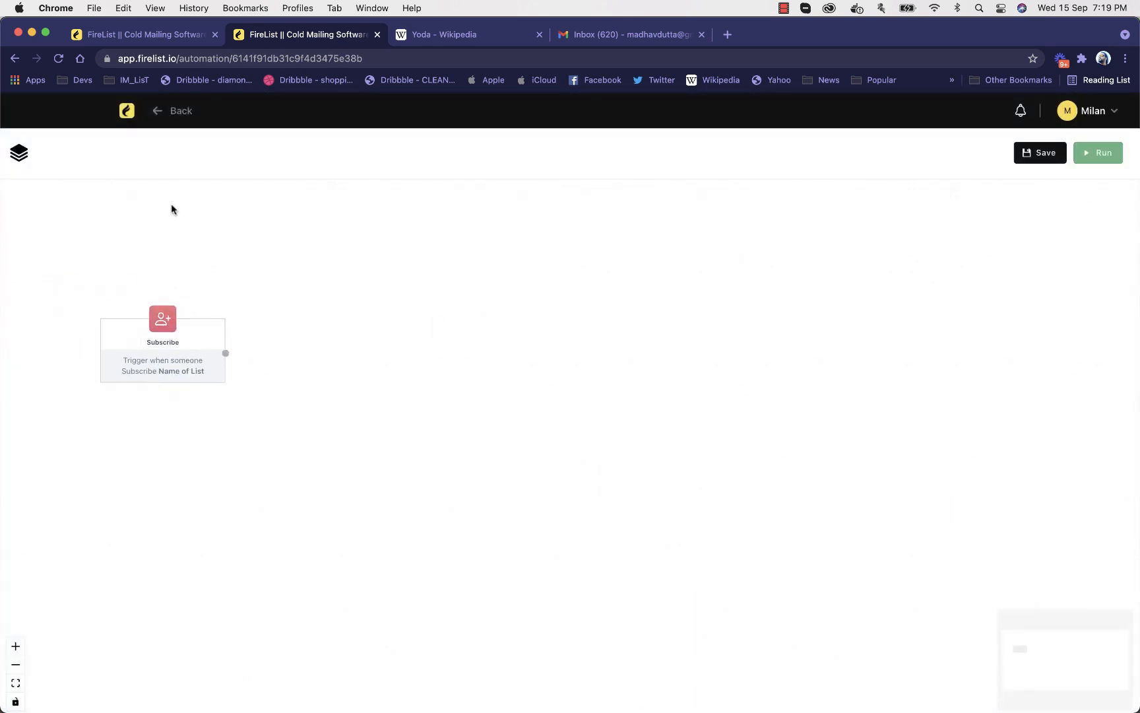
# Add a Delay action and a Send Email action to the workflow canvas beside the Subscribe trigger
pyautogui.click(18, 157)
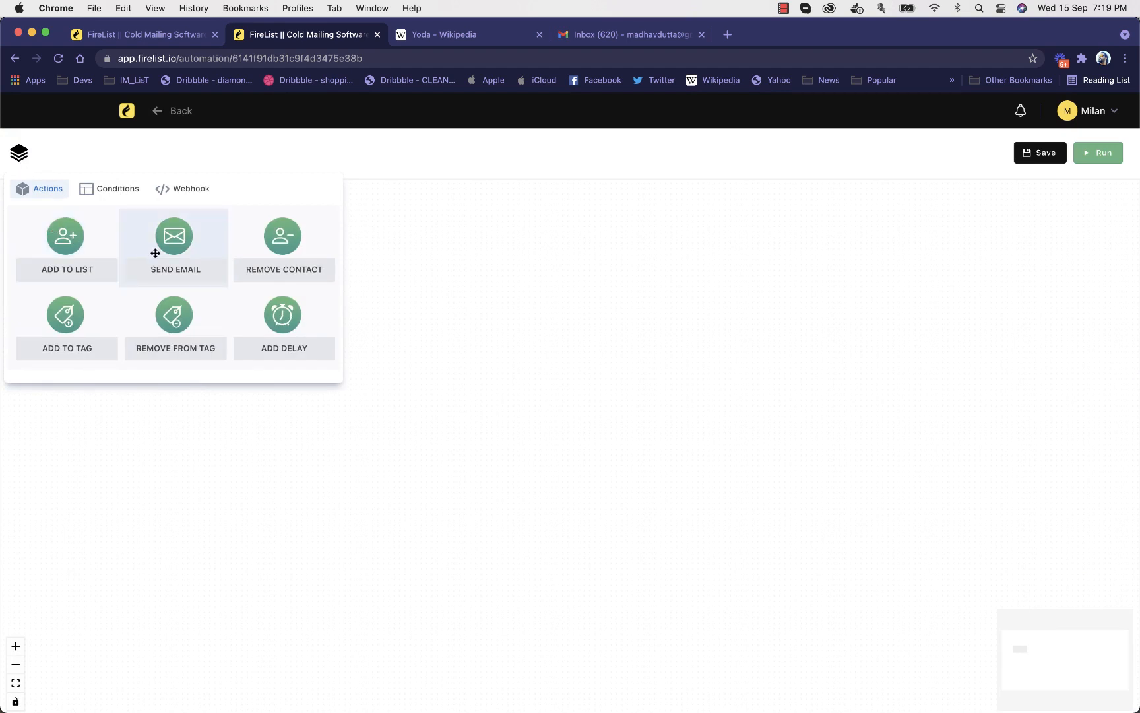
pyautogui.moveTo(247, 310); pyautogui.dragTo(445, 321)
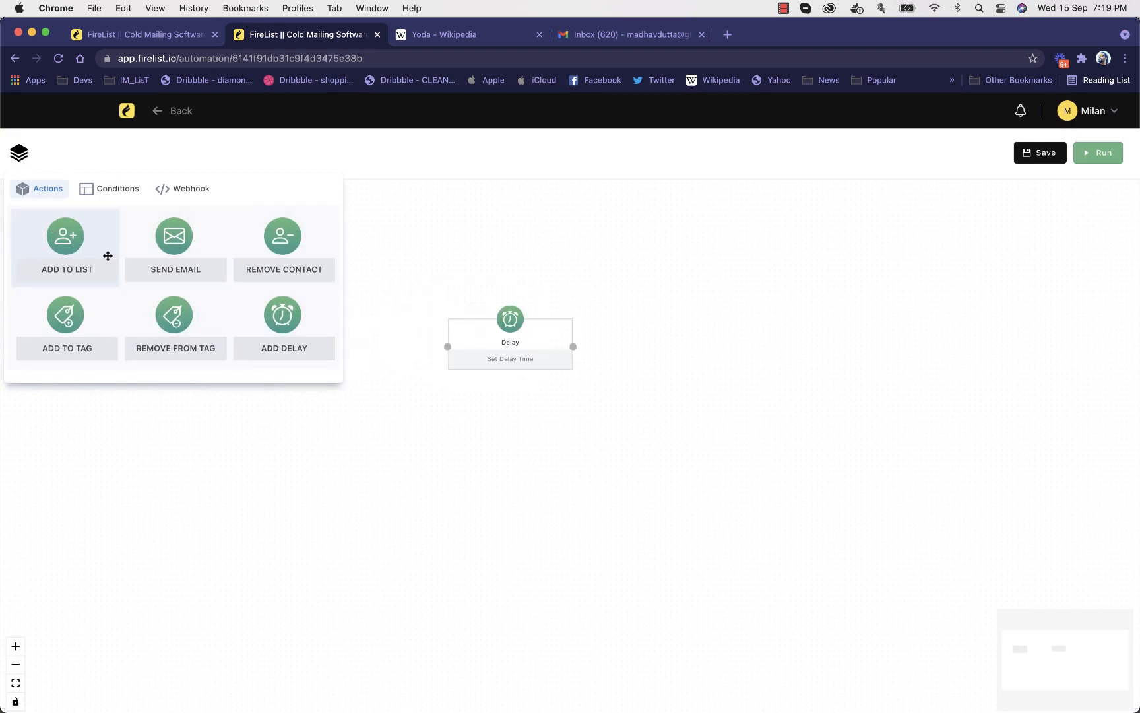
pyautogui.moveTo(174, 244); pyautogui.dragTo(700, 290)
pyautogui.click(555, 277)
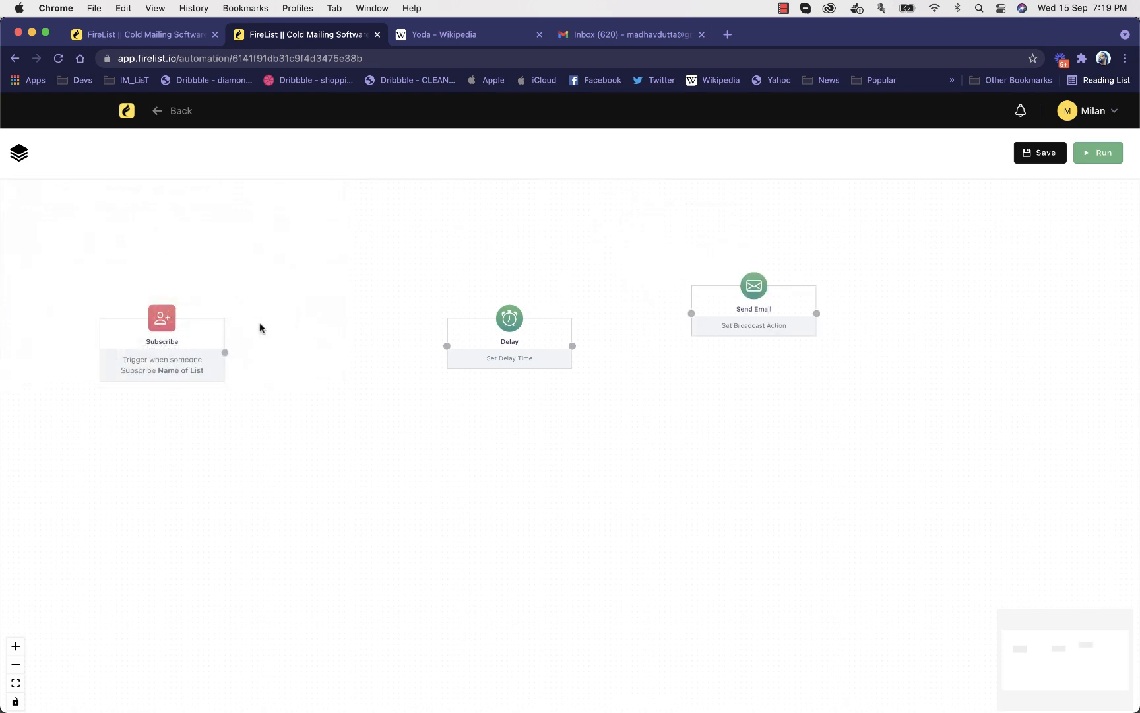
# Connect the Subscribe trigger to the Delay node and set and save its timer as 2 hours
pyautogui.moveTo(226, 352); pyautogui.dragTo(368, 271)
pyautogui.click(368, 271)
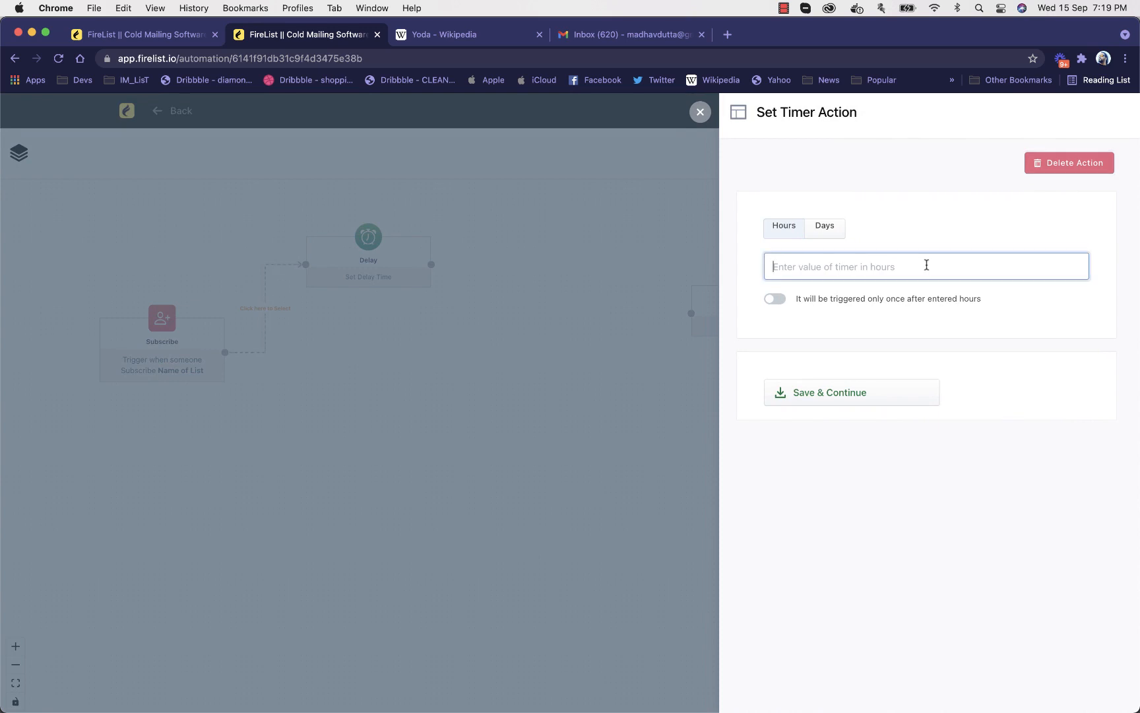
pyautogui.write('2')
pyautogui.click(862, 394)
# Connect the Delay node to a repositioned Send Email node and save Demo Broadcast1-(copy) as its broadcast
pyautogui.moveTo(751, 305); pyautogui.dragTo(574, 309)
pyautogui.moveTo(467, 288); pyautogui.dragTo(579, 368)
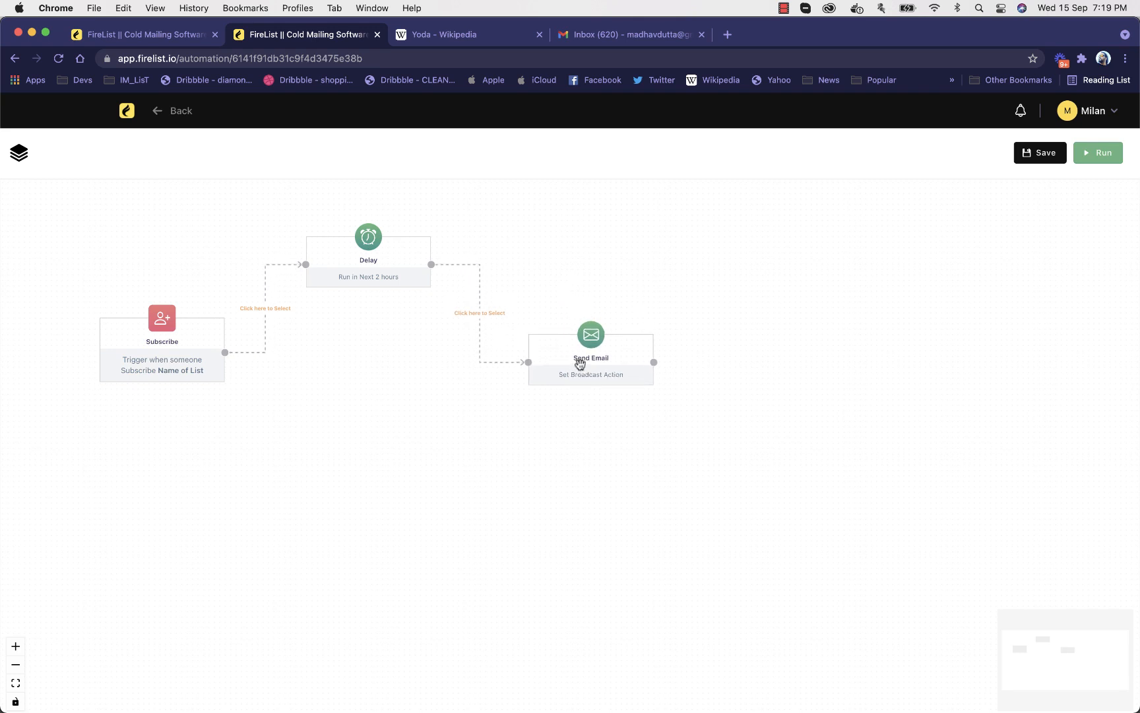
pyautogui.click(579, 369)
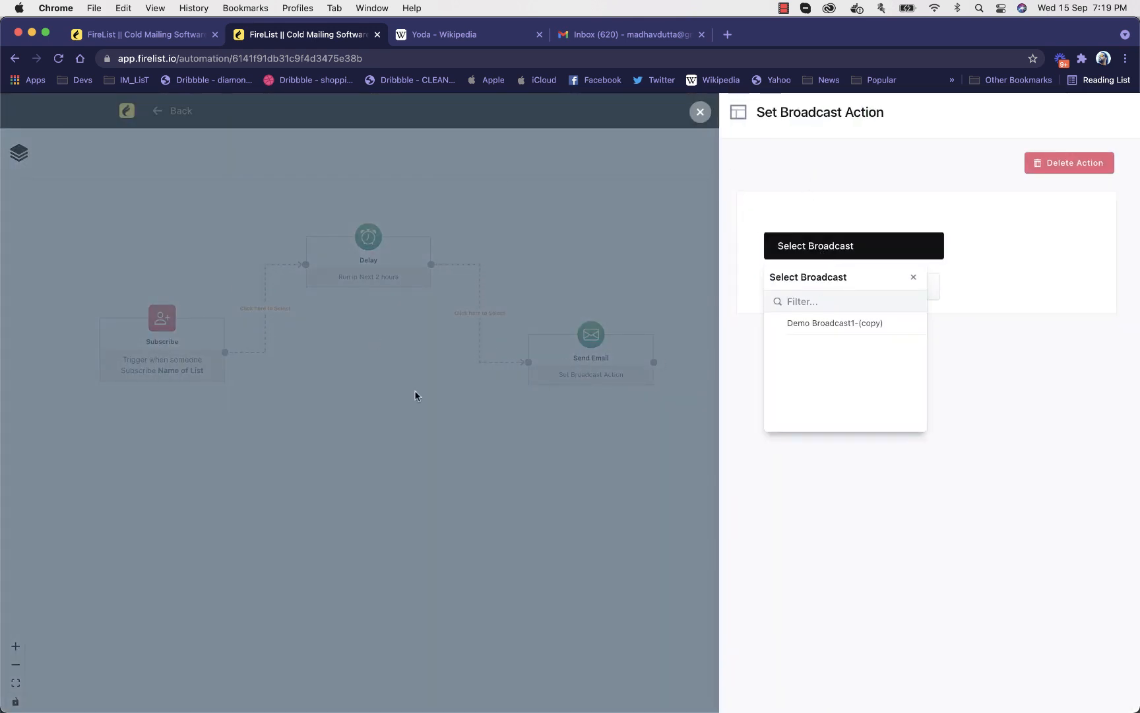
pyautogui.click(863, 324)
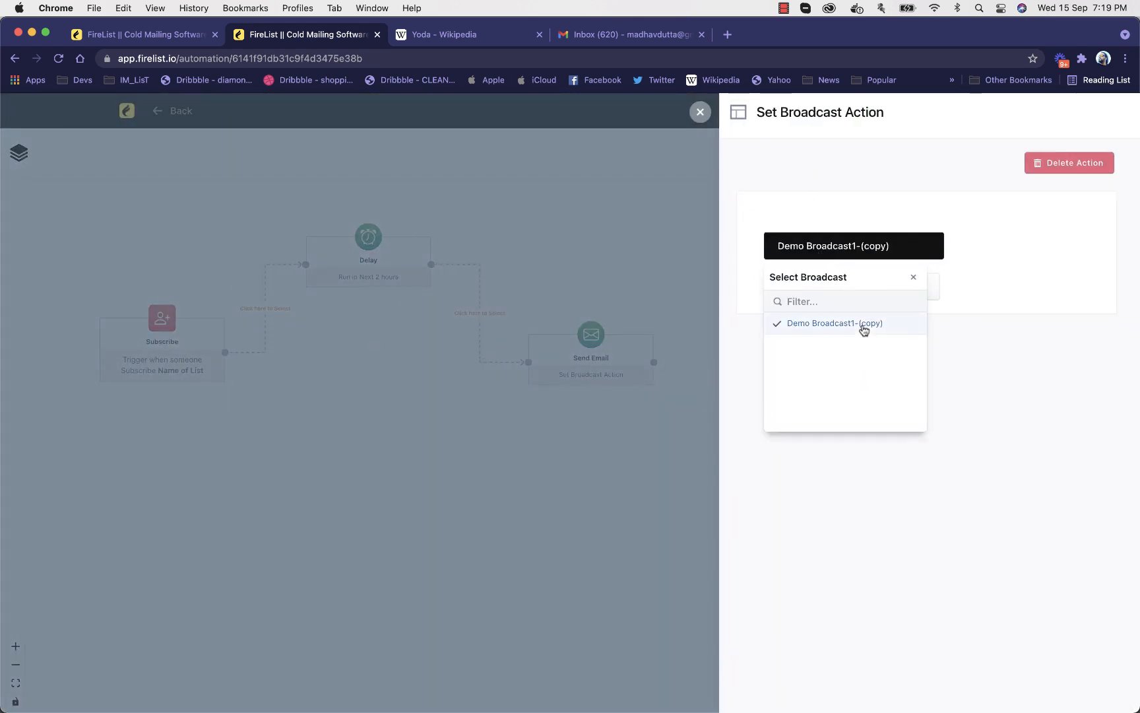
pyautogui.click(968, 335)
pyautogui.click(881, 286)
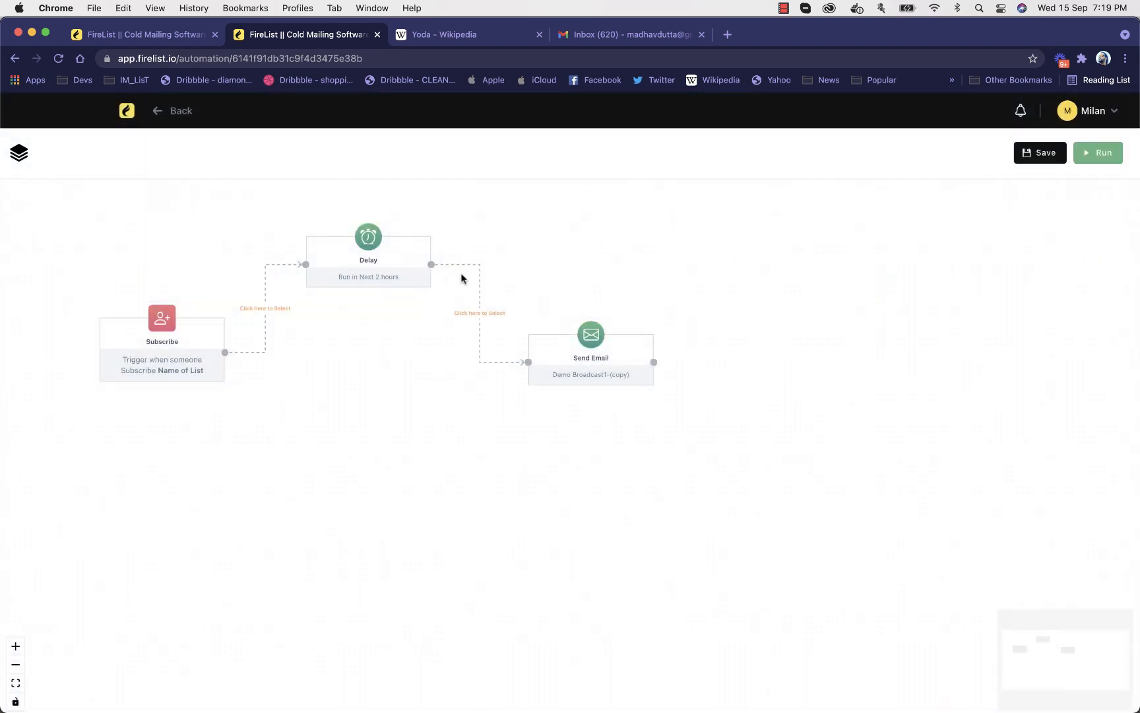
# Check the Send Email node's broadcast settings and close them without changes
pyautogui.scroll(2, 461, 273)
pyautogui.moveTo(481, 336); pyautogui.dragTo(662, 365)
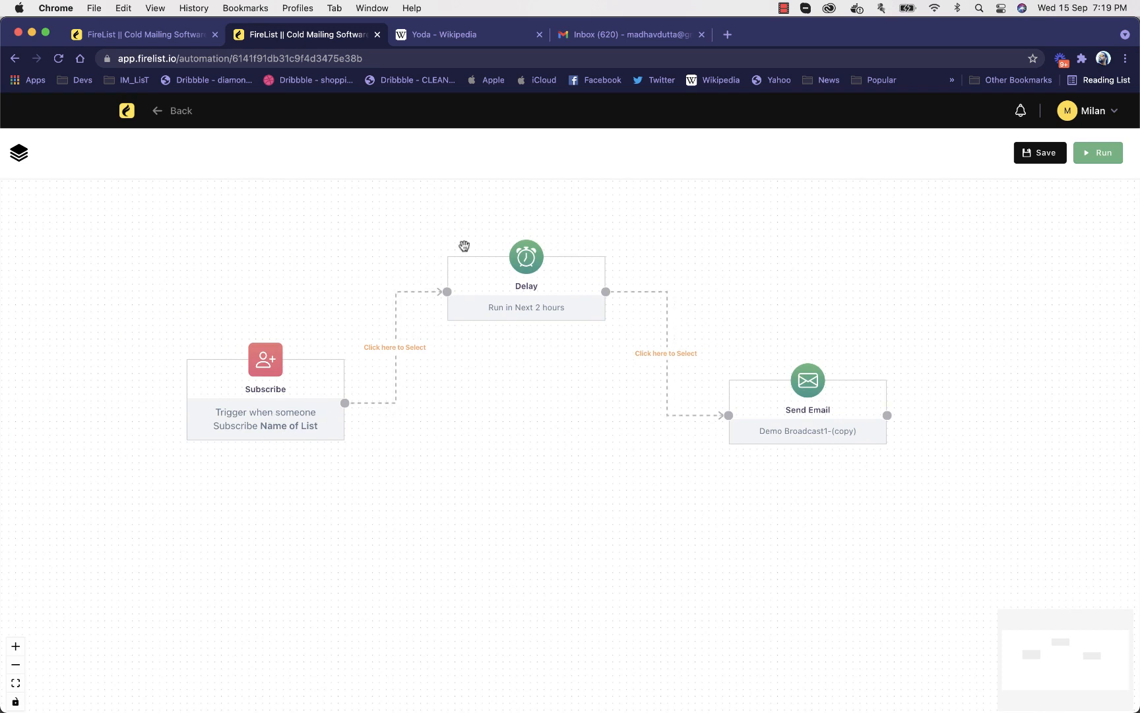
pyautogui.click(807, 429)
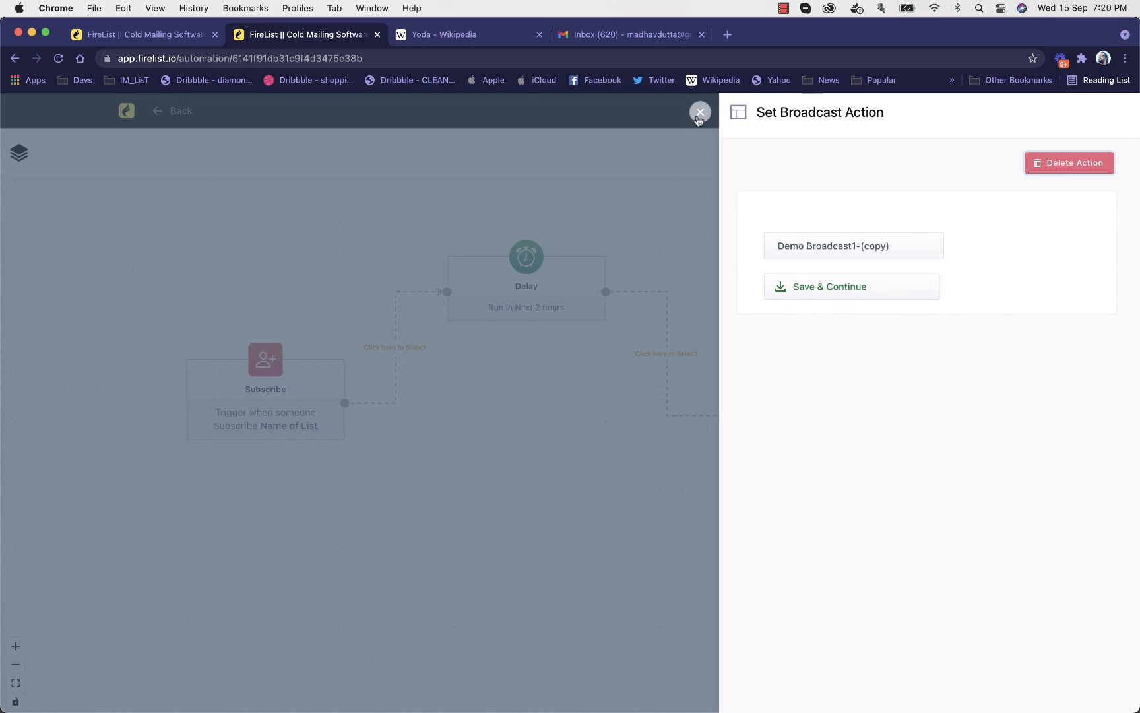
pyautogui.click(699, 113)
pyautogui.moveTo(710, 275); pyautogui.dragTo(580, 291)
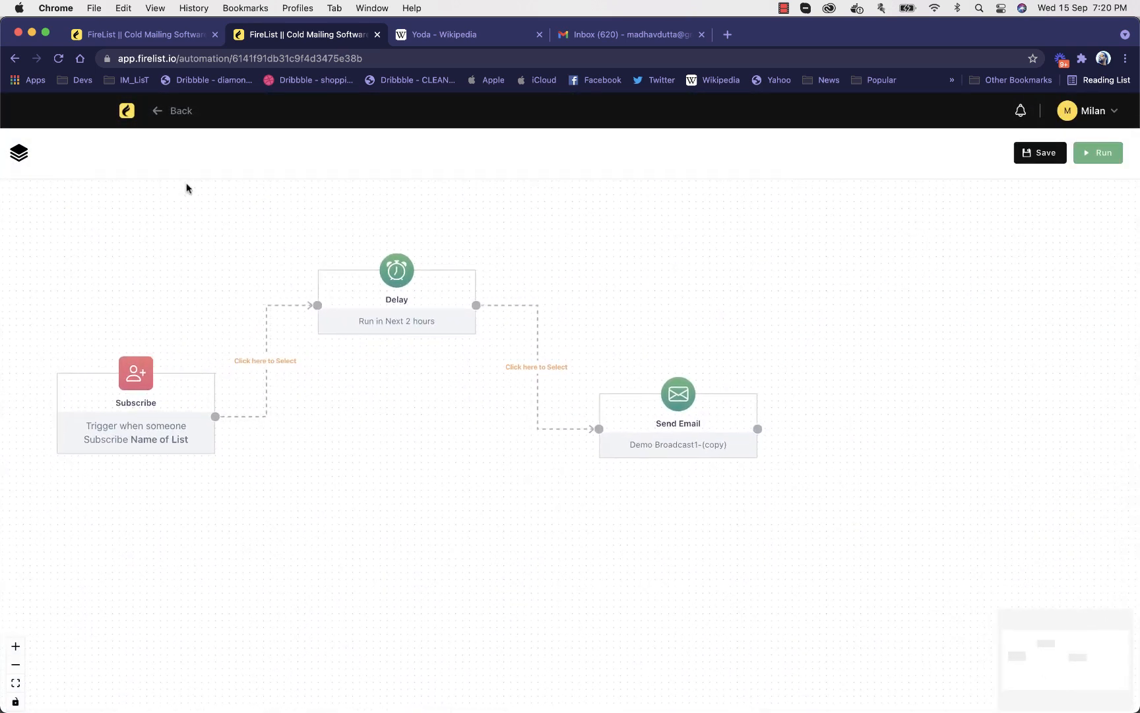
# Add an If Email condition after the Send Email node and connect the two
pyautogui.moveTo(731, 338); pyautogui.dragTo(461, 321)
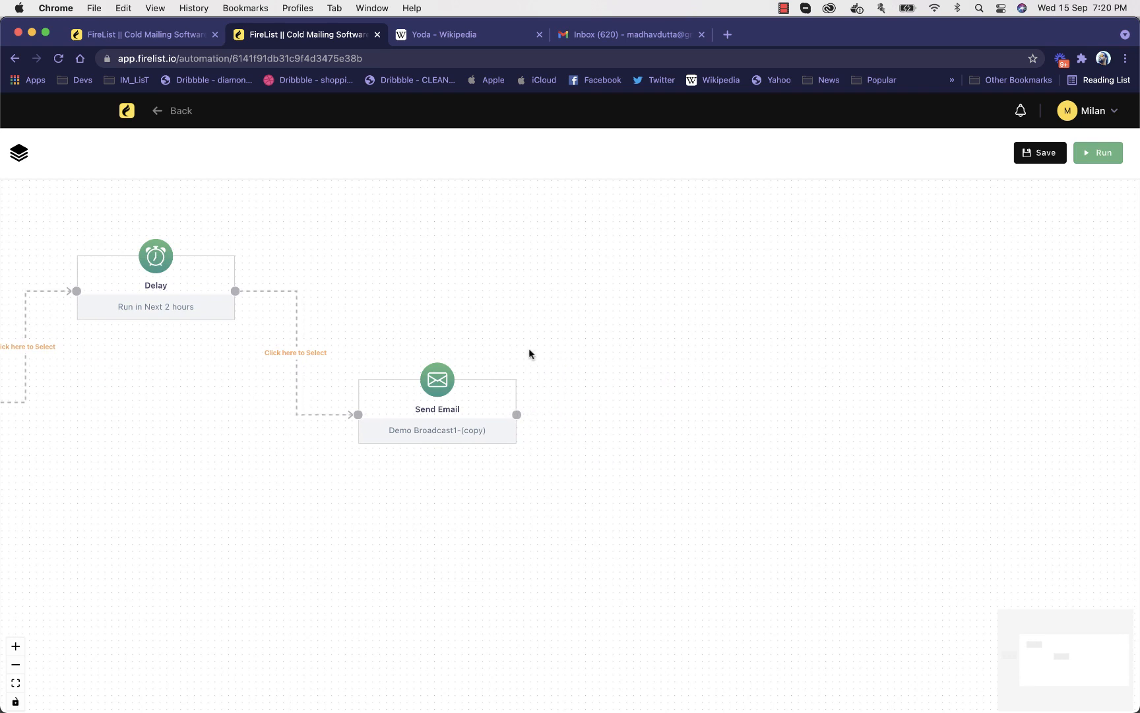
pyautogui.moveTo(528, 354); pyautogui.dragTo(405, 353)
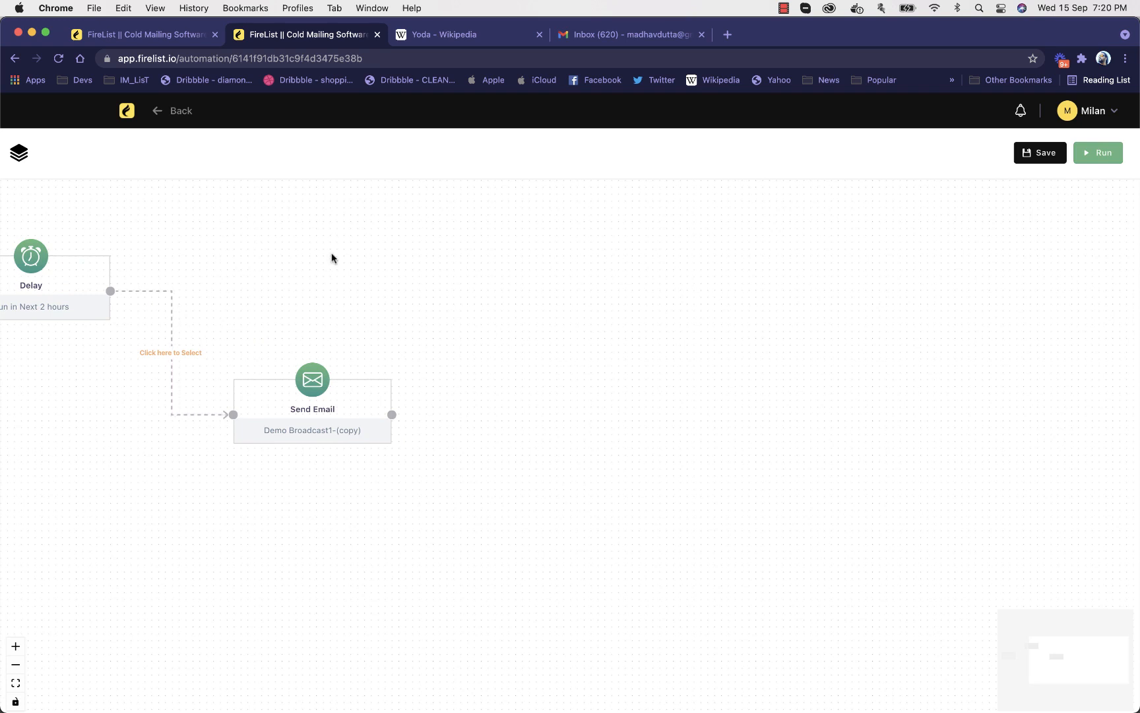
pyautogui.moveTo(332, 258); pyautogui.dragTo(358, 312)
pyautogui.click(33, 160)
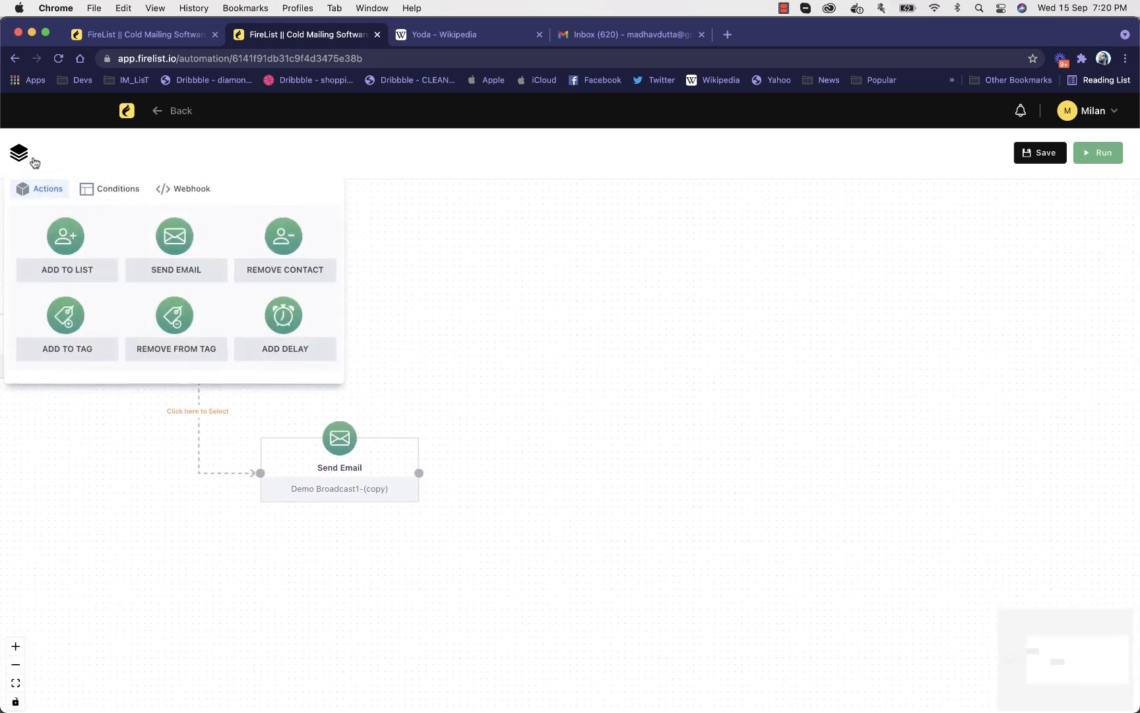
pyautogui.click(127, 188)
pyautogui.moveTo(68, 237); pyautogui.dragTo(568, 348)
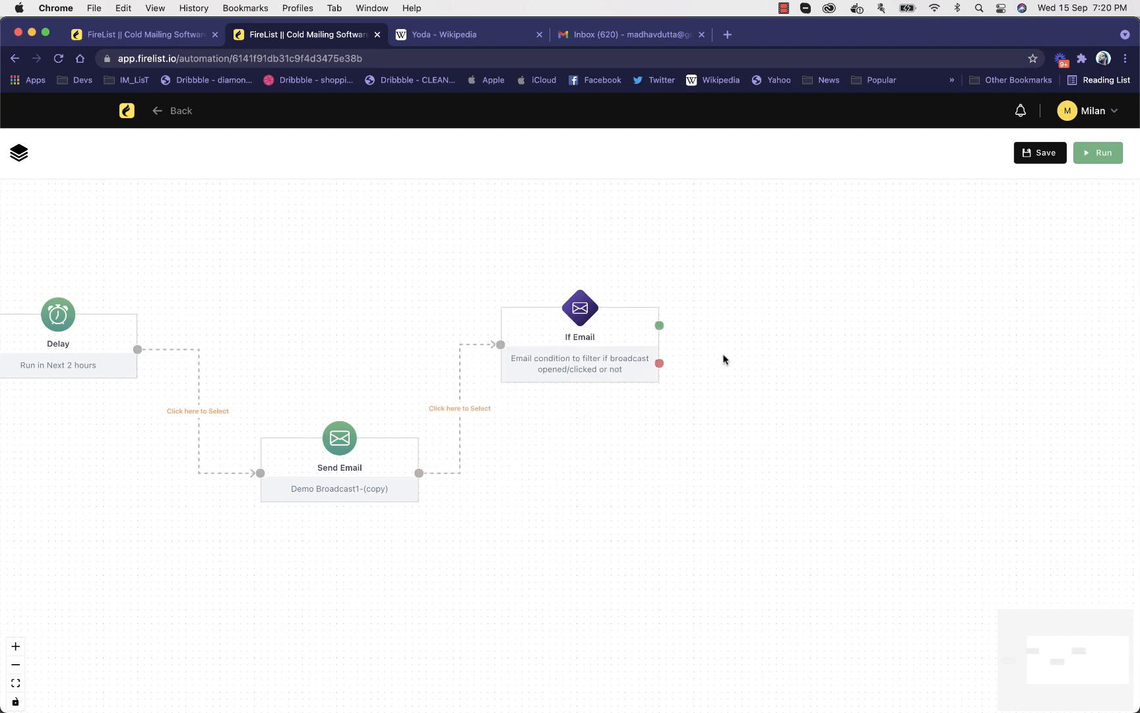
# Set the If Email condition to Opened or Not Opened within 2 Days and save it
pyautogui.moveTo(827, 367); pyautogui.dragTo(499, 372)
pyautogui.click(18, 152)
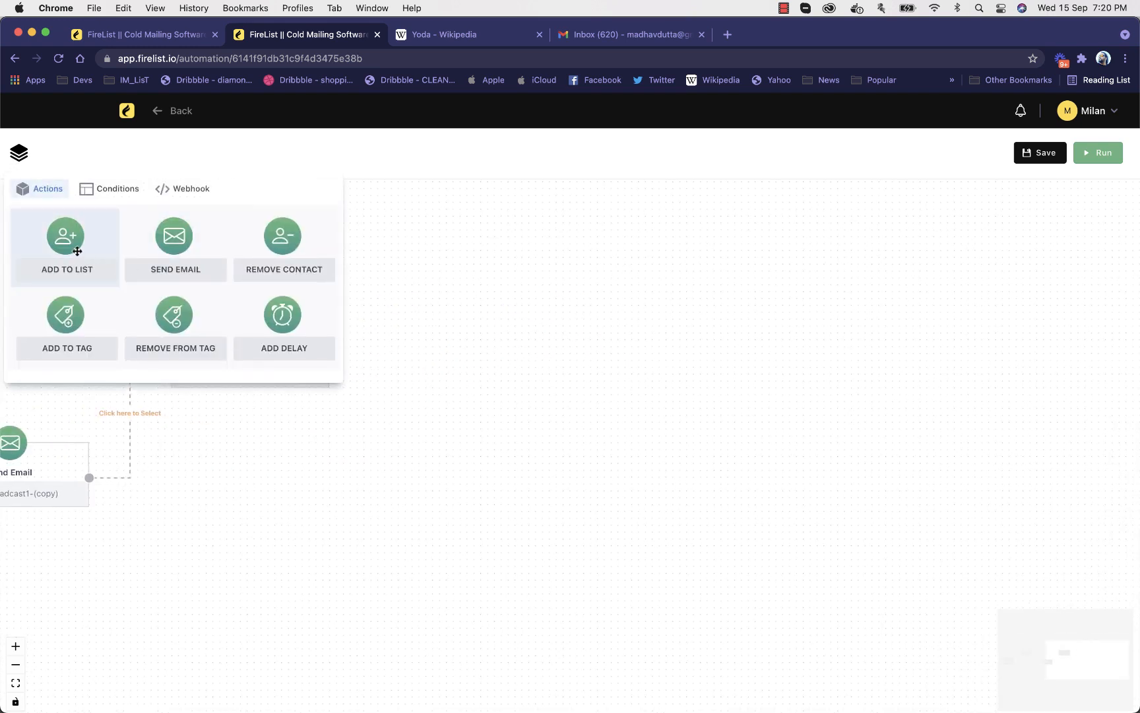
pyautogui.click(422, 308)
pyautogui.click(242, 323)
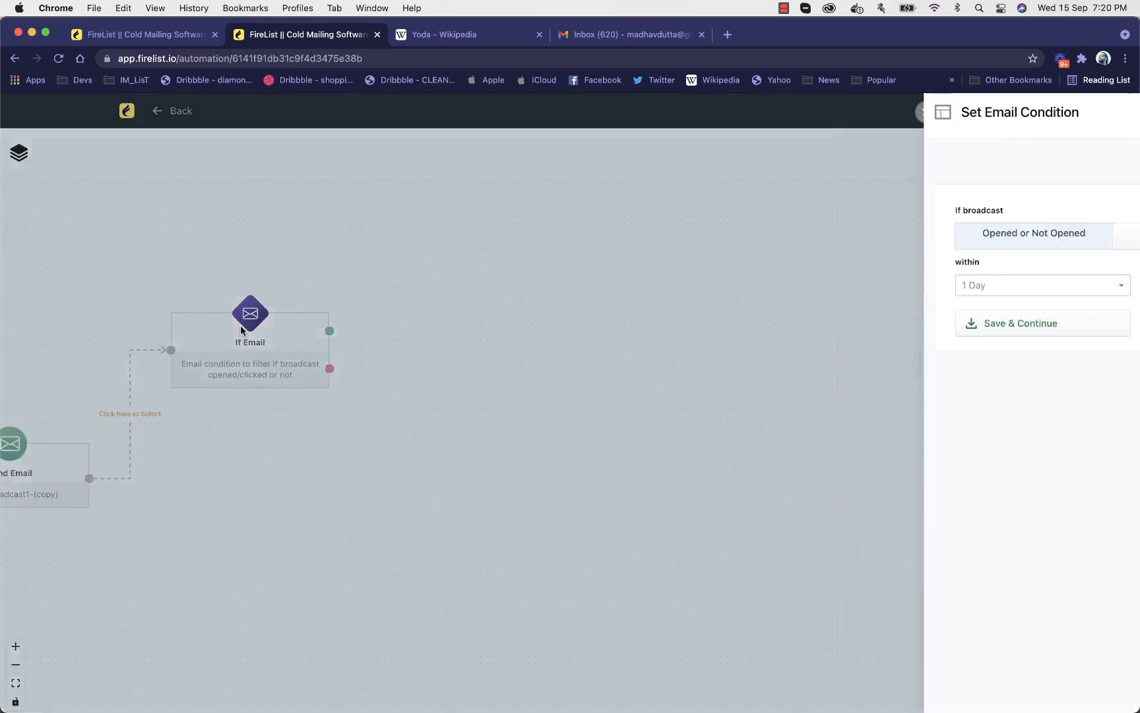
pyautogui.click(839, 242)
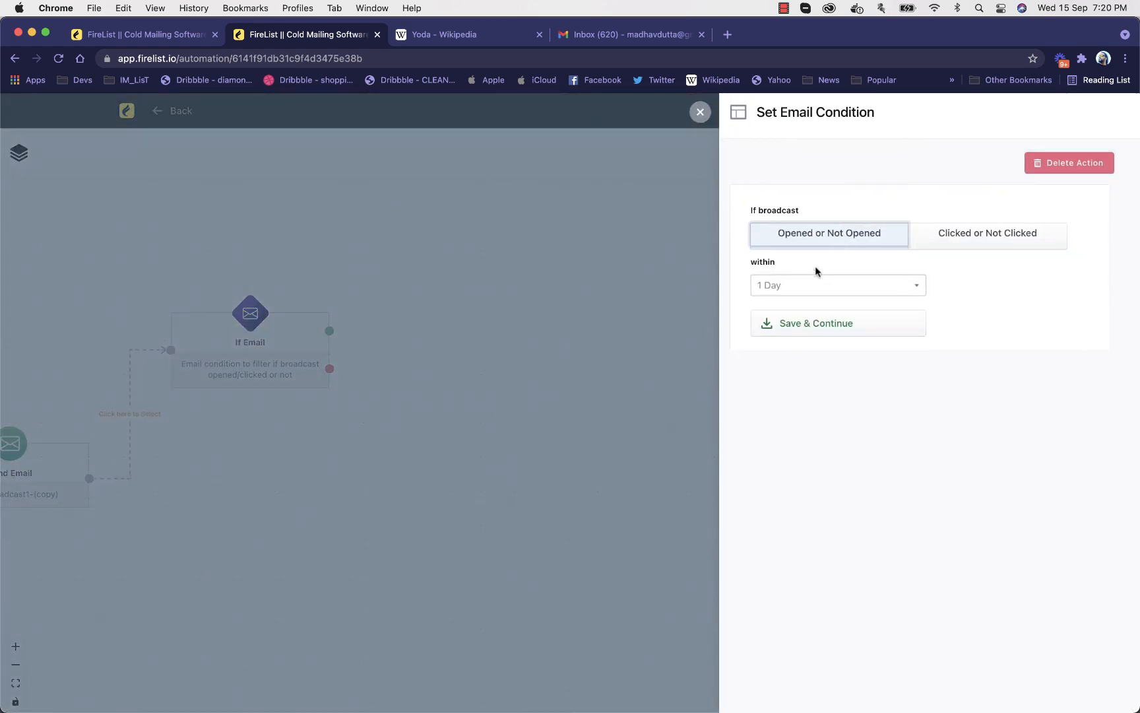
pyautogui.click(809, 291)
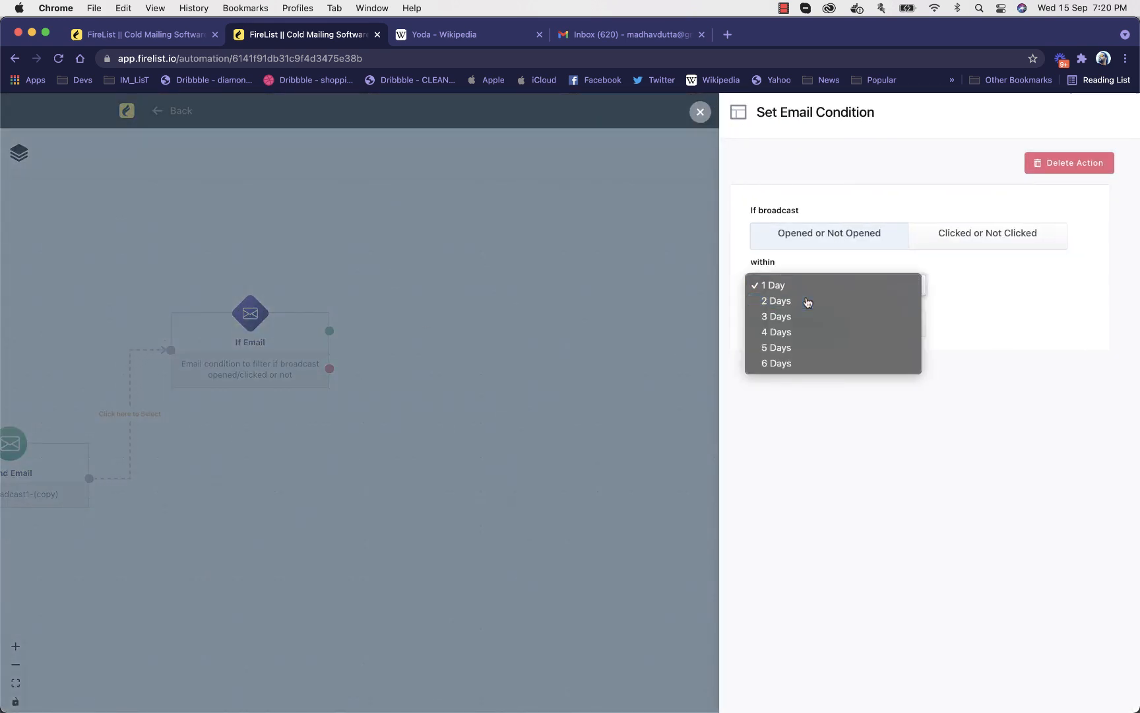
pyautogui.click(808, 302)
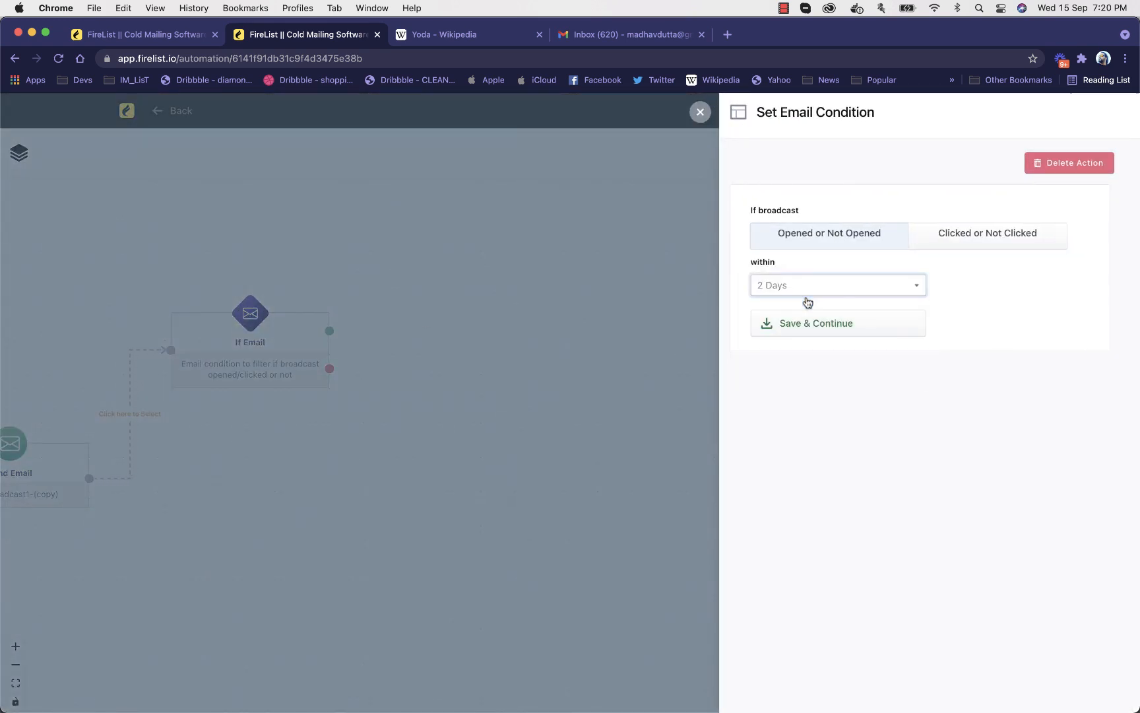
pyautogui.click(972, 242)
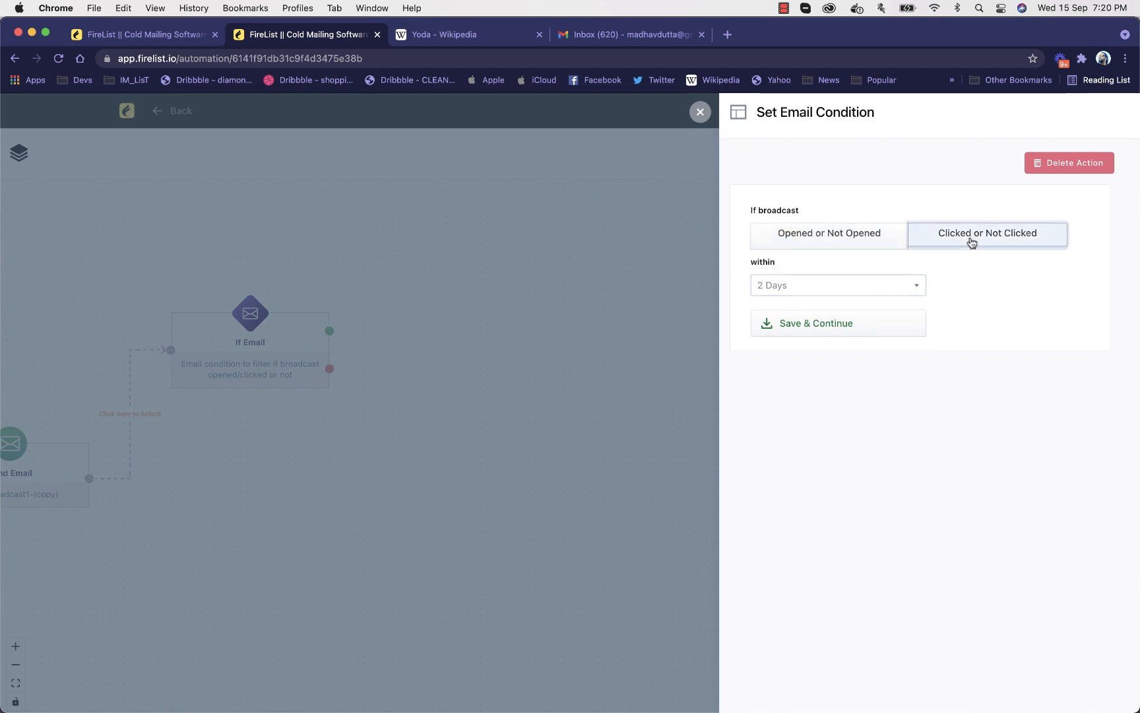
pyautogui.click(842, 231)
pyautogui.click(845, 325)
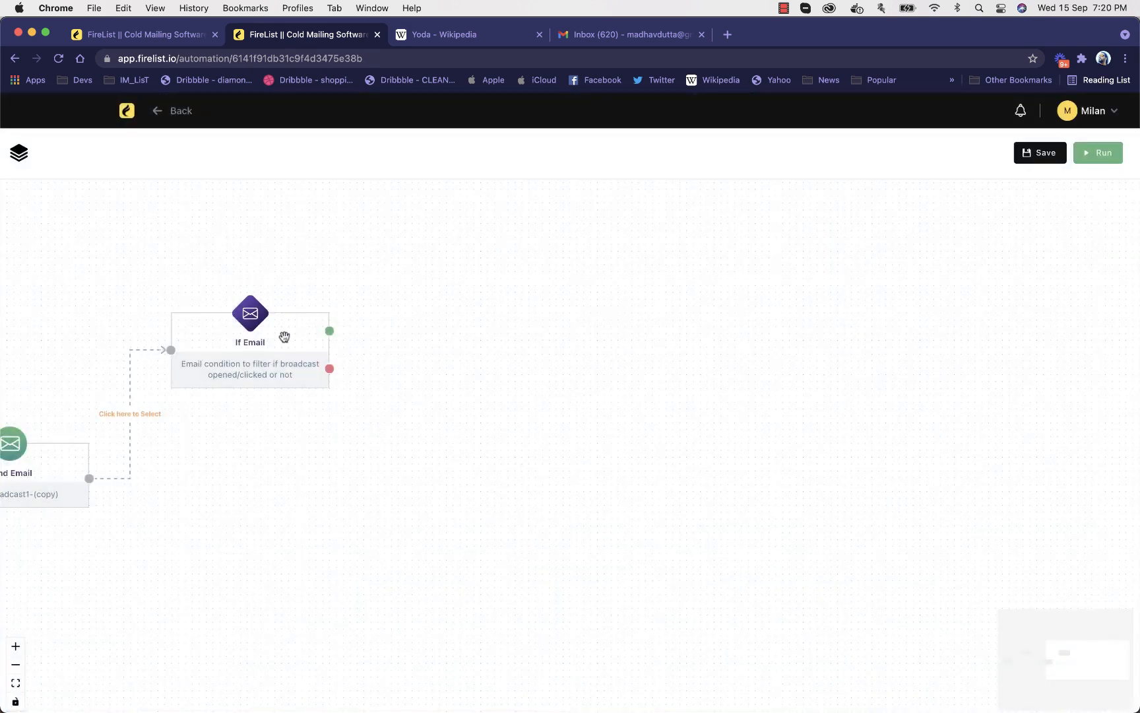
# Add two Add To Tag actions beyond the If Email node and line them up one above the other
pyautogui.click(19, 150)
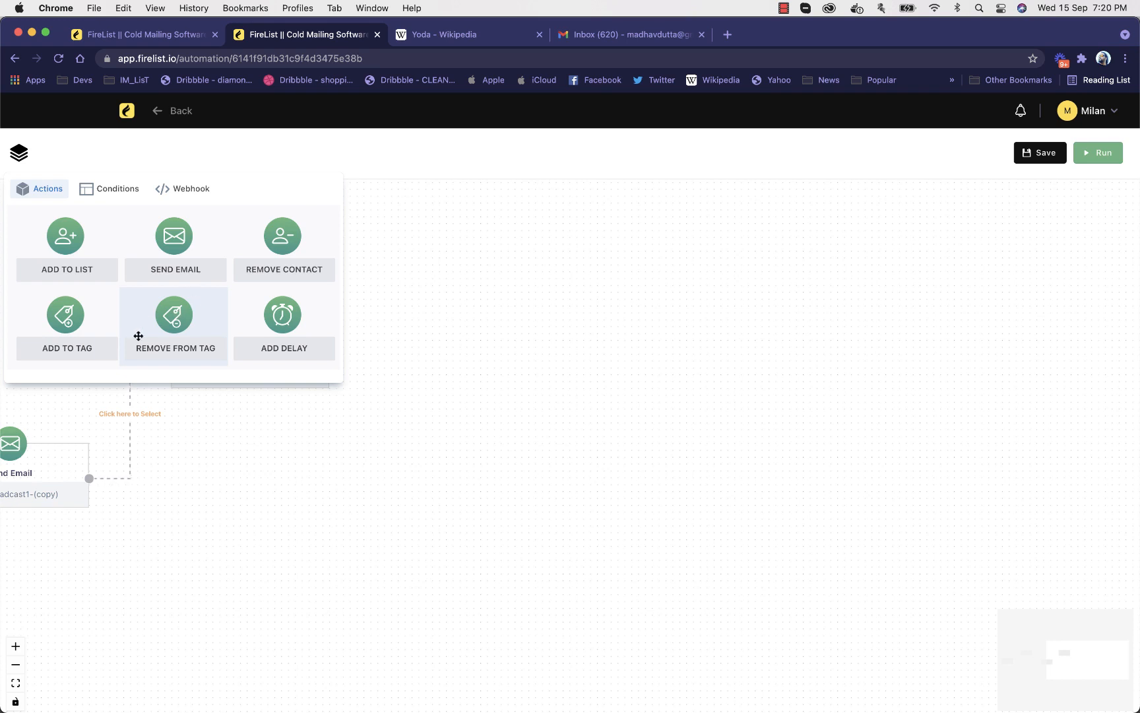
pyautogui.moveTo(85, 328); pyautogui.dragTo(428, 372)
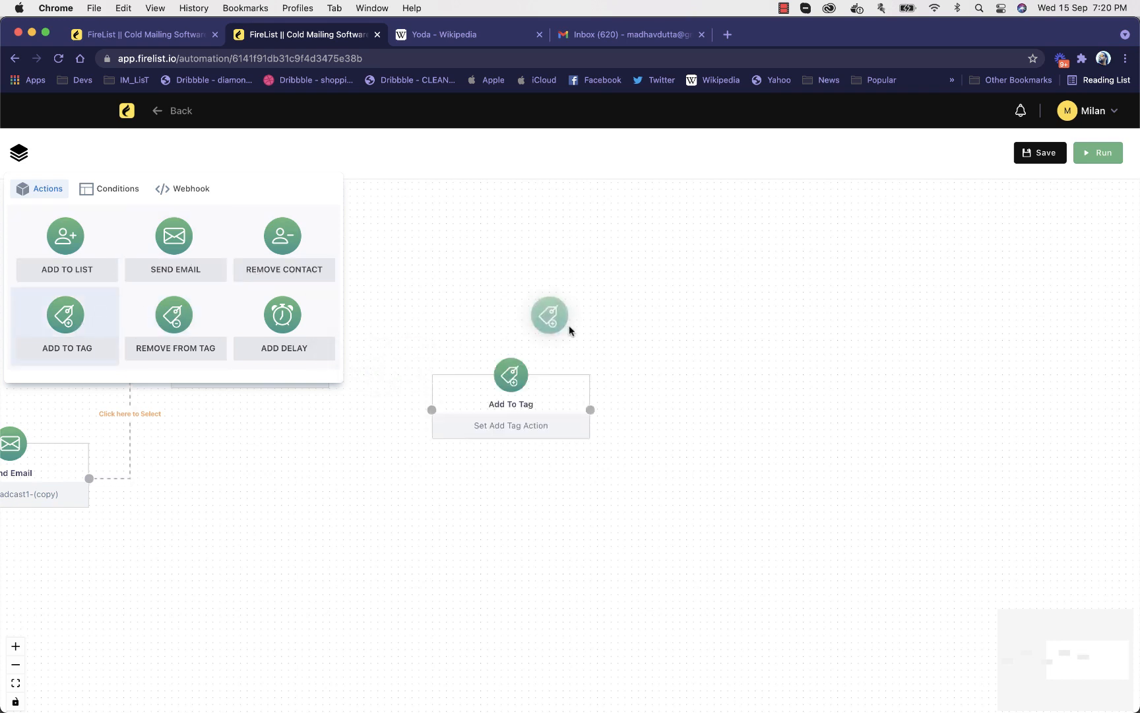
pyautogui.moveTo(569, 324); pyautogui.dragTo(500, 257)
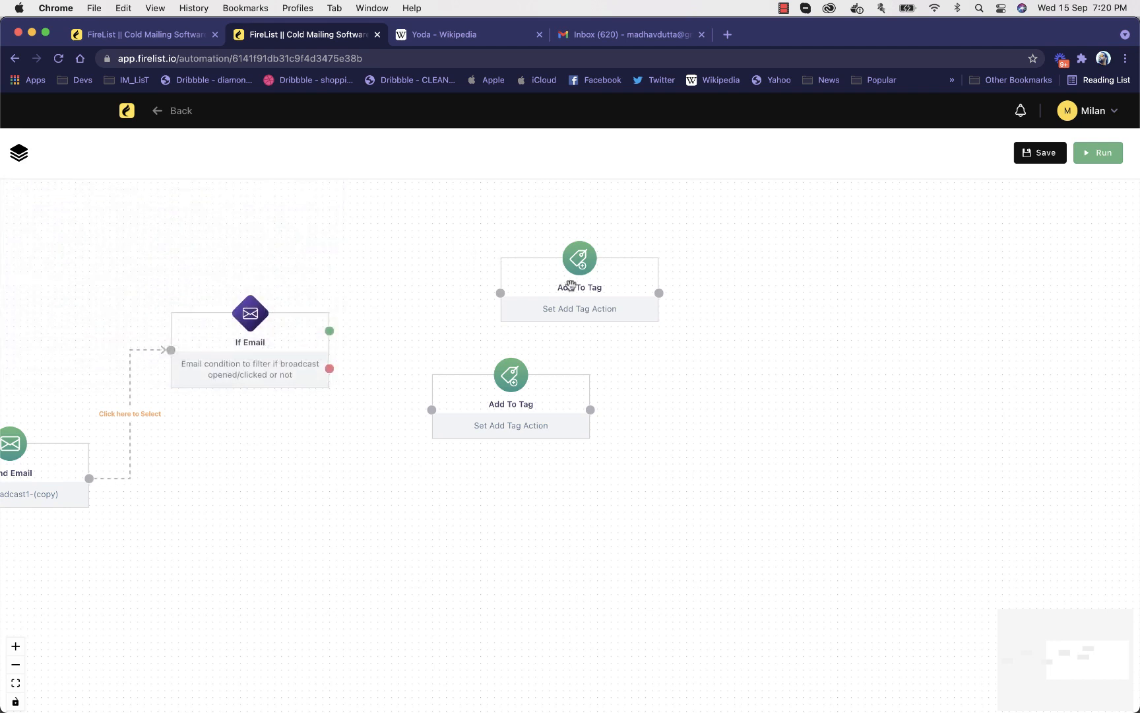
pyautogui.moveTo(571, 285); pyautogui.dragTo(502, 287)
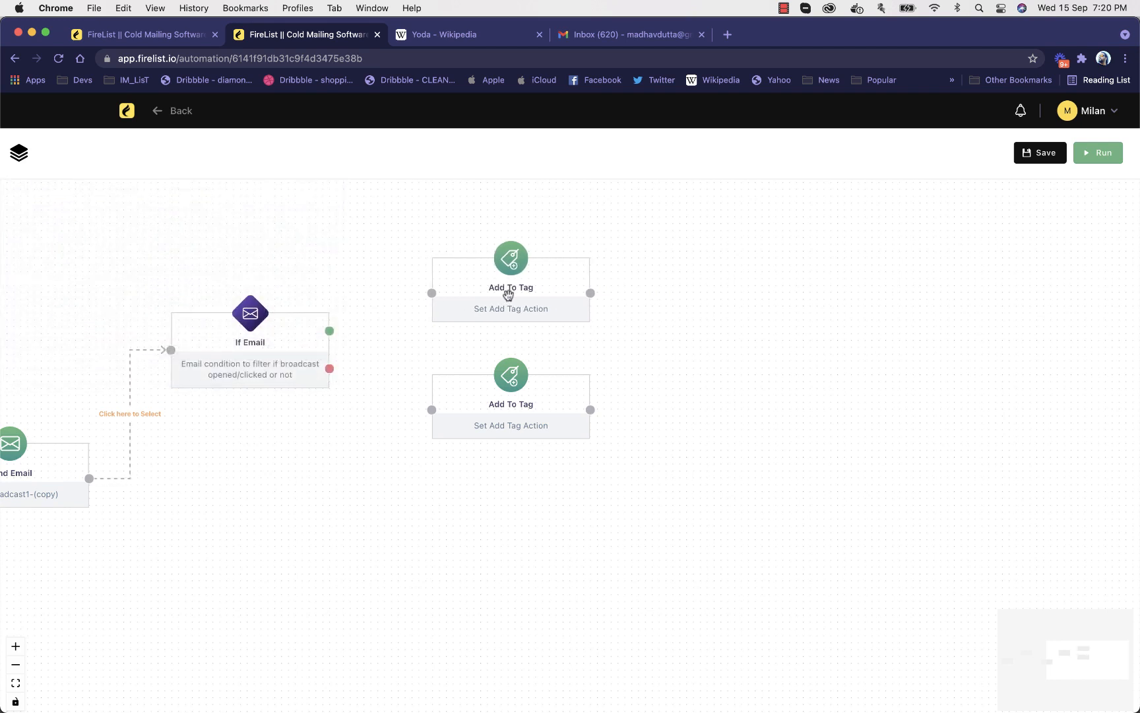
# Space out the two Add To Tag nodes and connect If Email's green output to the upper and red to the lower one
pyautogui.click(508, 425)
pyautogui.click(618, 381)
pyautogui.moveTo(538, 297); pyautogui.dragTo(512, 282)
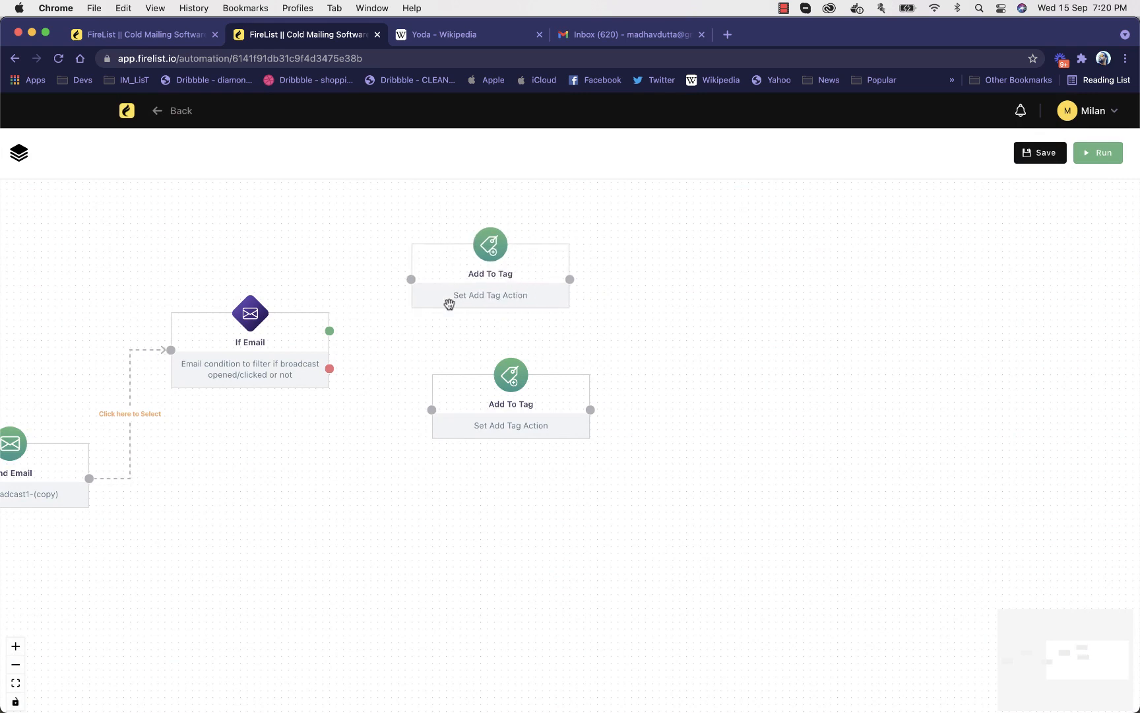
pyautogui.moveTo(500, 406)
pyautogui.mouseDown()
pyautogui.moveTo(484, 386)
pyautogui.moveTo(517, 402)
pyautogui.mouseUp()
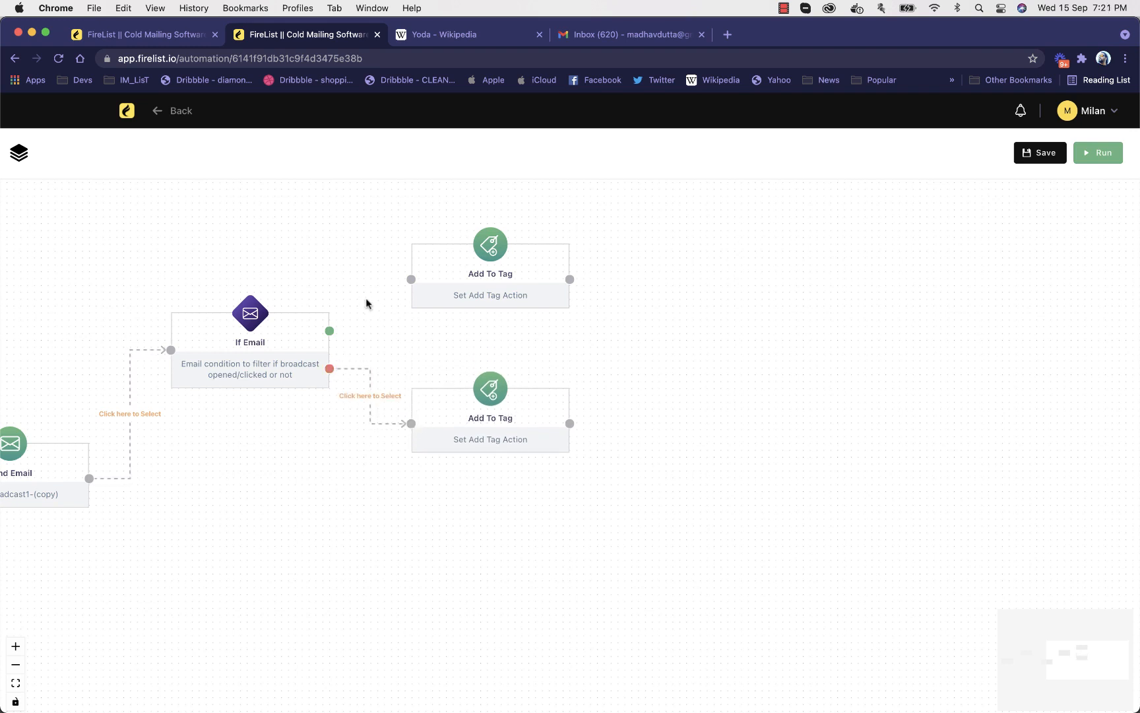
pyautogui.moveTo(337, 326); pyautogui.dragTo(412, 279)
# Move the Delay, Send Email and If Email nodes closer to the Subscribe trigger to tidy the workflow layout
pyautogui.moveTo(291, 248); pyautogui.dragTo(575, 261)
pyautogui.moveTo(489, 258); pyautogui.dragTo(682, 255)
pyautogui.moveTo(604, 254); pyautogui.dragTo(715, 247)
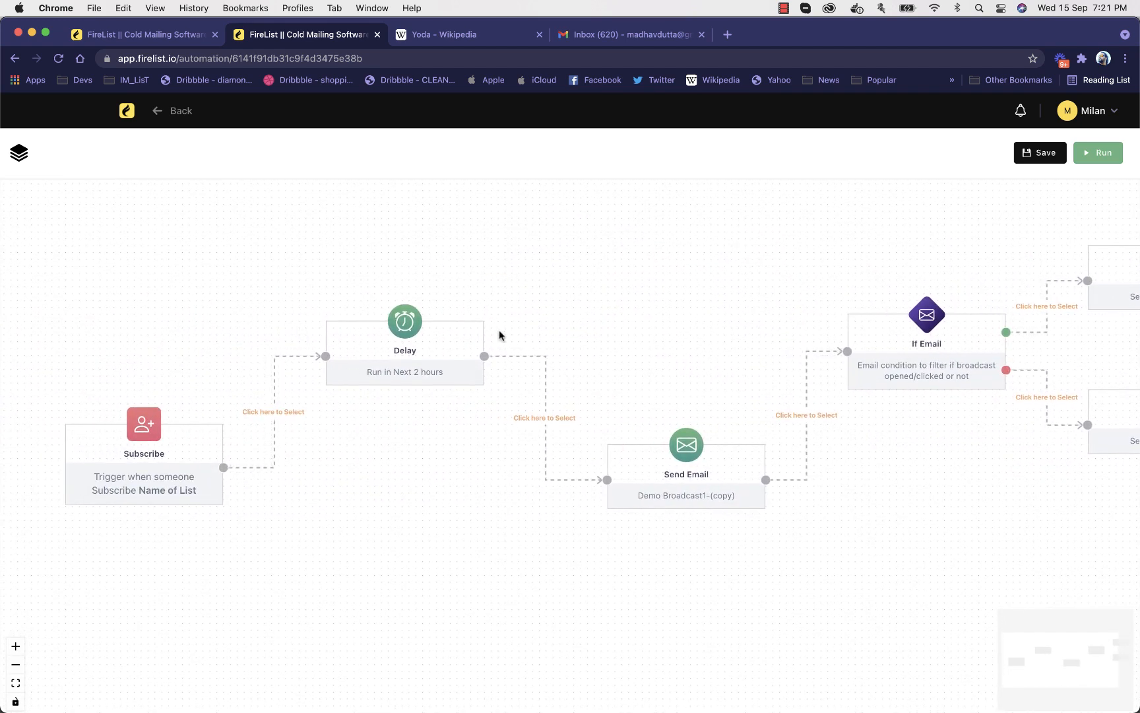
pyautogui.moveTo(618, 453); pyautogui.dragTo(563, 456)
pyautogui.moveTo(927, 356); pyautogui.dragTo(872, 356)
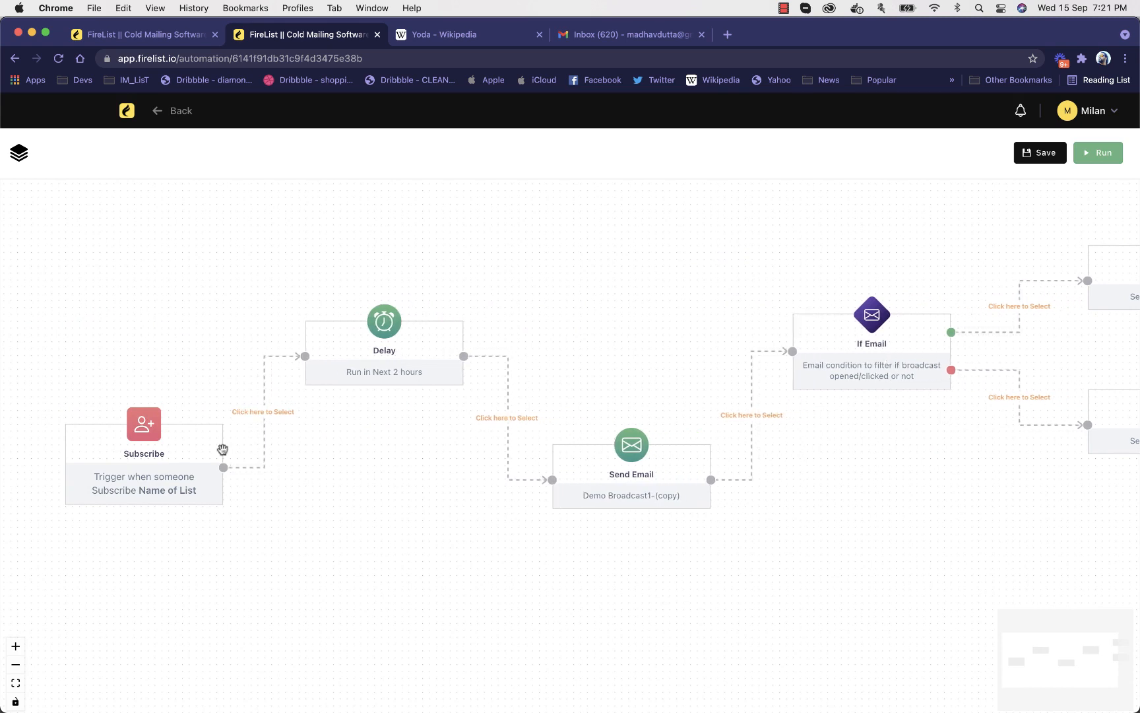
pyautogui.moveTo(387, 448); pyautogui.dragTo(344, 448)
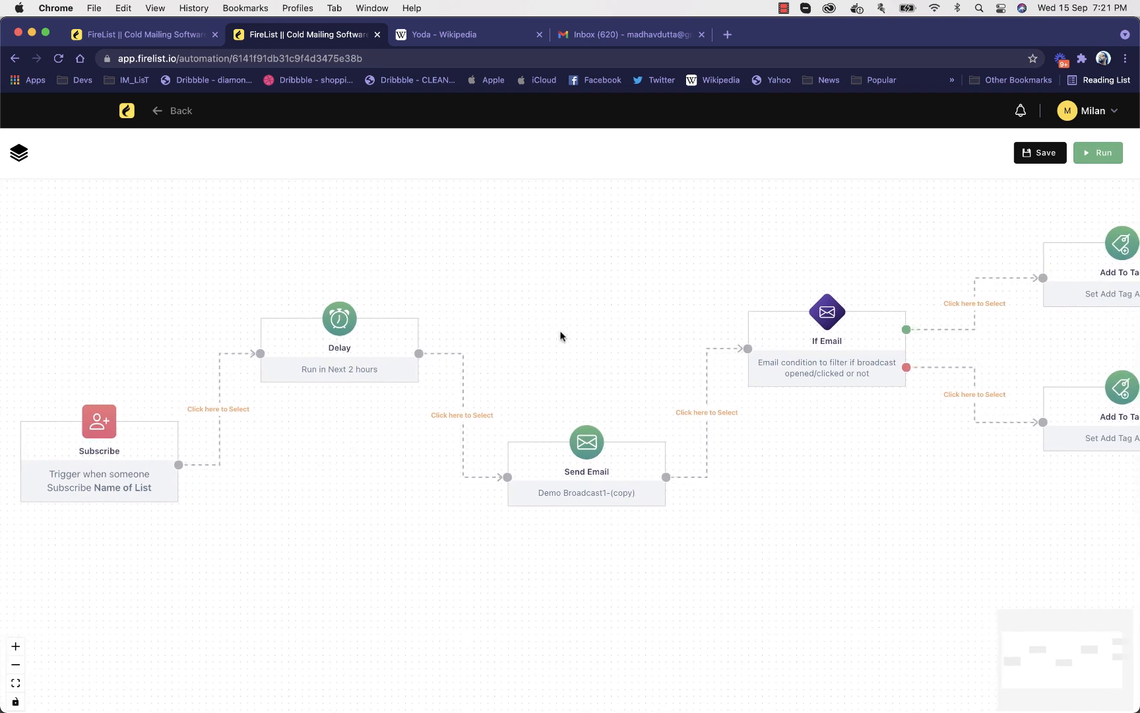
# Review the workflow from the Subscribe trigger to the tag actions and open the If Email condition's settings
pyautogui.moveTo(611, 334); pyautogui.dragTo(601, 328)
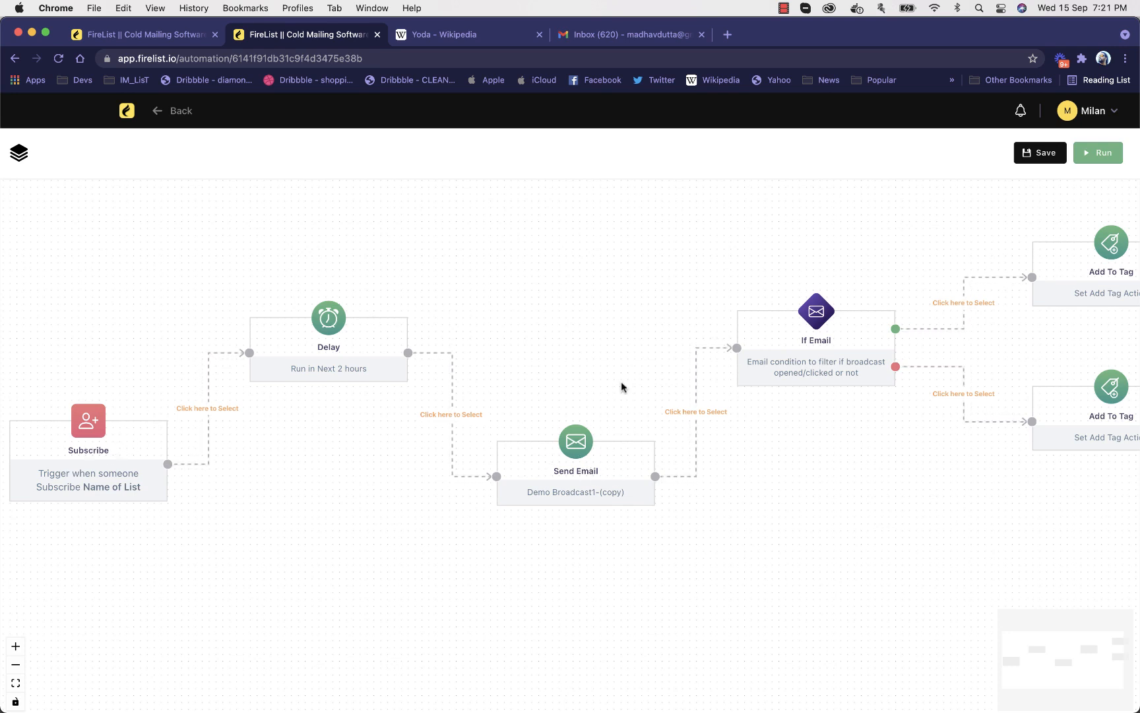
pyautogui.moveTo(658, 365); pyautogui.dragTo(420, 368)
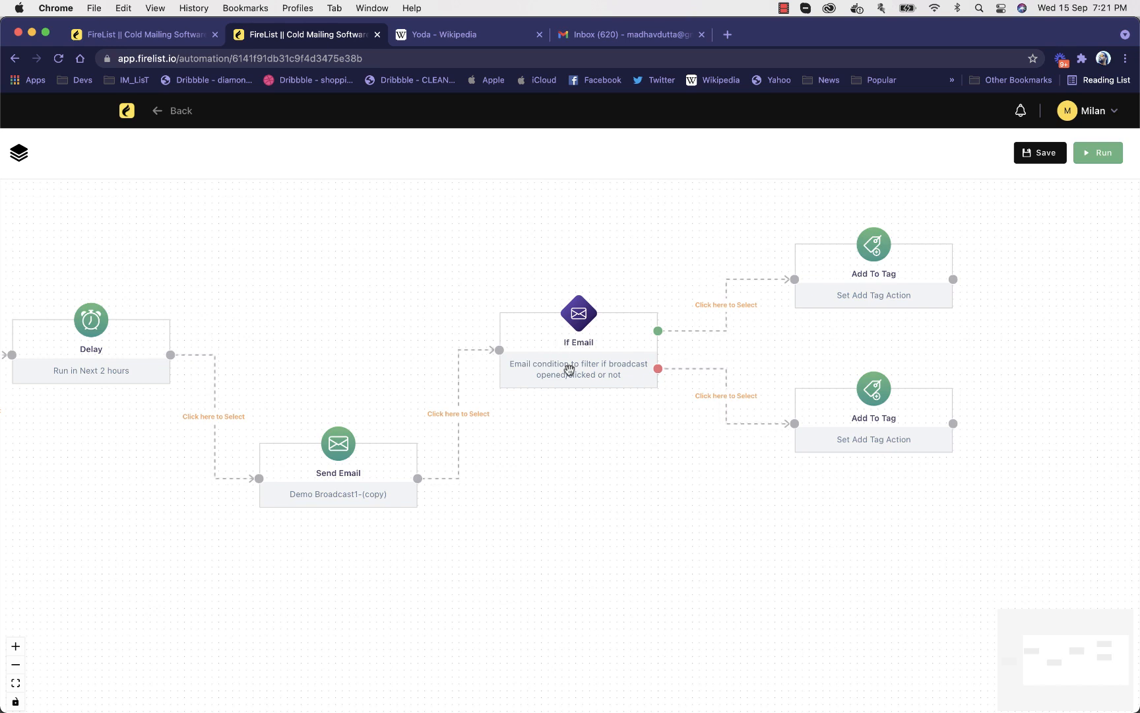
pyautogui.moveTo(302, 301); pyautogui.dragTo(334, 303)
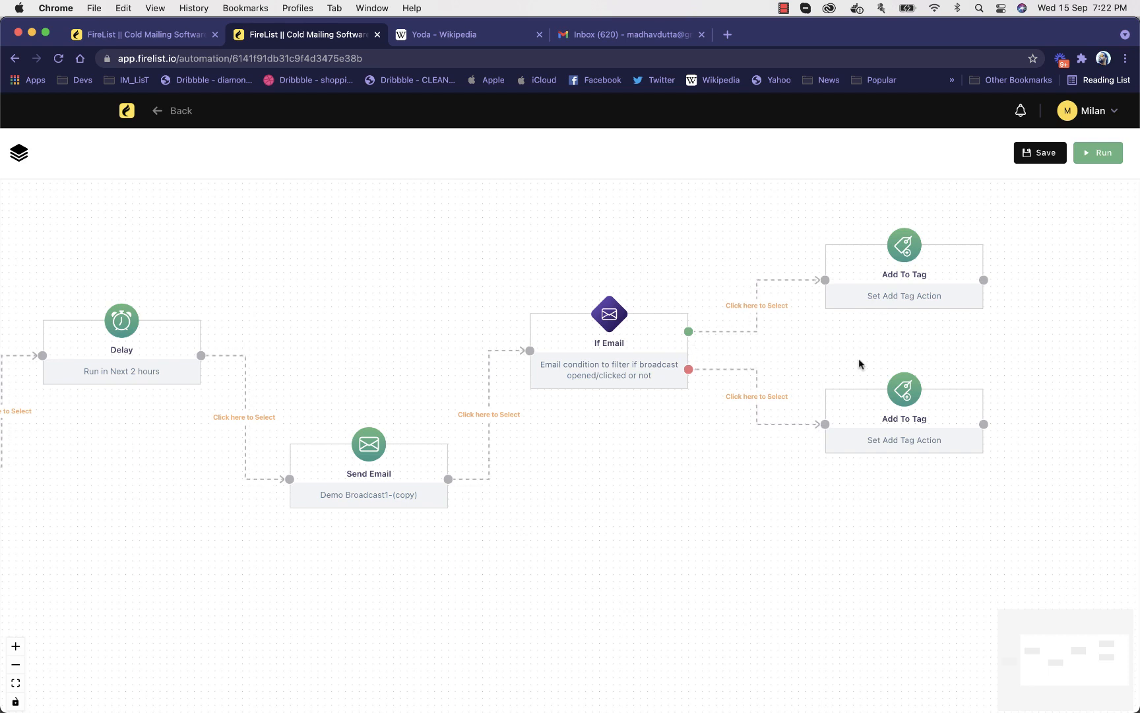
pyautogui.click(660, 354)
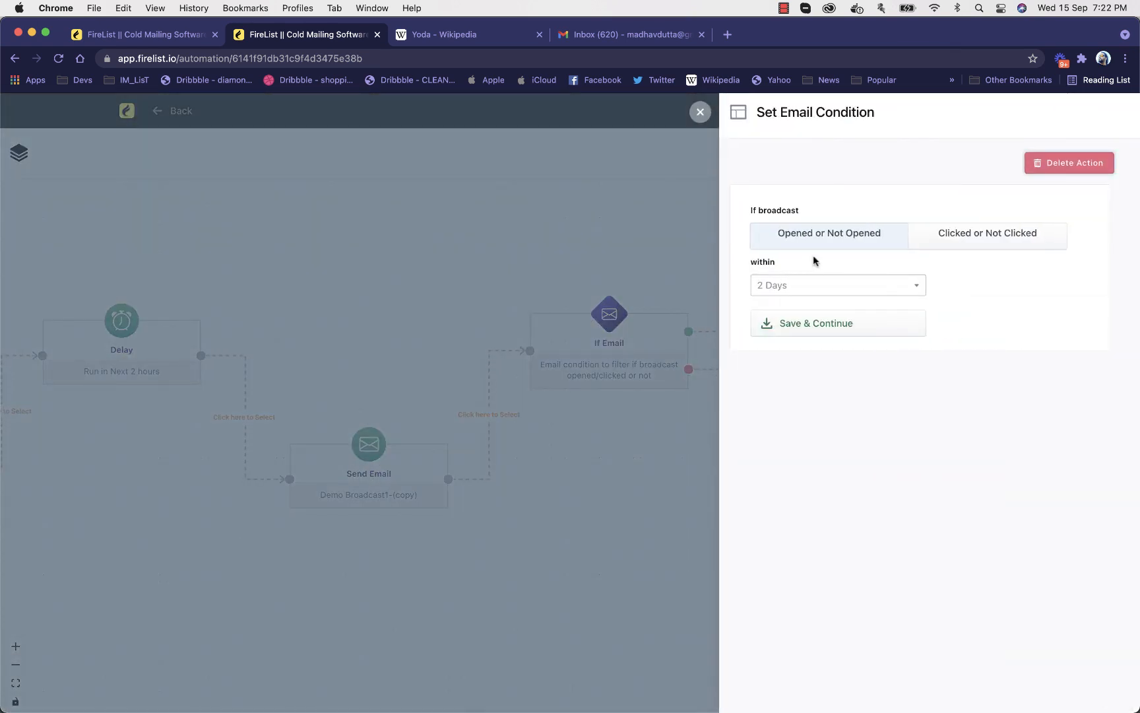
# Set the If Email condition's time window to 6 Days and save it
pyautogui.click(815, 282)
pyautogui.click(805, 344)
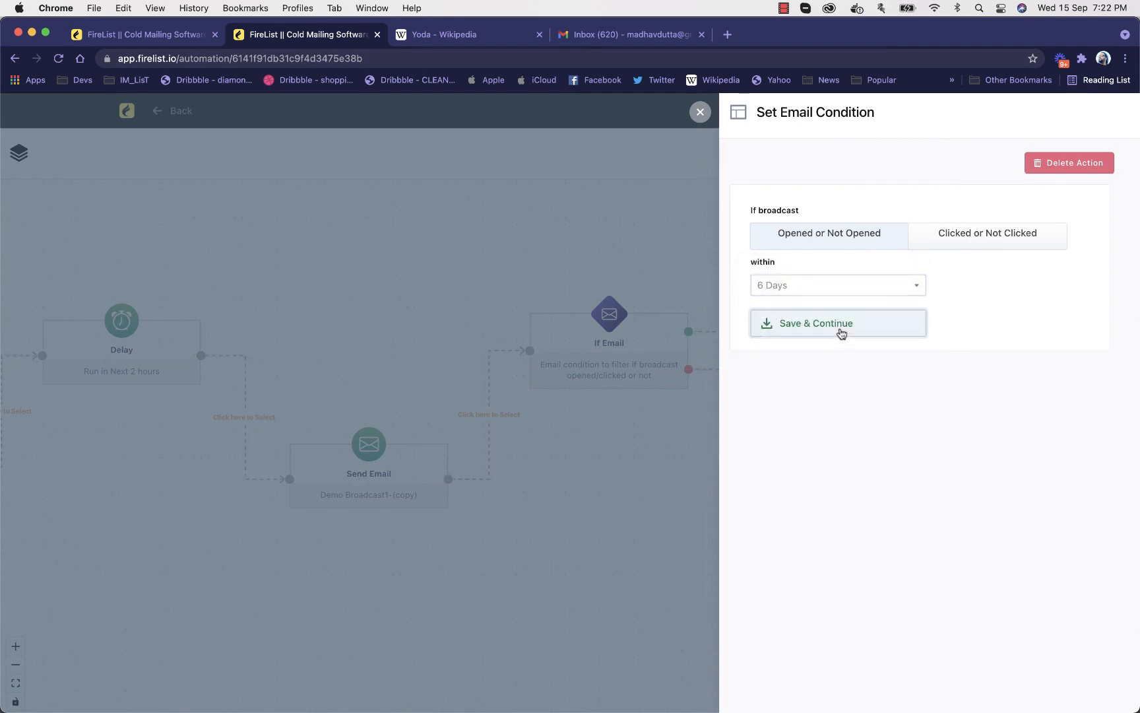
pyautogui.click(840, 330)
# Check the upper Add To Tag node's settings without changing them and nudge the lower Add To Tag node slightly upward
pyautogui.moveTo(726, 243); pyautogui.dragTo(583, 300)
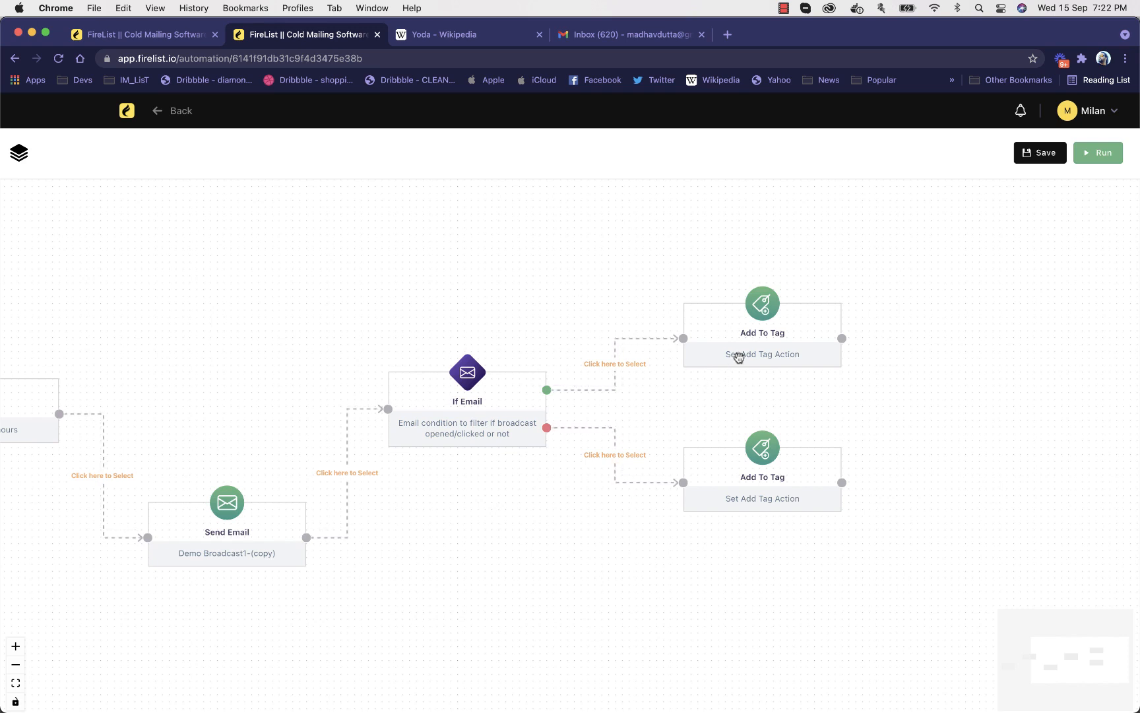
pyautogui.click(789, 332)
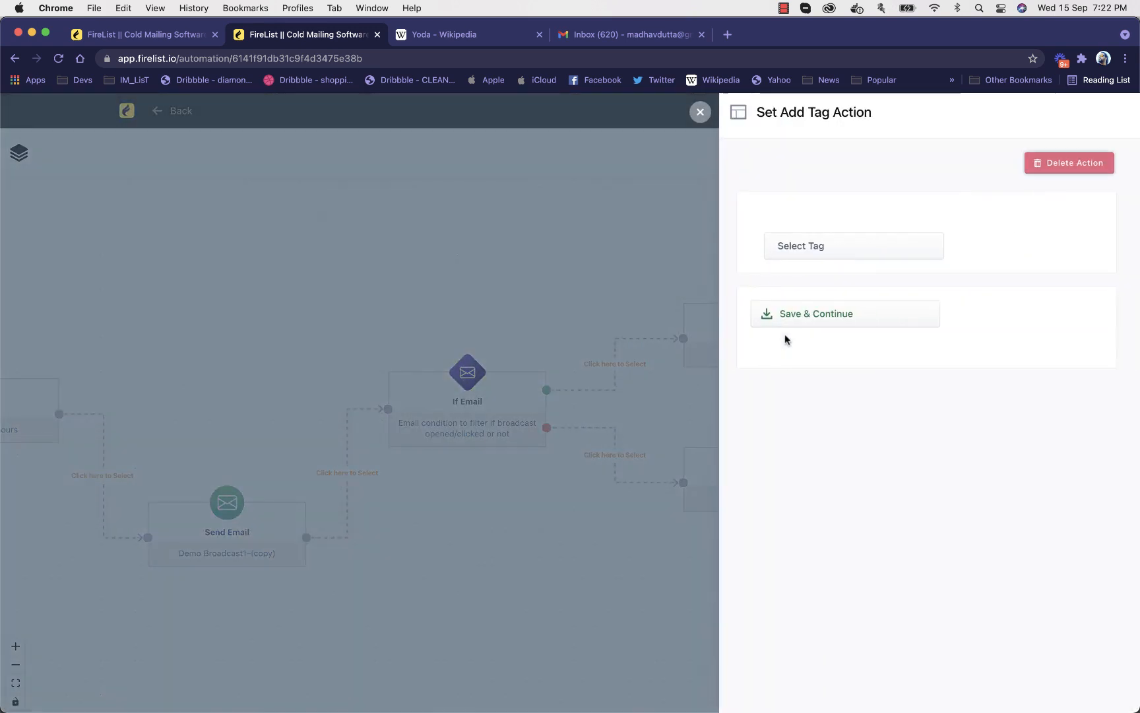
pyautogui.click(628, 283)
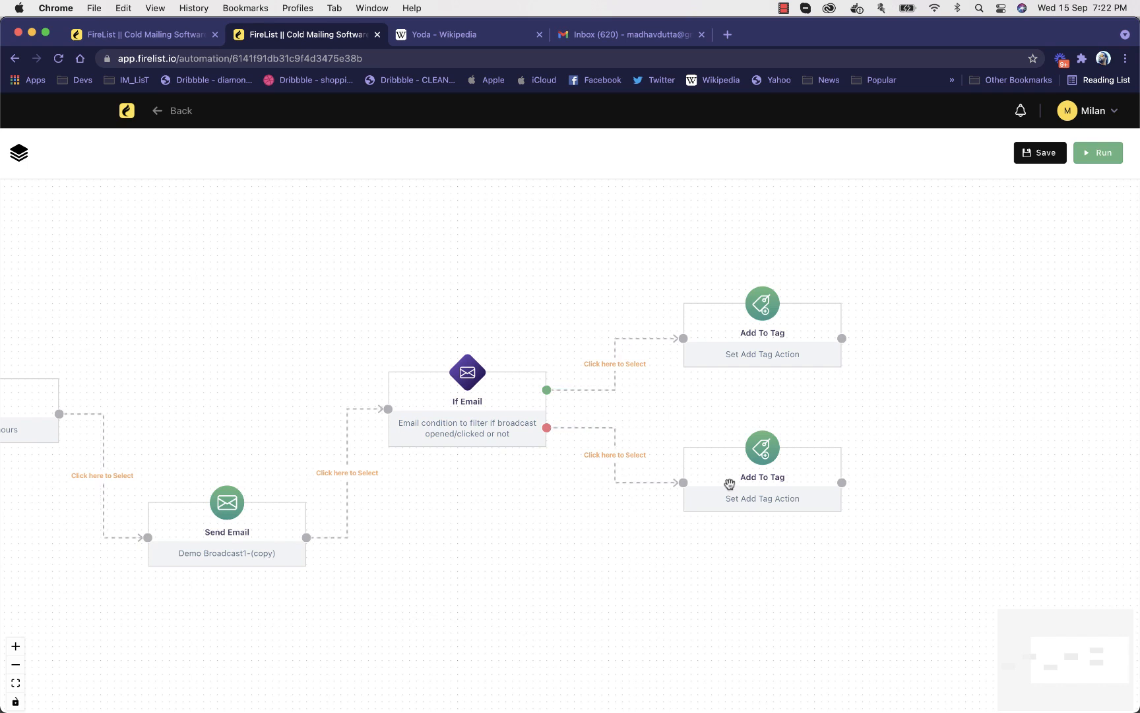
pyautogui.moveTo(729, 481); pyautogui.dragTo(729, 474)
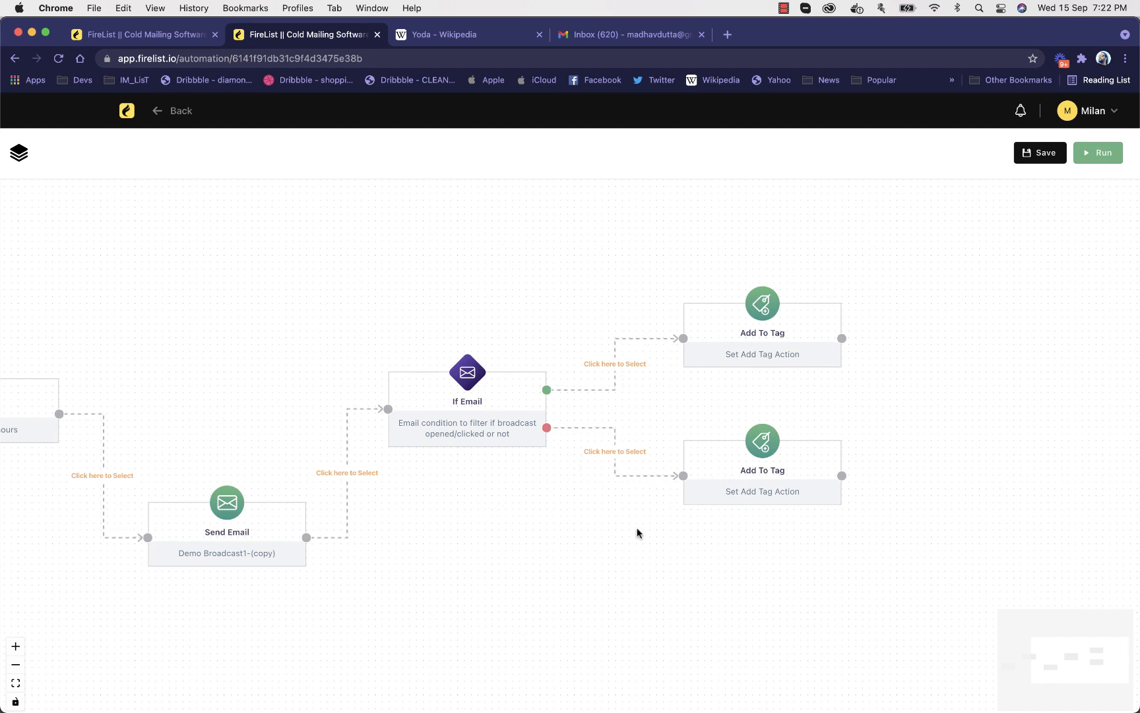
# Save the automation workflow, start running it and pause it again
pyautogui.moveTo(636, 531); pyautogui.dragTo(832, 507)
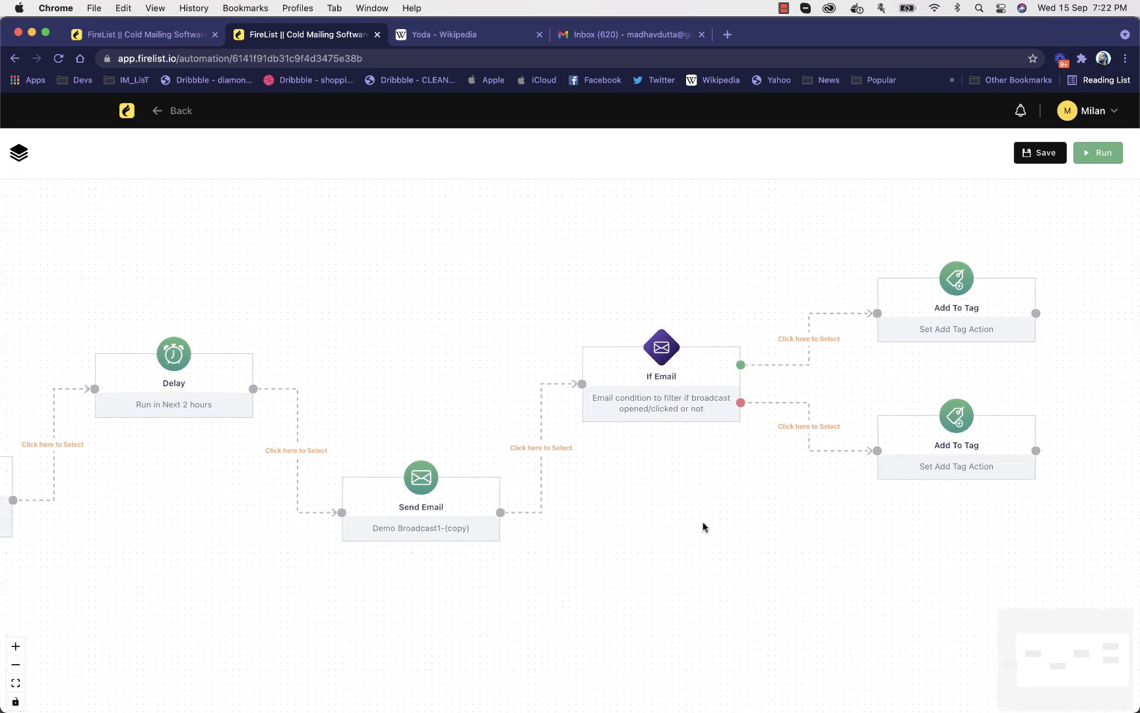
pyautogui.moveTo(654, 525); pyautogui.dragTo(728, 522)
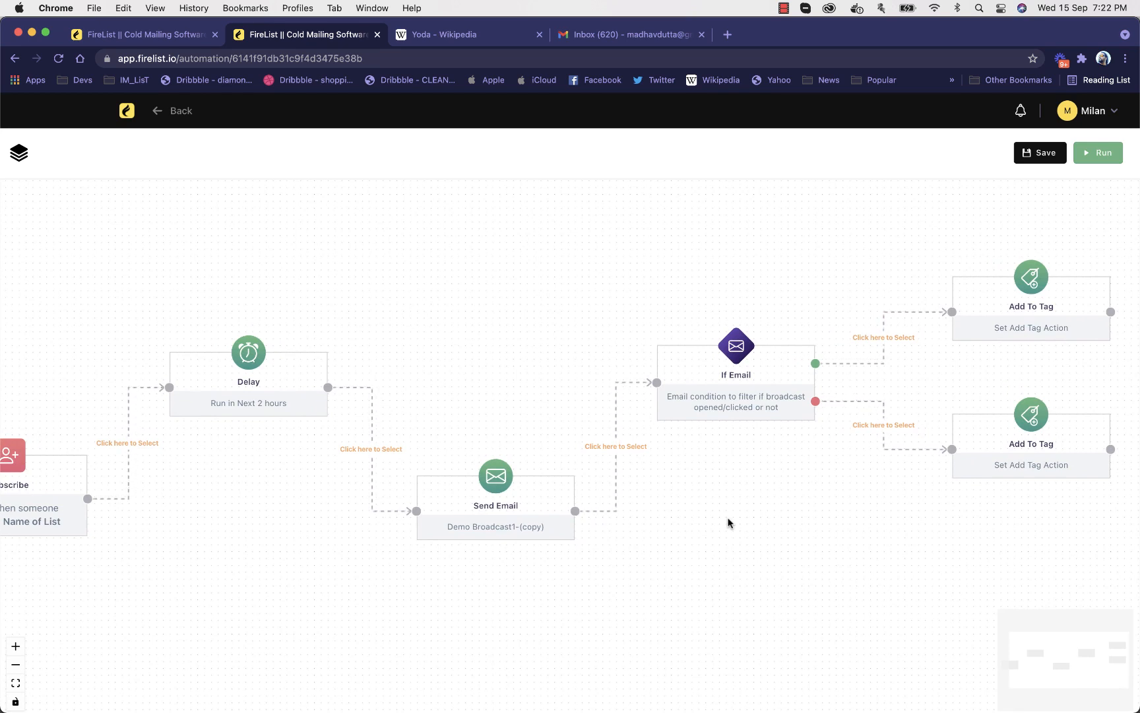
pyautogui.click(1041, 153)
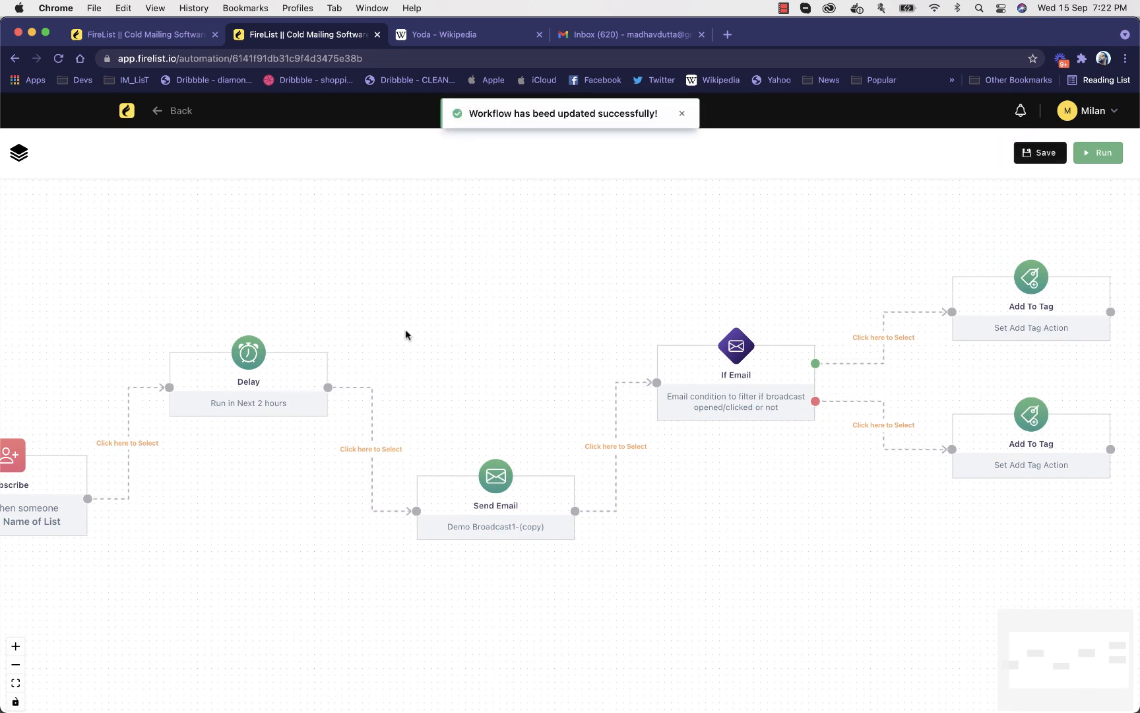
pyautogui.click(1099, 152)
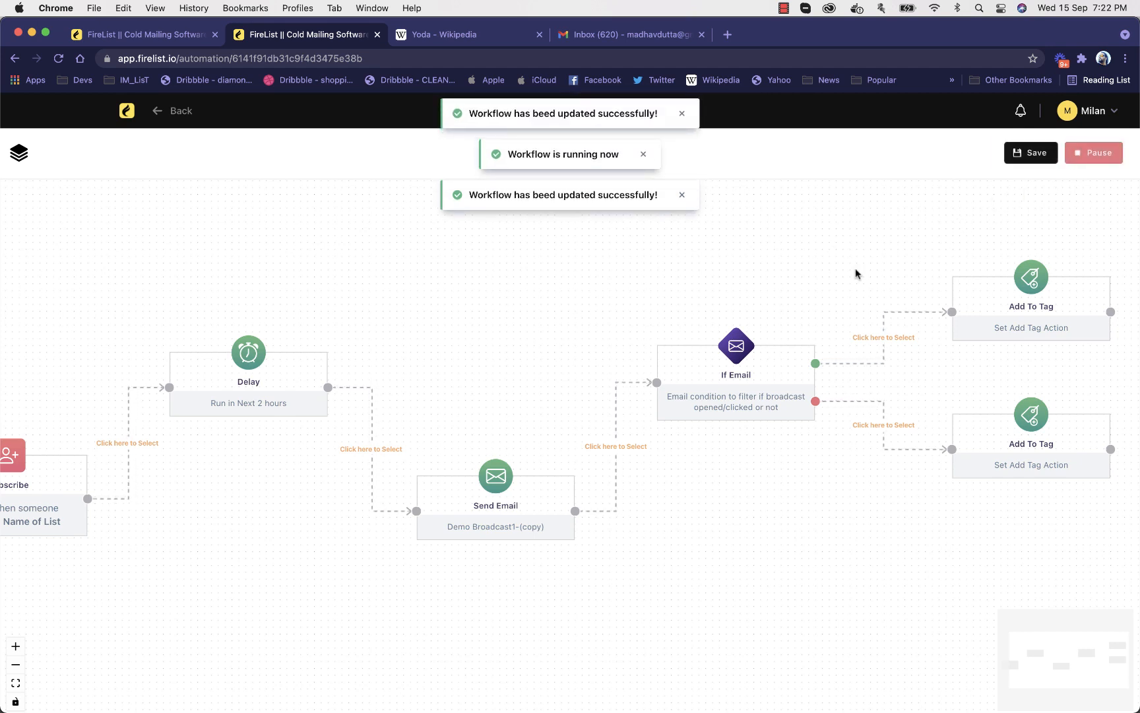
pyautogui.hscroll(-5, 855, 272)
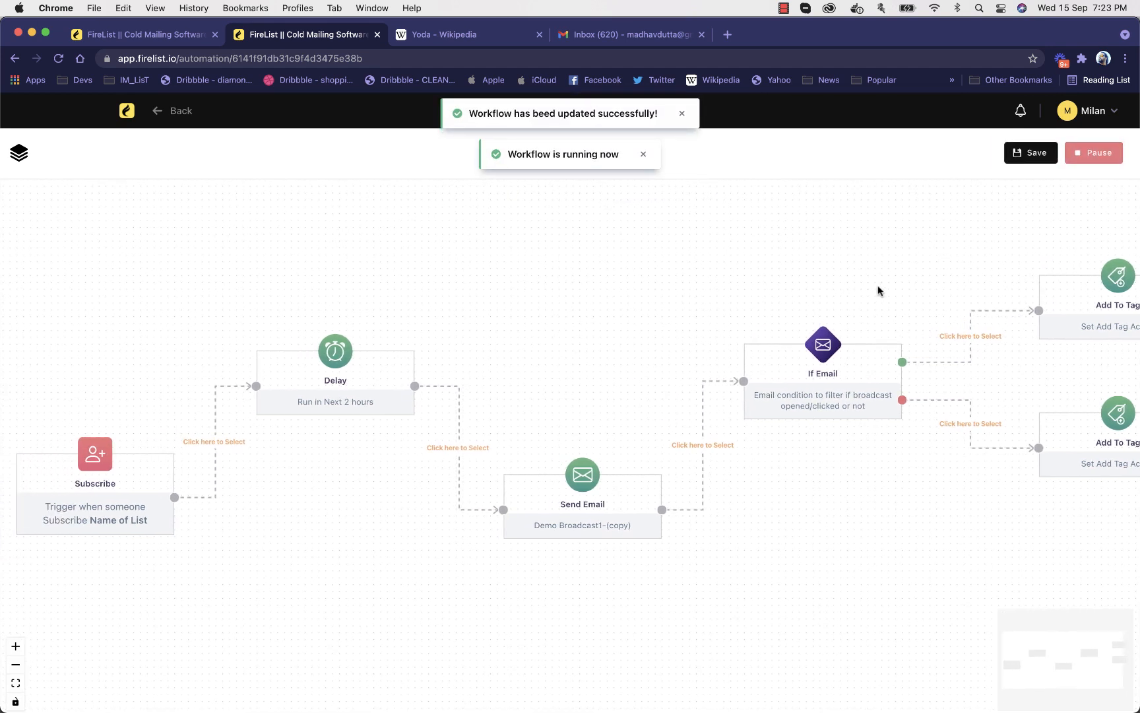
pyautogui.moveTo(925, 269); pyautogui.dragTo(944, 286)
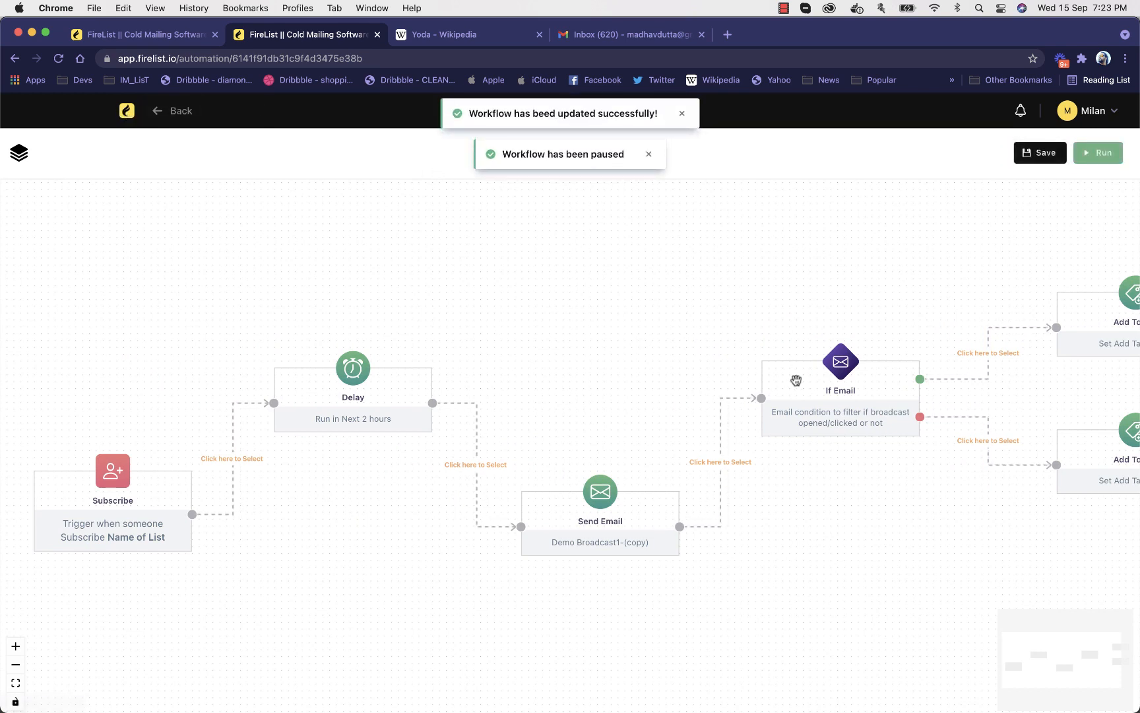
# Check which broadcast the Send Email action uses and leave the workflow editor
pyautogui.click(631, 523)
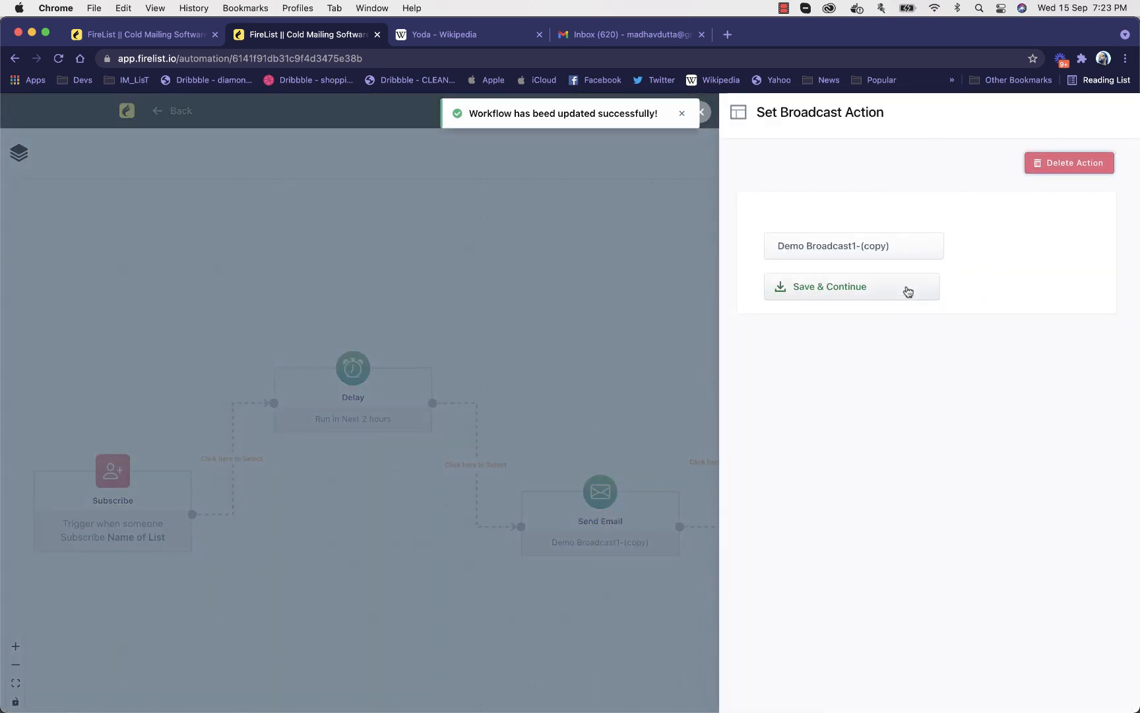
pyautogui.click(467, 229)
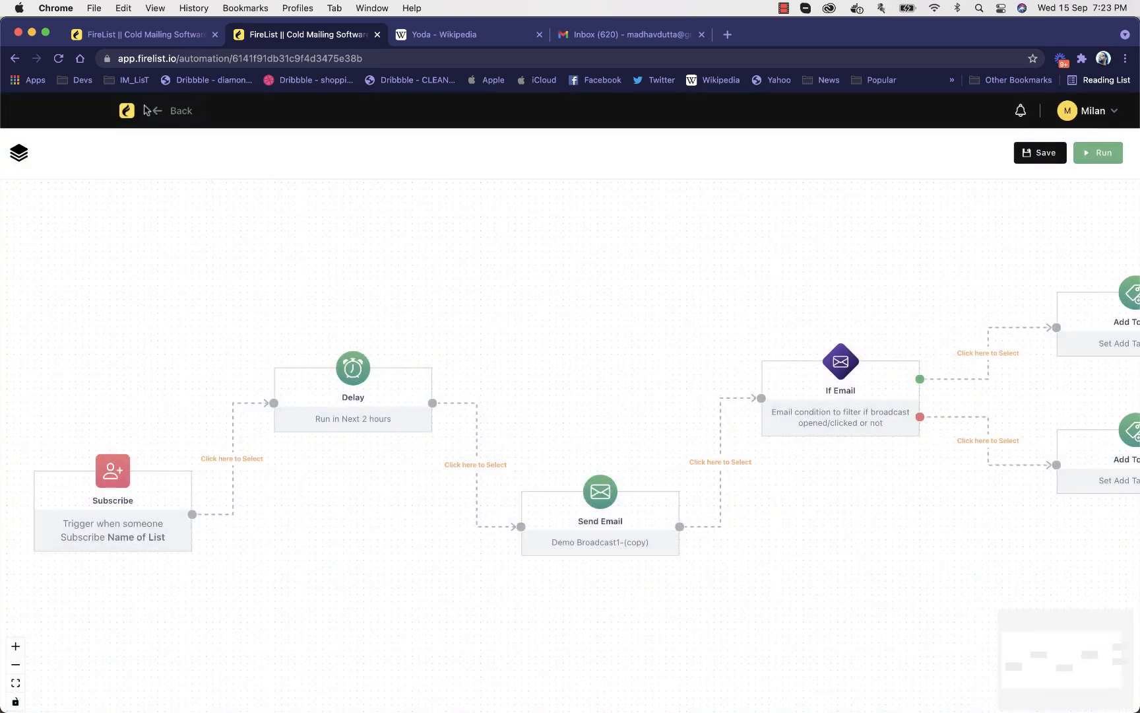
pyautogui.click(159, 111)
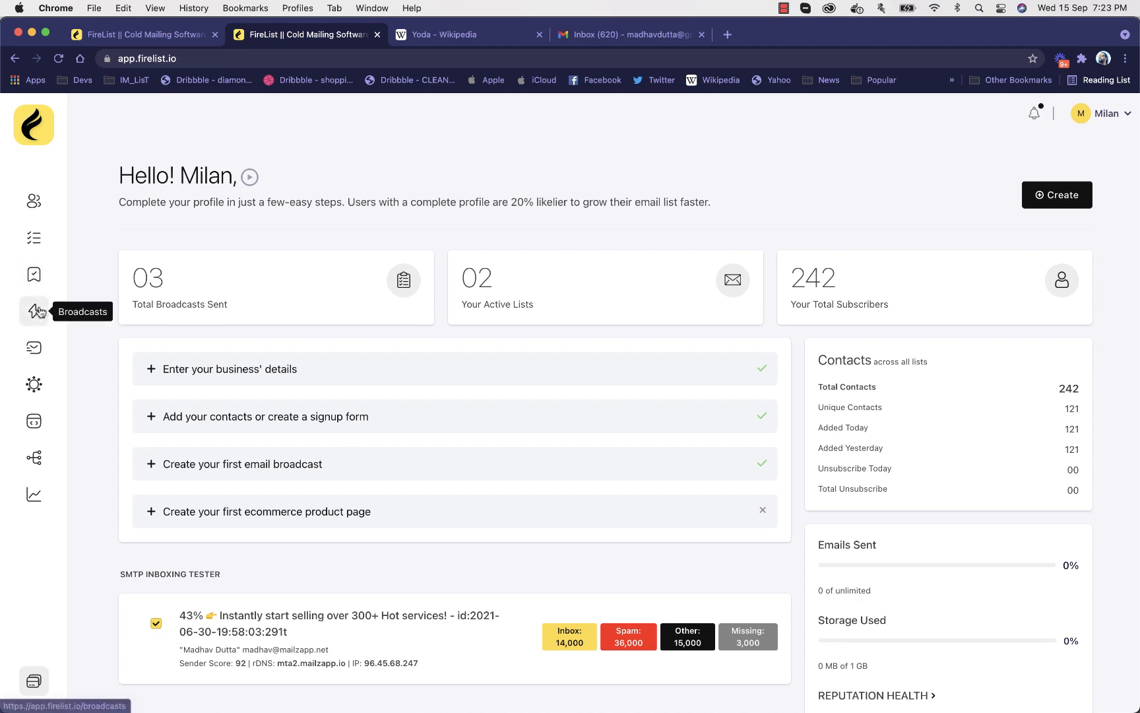
# Start a new test in the SMTP inbox checker and highlight its tracking pixel code
pyautogui.click(35, 348)
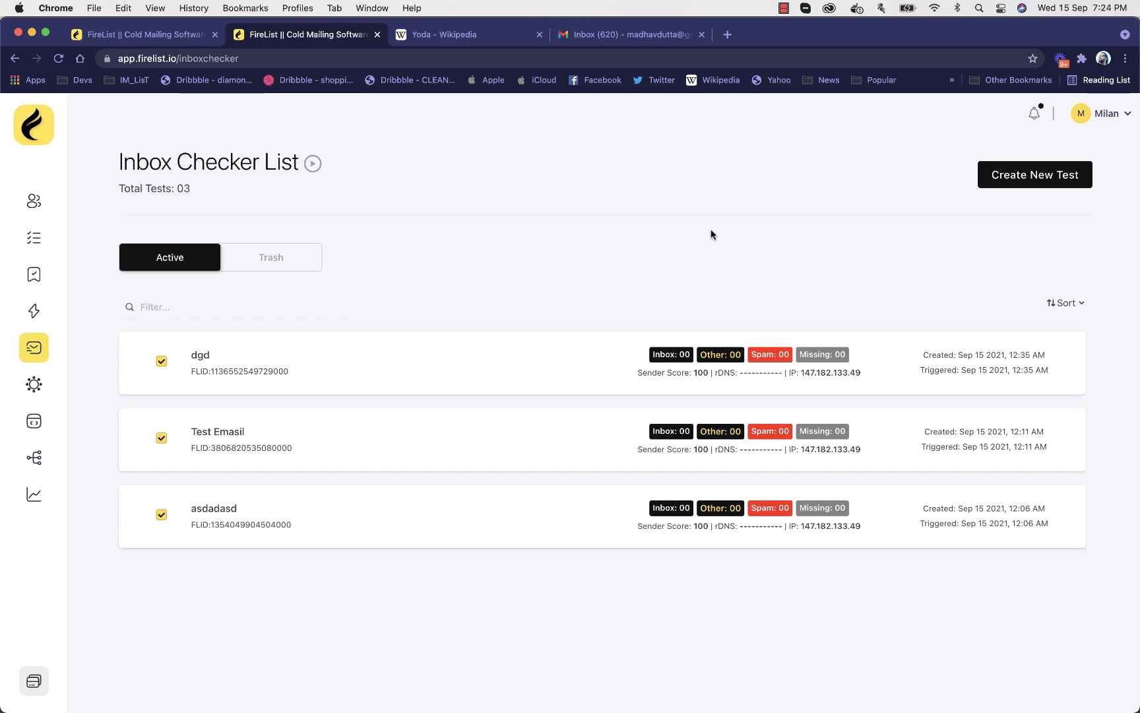
pyautogui.click(1024, 174)
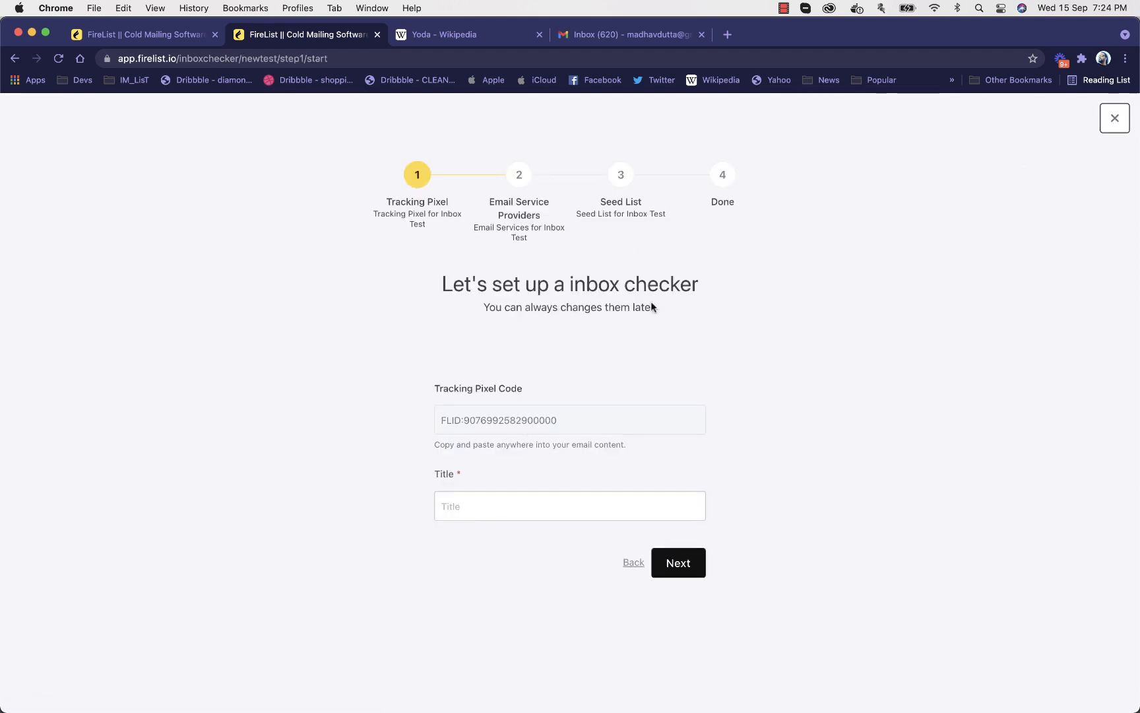
pyautogui.doubleClick(525, 419)
pyautogui.keyDown('shift'); pyautogui.click(435, 415); pyautogui.keyUp('shift')
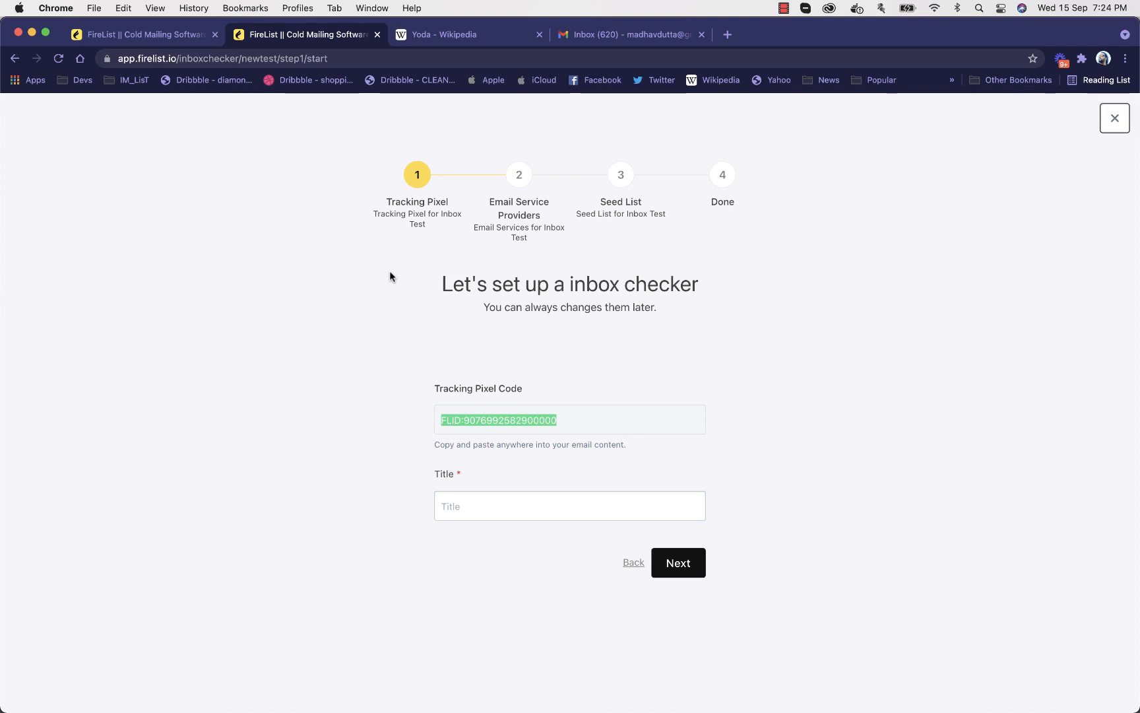
# Title the inbox test "Smtp test1" and continue to the email service providers
pyautogui.click(481, 507)
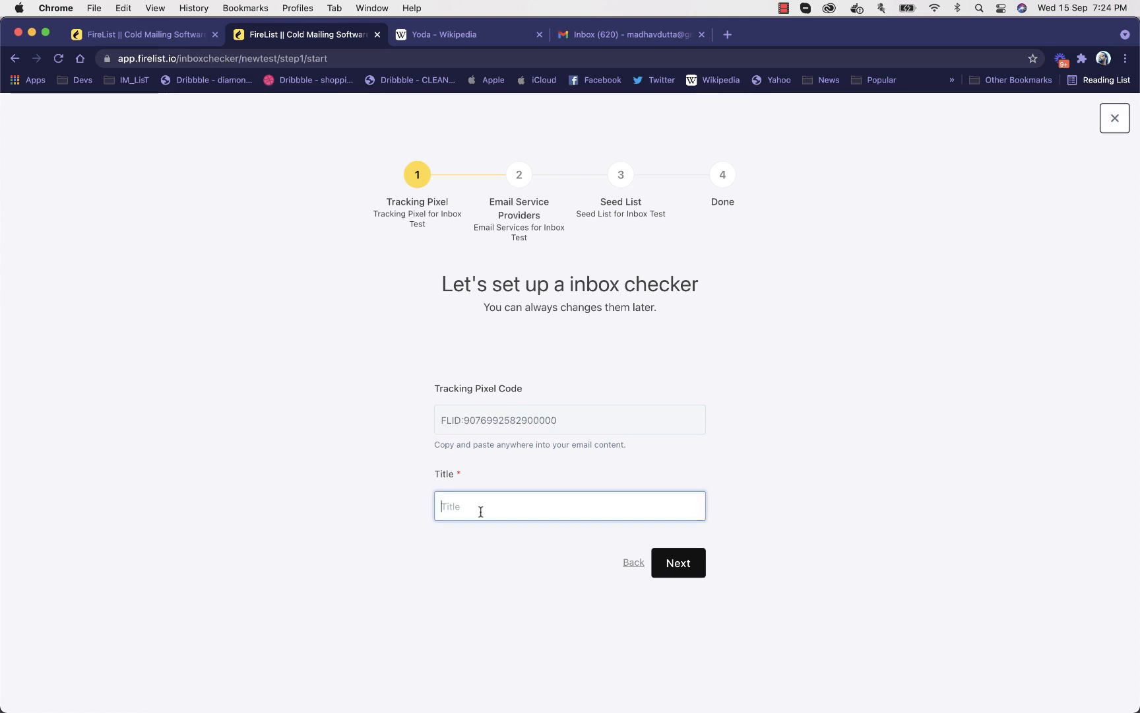
pyautogui.write('Smtp test1')
pyautogui.click(694, 565)
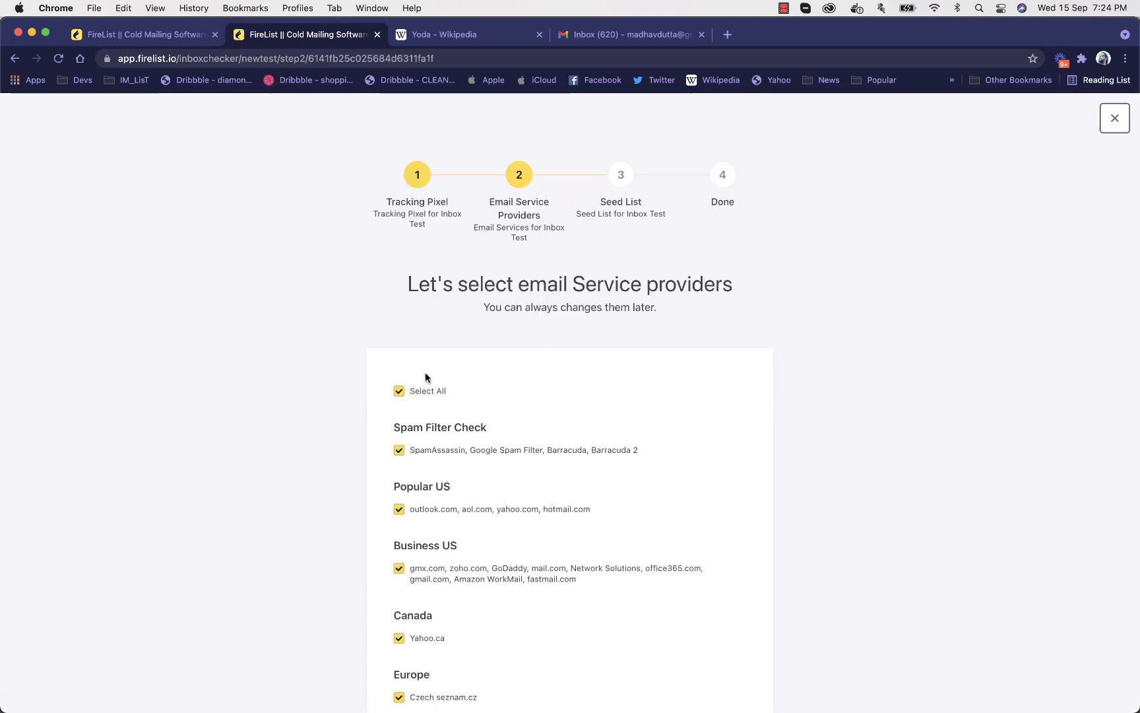
# Review the email service providers by region, keep them all selected and continue to the seed lists
pyautogui.moveTo(407, 284); pyautogui.dragTo(657, 331)
pyautogui.scroll(-5, 678, 318)
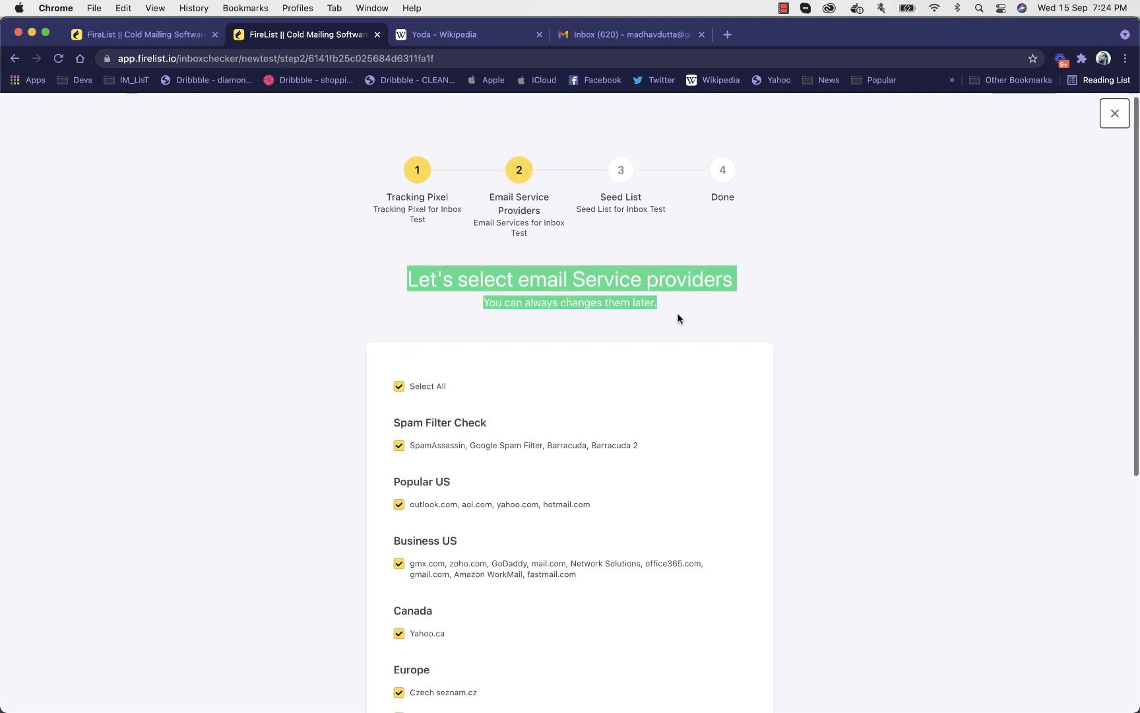
pyautogui.scroll(-5, 678, 319)
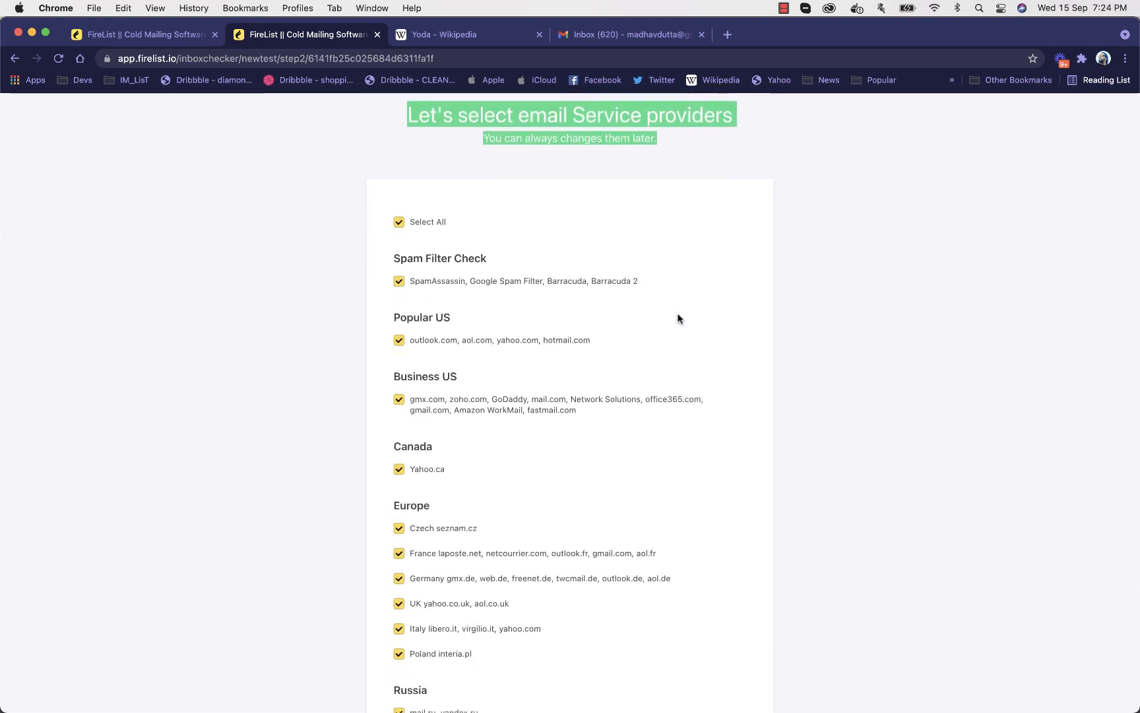
pyautogui.scroll(-4, 524, 352)
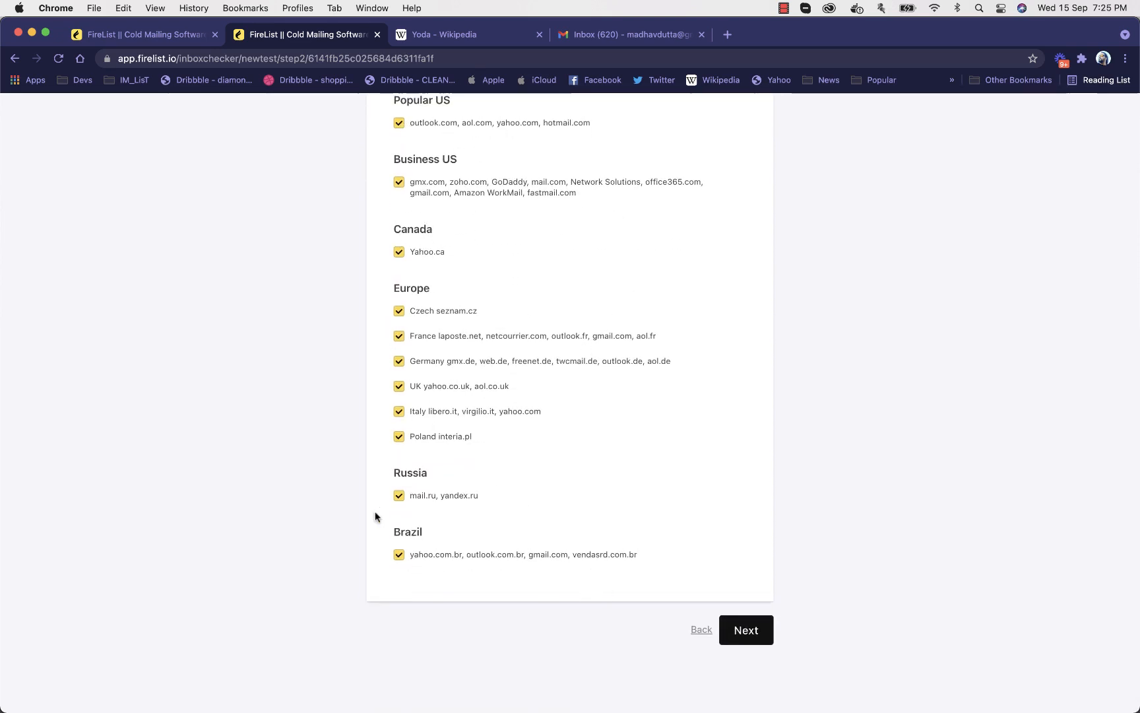
pyautogui.scroll(2, 662, 493)
pyautogui.scroll(-2, 662, 496)
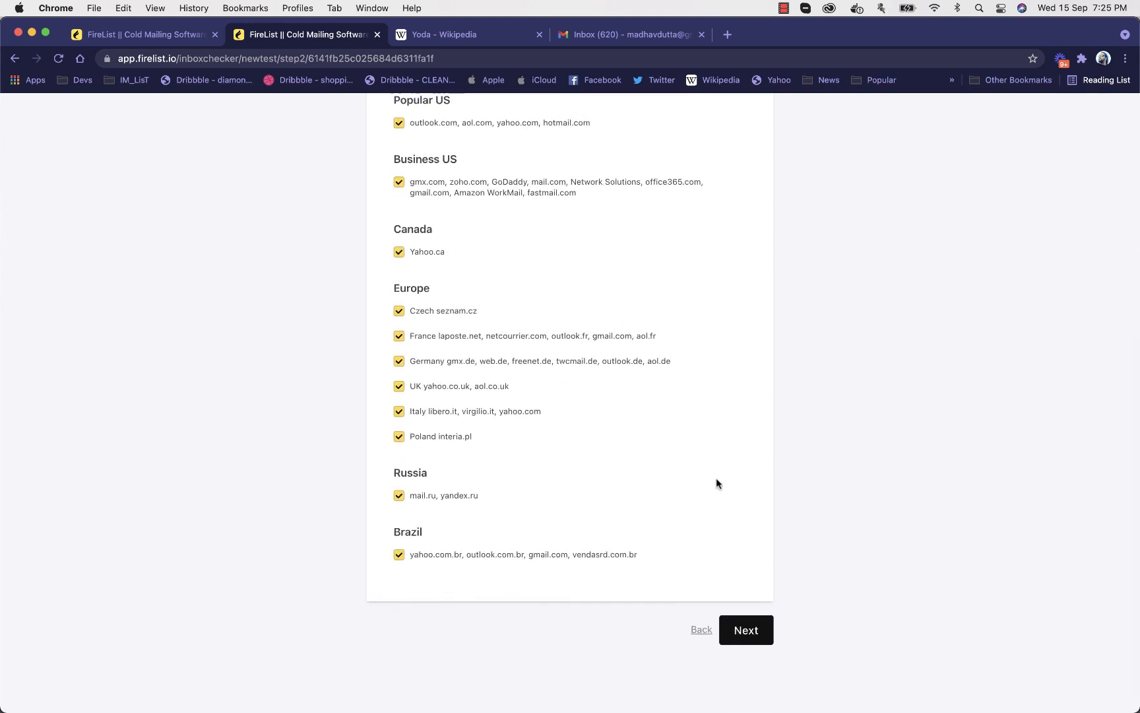
pyautogui.click(757, 645)
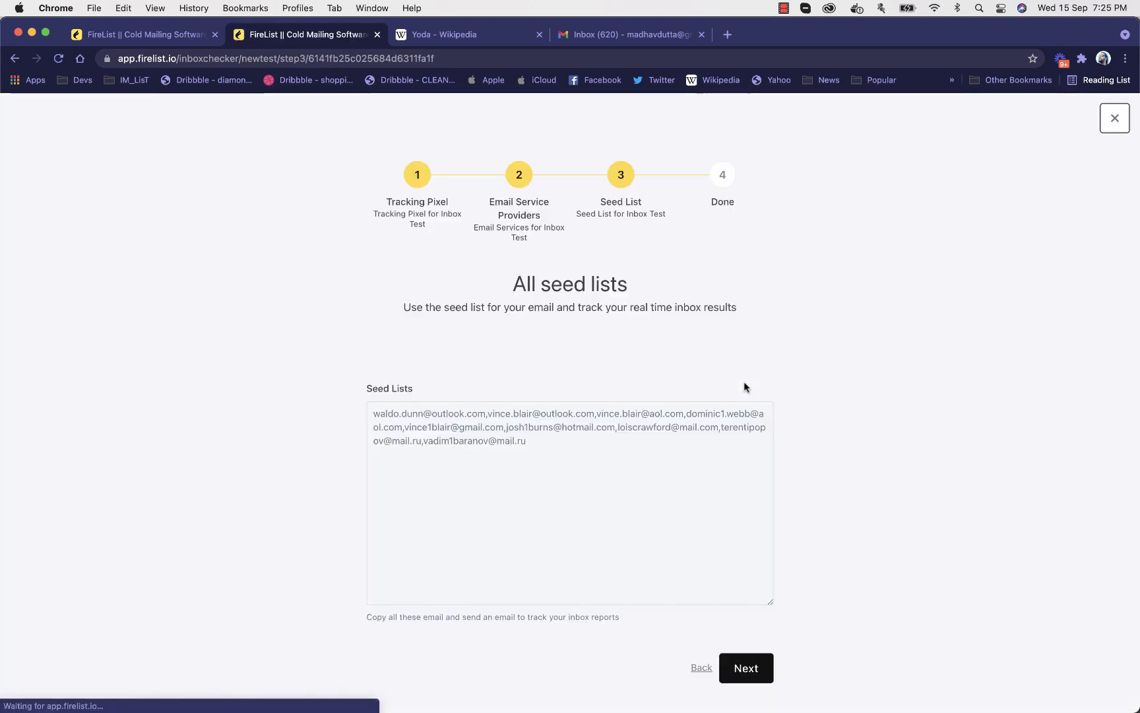
# Highlight the seed list addresses and complete the inbox test setup through to its report
pyautogui.tripleClick(563, 441)
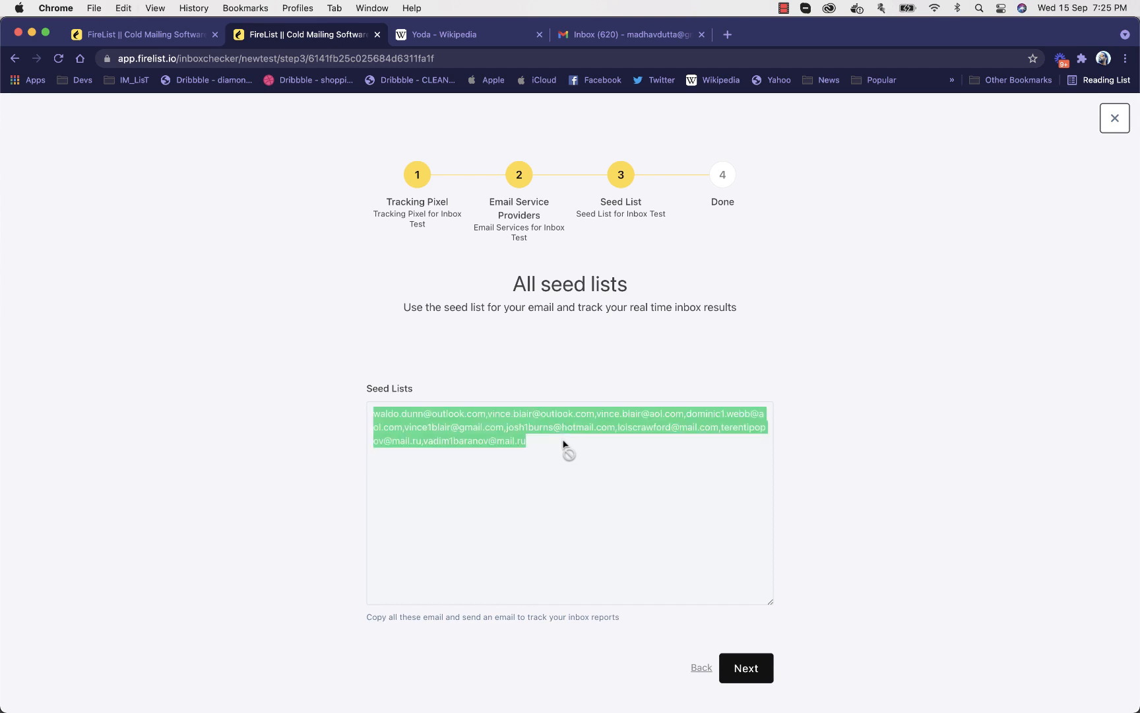
pyautogui.click(670, 283)
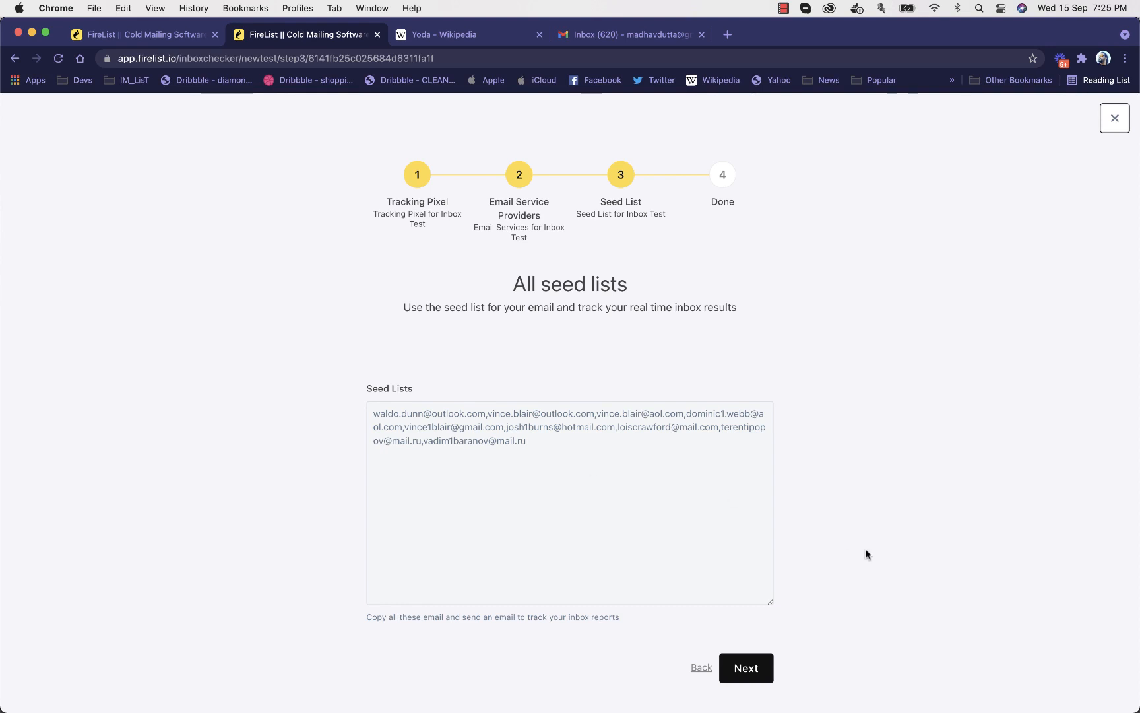
pyautogui.click(760, 667)
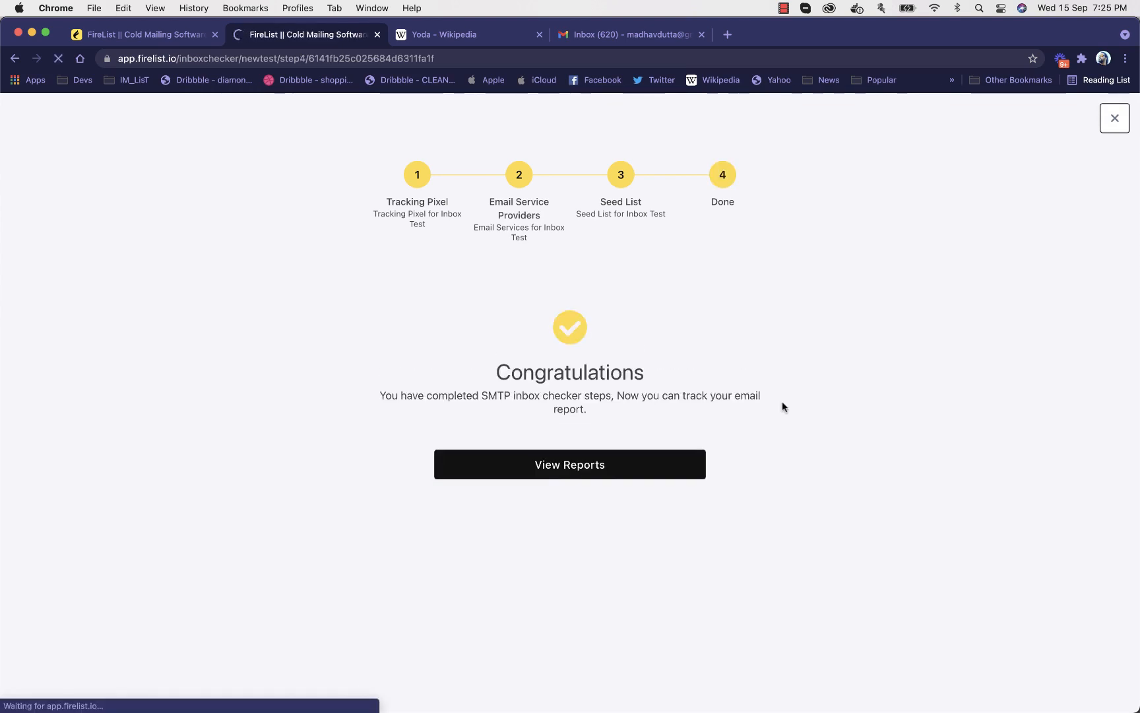
pyautogui.click(639, 478)
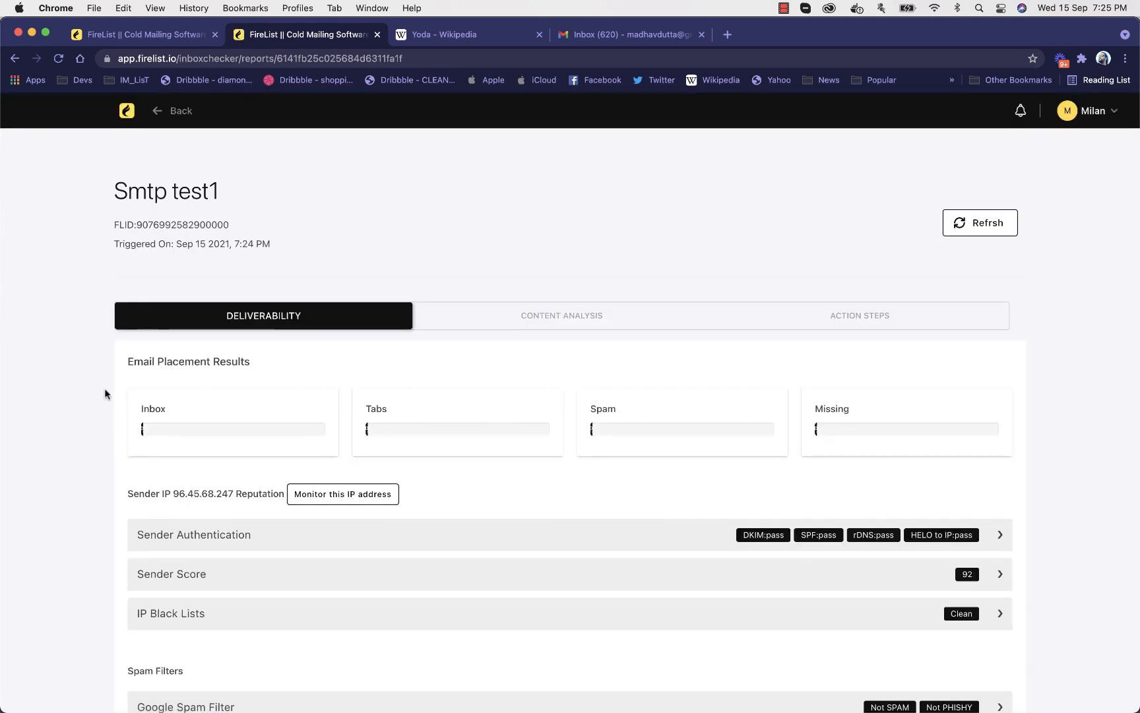
# Expand the Sender Authentication details, highlight the authorized SPF sender address, and toggle the Sender Score details in the deliverability report
pyautogui.scroll(-2, 124, 373)
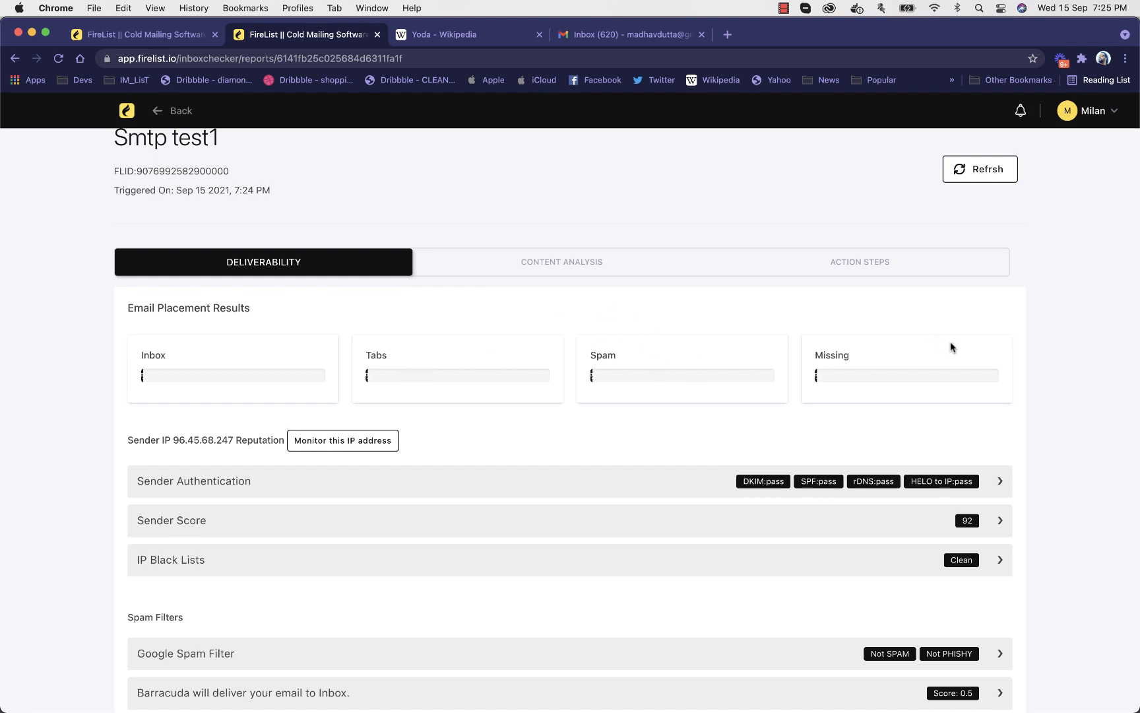
pyautogui.scroll(-3, 883, 359)
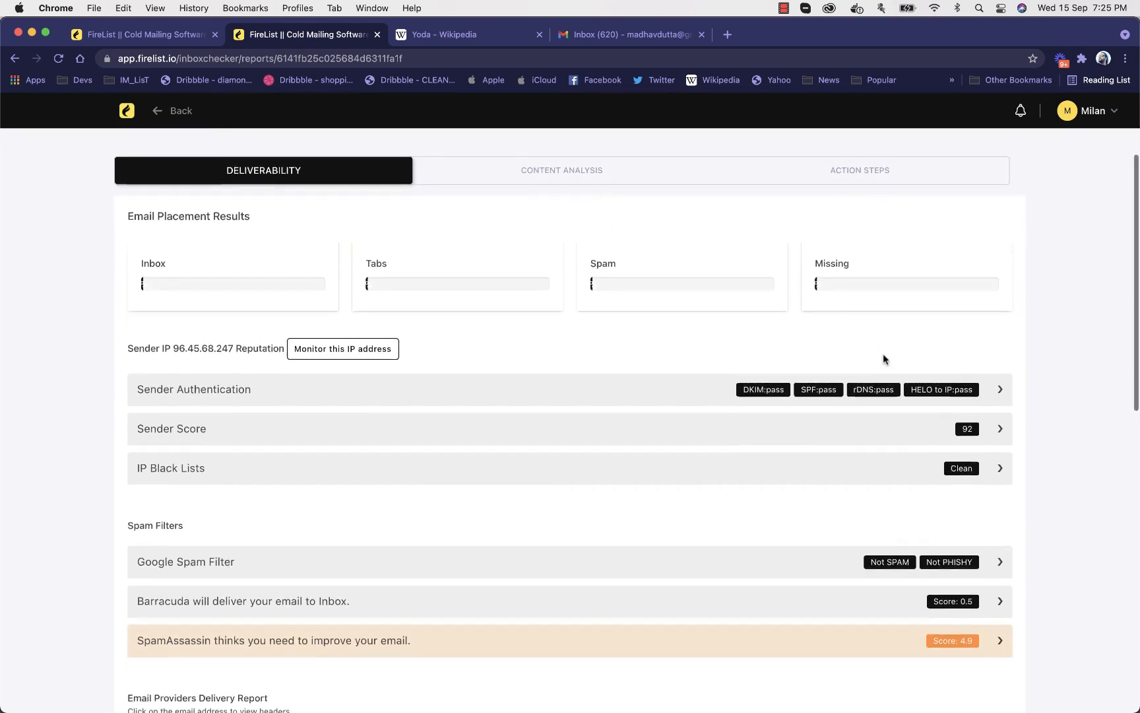
pyautogui.click(442, 383)
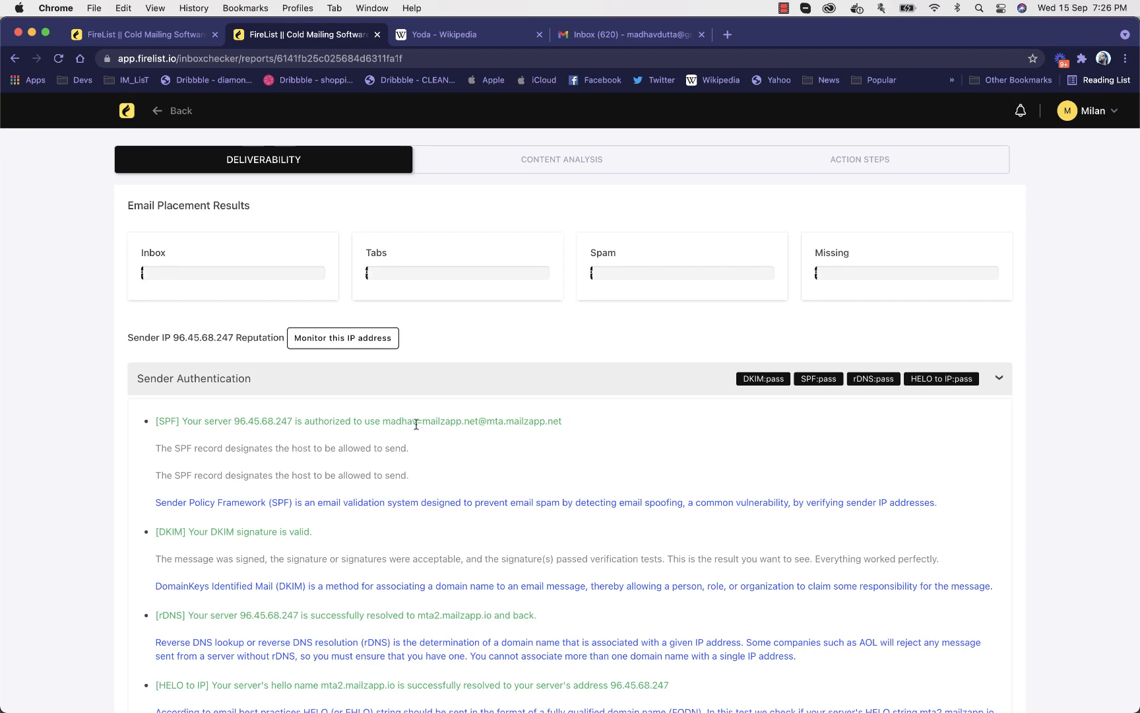
pyautogui.moveTo(423, 423); pyautogui.dragTo(548, 423)
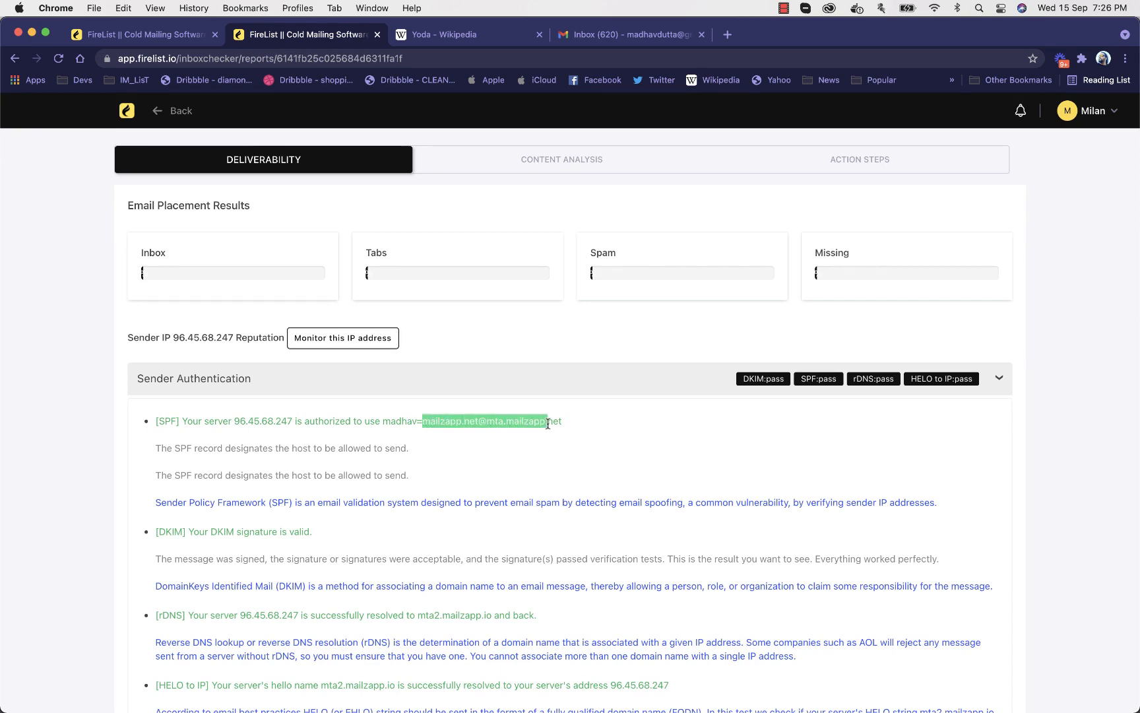
pyautogui.click(556, 388)
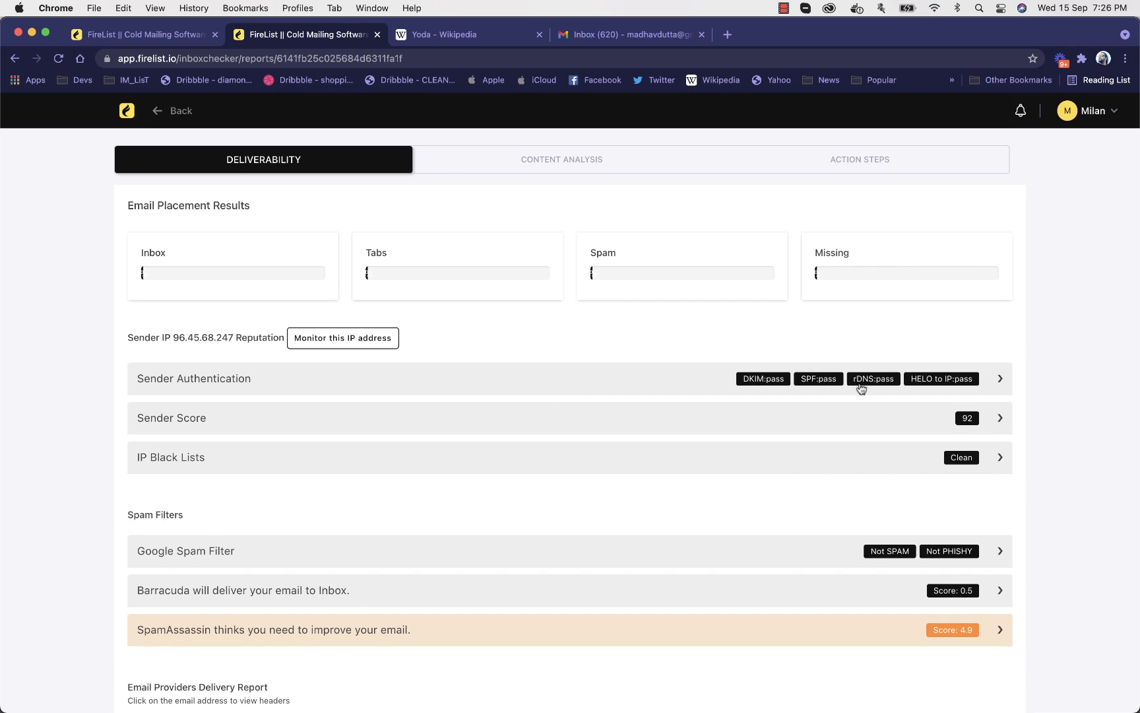
pyautogui.click(829, 416)
pyautogui.click(829, 416)
# Examine the spam filter results, the delivery report for each email provider, and the sender IP reputation summary
pyautogui.scroll(-5, 608, 459)
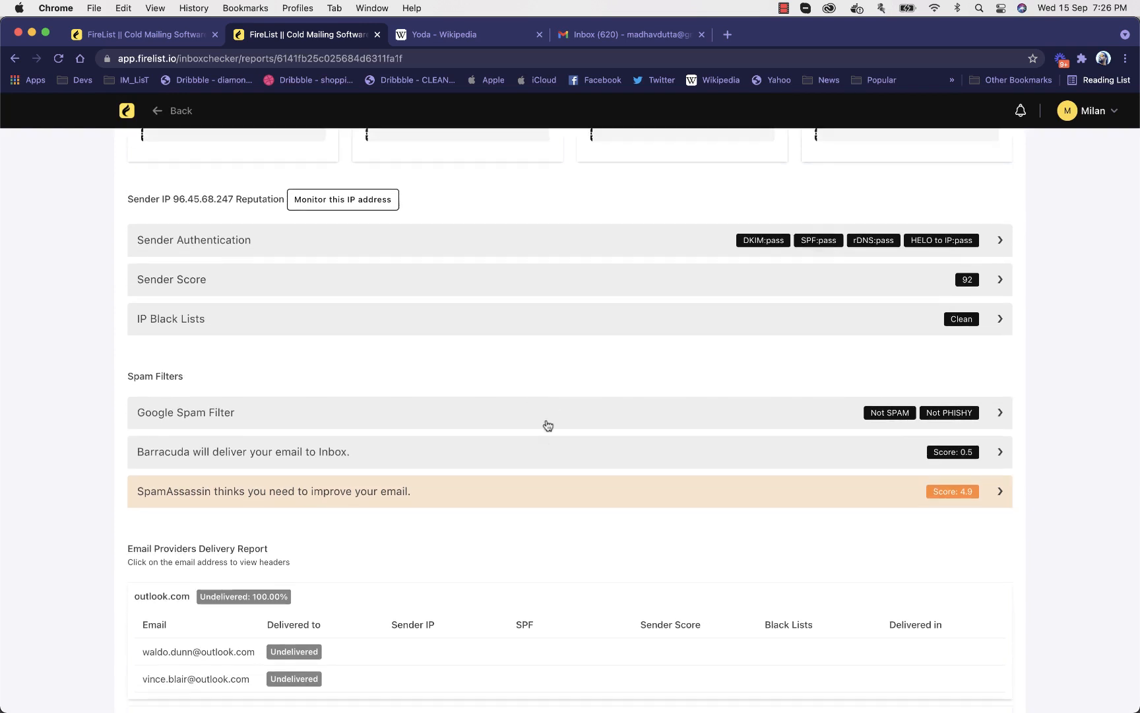
pyautogui.scroll(-4, 547, 425)
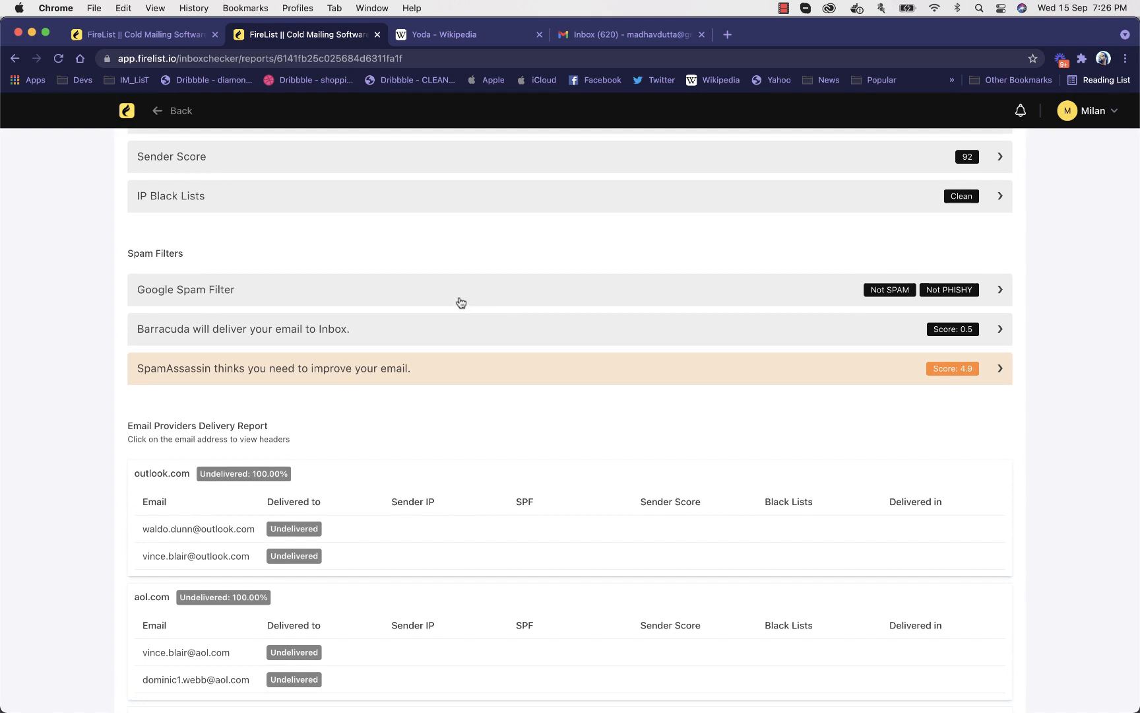
pyautogui.scroll(-5, 463, 295)
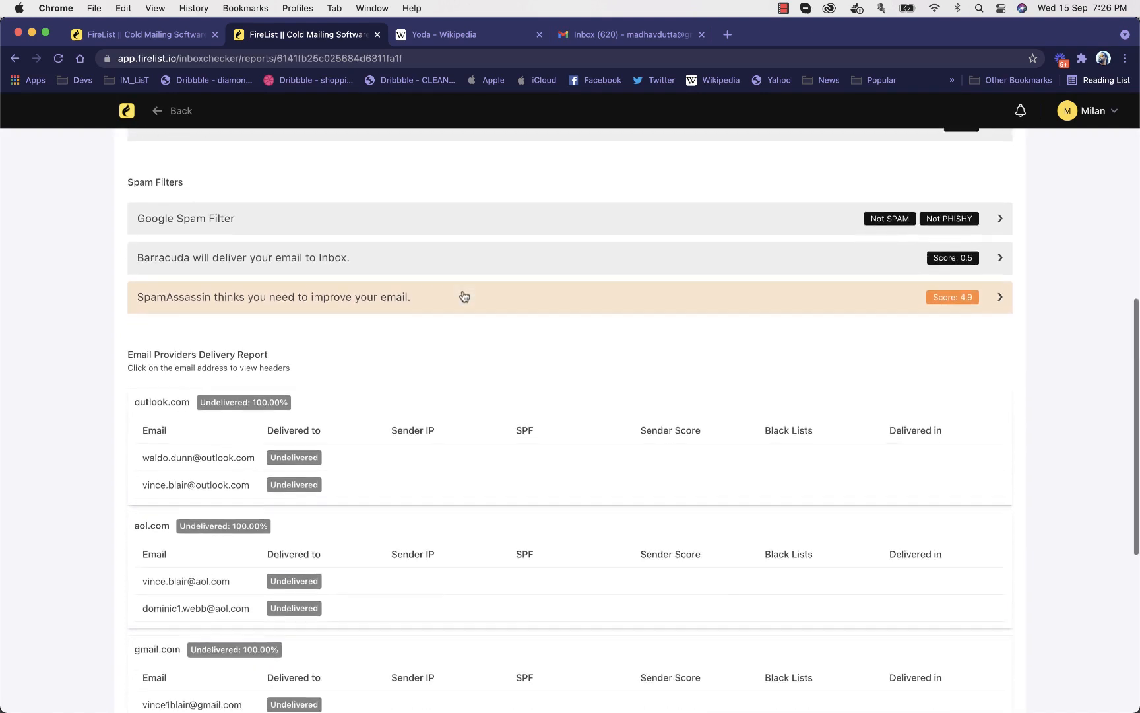
pyautogui.scroll(-1, 463, 295)
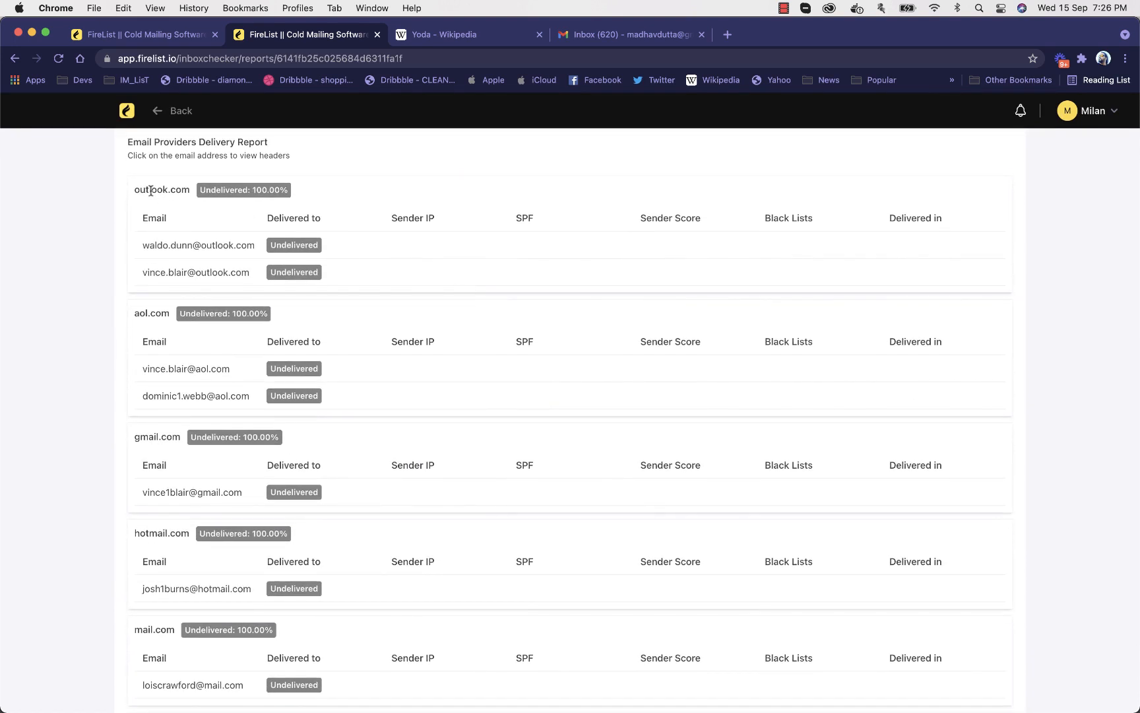
pyautogui.scroll(-1, 144, 193)
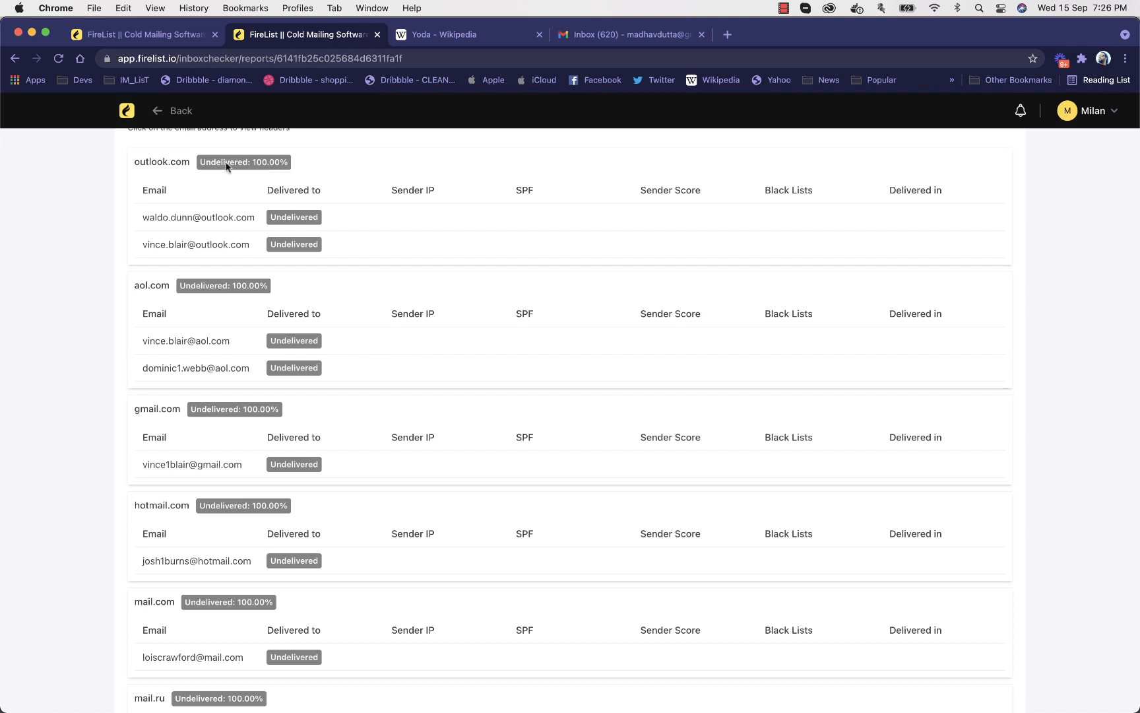
pyautogui.scroll(-4, 238, 253)
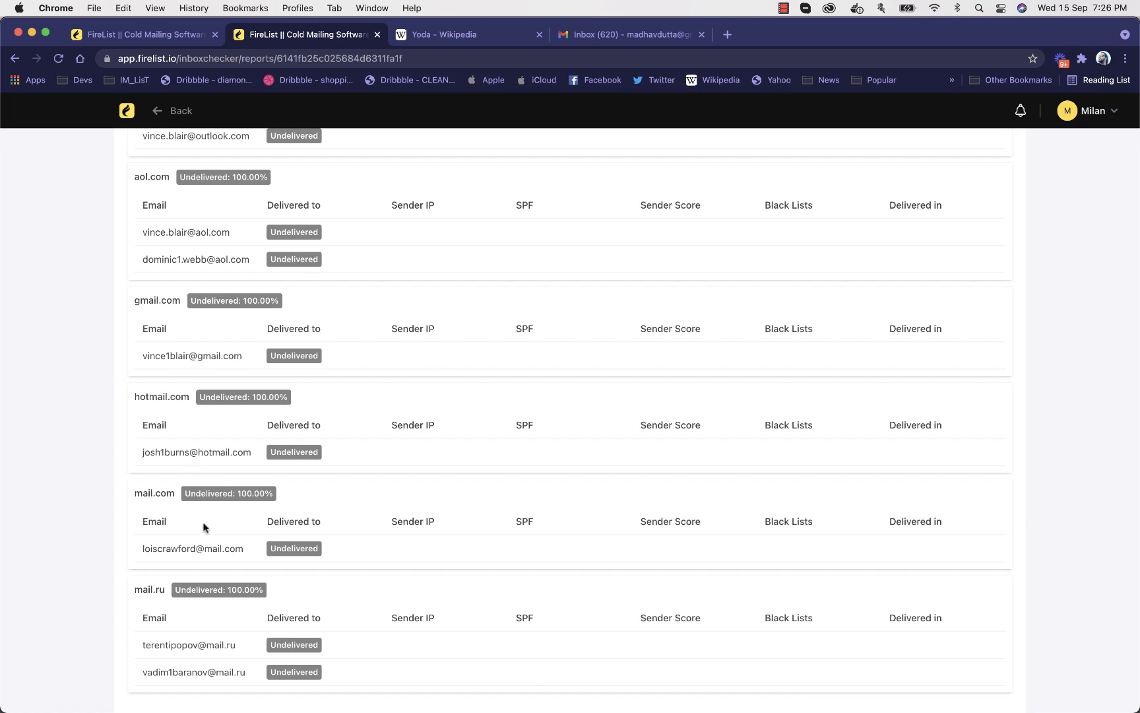
pyautogui.scroll(5, 442, 416)
pyautogui.scroll(10, 443, 426)
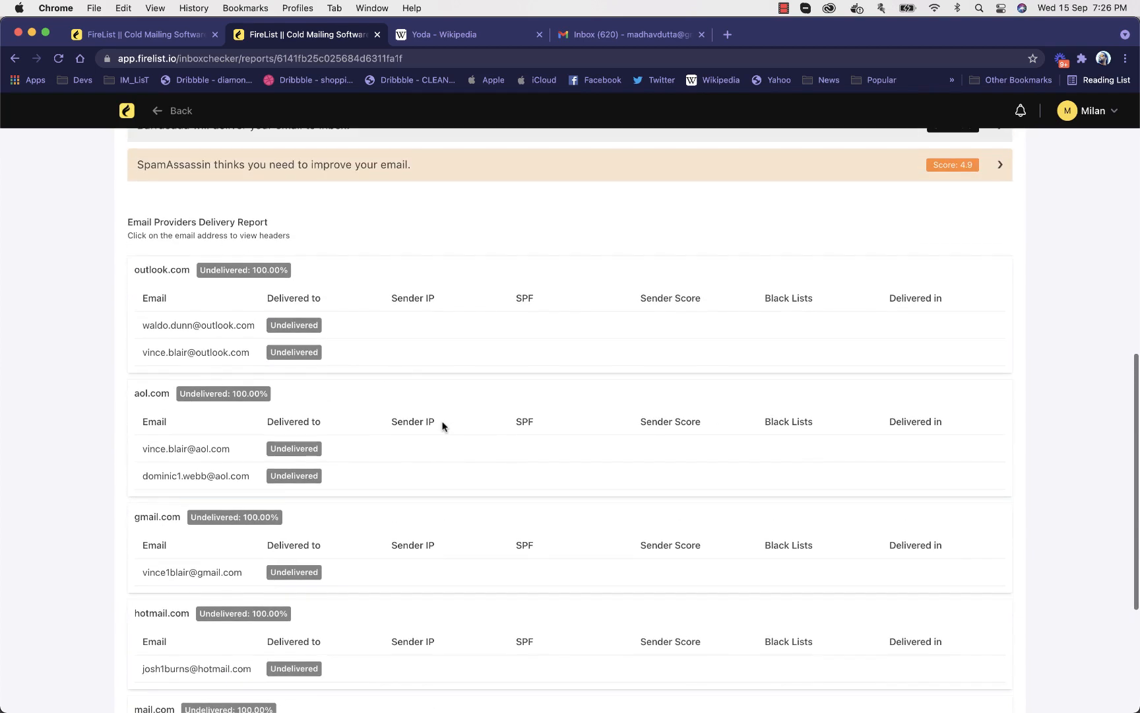
pyautogui.scroll(8, 442, 422)
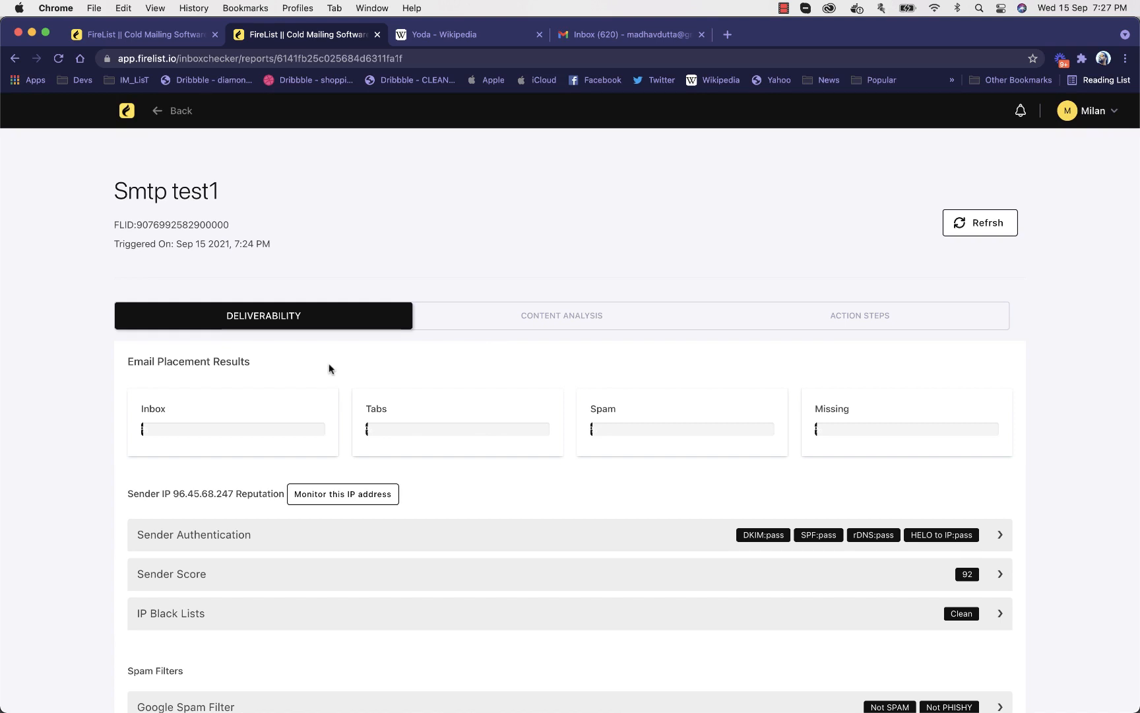
pyautogui.scroll(-5, 330, 368)
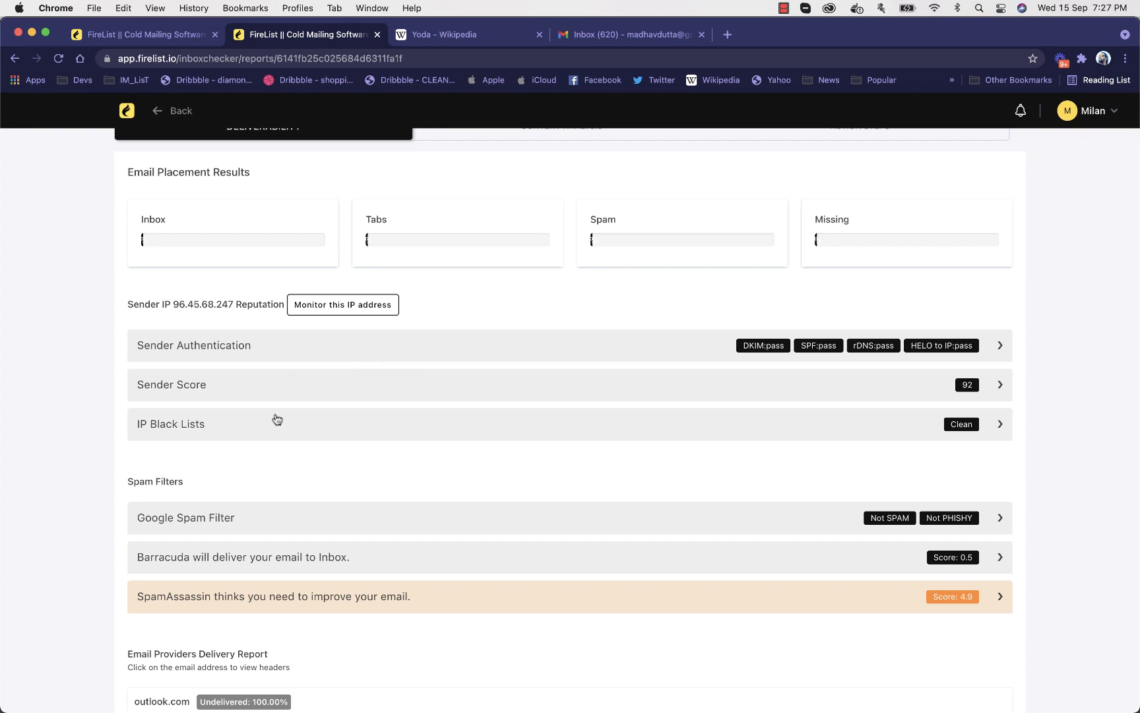
pyautogui.scroll(-2, 277, 419)
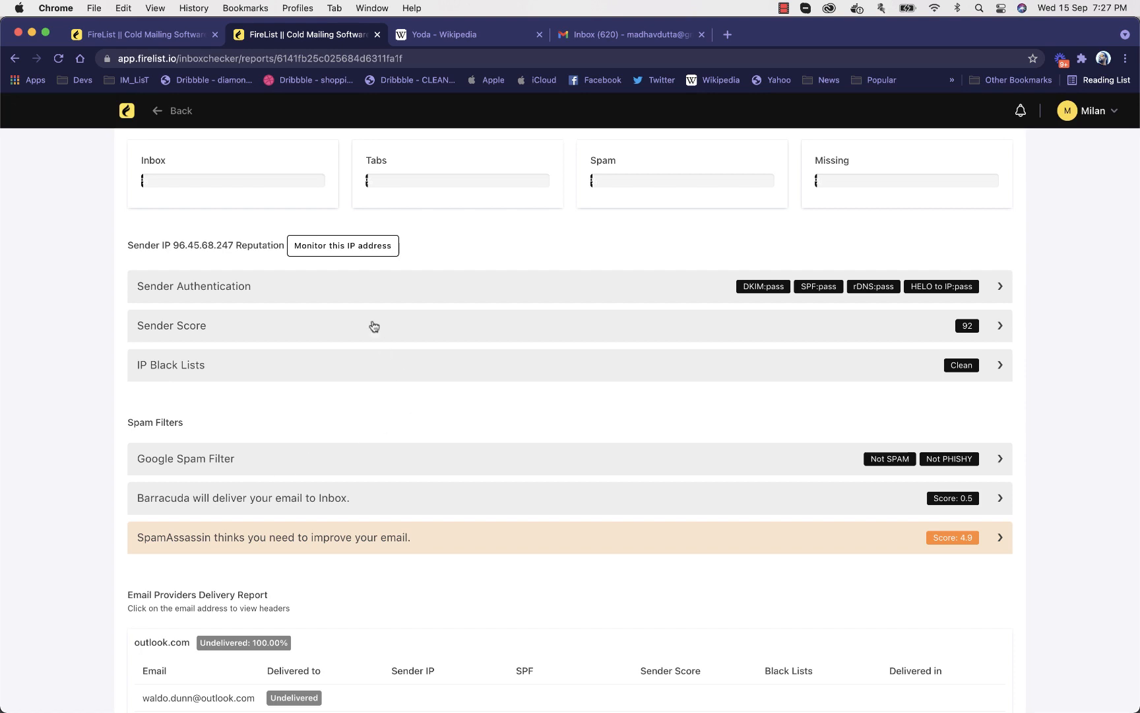
pyautogui.scroll(5, 374, 326)
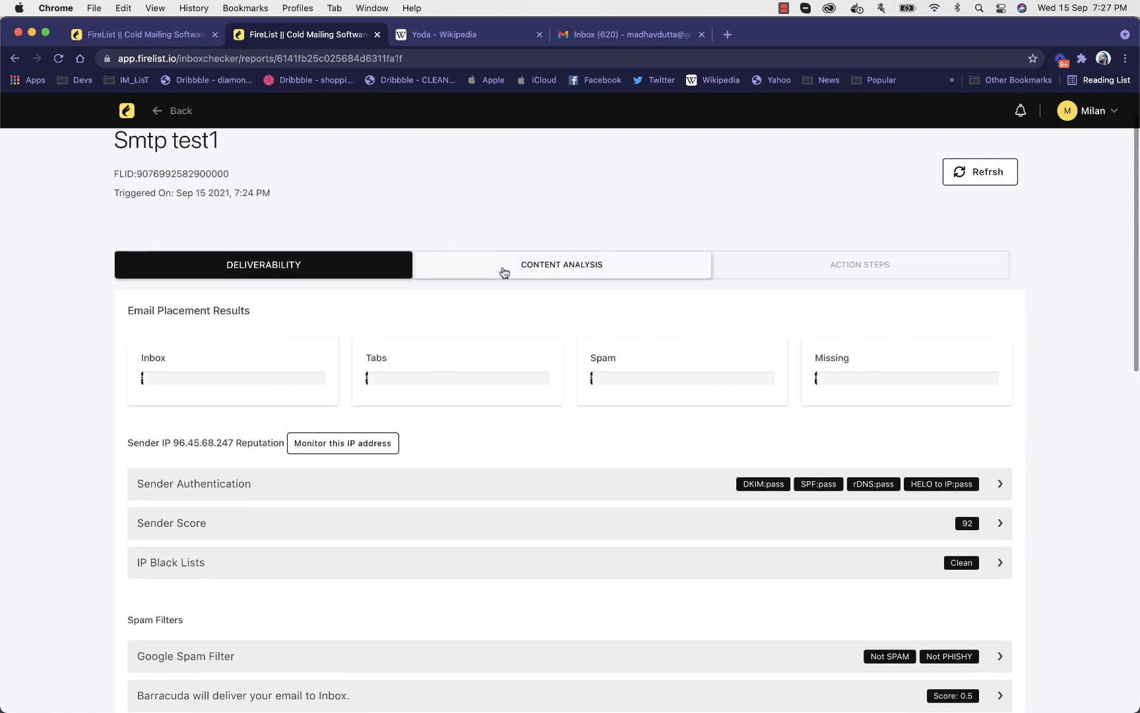
# Open the report's content analysis and highlight the total message size line in the email information
pyautogui.click(502, 266)
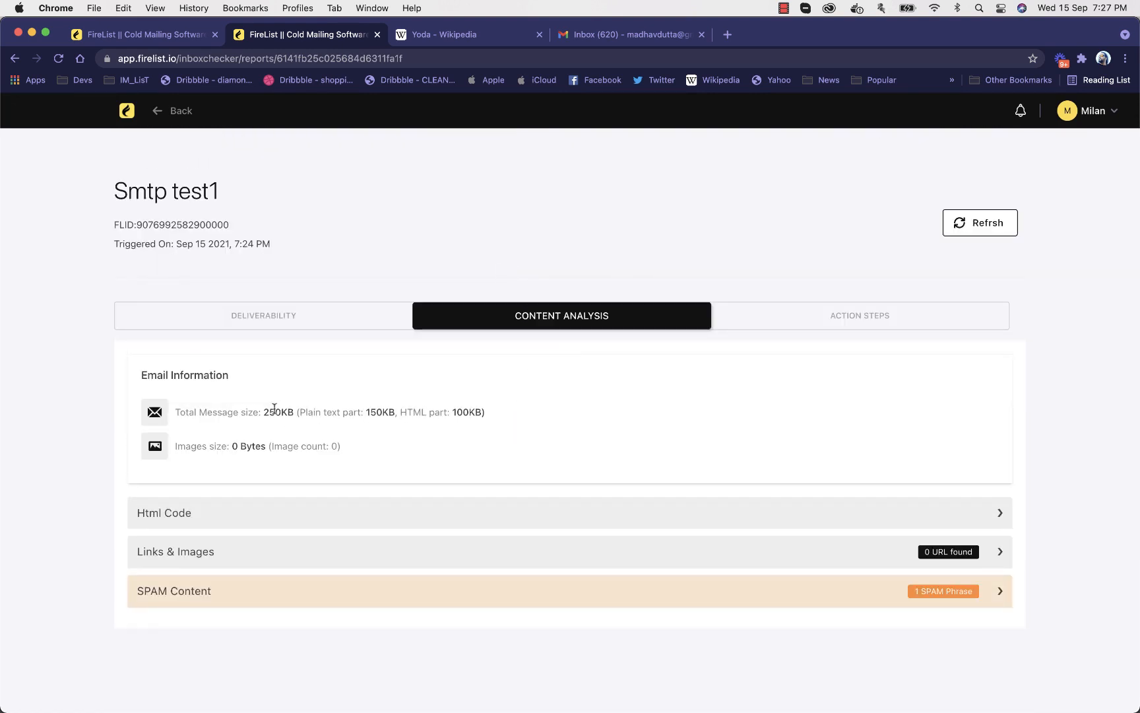
pyautogui.moveTo(185, 412); pyautogui.dragTo(484, 429)
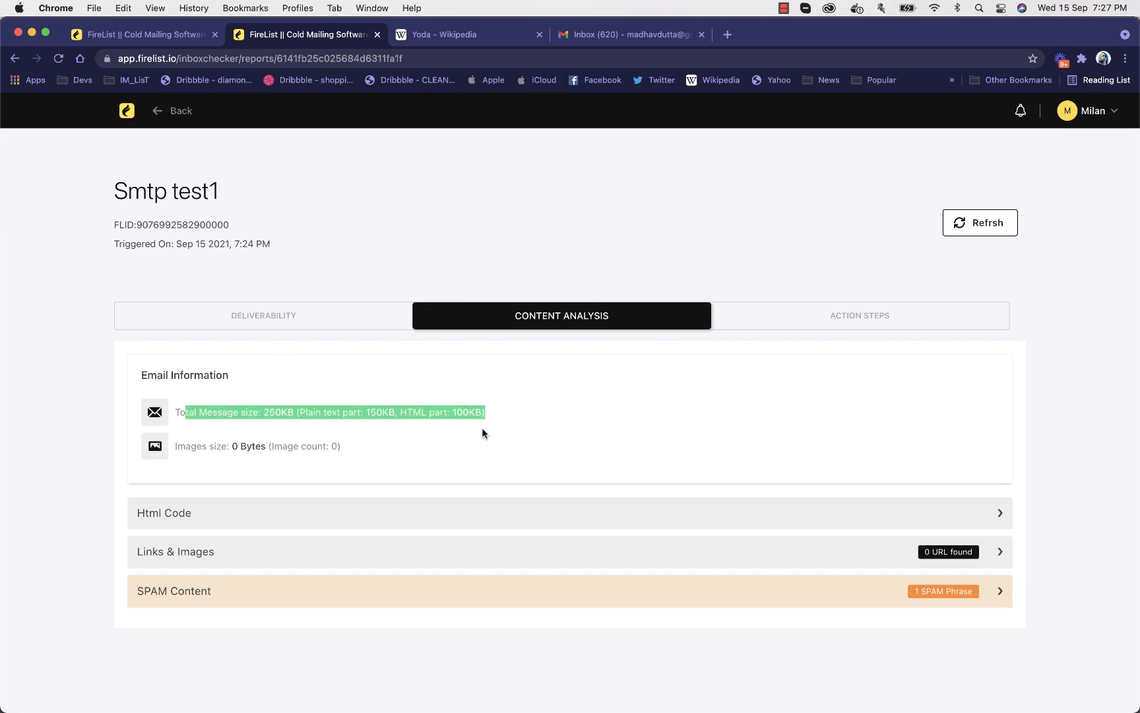
pyautogui.click(290, 433)
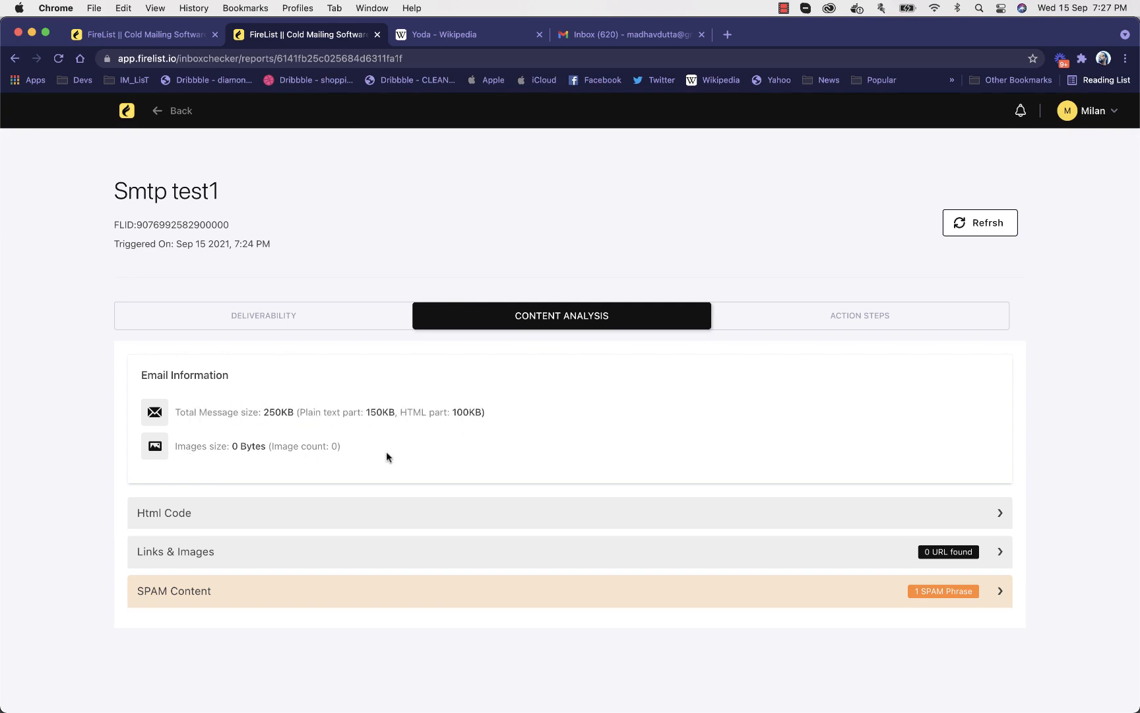
# Expand the Html Code, Links & Images and SPAM Content sections of the content analysis to review their findings
pyautogui.click(400, 512)
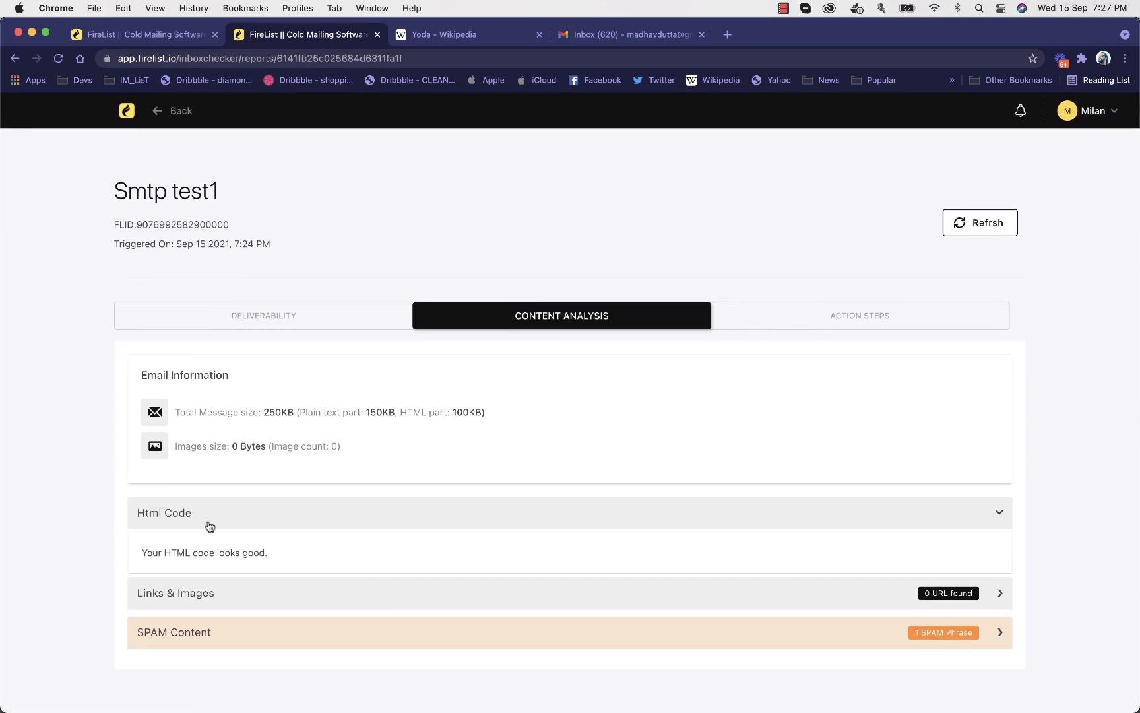
pyautogui.click(242, 585)
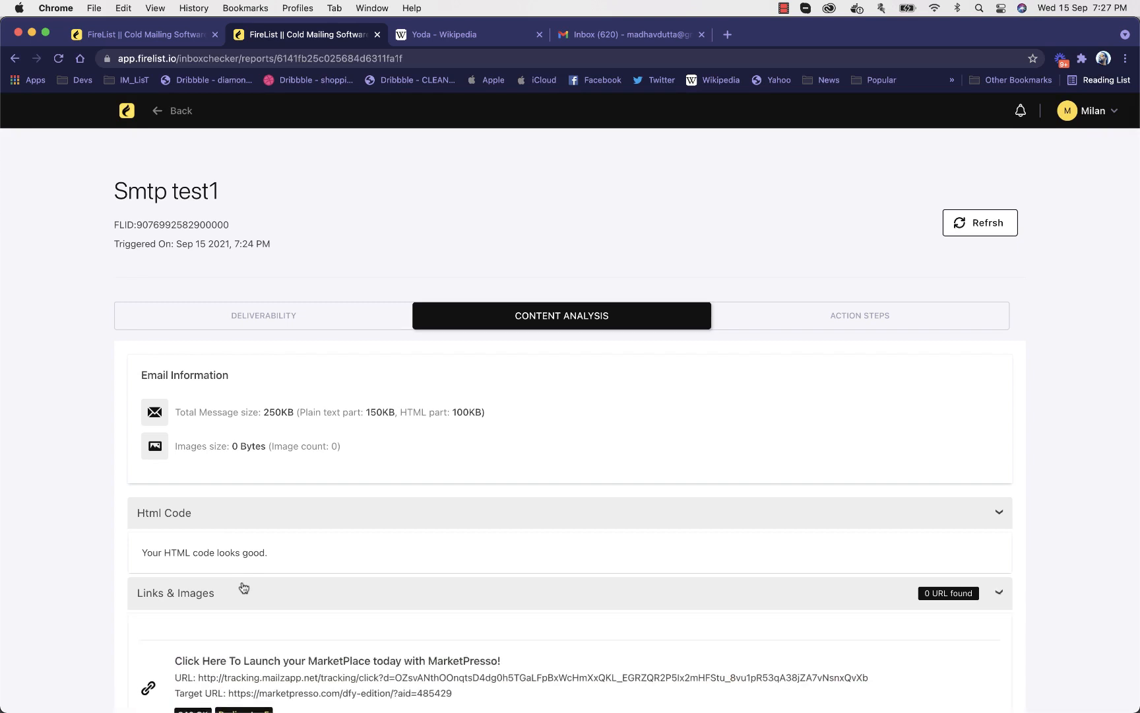
pyautogui.scroll(-5, 324, 522)
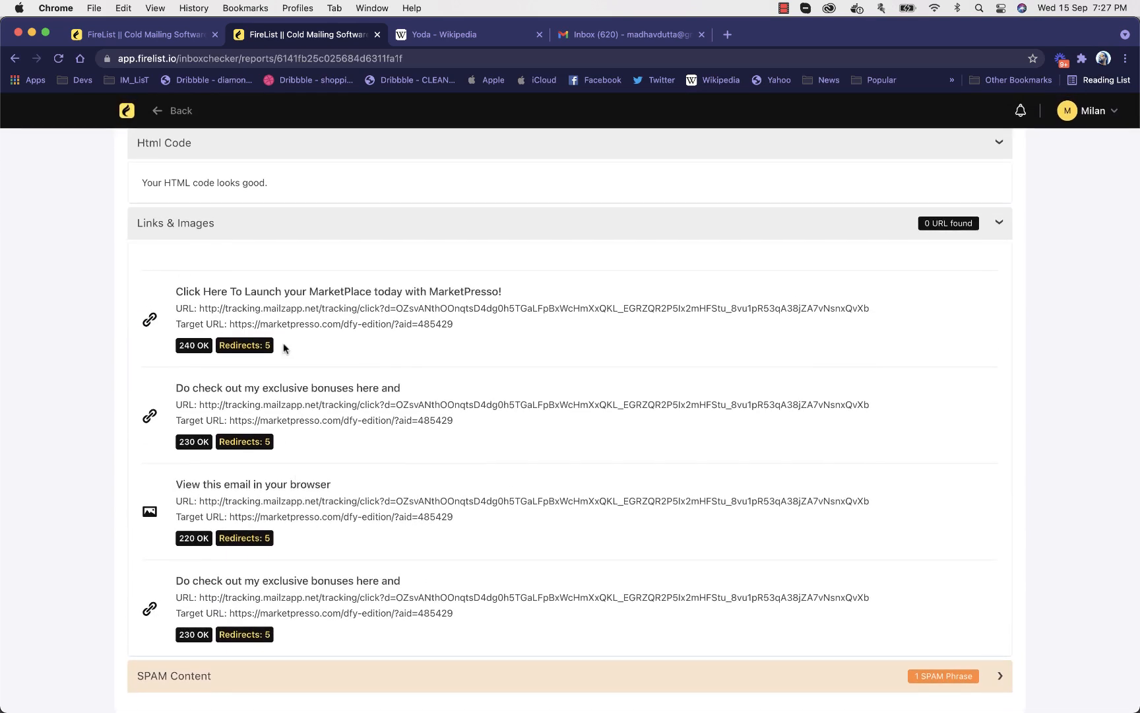
pyautogui.click(297, 672)
pyautogui.scroll(-2, 367, 441)
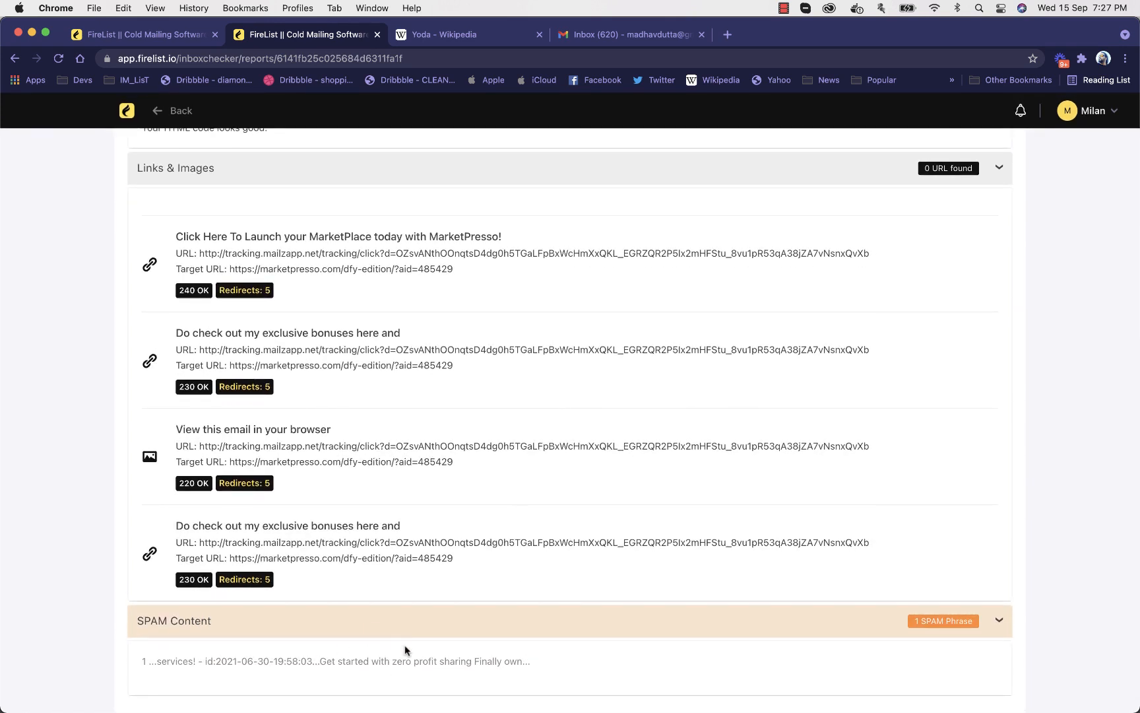
# View the action steps of the Smtp test1 report and return to its deliverability results
pyautogui.scroll(10, 594, 549)
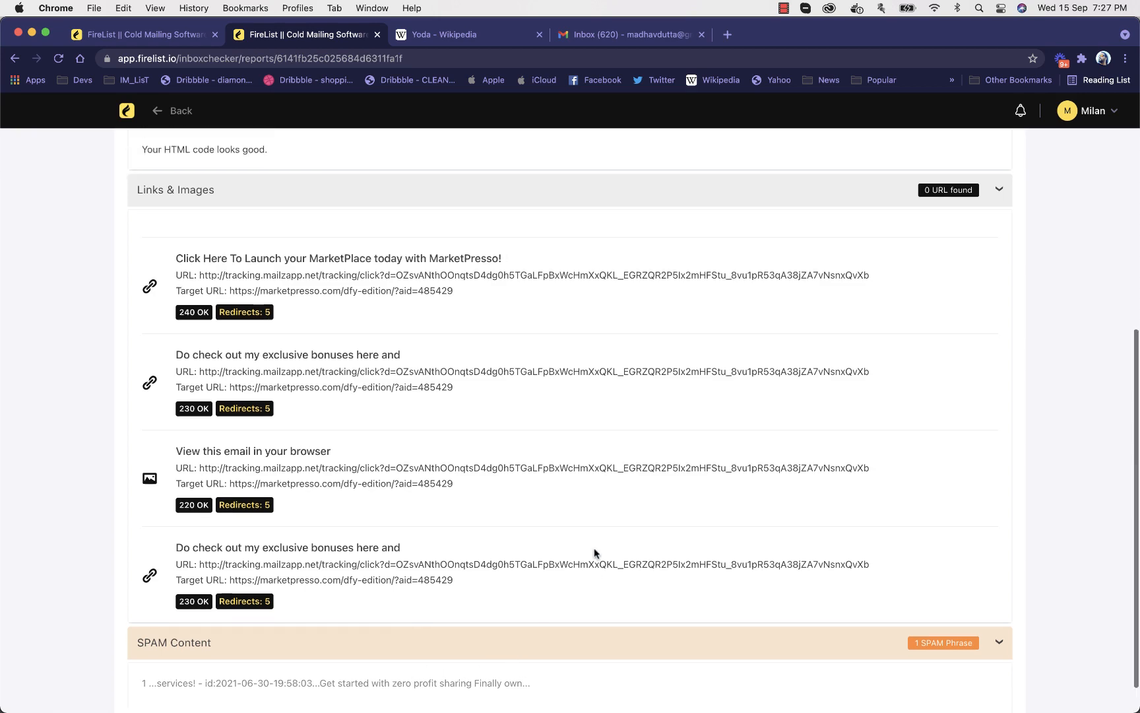
pyautogui.scroll(1, 752, 386)
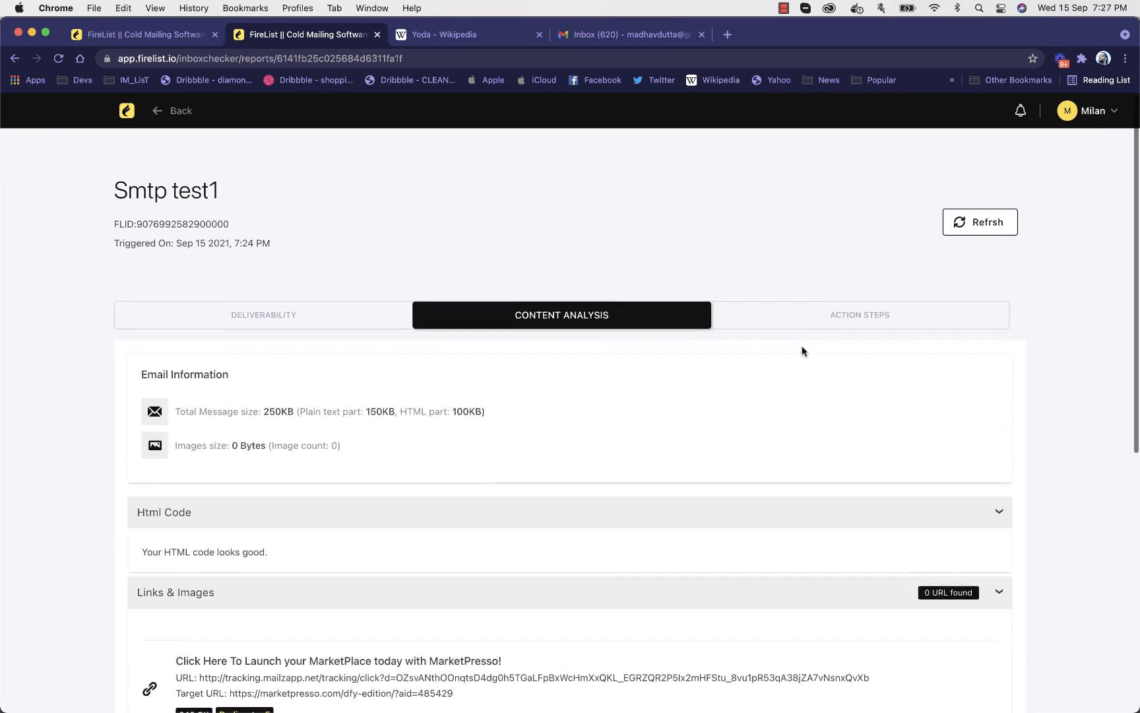
pyautogui.click(843, 316)
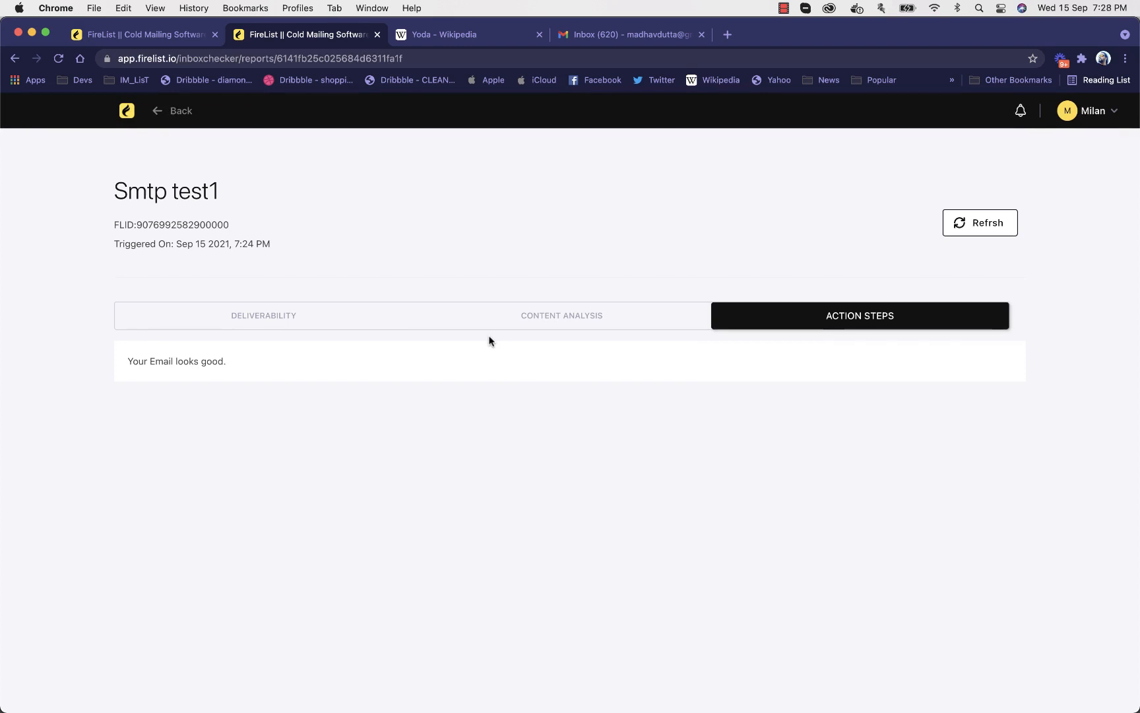
pyautogui.click(311, 330)
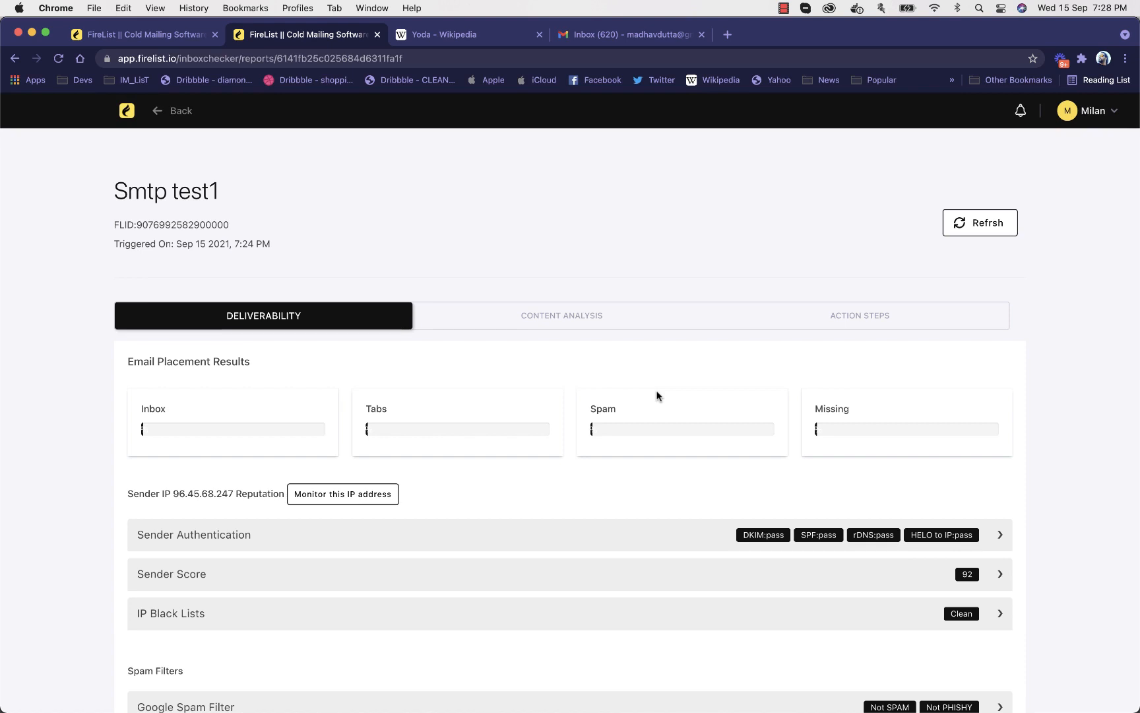
# Leave the inbox test report for the dashboard and start a new auto warmup campaign from the campaign list
pyautogui.click(128, 111)
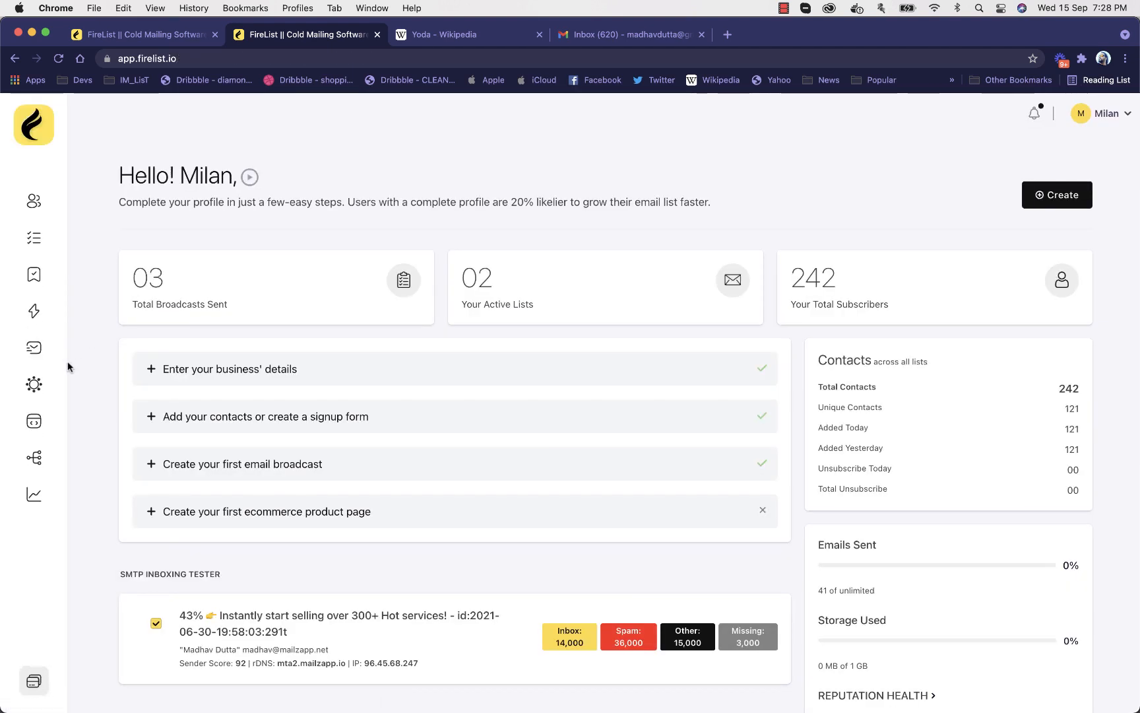
pyautogui.click(38, 389)
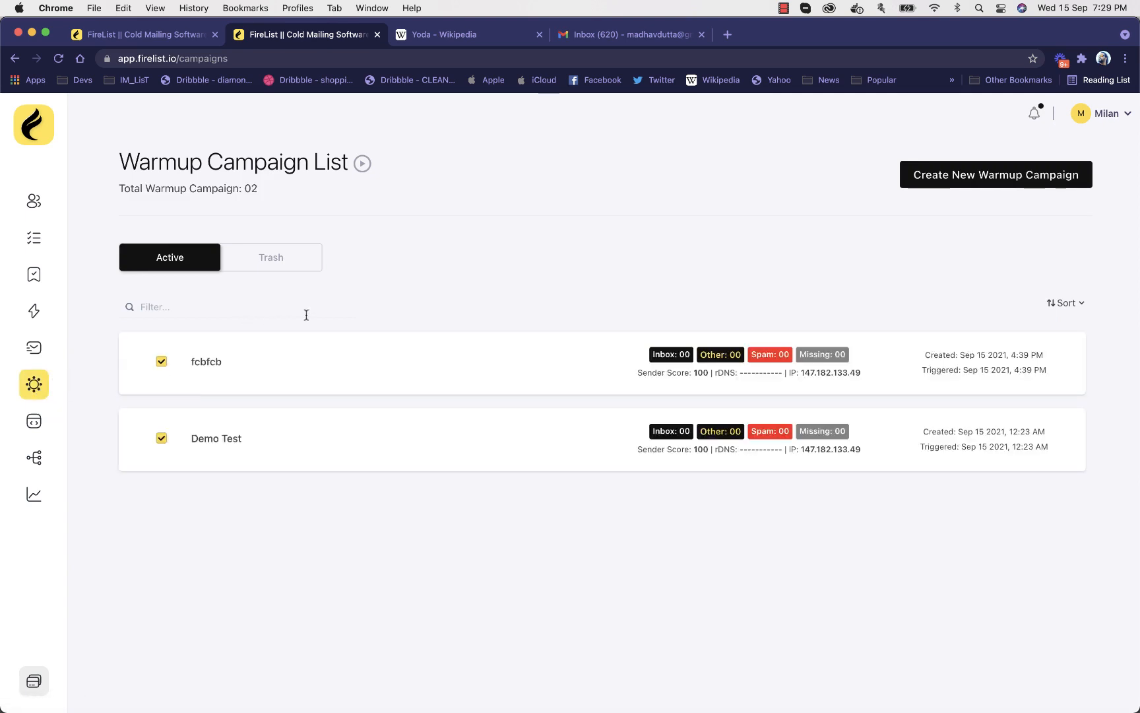
pyautogui.click(980, 182)
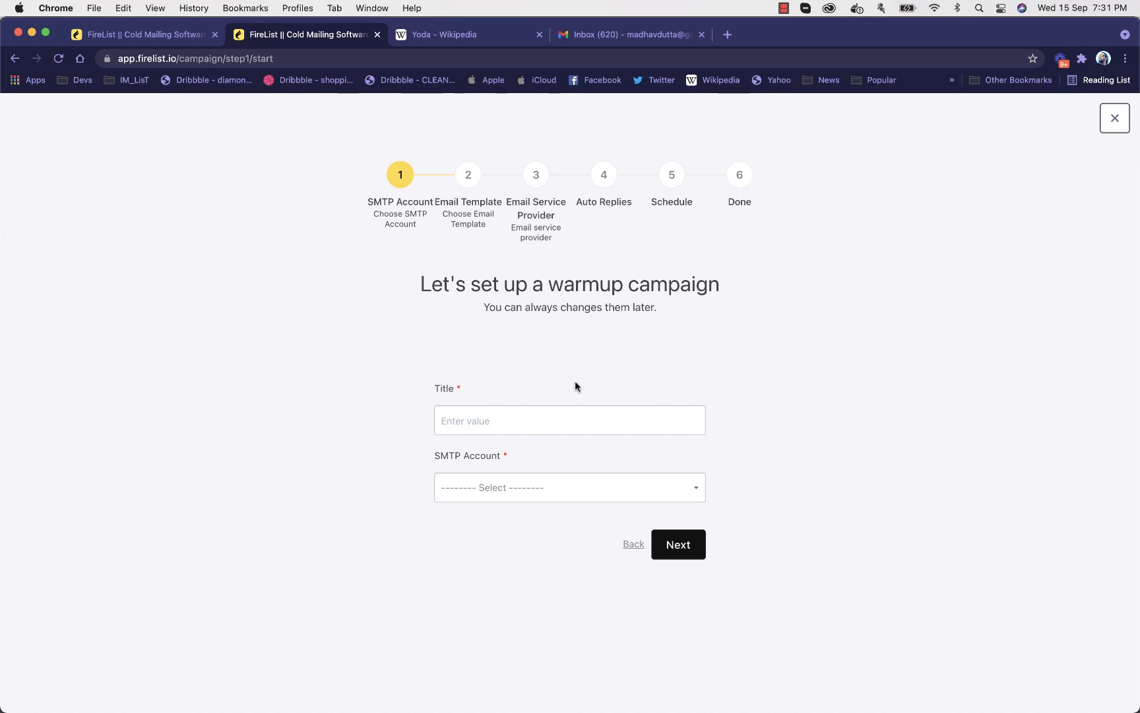
# Title the warmup campaign "Warmup Csamp1" and choose Firelist Mailgun API (Mailgun) as its SMTP account
pyautogui.click(540, 433)
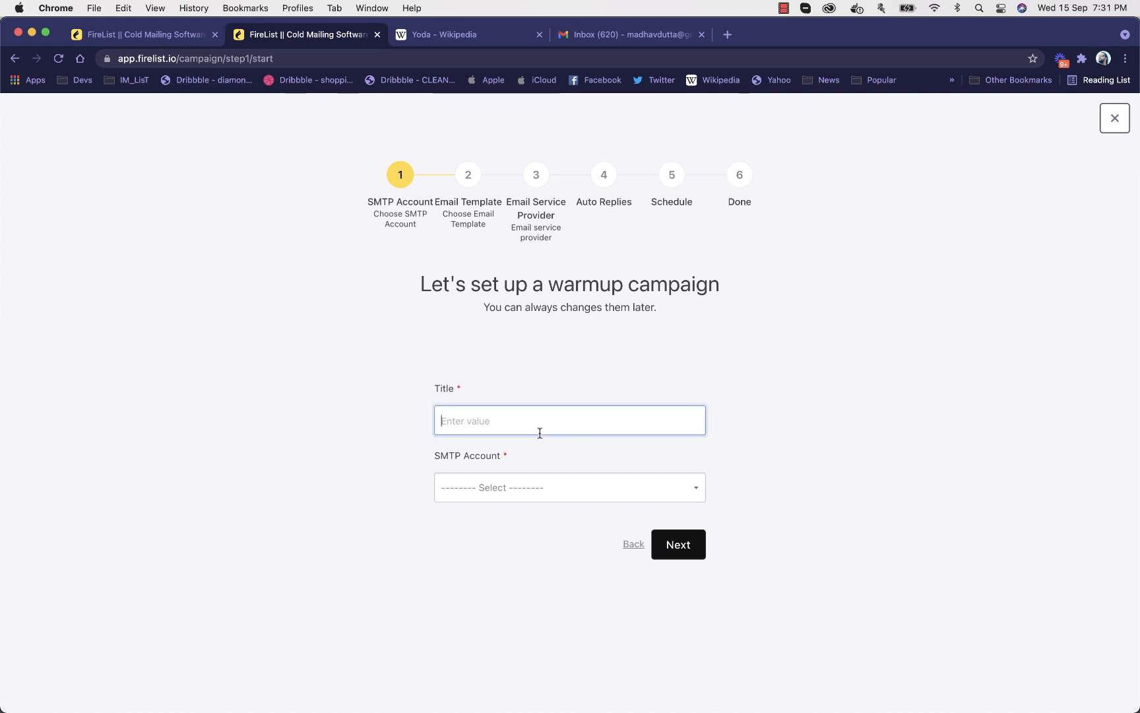
pyautogui.write('Wa')
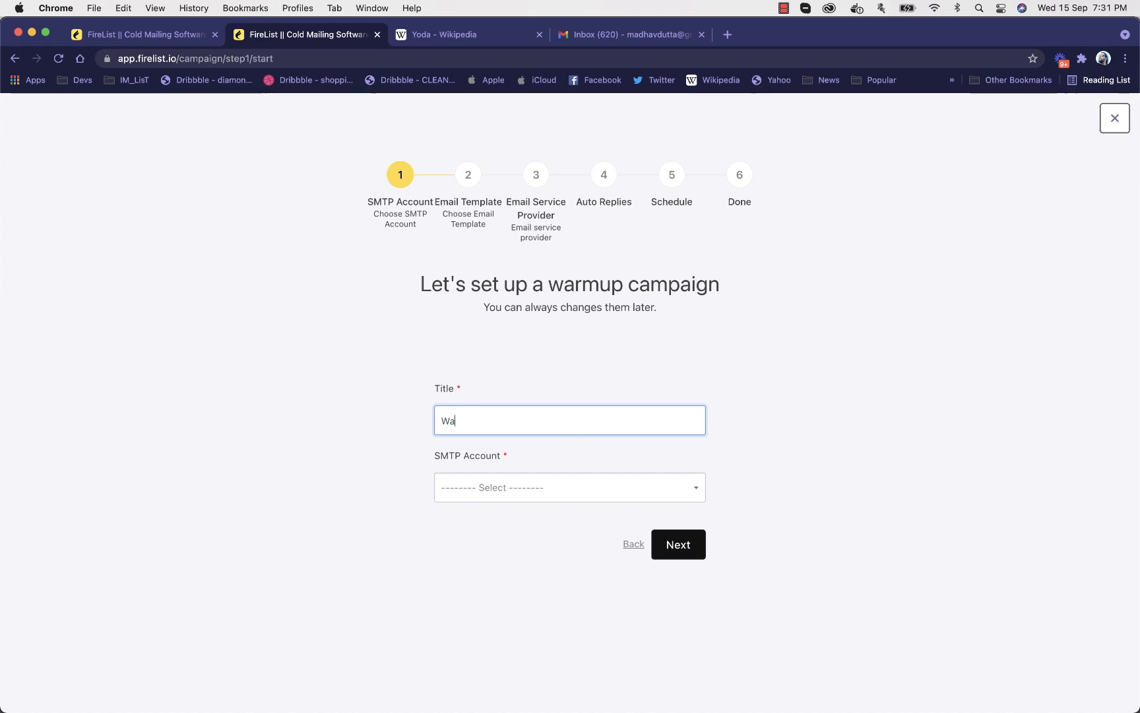
pyautogui.write('rmup Csamp1')
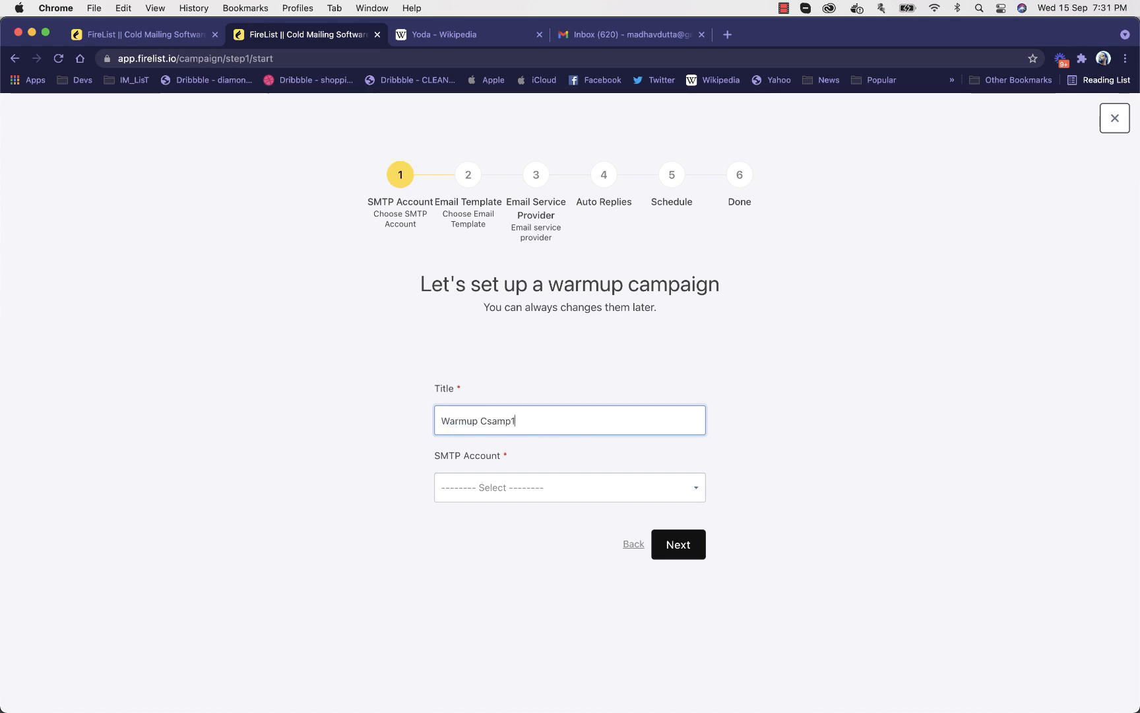
pyautogui.click(543, 486)
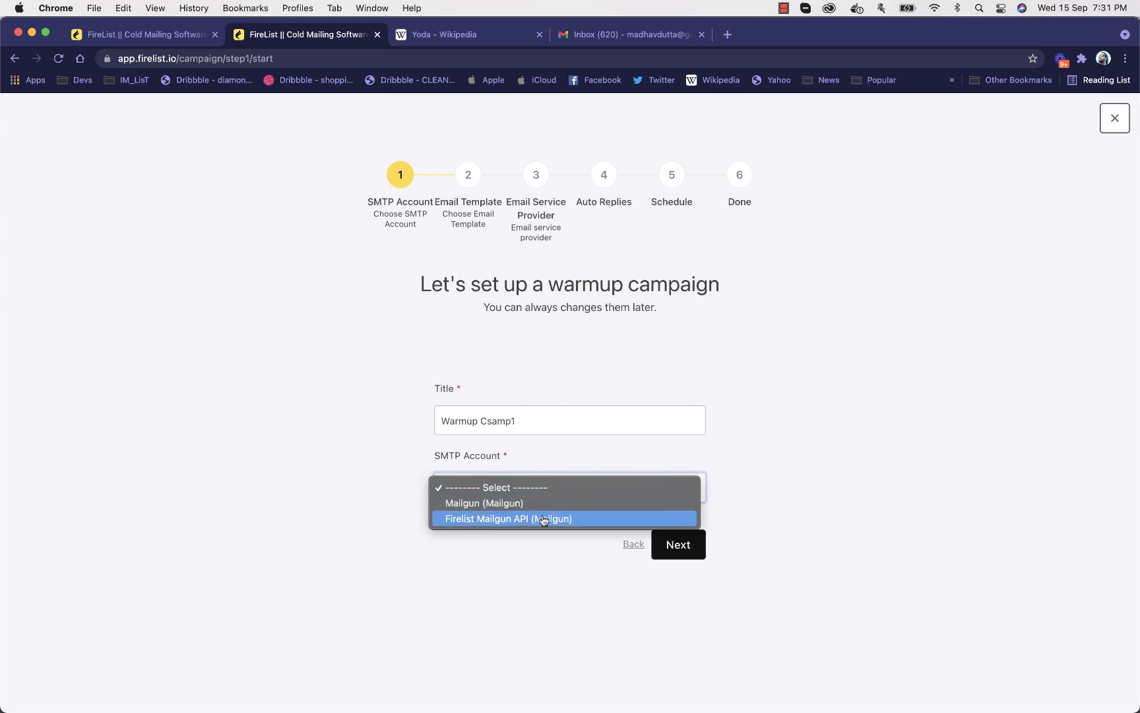
pyautogui.click(543, 527)
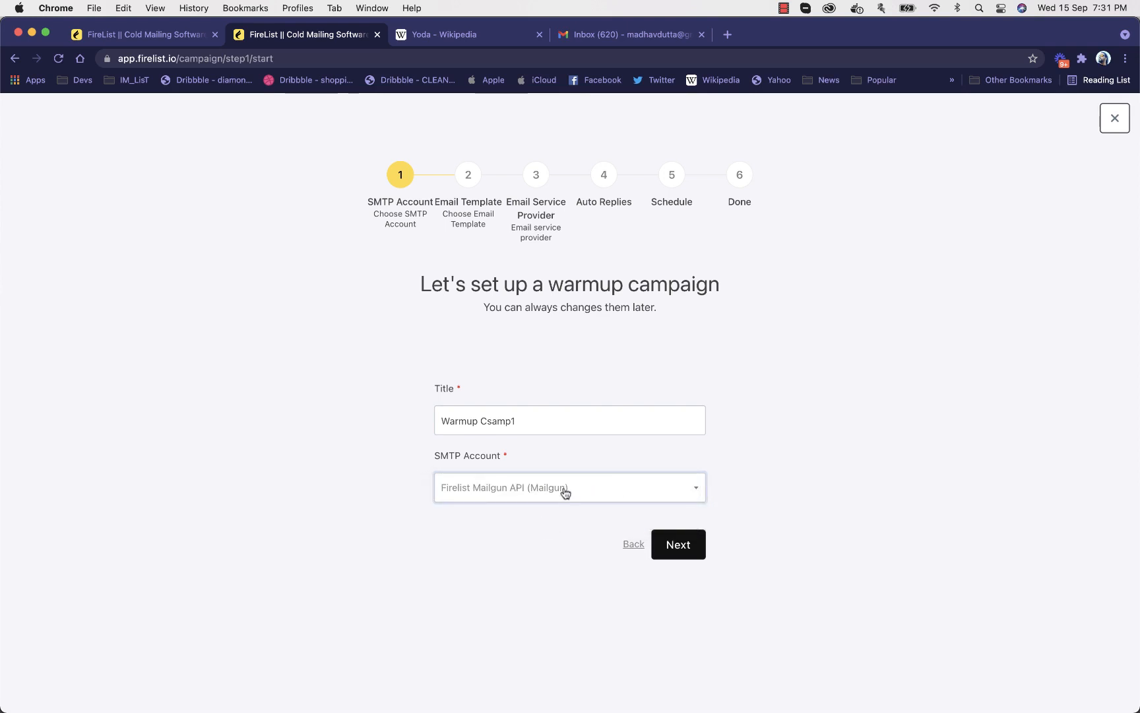
# Continue past the SMTP account stage and save the email template with the Sales category and its default content
pyautogui.click(692, 546)
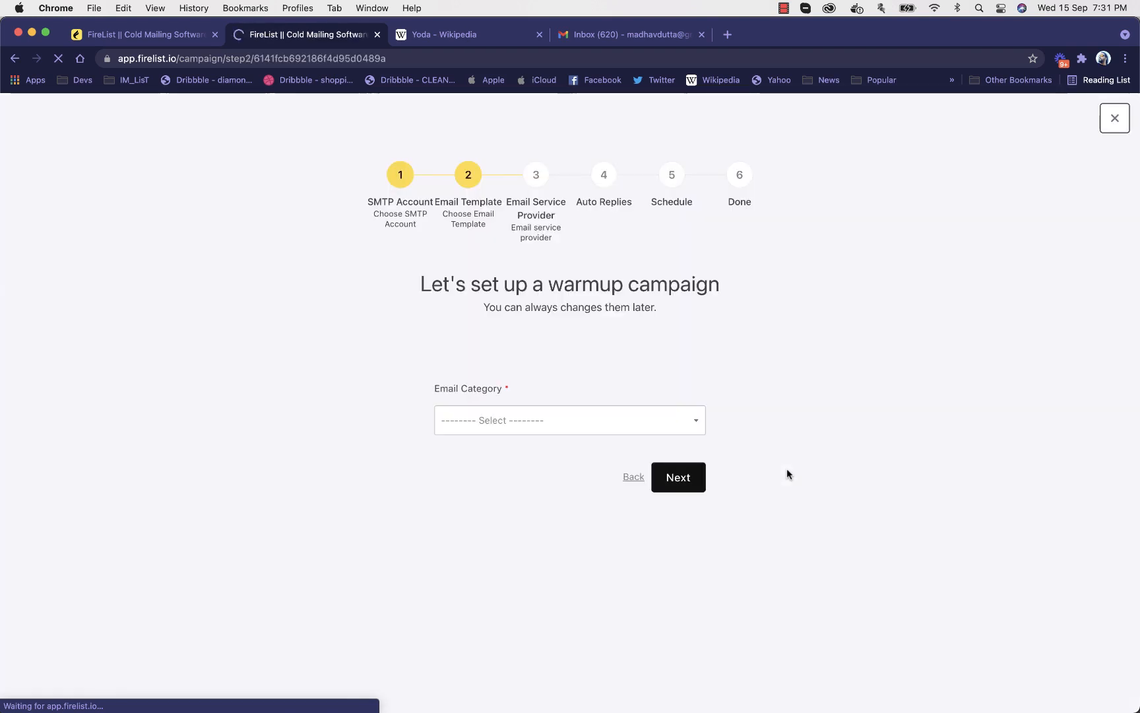
pyautogui.click(551, 428)
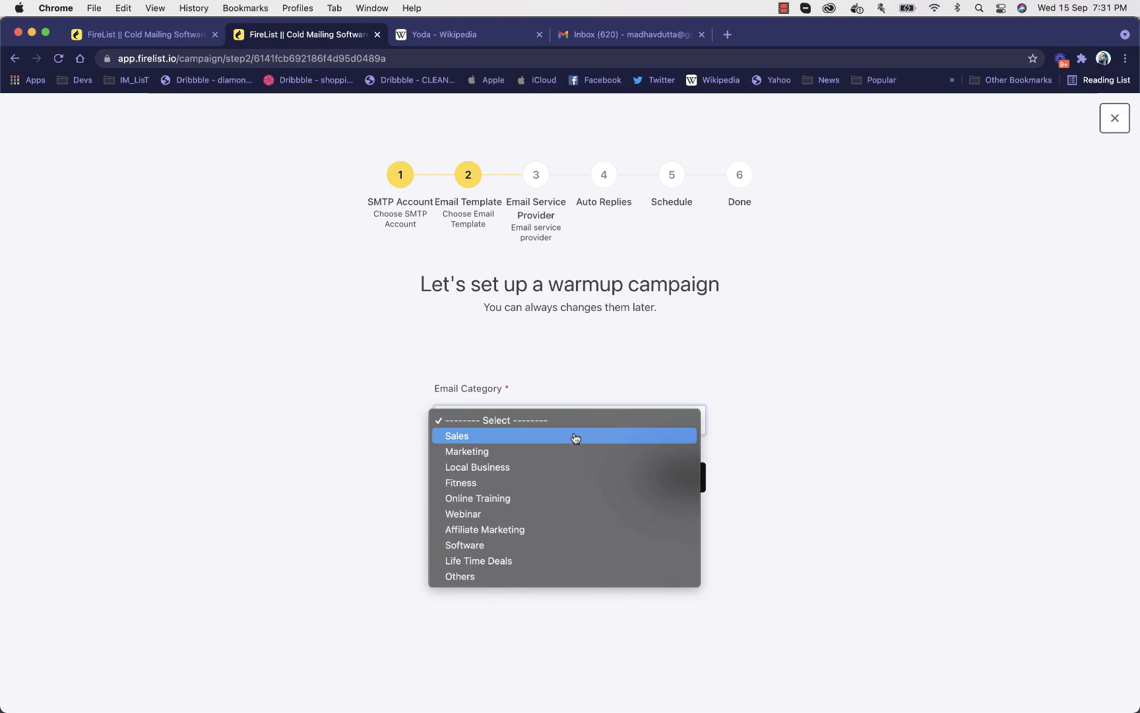
pyautogui.click(533, 438)
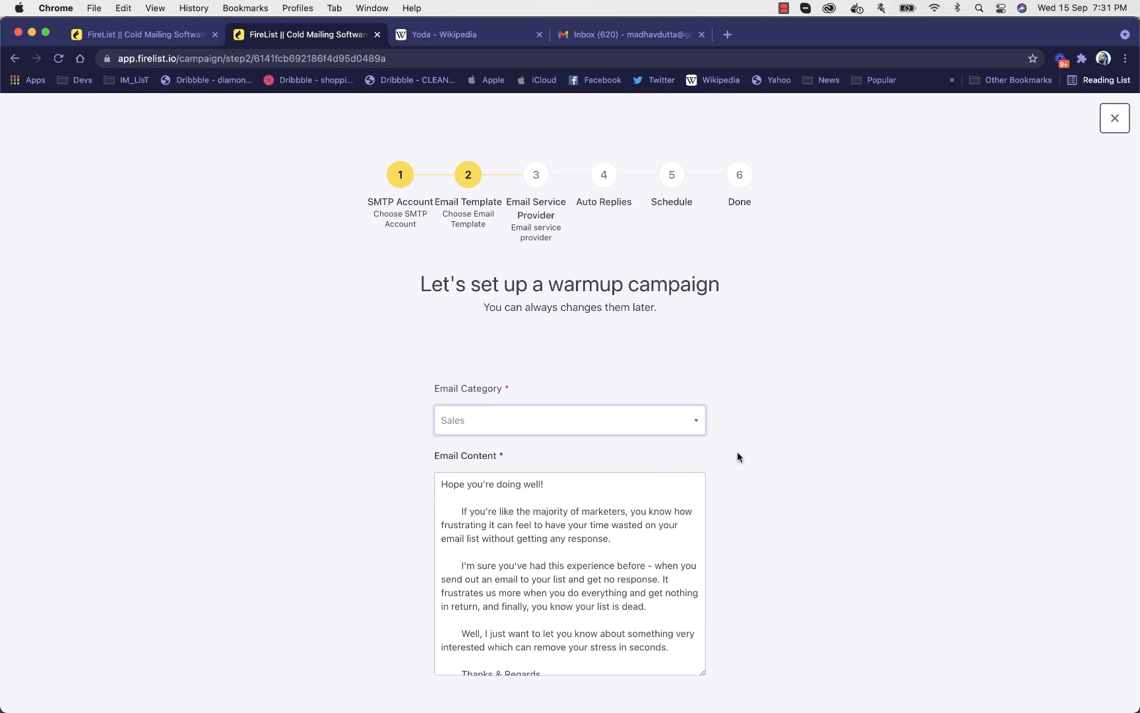
pyautogui.scroll(-3, 737, 451)
pyautogui.scroll(-1, 635, 464)
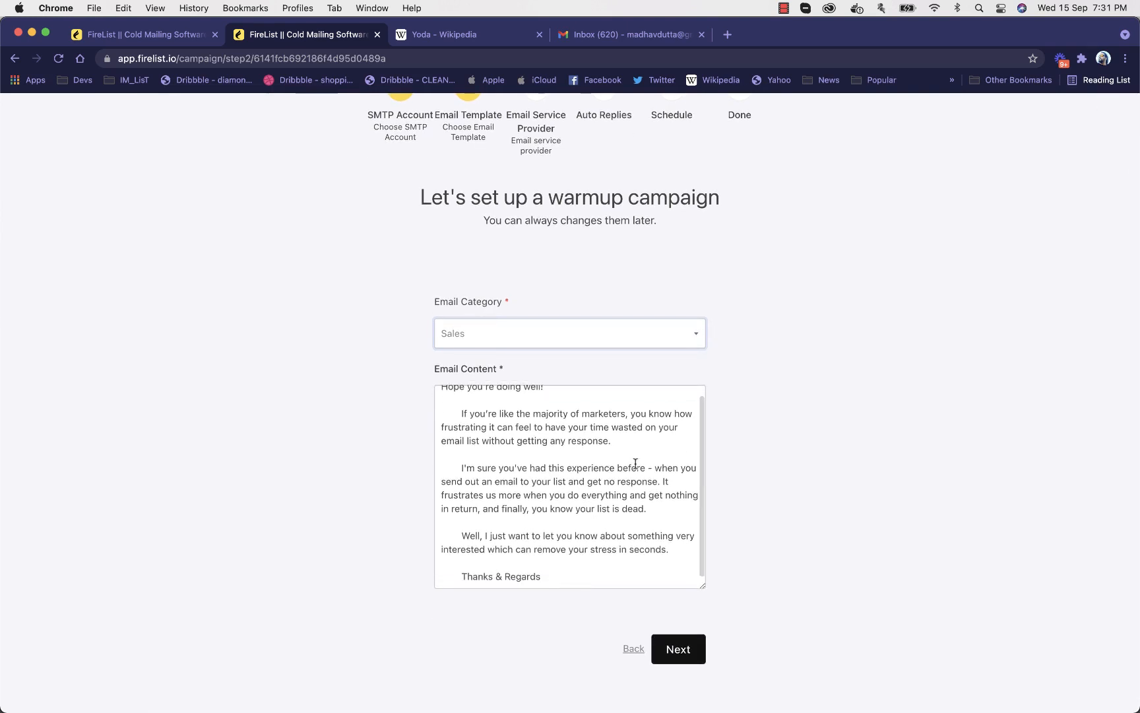
pyautogui.click(635, 438)
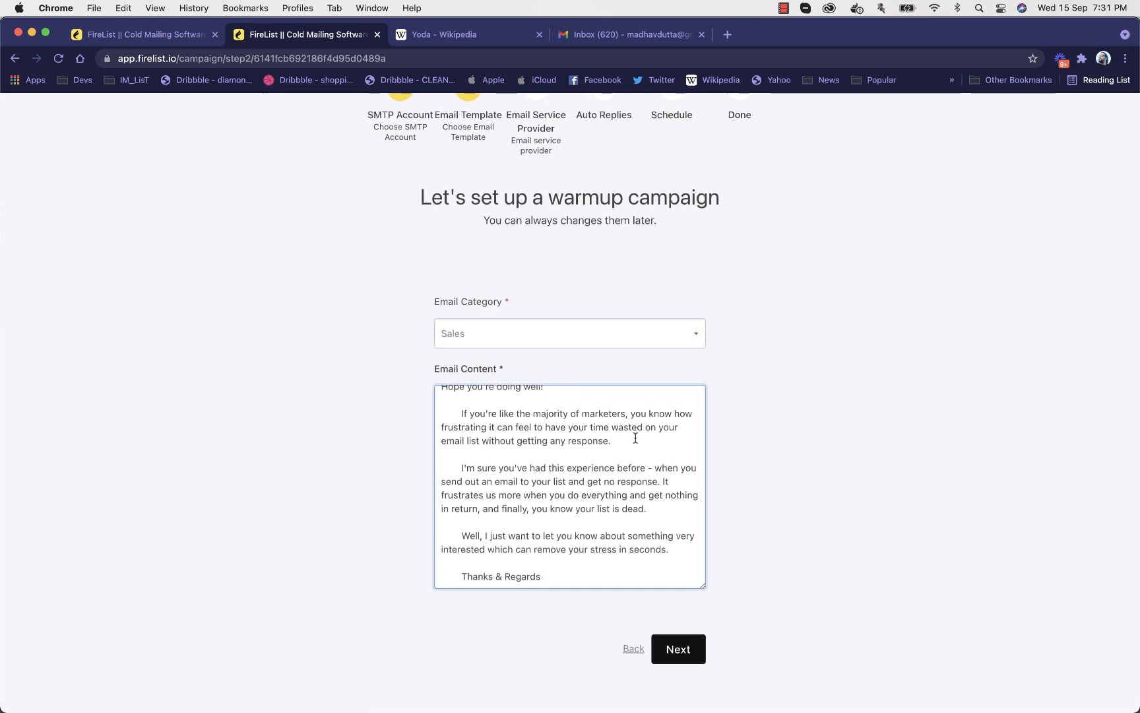
pyautogui.click(693, 648)
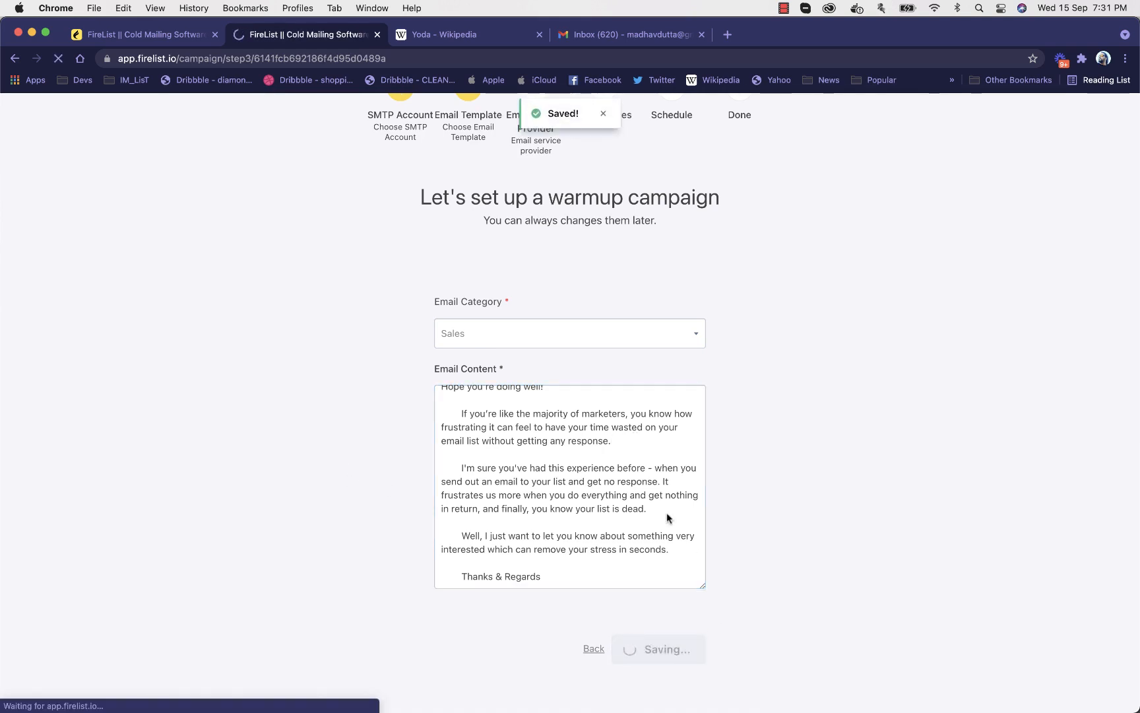
# Review the email service providers and save the stage with every provider group selected
pyautogui.scroll(-5, 603, 437)
pyautogui.scroll(-2, 604, 438)
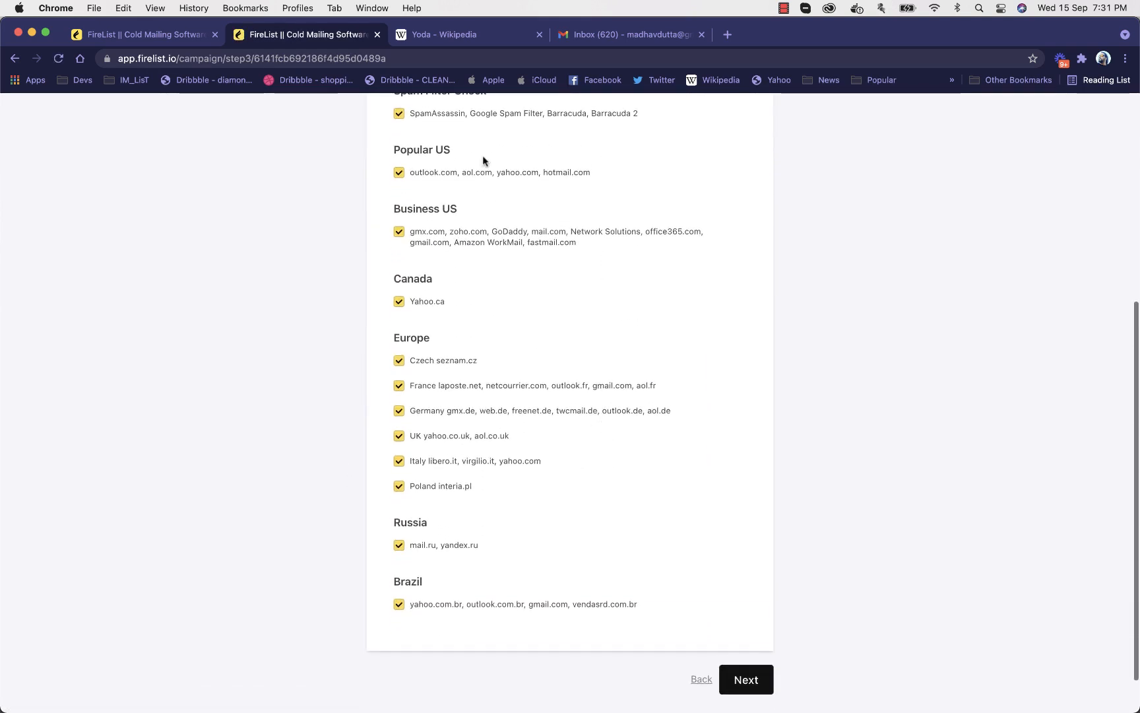
pyautogui.scroll(4, 724, 559)
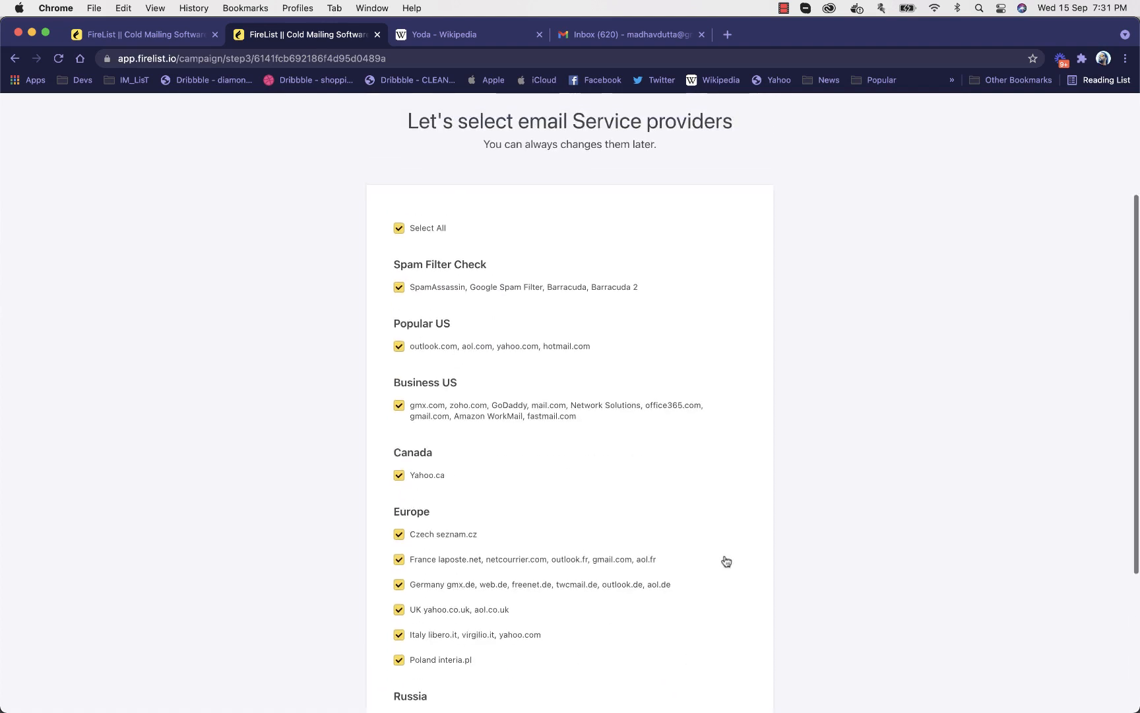
pyautogui.scroll(-5, 726, 561)
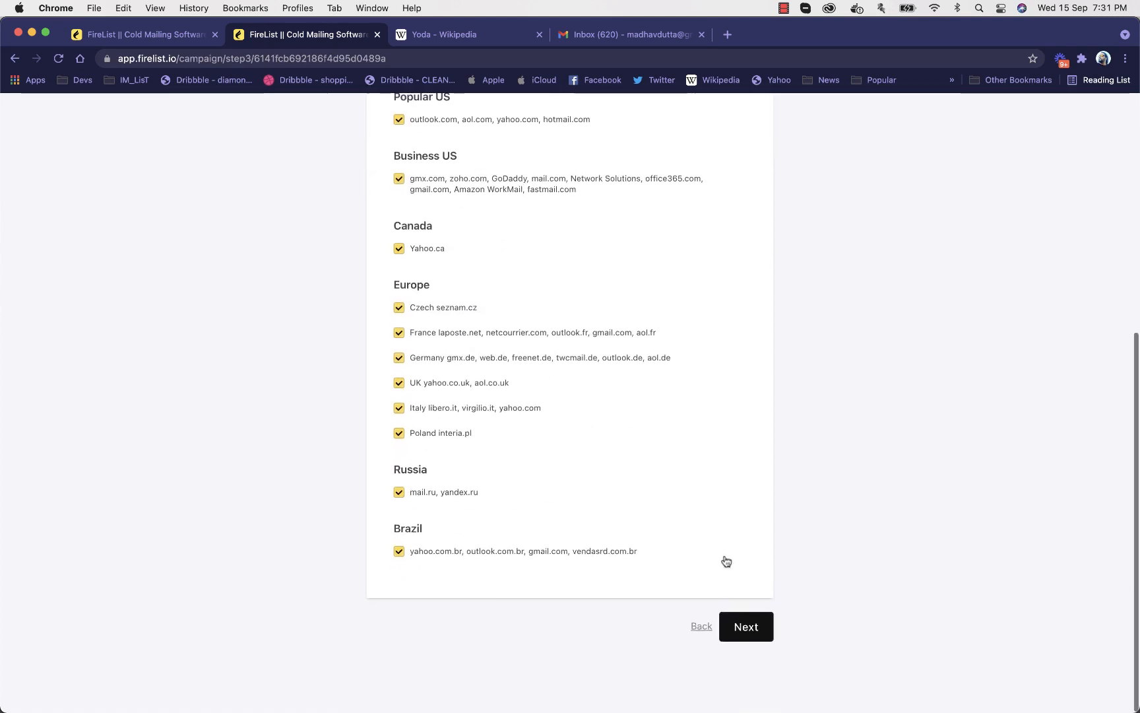
pyautogui.click(750, 635)
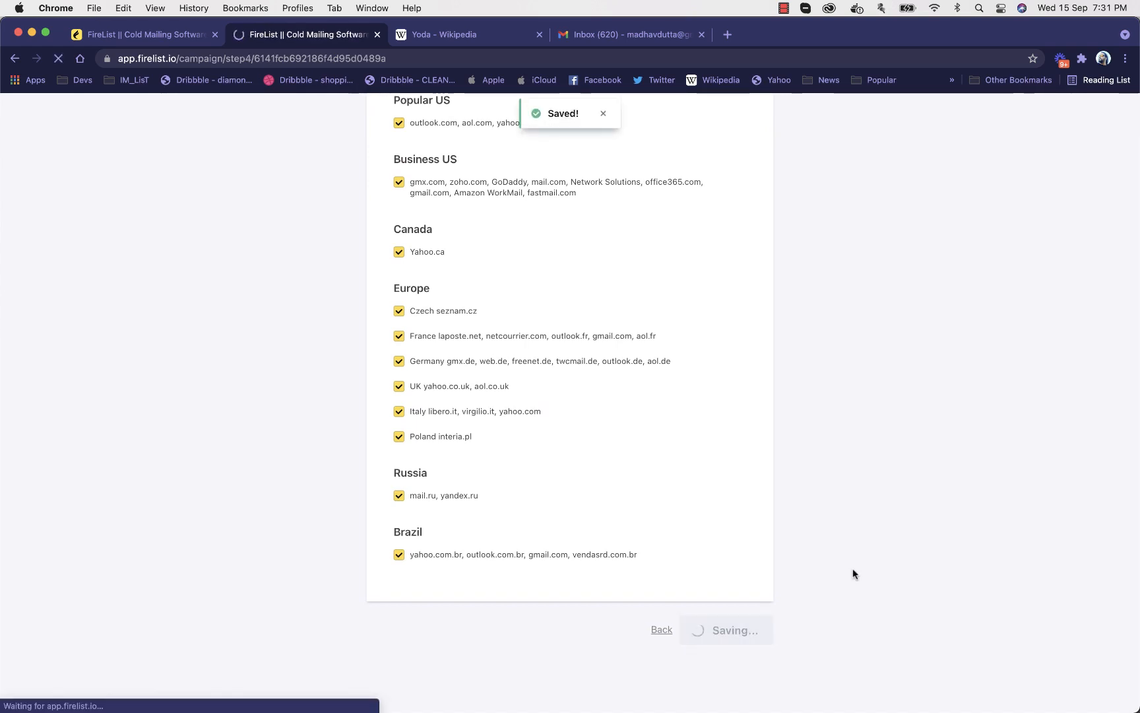
# Choose Sales as the email category for the auto replies, review the reply content and save it
pyautogui.click(634, 429)
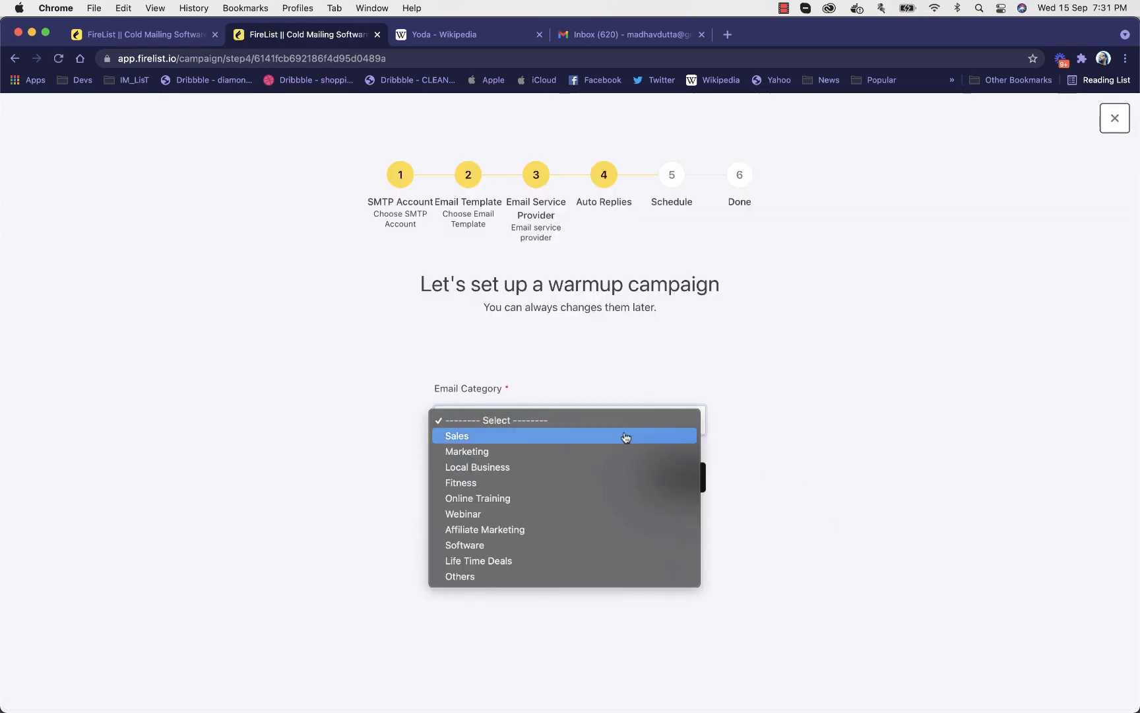
pyautogui.click(680, 330)
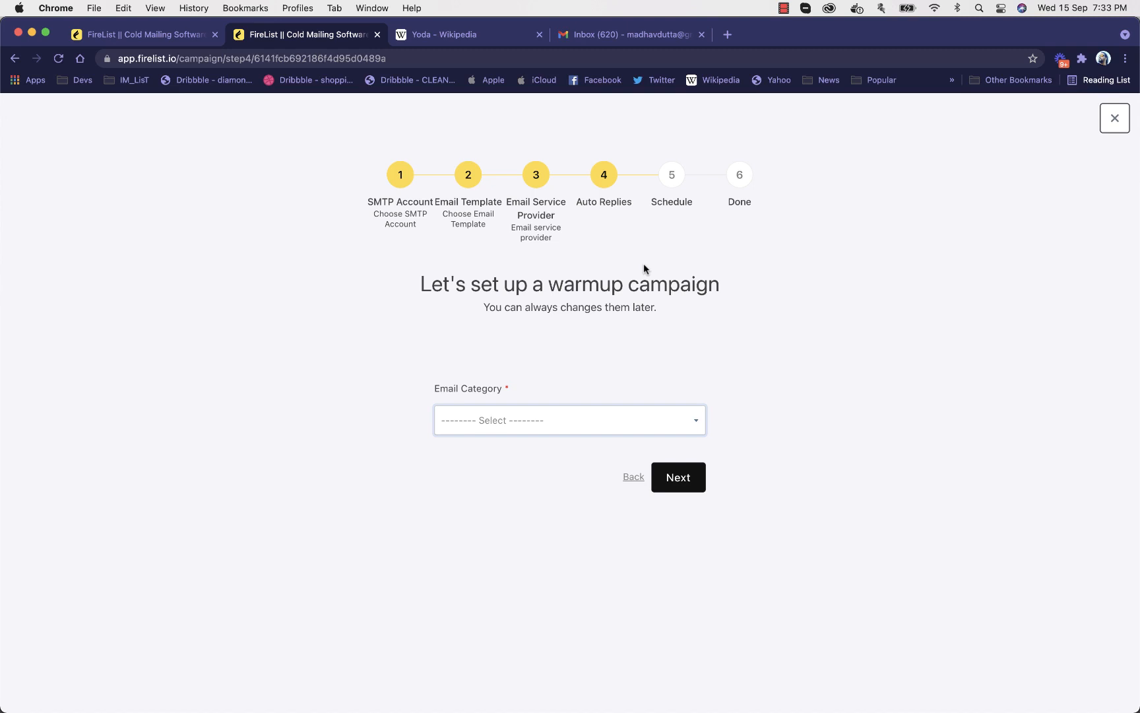
pyautogui.click(530, 421)
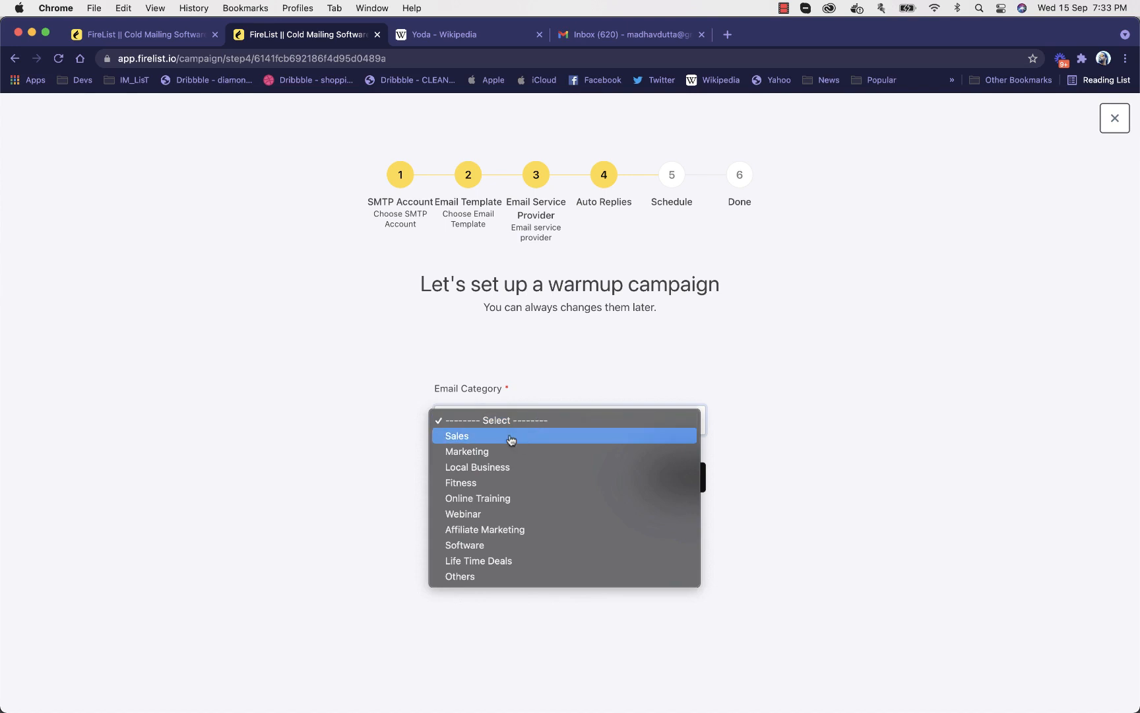
pyautogui.click(511, 438)
pyautogui.scroll(-3, 784, 398)
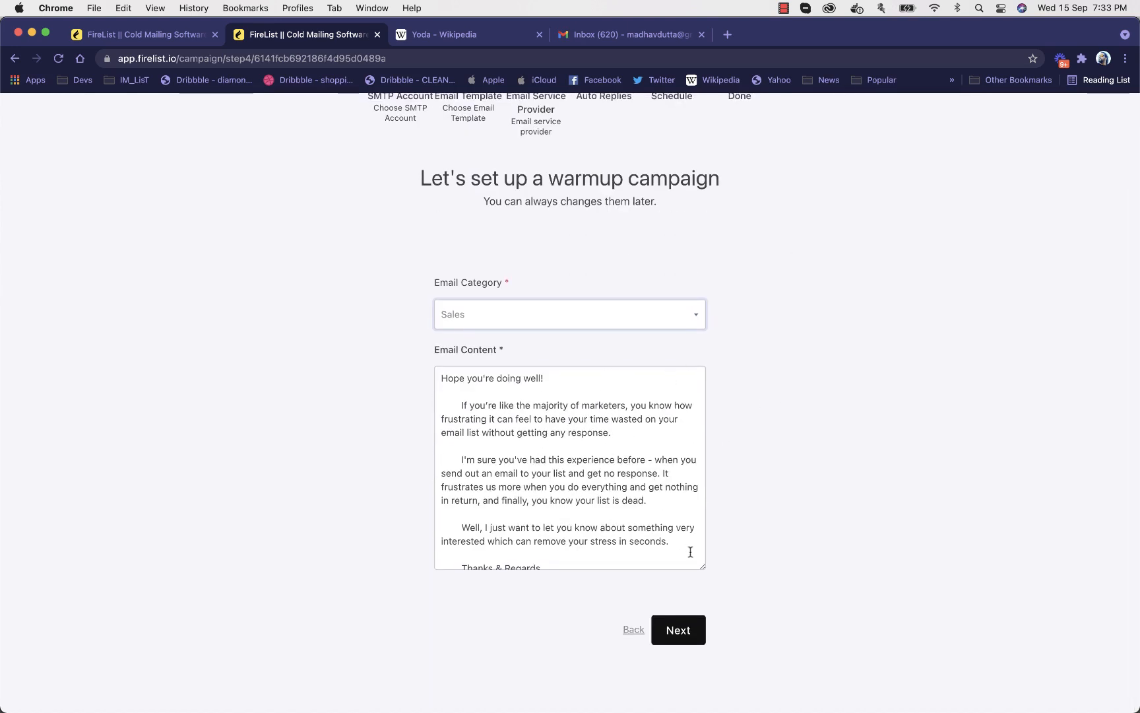
pyautogui.scroll(3, 740, 464)
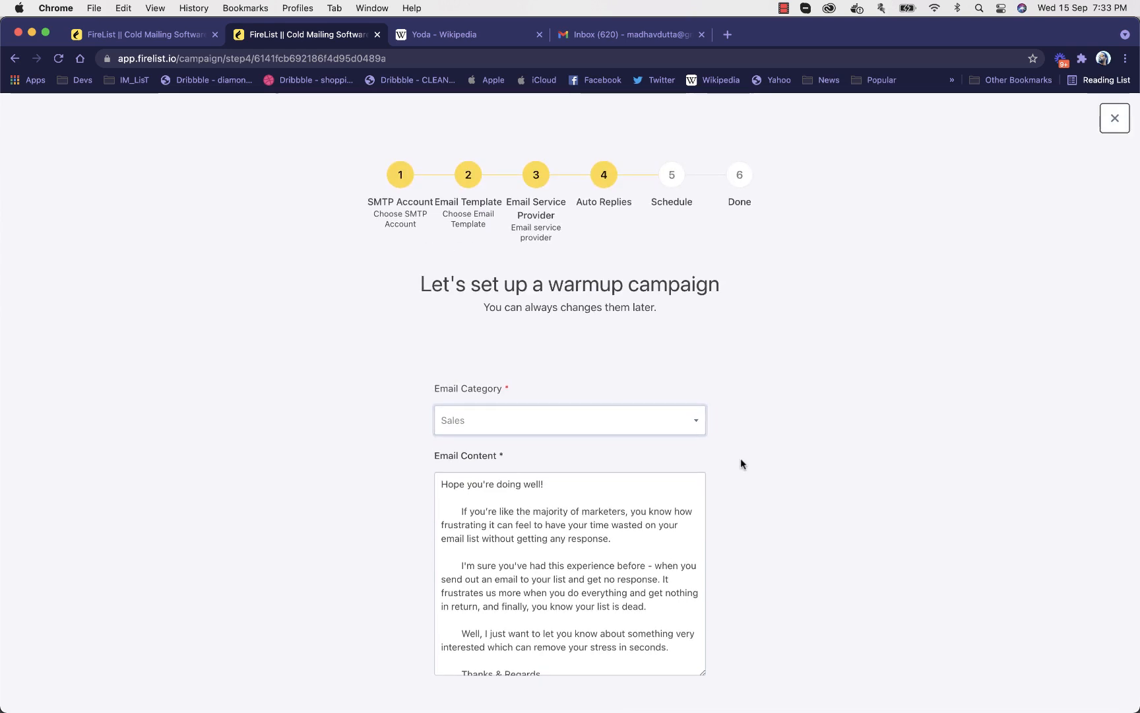
pyautogui.scroll(-1, 587, 594)
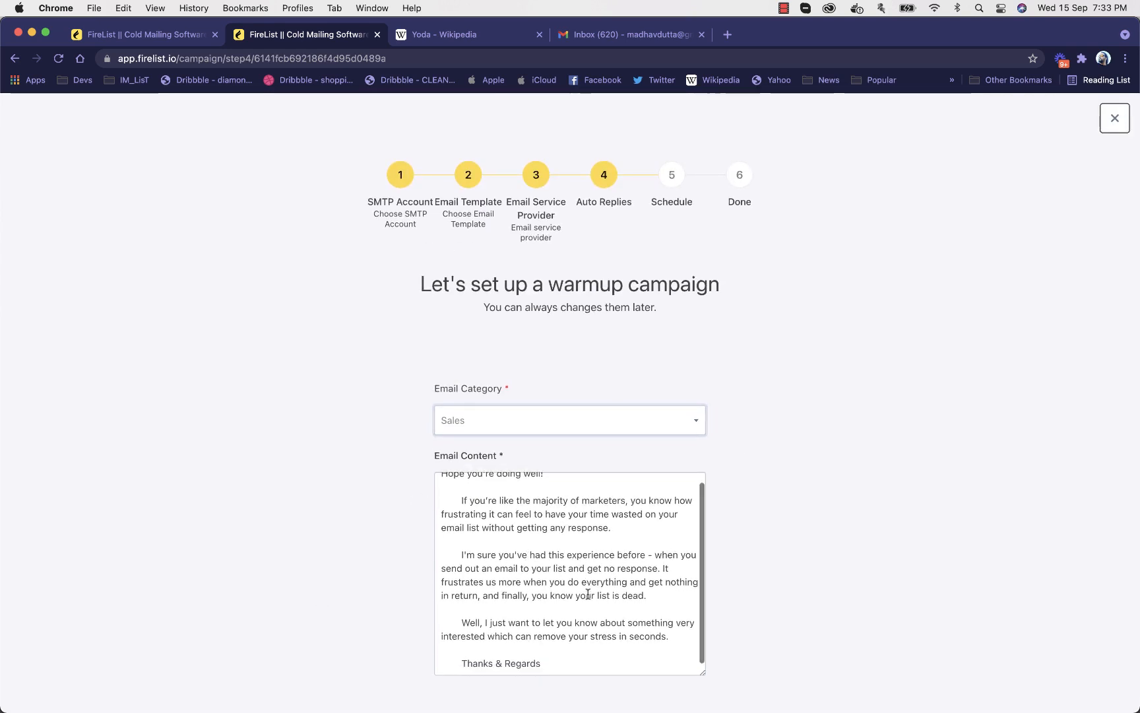
pyautogui.scroll(1, 659, 535)
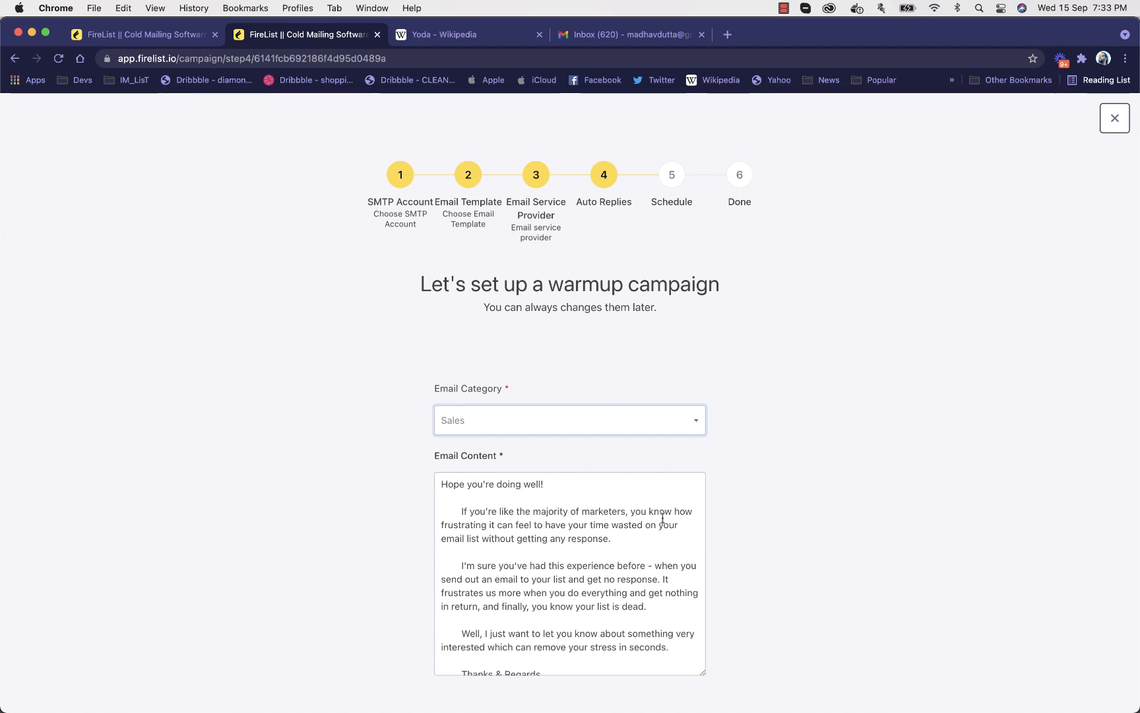
pyautogui.scroll(-3, 806, 484)
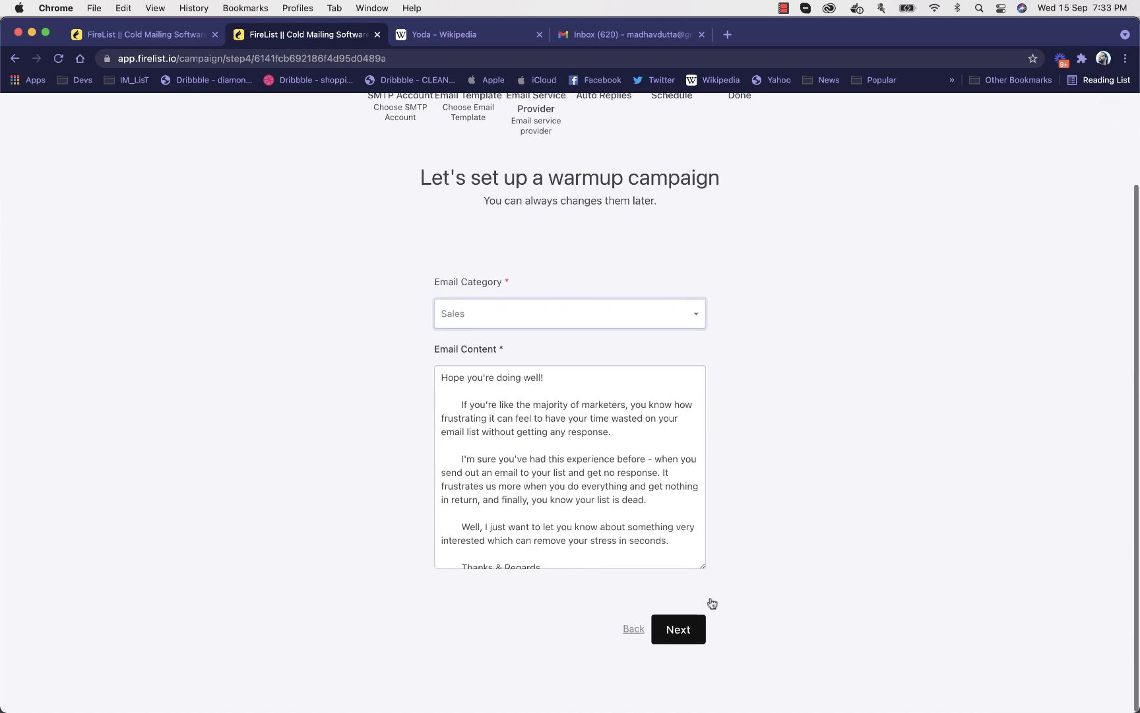
pyautogui.click(701, 624)
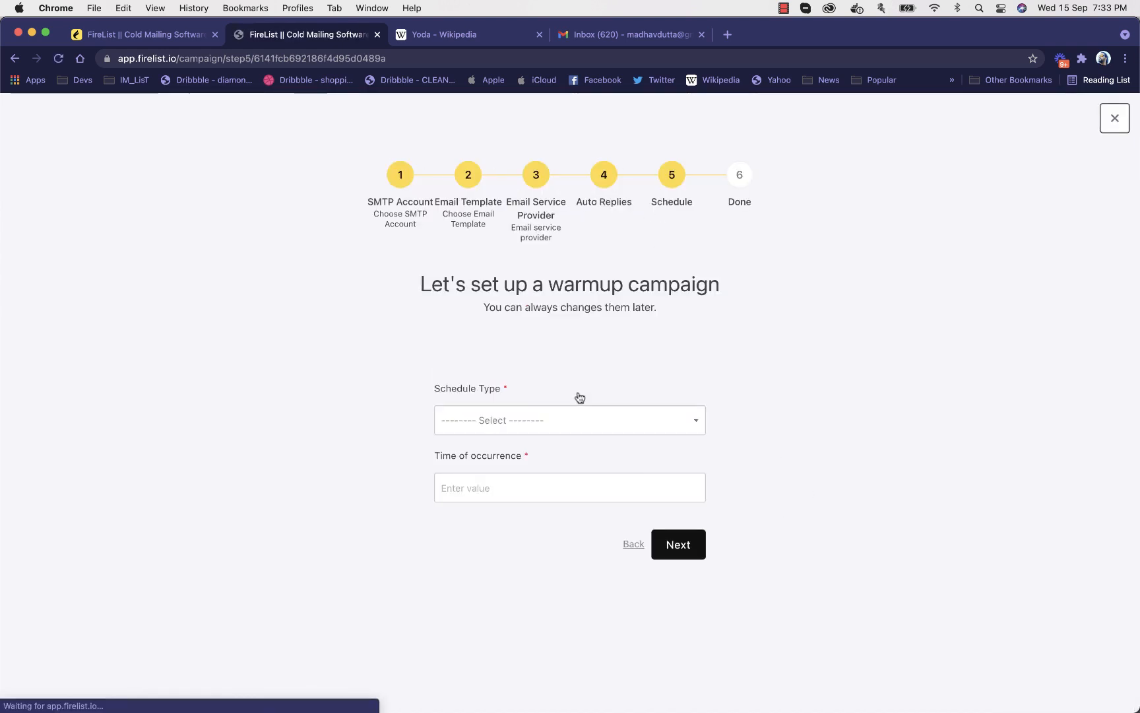
# Save a Daily schedule with a time of occurrence of 5 and open the completed warmup campaign's report
pyautogui.click(534, 418)
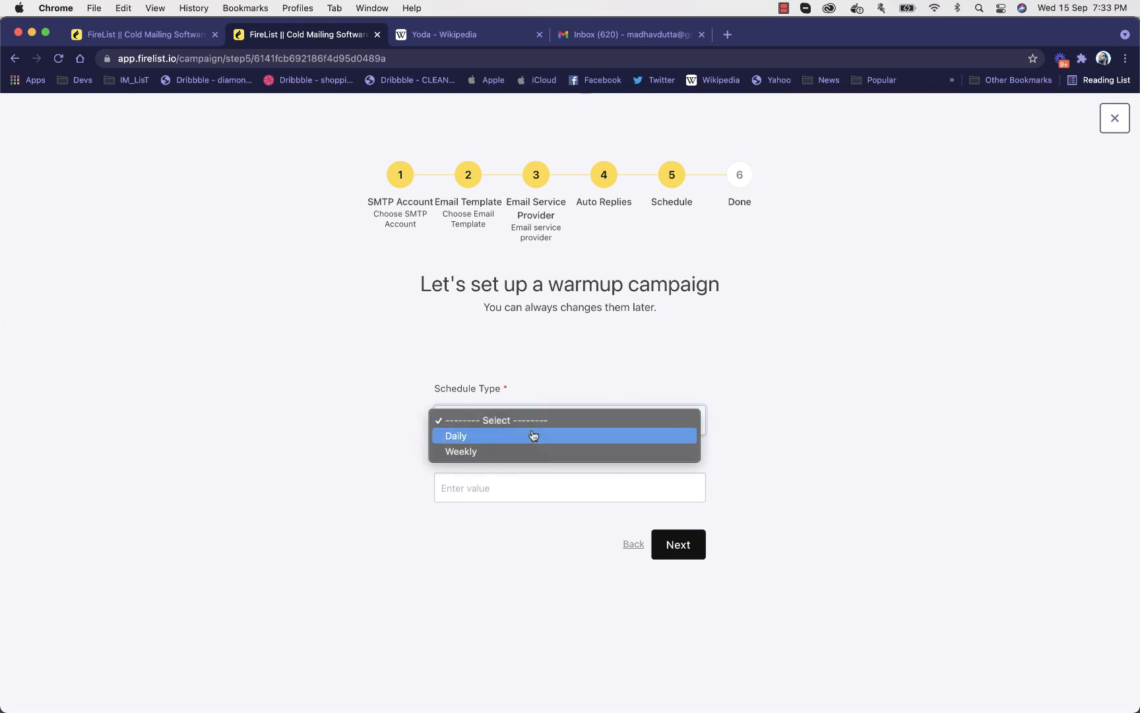
pyautogui.click(533, 435)
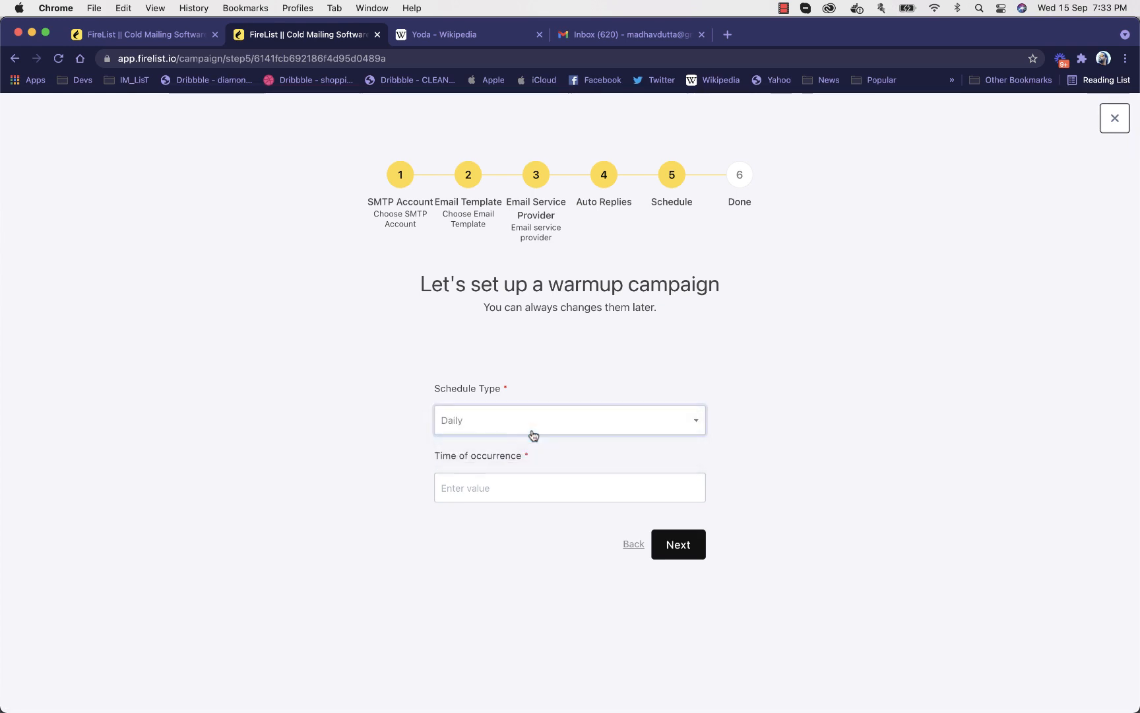
pyautogui.click(522, 429)
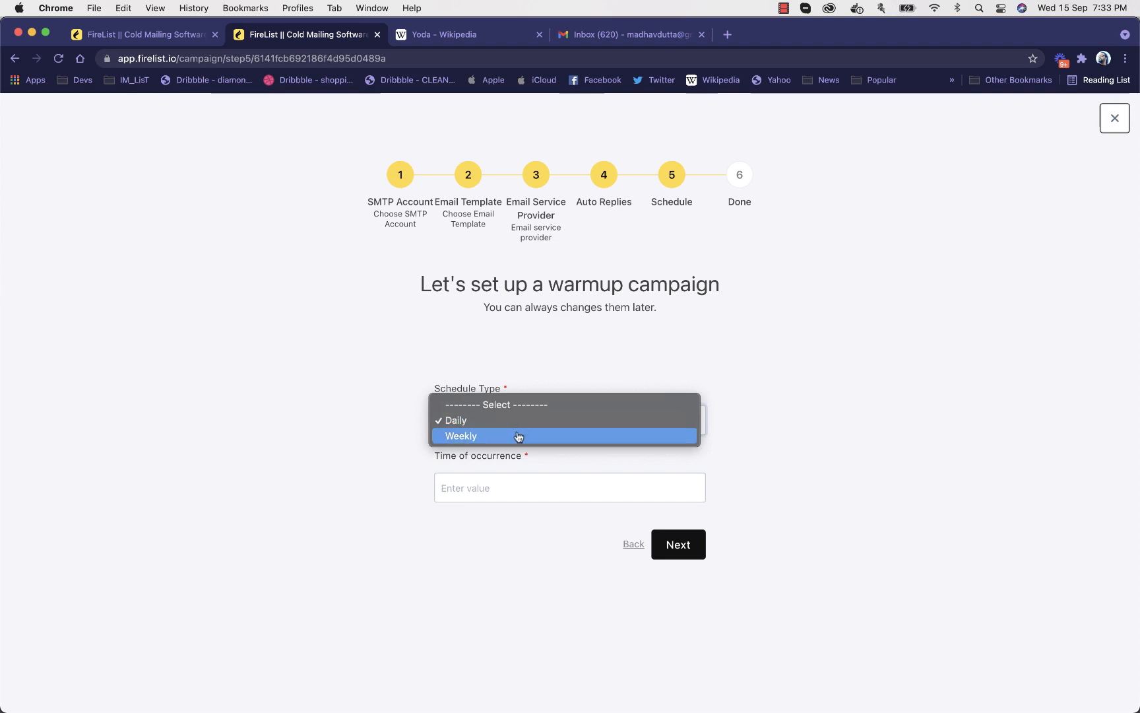
pyautogui.click(518, 436)
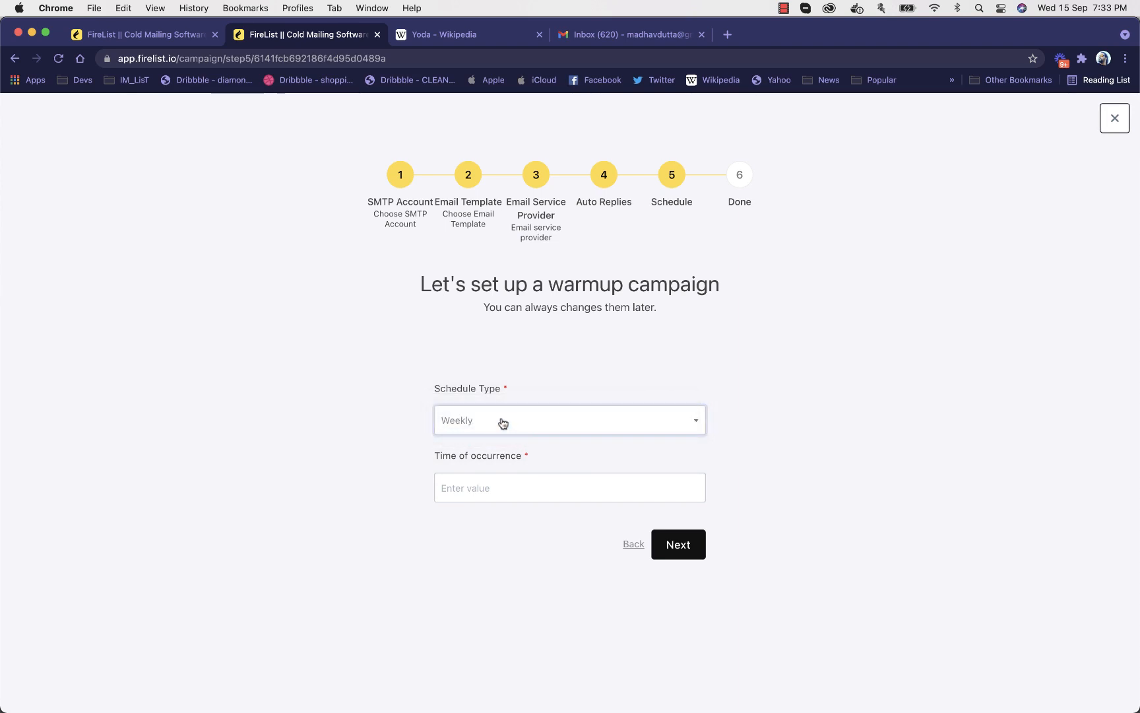
pyautogui.click(499, 422)
pyautogui.click(501, 405)
pyautogui.click(502, 487)
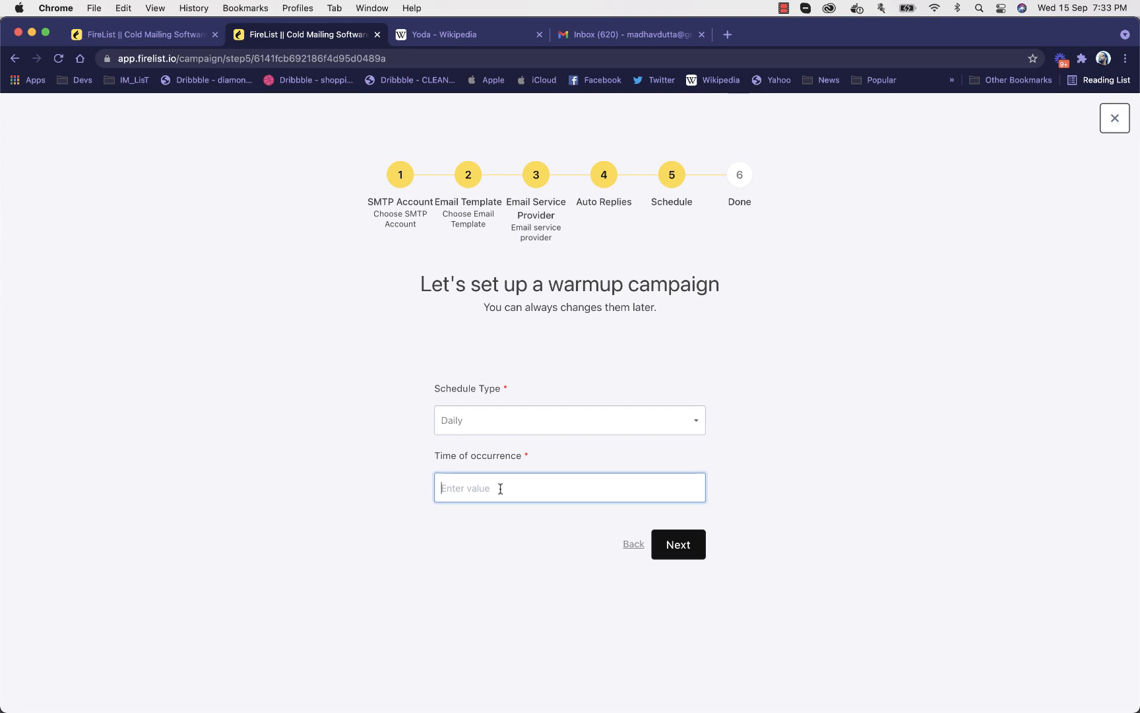
pyautogui.write('5')
pyautogui.click(771, 482)
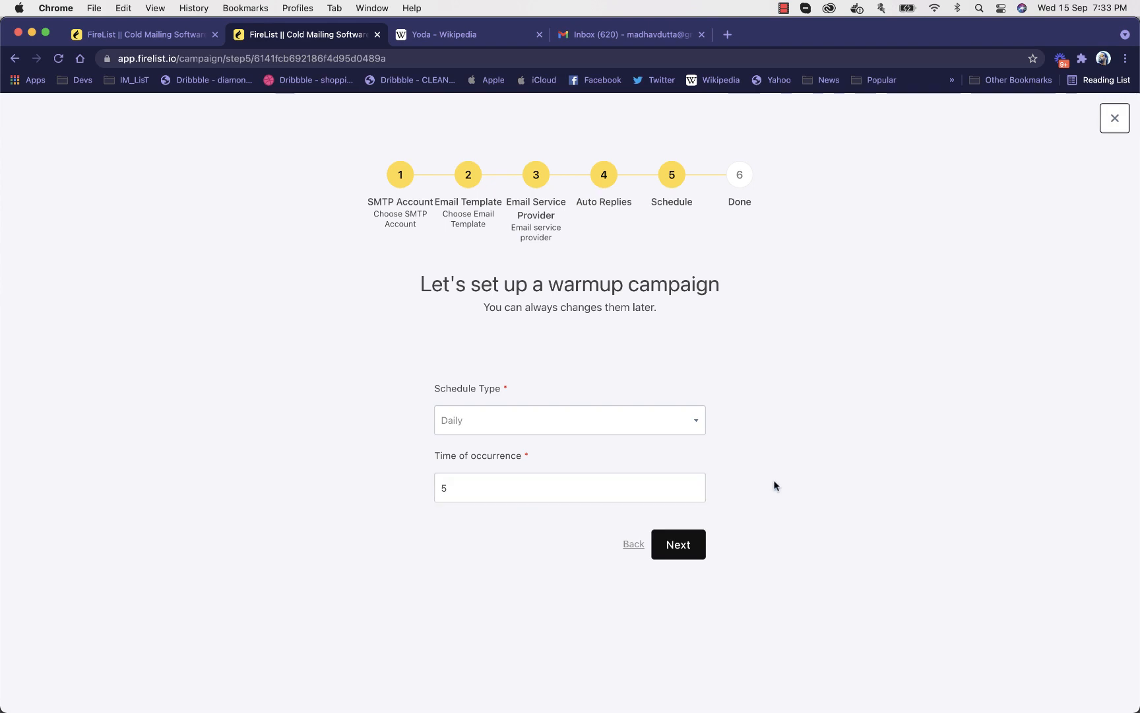
pyautogui.click(687, 544)
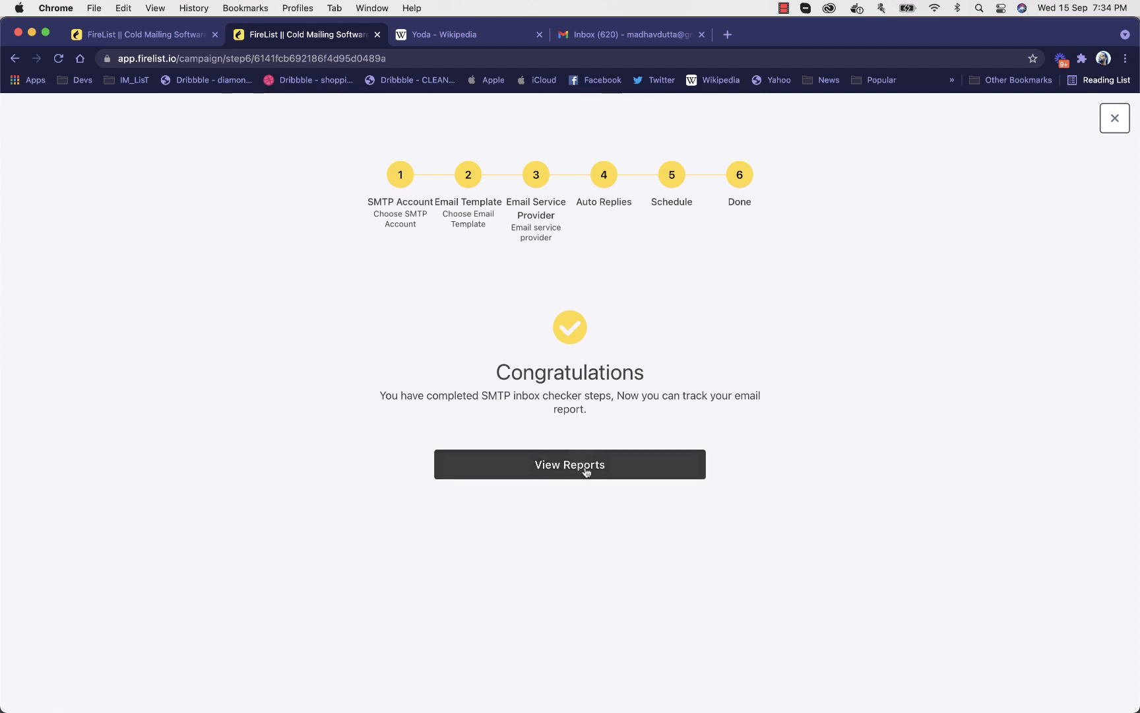
pyautogui.click(586, 471)
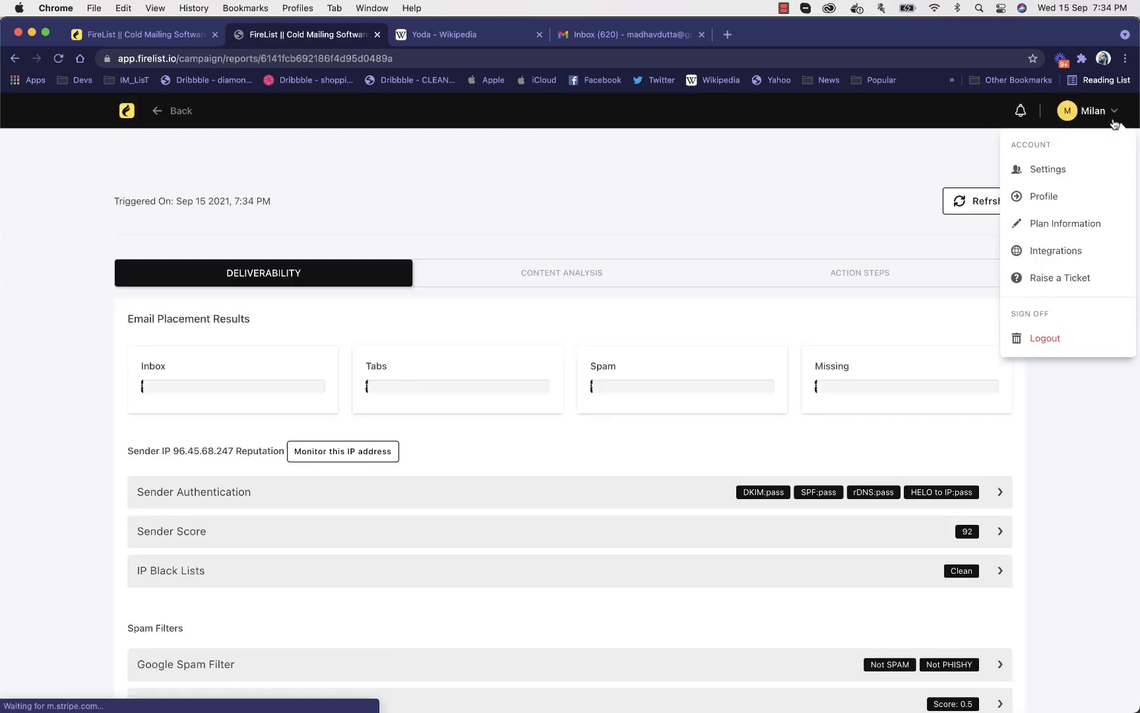
# Leave the campaign report and create a signup form named "Signjup1" linked to the list "Name of List"
pyautogui.click(125, 113)
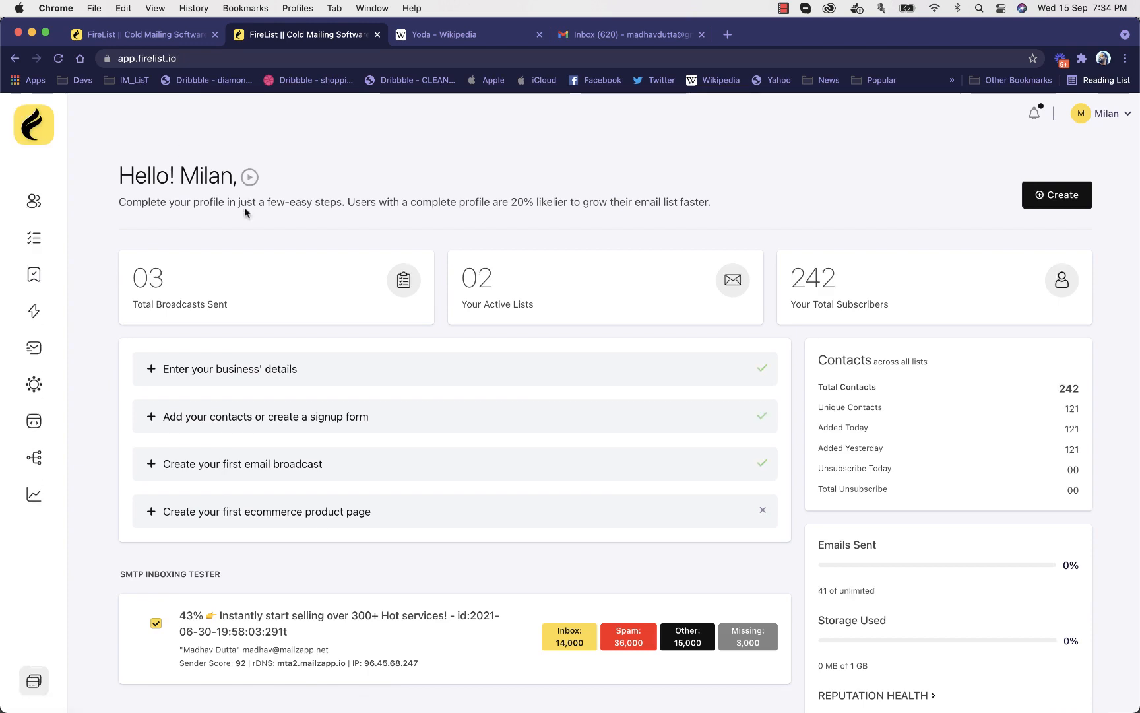
pyautogui.click(36, 421)
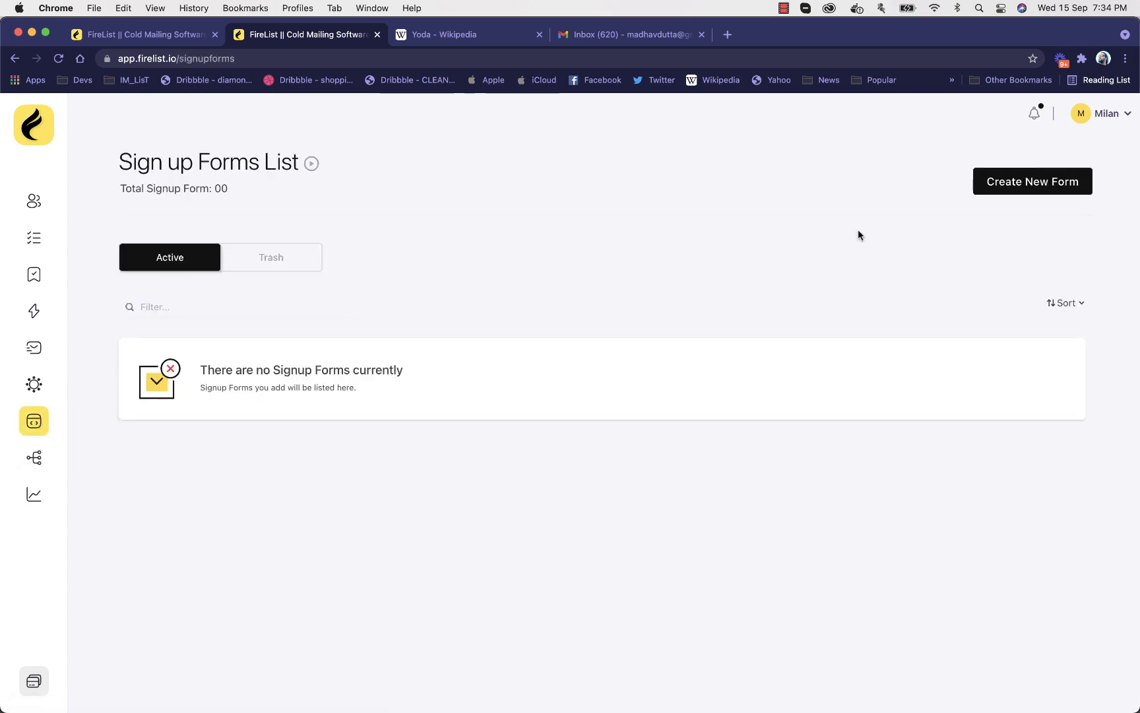
pyautogui.click(1026, 182)
pyautogui.click(525, 262)
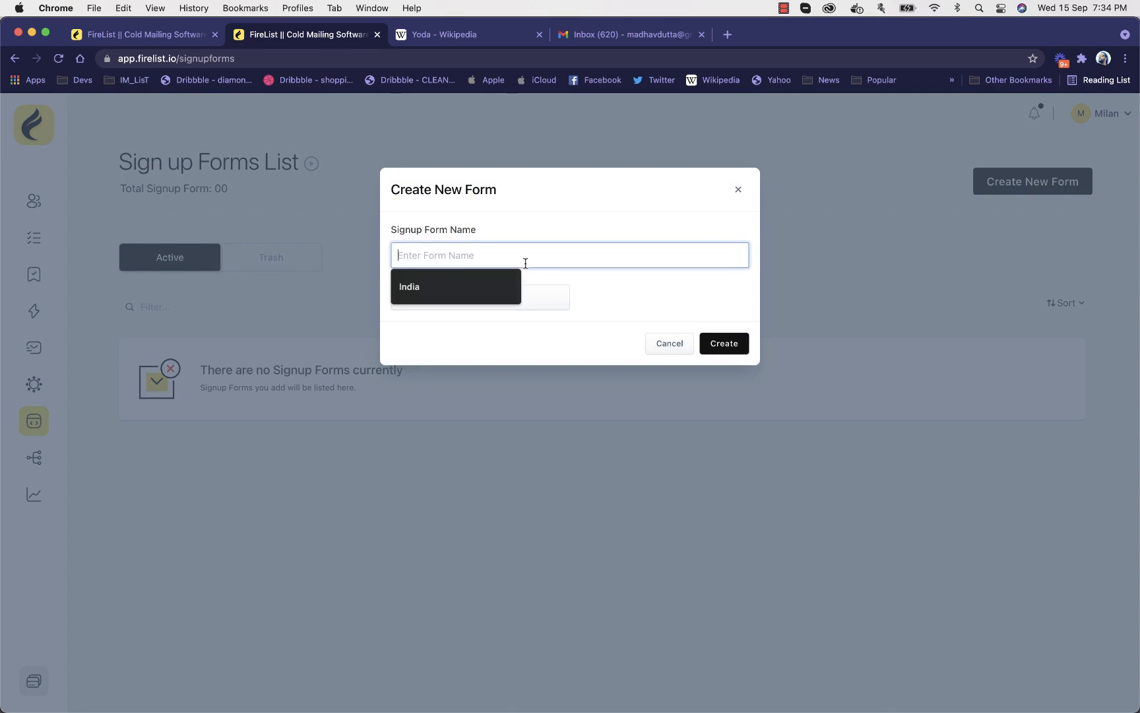
pyautogui.write('Signjup1')
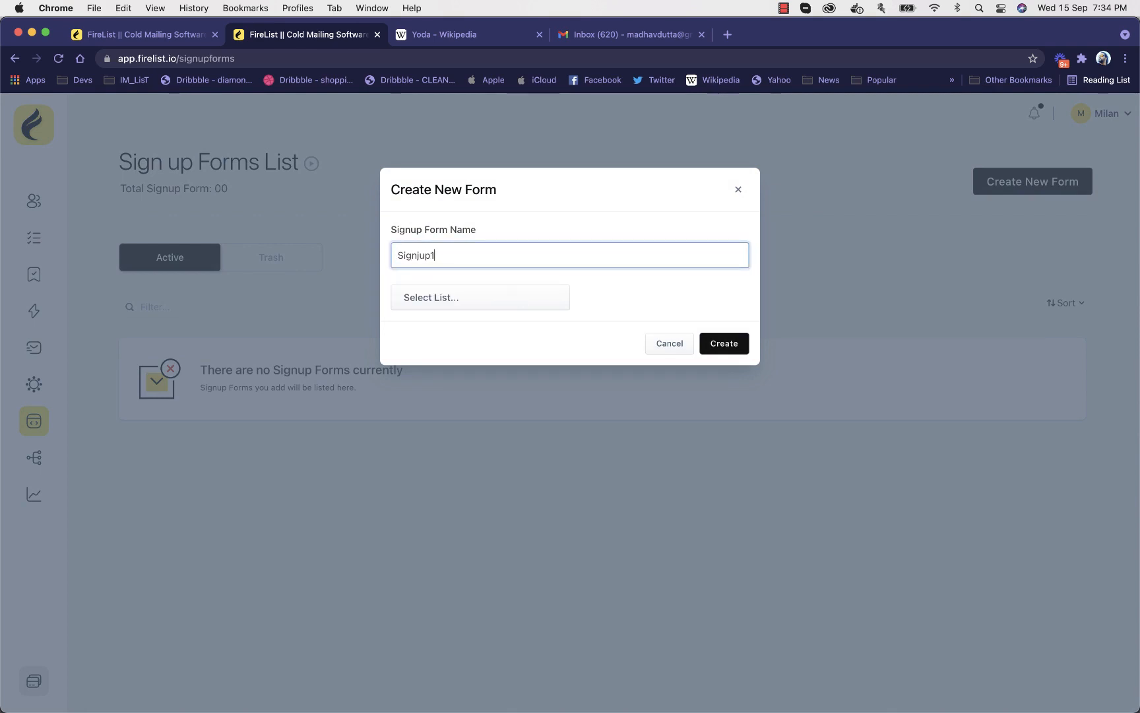
pyautogui.click(508, 297)
pyautogui.click(449, 375)
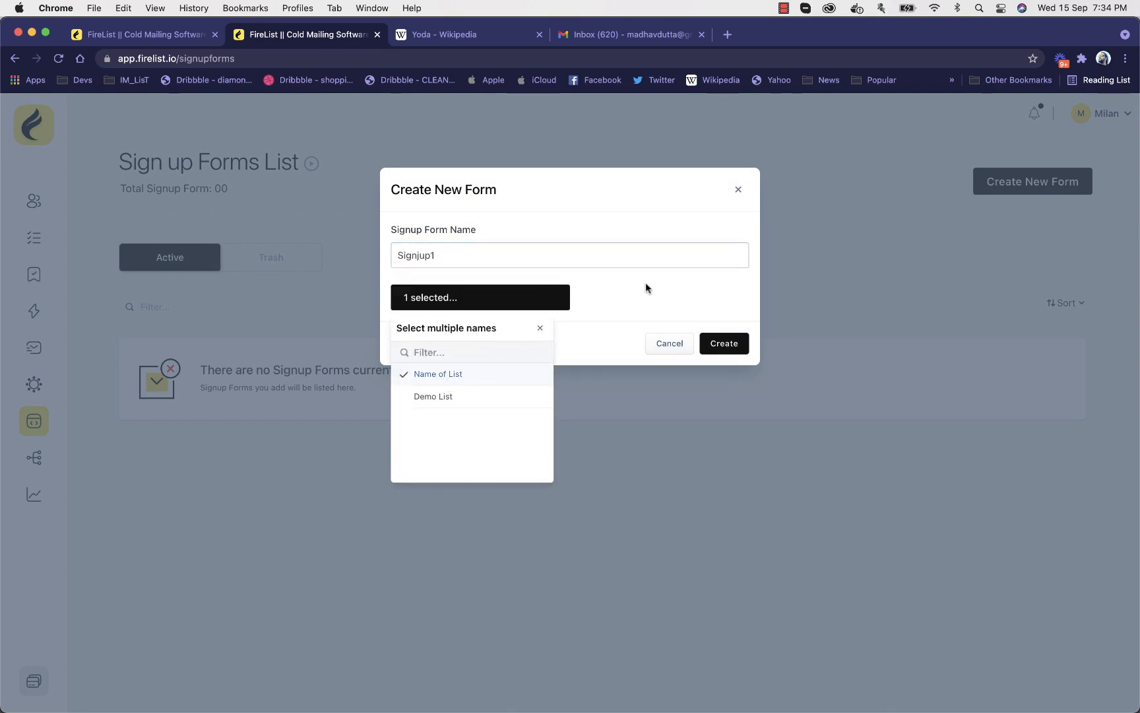
pyautogui.click(732, 326)
pyautogui.click(733, 341)
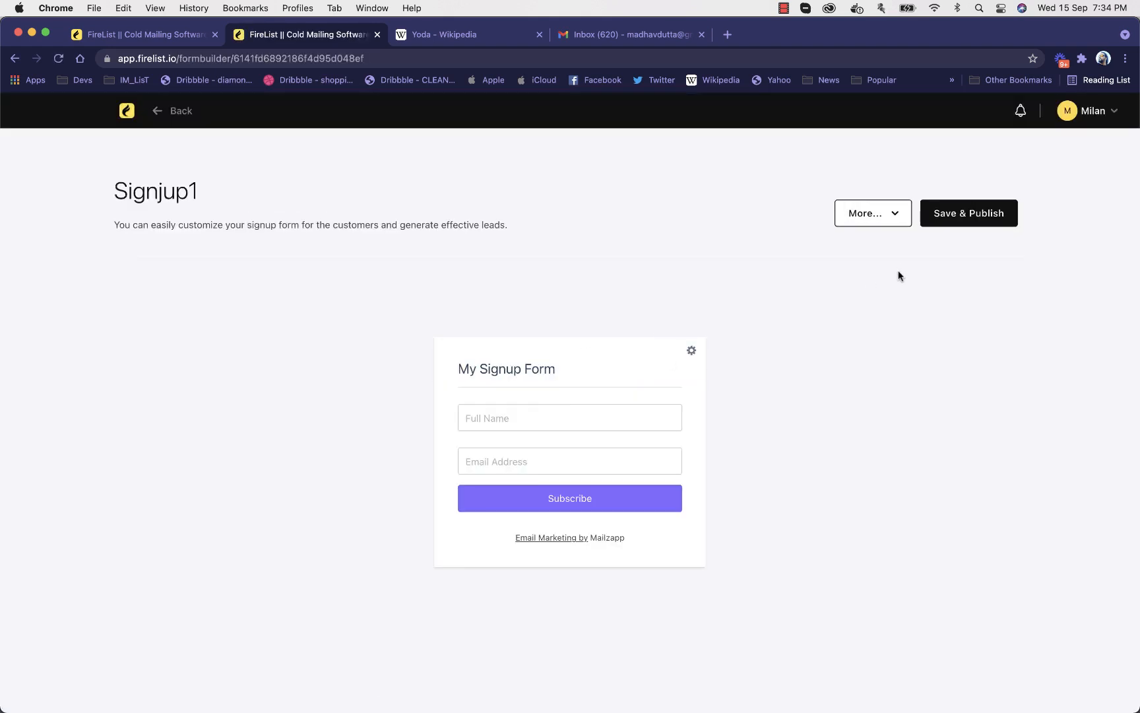
# View the signup form's sharing options and its embed code, then return to the dashboard
pyautogui.click(881, 226)
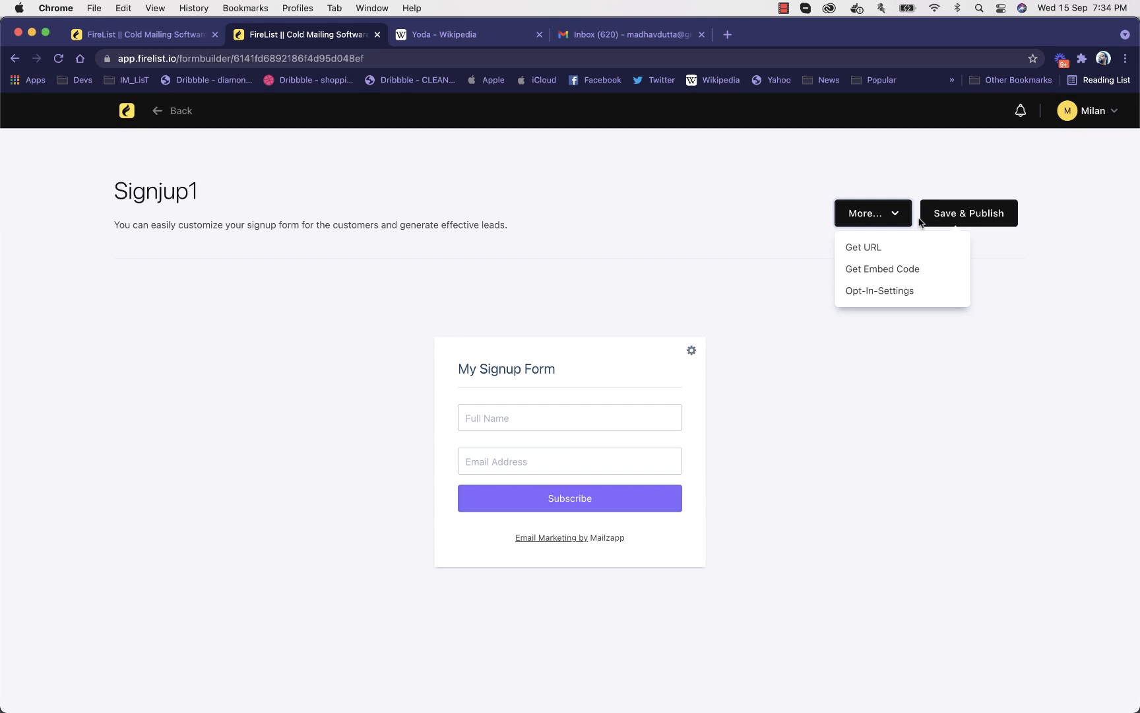
pyautogui.click(808, 186)
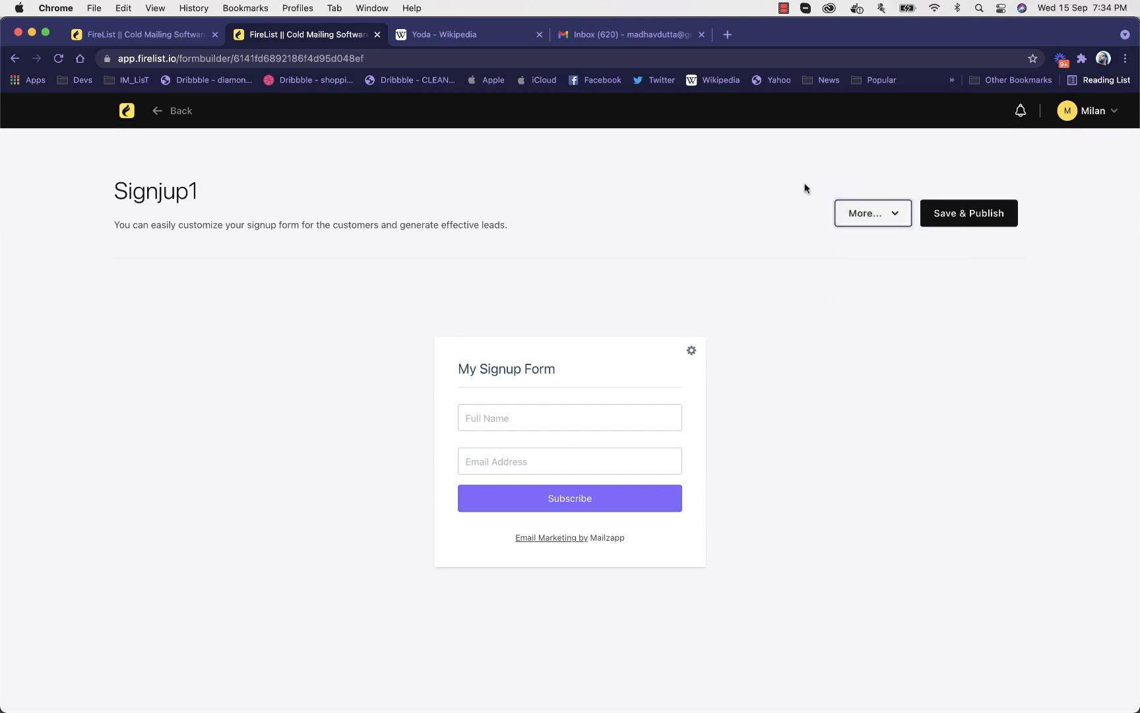
pyautogui.click(878, 217)
pyautogui.click(784, 226)
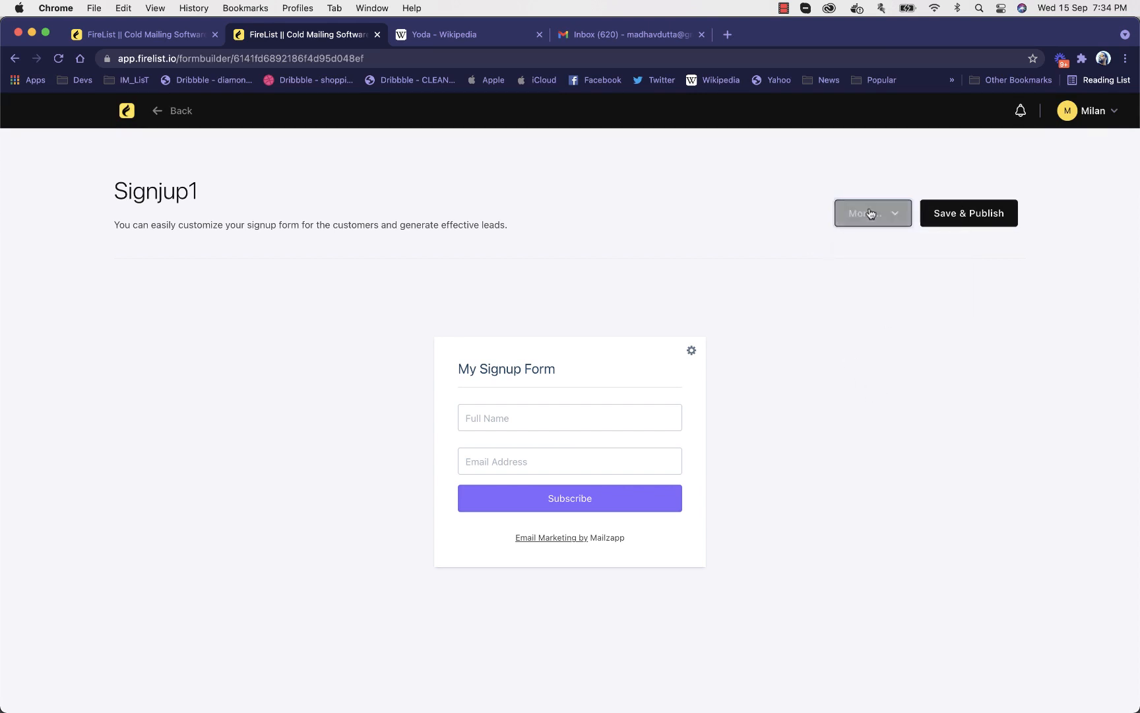
pyautogui.click(866, 214)
pyautogui.click(879, 266)
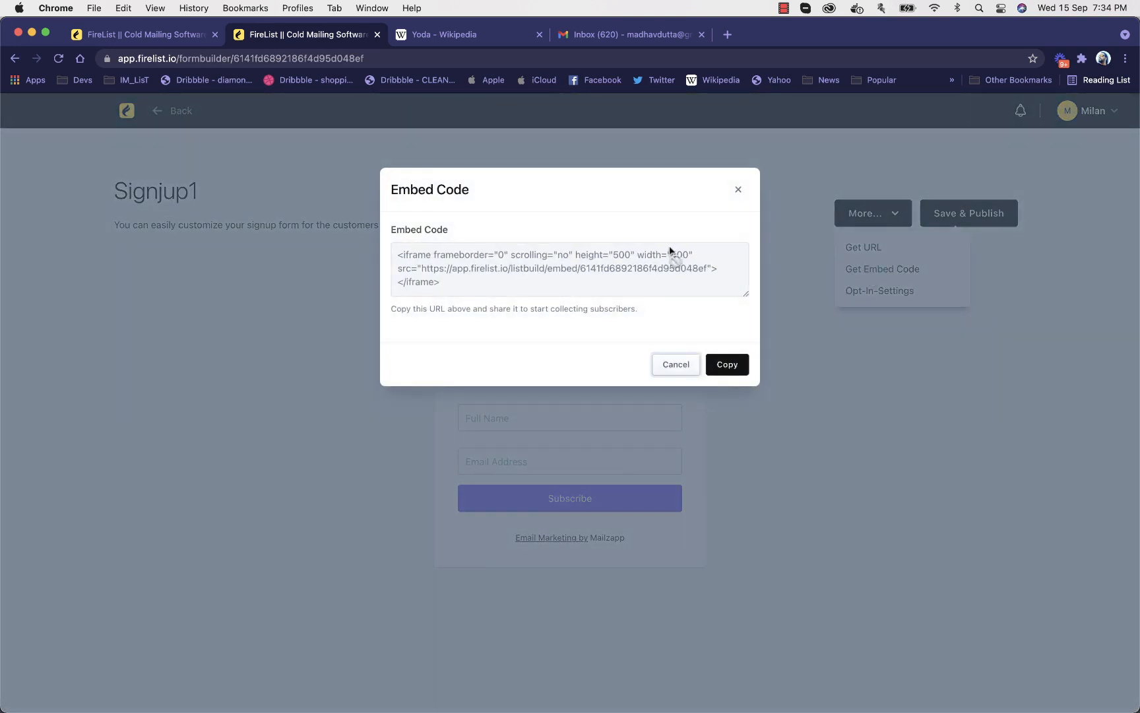
pyautogui.click(734, 198)
pyautogui.click(128, 109)
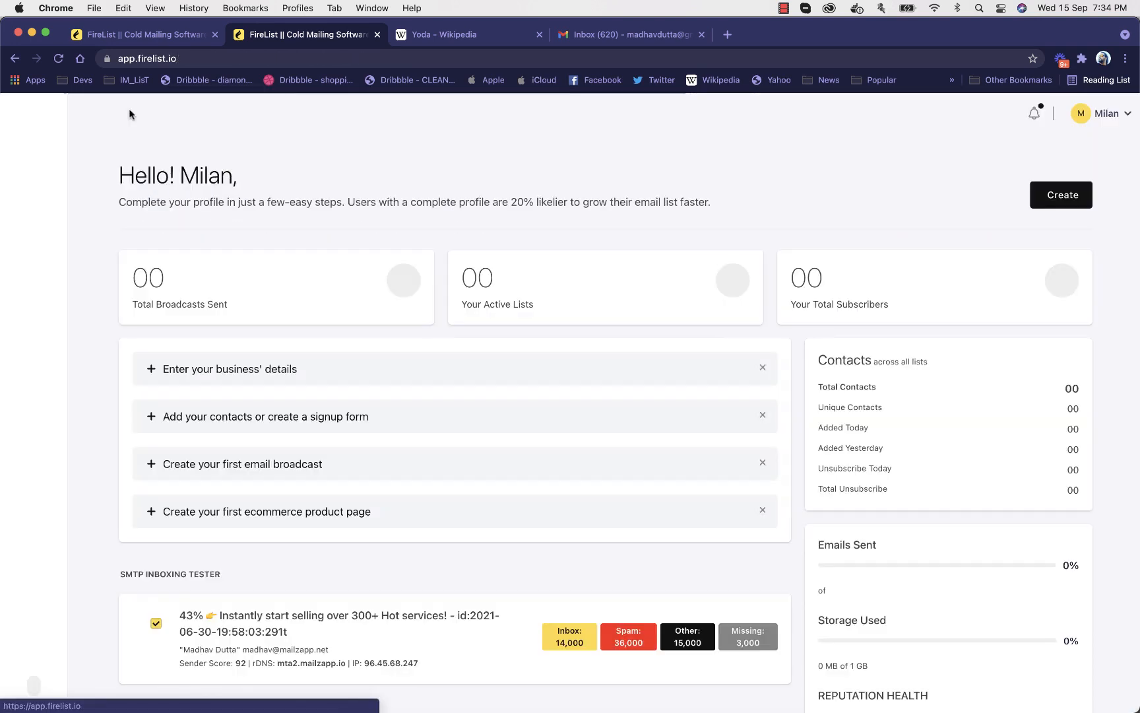